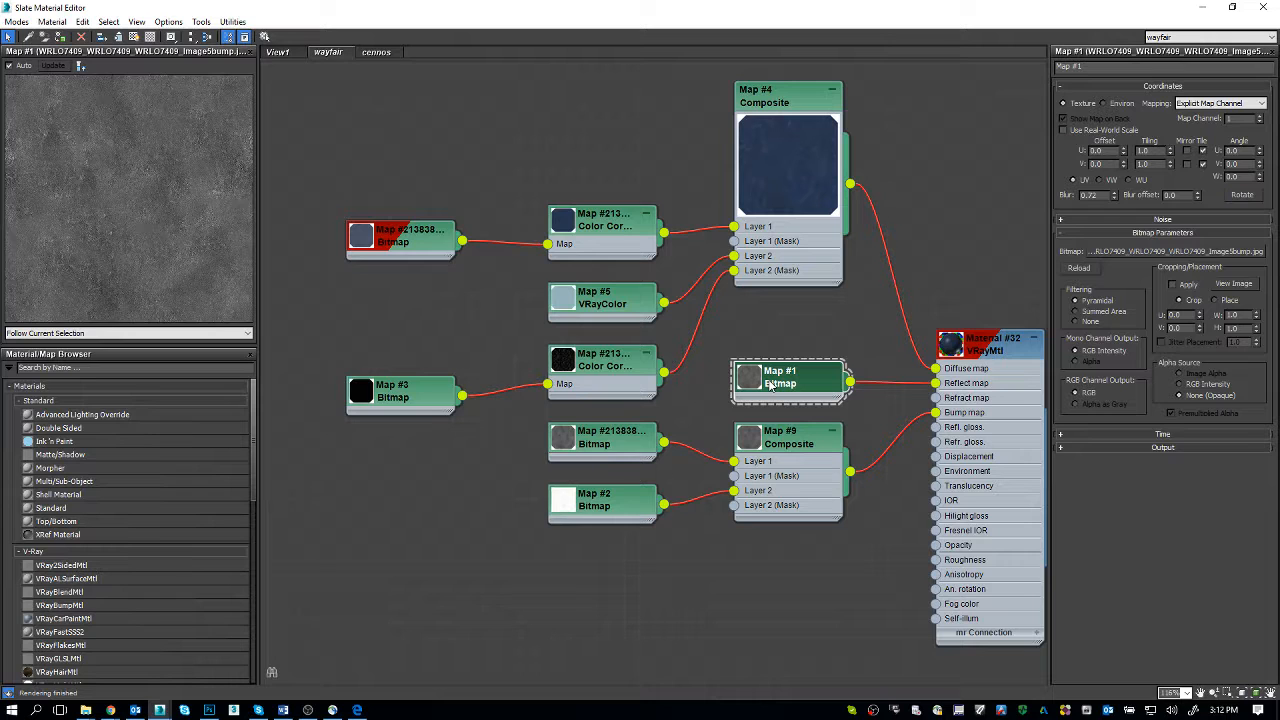
Step: Inspect the diffuse, reflection and bump bitmaps feeding Material #32 in the wayfair view
left_click(425, 258)
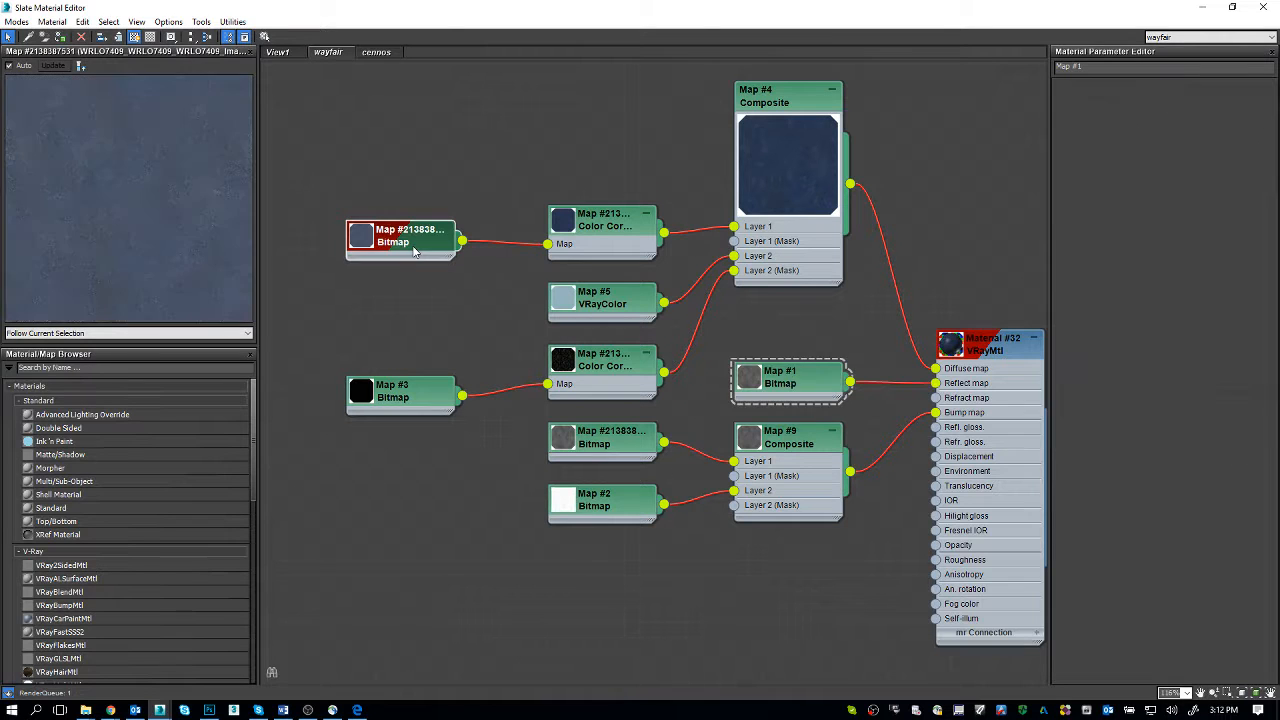
left_click(776, 386)
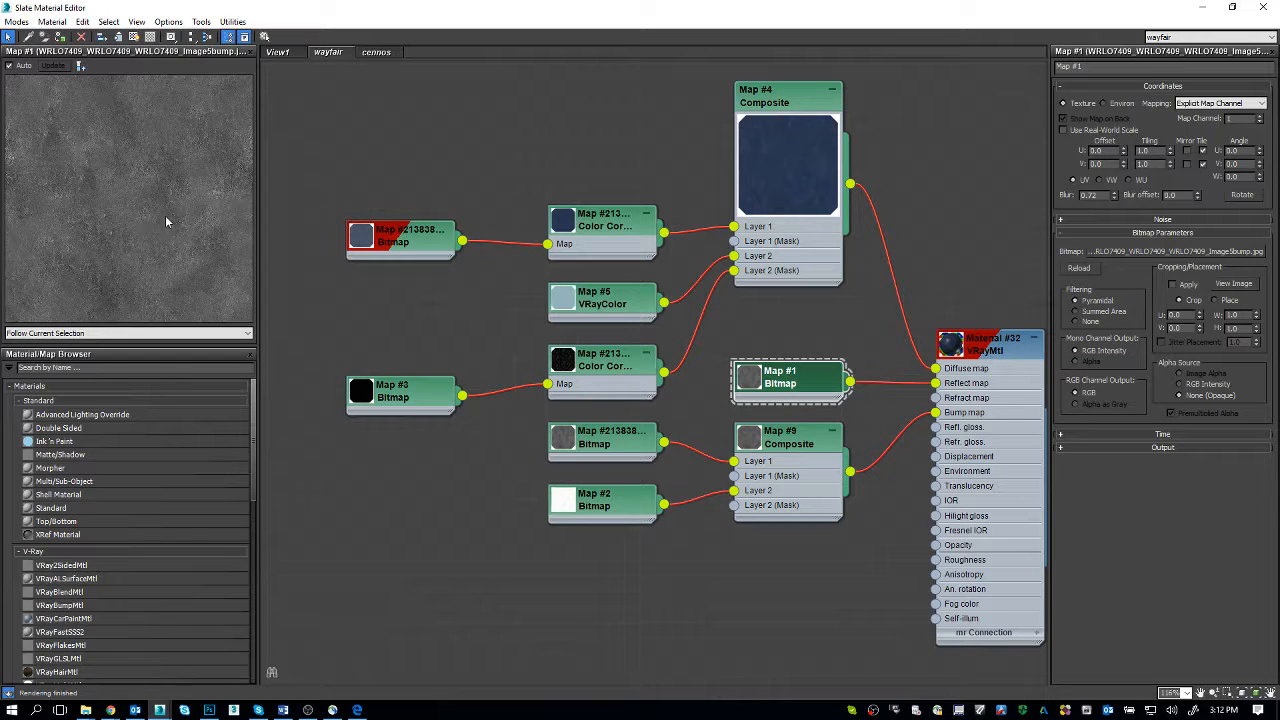
left_click(418, 246)
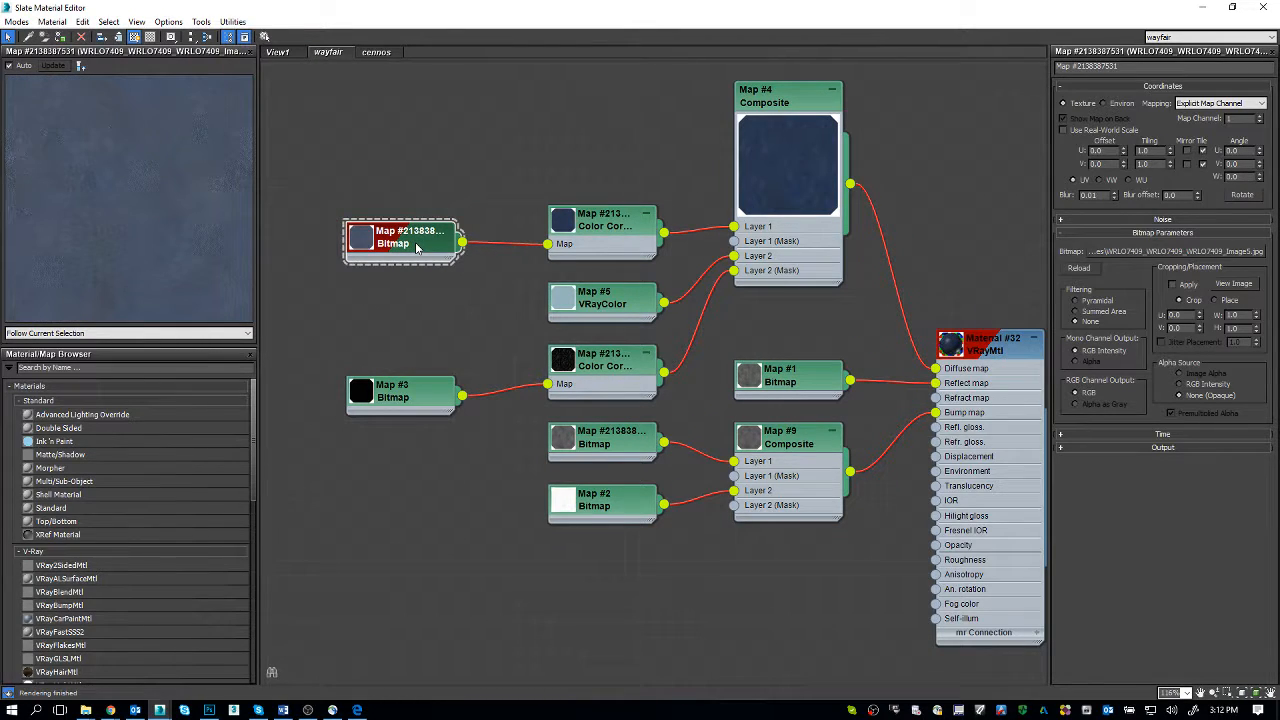
left_click(624, 447)
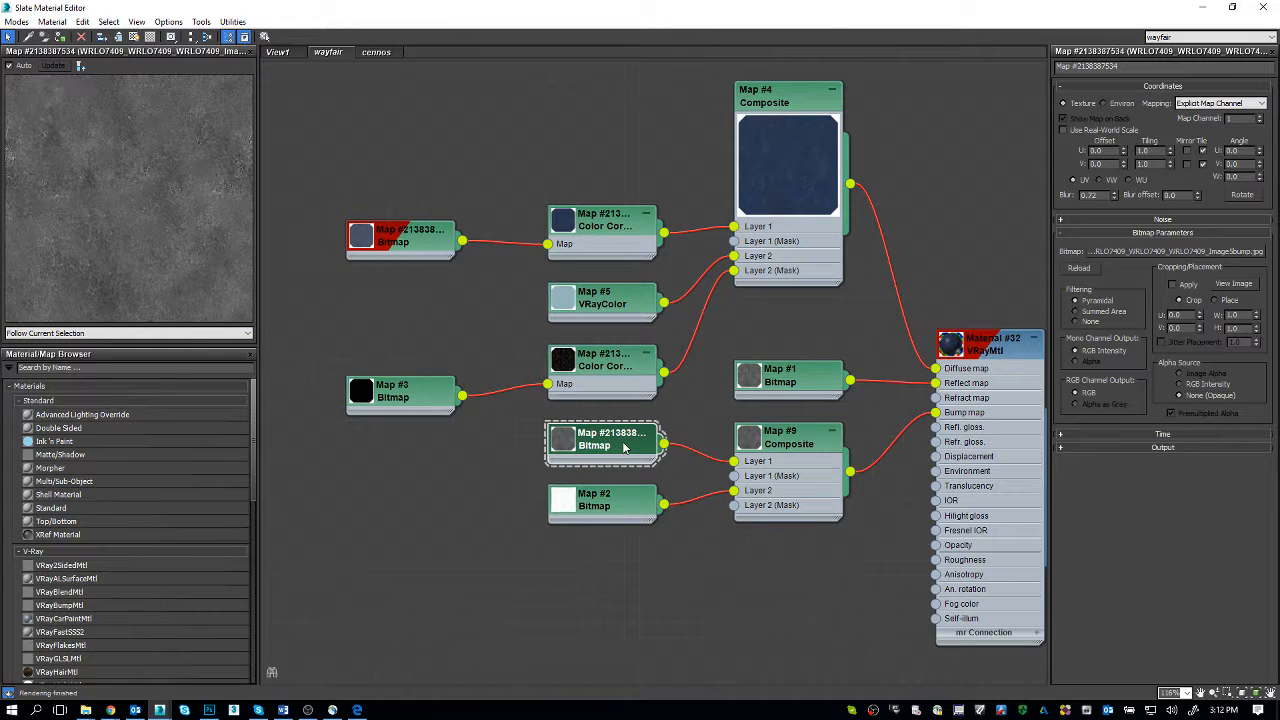
Step: Inspect the scratch bitmaps Map #2 and Map #3, the Color Correction fed by Map #3, and the layers of Composite Map #4
left_click(619, 514)
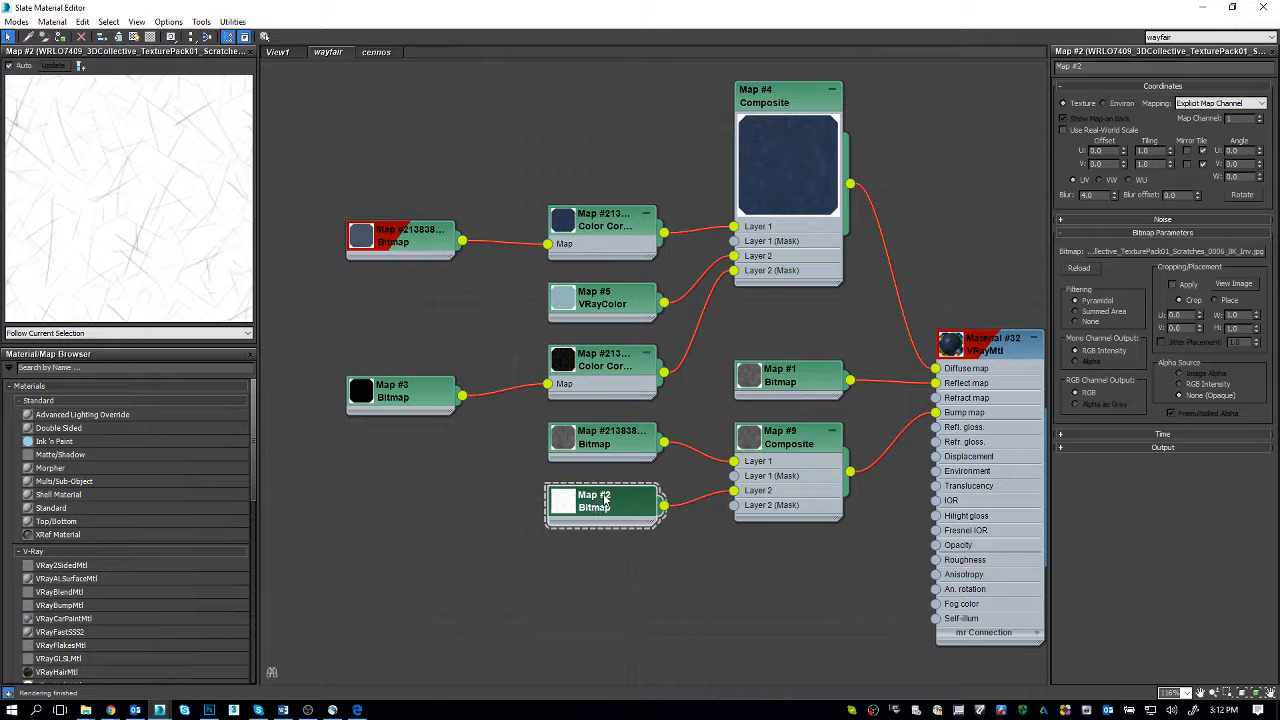
double_click(392, 403)
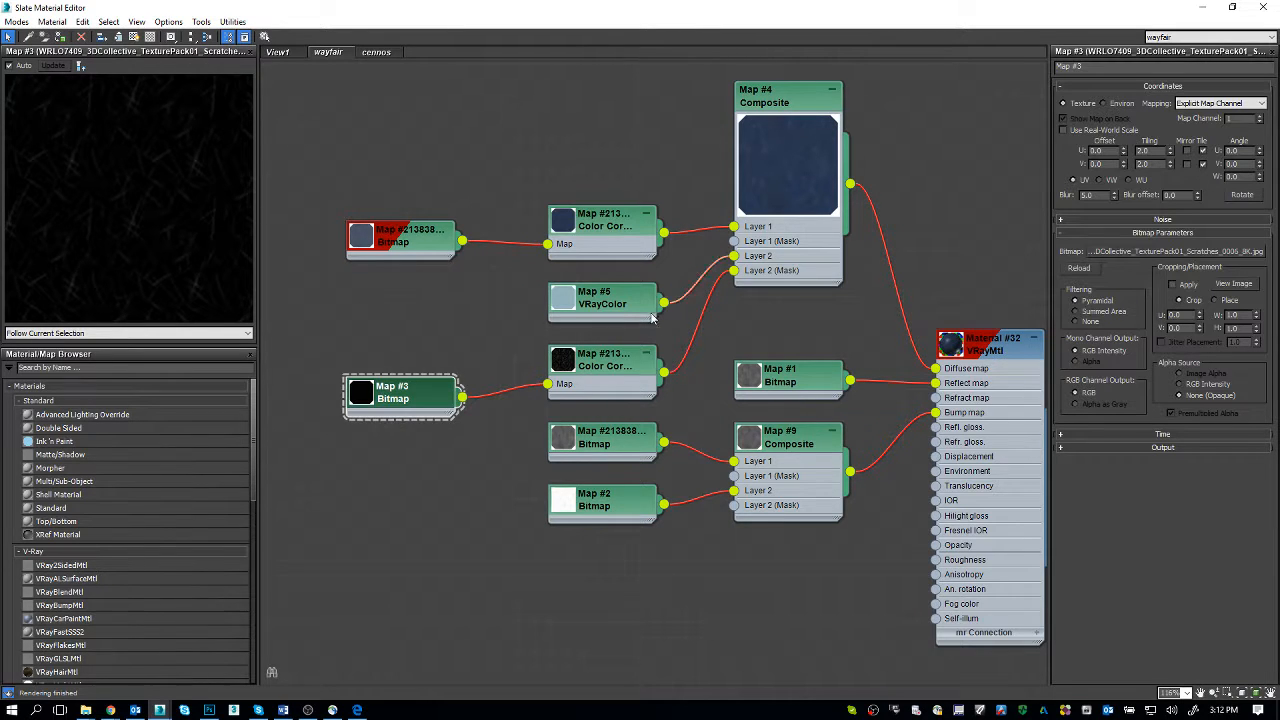
double_click(612, 510)
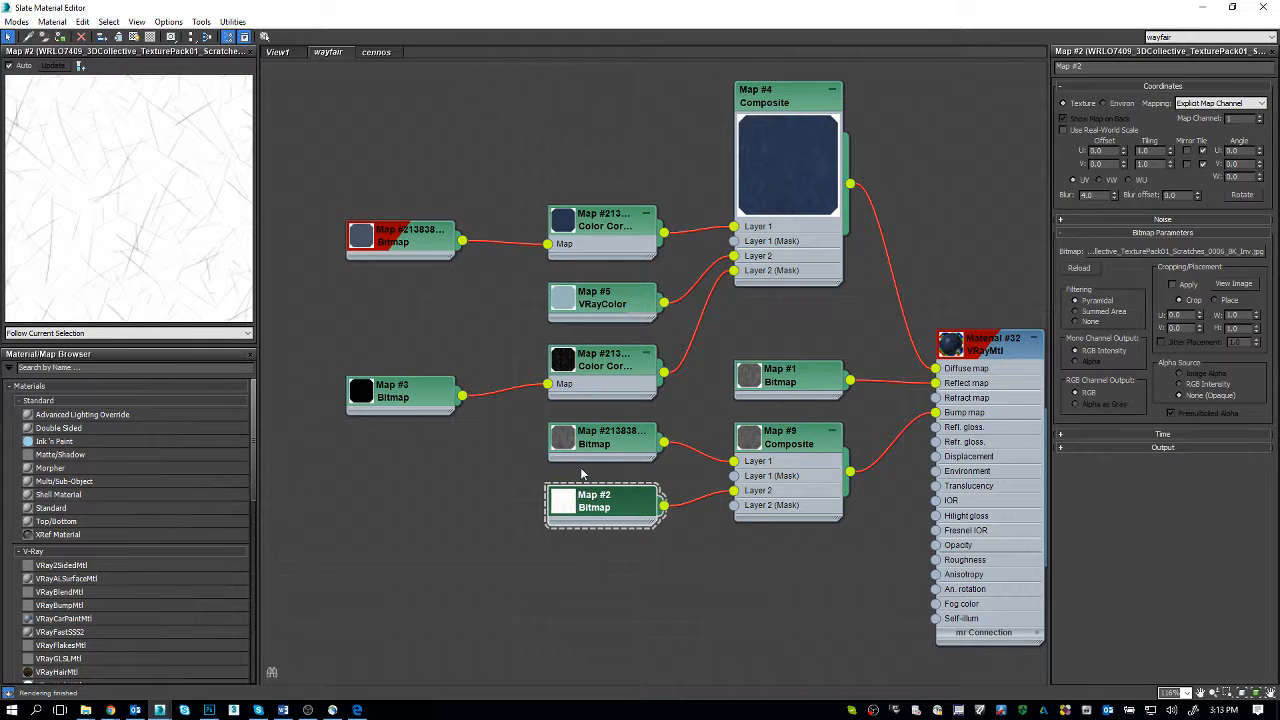
left_click(430, 400)
double_click(597, 378)
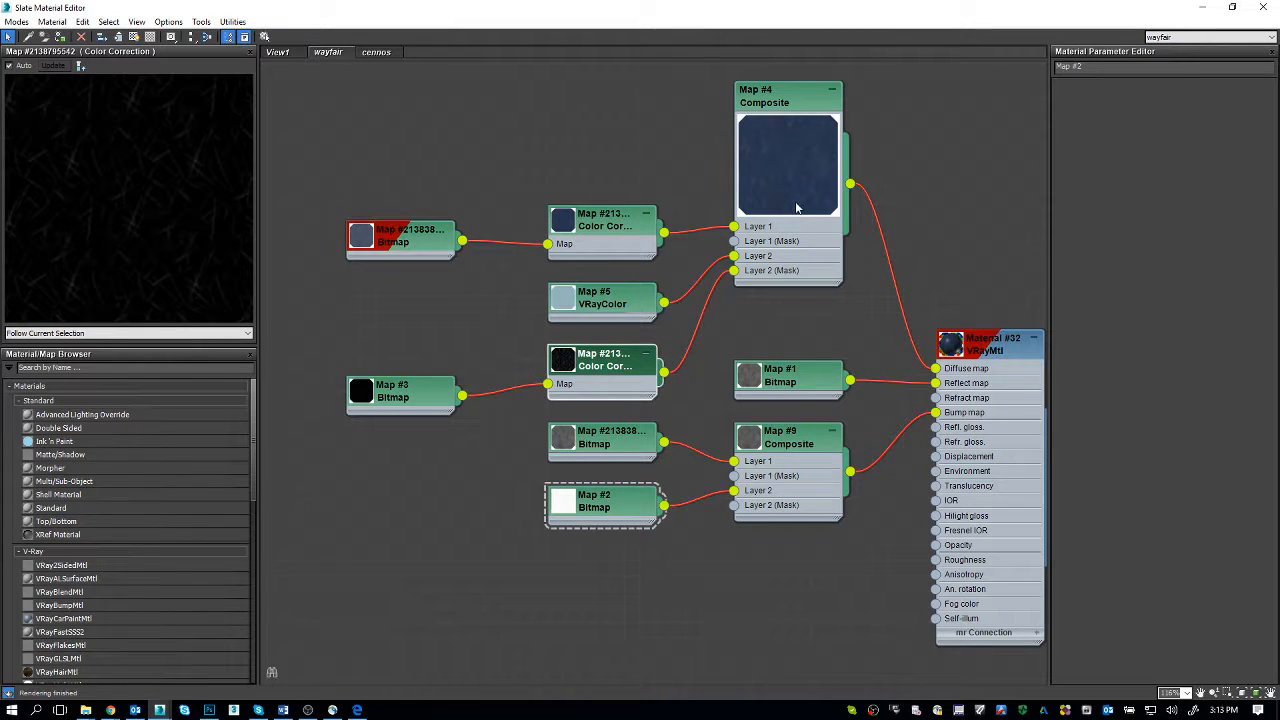
double_click(797, 205)
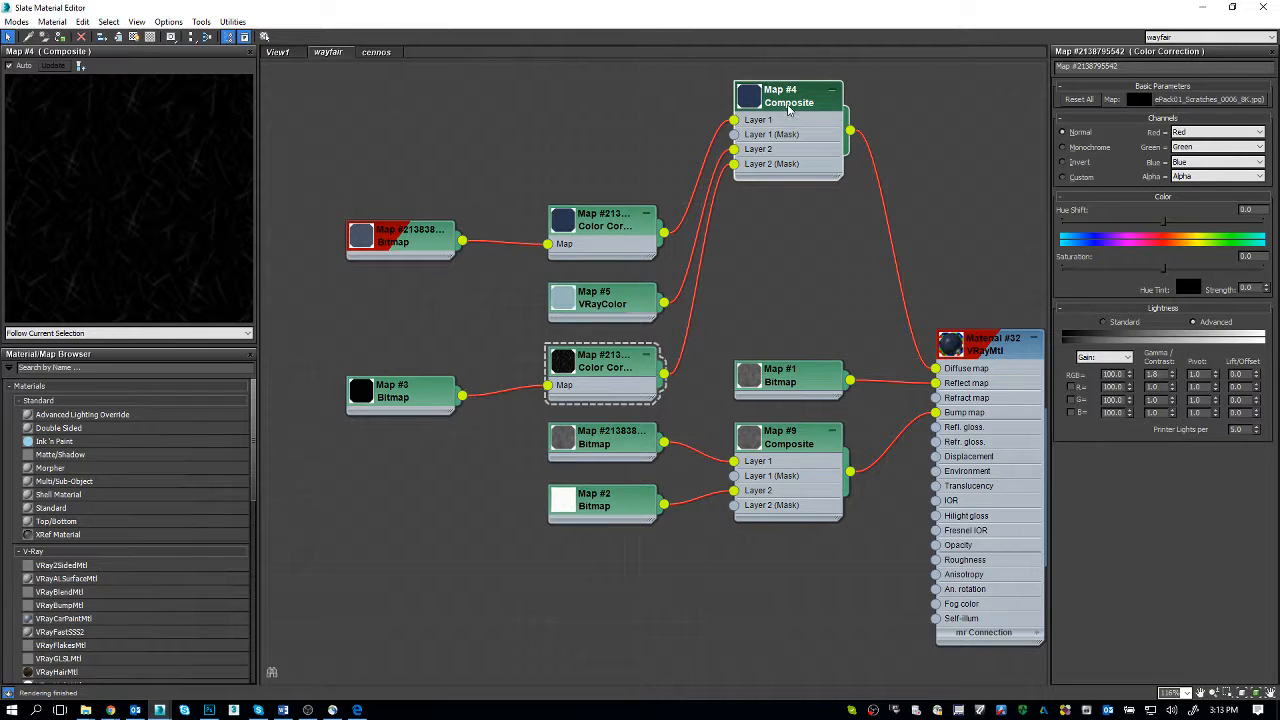
double_click(785, 165)
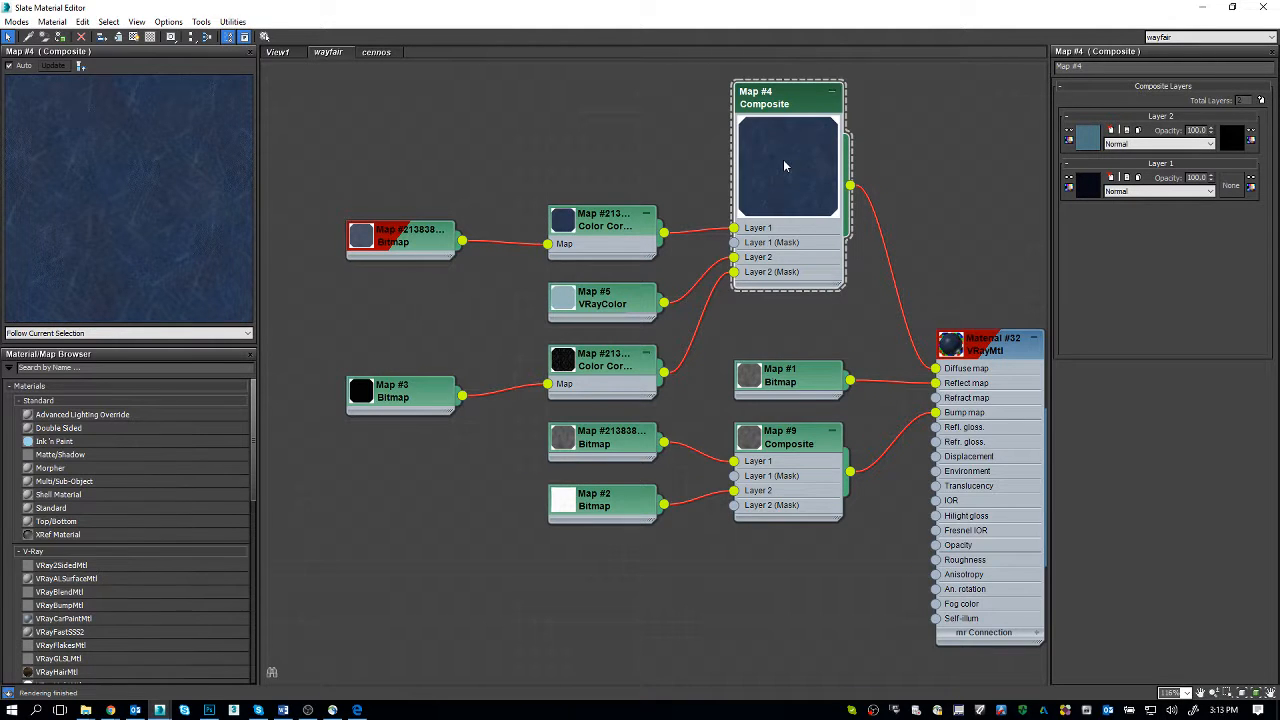
Step: Compare the chair render in the V-Ray frame buffer with the reference photo comparison in Photoshop
key("alt+Tab")
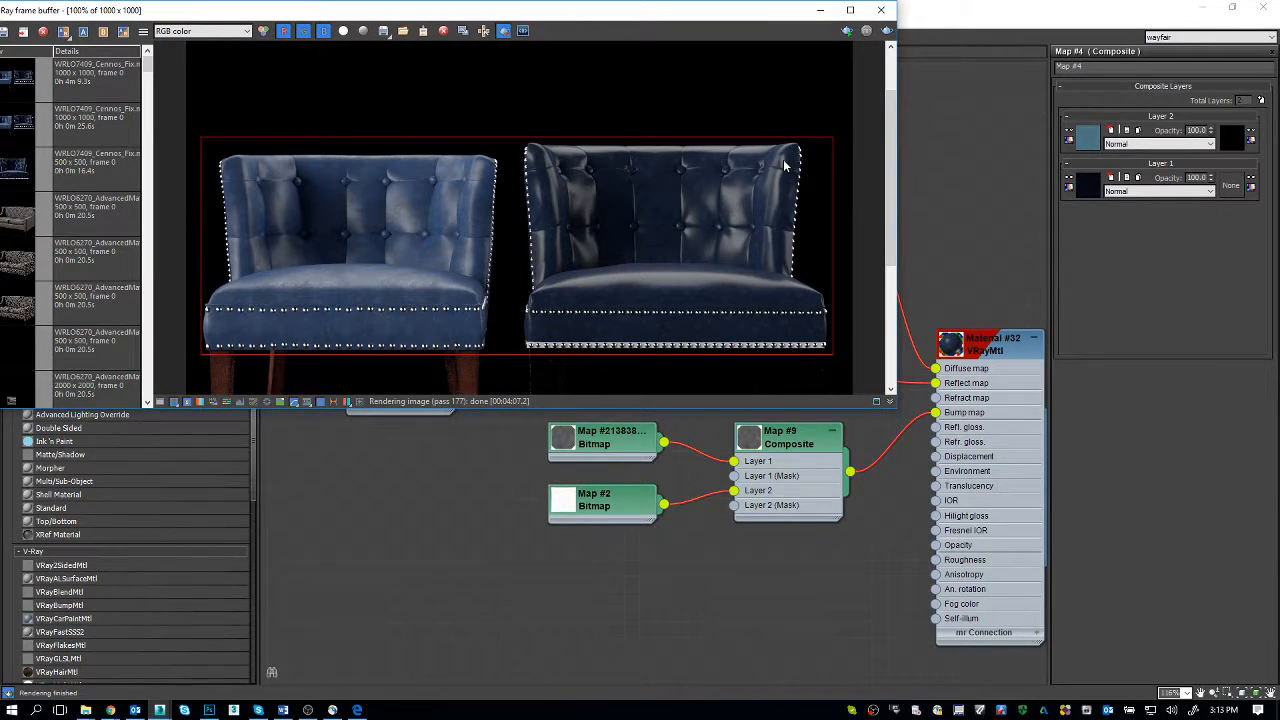
key("alt+Tab")
key("alt+Tab")
key("alt+Tab")
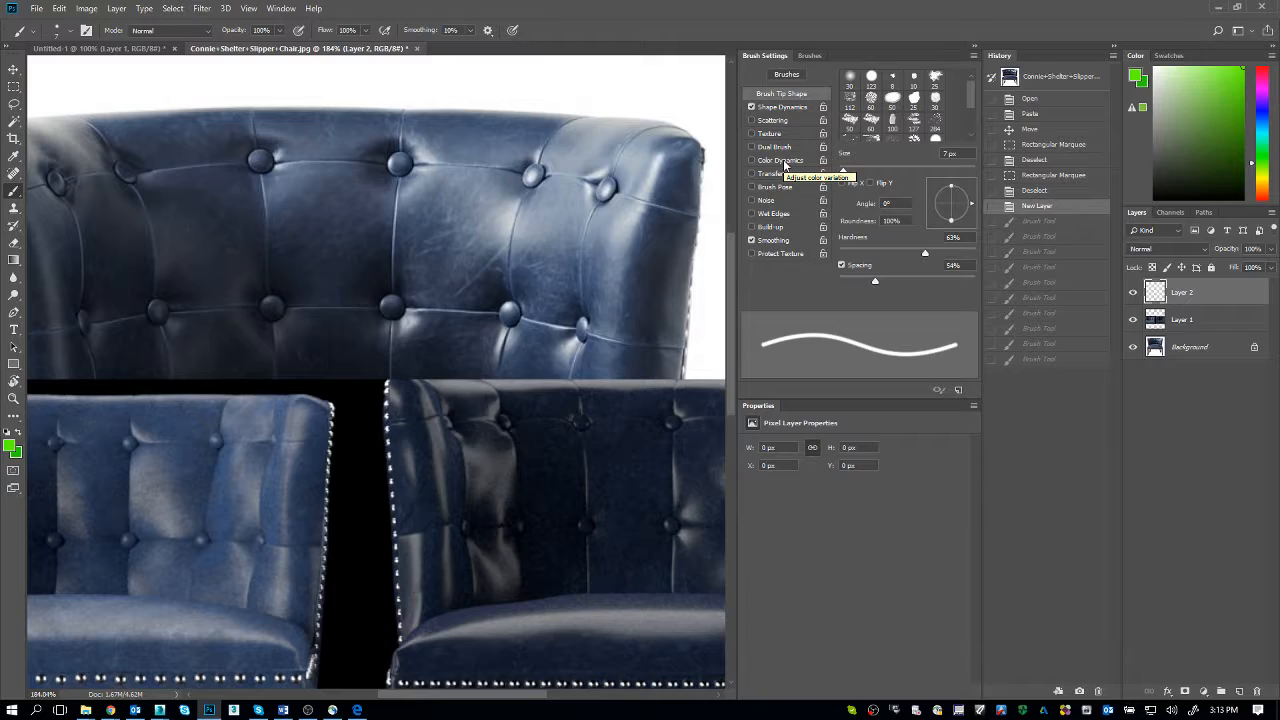
key("alt+Tab")
key("alt+Tab")
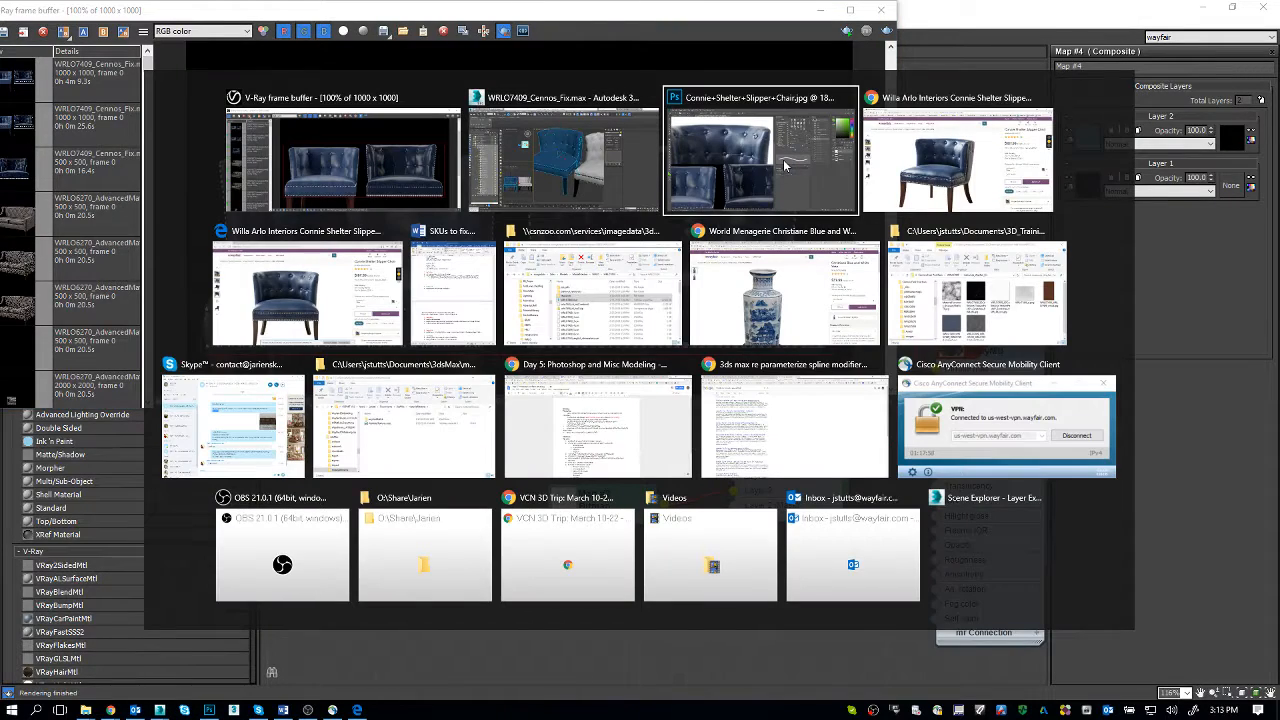
left_click(785, 165)
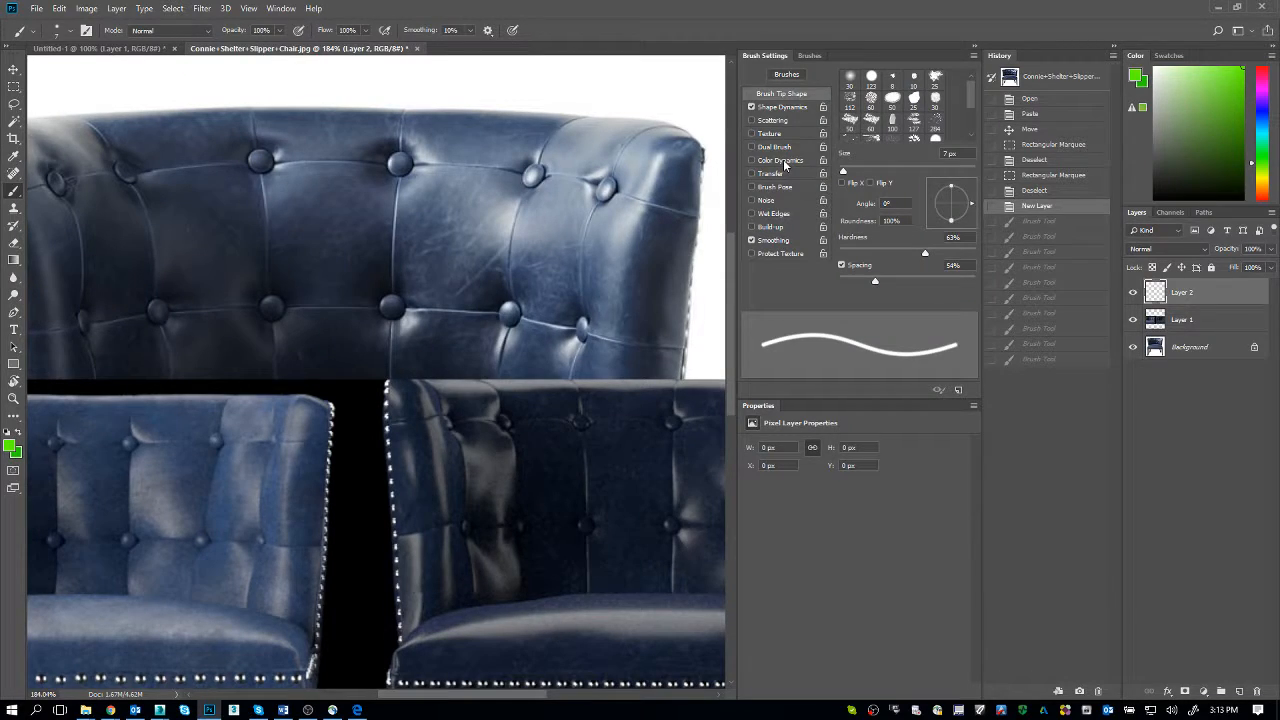
Step: Switch to the Wayfair product page in Chrome and open the chair's side-view image in a new tab
key("alt+Tab")
key("Tab")
key("Tab")
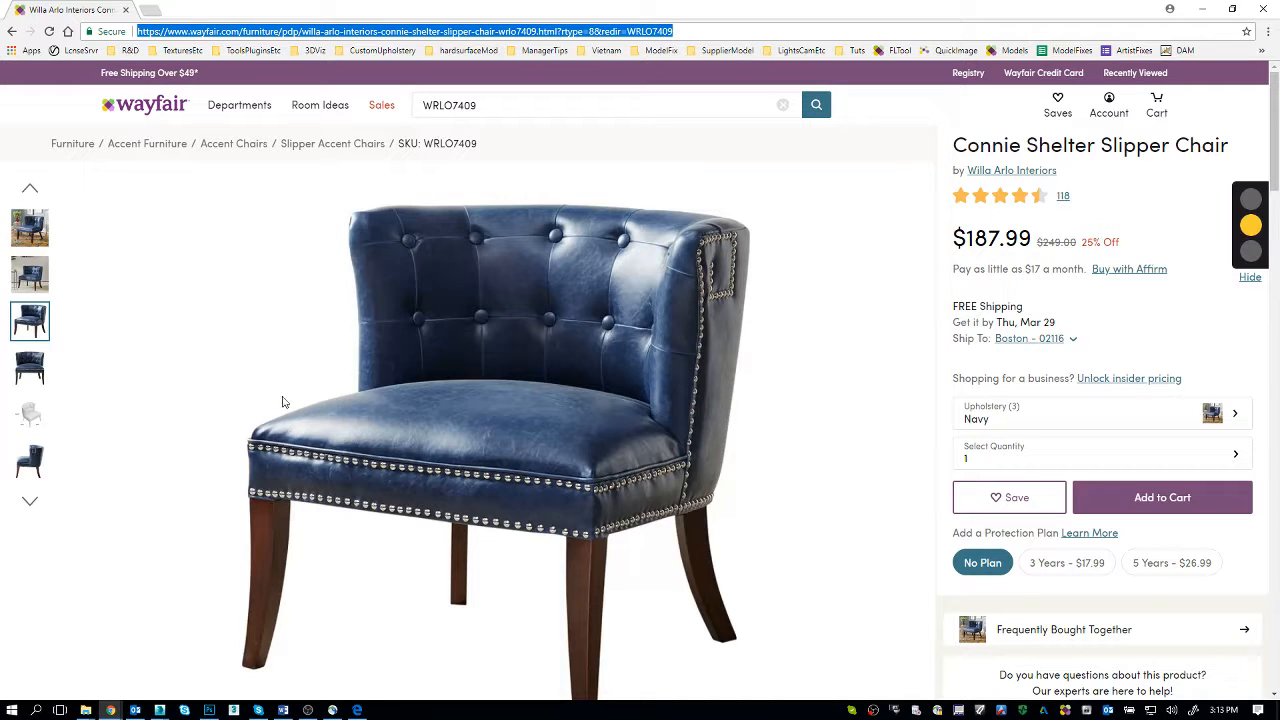
left_click(30, 460)
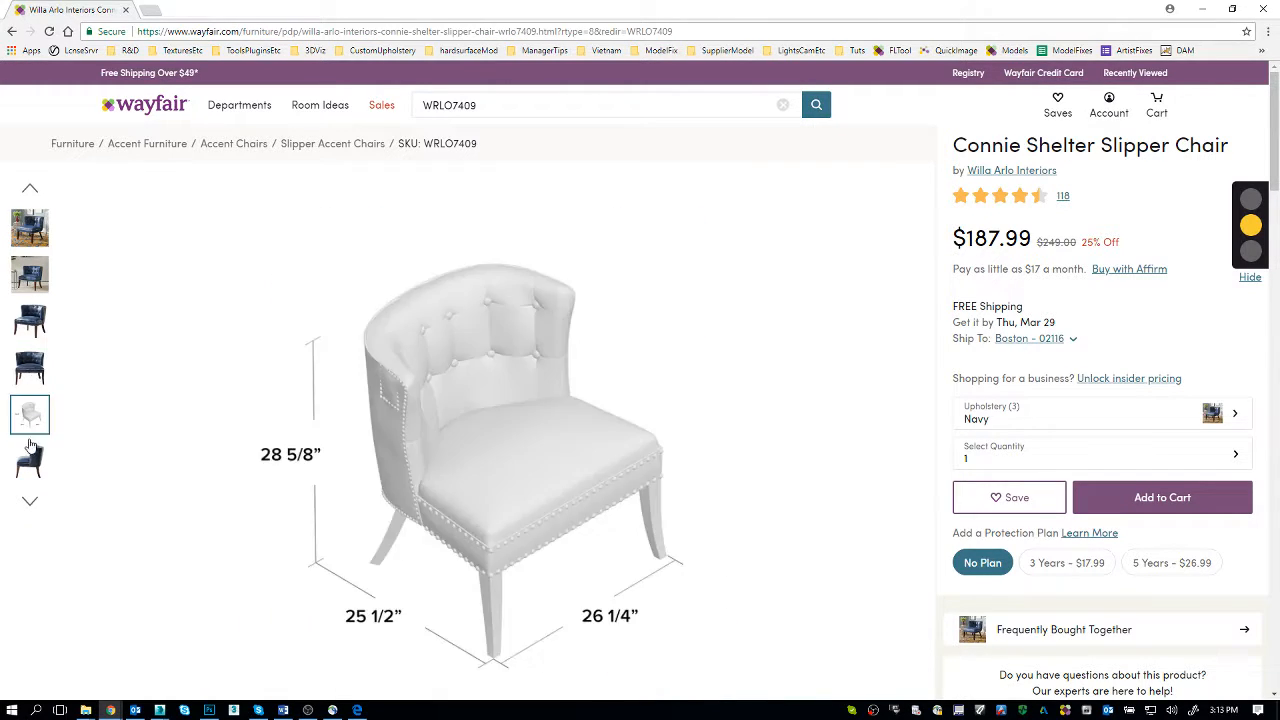
right_click(556, 389)
left_click(600, 403)
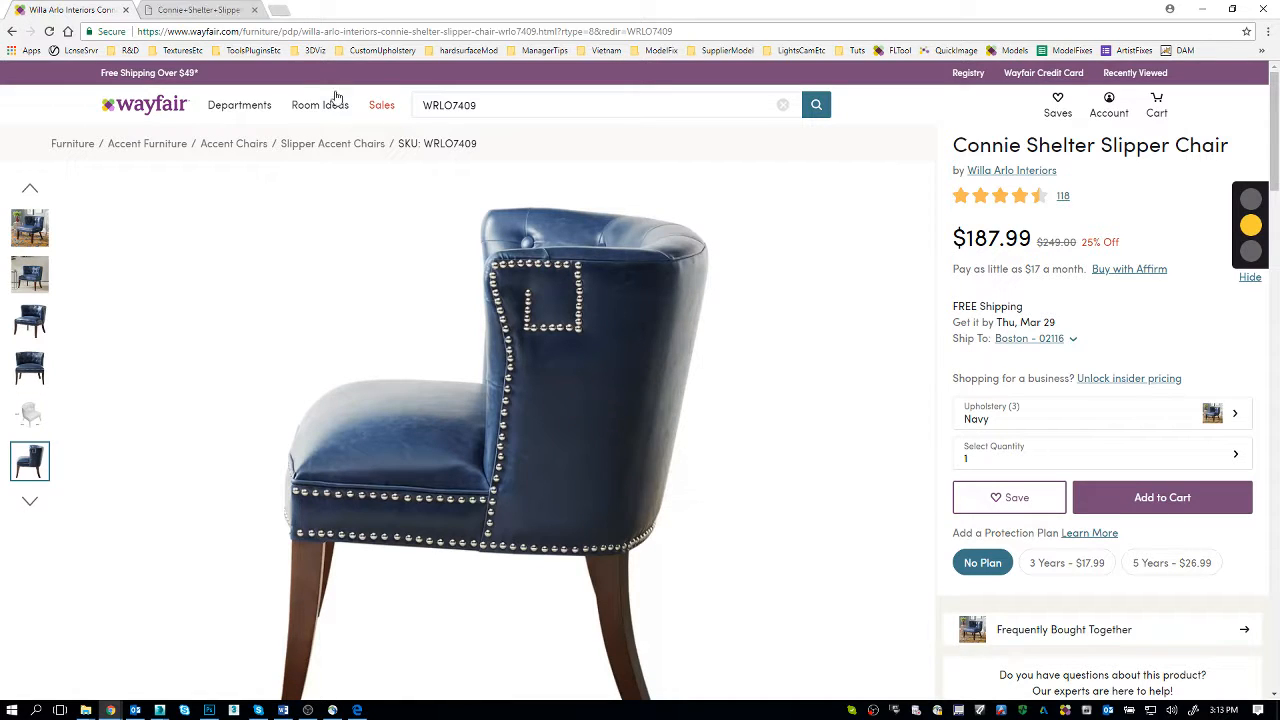
Step: Open the chair's front-view product image in its own browser tab
key("ctrl+Tab")
left_click(125, 7)
right_click(467, 339)
left_click(490, 350)
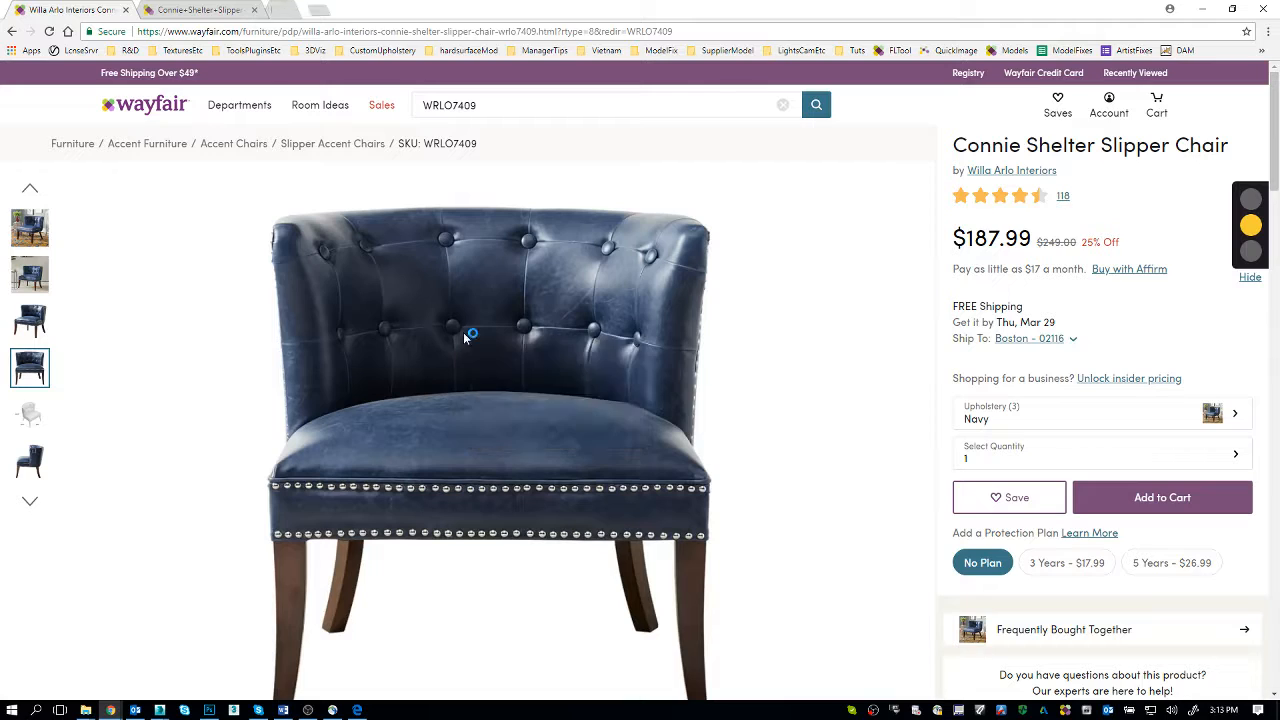
key("ctrl+Tab")
key("ctrl+Tab")
Step: Open the chair's angled-view product image in a separate browser tab and view it
left_click(90, 12)
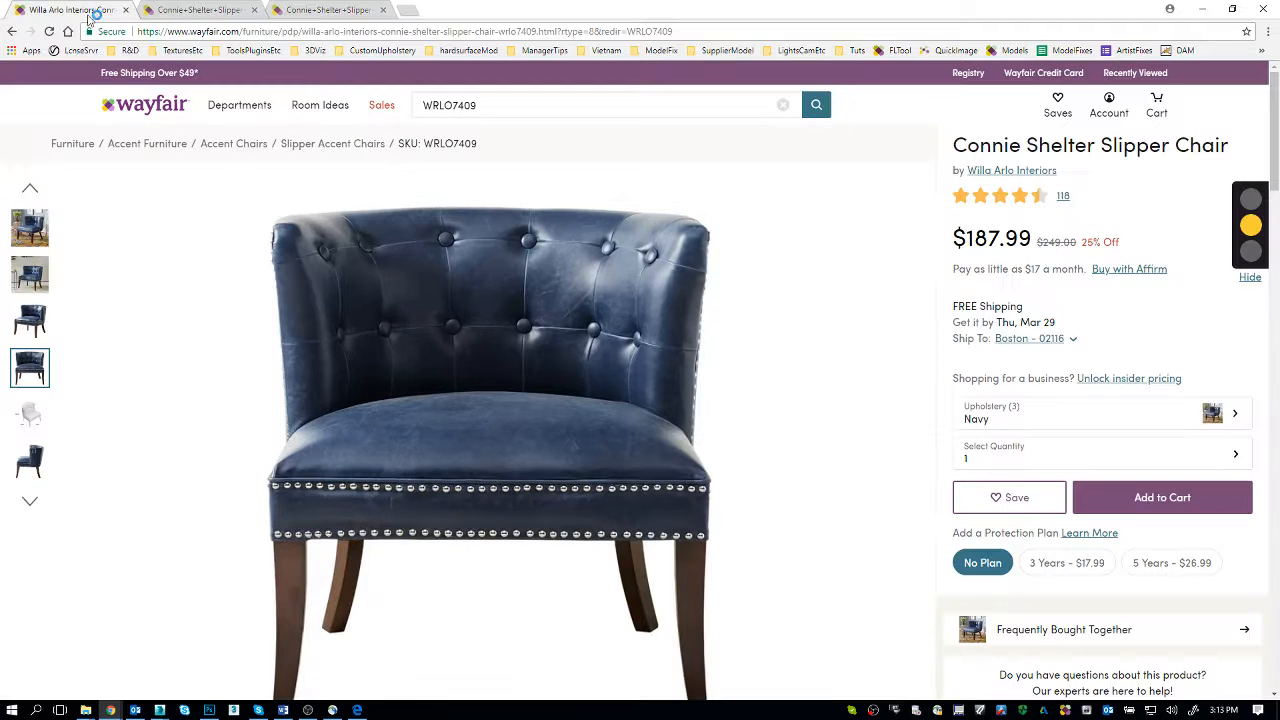
mouse_move(30, 320)
right_click(459, 294)
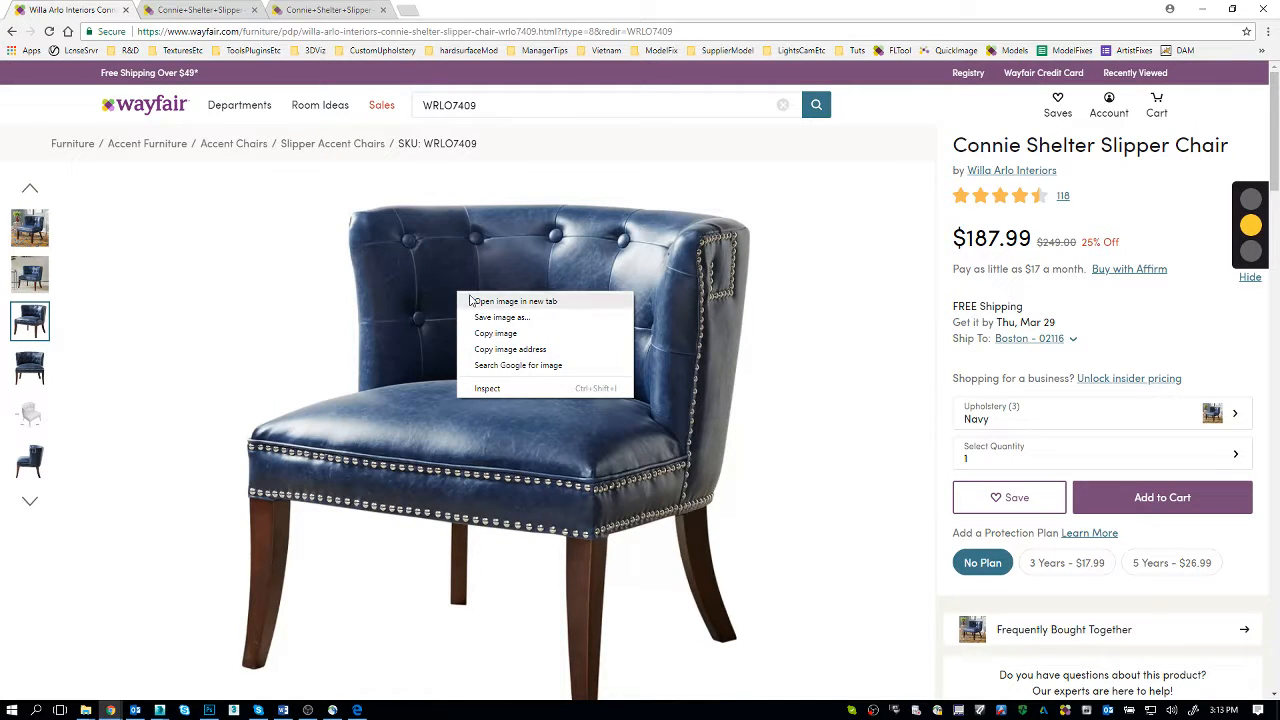
left_click(490, 301)
key("ctrl+Tab")
key("ctrl+Tab")
key("ctrl+Tab")
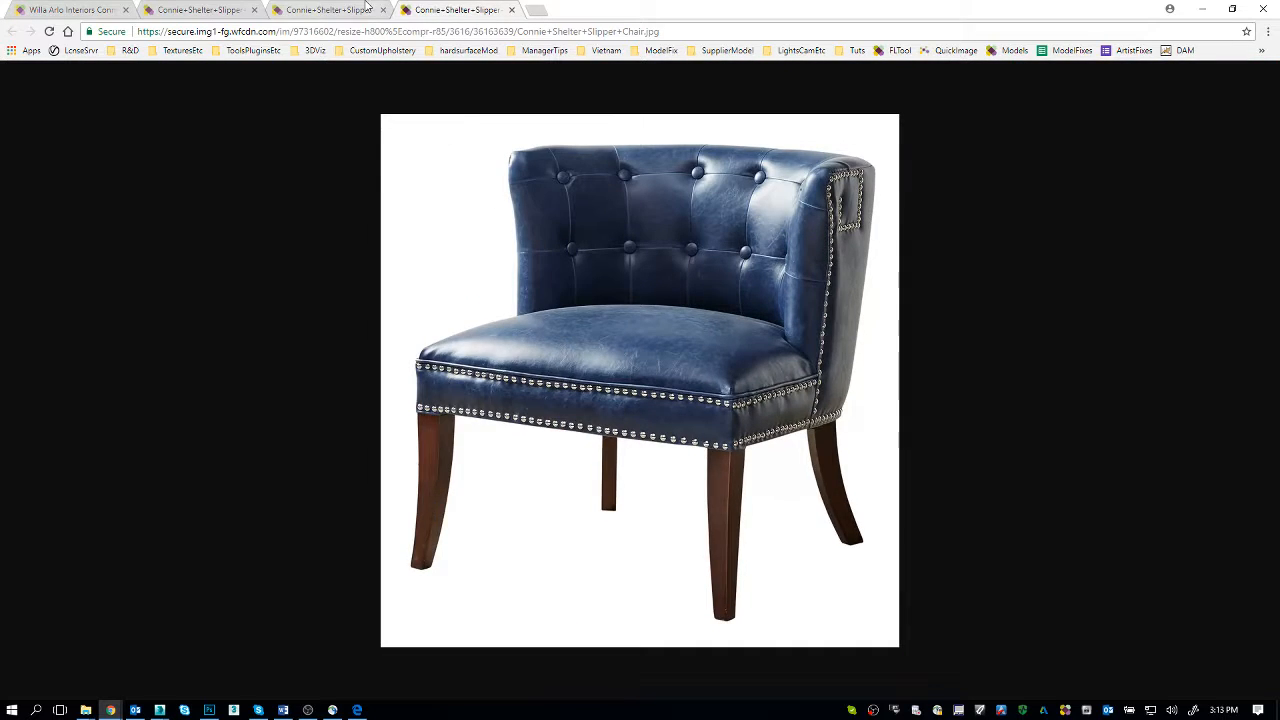
Step: Compare the side and front chair photos with the Photoshop comparison and the V-Ray frame buffer render
key("ctrl+shift+Tab")
key("ctrl+shift+Tab")
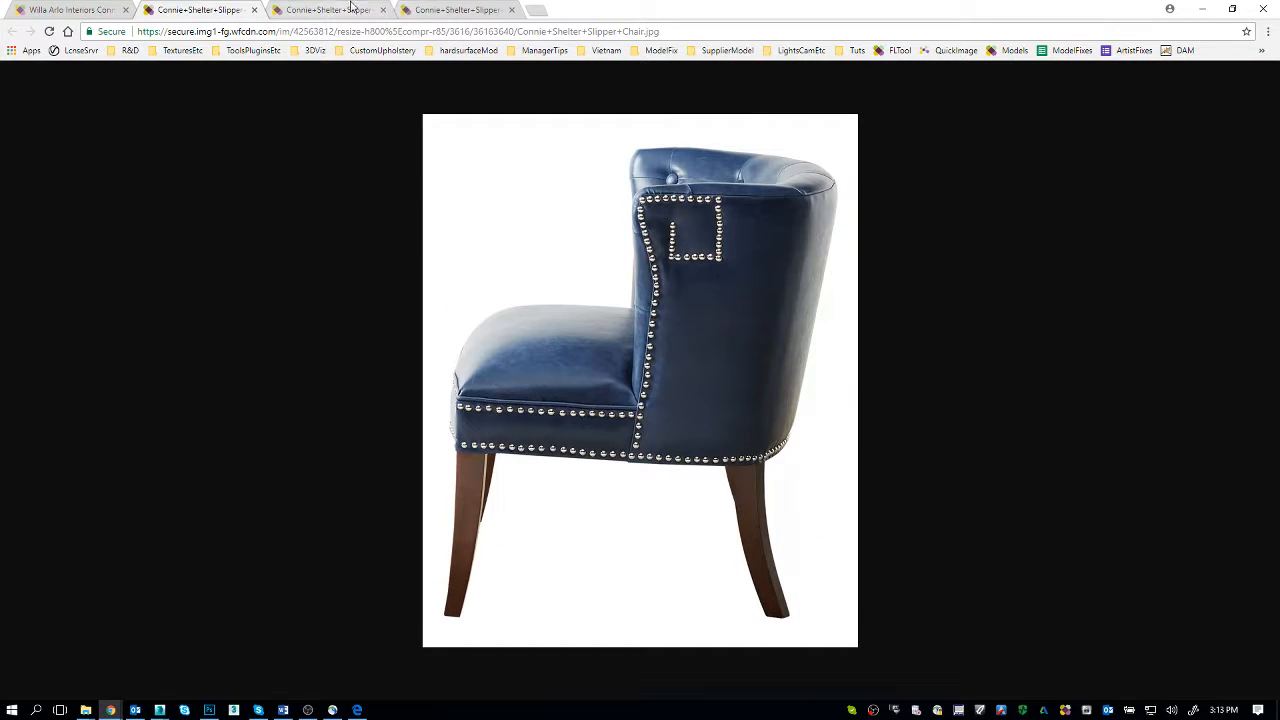
left_click(350, 8)
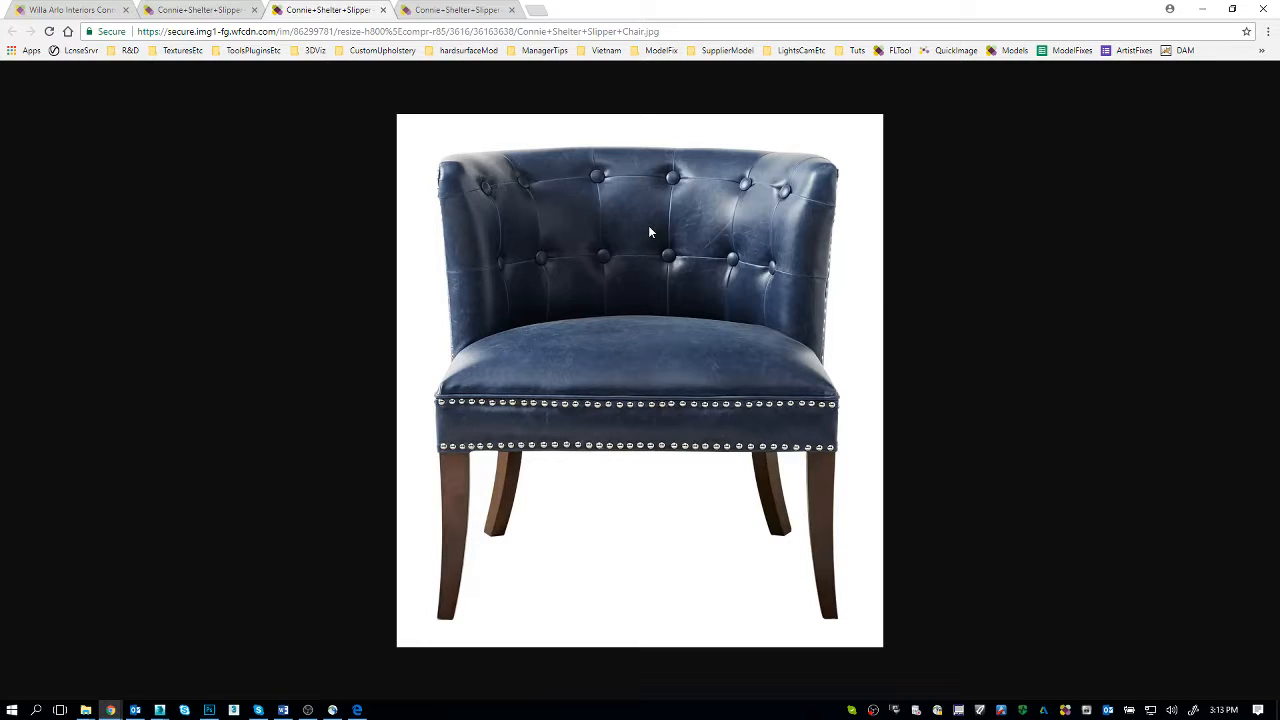
key("alt+Tab")
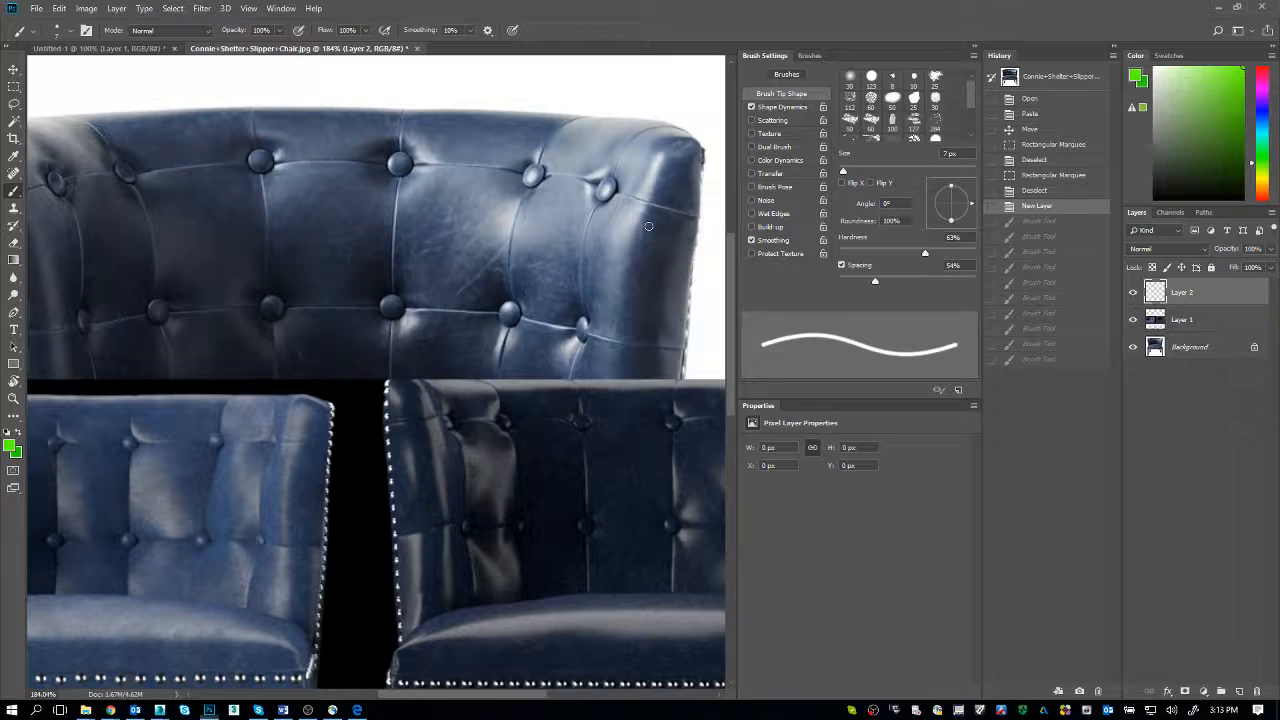
key("alt+Tab")
key("alt+Tab")
key("Tab")
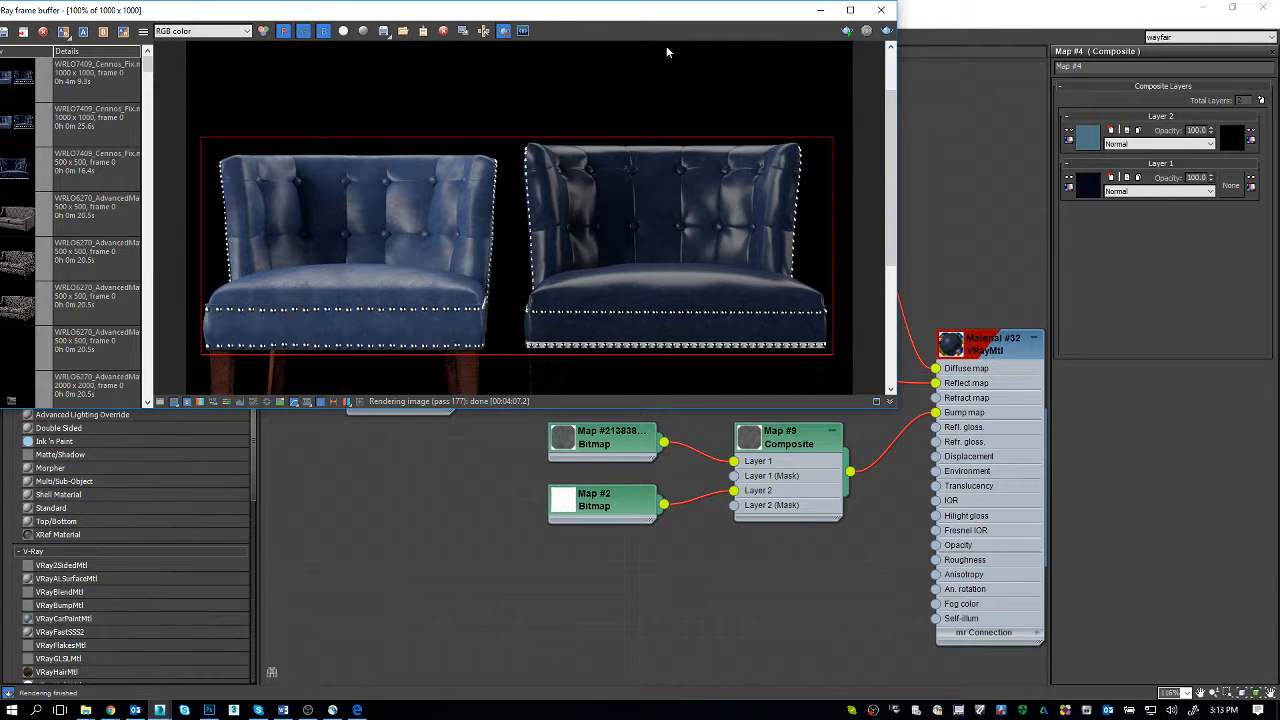
Step: Return to the Slate Material Editor and open the parameters of Material #32
left_click_drag(647, 20, 503, 80)
left_click(998, 350)
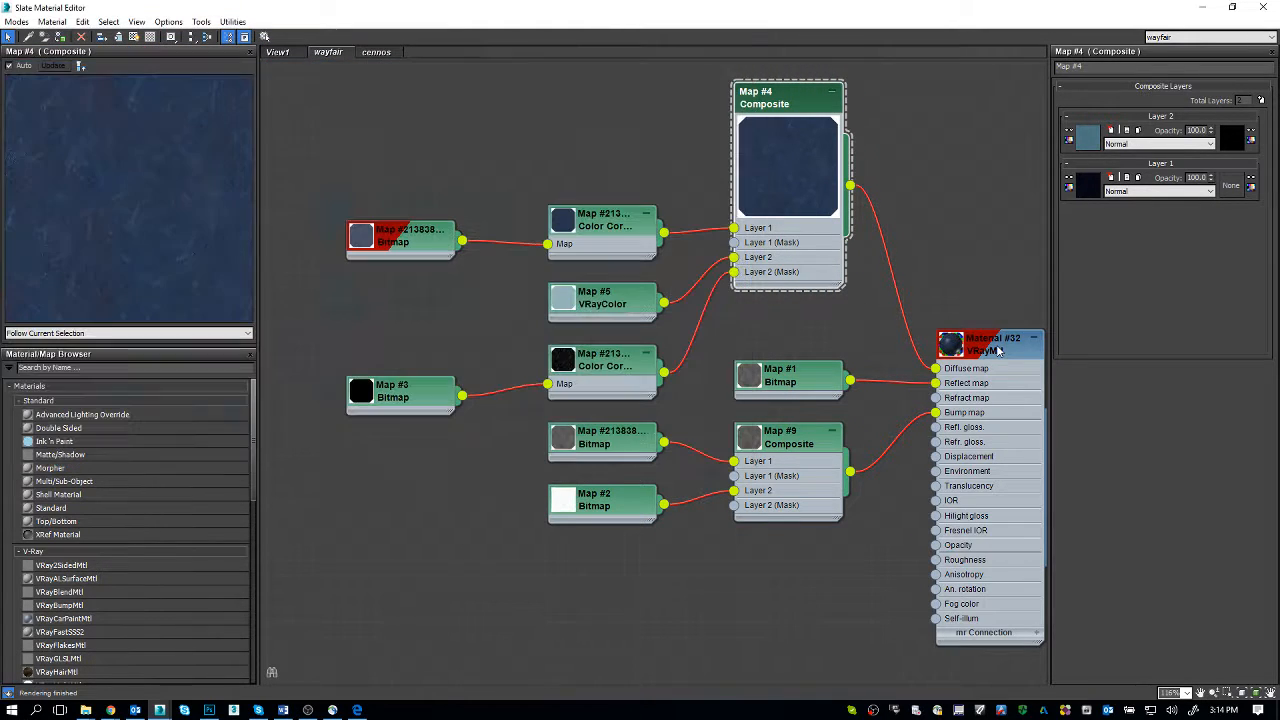
double_click(998, 350)
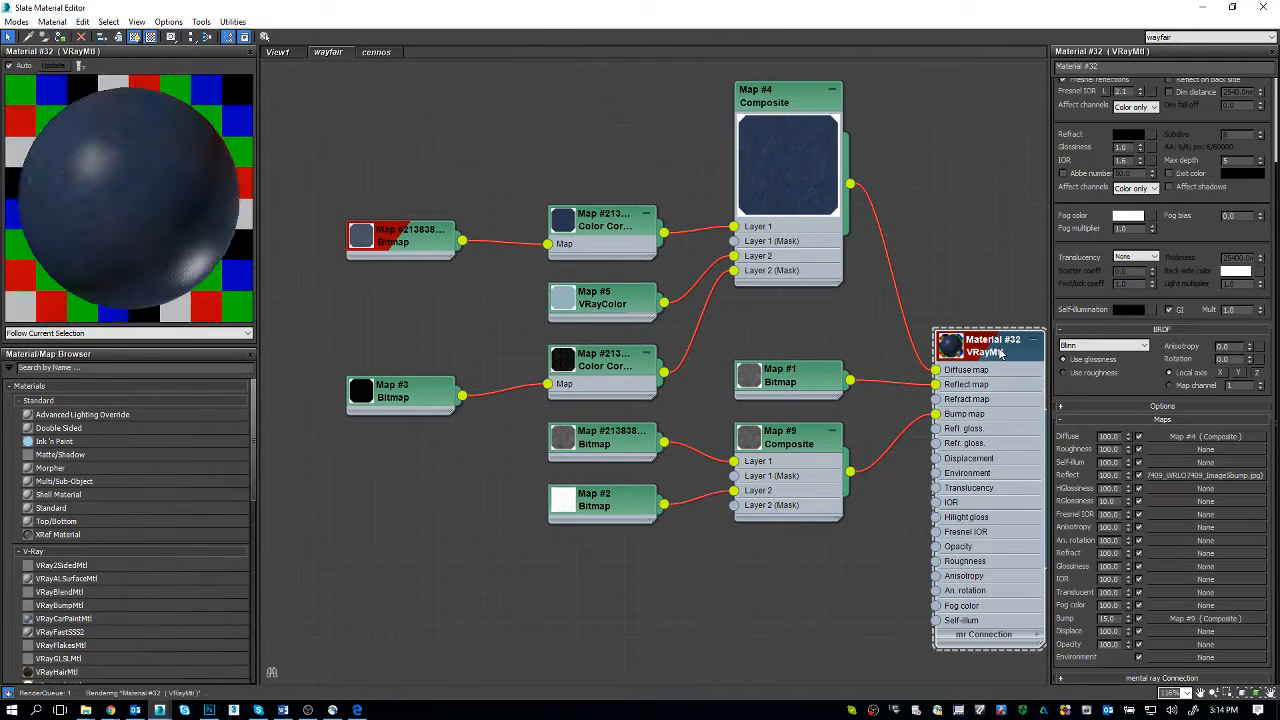
middle_click_drag(1000, 350, 786, 278)
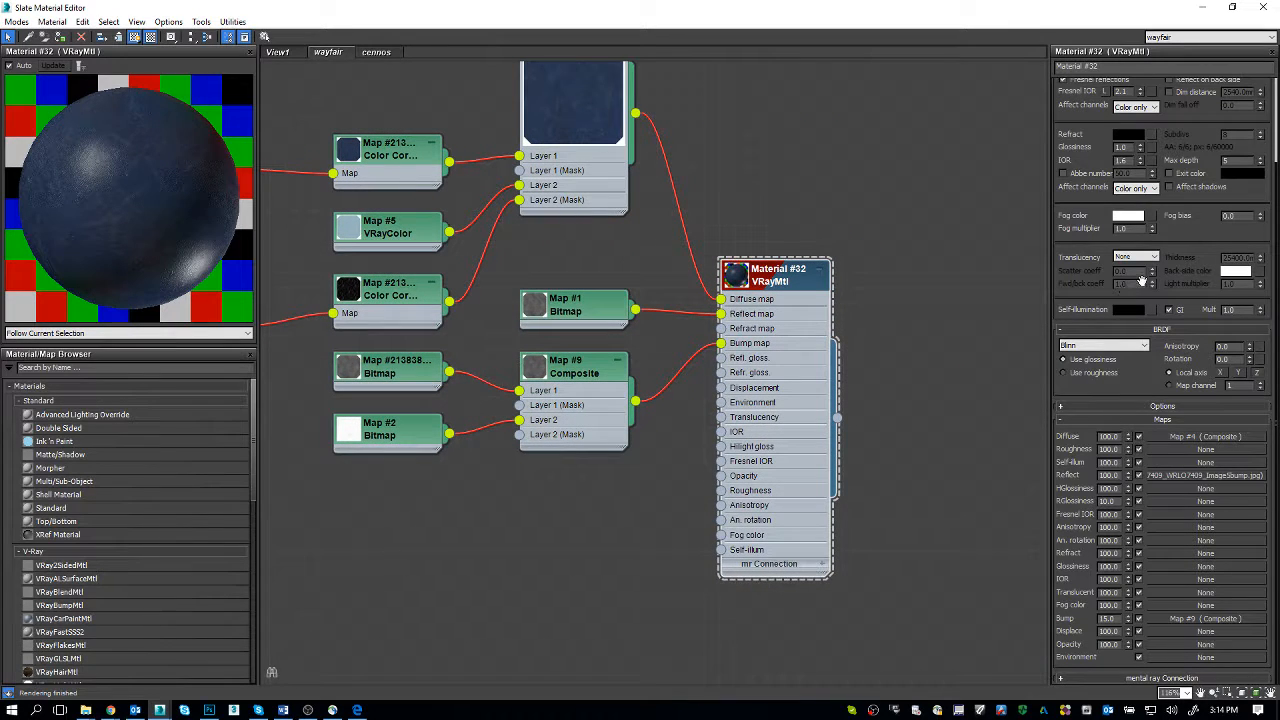
middle_click_drag(554, 212, 613, 271)
Step: Open the parameters of the lower VRayMtl in the cennos view to check its BRDF settings
left_click(379, 53)
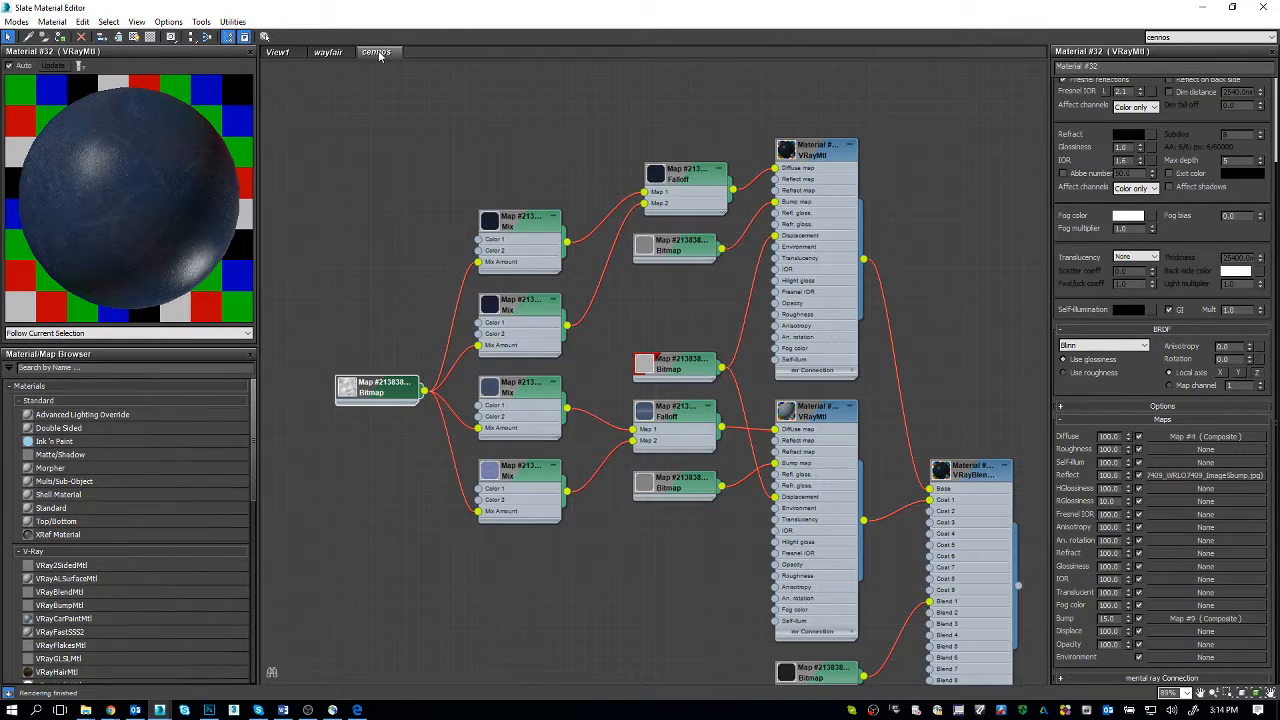
left_click(445, 158)
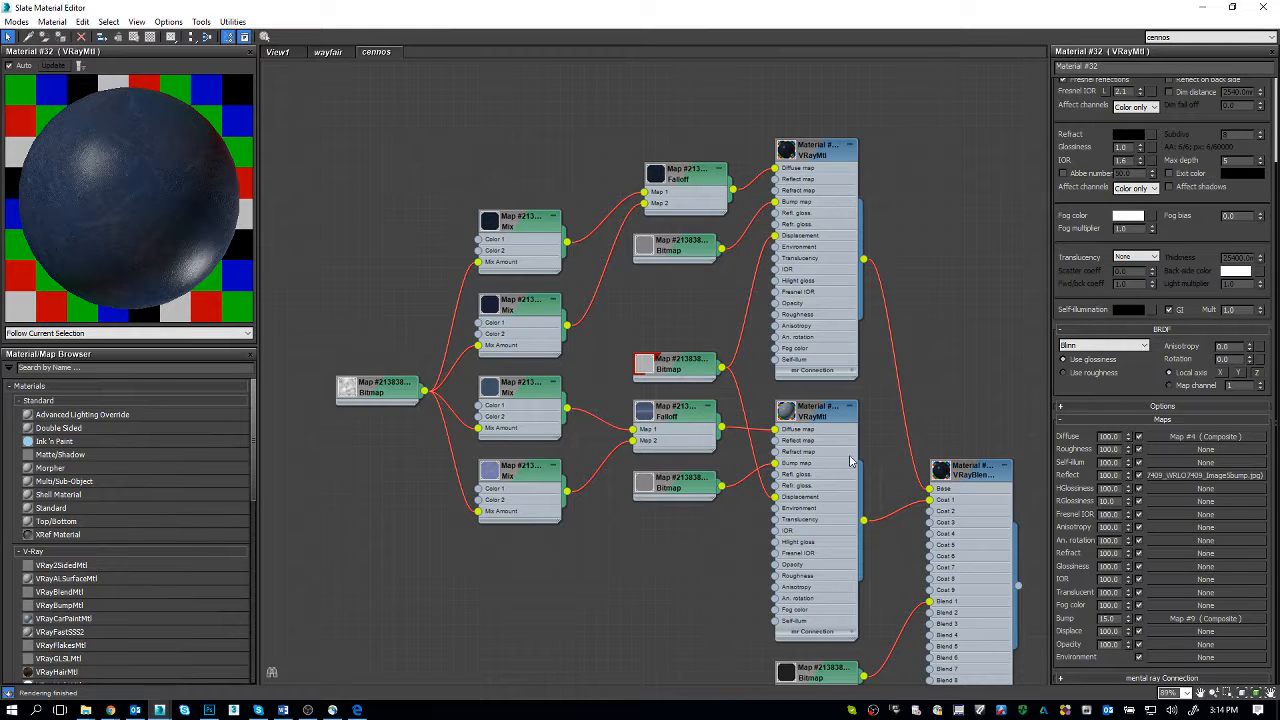
left_click(828, 425)
double_click(828, 425)
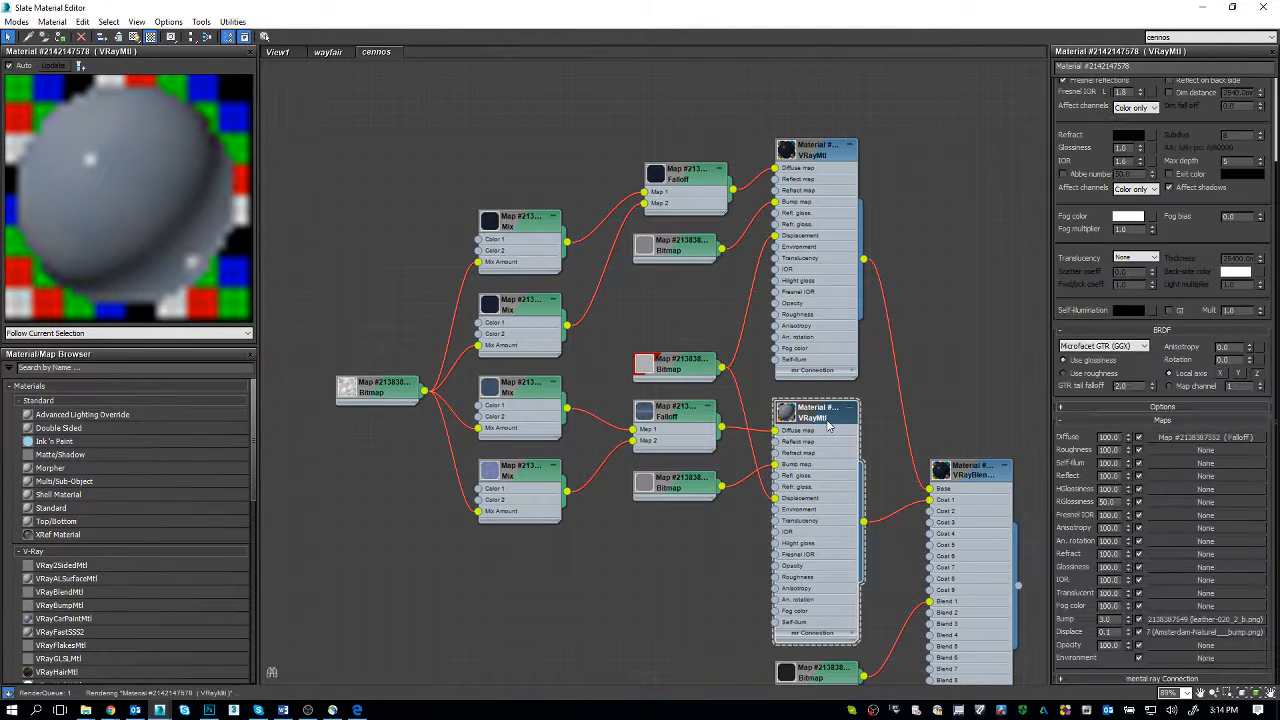
Step: Review the BRDF type options of Material #32 in the wayfair view, keeping Blinn
left_click(328, 52)
left_click(860, 345)
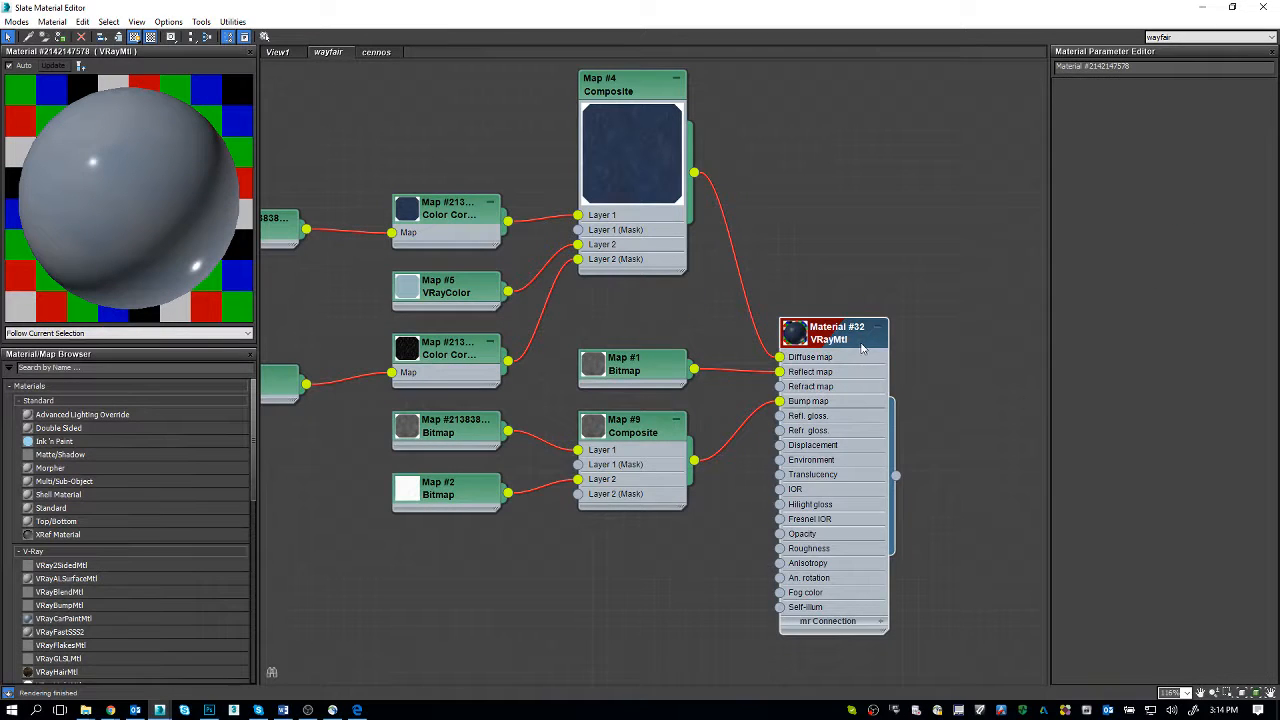
double_click(862, 347)
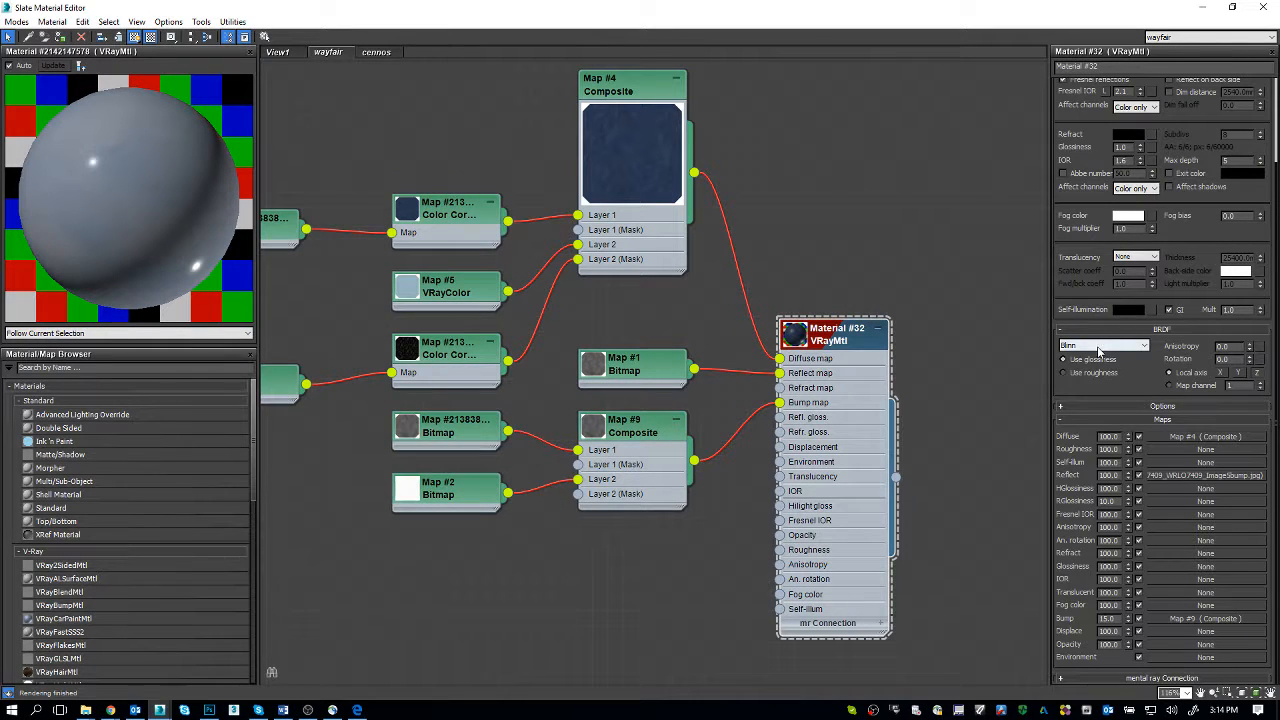
left_click(1099, 350)
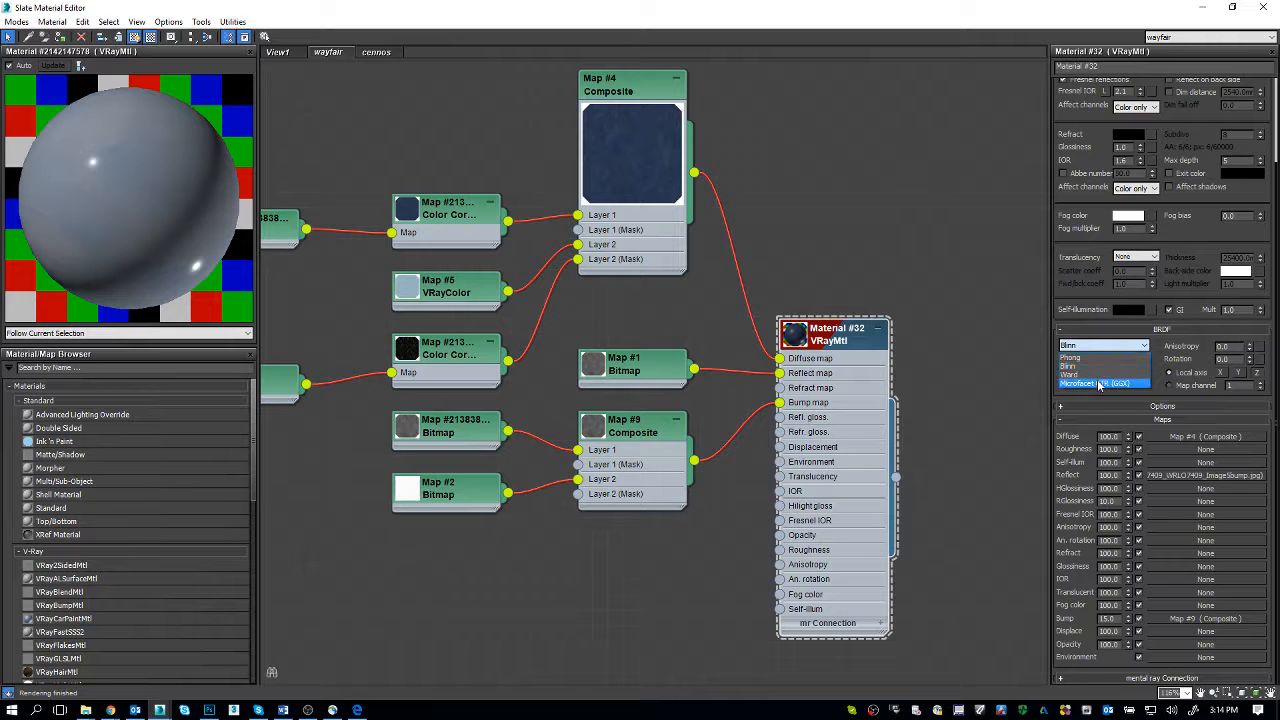
left_click(1085, 366)
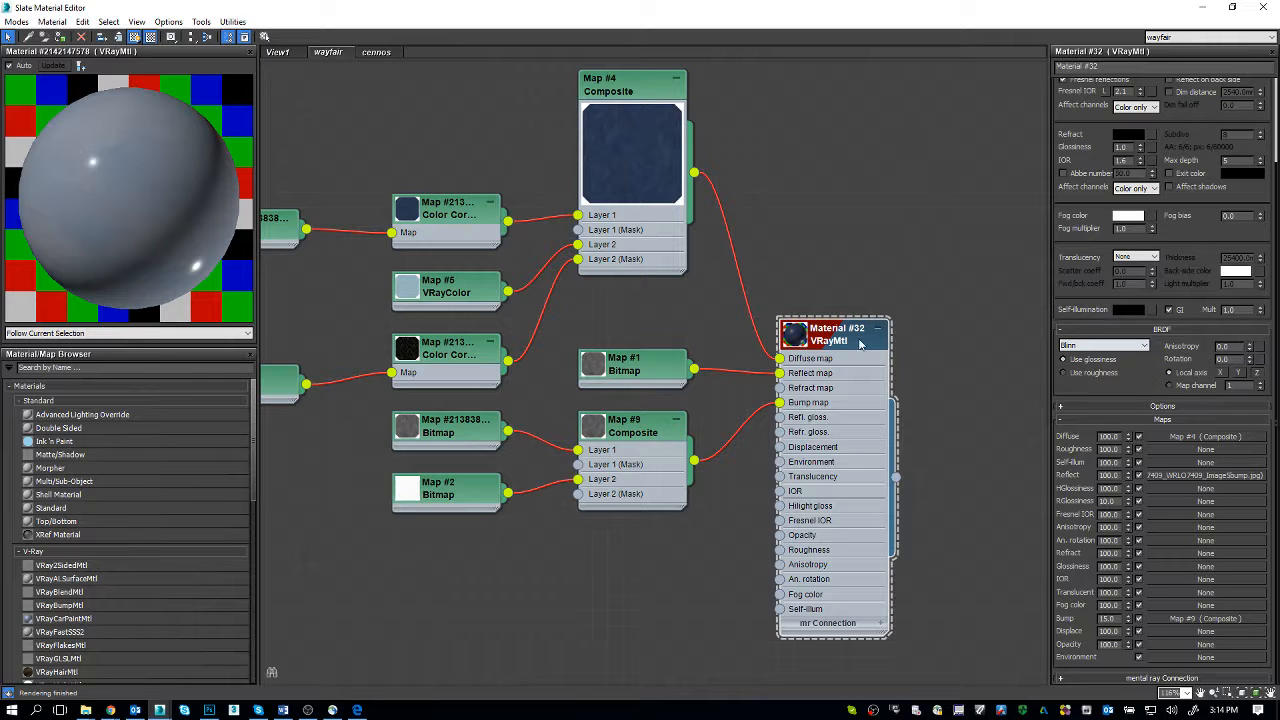
Step: Preview Material #32 in the wayfair view with the Microfacet GTR (GGX) BRDF type and set it back to Blinn
middle_click_drag(714, 239, 798, 291)
scroll(798, 291, "down", 1)
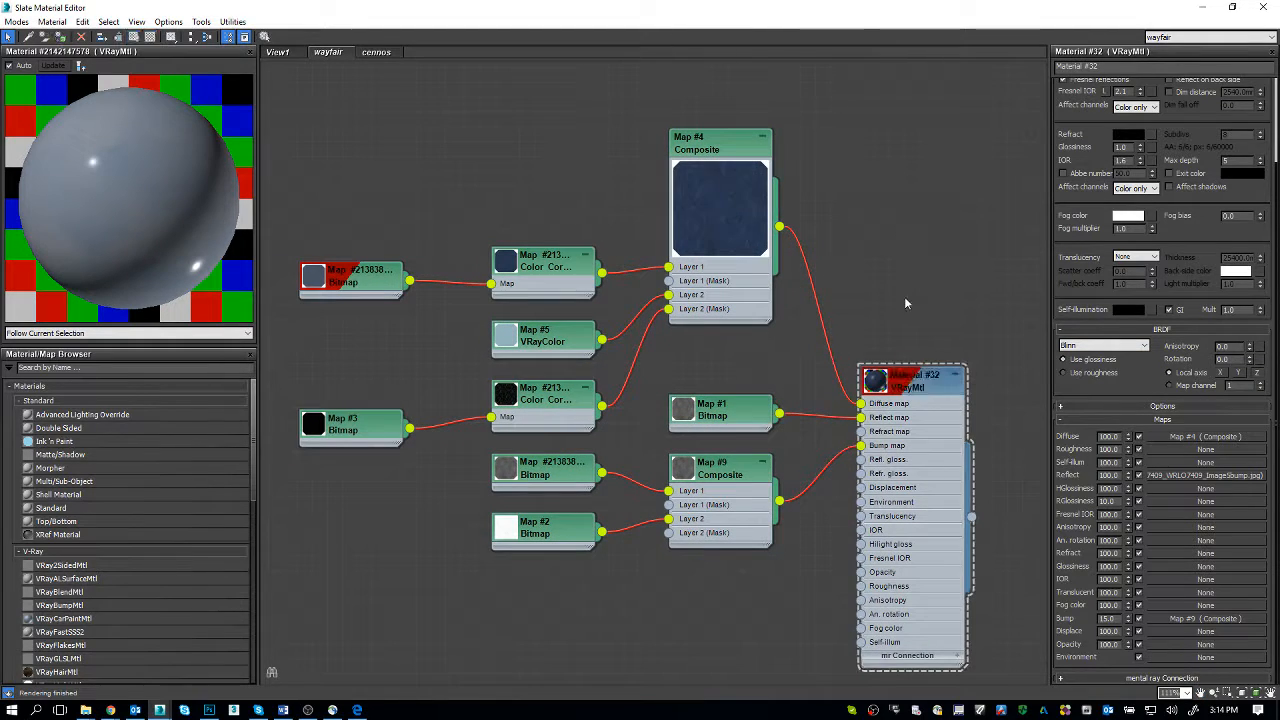
left_click(909, 386)
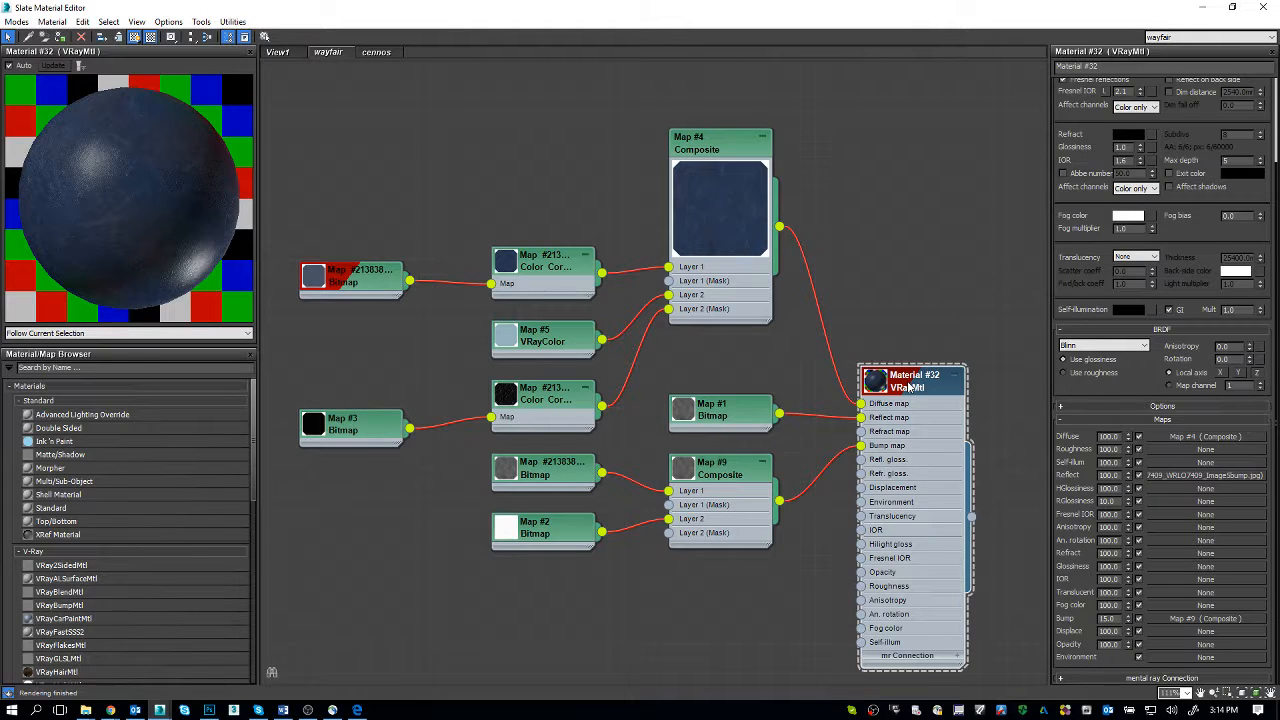
left_click(1118, 346)
left_click(1106, 382)
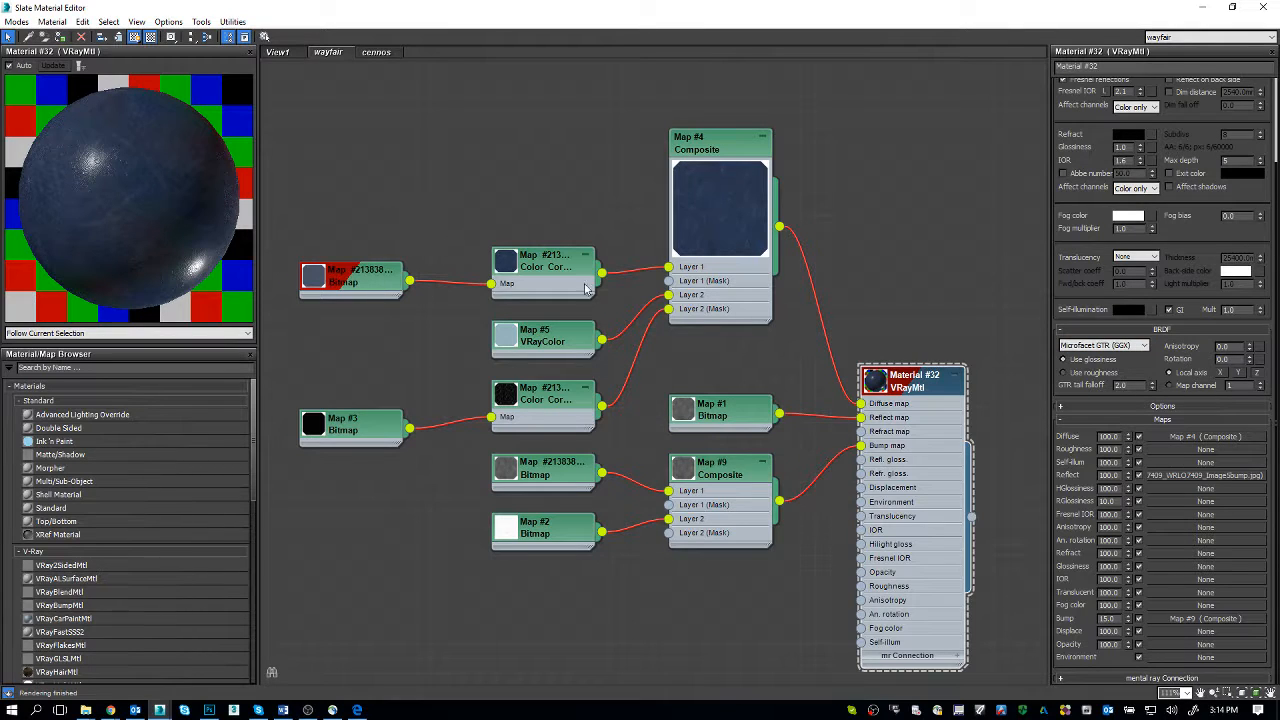
left_click(1103, 345)
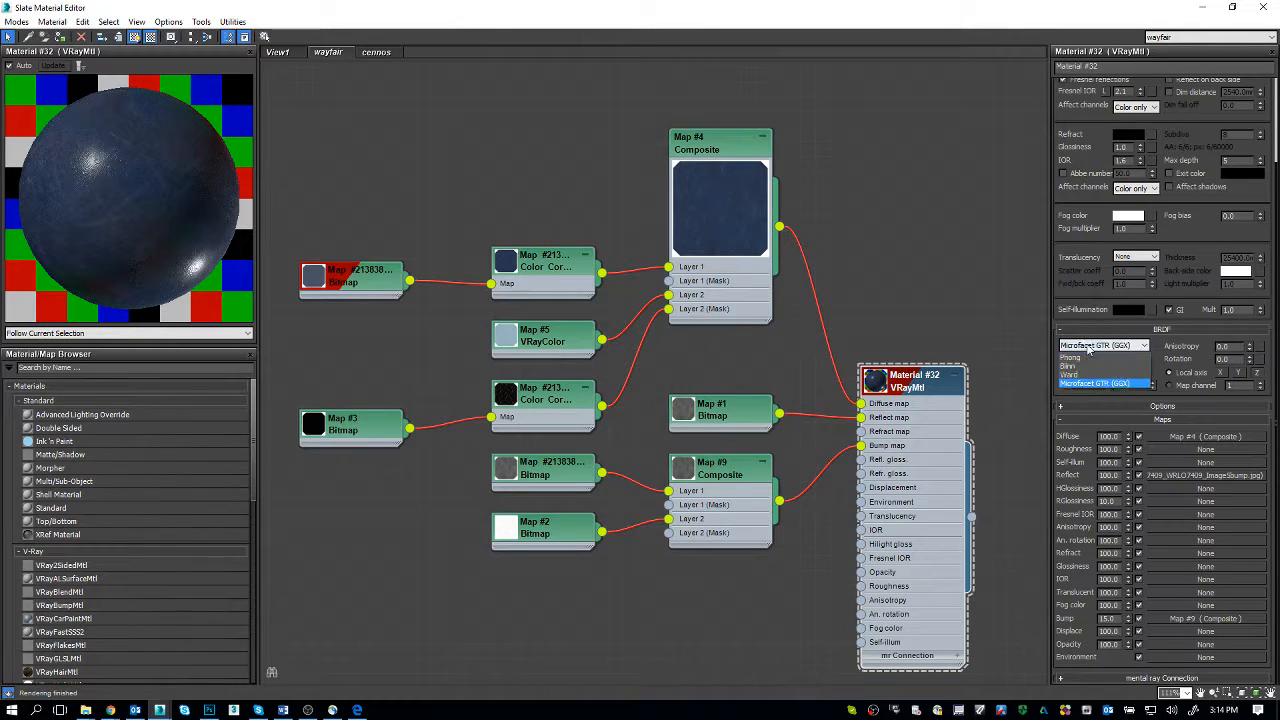
left_click(1092, 368)
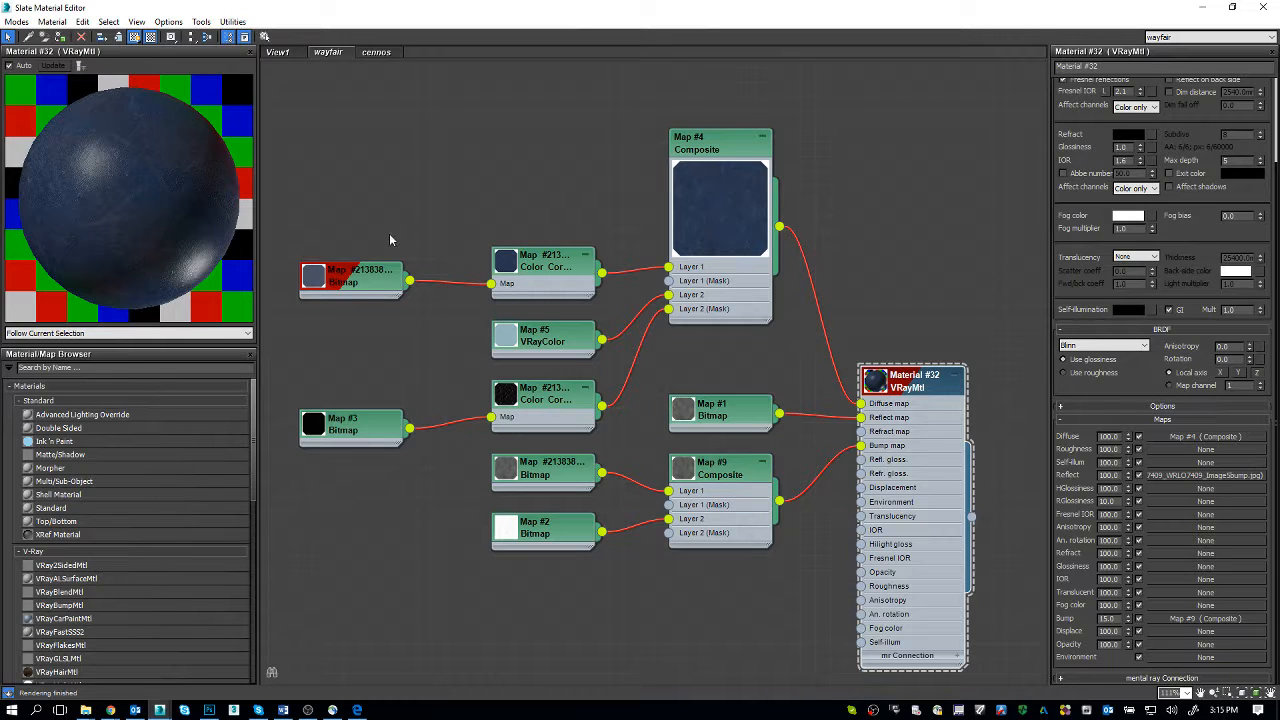
left_click(1090, 346)
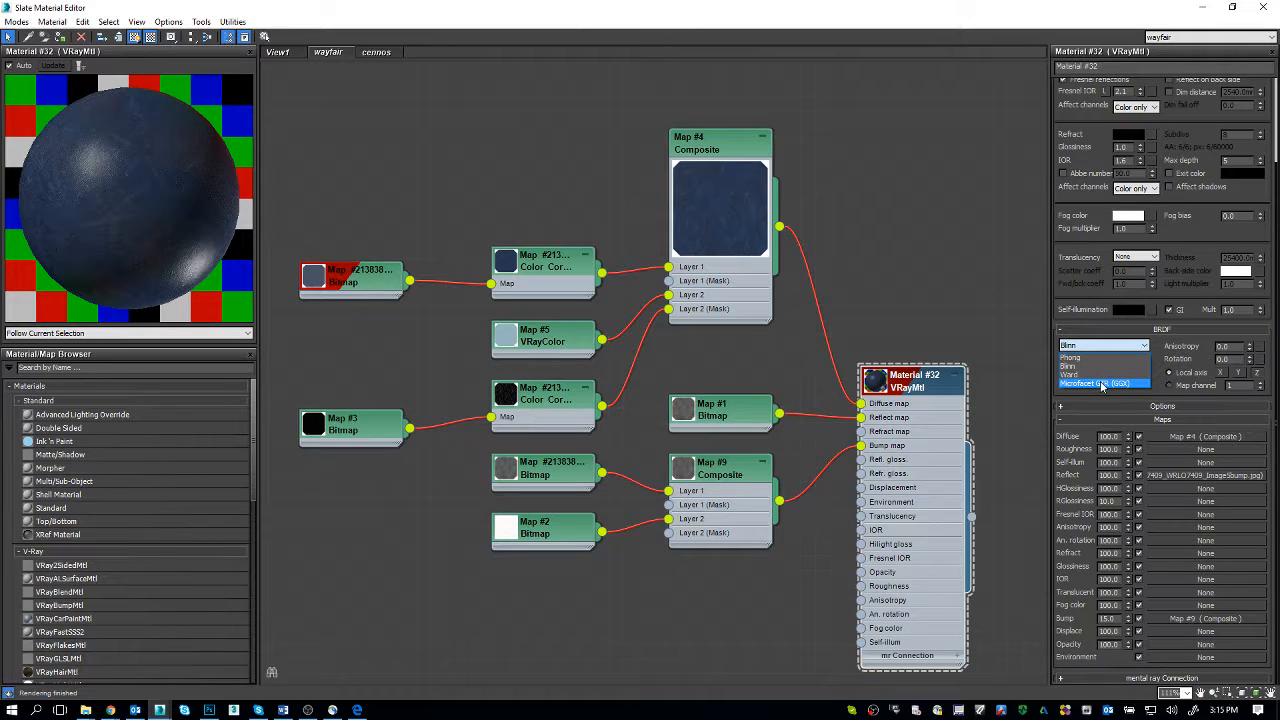
Step: In the cennos view, inspect the parameters of the shared displacement bitmap and the BRDF settings of the upper VRayMtl
left_click(380, 53)
left_click(382, 54)
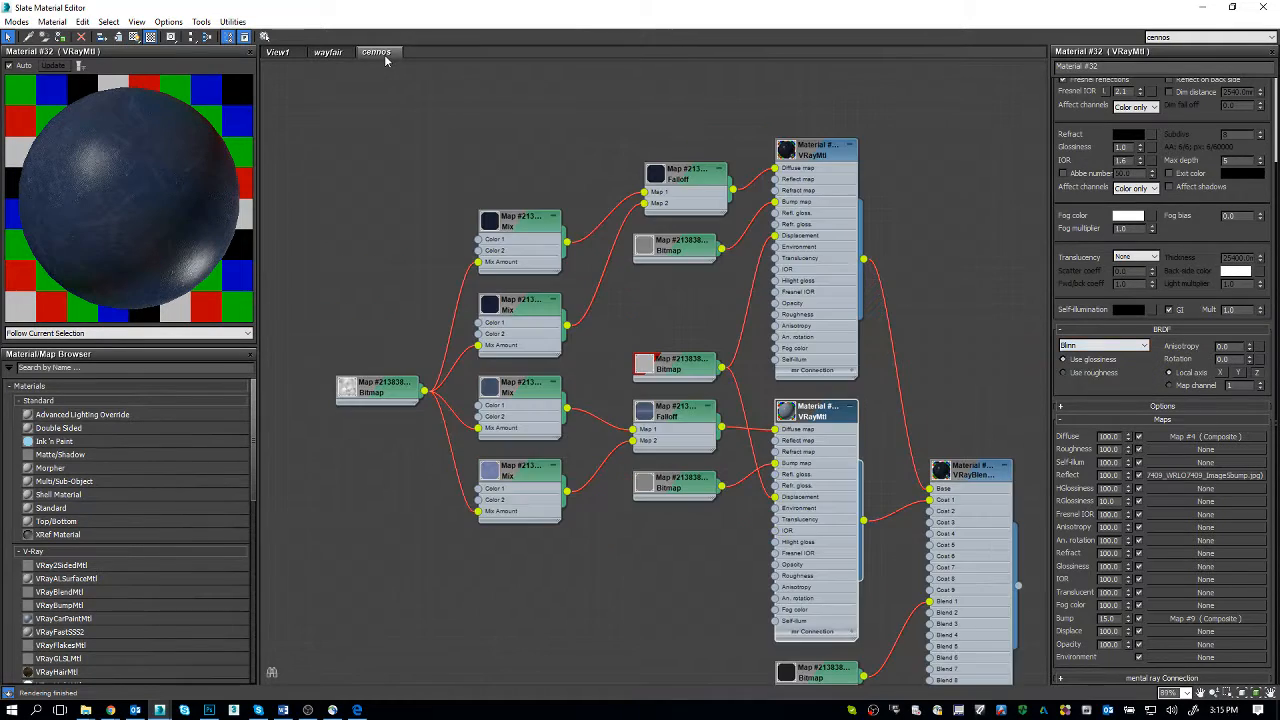
middle_click_drag(807, 397, 745, 371)
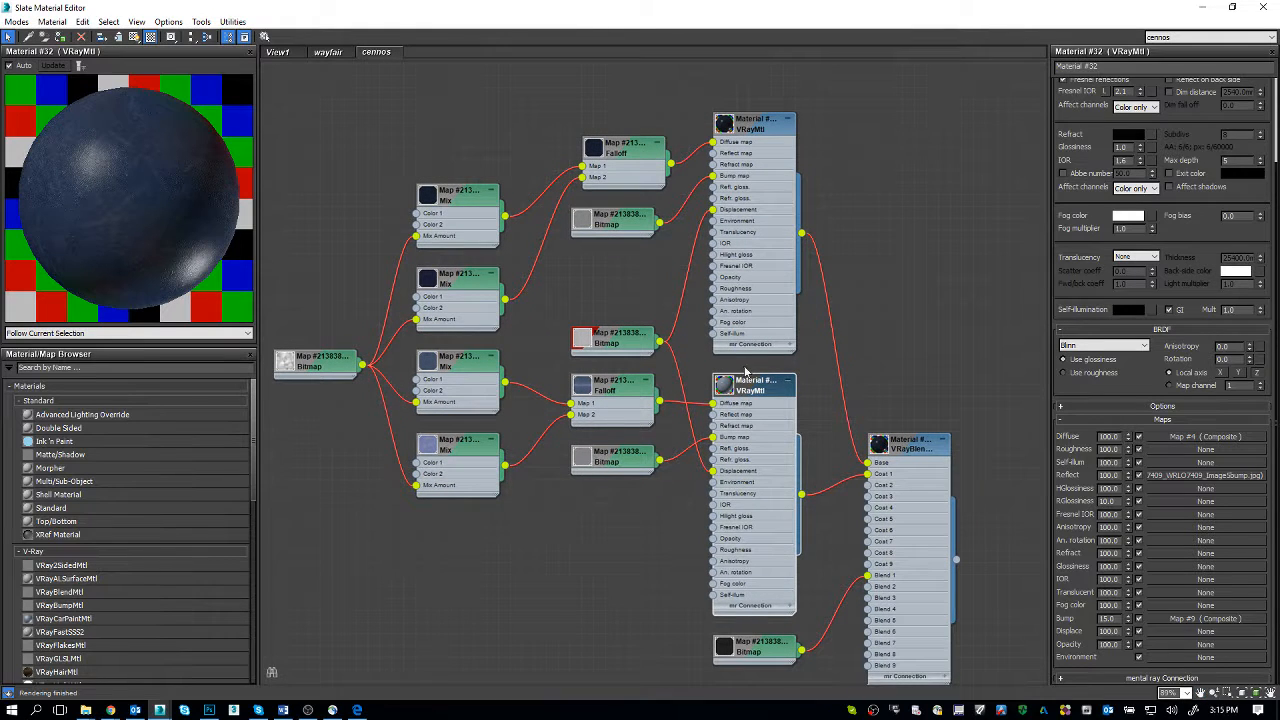
double_click(613, 345)
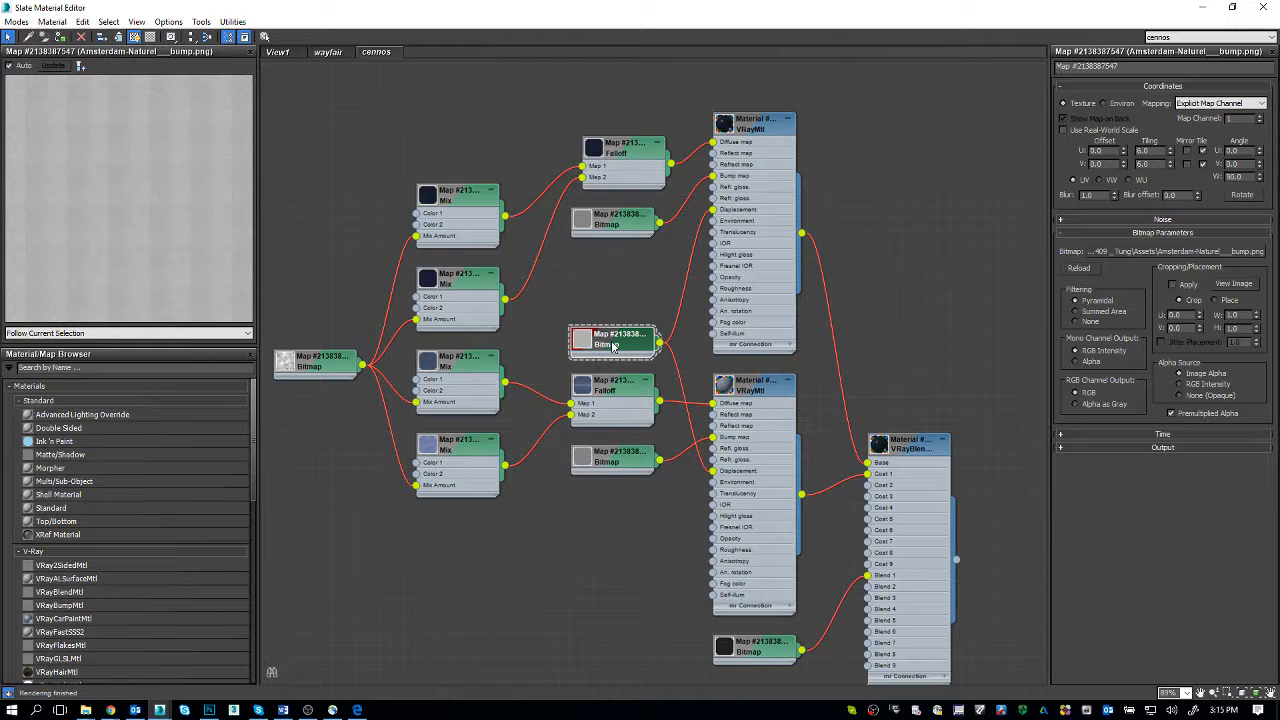
double_click(762, 132)
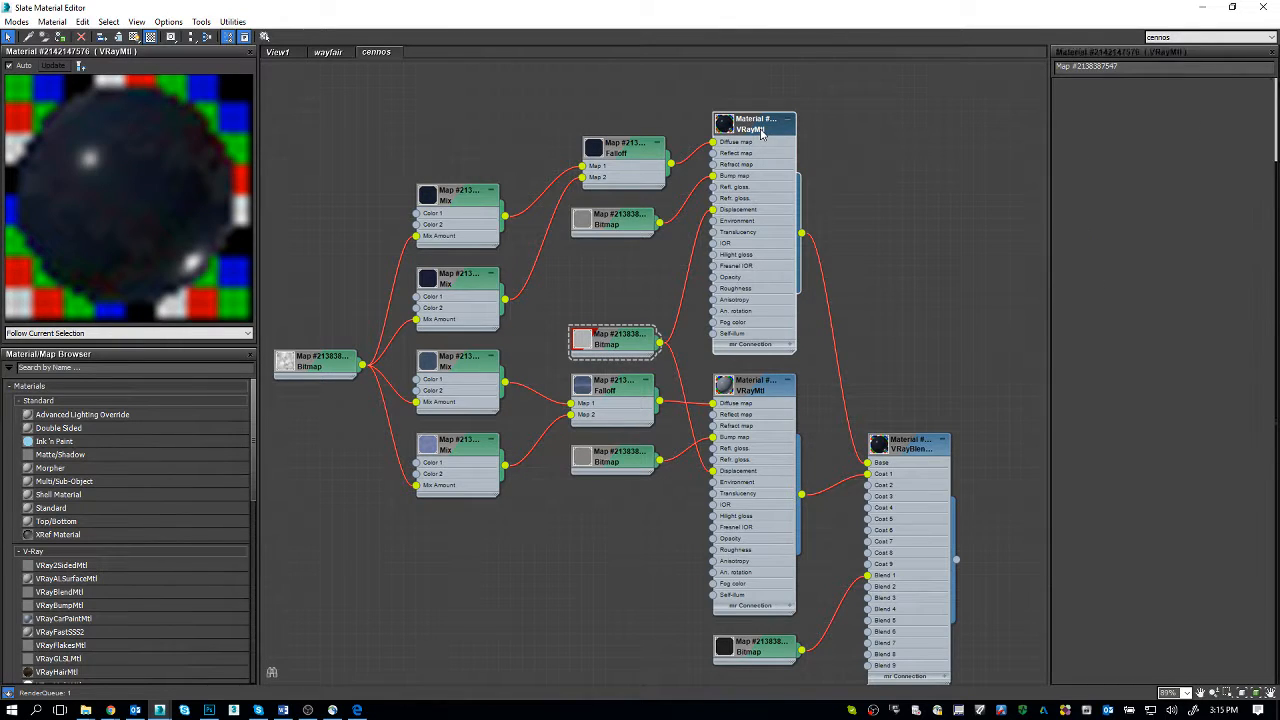
middle_click_drag(640, 285, 641, 265)
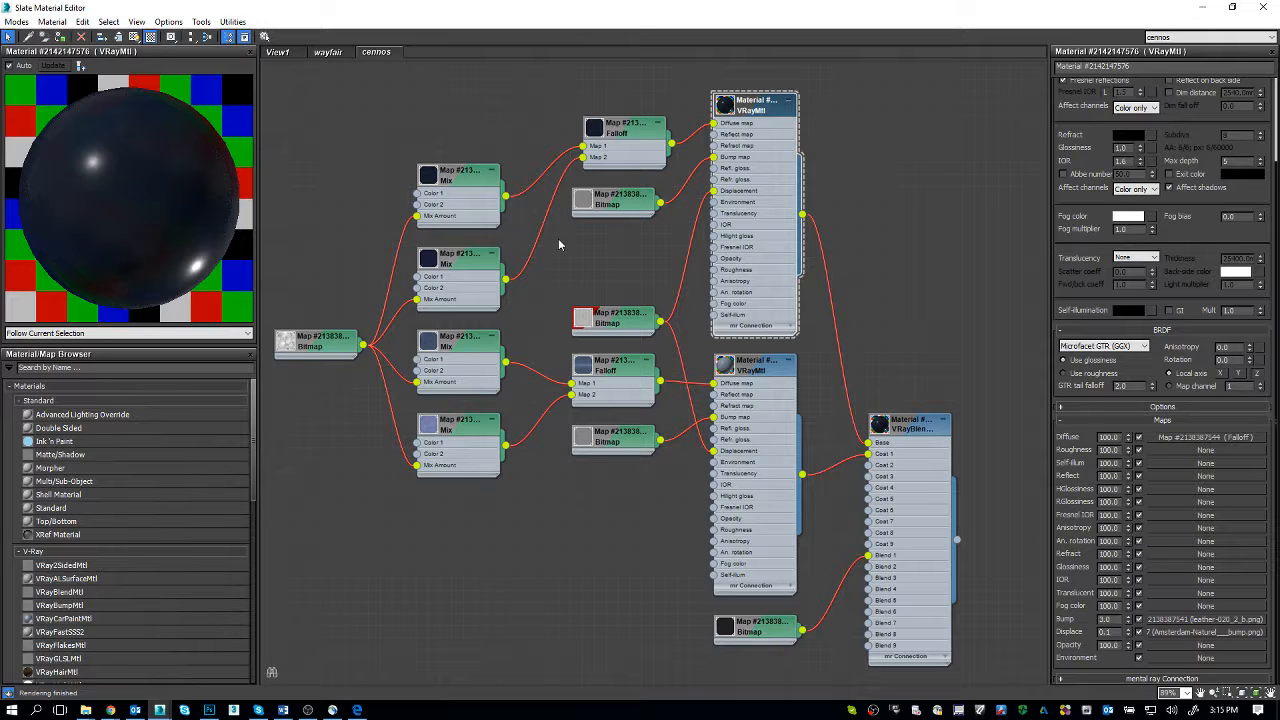
Step: Compare the wayfair graph with the cennos graph and open the parameters of the lower VRayMtl in cennos
left_click(328, 52)
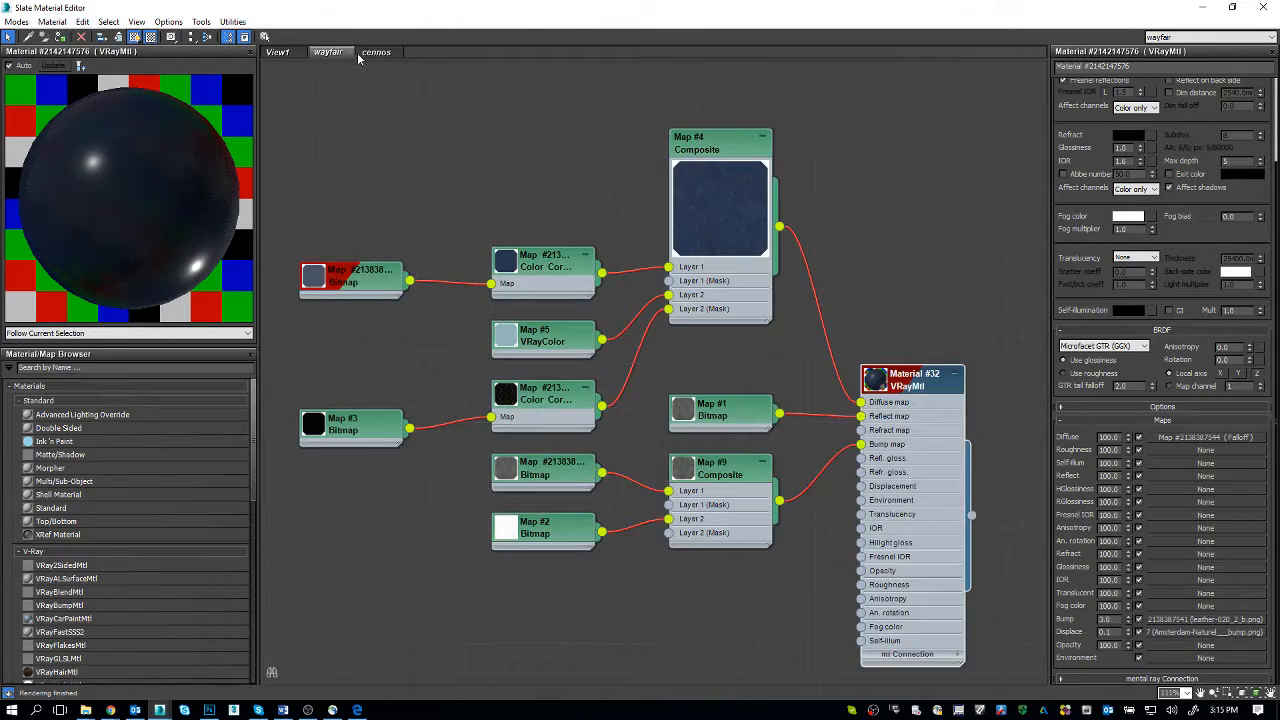
left_click(374, 53)
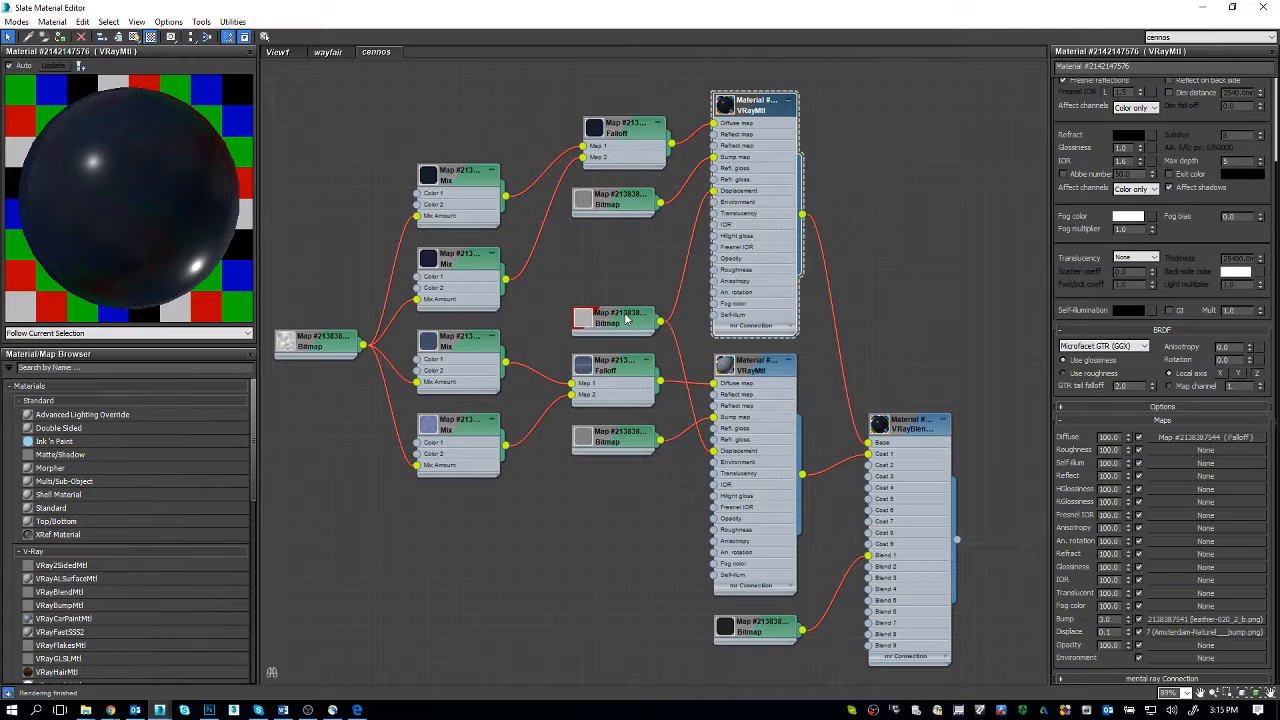
double_click(762, 369)
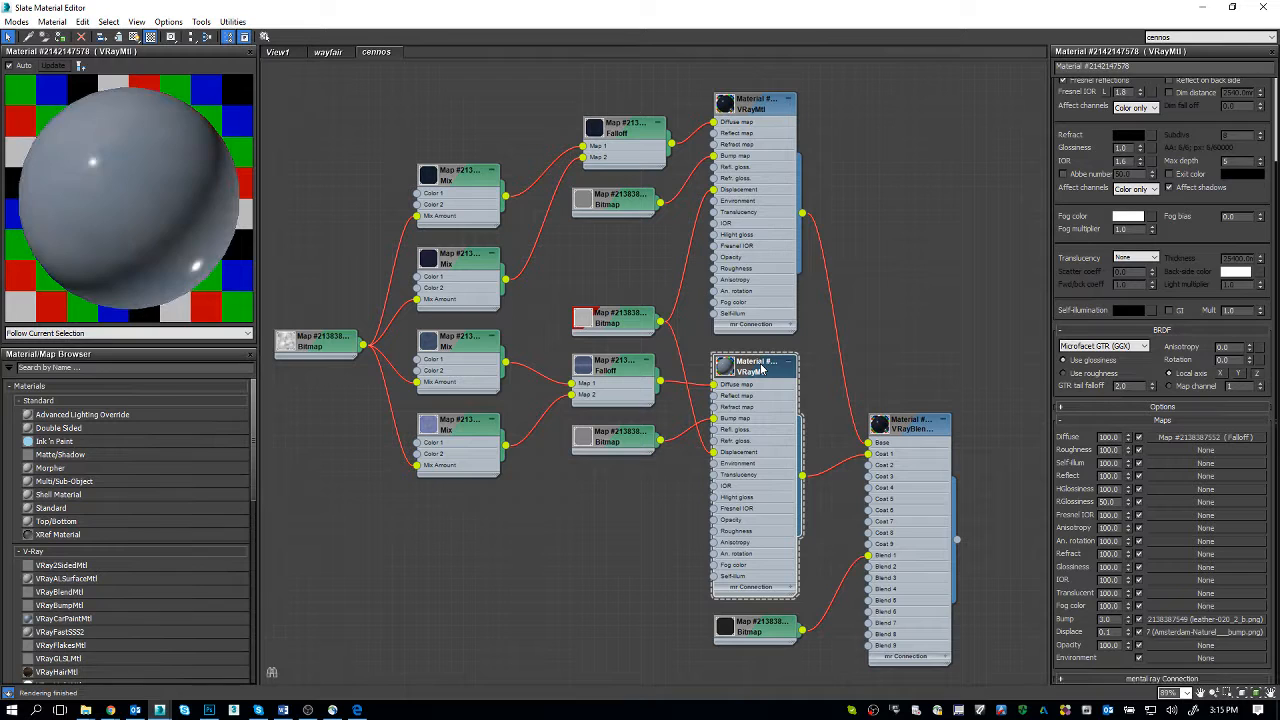
Step: Inspect the dr_8.png bitmap and the two lower Mix maps that feed the lower VRayMtl, returning to that material's parameters
double_click(324, 350)
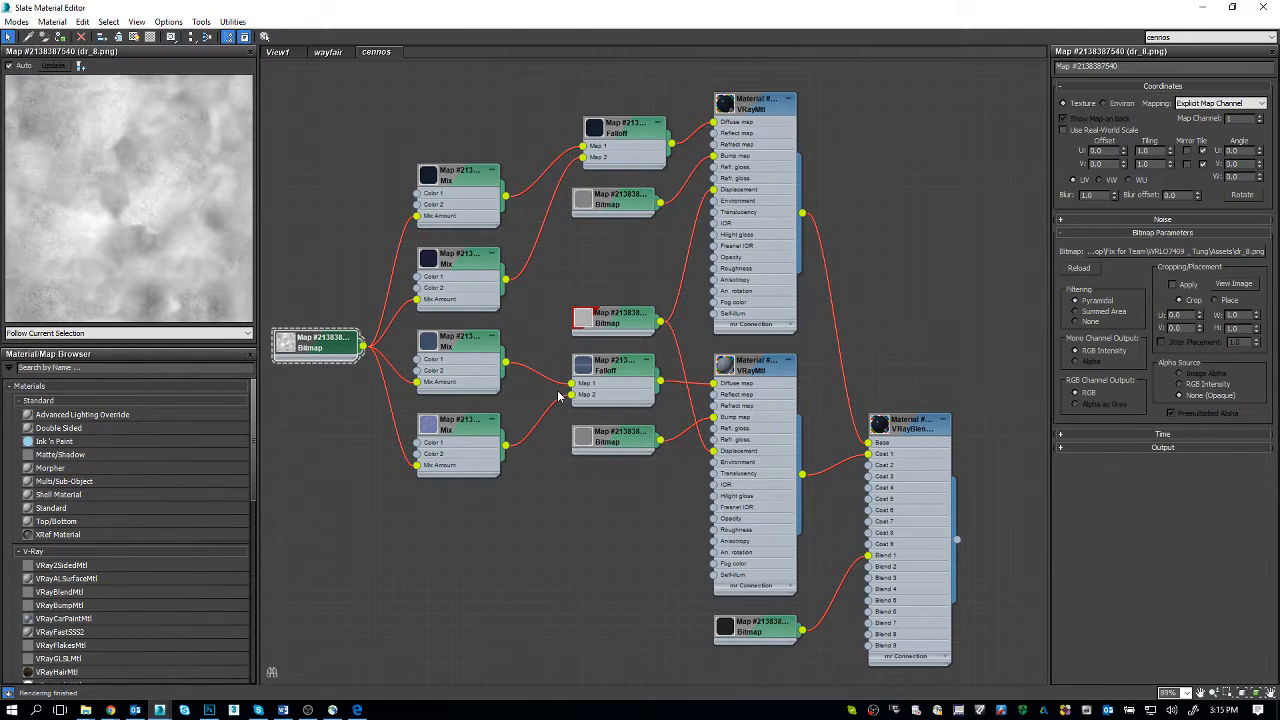
left_click(470, 428)
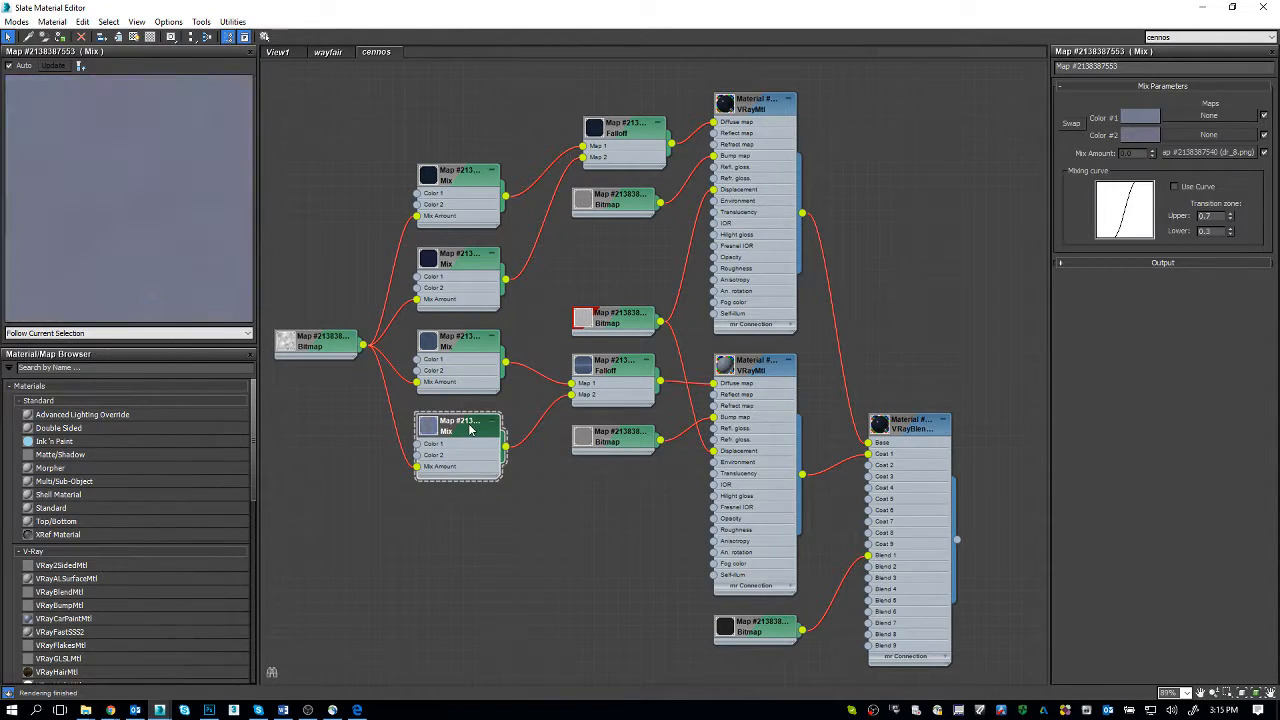
left_click(466, 352)
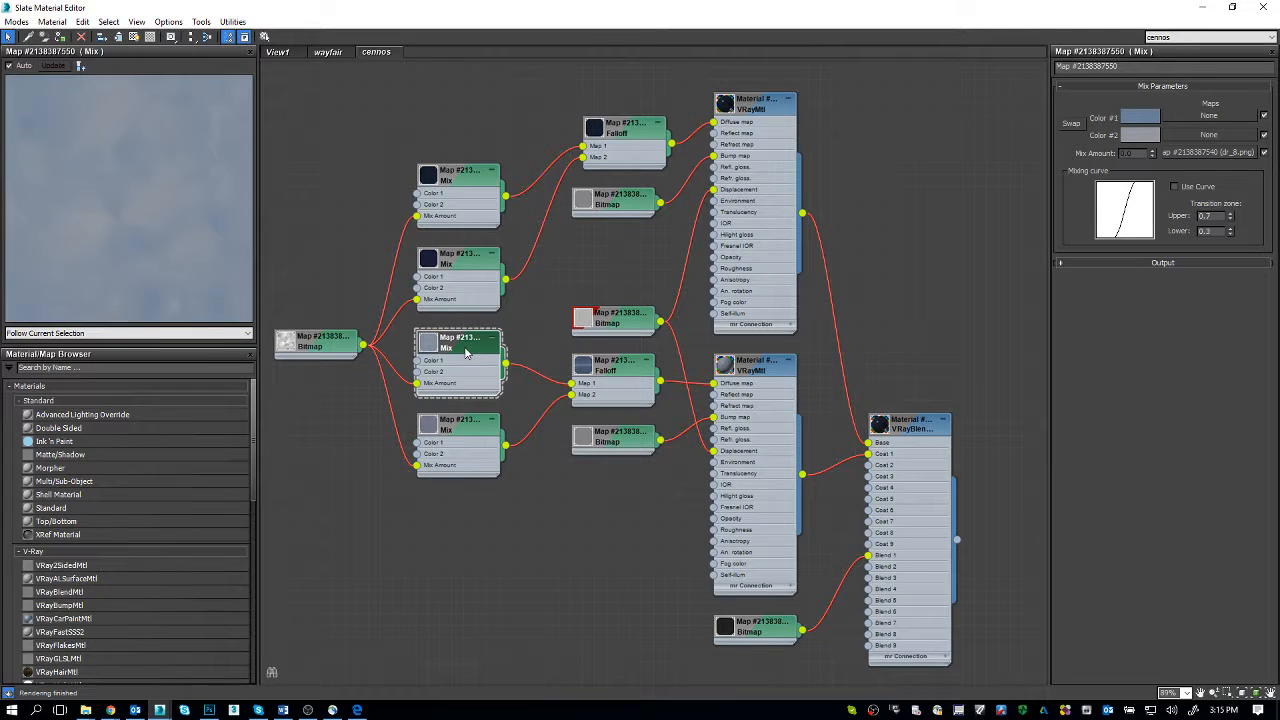
left_click(765, 371)
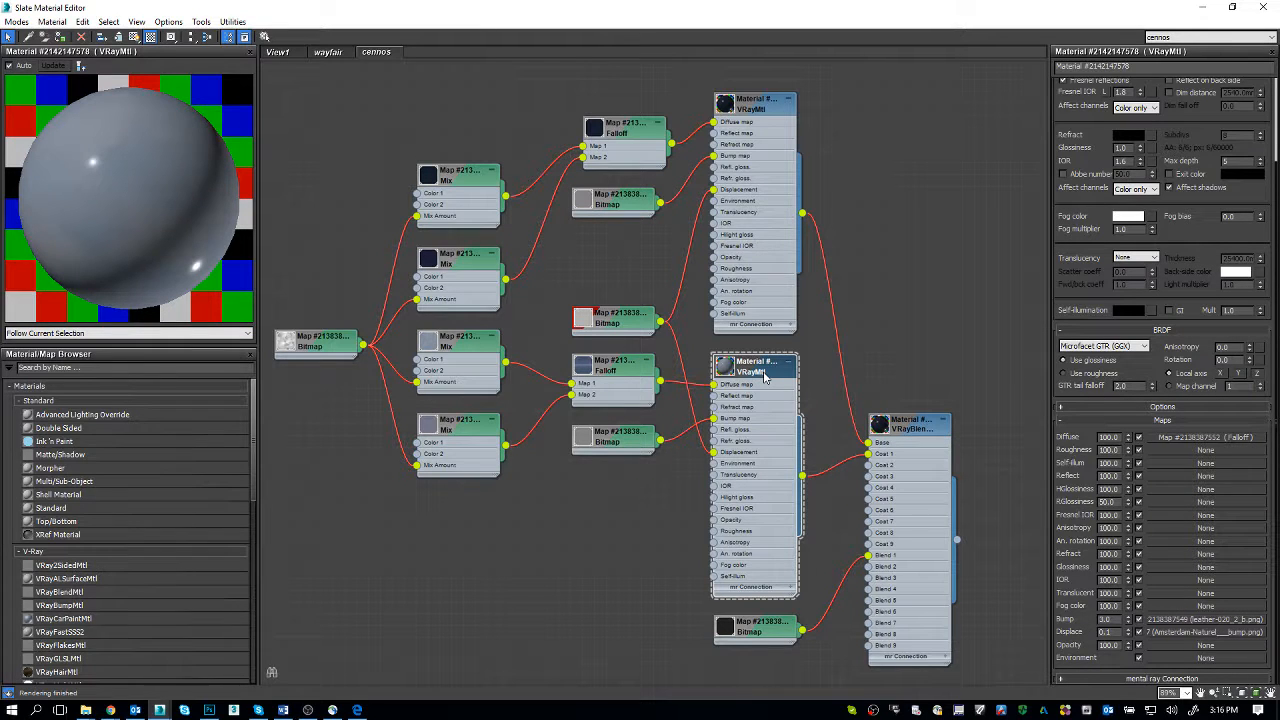
Step: View the variation leather.jpg image used by the blend bitmap in the photo viewer and close the viewer
left_click(766, 642)
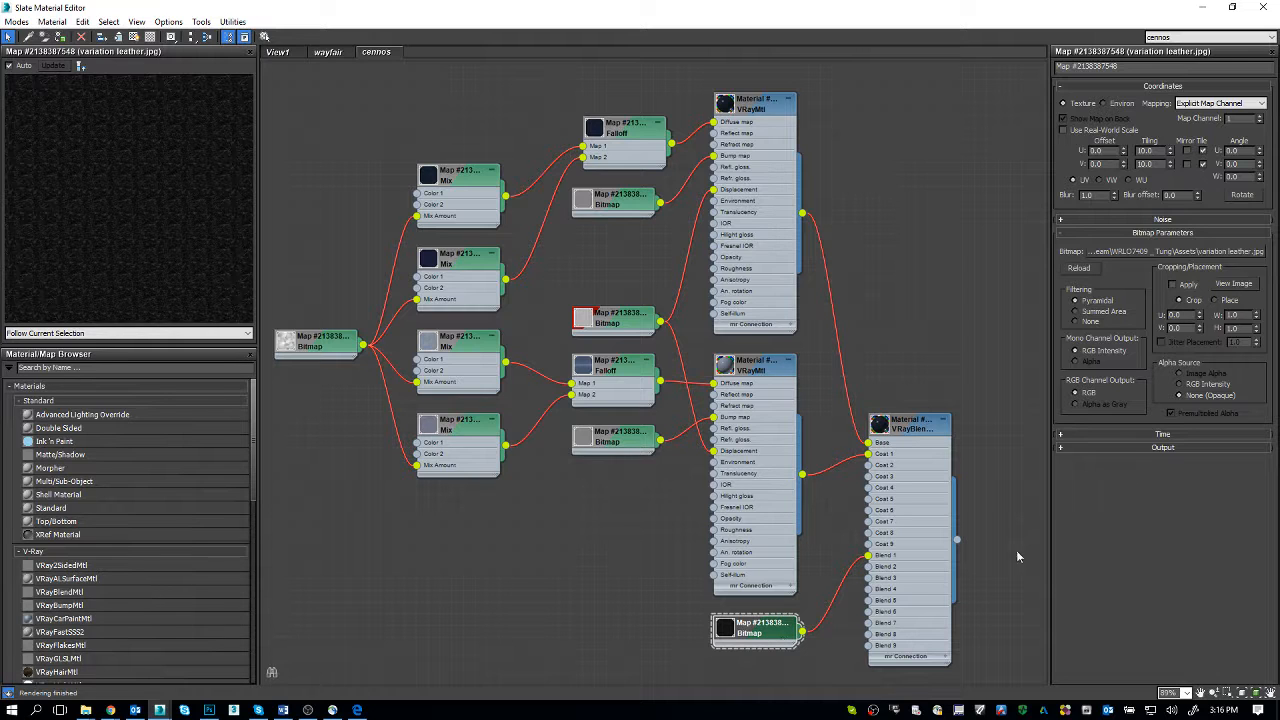
right_click(1199, 256)
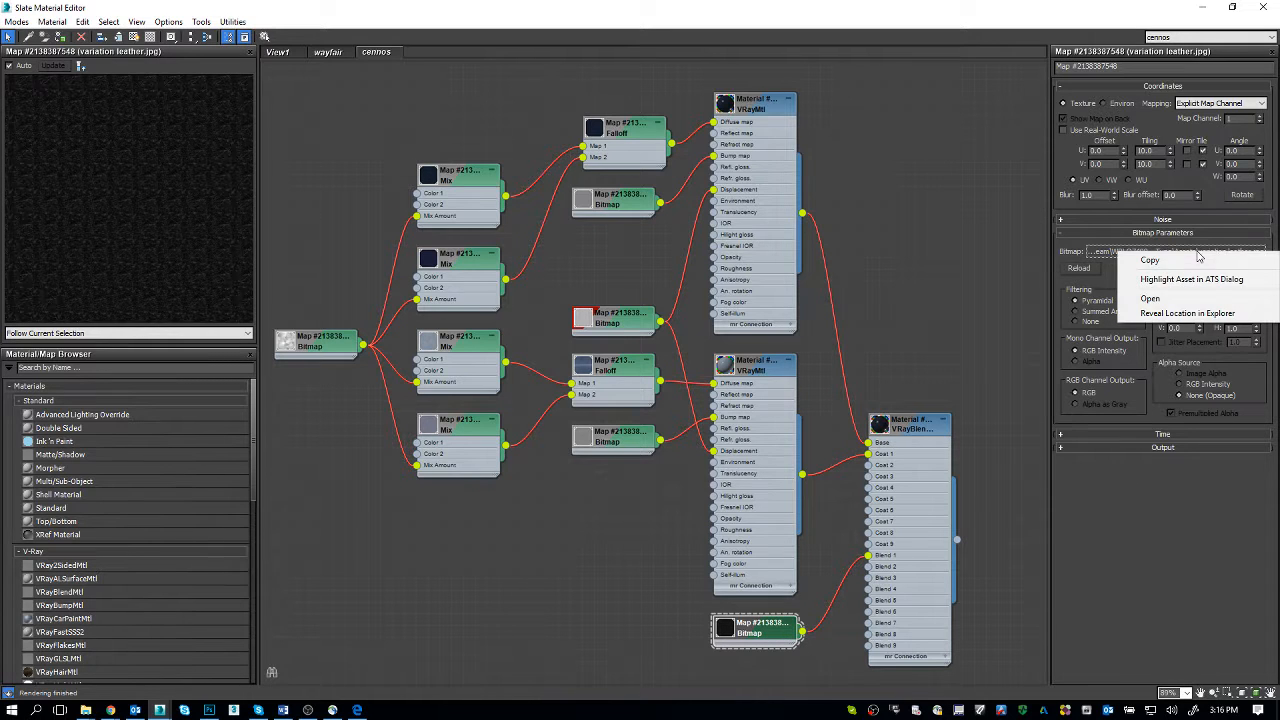
left_click(1150, 298)
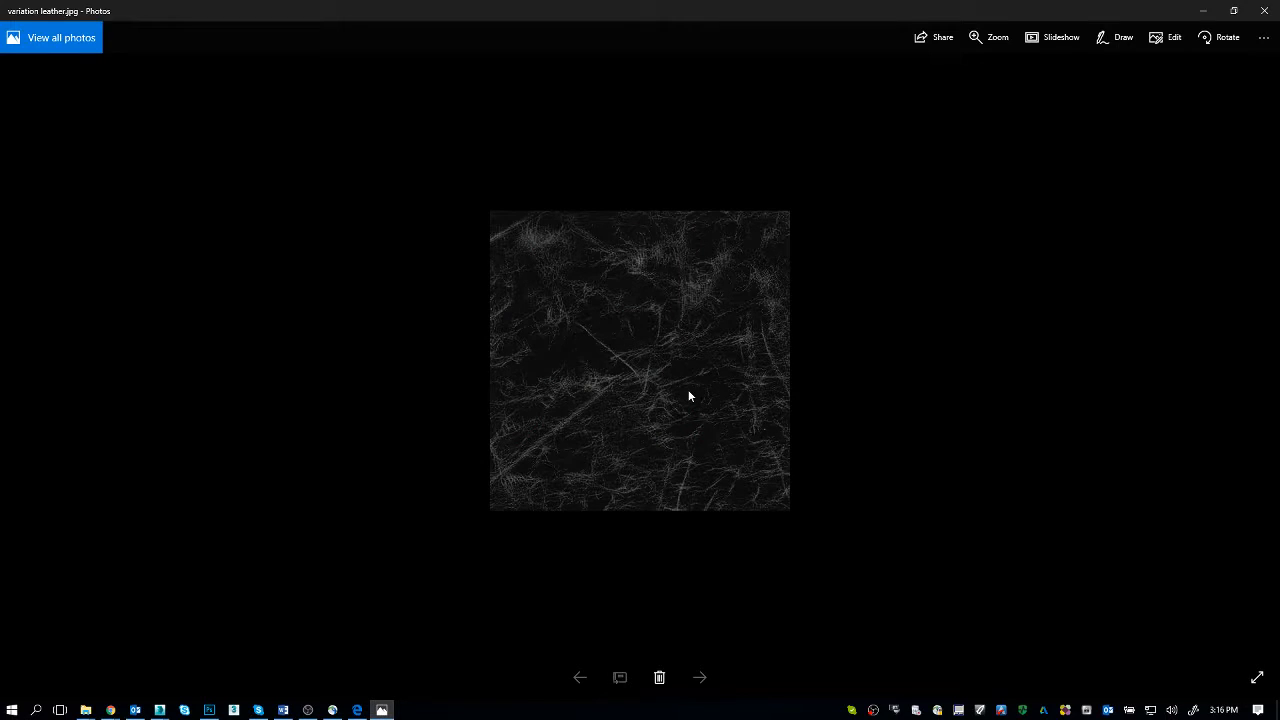
left_click(1264, 10)
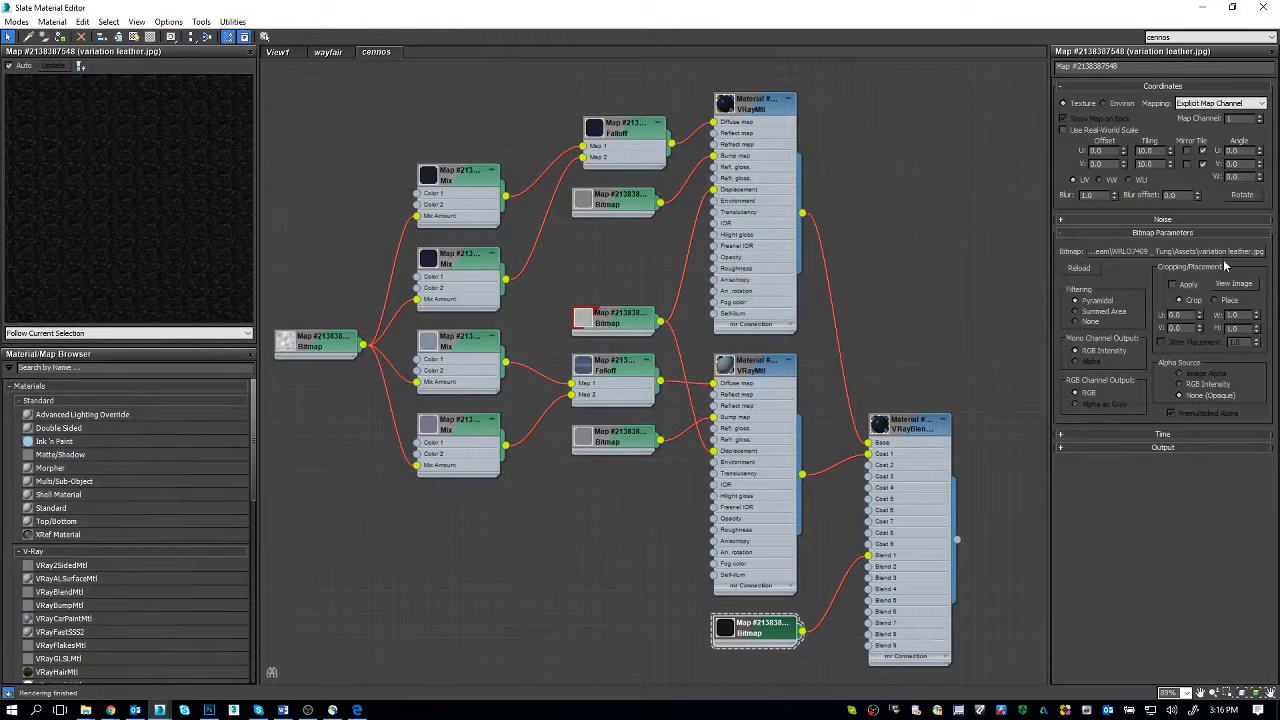
Step: Reveal variation leather.jpg in its Assets folder and open the file in Photoshop
right_click(1222, 253)
left_click(1201, 318)
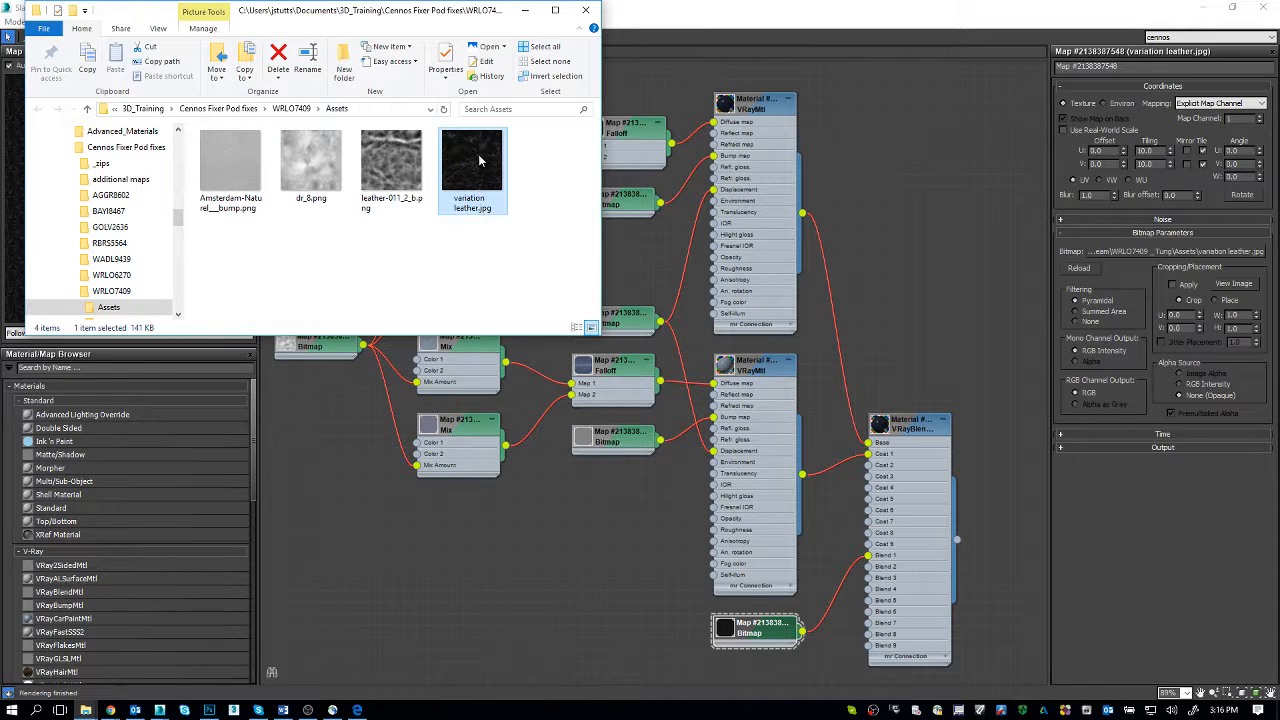
left_click(210, 711)
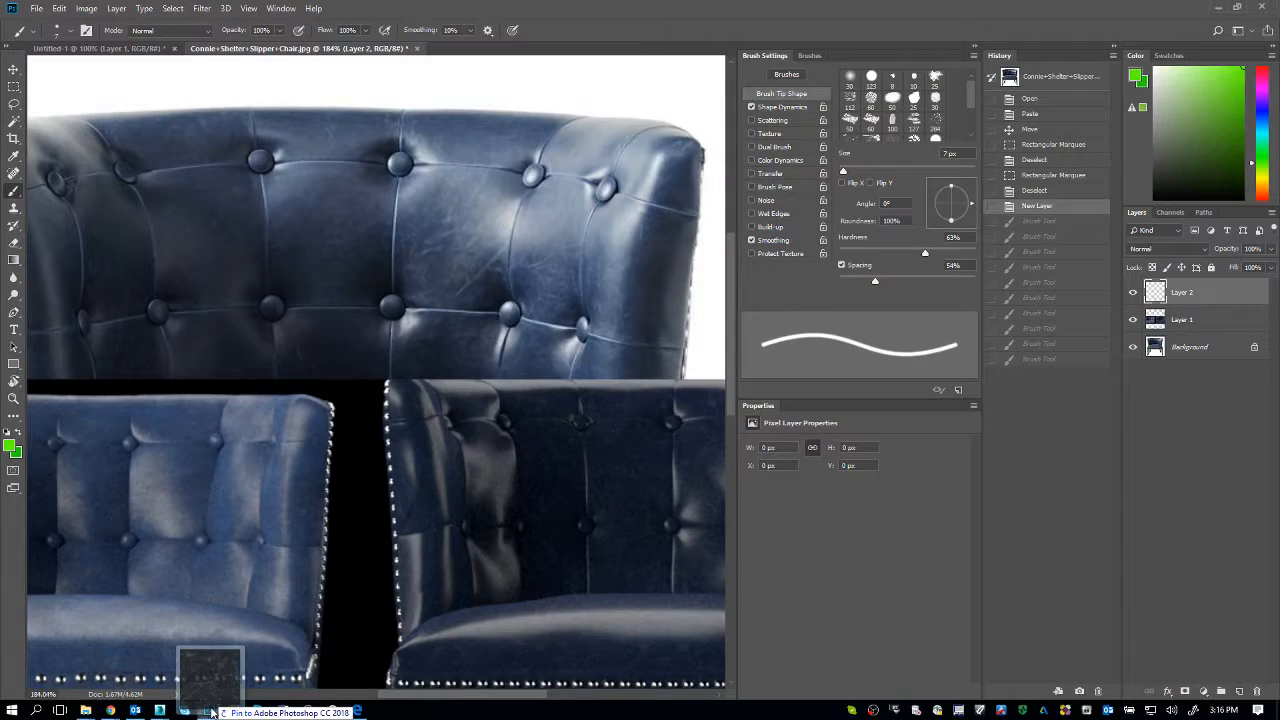
left_click_drag(210, 711, 650, 279)
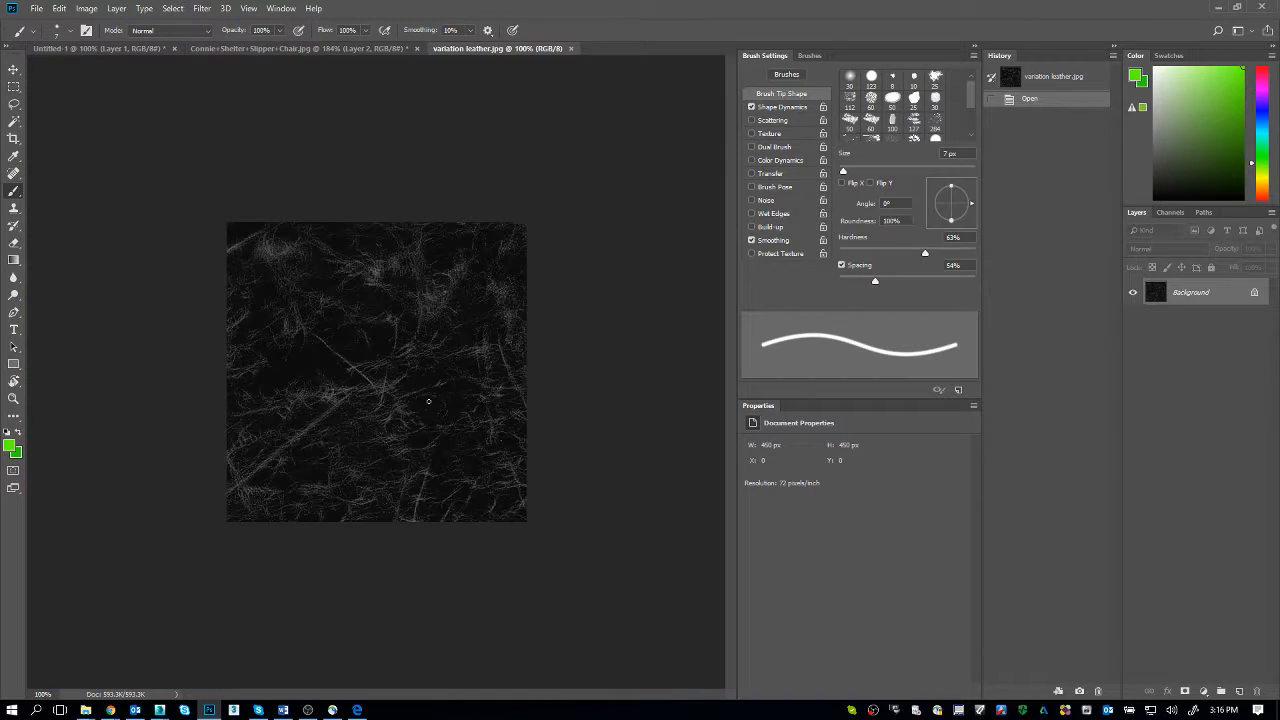
Step: Examine the scratch detail of variation leather.jpg at 200% in Photoshop and return to the Slate Material Editor
key("z")
left_click(382, 393)
key("alt+Tab")
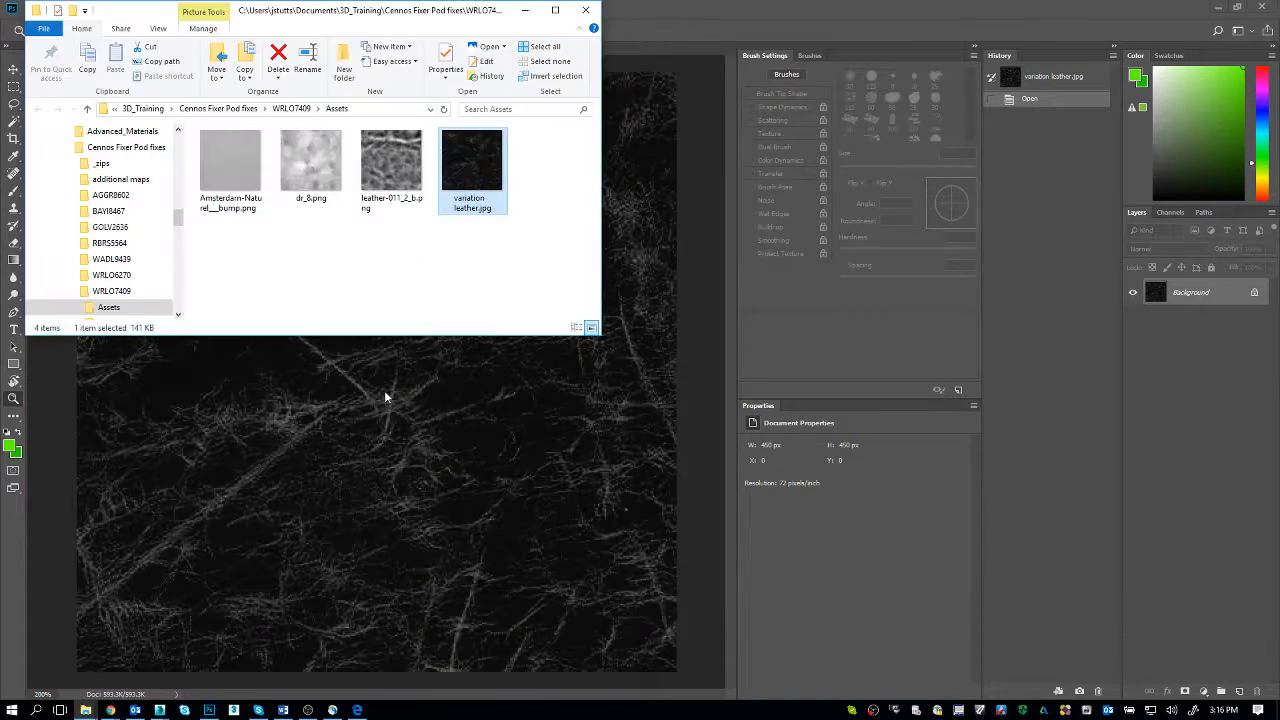
key("alt+Tab")
left_click(384, 396, "alt")
key("alt+Tab")
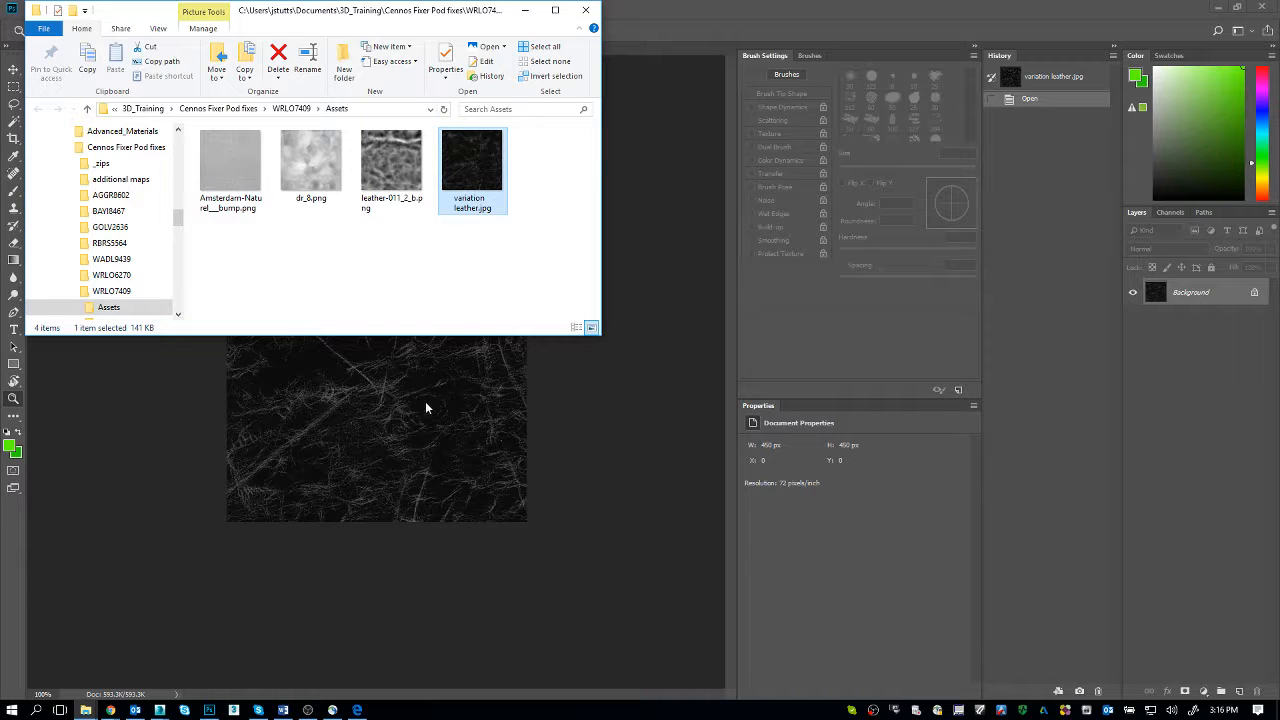
key("alt+Tab")
key("alt+Tab")
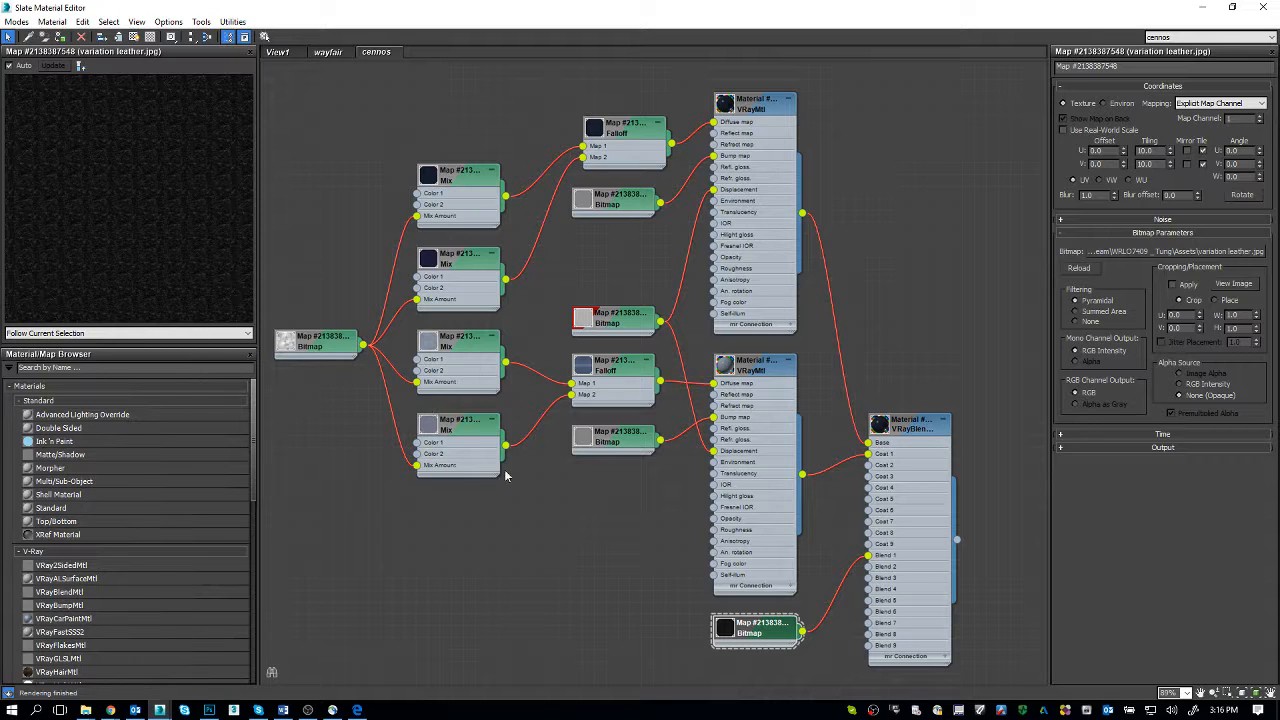
Step: Try to reveal and open leather-020_2_b.png from the lower bump bitmap, and open the upper bump bitmap's parameters
left_click(605, 443)
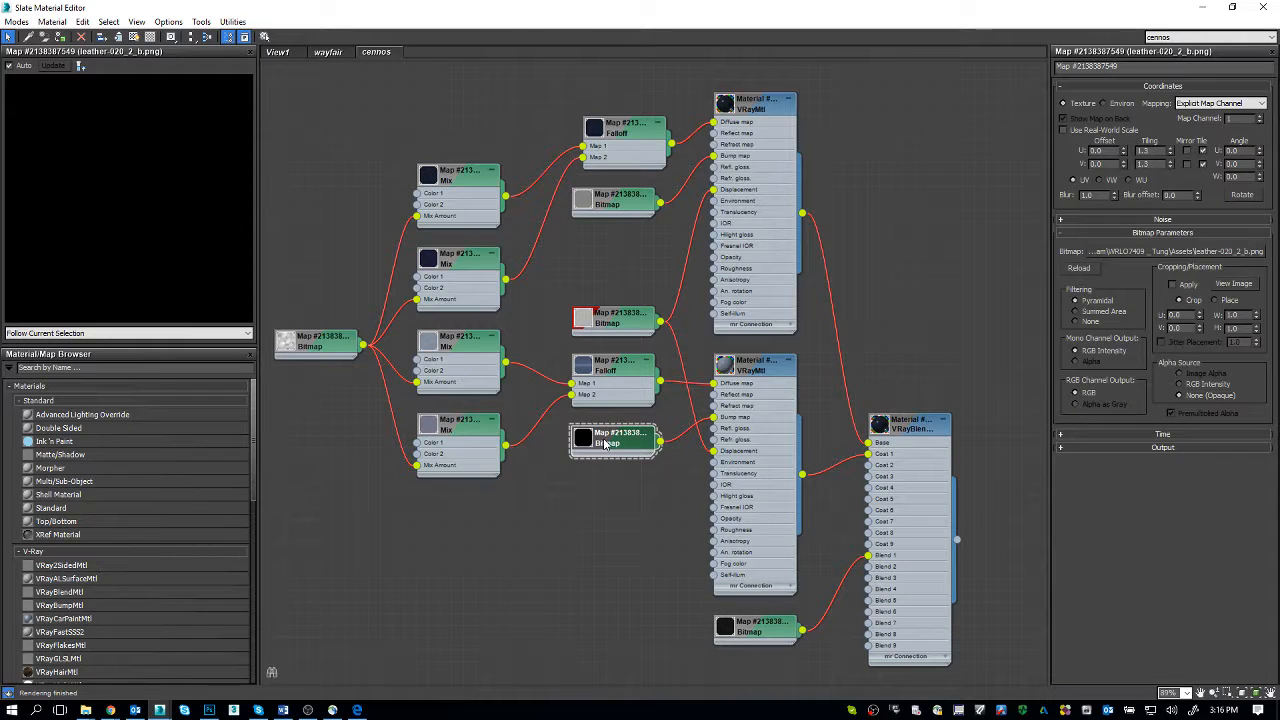
right_click(1159, 243)
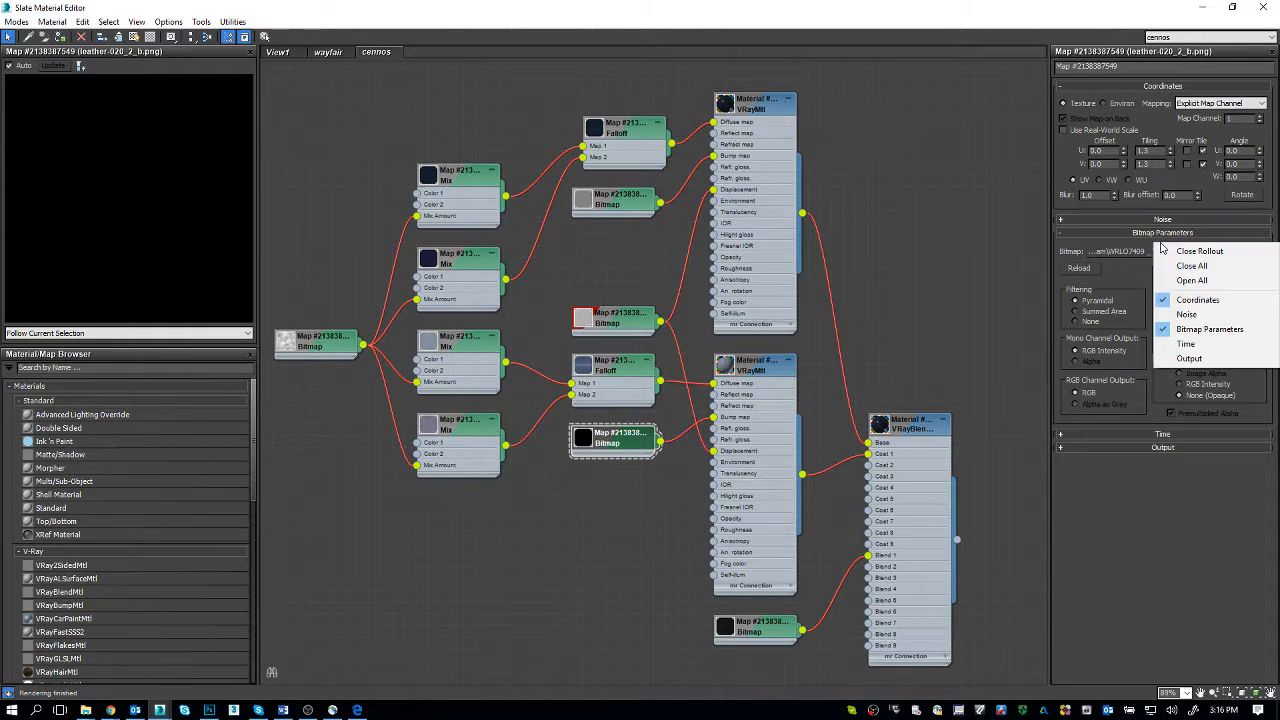
right_click(1144, 255)
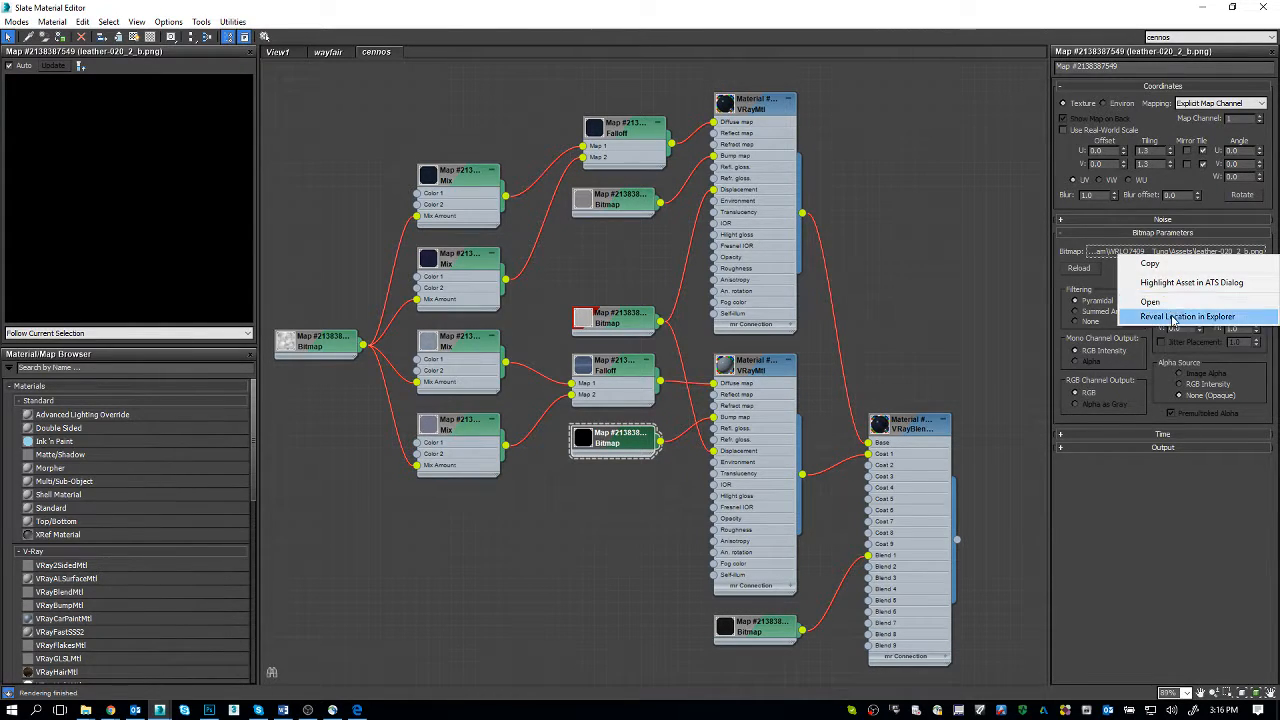
left_click(1173, 317)
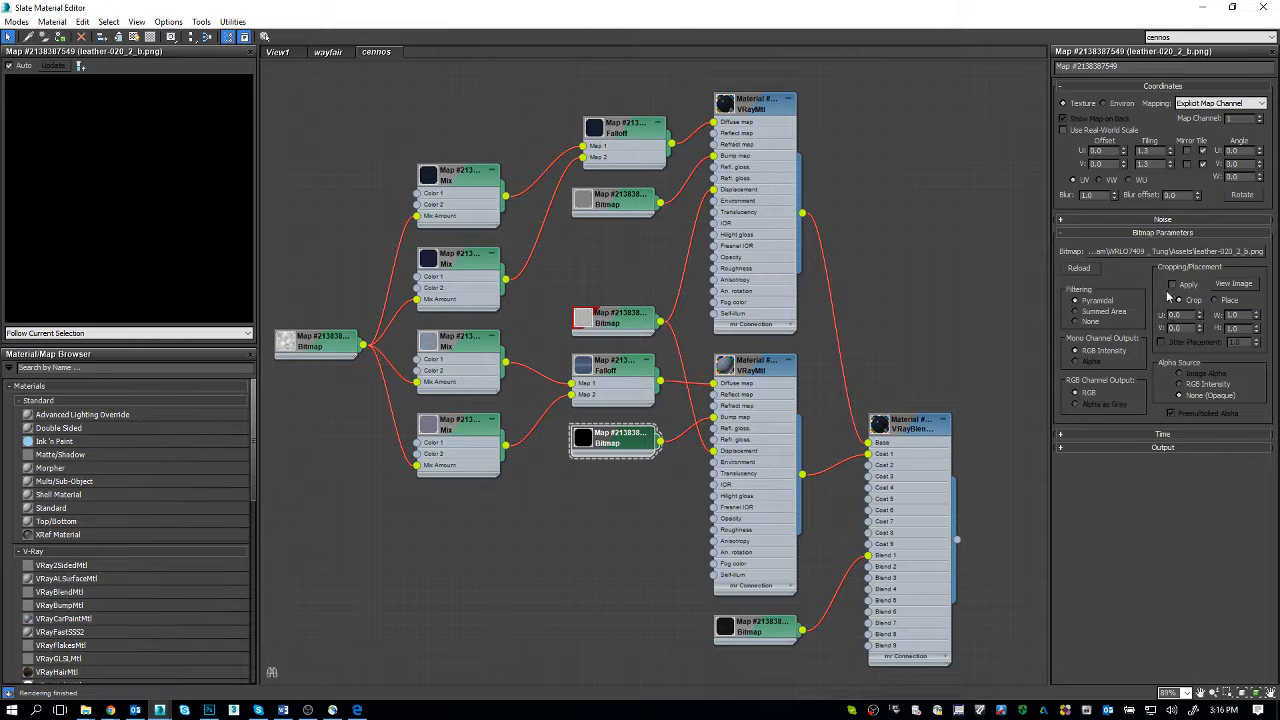
right_click(1166, 256)
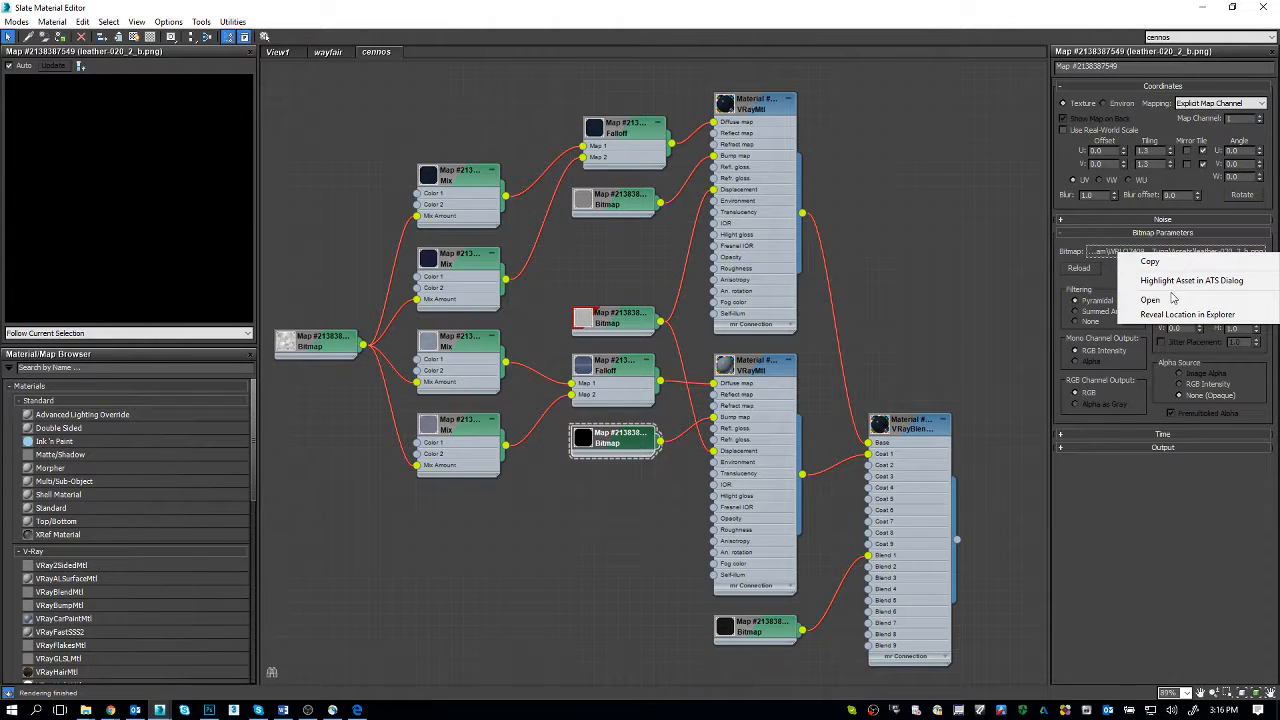
left_click(1172, 300)
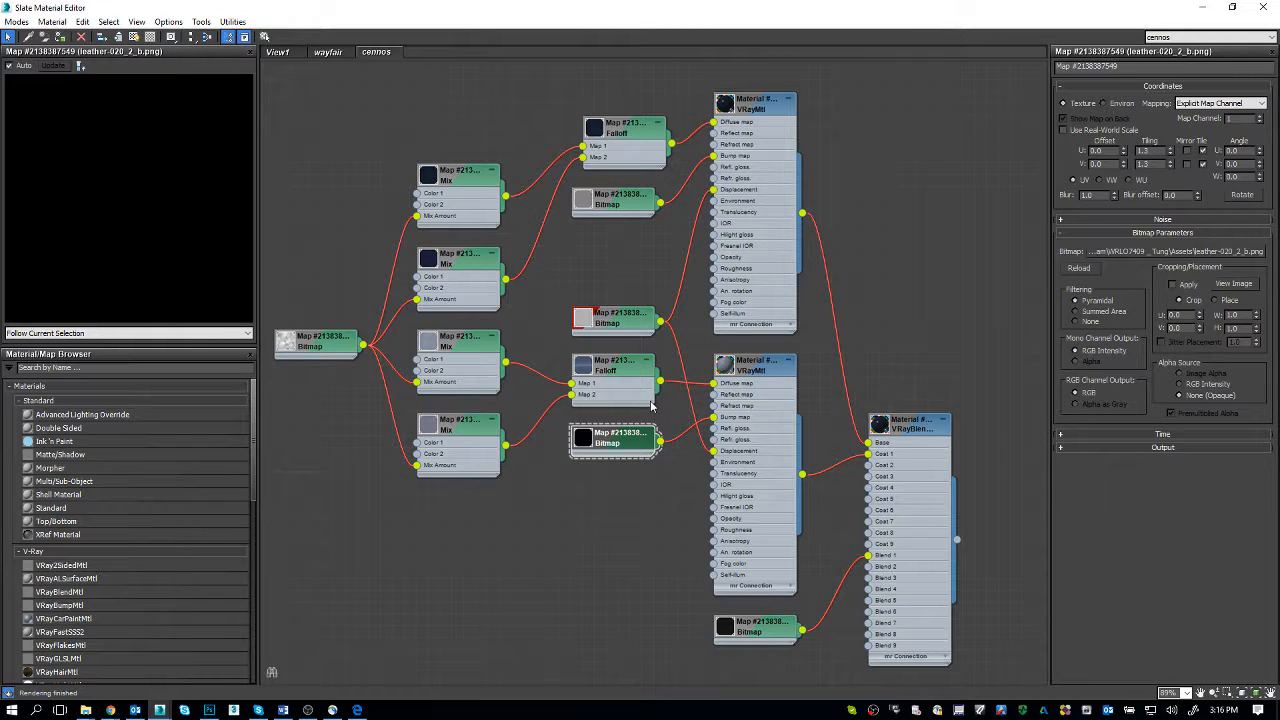
double_click(619, 203)
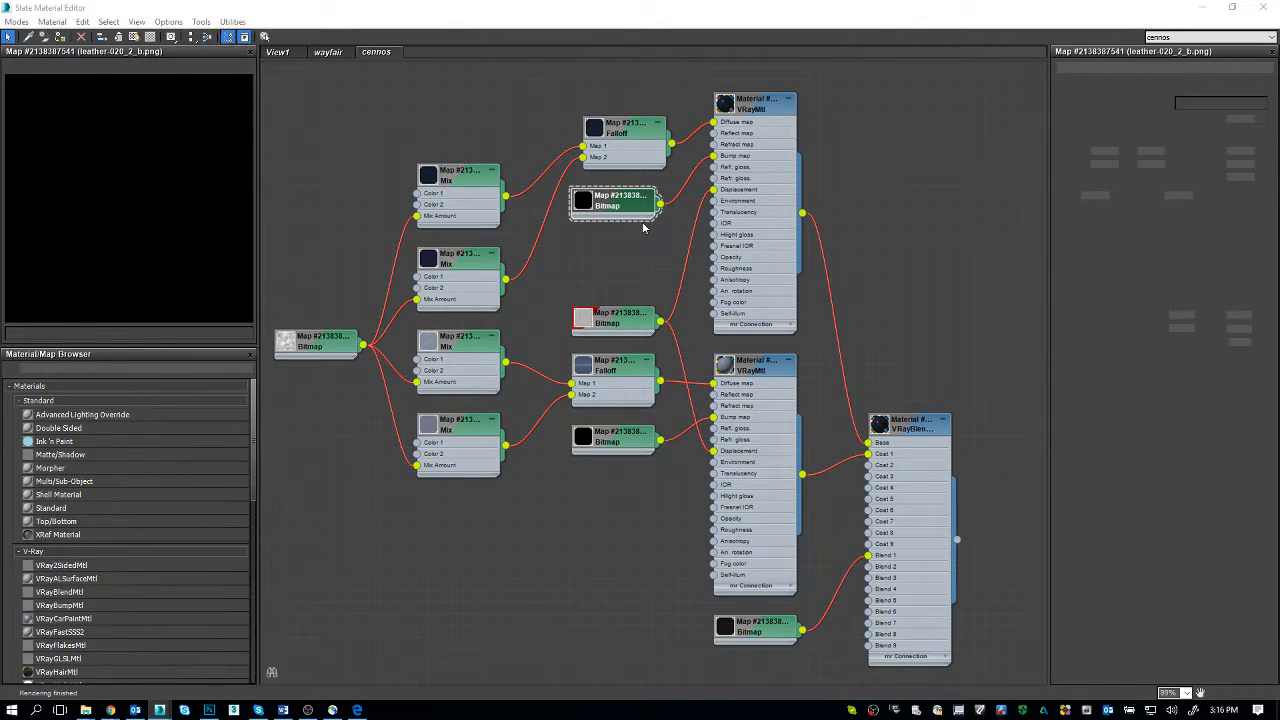
Step: Open File Explorer and browse to the user's profile folder under Users on the C drive
key("super+e")
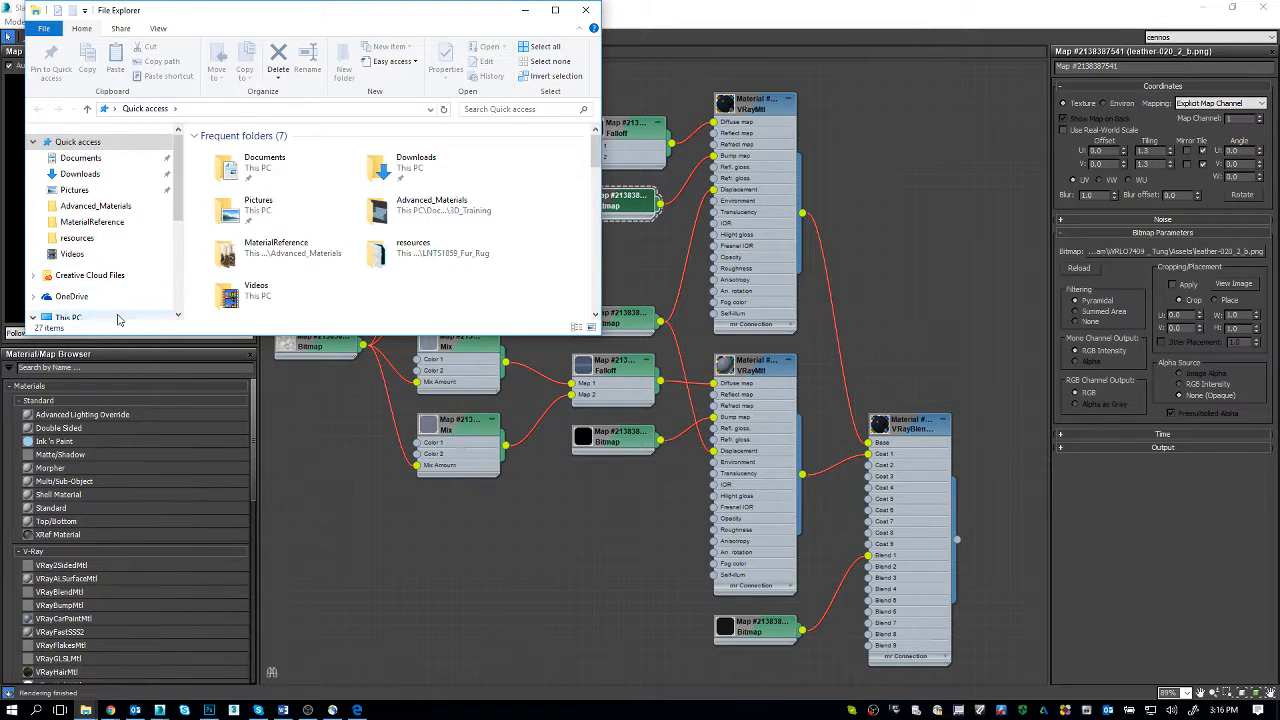
left_click(68, 316)
double_click(253, 290)
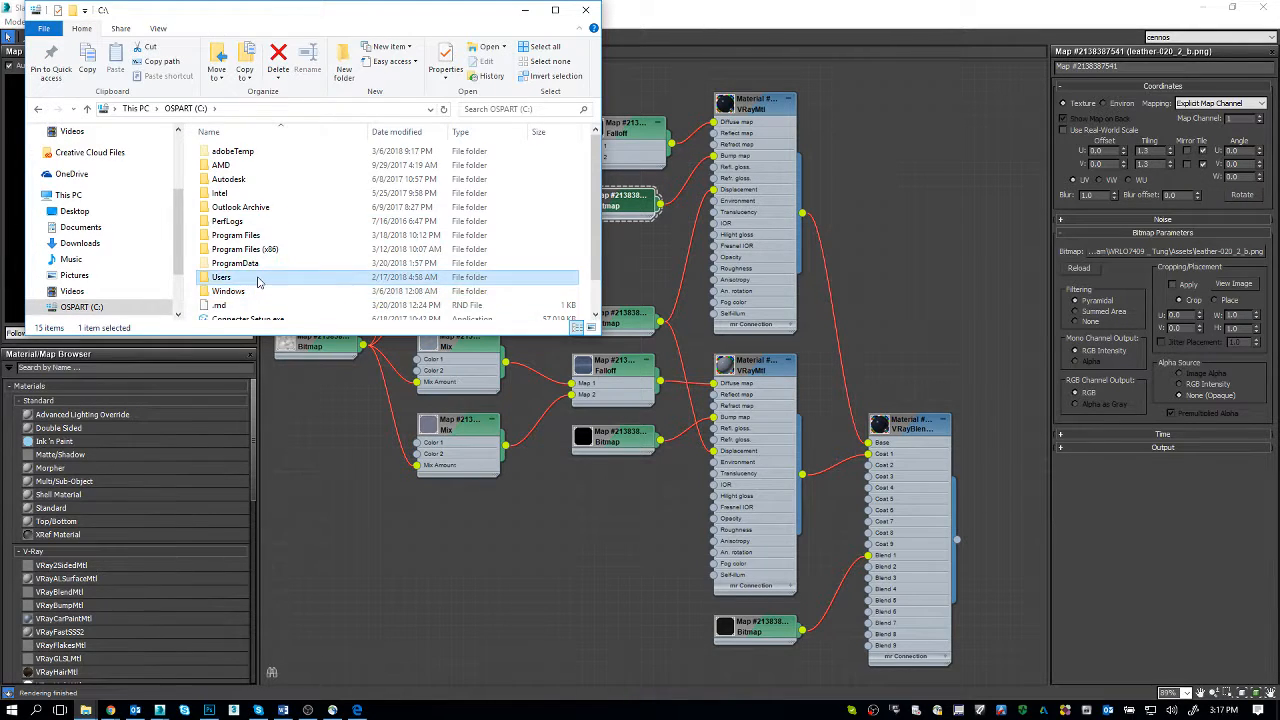
double_click(255, 277)
left_click(257, 281)
double_click(257, 279)
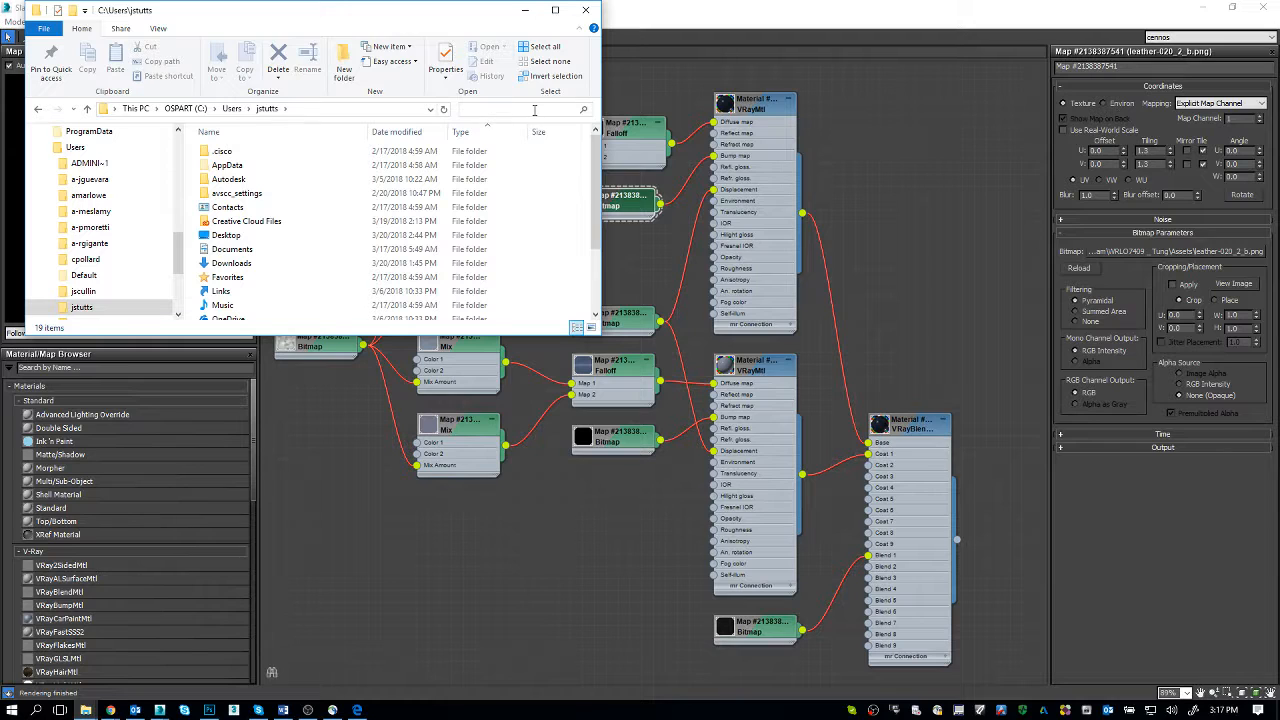
Step: Search the profile folder for leather-020_2_b and copy the first leather-020_2_b.png result
left_click(534, 110)
type("leathe")
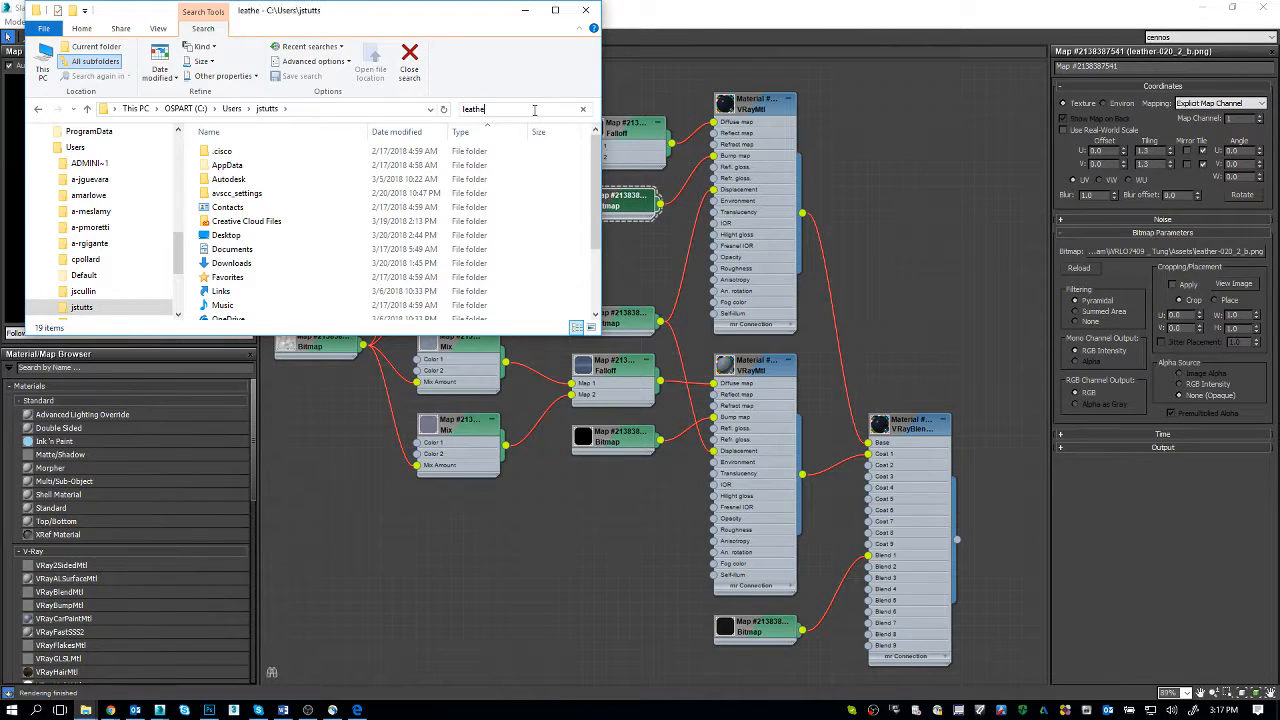
type("r-020-")
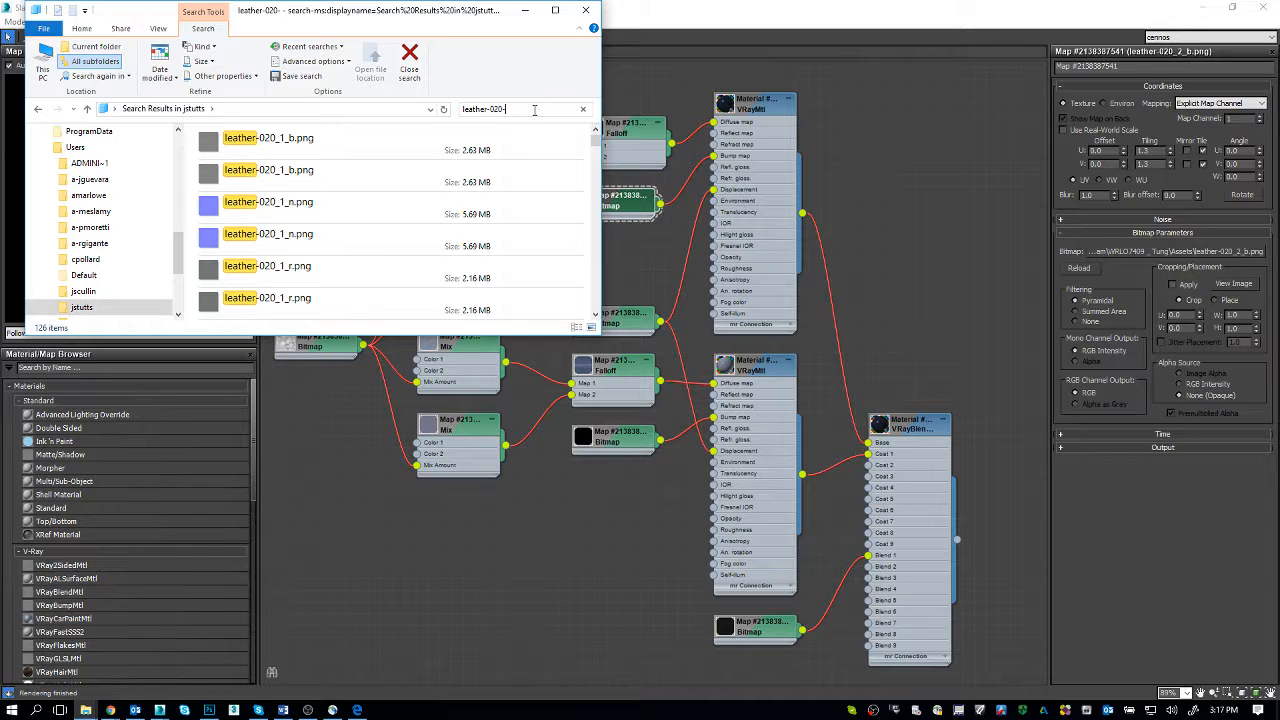
key("BackSpace")
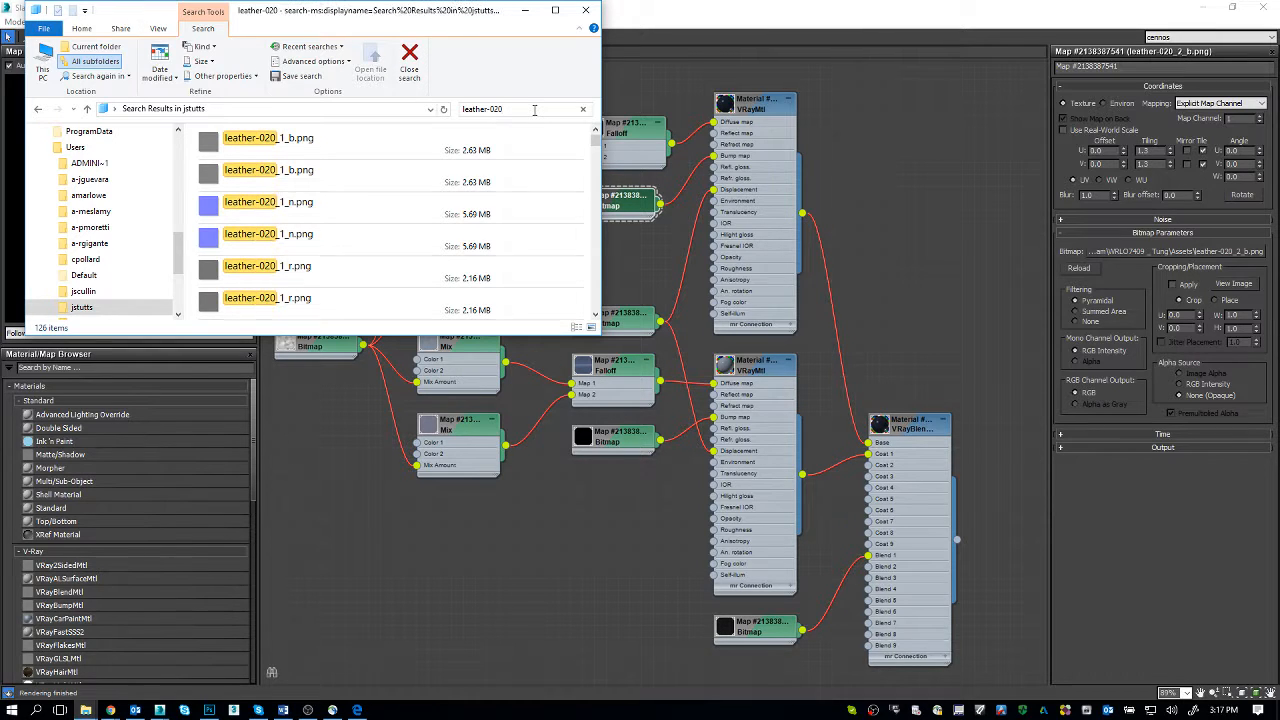
type("_2_b")
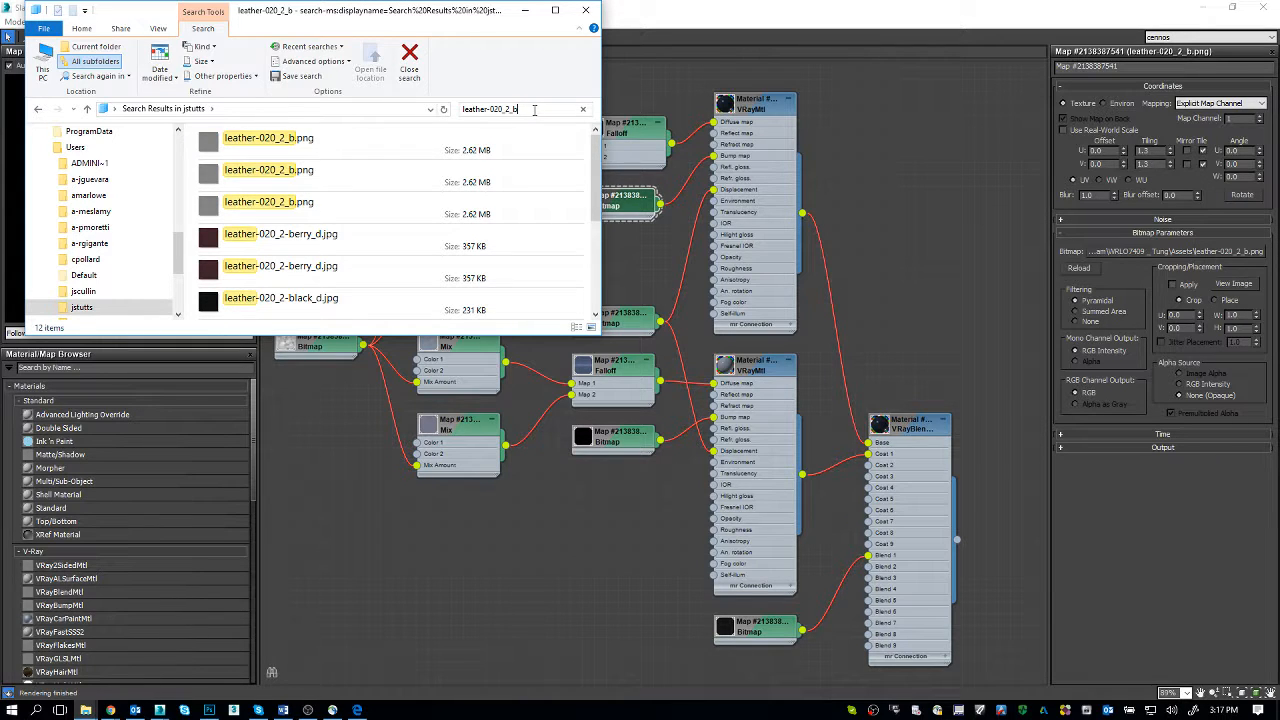
left_click(244, 143)
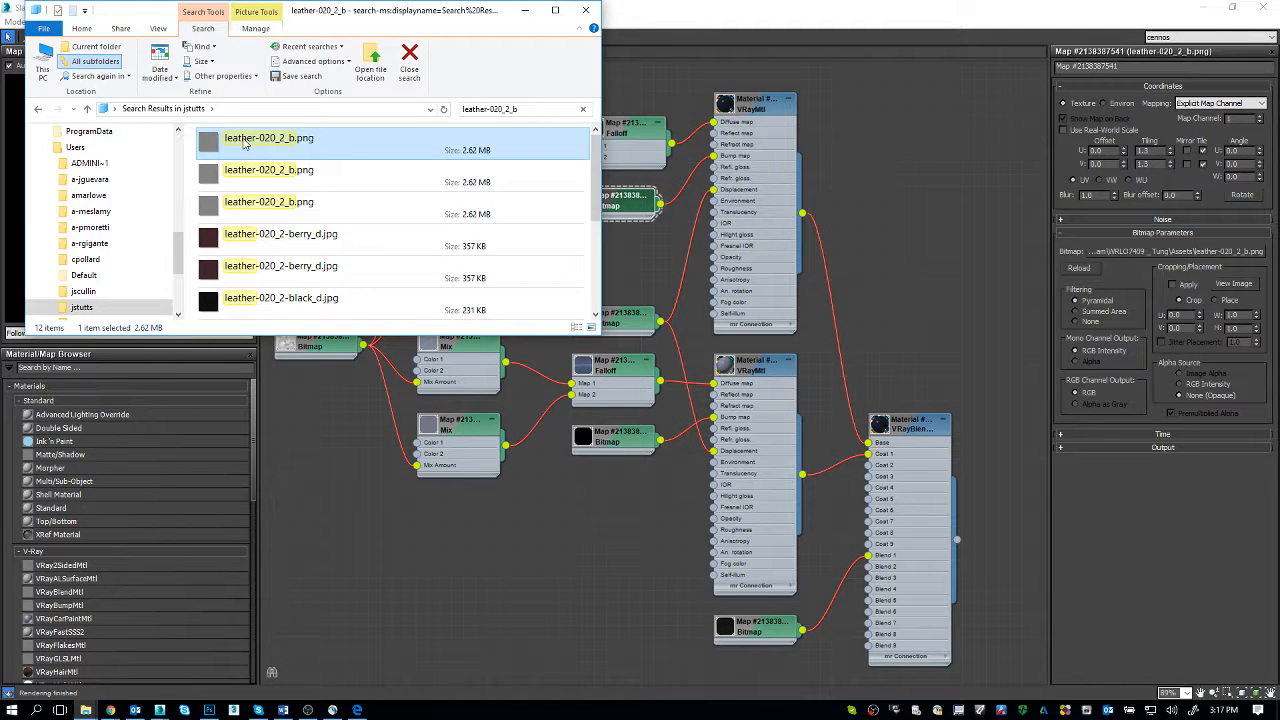
right_click(244, 143)
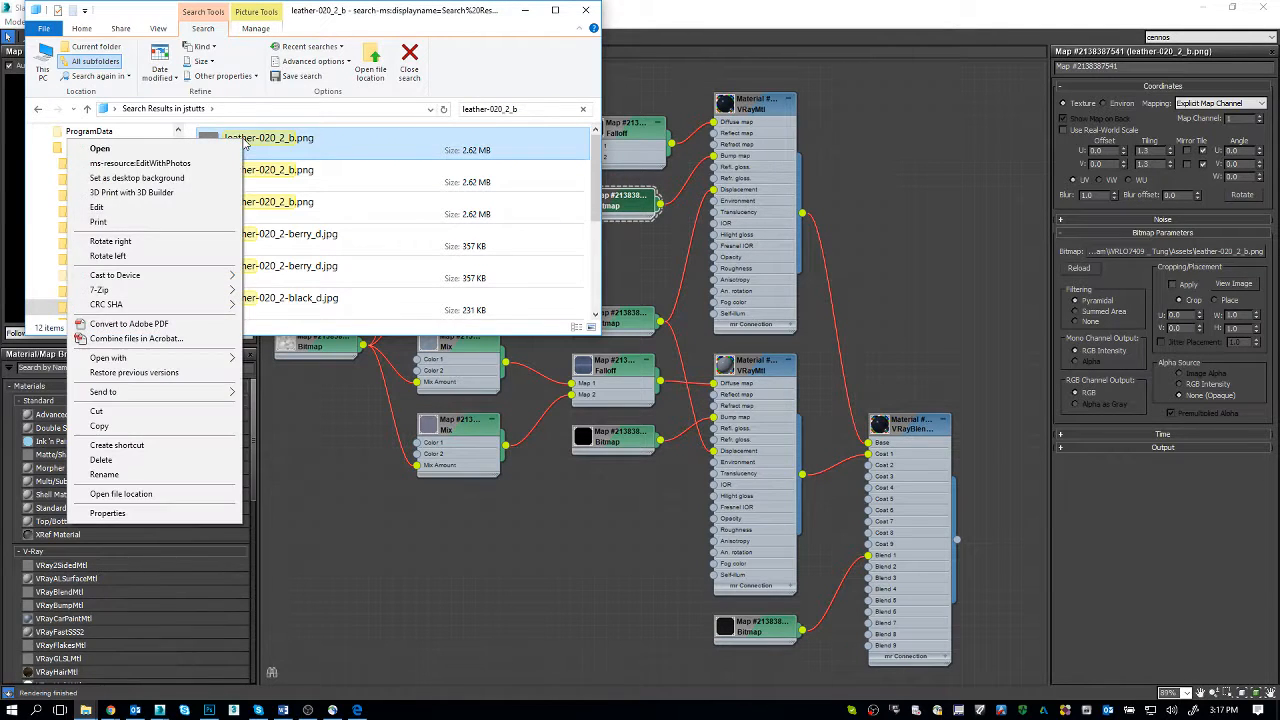
left_click(196, 427)
Step: Relink the upper bump bitmap to leather-020_2_b.png in the WRLO7409 Assets folder
left_click(1220, 254)
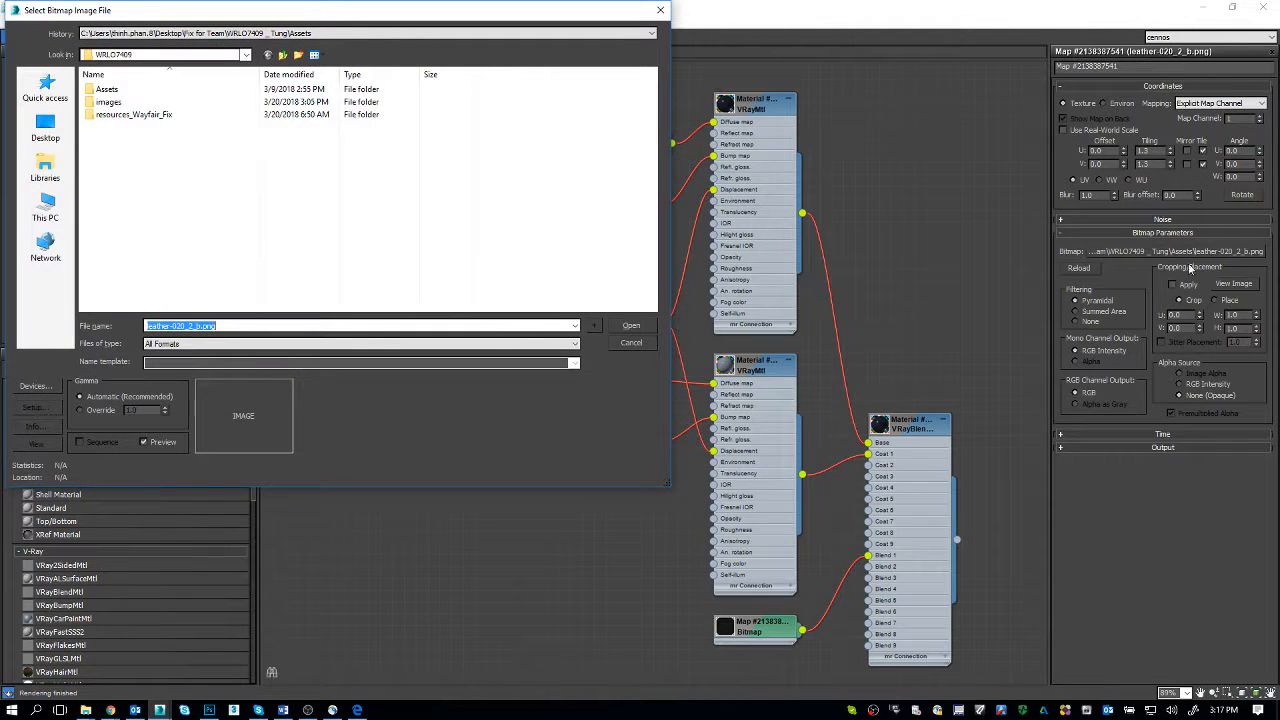
double_click(127, 91)
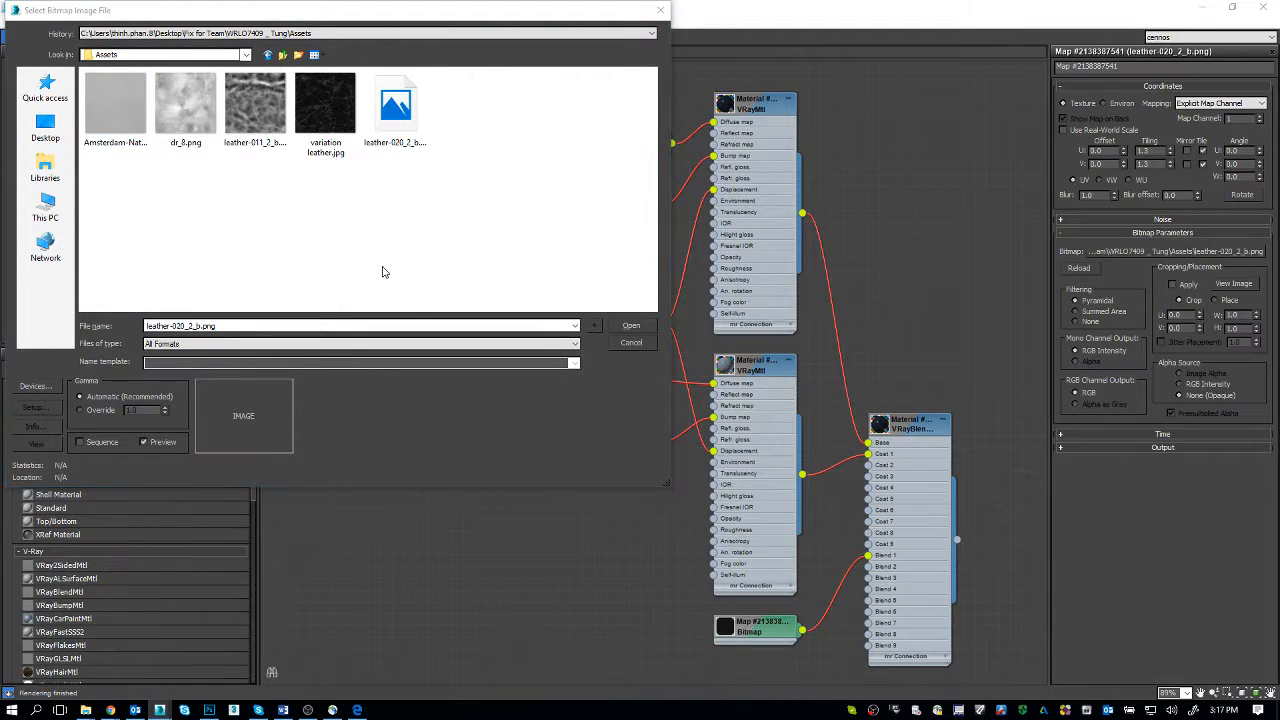
left_click(636, 328)
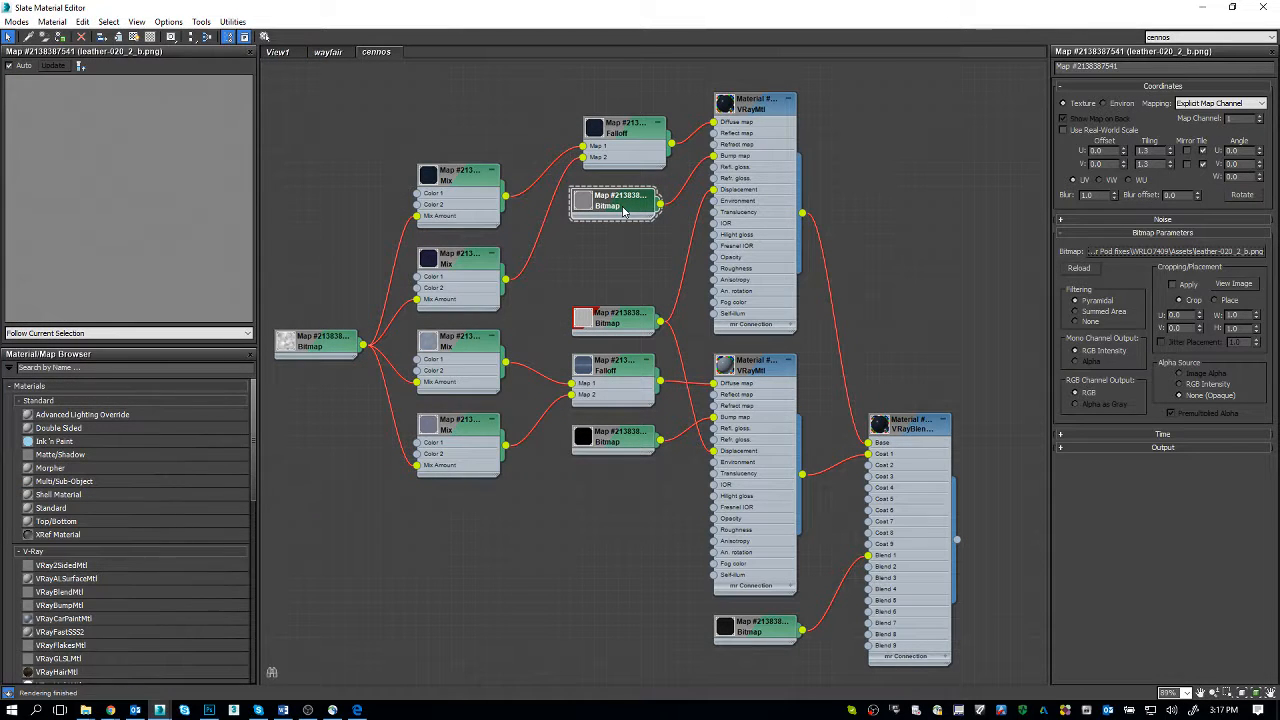
Step: Reload the lower bump bitmap, reveal leather-020_2_b.png in its Assets folder and open the file in Photoshop
double_click(612, 440)
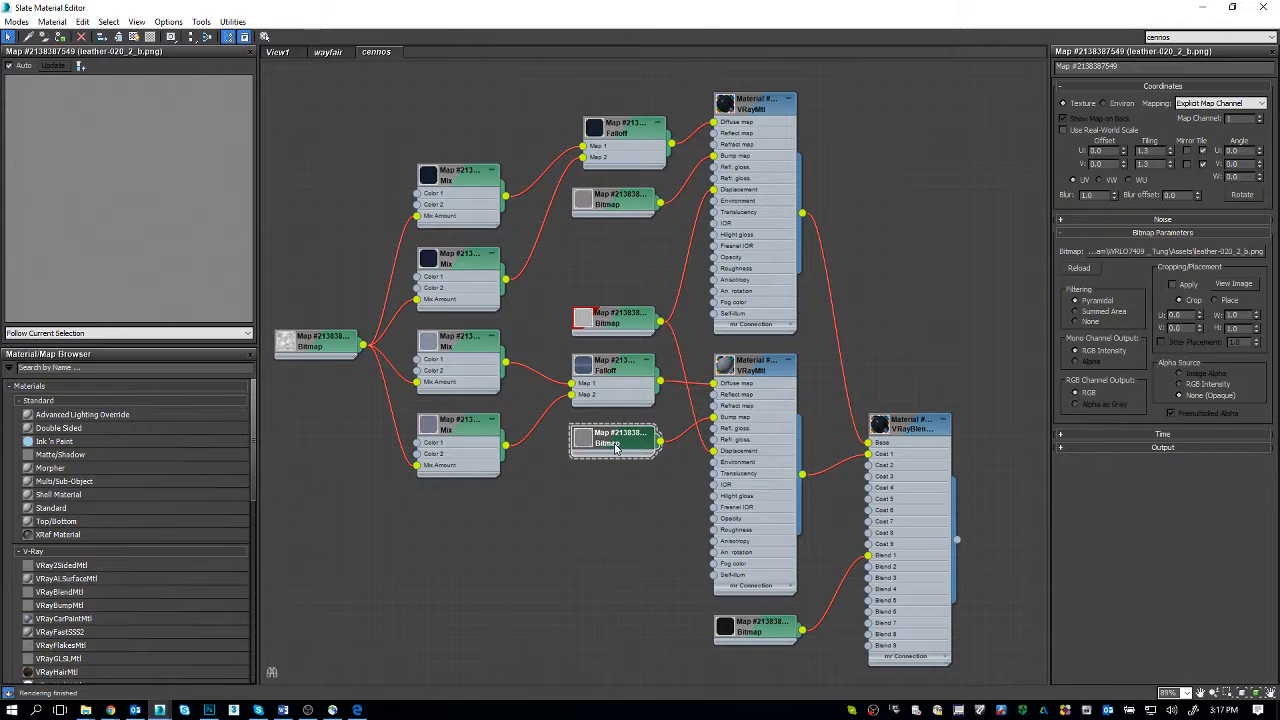
left_click(1087, 268)
right_click(1096, 253)
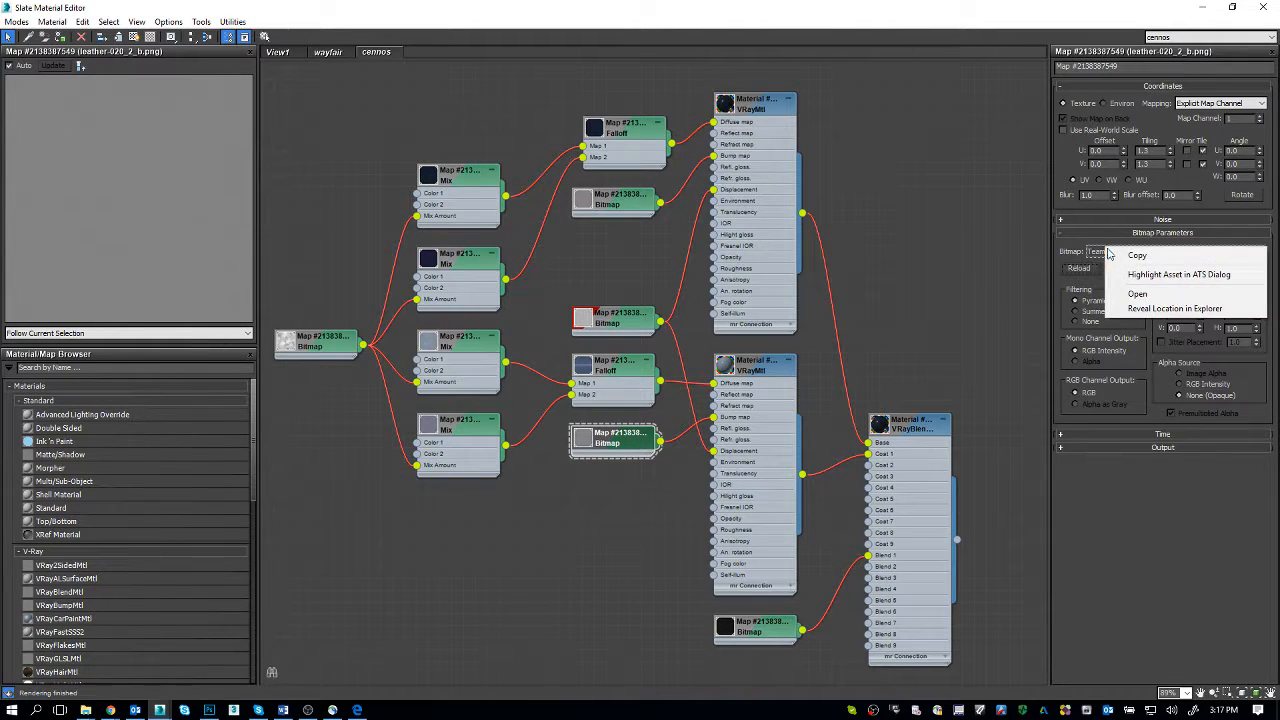
left_click(1137, 308)
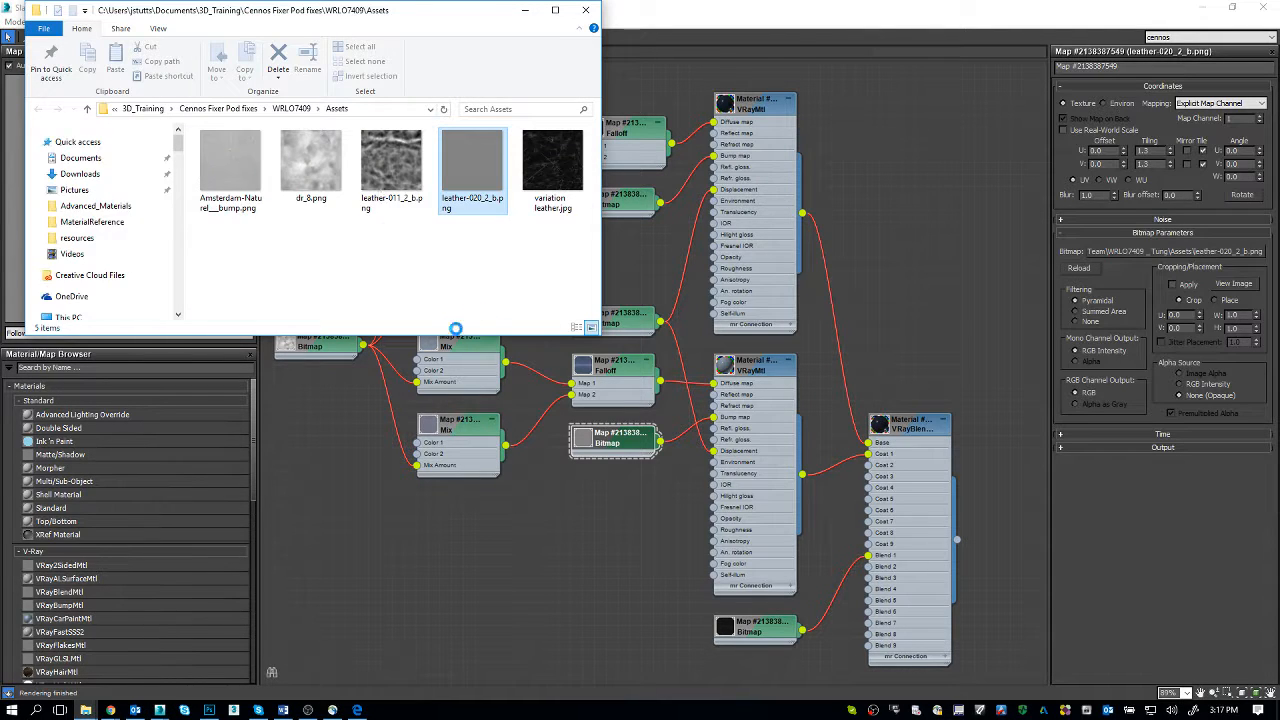
left_click(209, 710)
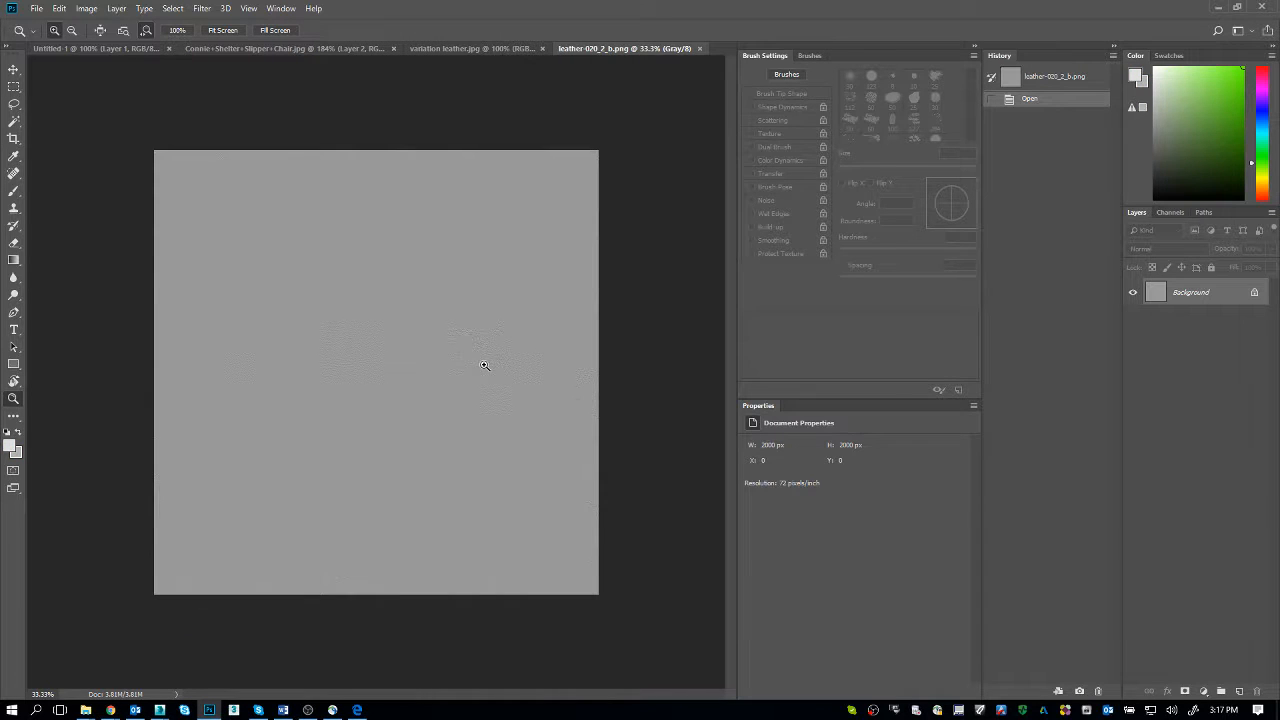
Step: Switch to the V-Ray frame buffer and re-render the region around both chairs
key("alt+Tab")
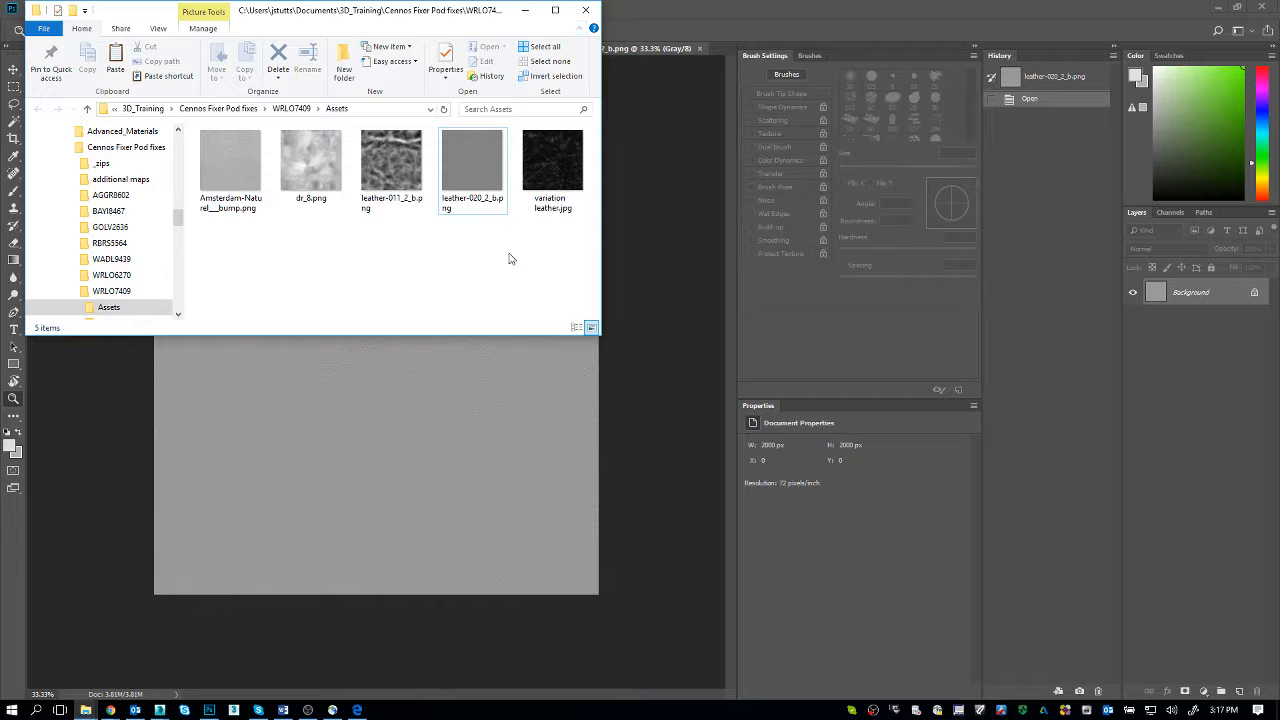
left_click(443, 409)
key("alt+Tab")
key("alt+Tab")
key("alt+Tab")
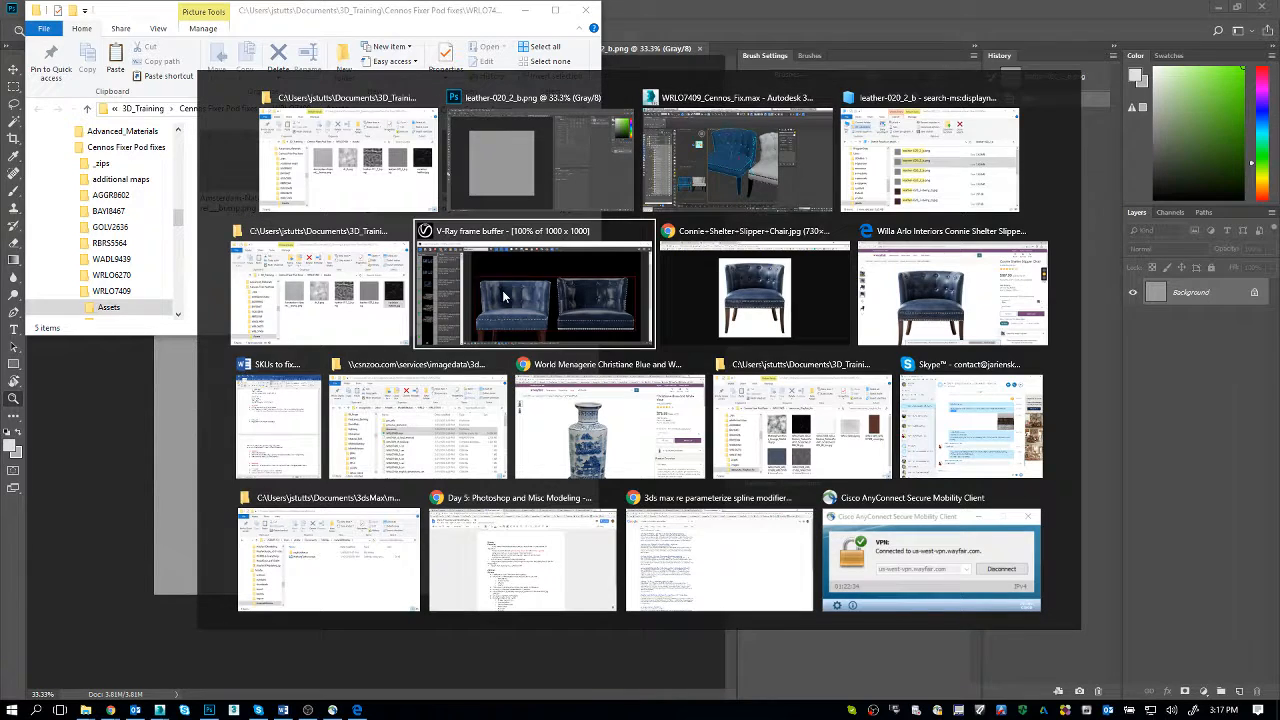
left_click(502, 296)
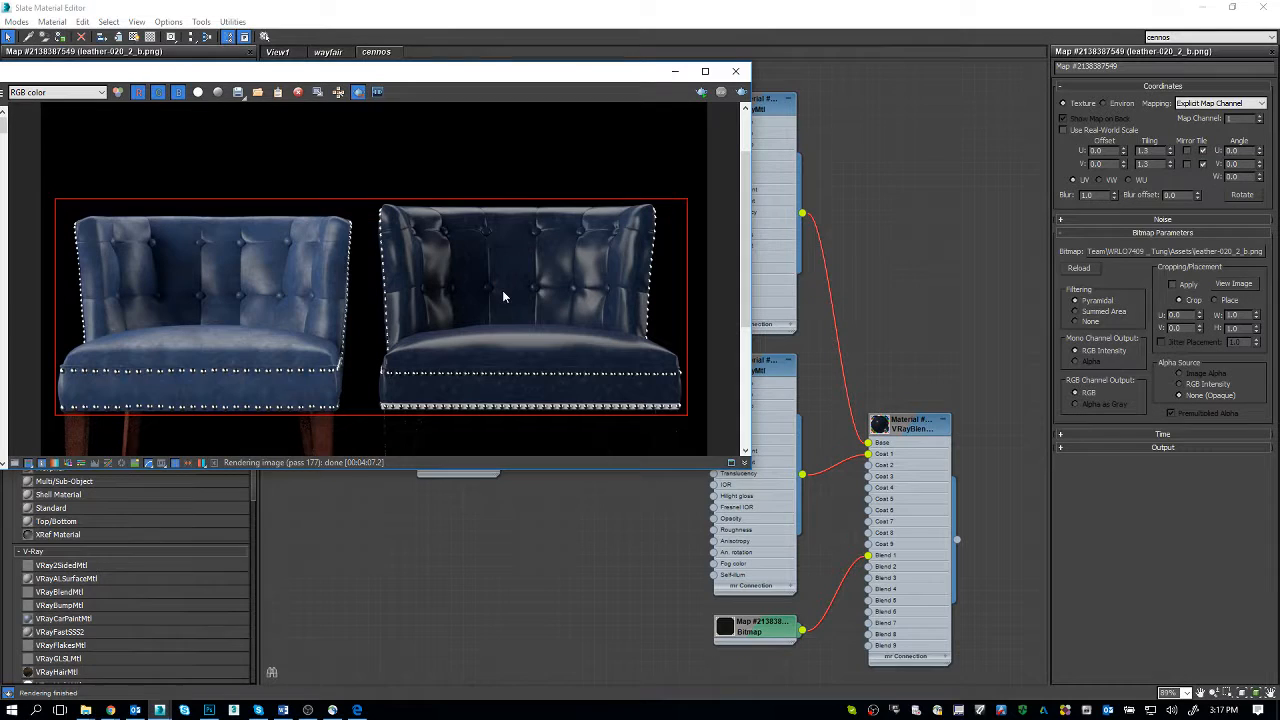
left_click(741, 93)
Step: Examine the grain of leather-020_2_b.png at 50% in Photoshop and return to the V-Ray frame buffer
key("alt+Tab")
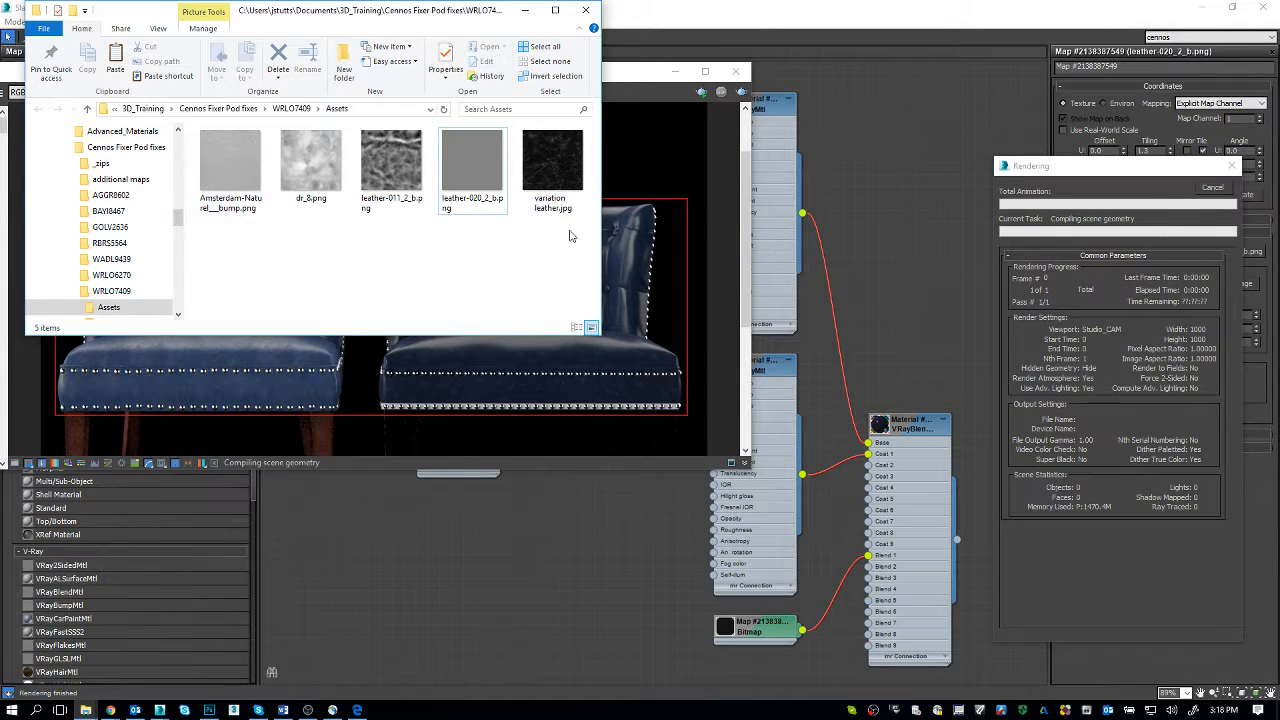
key("alt+Tab")
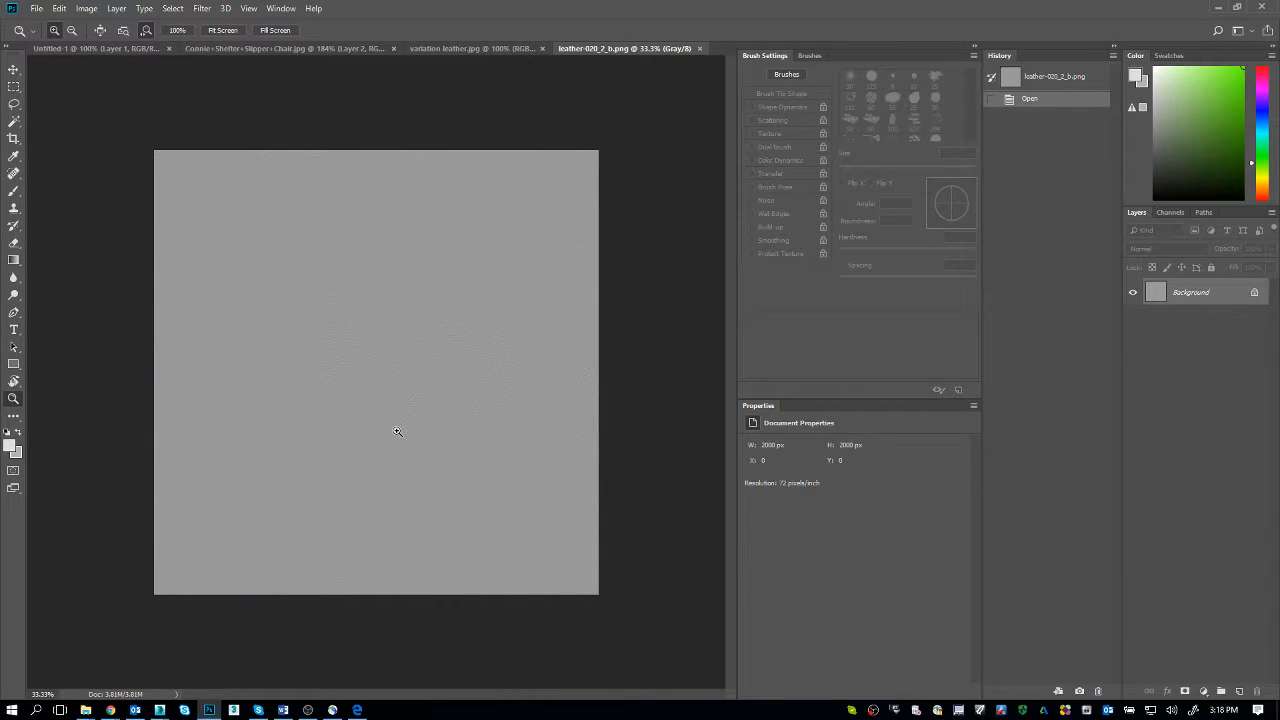
left_click(397, 431)
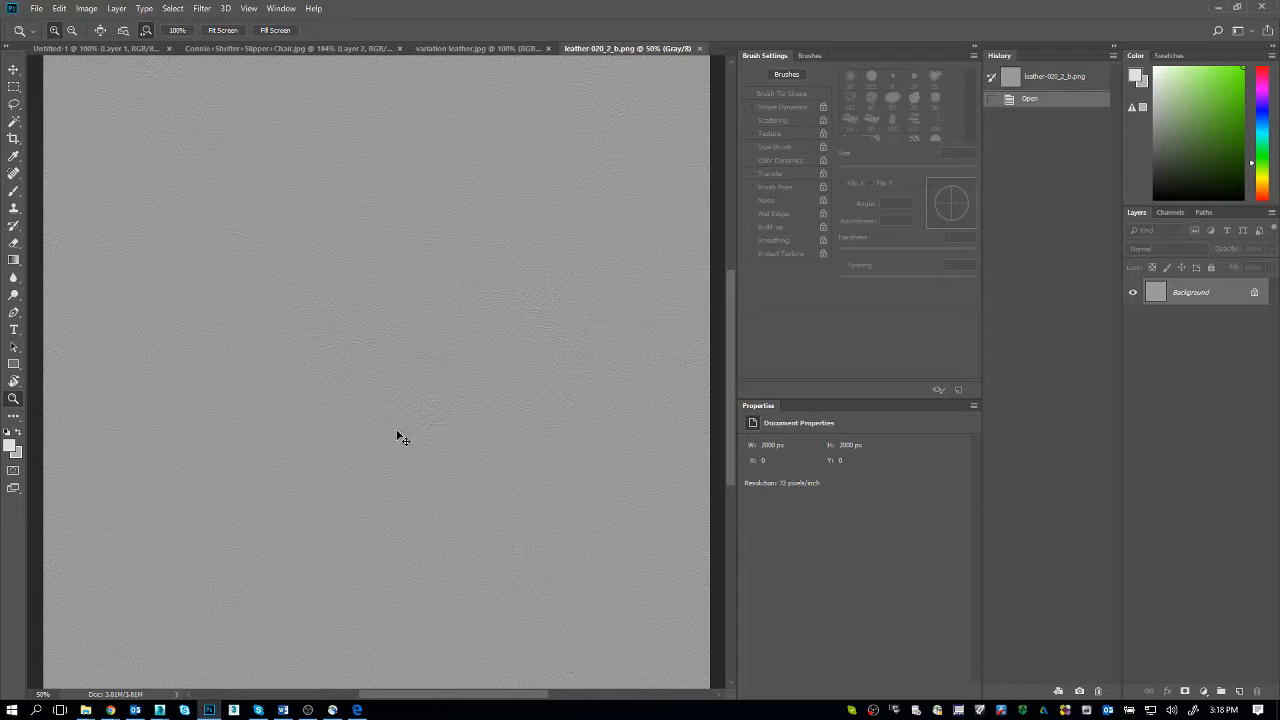
key("ctrl+shift+Tab")
key("alt+Tab")
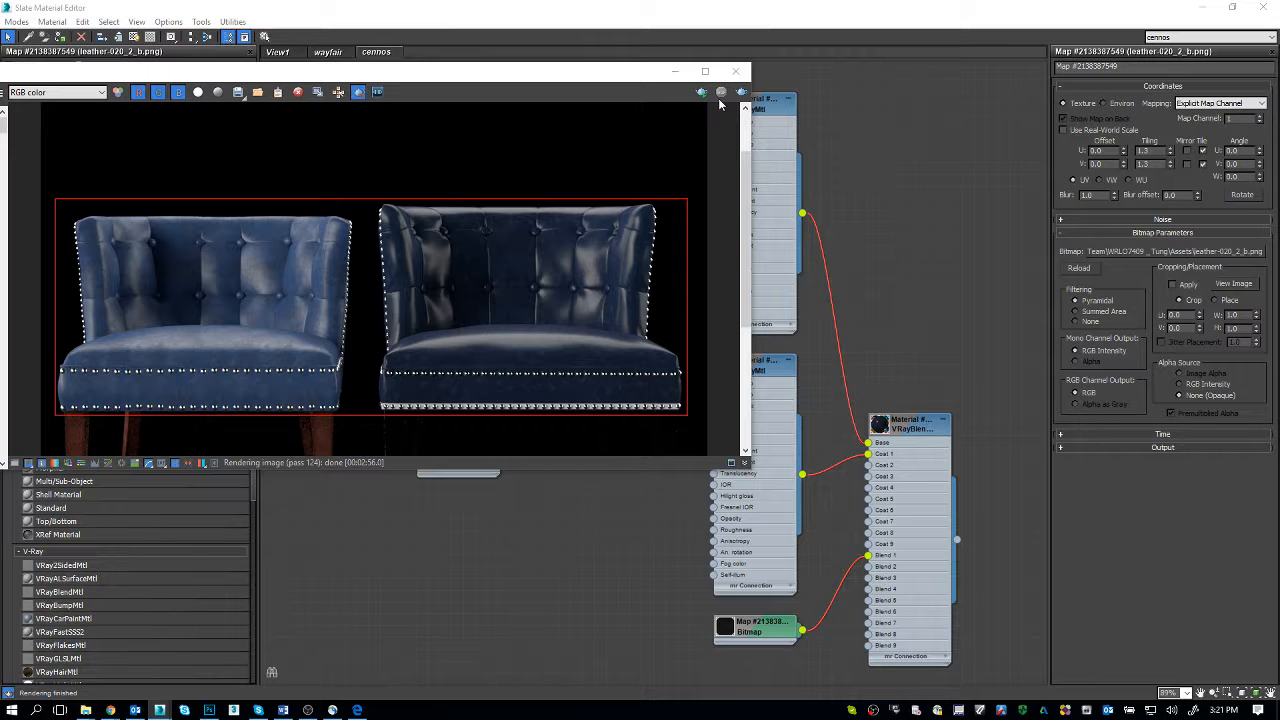
Step: Compare the new render with the Connie Shelter Slipper Chair photo on Wayfair and move the frame buffer lower
key("alt+Tab")
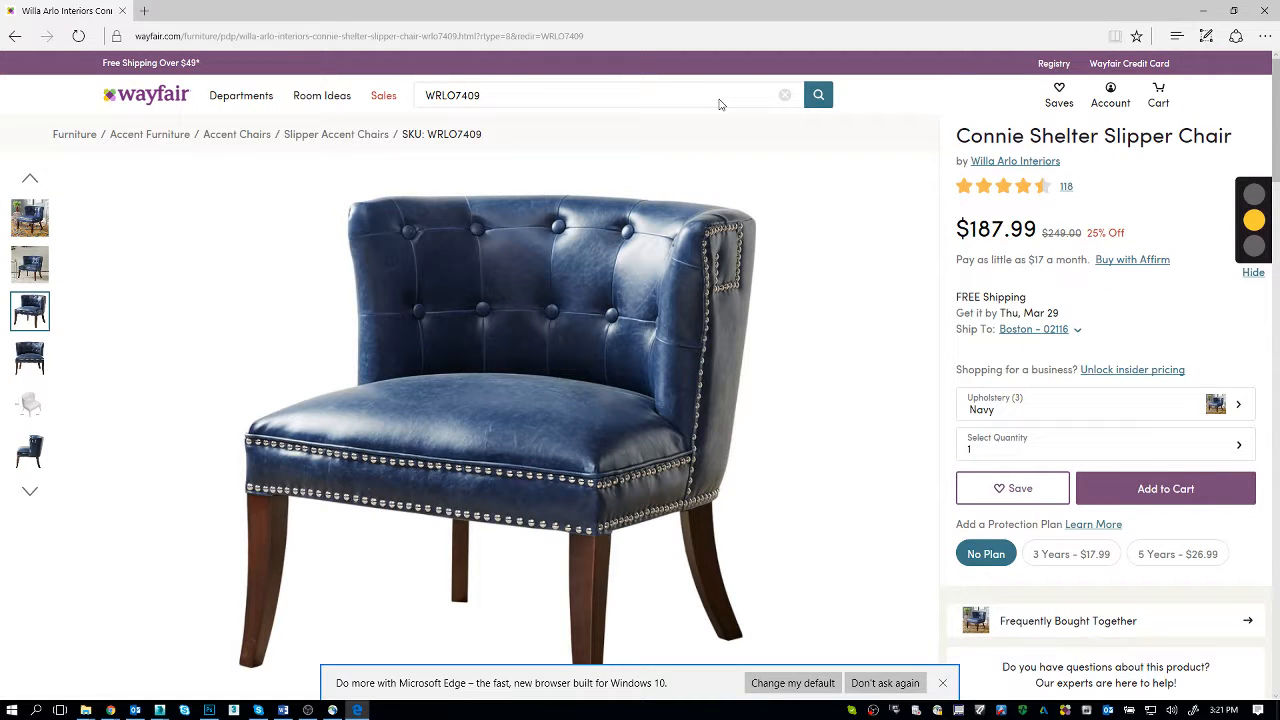
key("alt+Tab")
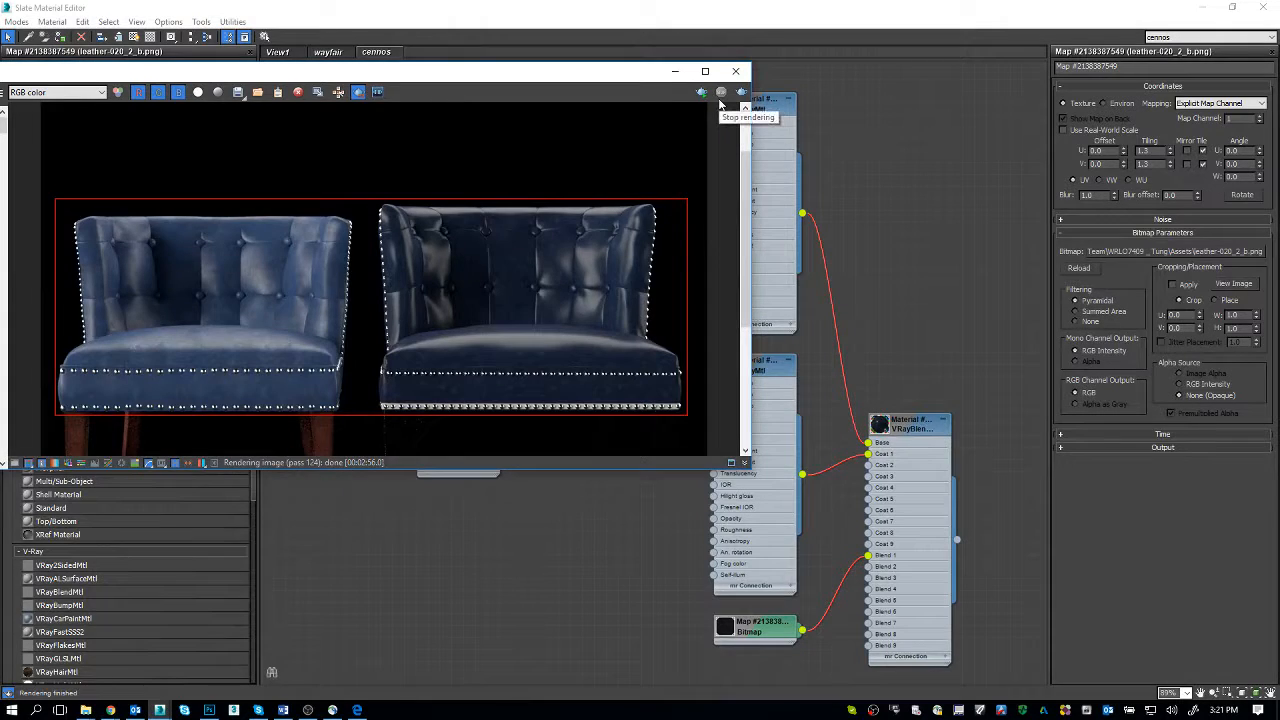
left_click_drag(595, 75, 588, 227)
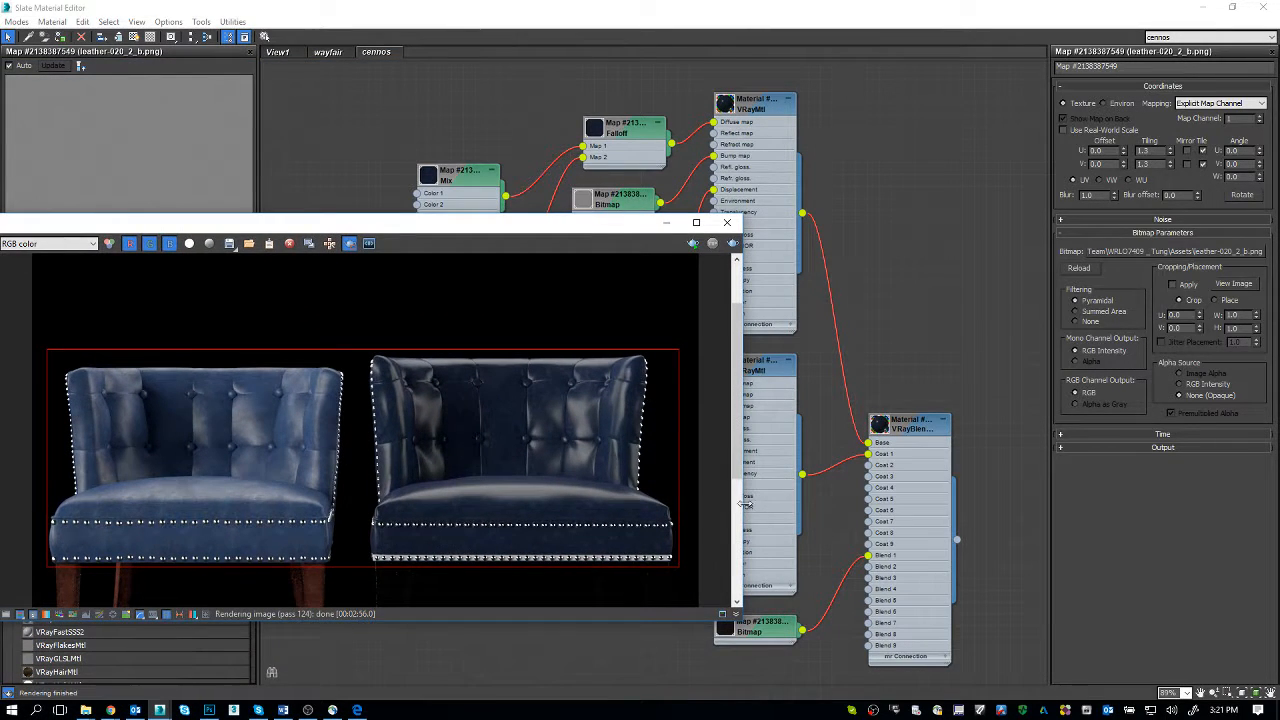
Step: Review the parameters of the variation leather.jpg blend bitmap, the dr_8.png mix bitmap and both bump bitmaps
double_click(752, 630)
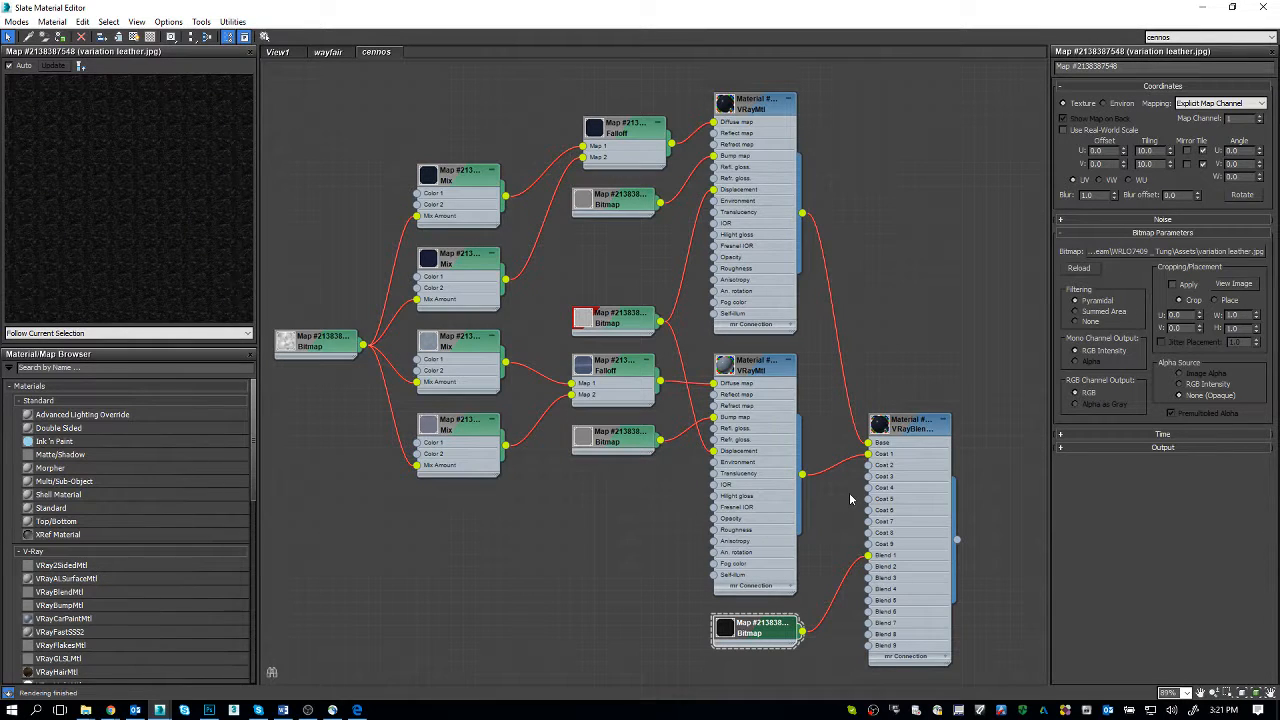
double_click(320, 345)
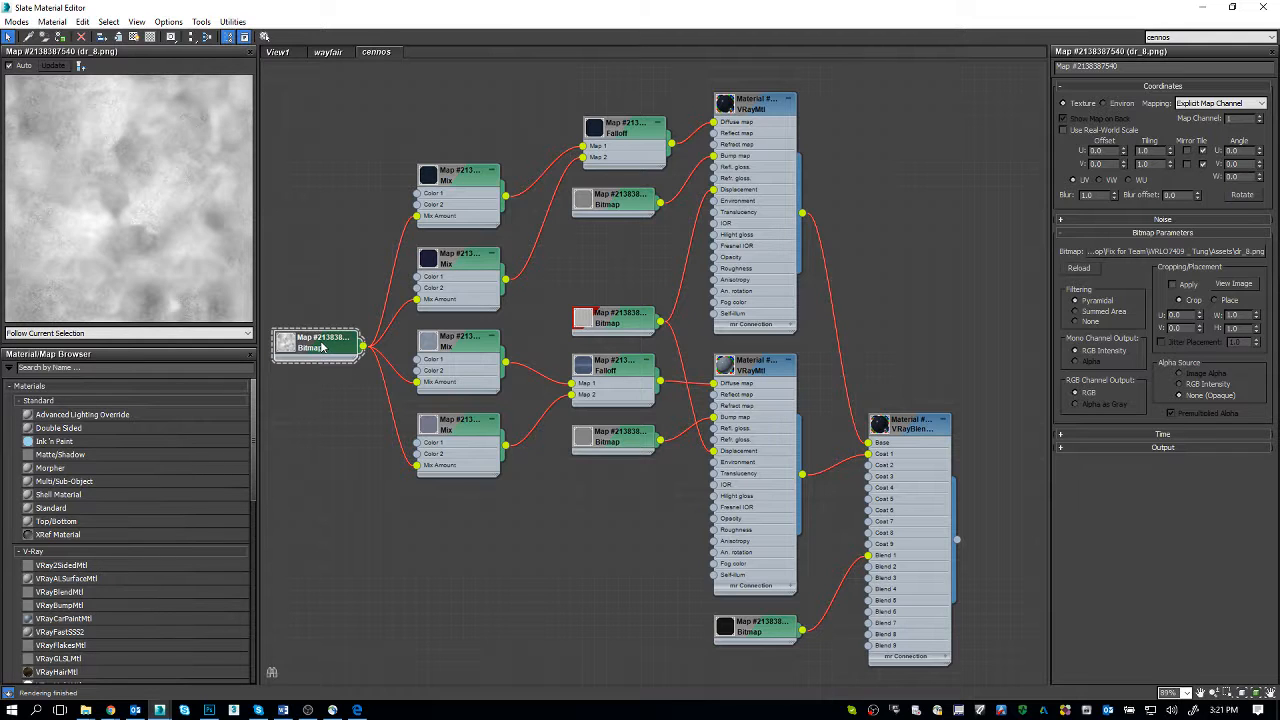
double_click(626, 440)
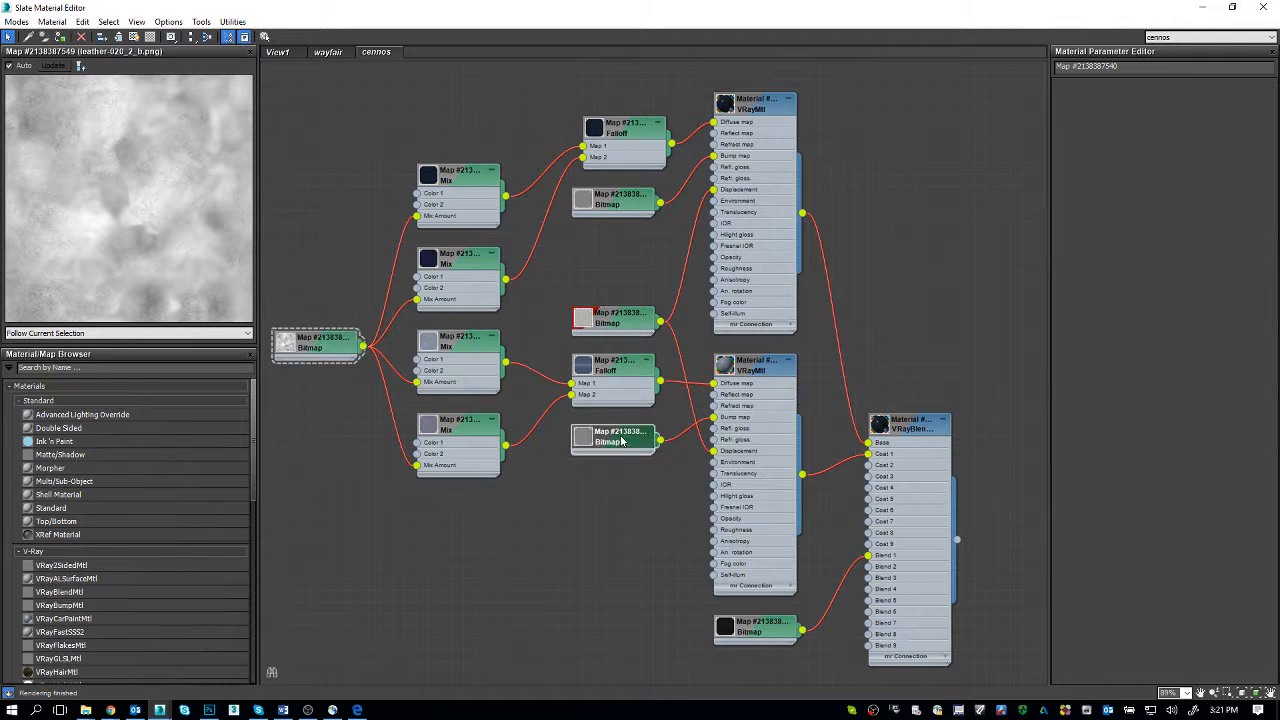
double_click(620, 204)
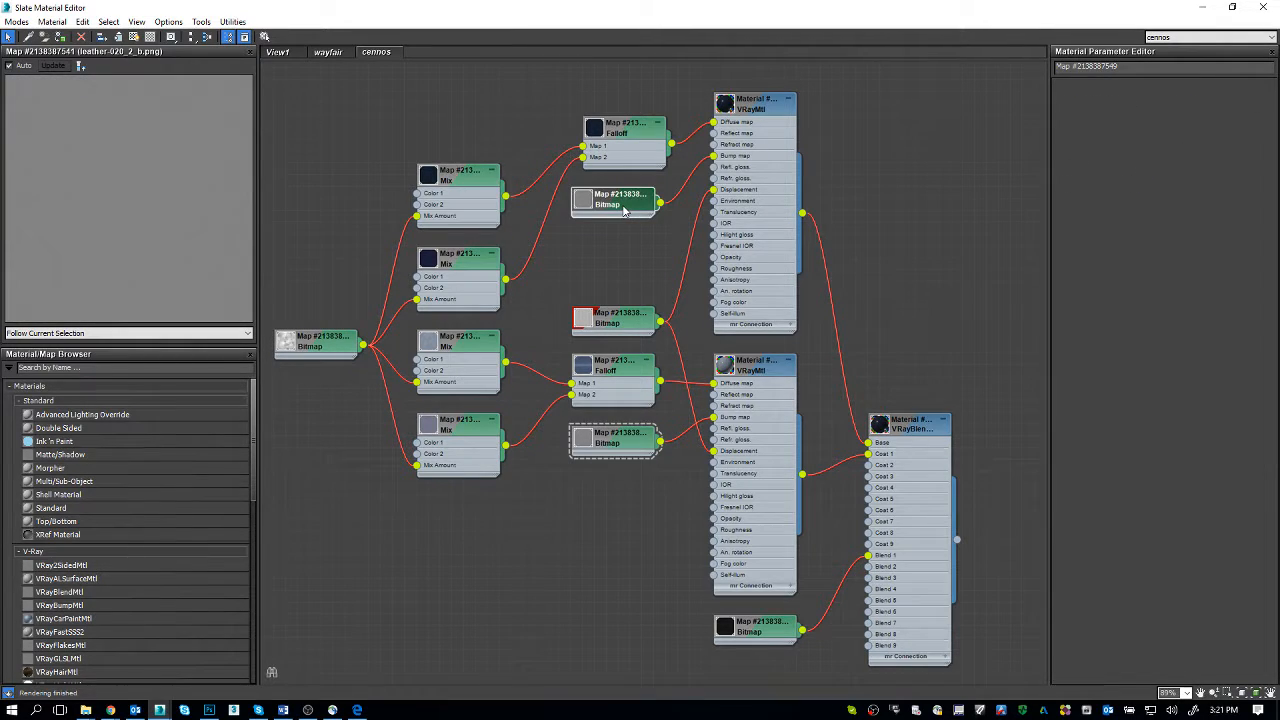
Step: Examine the leather-020_2_b.png grain at about 96% in Photoshop and return to the Slate Material Editor
key("alt+Tab")
key("alt+Tab")
key("alt+Tab")
key("alt+Tab")
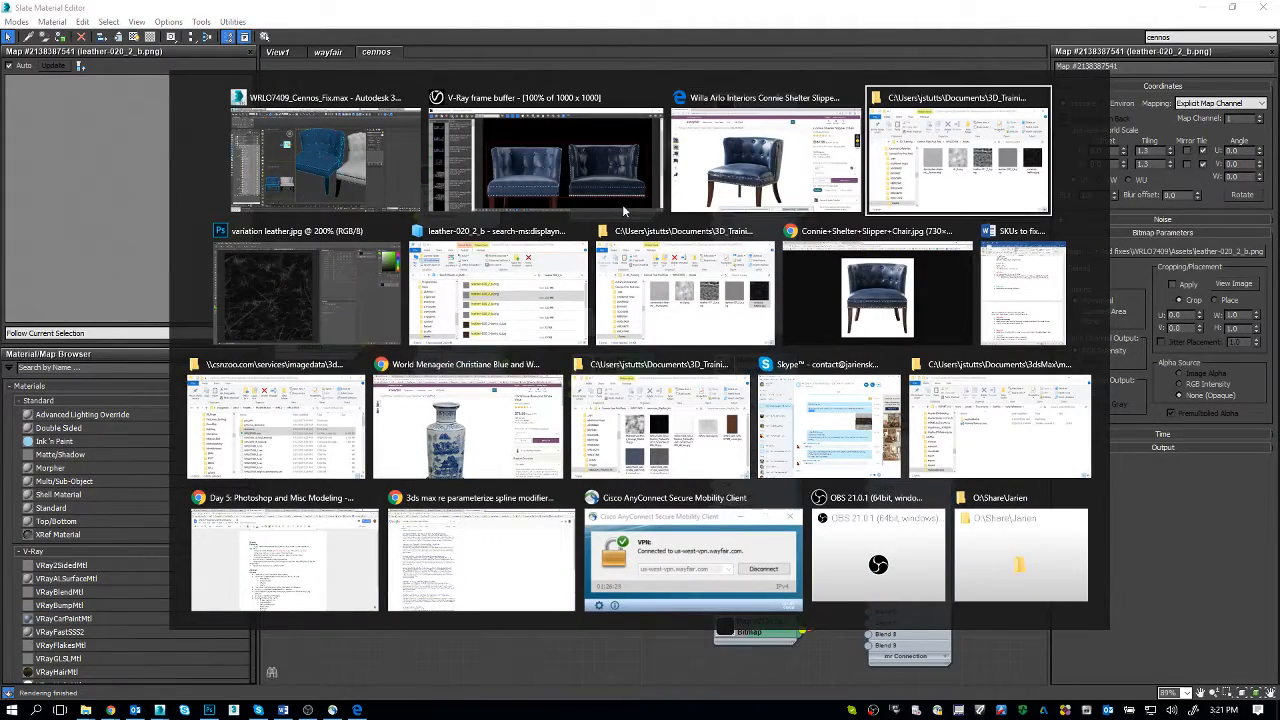
key("ctrl+shift+Tab")
key("ctrl+shift+Tab")
key("ctrl+shift+Tab")
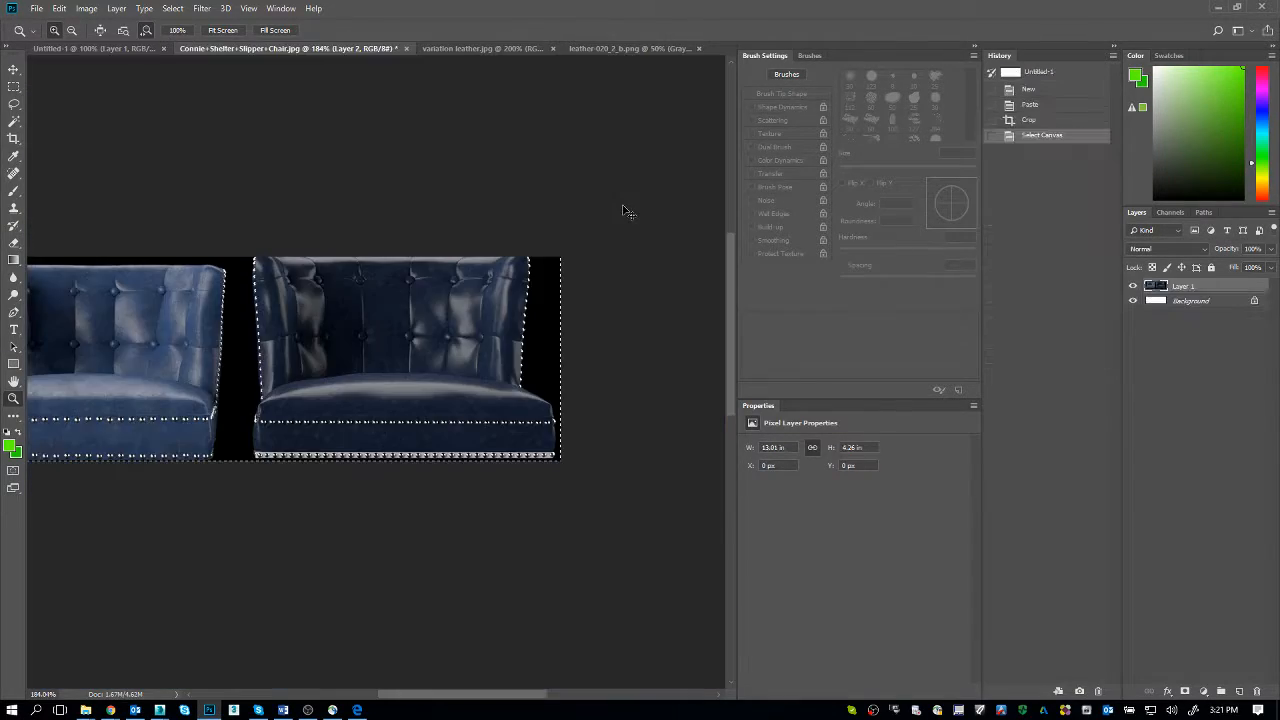
key("ctrl+shift+Tab")
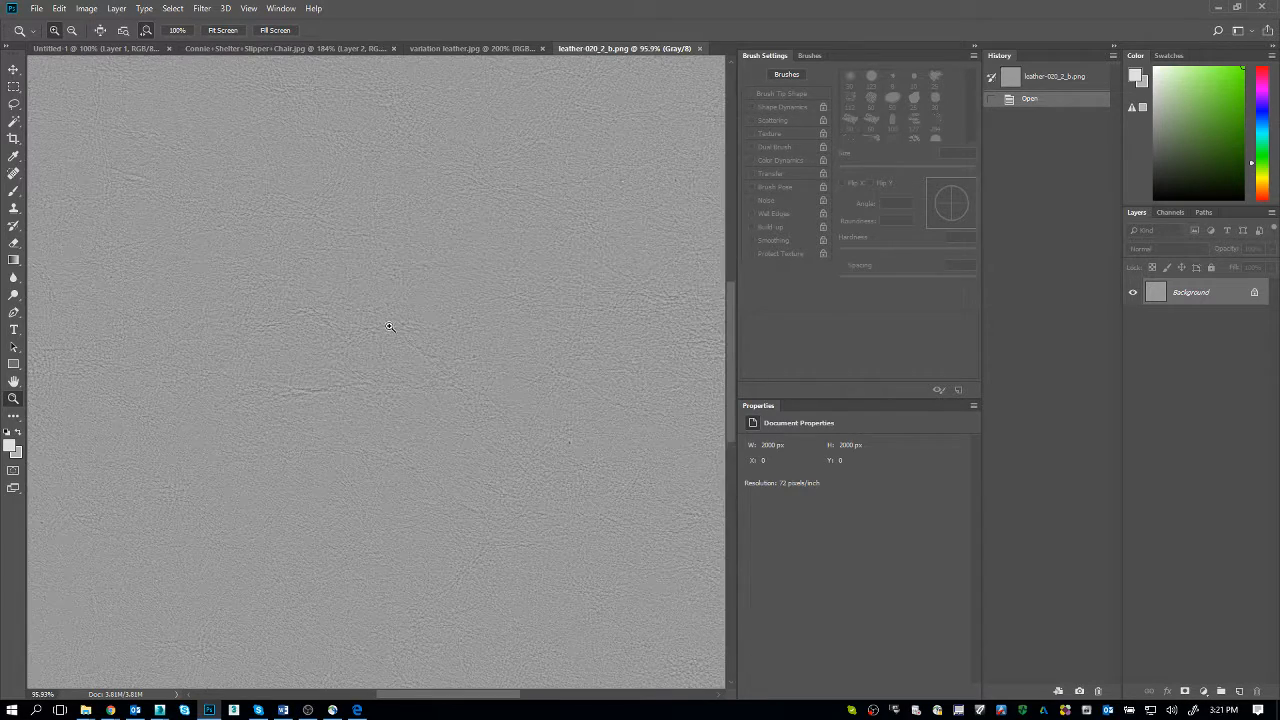
key("alt+Tab")
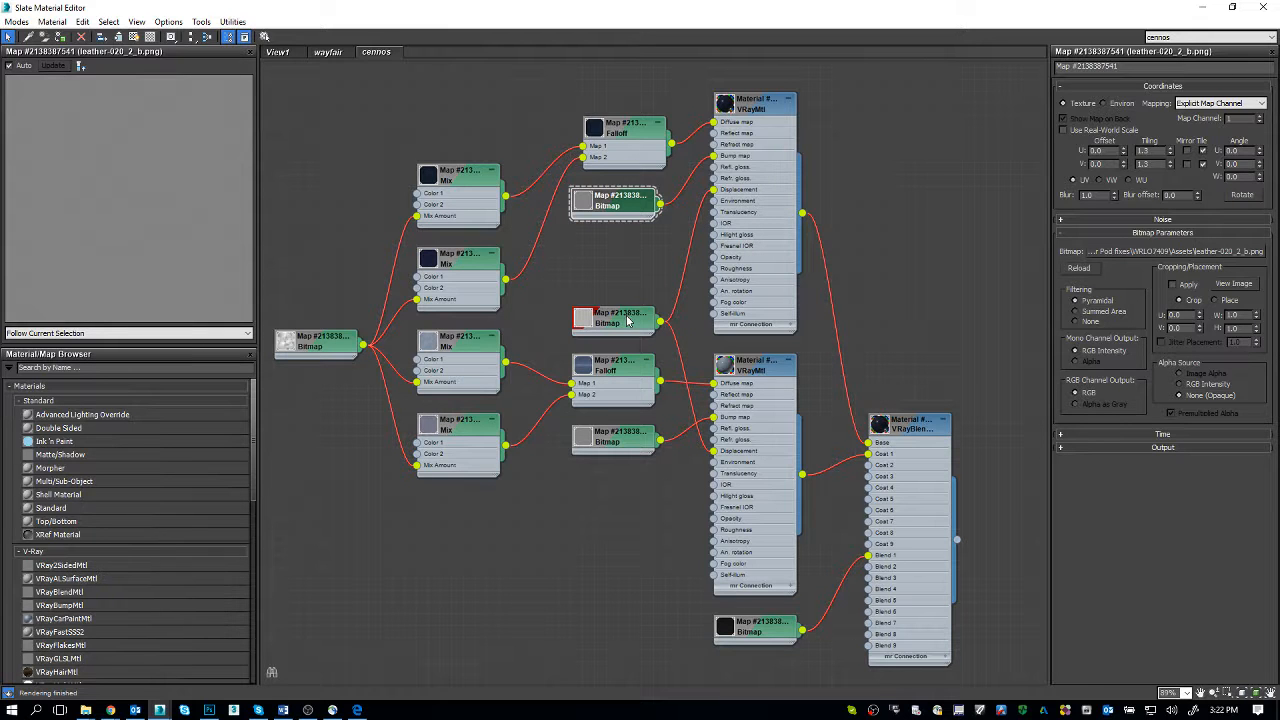
Step: Switch to the Wayfair product page to examine the navy leather in the Connie Shelter Slipper Chair photo
key("alt+Tab")
key("alt+Tab")
key("alt+Tab")
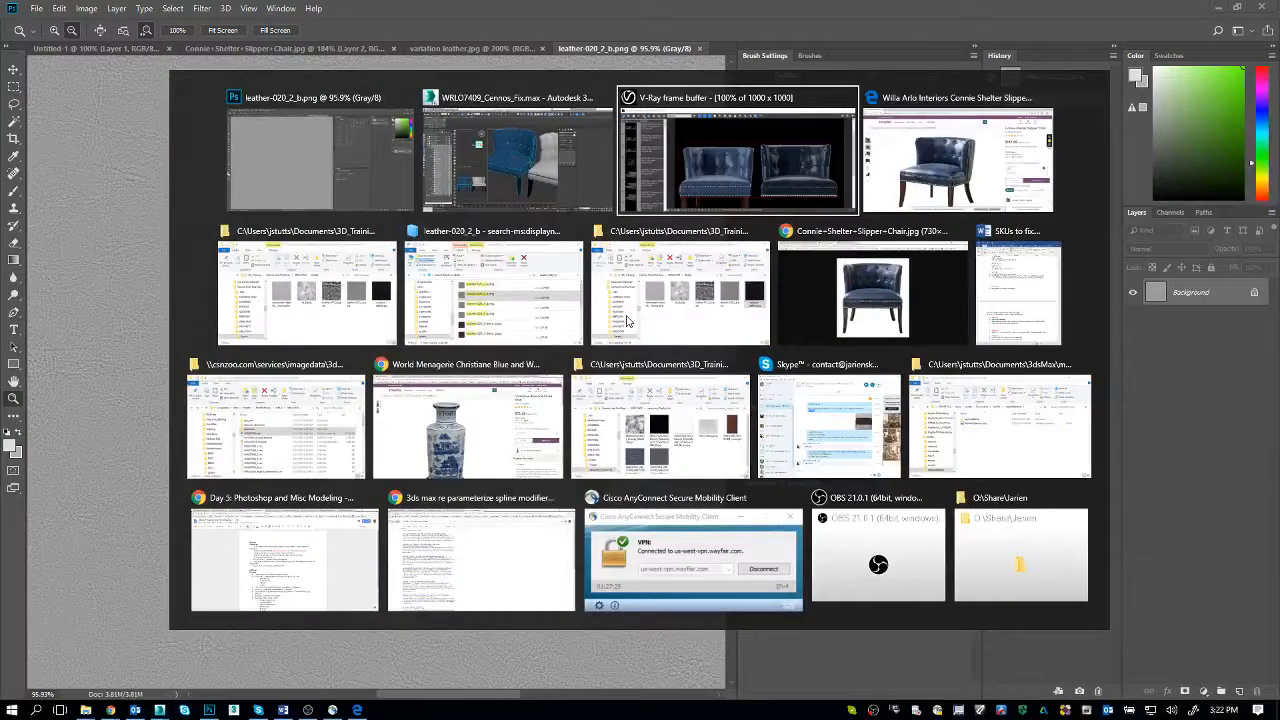
key("alt+Tab")
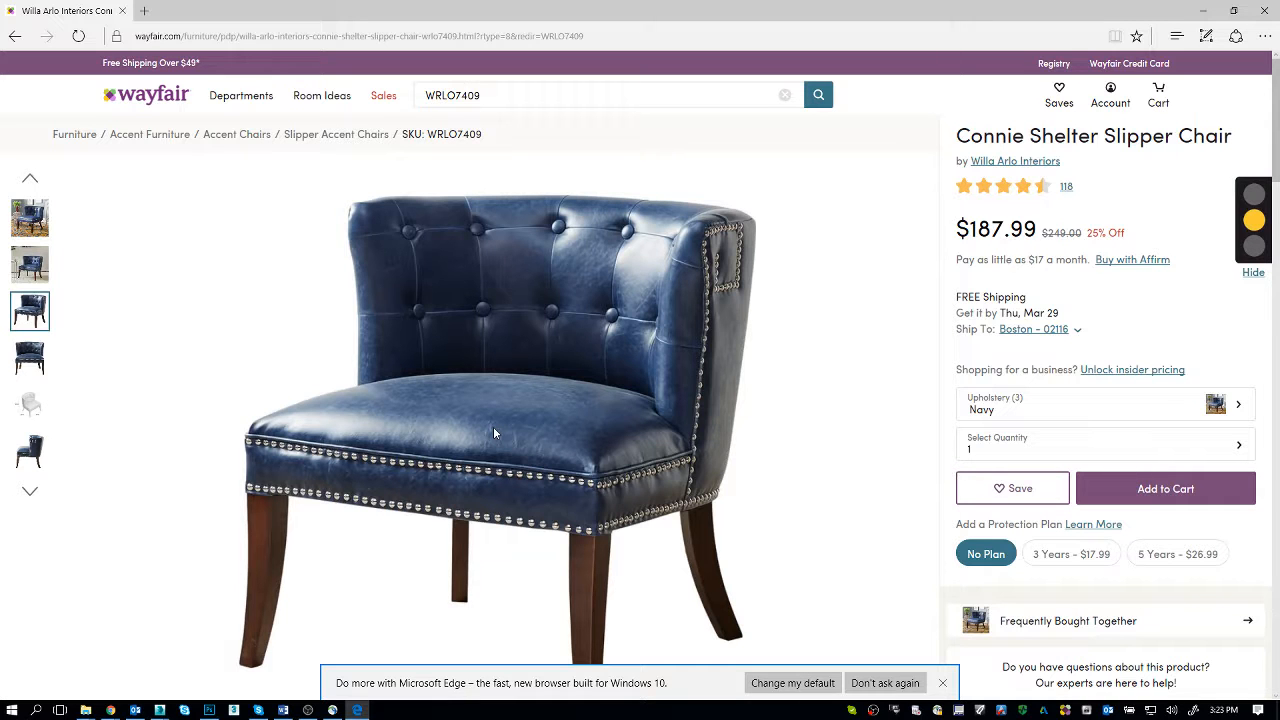
Step: Leave the Wayfair page, return to 3ds Max and close the Slate Material Editor
left_click(1198, 11)
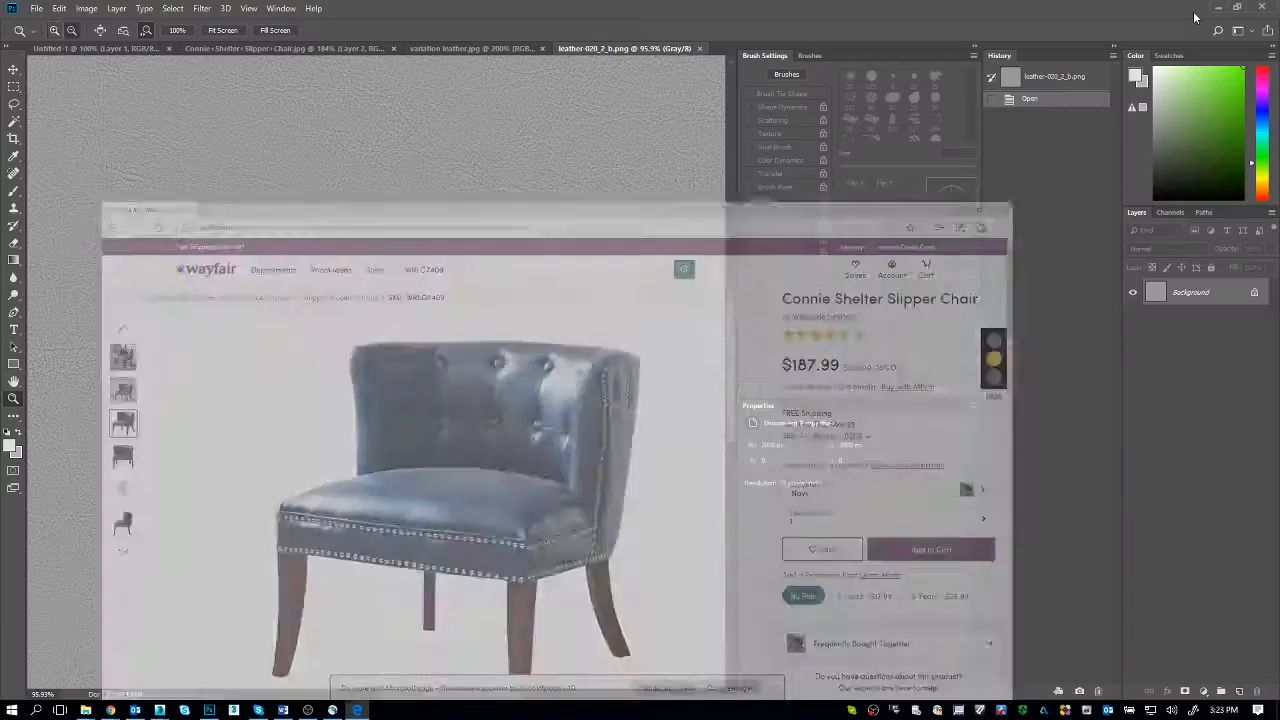
key("alt+Tab")
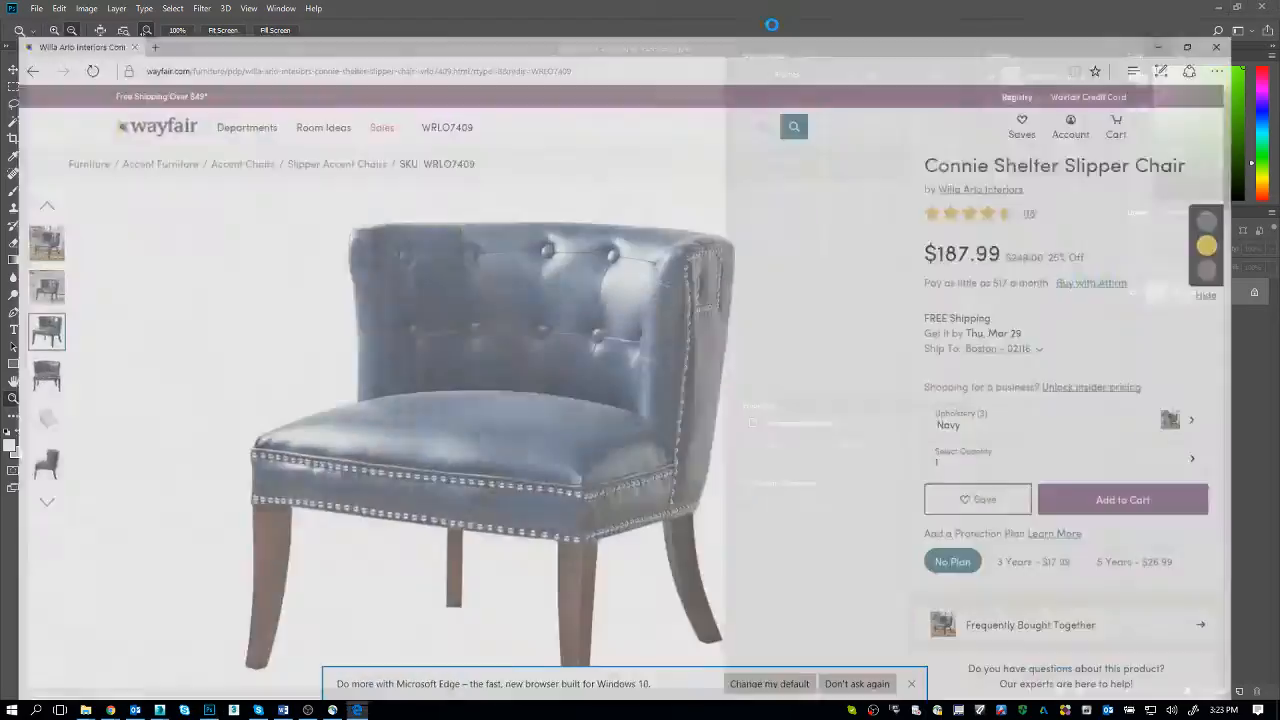
key("alt+Tab")
key("alt+Tab")
key("Tab")
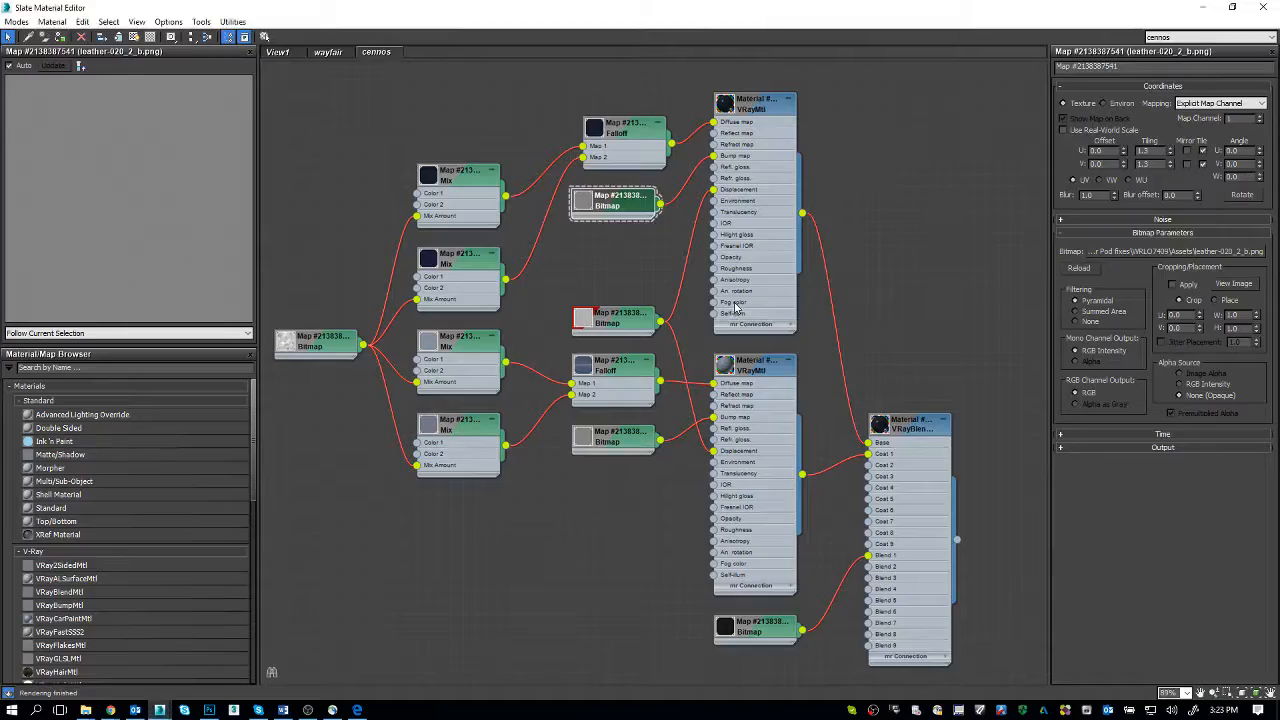
left_click(1264, 8)
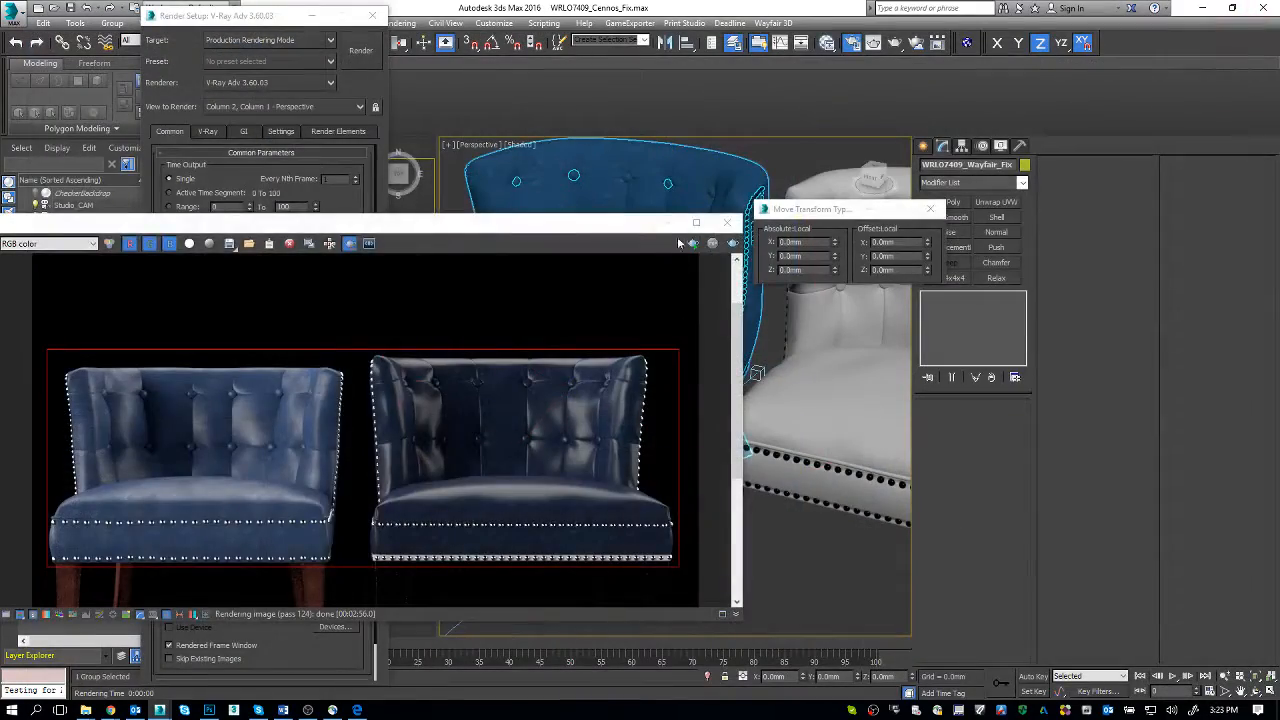
Step: Clear the frame buffer, Render Setup and Move Transform Type-In windows off the perspective viewport and maximize the viewport
left_click(664, 222)
middle_click_drag(791, 383, 714, 388)
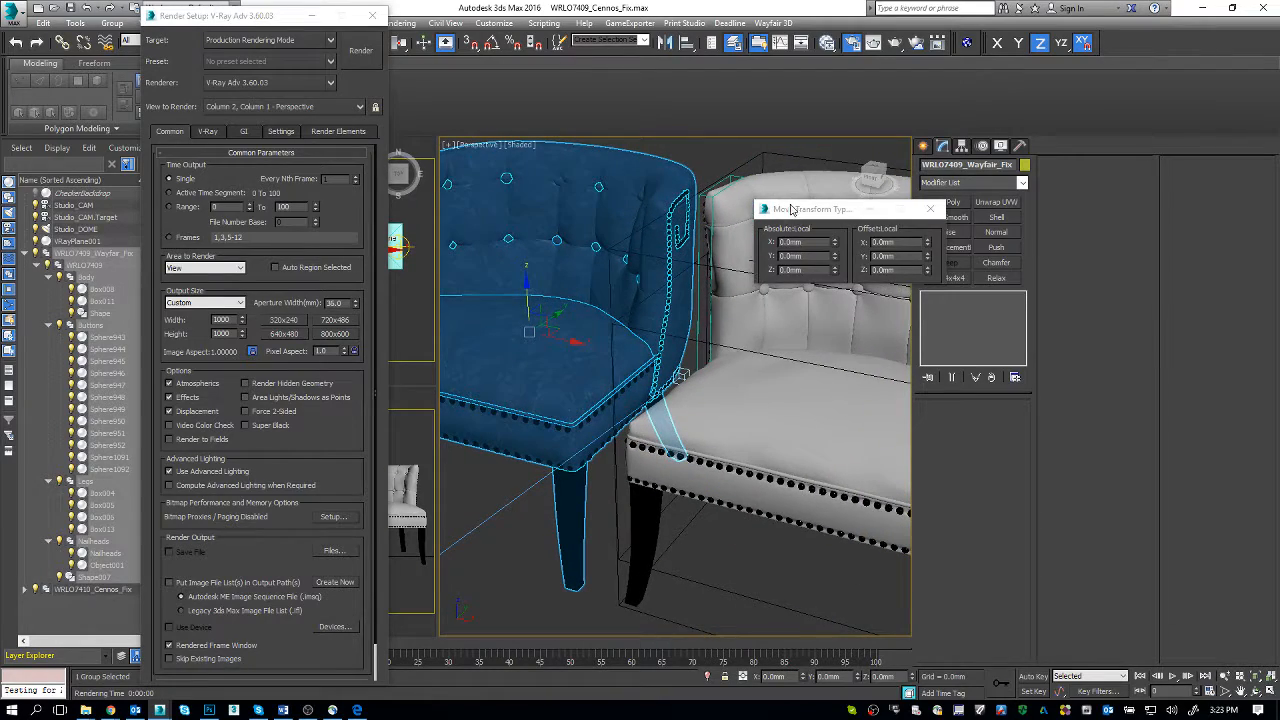
left_click_drag(805, 209, 1030, 237)
left_click(312, 16)
middle_click_drag(692, 375, 643, 370)
key("alt+w")
middle_click_drag(701, 430, 627, 347)
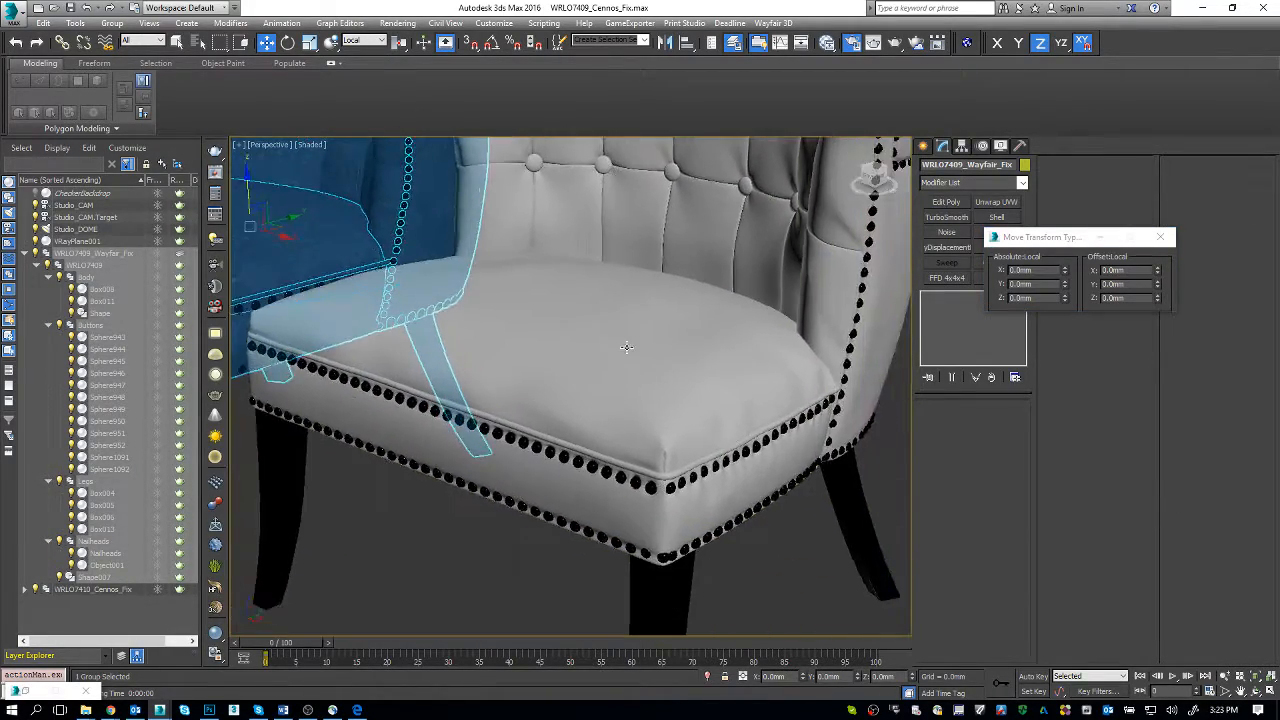
Step: Turn on edged faces and inspect the mesh around the grey Cennos chair's front seat corner
key("F4")
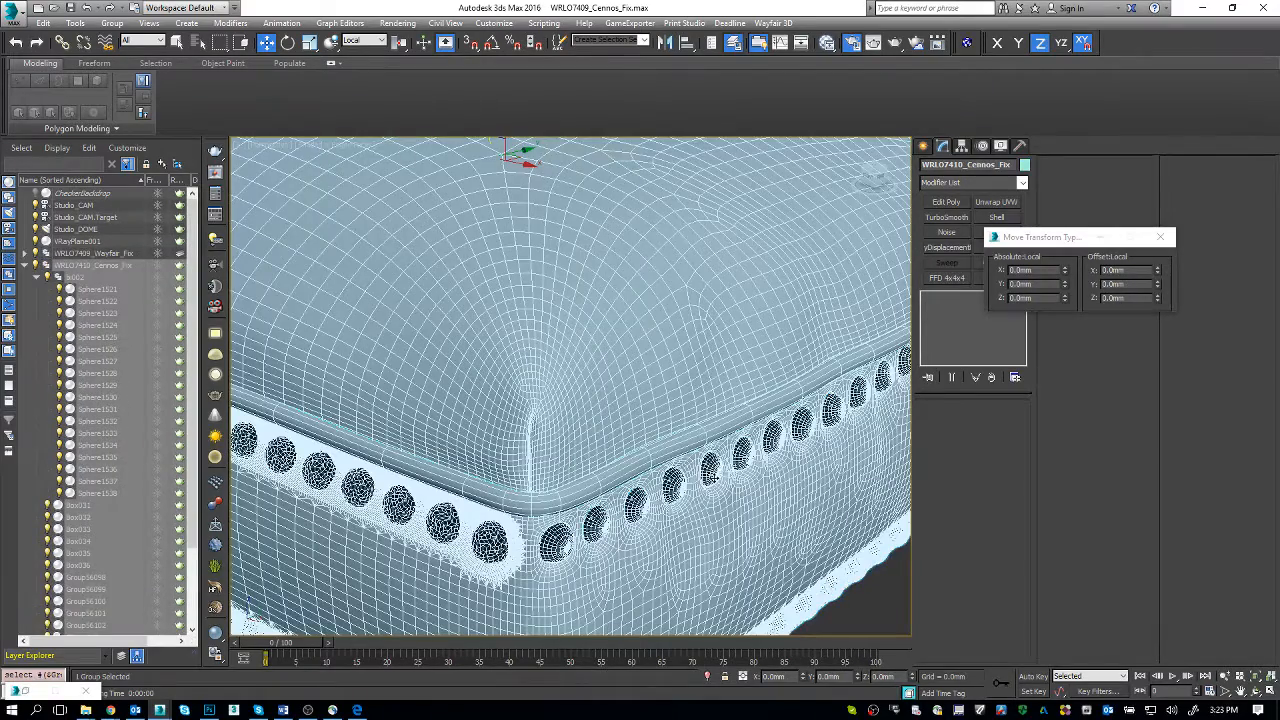
left_click_drag(1022, 237, 1204, 361)
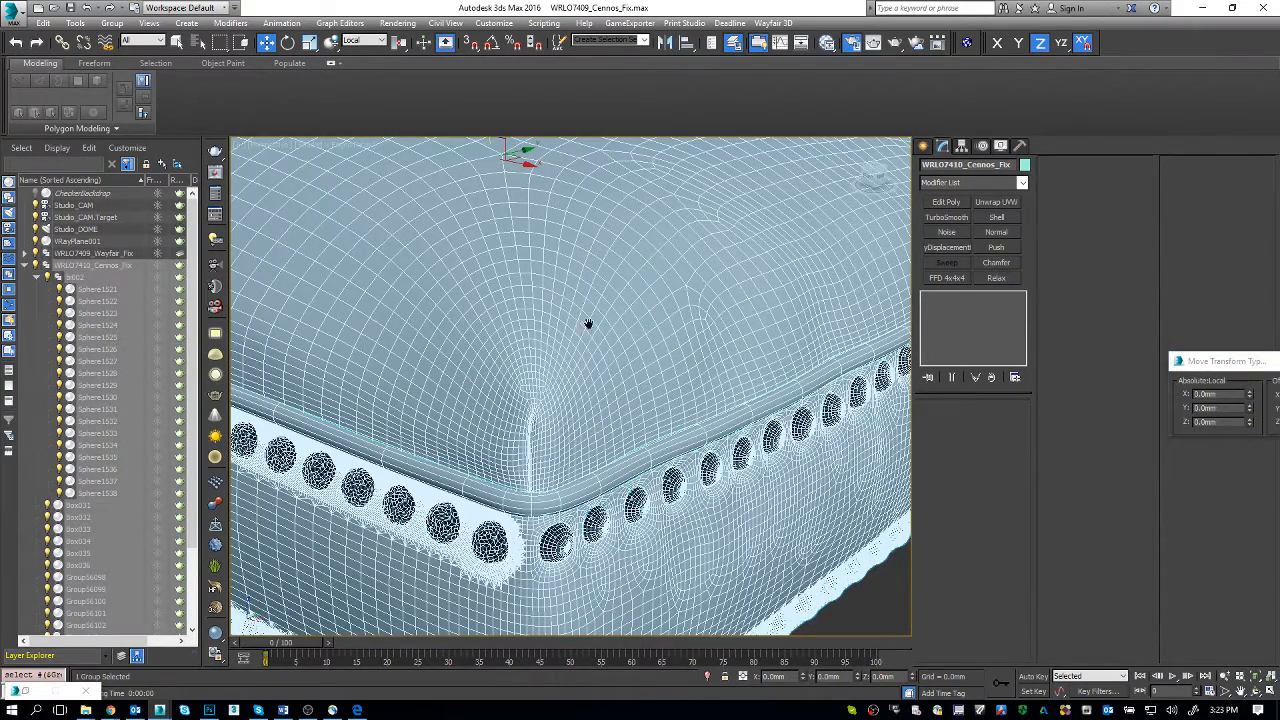
middle_click_drag(588, 324, 849, 346)
scroll(646, 437, "up", 5)
scroll(646, 437, "down", 6)
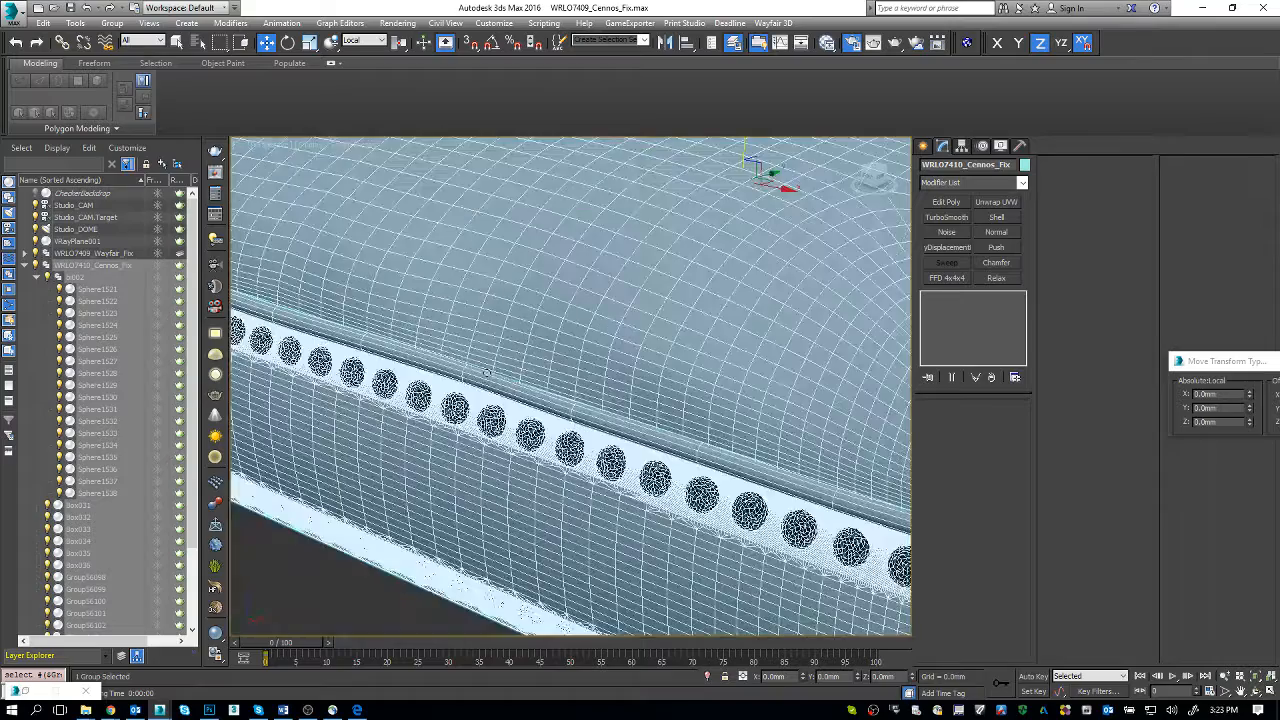
Step: Select the blue WRLO7409_Wayfair_Fix chair and open its group
middle_click_drag(487, 373, 1006, 594)
scroll(577, 454, "up", 5)
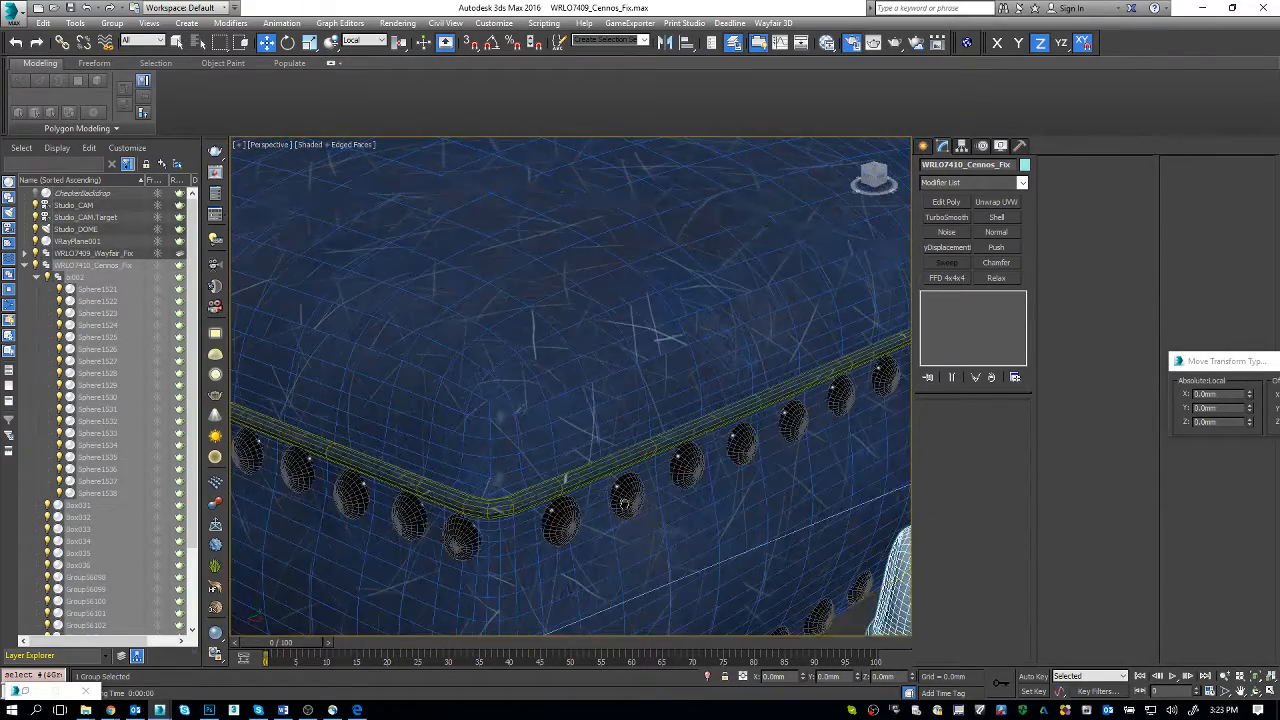
left_click(623, 503)
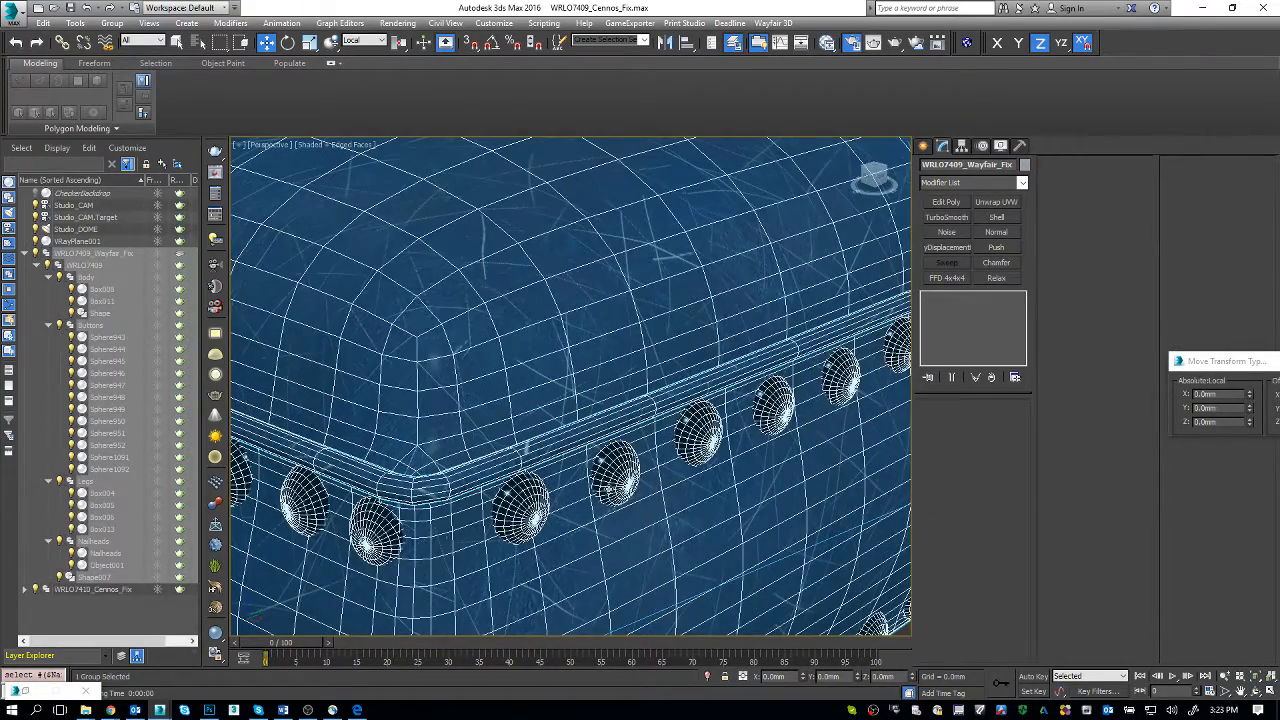
left_click(113, 23)
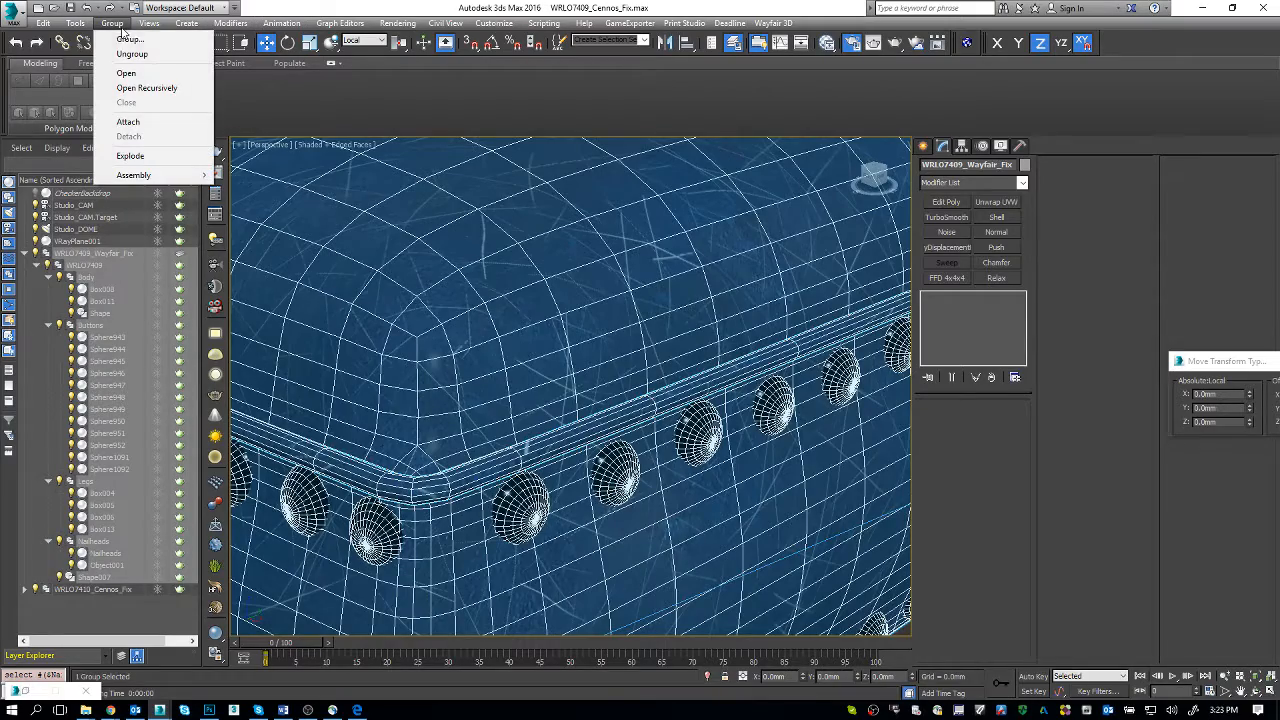
left_click(126, 73)
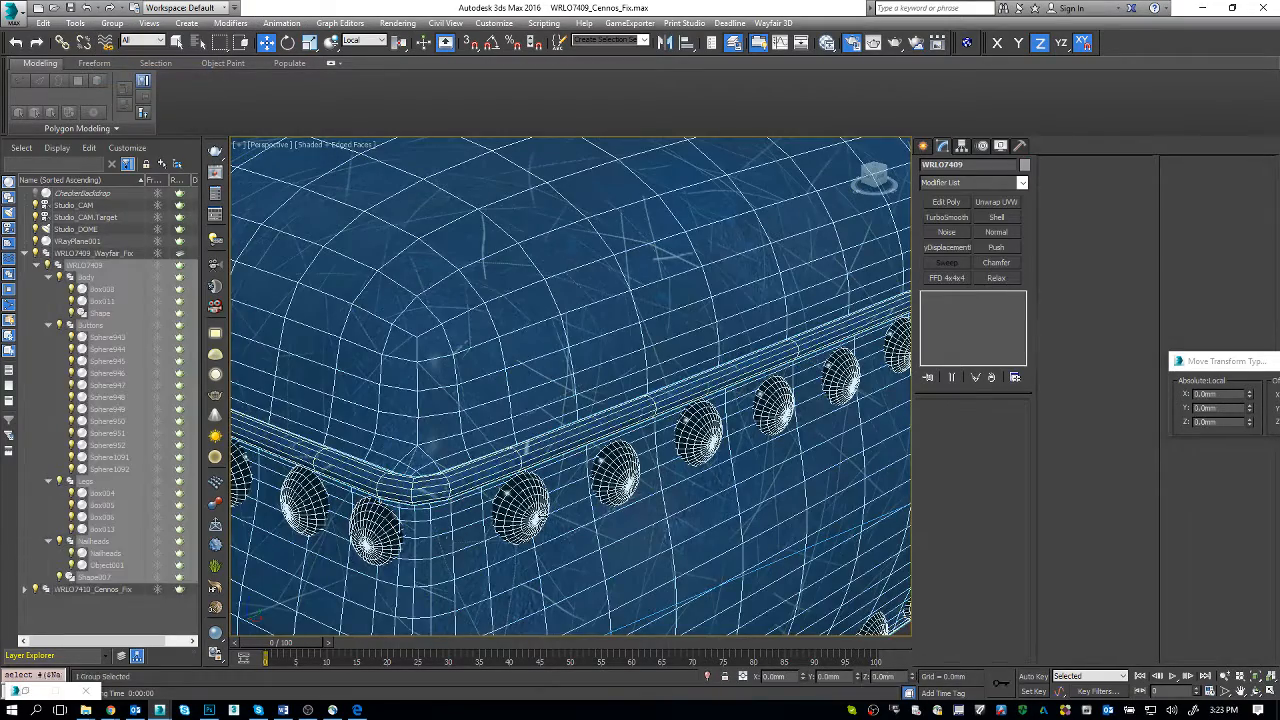
Step: Examine the Wayfair chair's mesh density at the seat corner, piping and nailheads
scroll(502, 405, "down", 9)
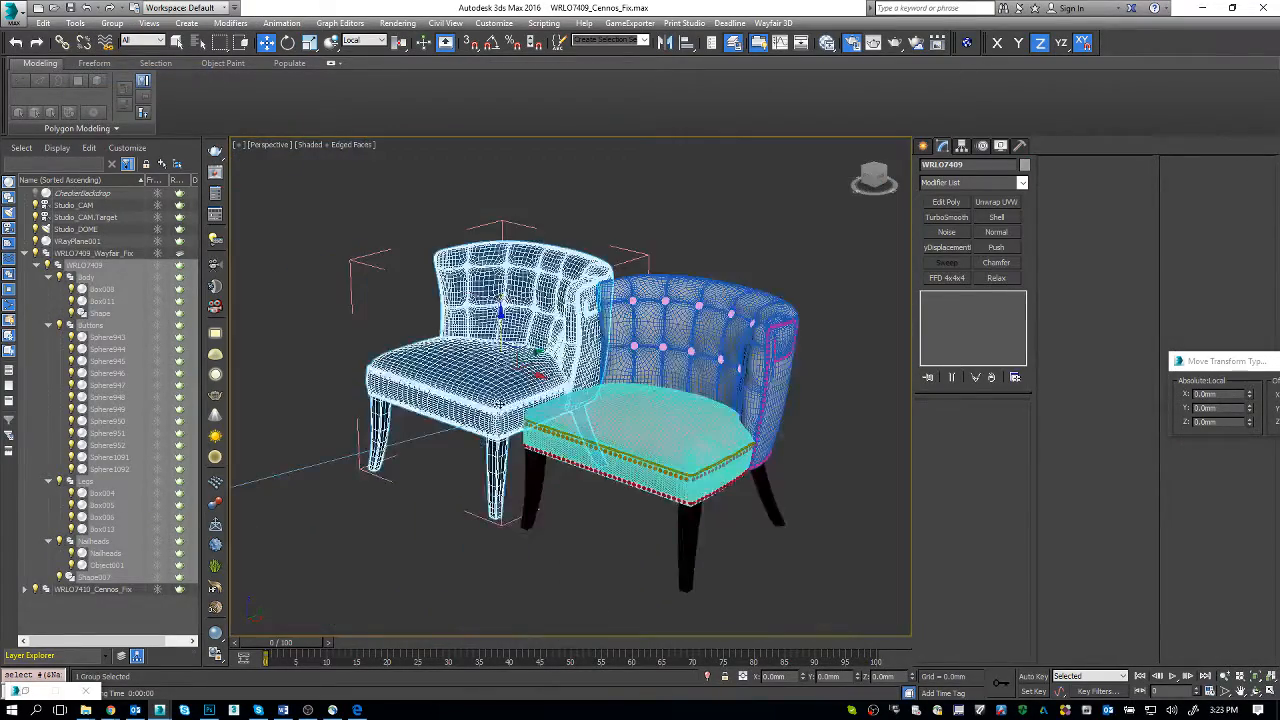
scroll(503, 392, "up", 10)
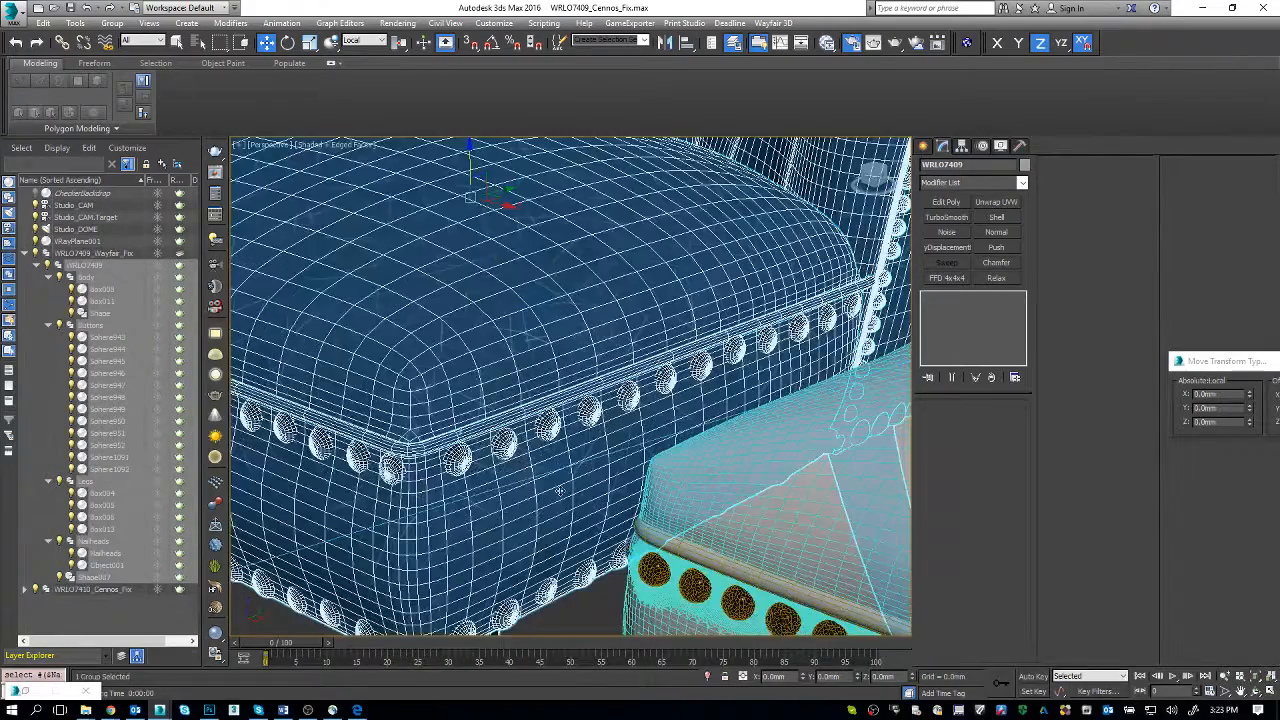
scroll(525, 470, "up", 3)
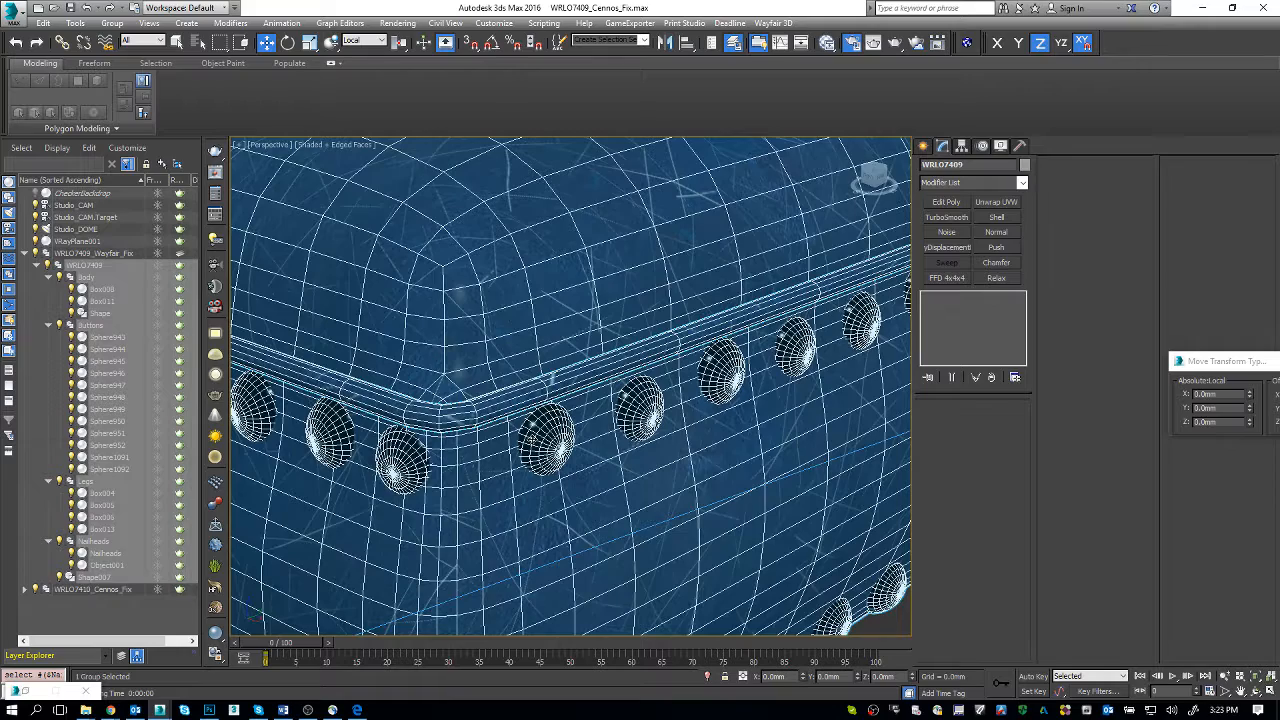
middle_click_drag(540, 438, 595, 443)
Step: Review the wayfair material graph in the Slate Material Editor and minimize the editor
key("m")
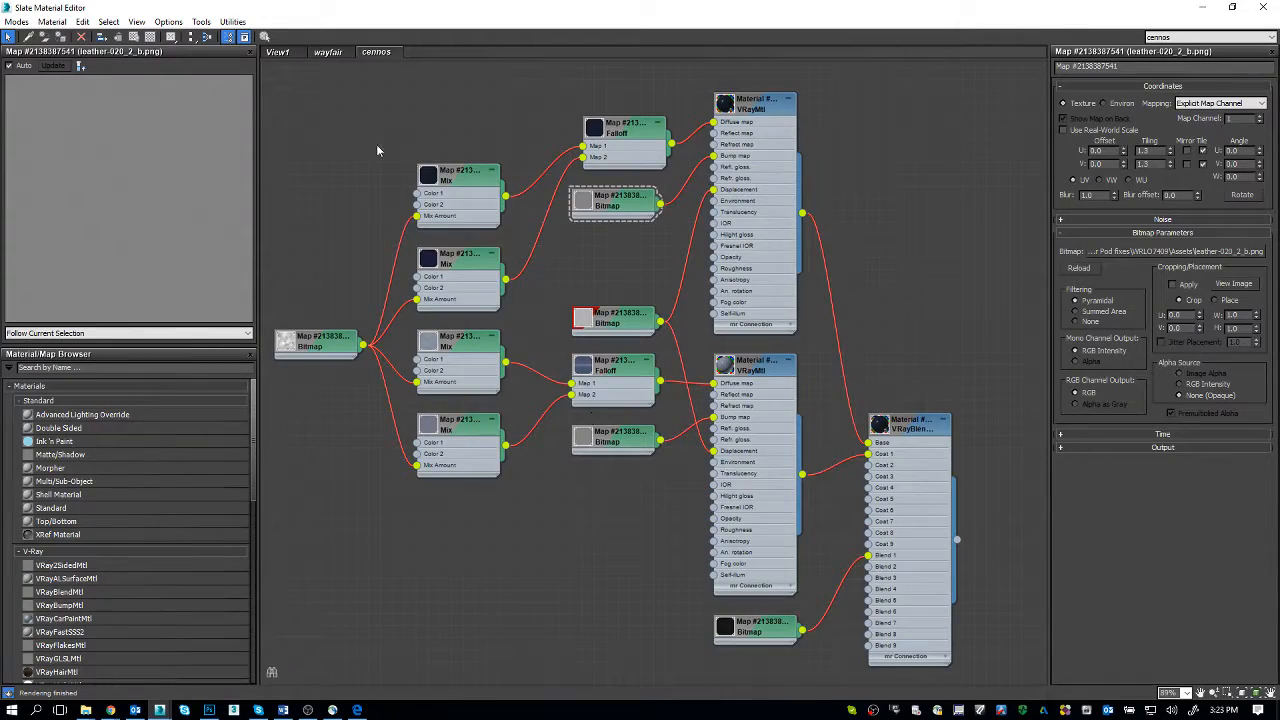
left_click(328, 51)
scroll(530, 300, "up", 2)
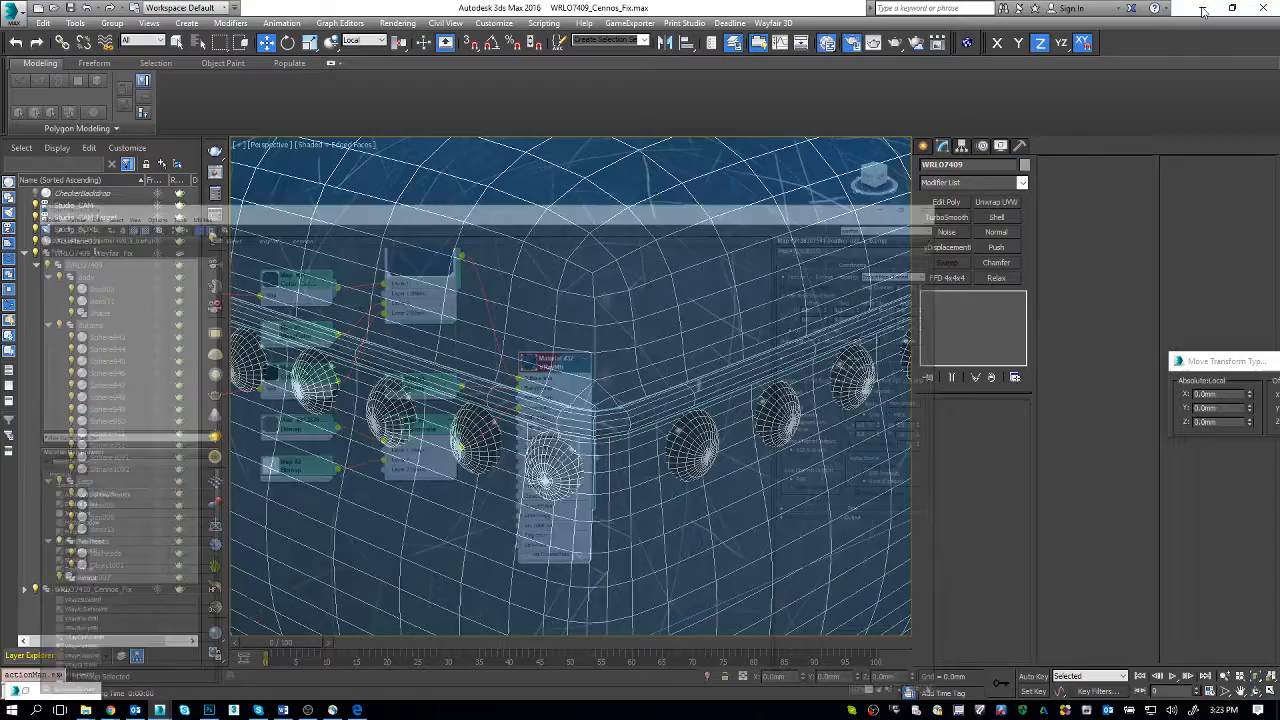
left_click(1202, 7)
Step: Select the WRLO7410_Cennos_Fix chair and inspect the topology around the nailheads on the seat's side
scroll(590, 405, "down", 6)
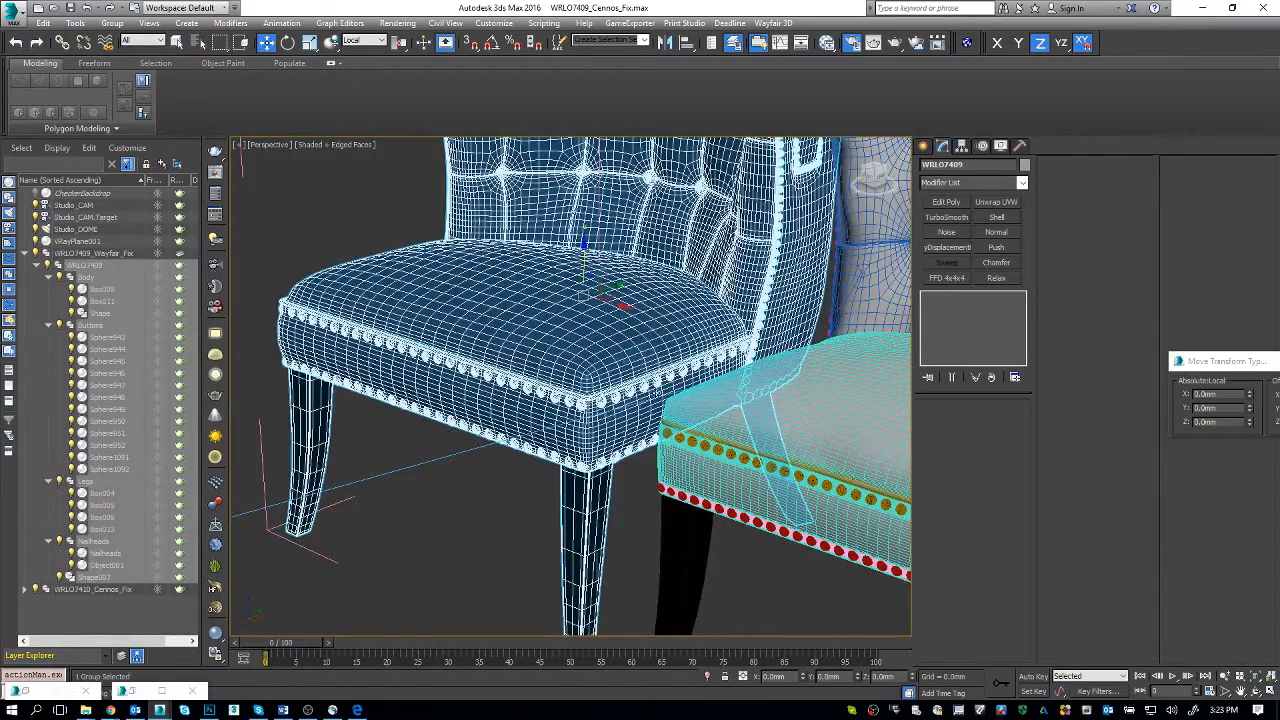
middle_click_drag(684, 371, 218, 210)
scroll(589, 473, "up", 5)
scroll(589, 473, "down", 3)
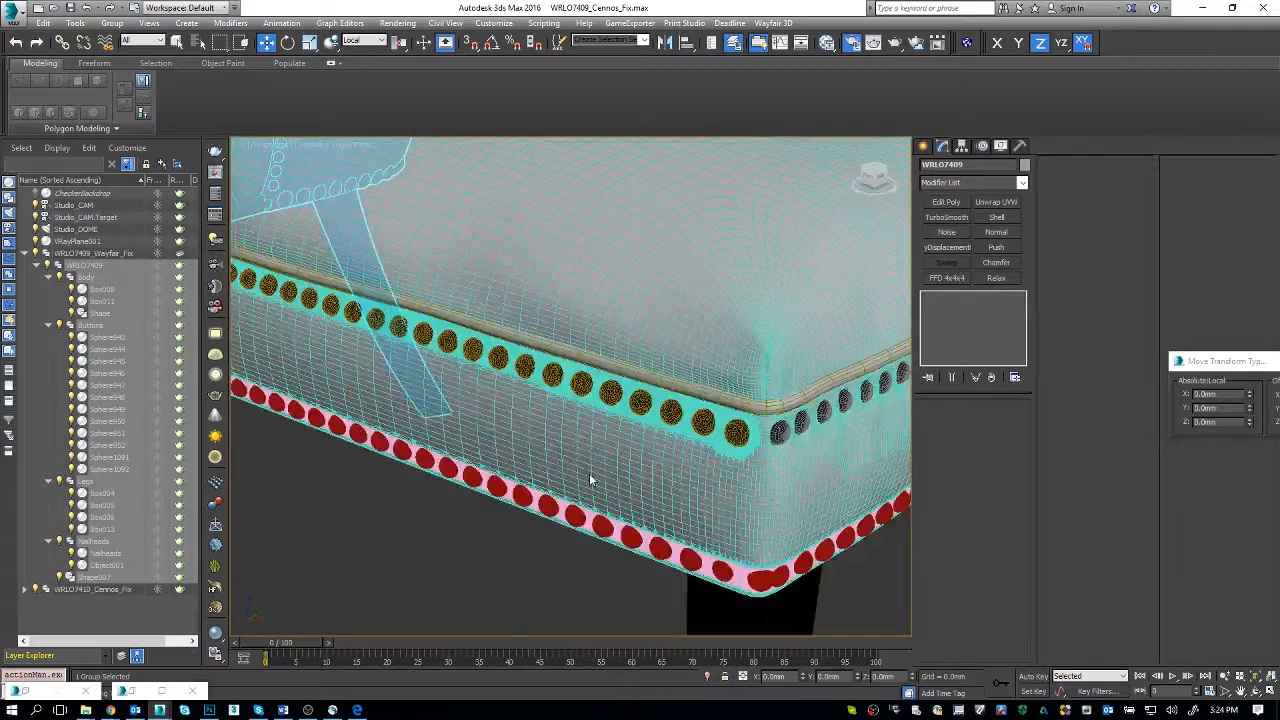
left_click(753, 446)
scroll(758, 453, "up", 5)
middle_click_drag(769, 474, 627, 428)
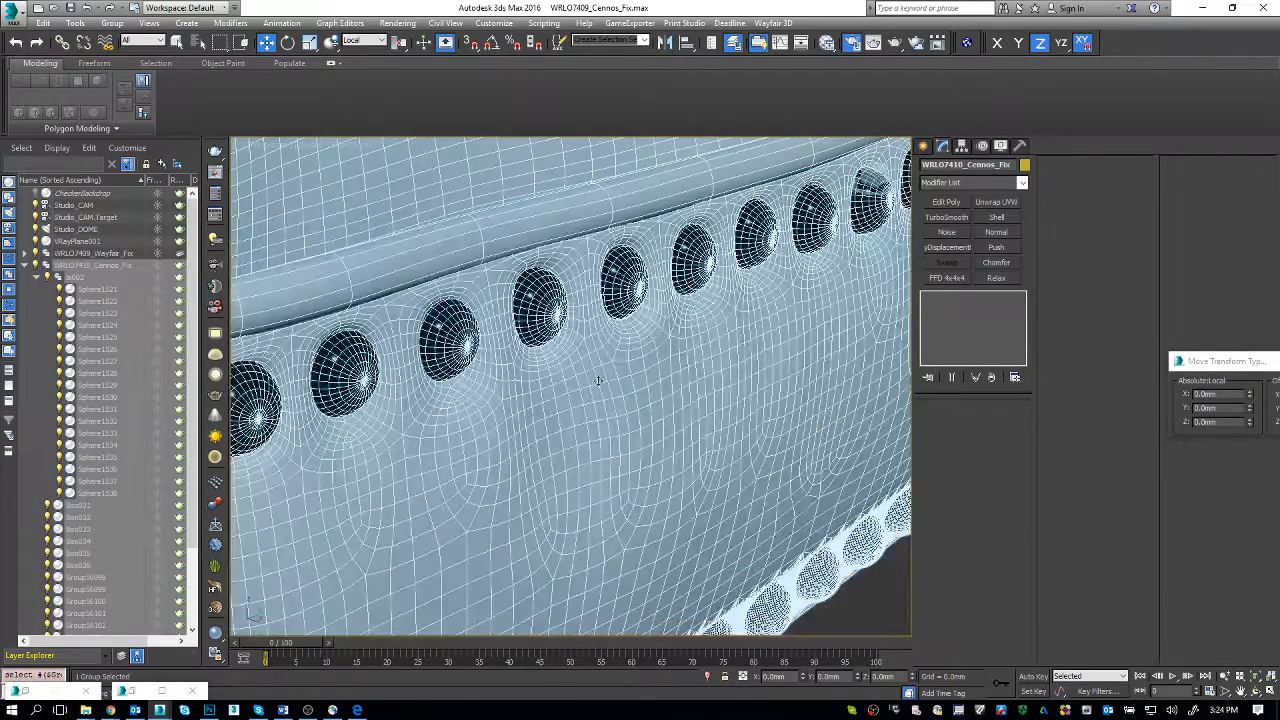
Step: Examine the Cennos chair's front nailhead row in shaded and edged-face views, including the dense mesh near the corner
scroll(598, 382, "down", 5)
scroll(606, 406, "down", 3)
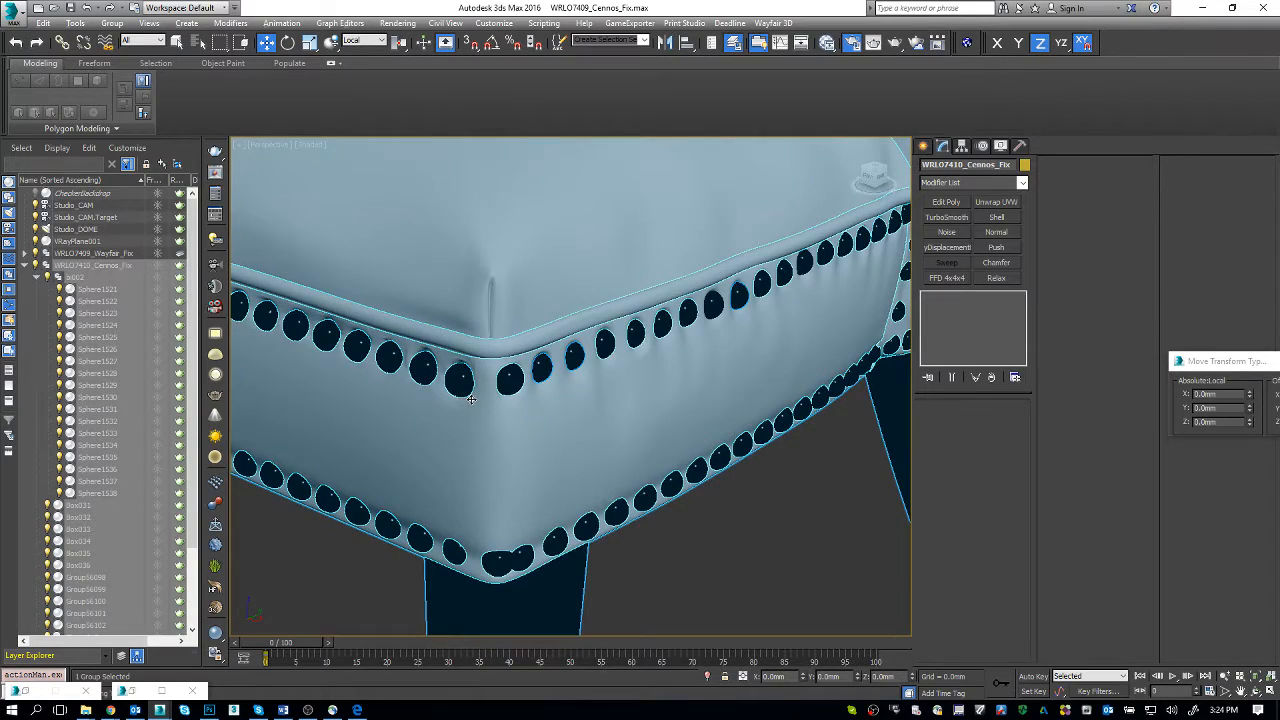
middle_click_drag(471, 400, 520, 390, "alt")
scroll(520, 390, "up", 2)
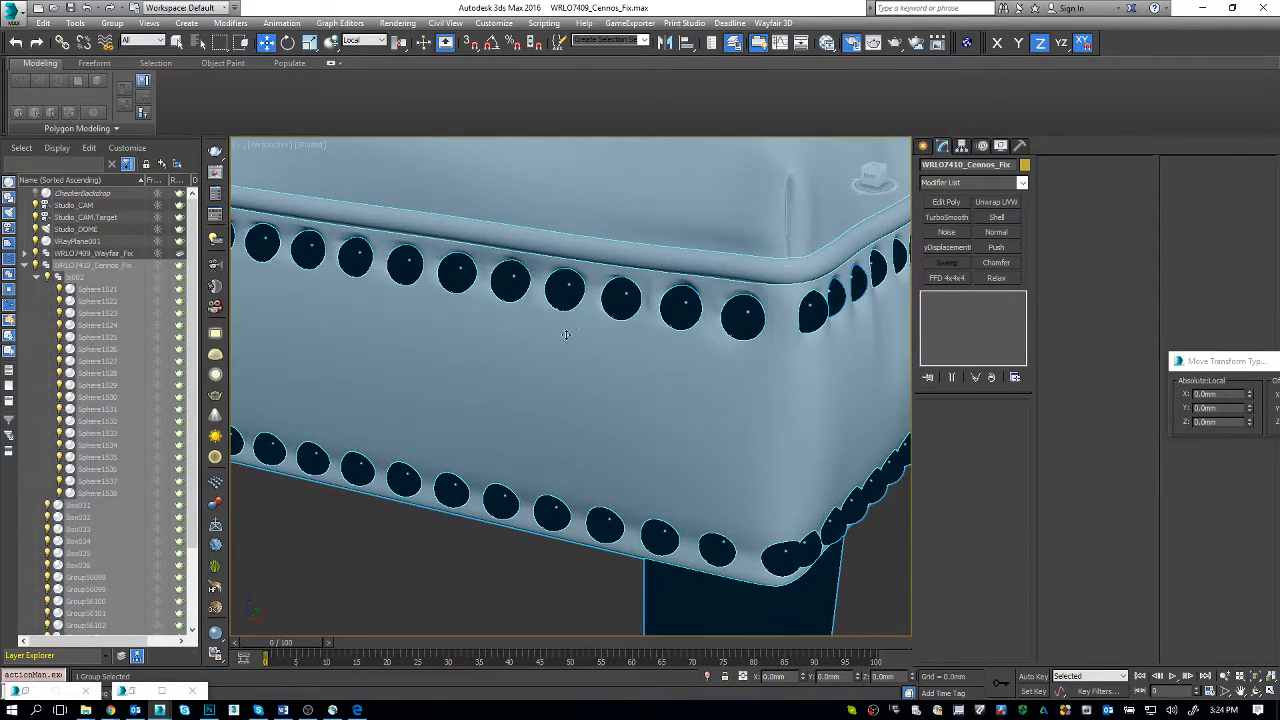
scroll(566, 335, "up", 5)
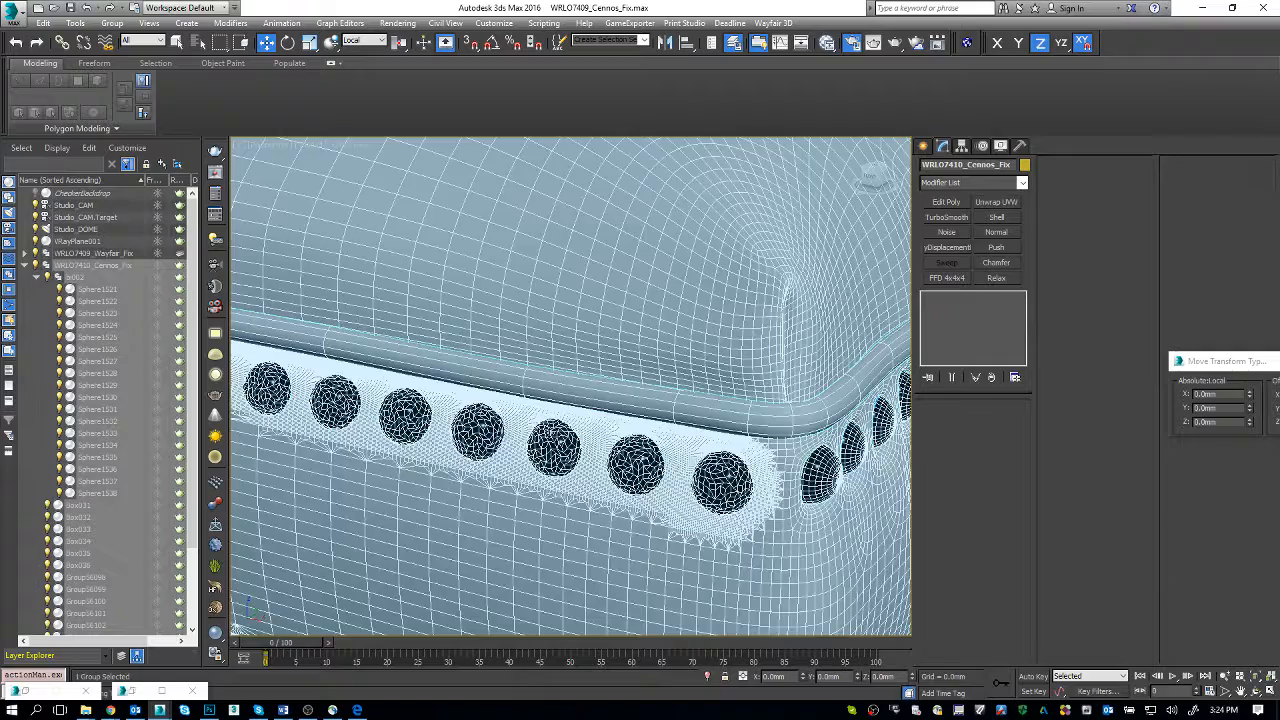
middle_click_drag(600, 450, 563, 423, "alt")
scroll(563, 423, "up", 5)
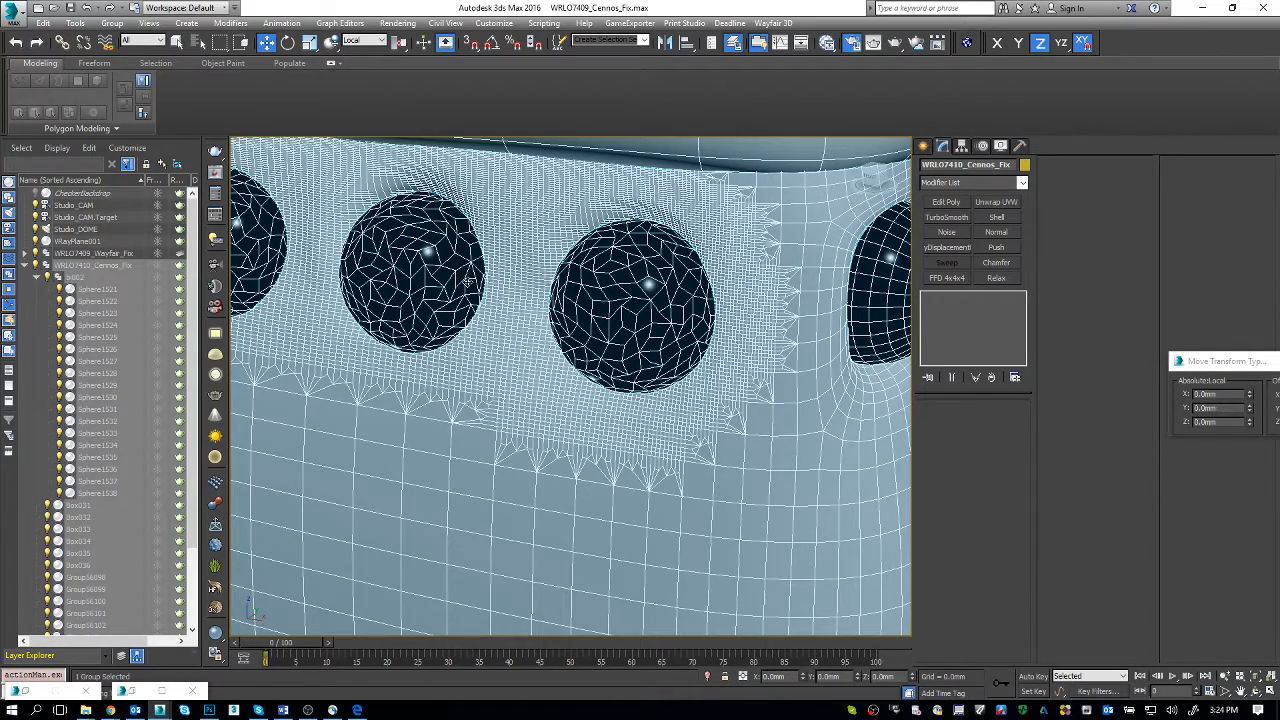
scroll(468, 281, "down", 10)
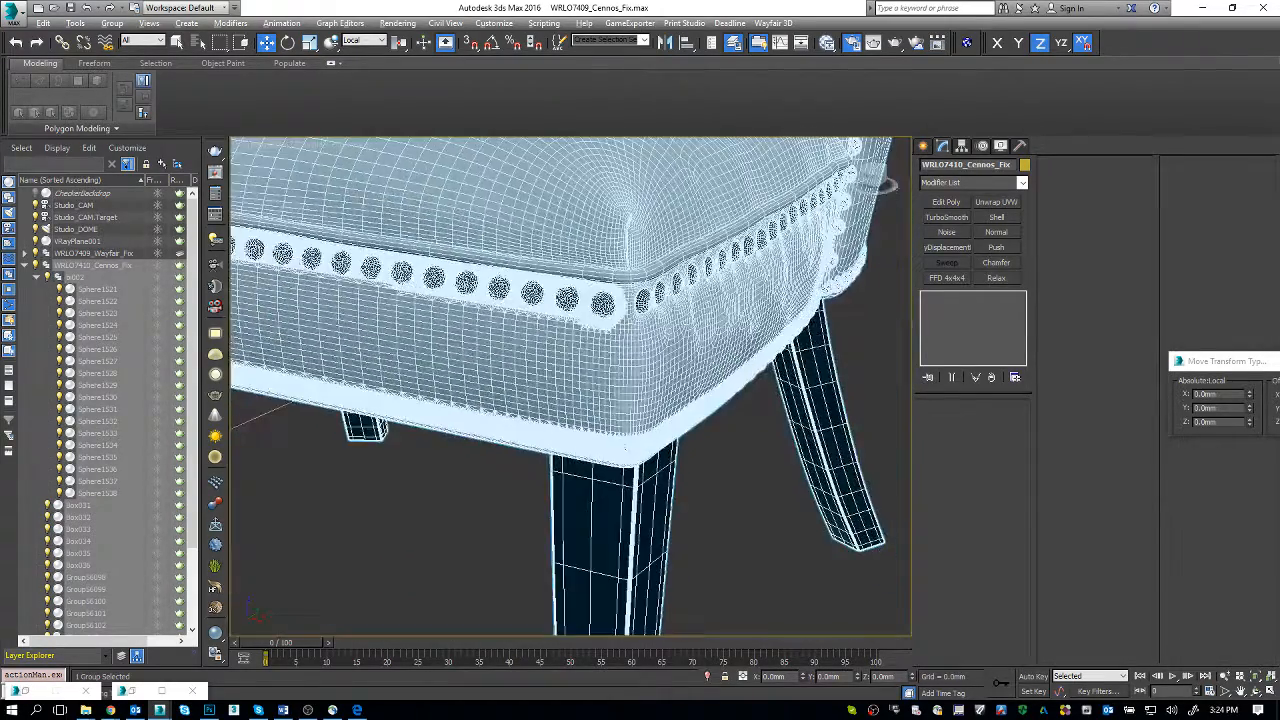
scroll(600, 302, "down", 3)
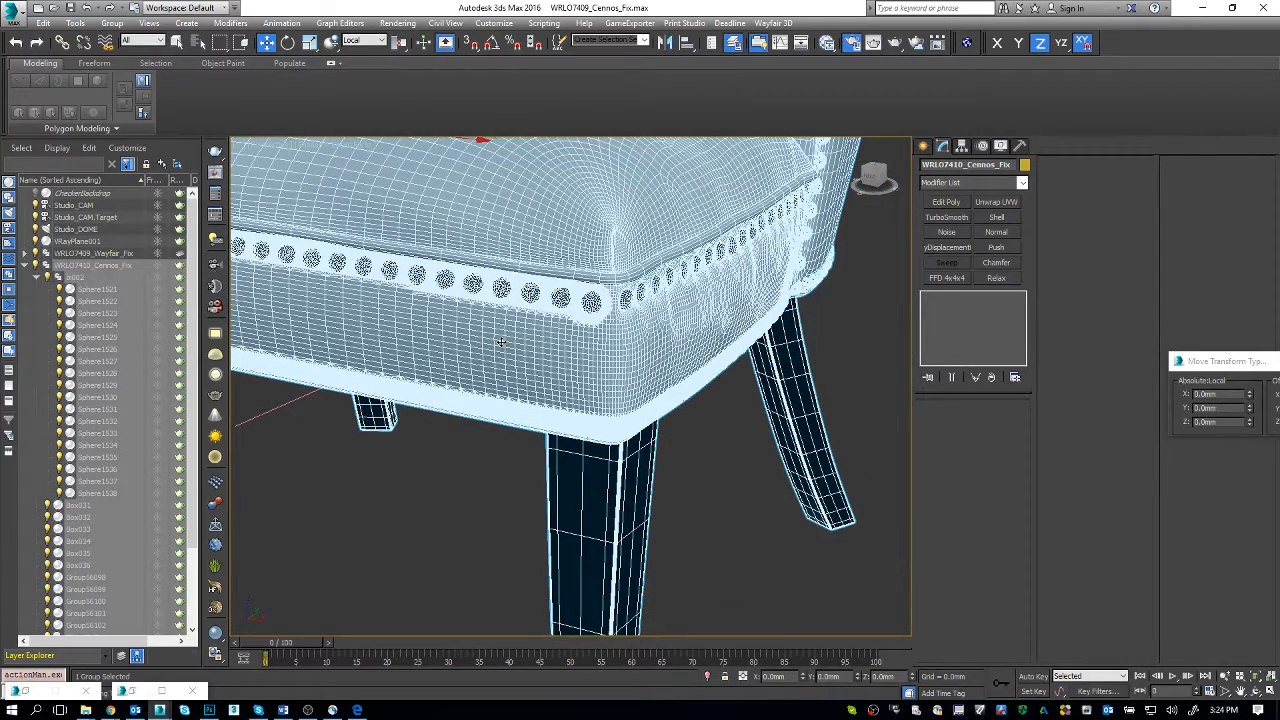
Step: Compare the Cennos chair's side seat wrinkles with and without edged faces
middle_click_drag(586, 349, 526, 336, "alt")
key("F4")
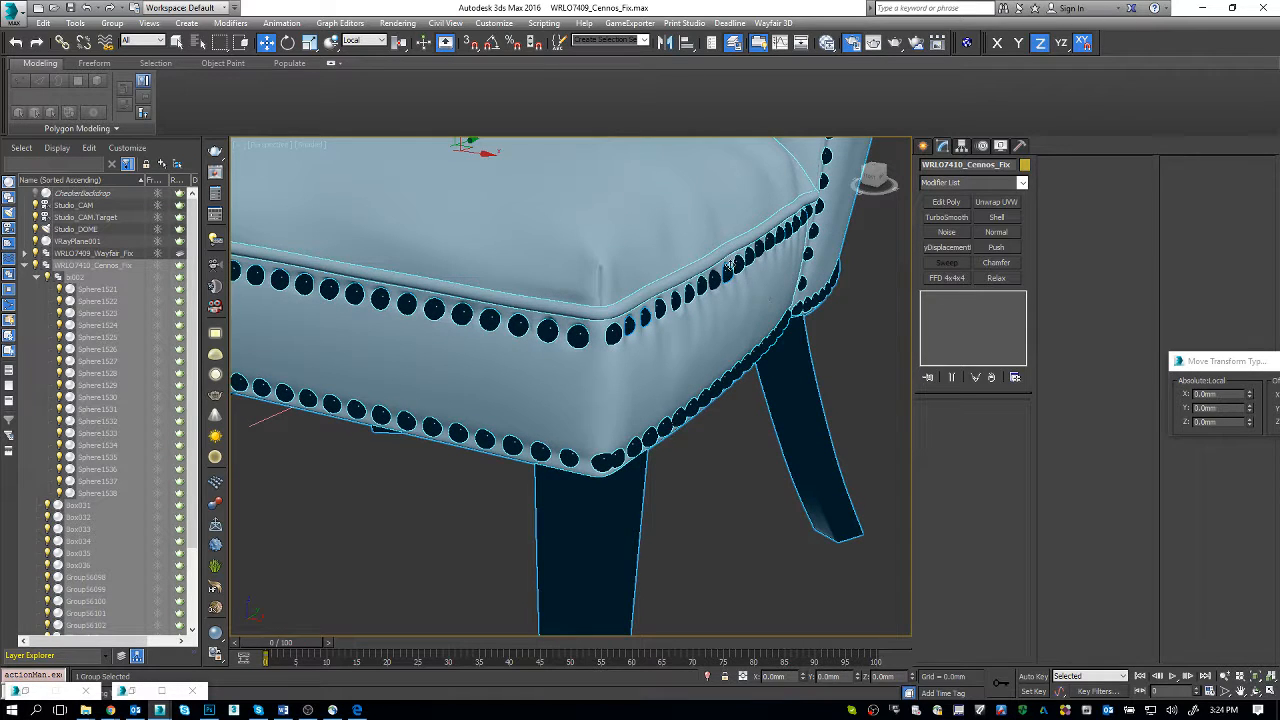
key("F4")
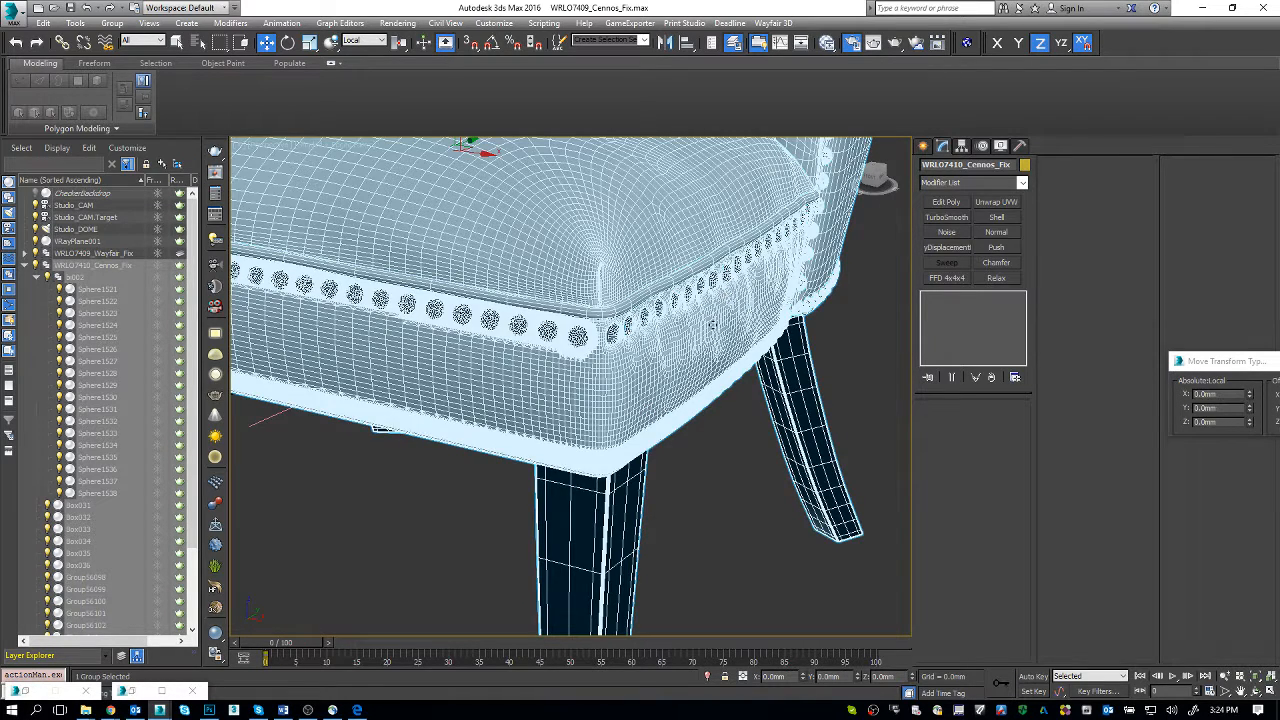
key("F4")
scroll(718, 291, "up", 3)
key("F4")
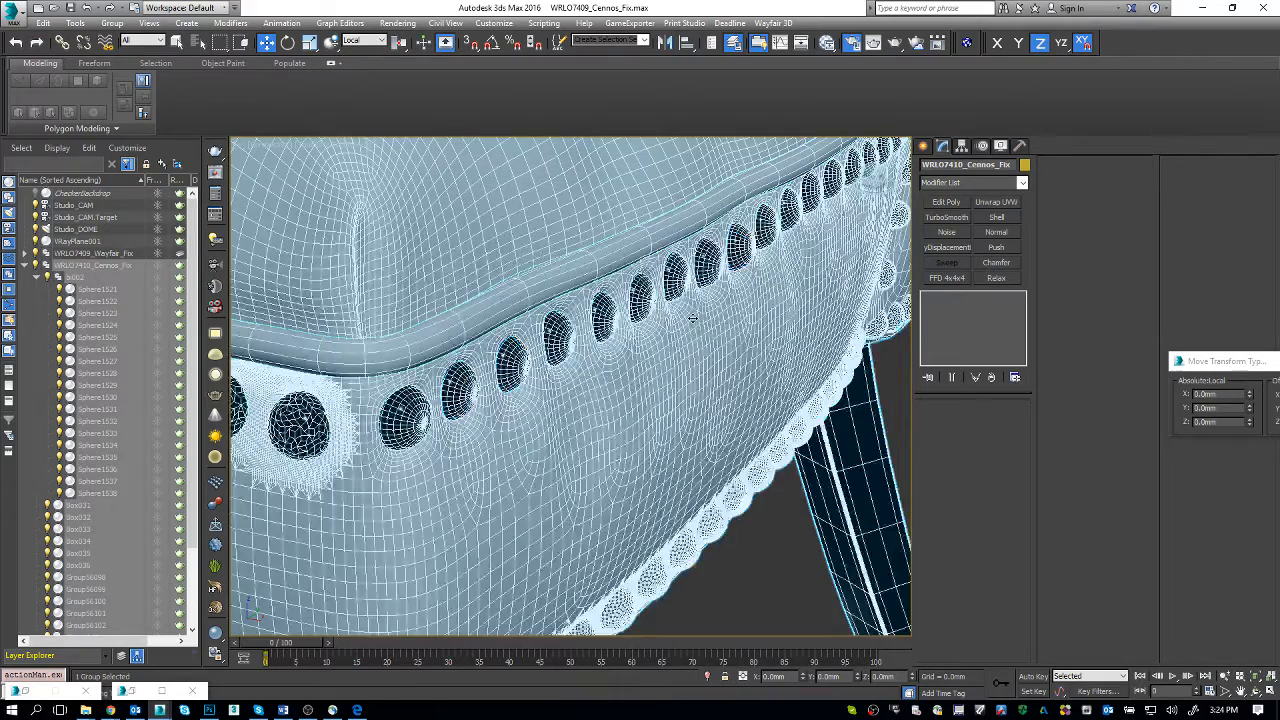
Step: Inspect the overlapping nailheads and dense mesh strip at the Cennos chair's lower front corner with edged faces toggled
mouse_move(661, 344)
middle_mouse_down()
mouse_move(702, 308)
mouse_move(714, 434)
mouse_move(711, 414)
mouse_move(708, 438)
mouse_move(609, 381)
middle_mouse_up()
key("F4")
key("F4")
key("F4")
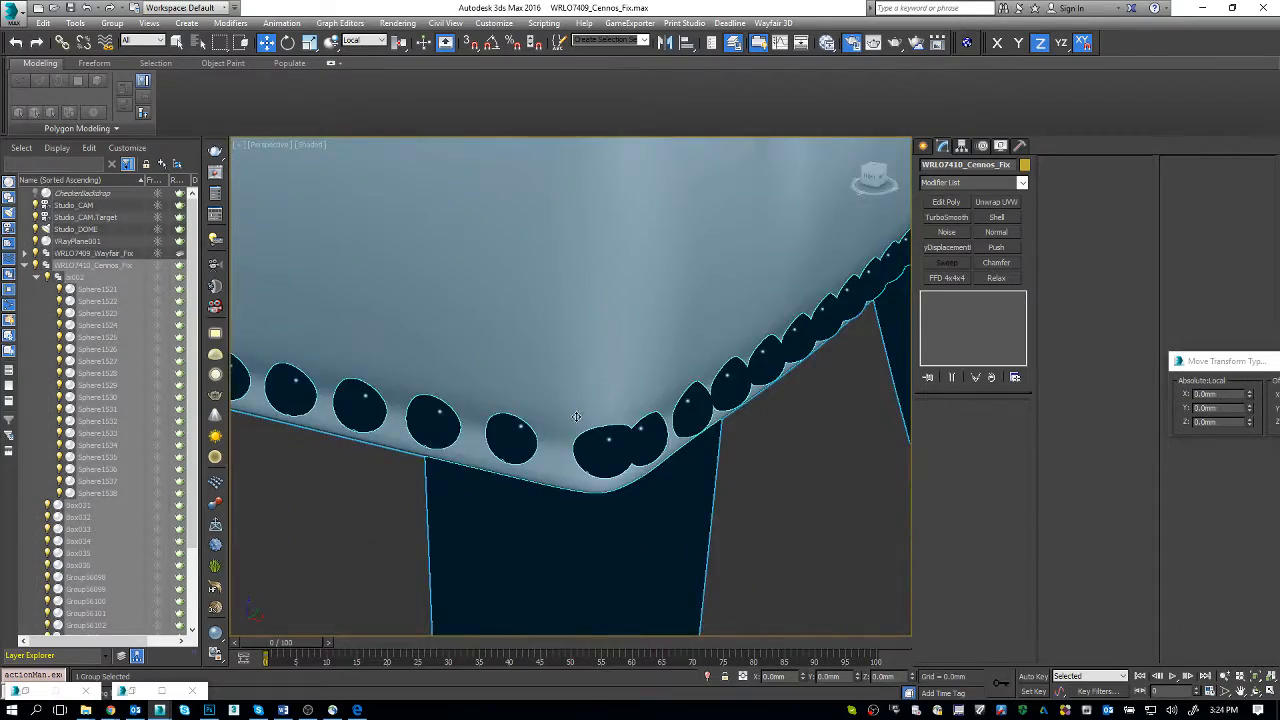
key("F4")
scroll(568, 425, "up", 2)
scroll(568, 425, "down", 2)
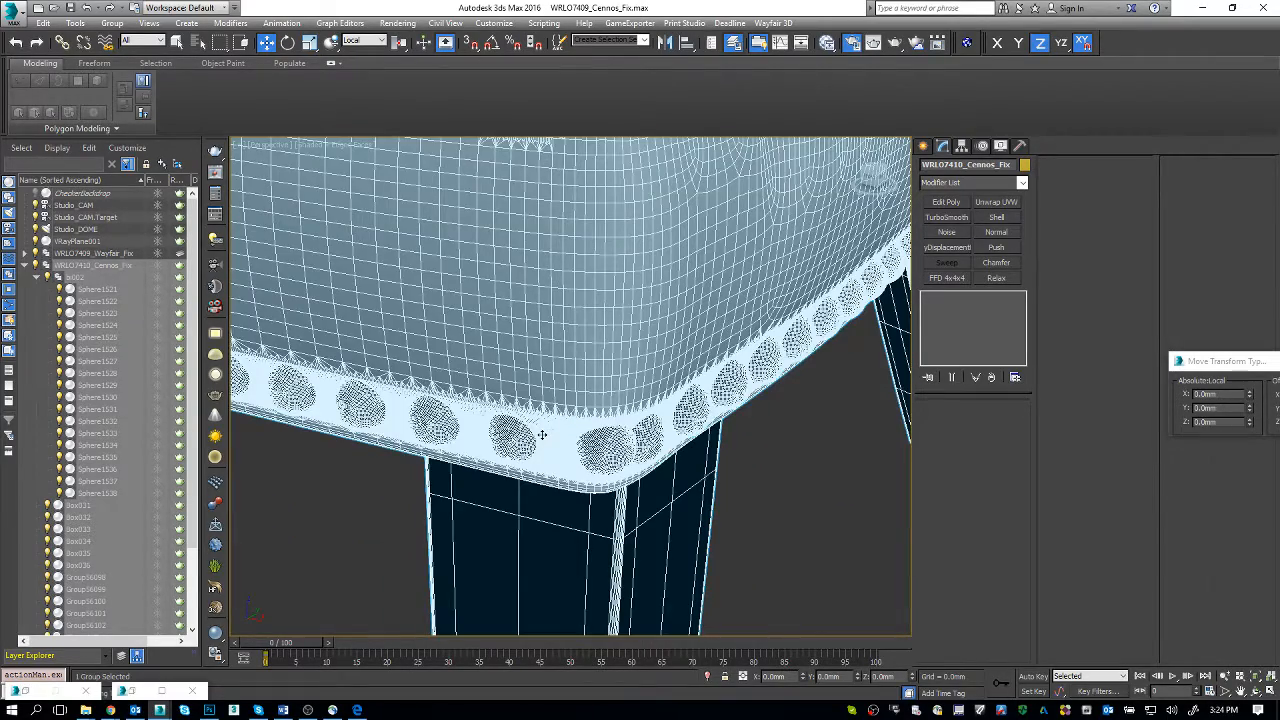
scroll(427, 413, "up", 5)
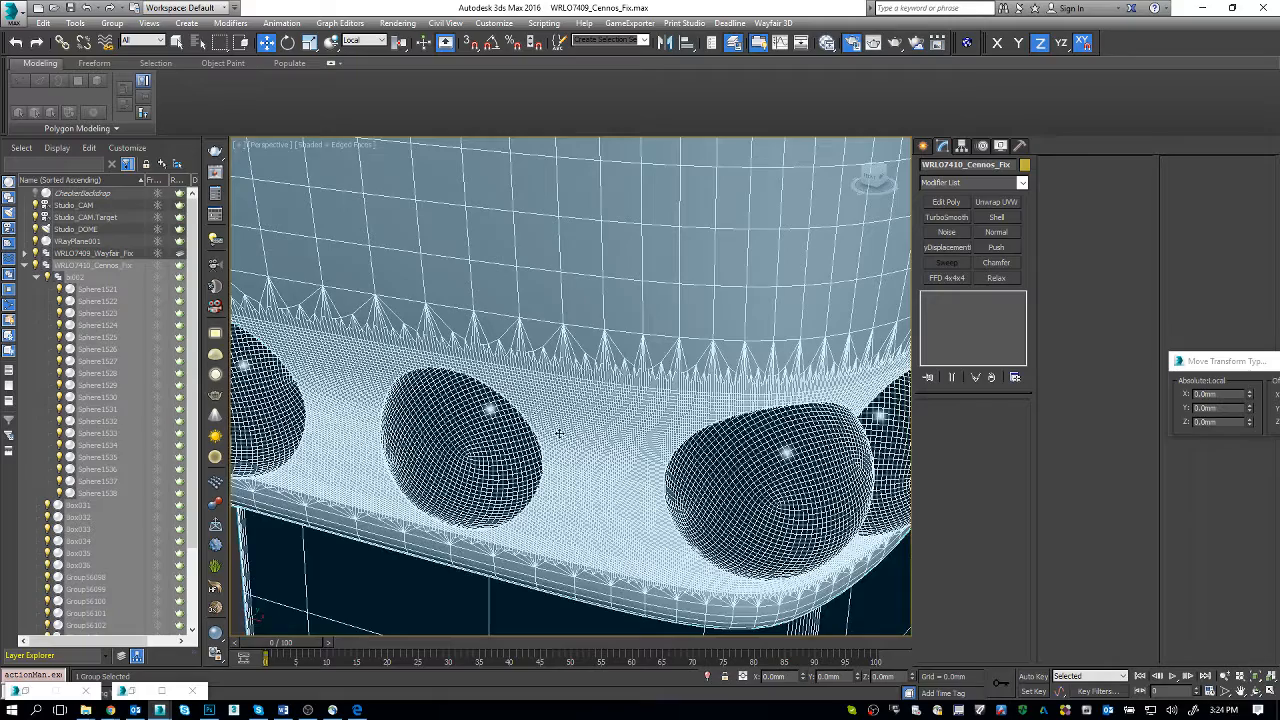
Step: Check the lower corner nailheads of the Cennos chair in wireframe display
key("F3")
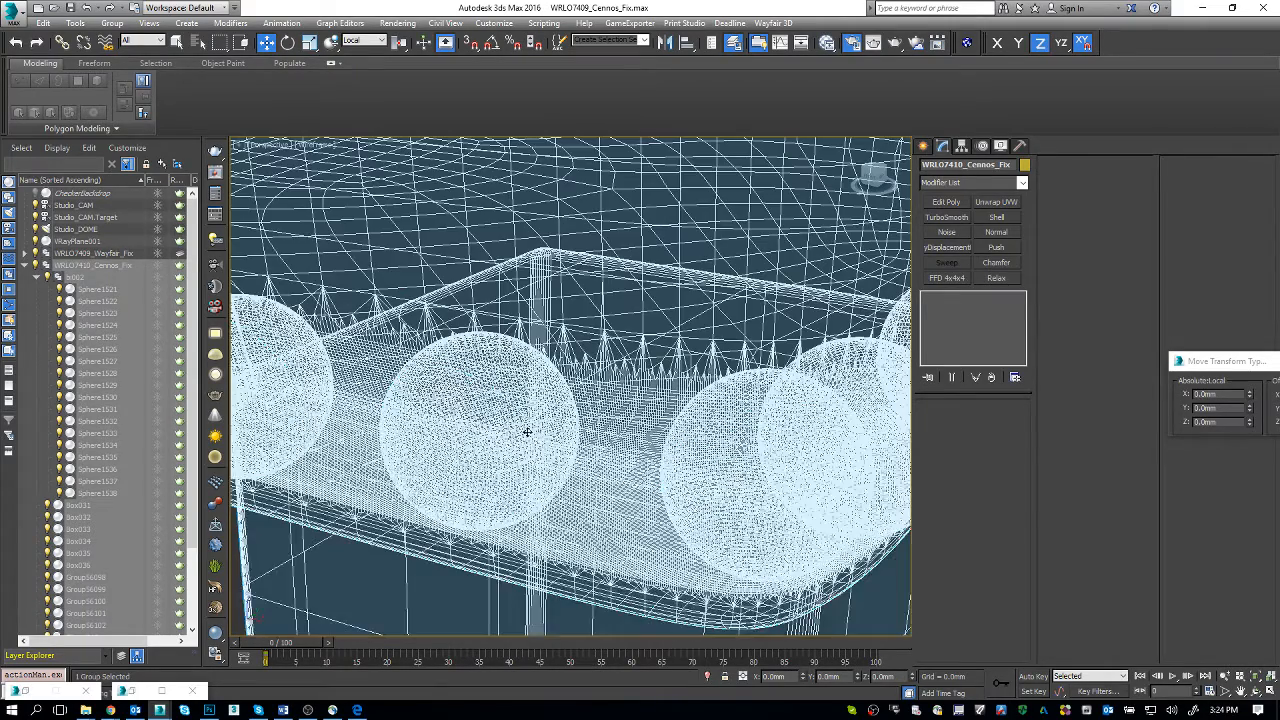
key("F3")
key("F3")
left_click(515, 365)
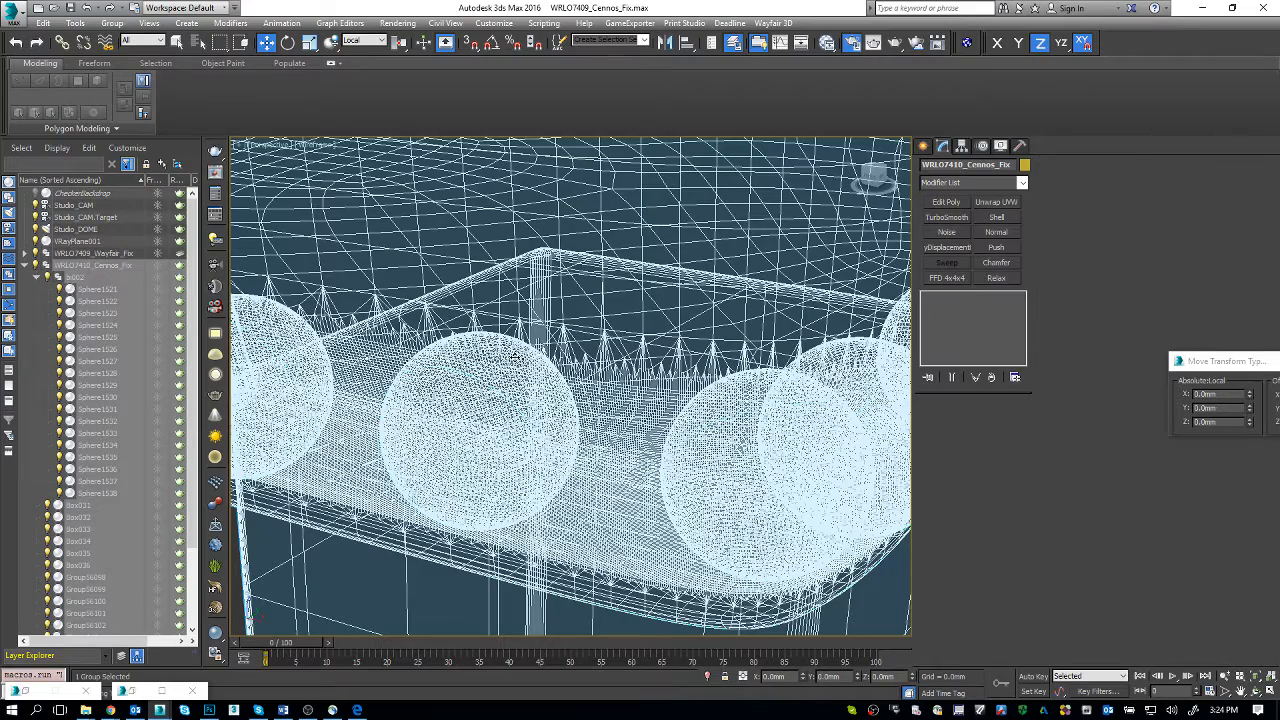
Step: Open the Cennos chair group recursively and select the nailhead mesh along its lower front trim
left_click(115, 23)
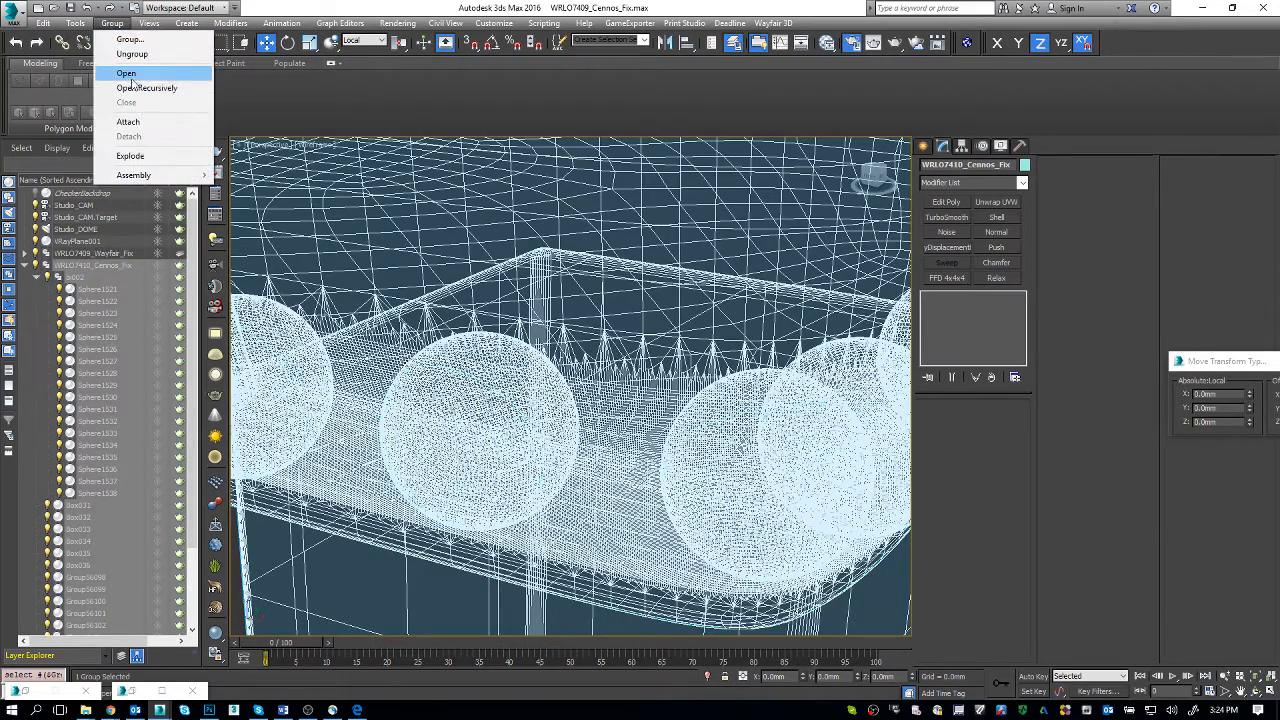
left_click(145, 87)
left_click(445, 433)
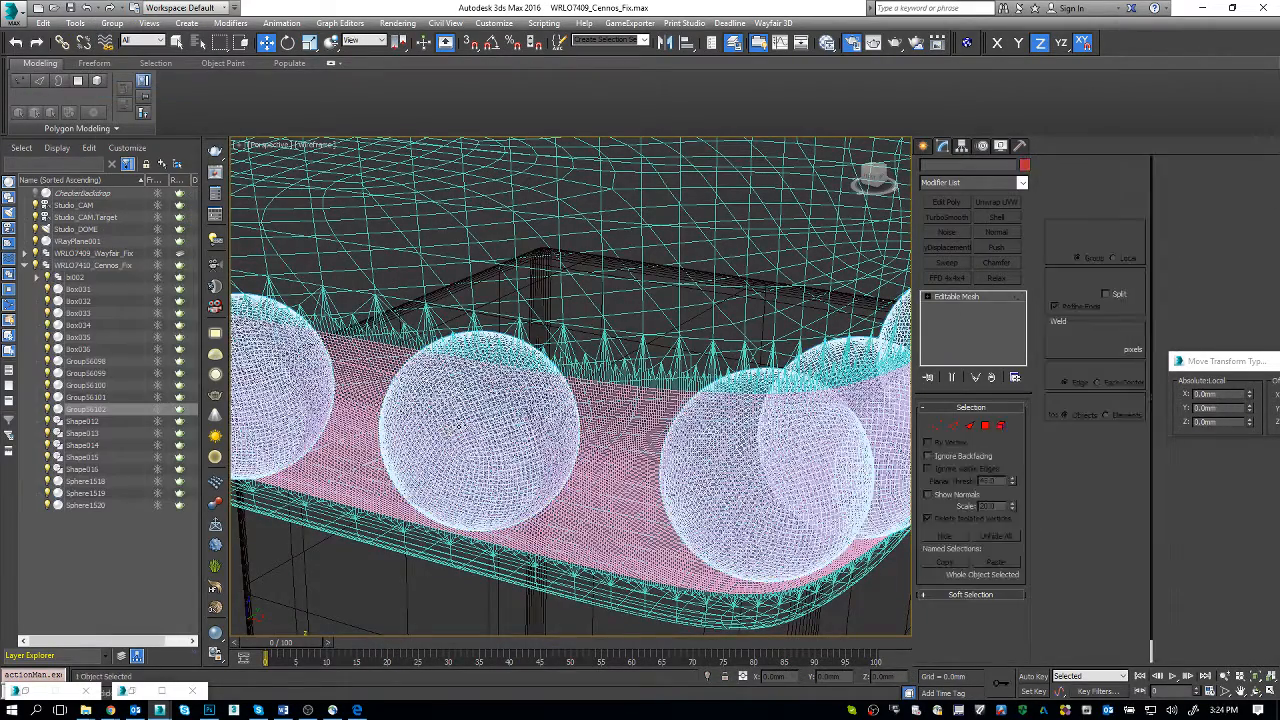
Step: Select one nailhead beside the lower front corner as an element and view it in shaded display with edged faces
key("1")
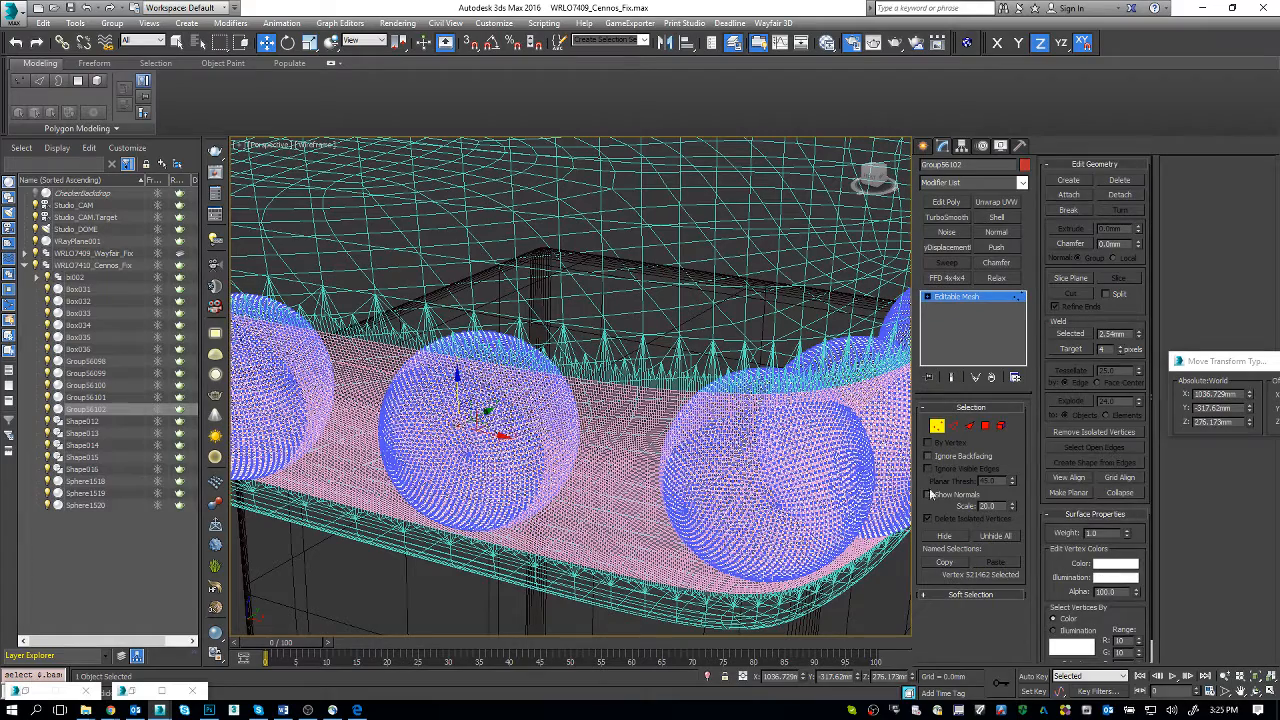
left_click(1001, 426)
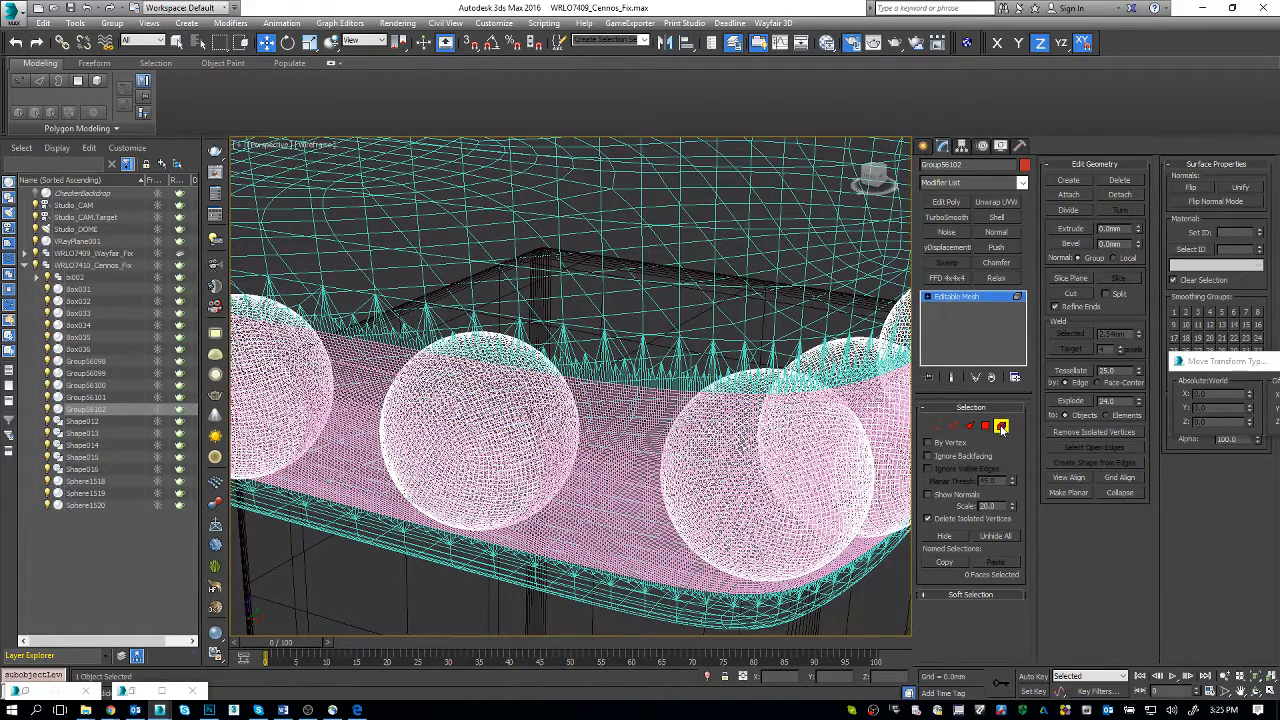
left_click(490, 442)
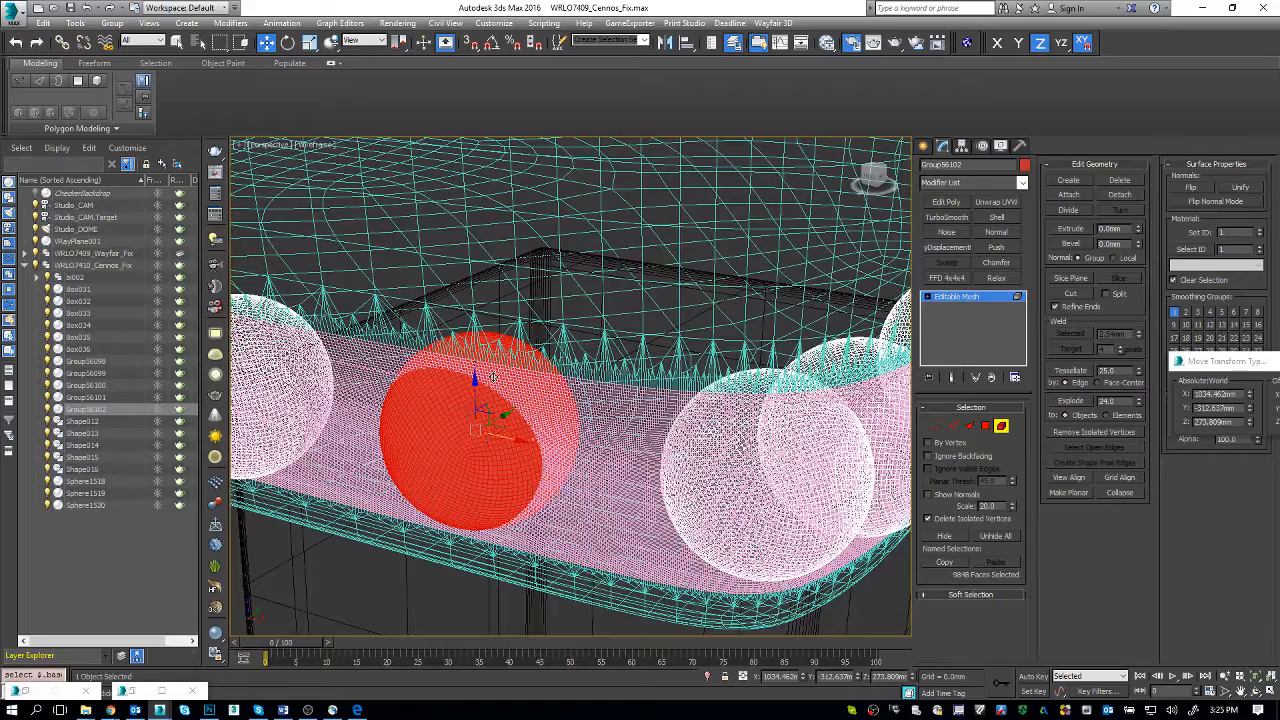
scroll(492, 378, "up", 1)
key("F3")
scroll(498, 380, "down", 5)
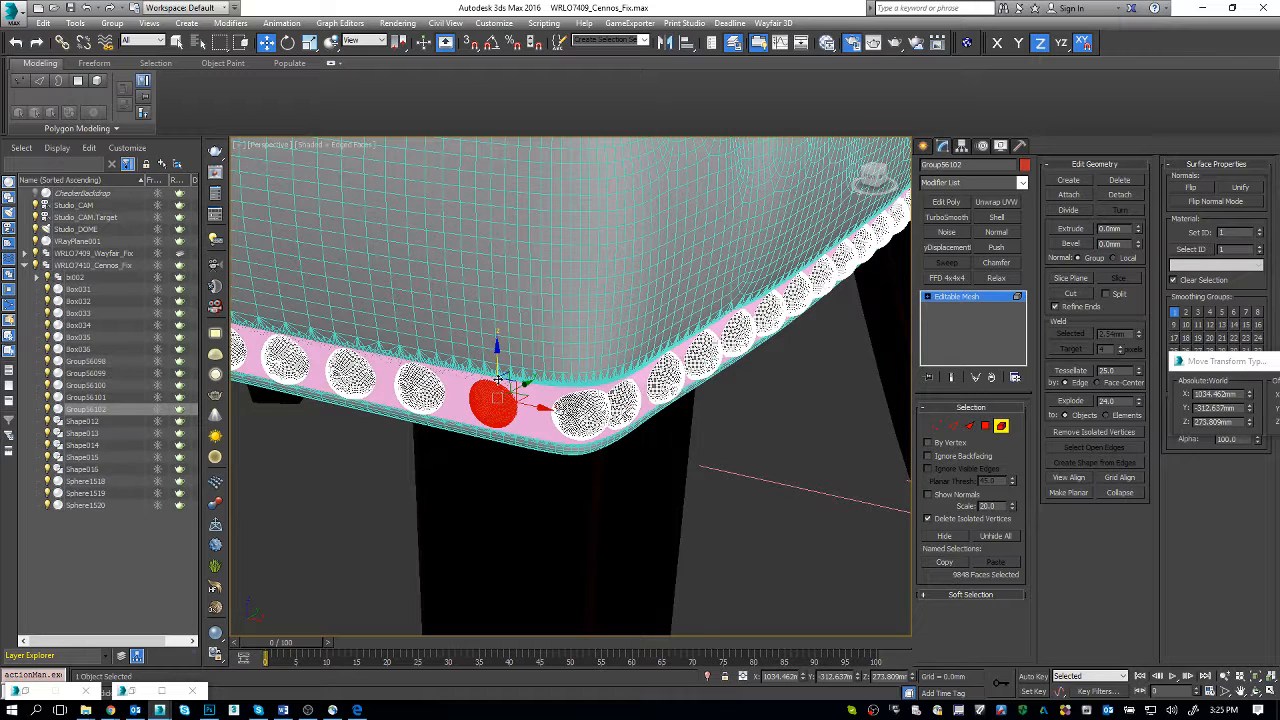
Step: Bring up the V-Ray frame buffer render of both chairs and place it below the Cennos corner nailheads for comparison
key("alt+Tab")
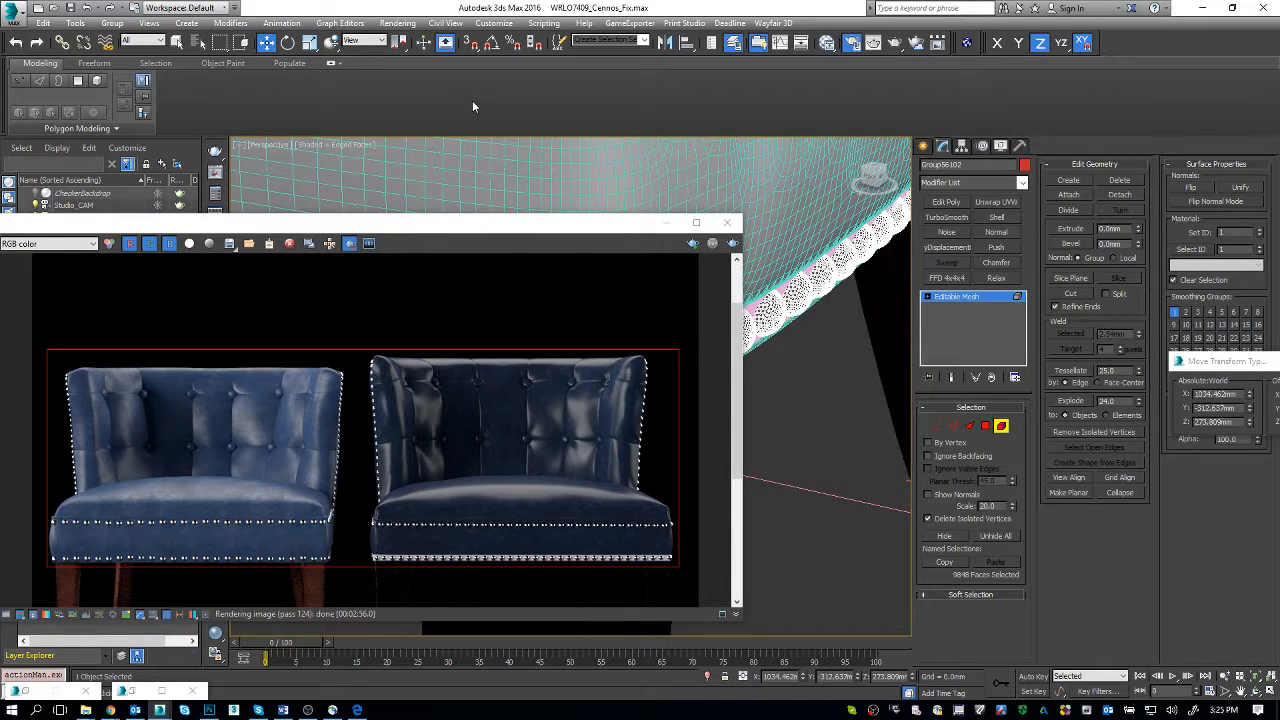
left_click_drag(507, 238, 595, 374)
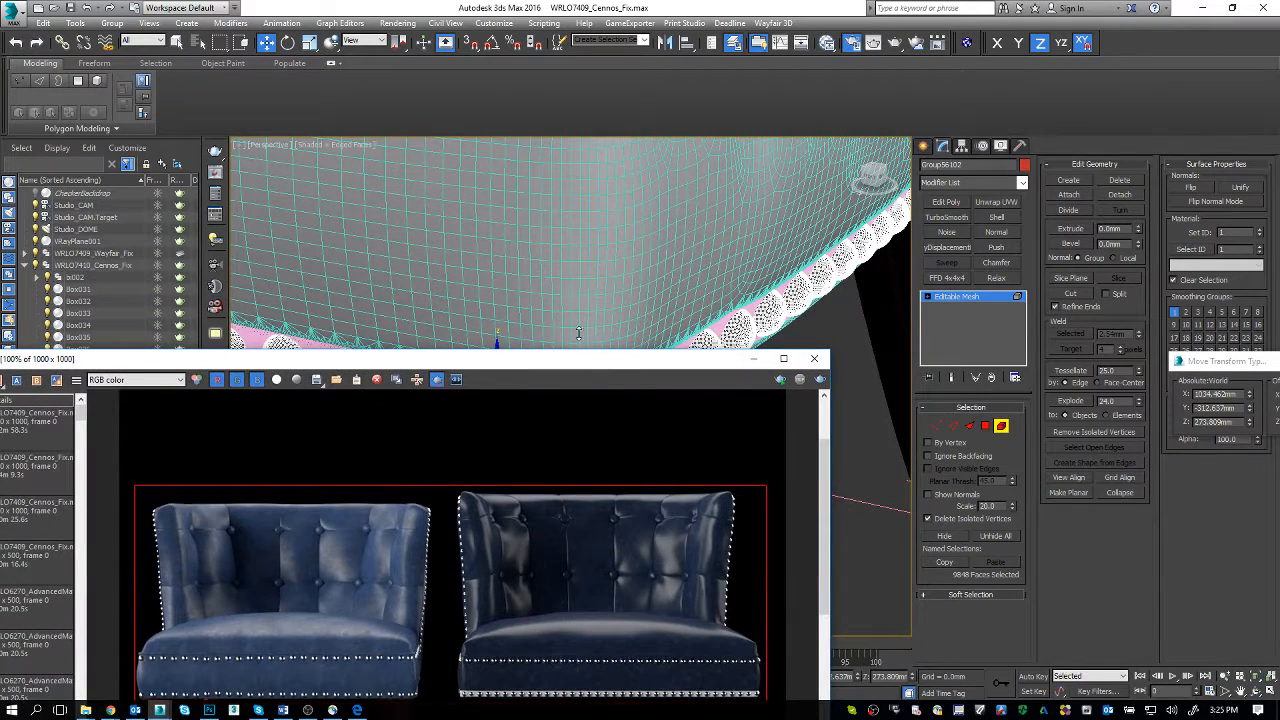
scroll(538, 254, "up", 3)
scroll(538, 254, "down", 3)
key("alt+Tab")
key("alt+Tab")
key("alt+Tab")
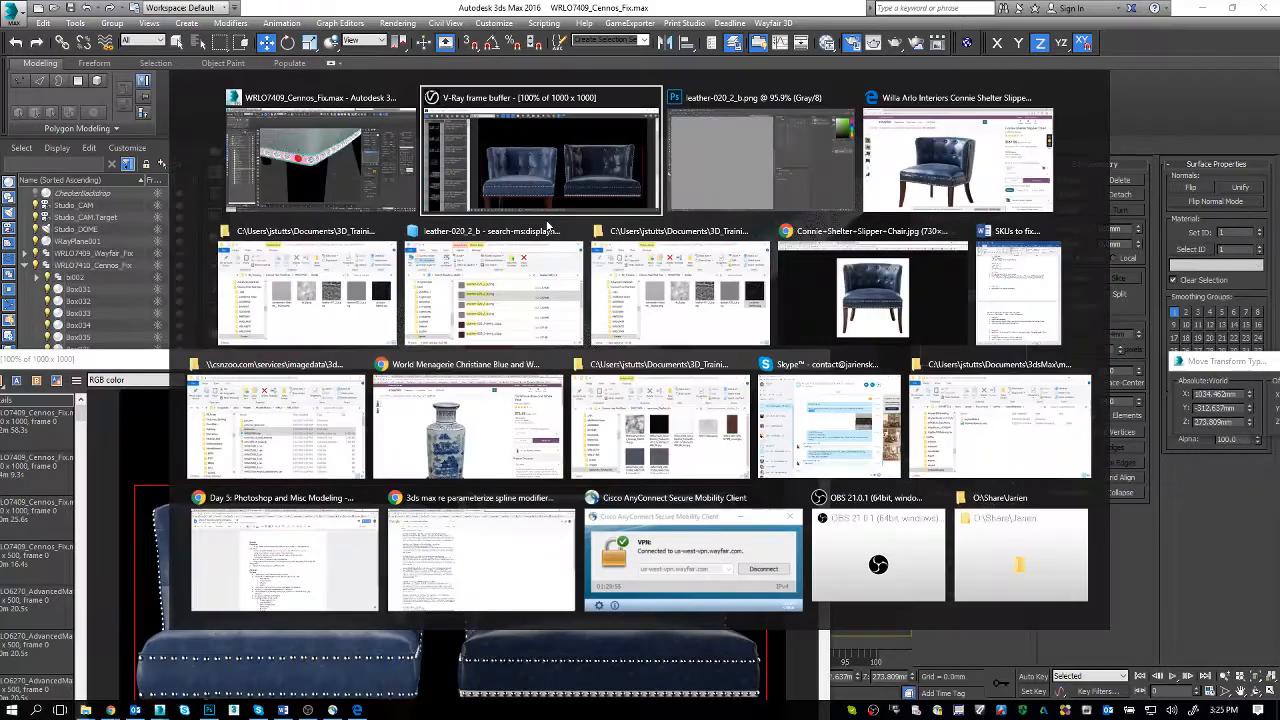
key("alt+Tab")
key("alt+Tab")
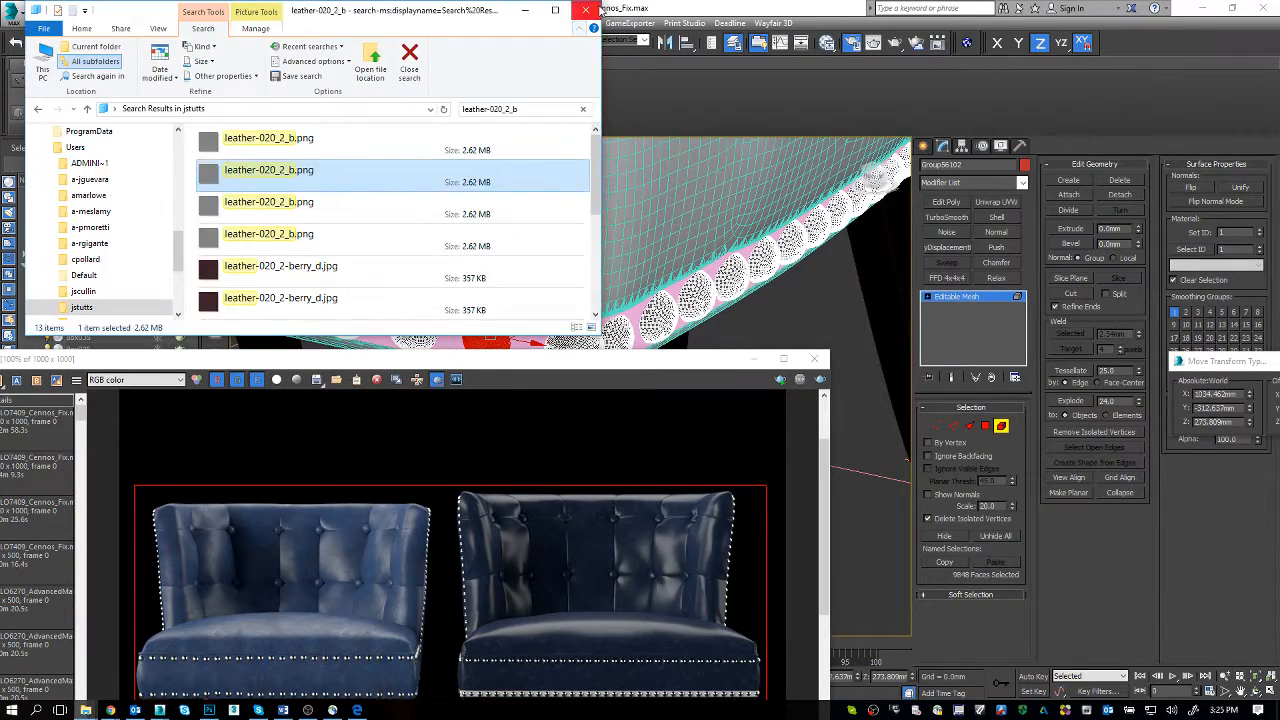
left_click(597, 9)
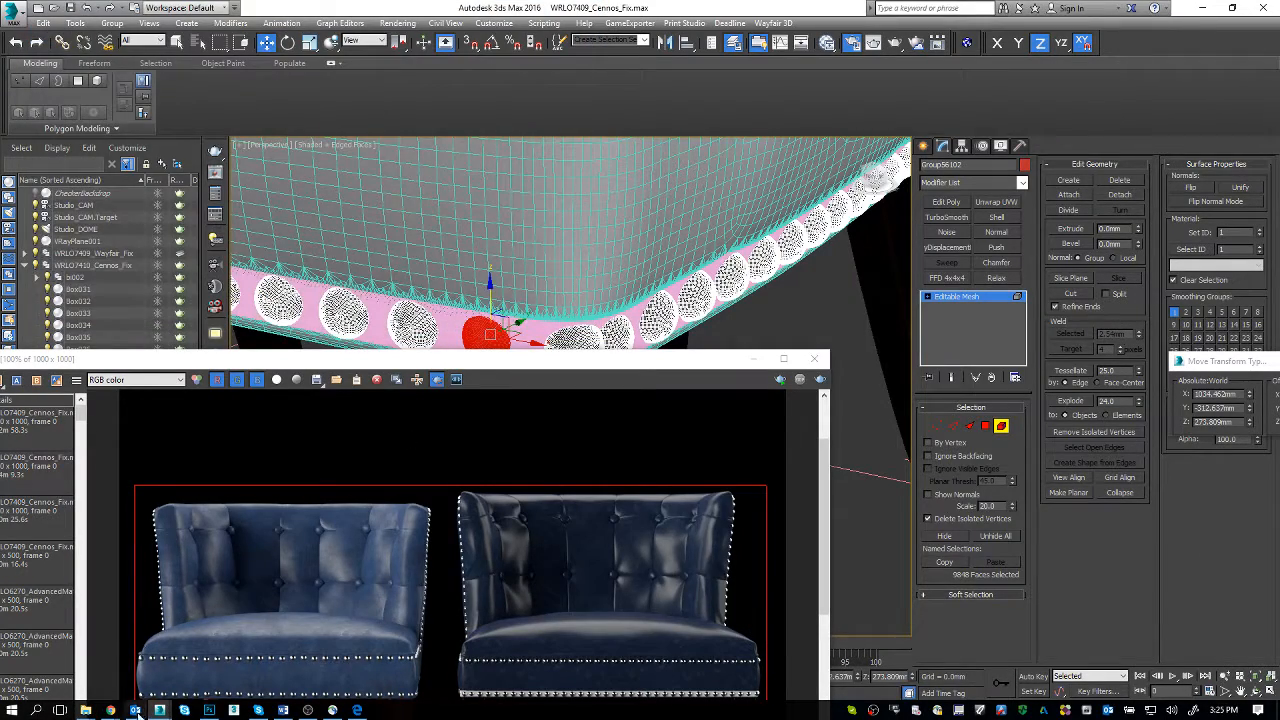
Step: Switch to the Chrome window with the spline modifier search and close its search and sofa reference tabs
mouse_move(113, 712)
left_click(510, 655)
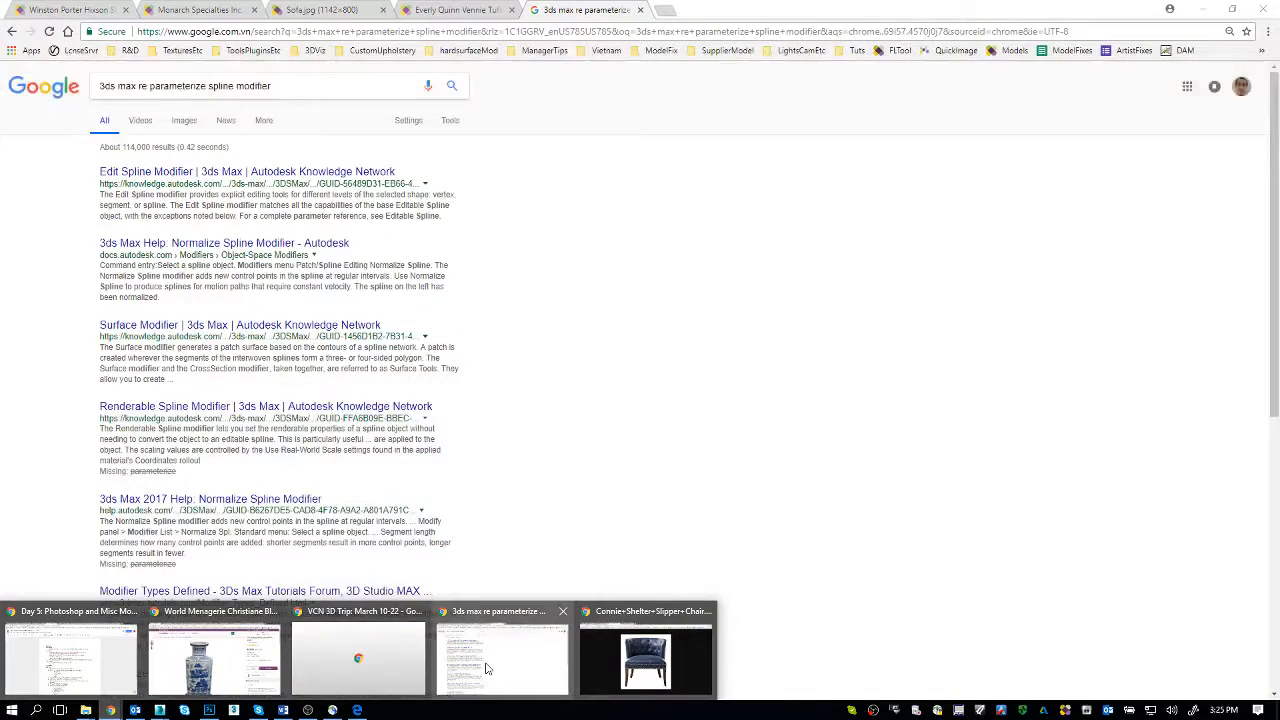
left_click(669, 403)
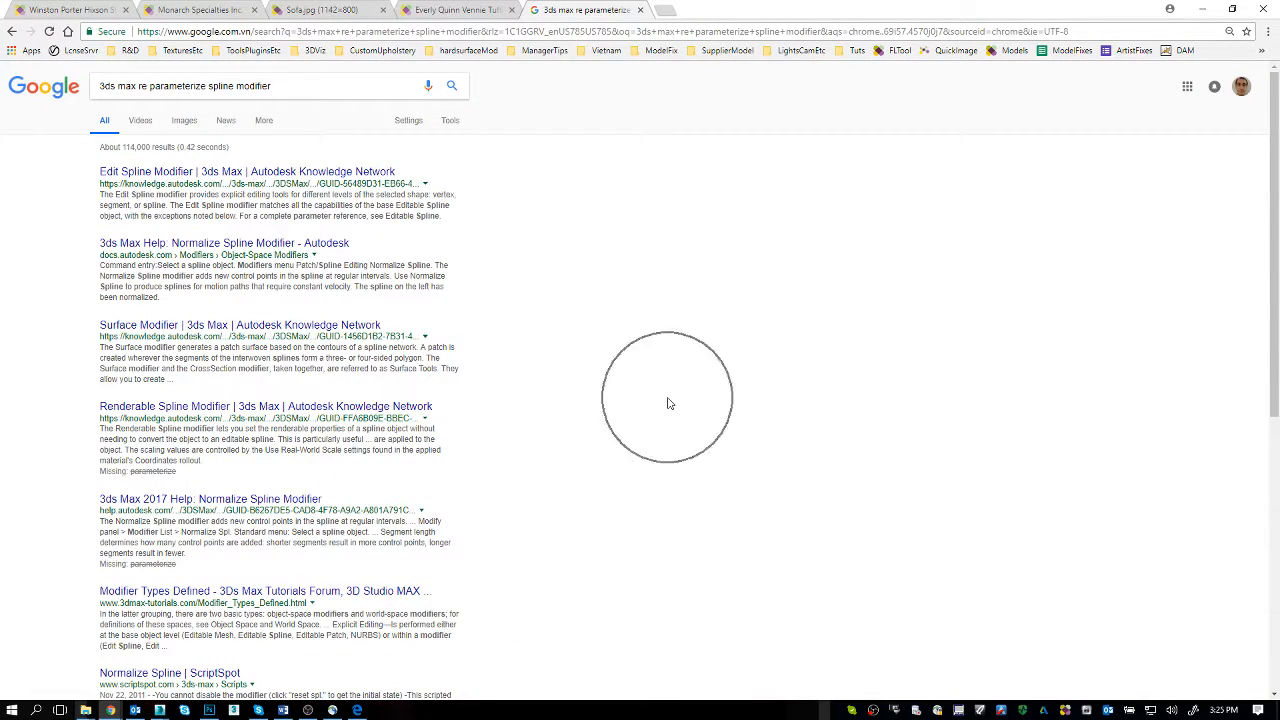
key("ctrl+w")
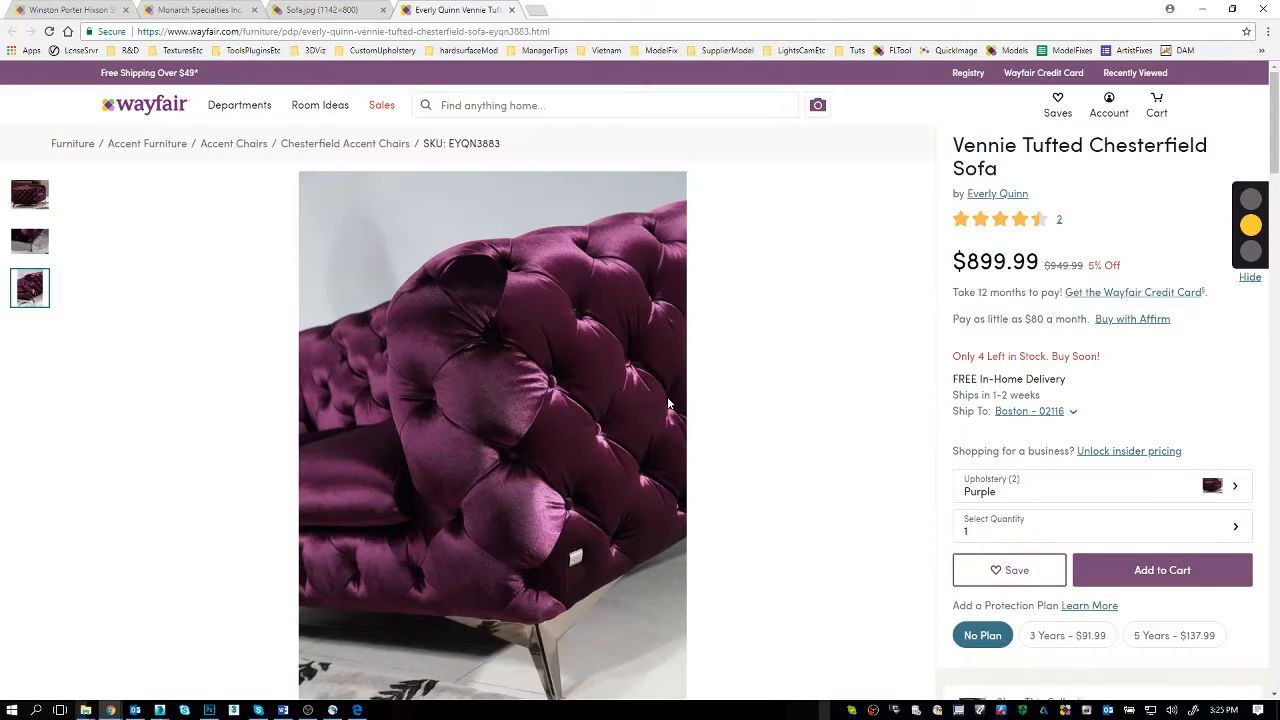
key("ctrl+w")
key("ctrl+w")
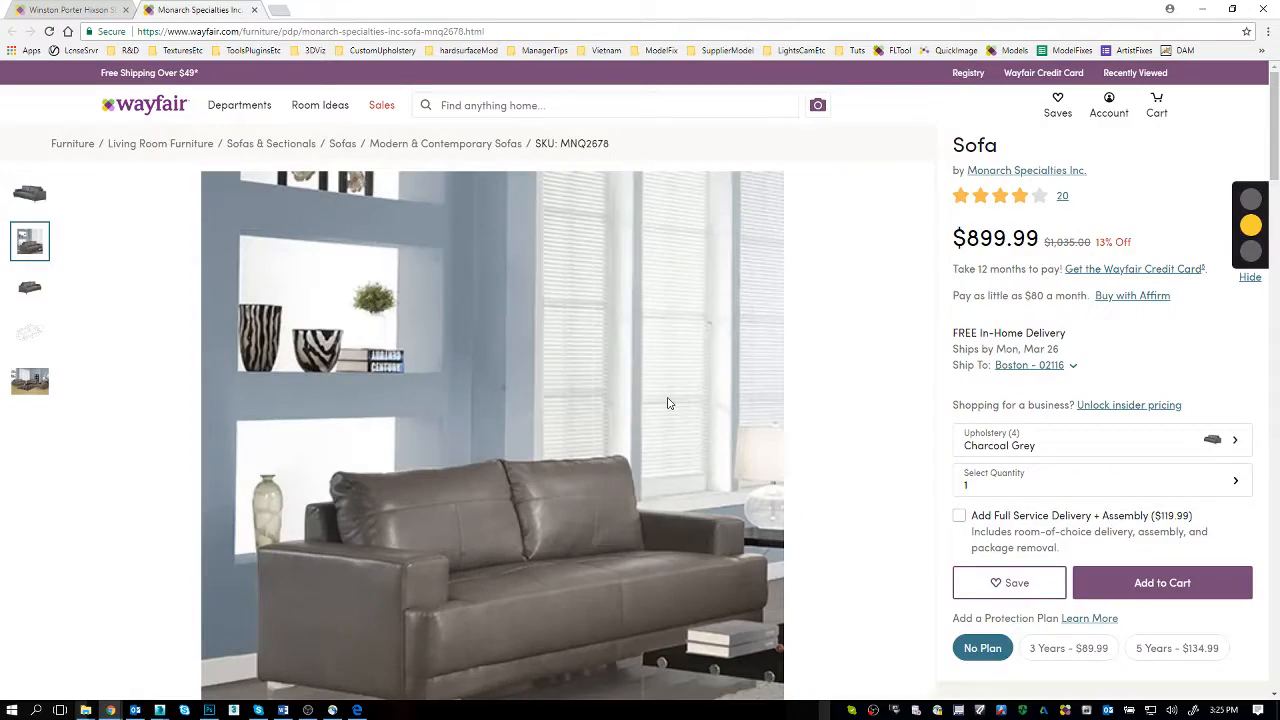
key("ctrl+w")
key("ctrl+w")
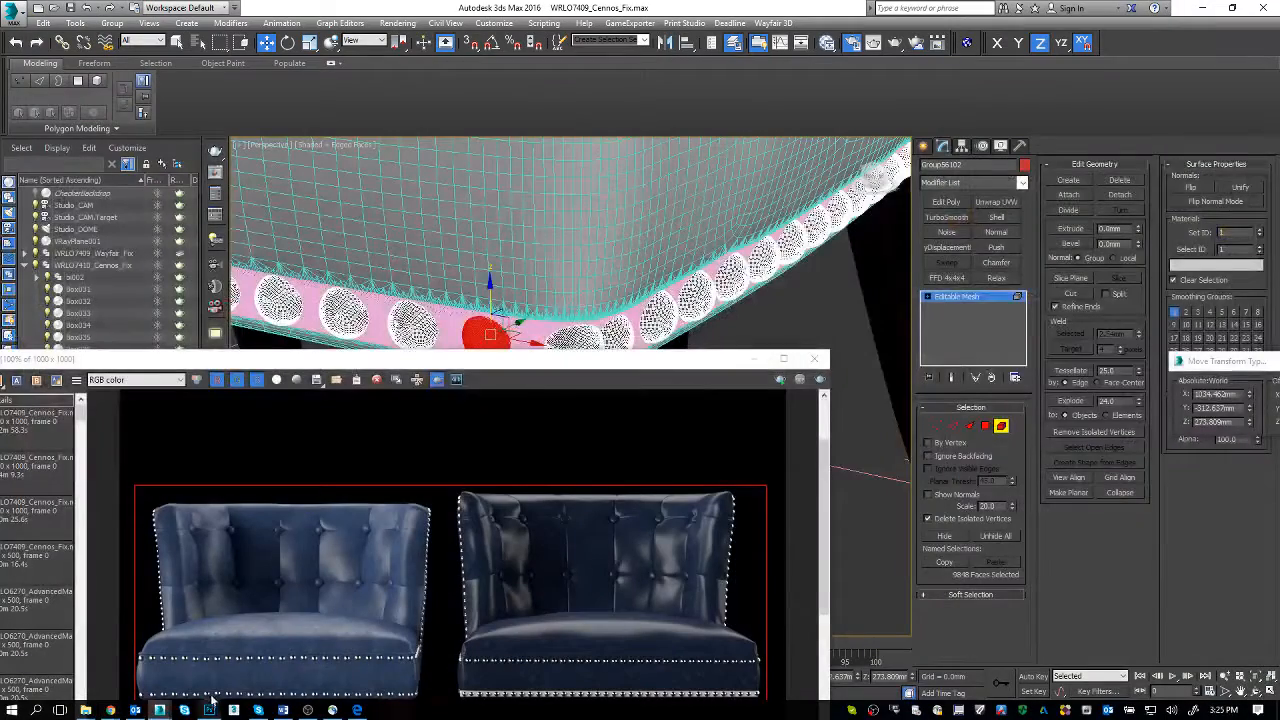
Step: Find the Adding Variation on Cushion Piping document in Chrome and read through to its Rules to Keep in Mind
mouse_move(113, 711)
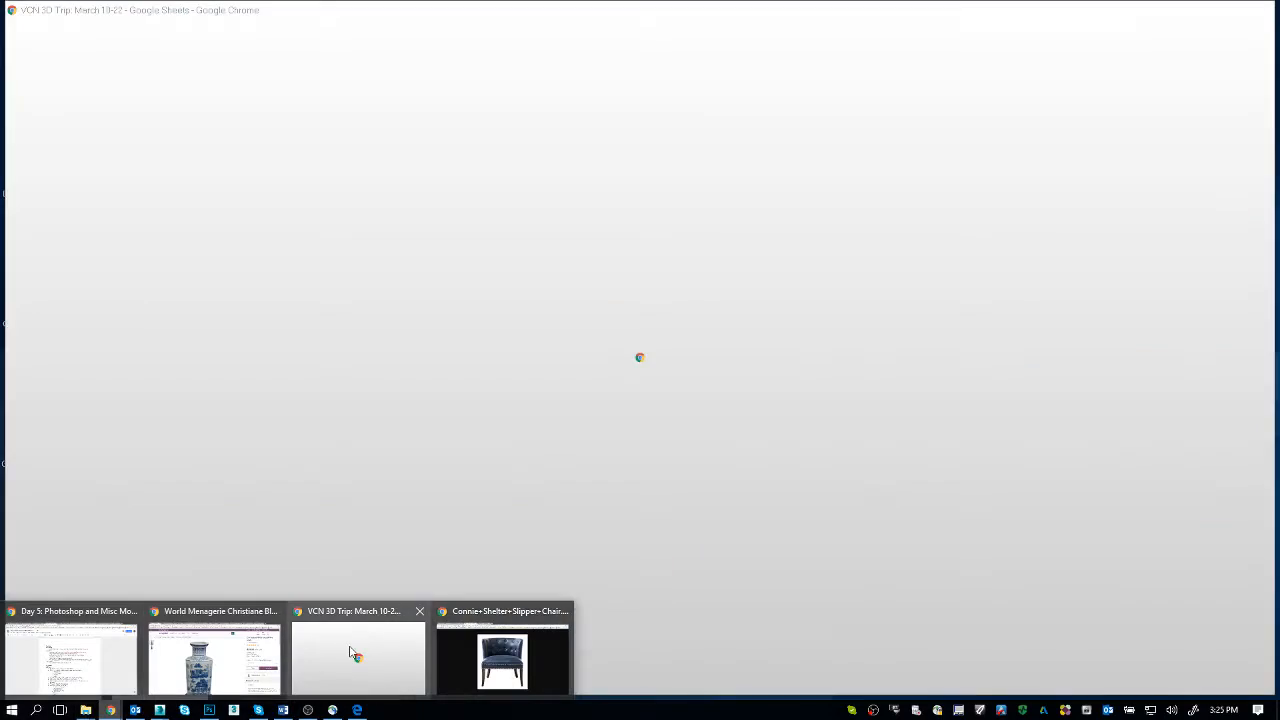
left_click(352, 654)
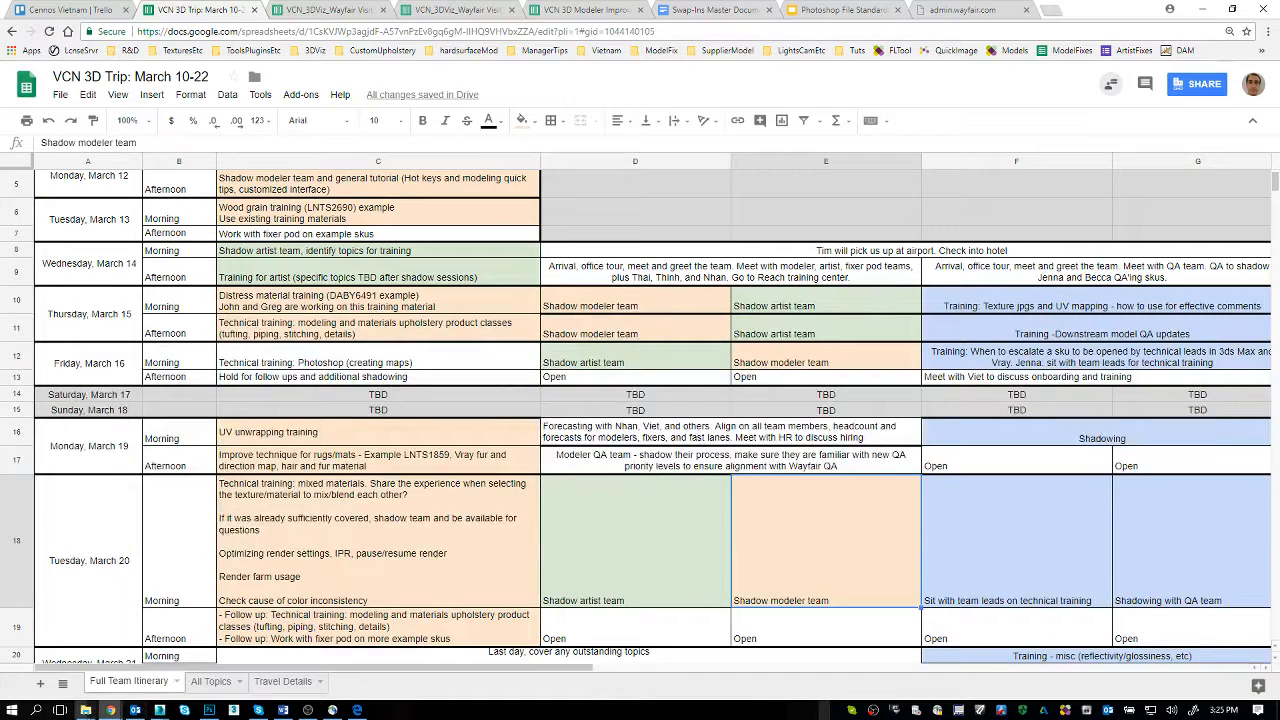
mouse_move(110, 708)
left_click(101, 677)
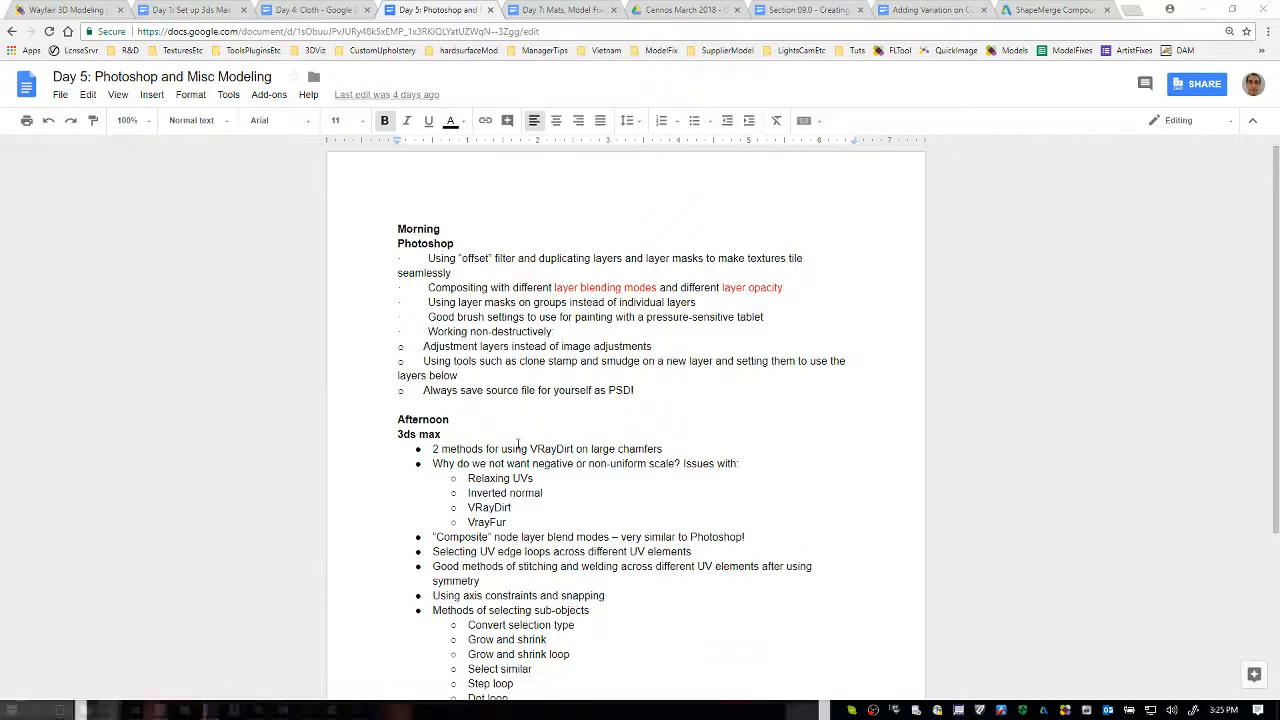
left_click(940, 8)
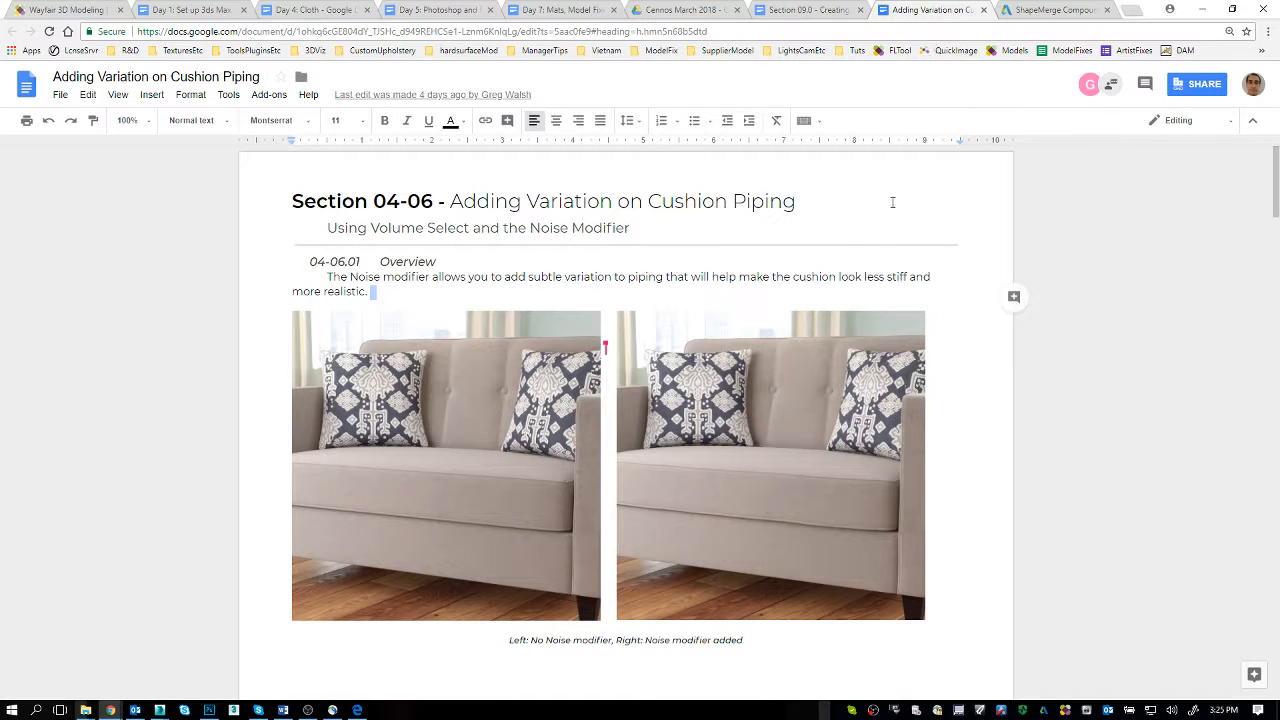
scroll(808, 268, "down", 3)
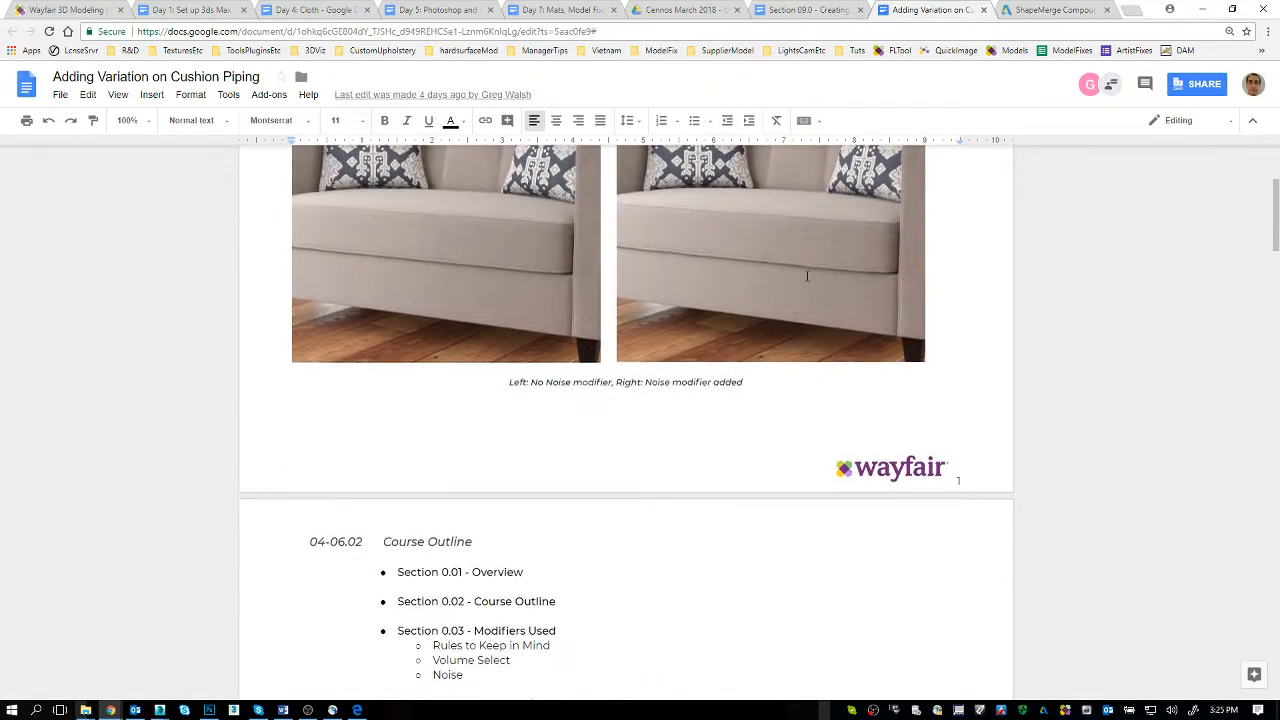
scroll(807, 276, "down", 3)
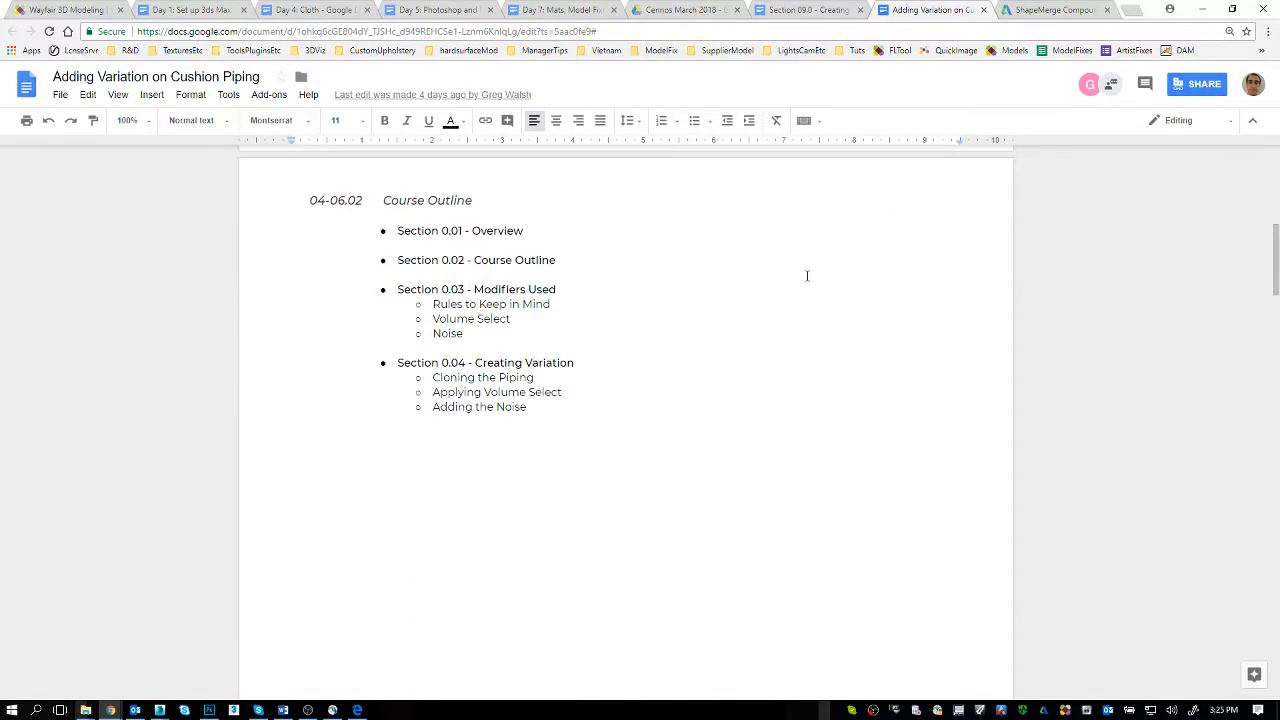
scroll(807, 276, "down", 3)
scroll(807, 276, "down", 3)
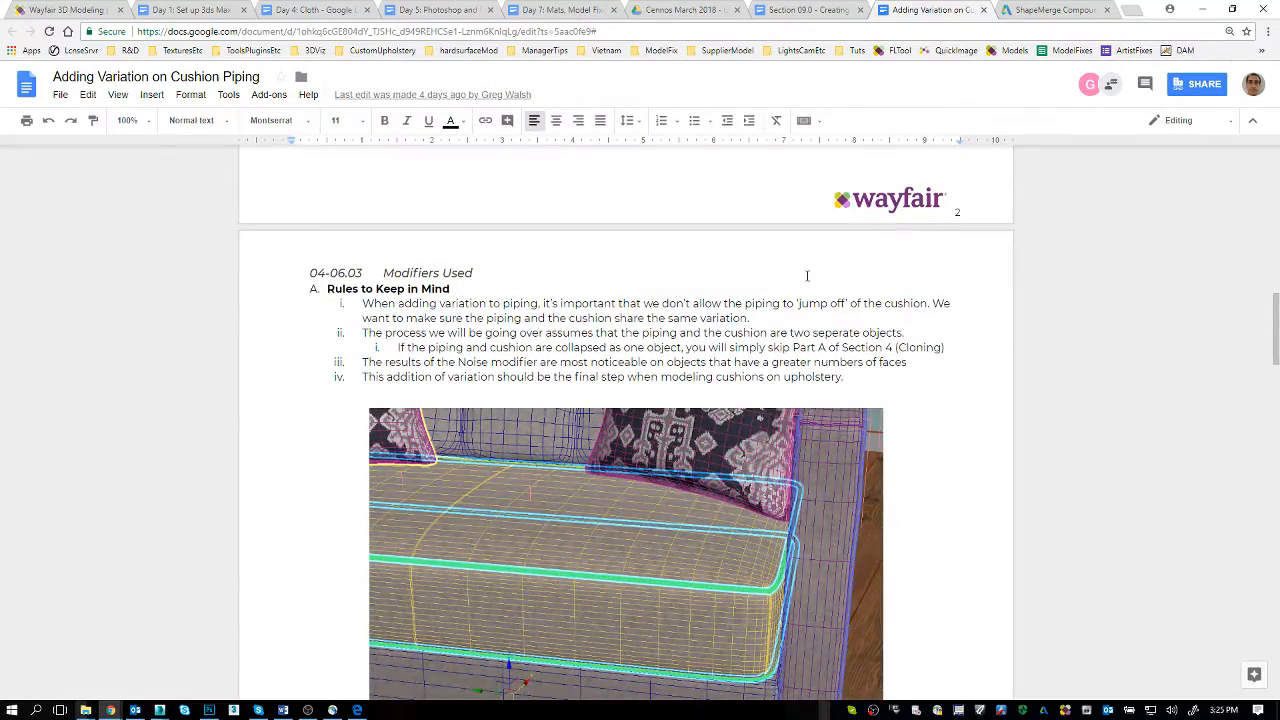
scroll(807, 276, "down", 1)
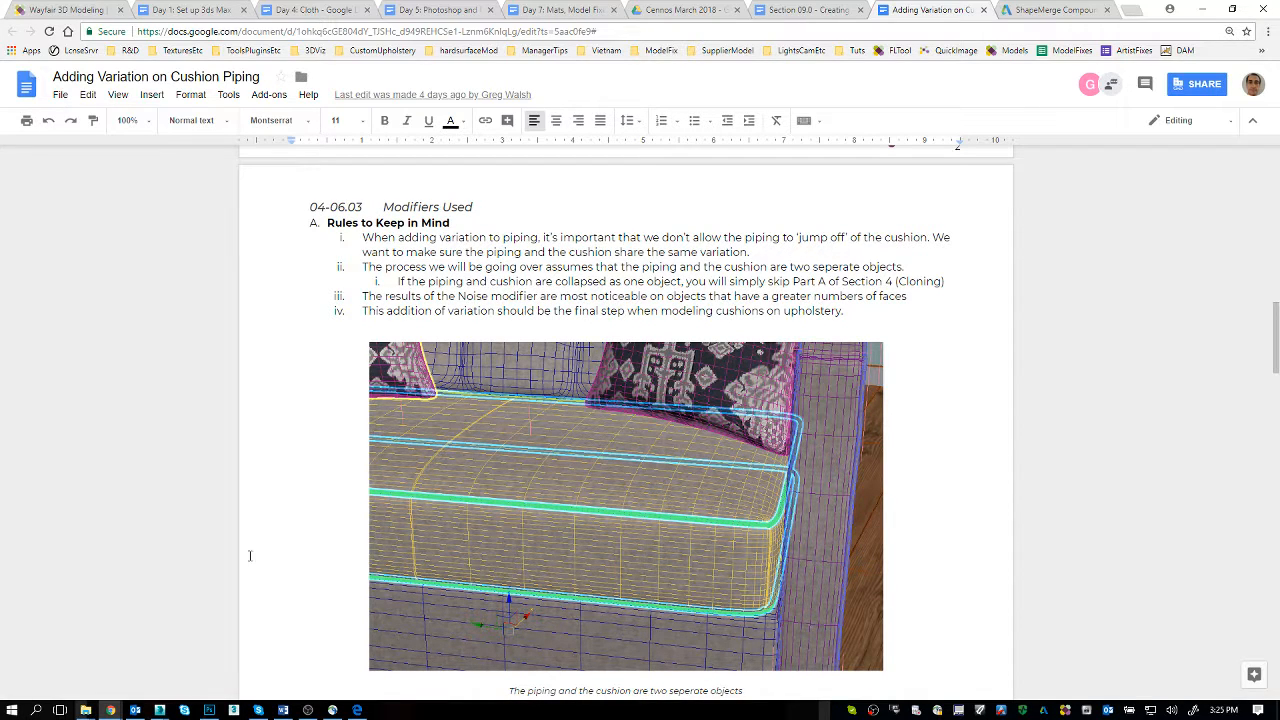
Step: Return to 3ds Max, move the V-Ray frame buffer clear of the Cennos corner nailheads, and leave Element selection
mouse_move(160, 709)
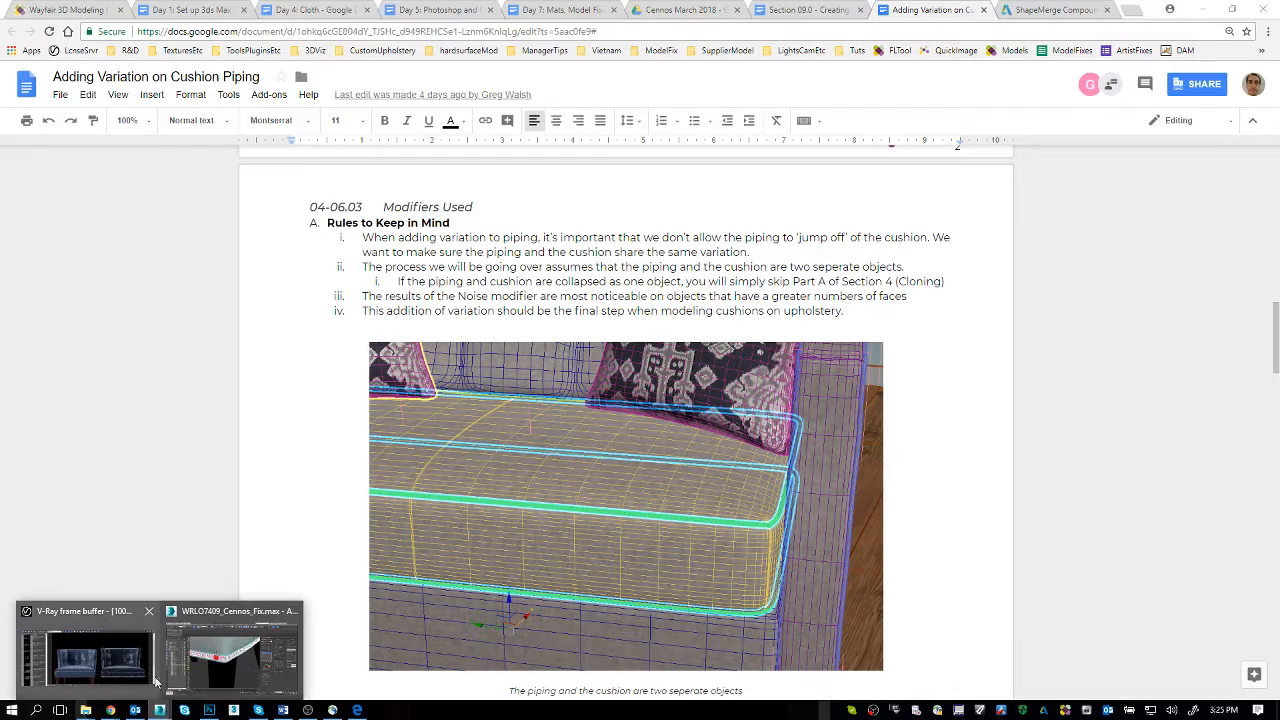
left_click(210, 660)
left_click_drag(663, 362, 733, 433)
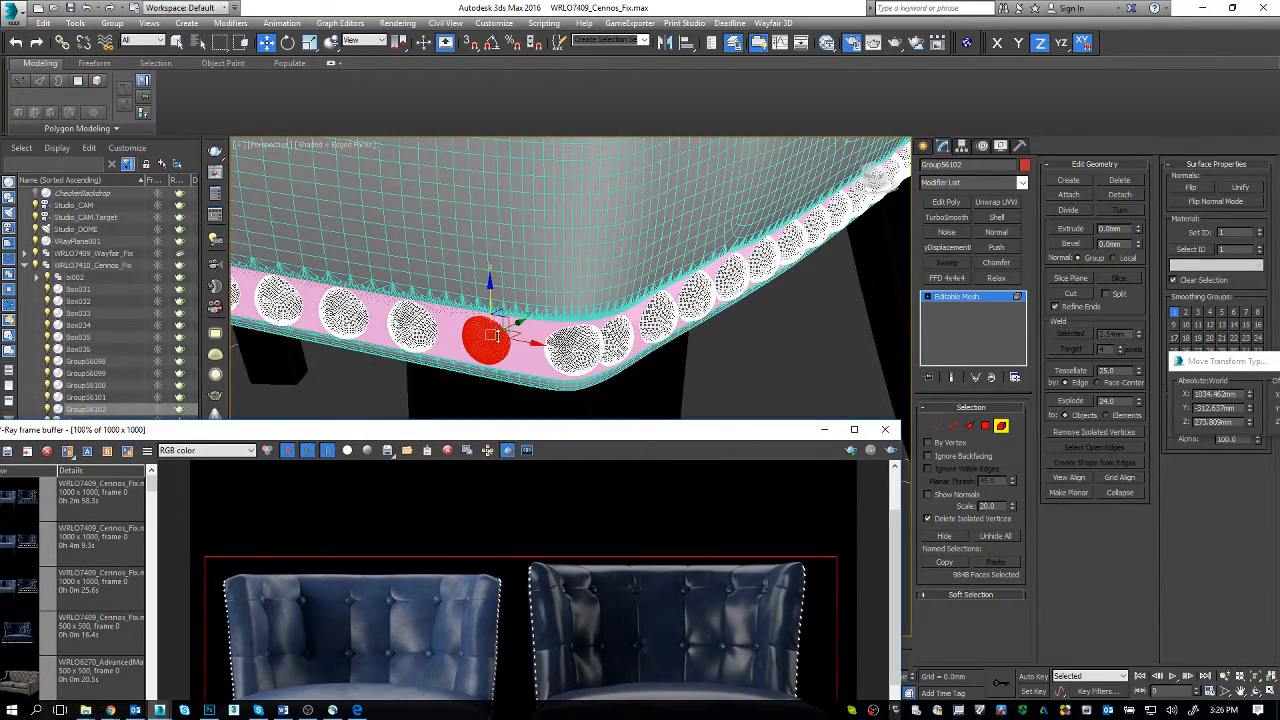
middle_click_drag(555, 346, 557, 346)
left_click(1001, 426)
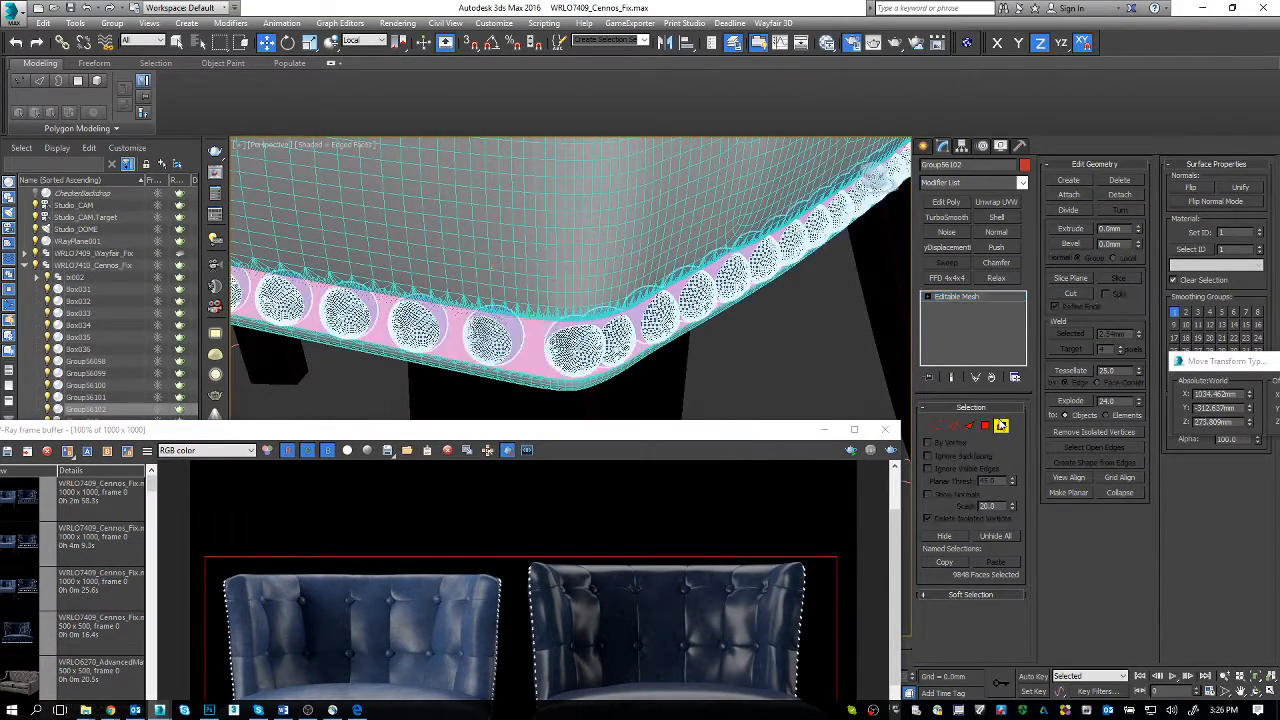
Step: Open the Wayfair chair's WRLO7409 group and inspect the piping and nailheads at its seat corner
middle_click_drag(619, 343, 566, 305, "alt")
scroll(565, 305, "up", 5)
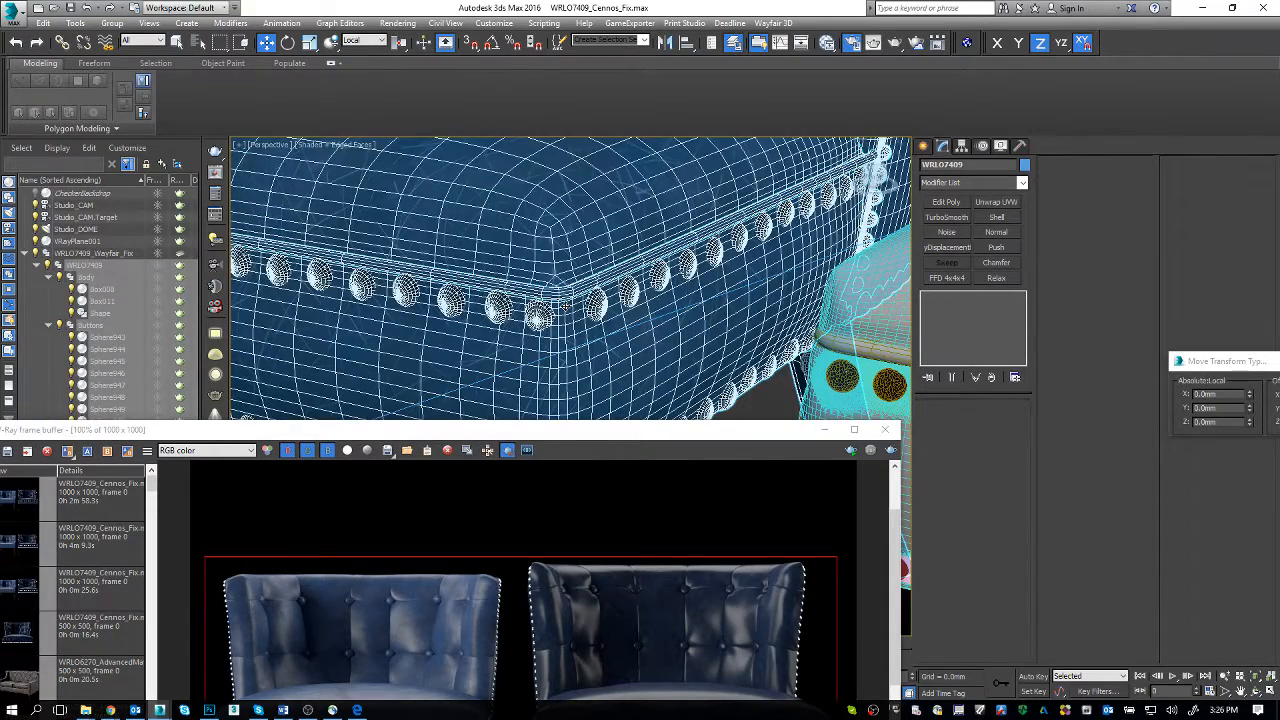
left_click(112, 23)
left_click(130, 74)
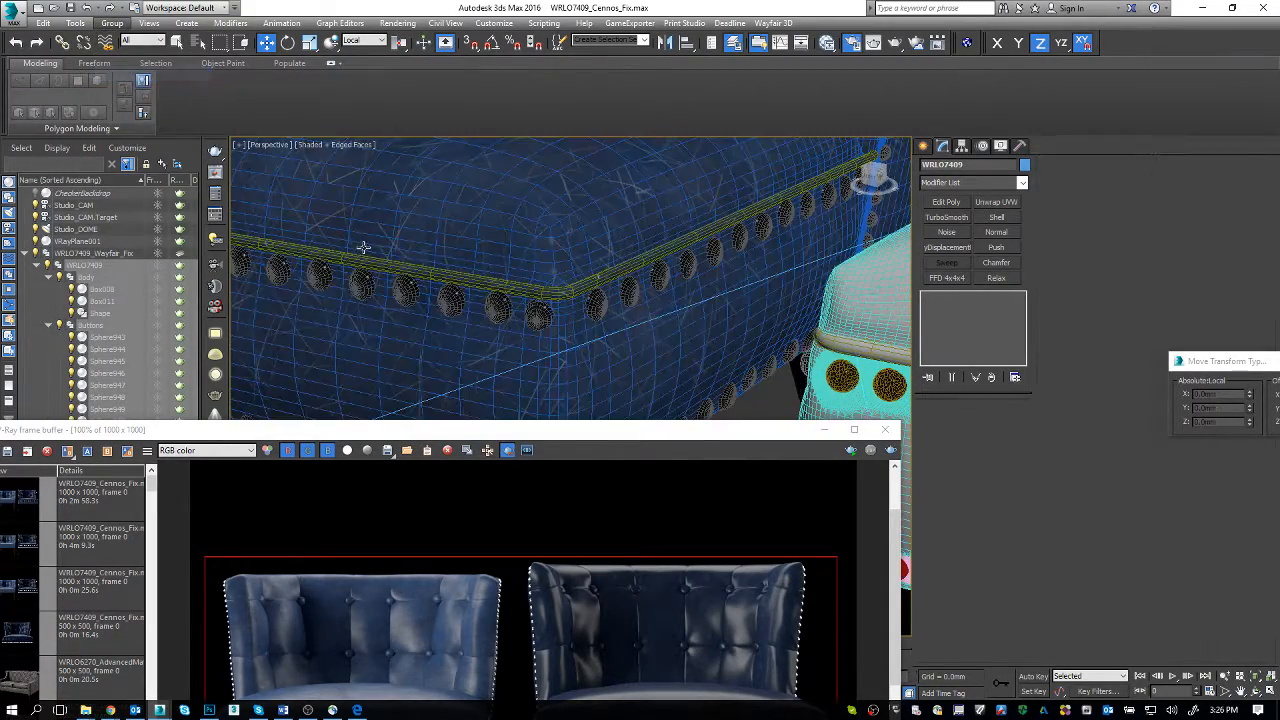
Step: Switch back to the cushion piping document in Chrome and review its title, Noise modifier comparison, course outline and modifier rules
key("alt+Tab")
key("Tab")
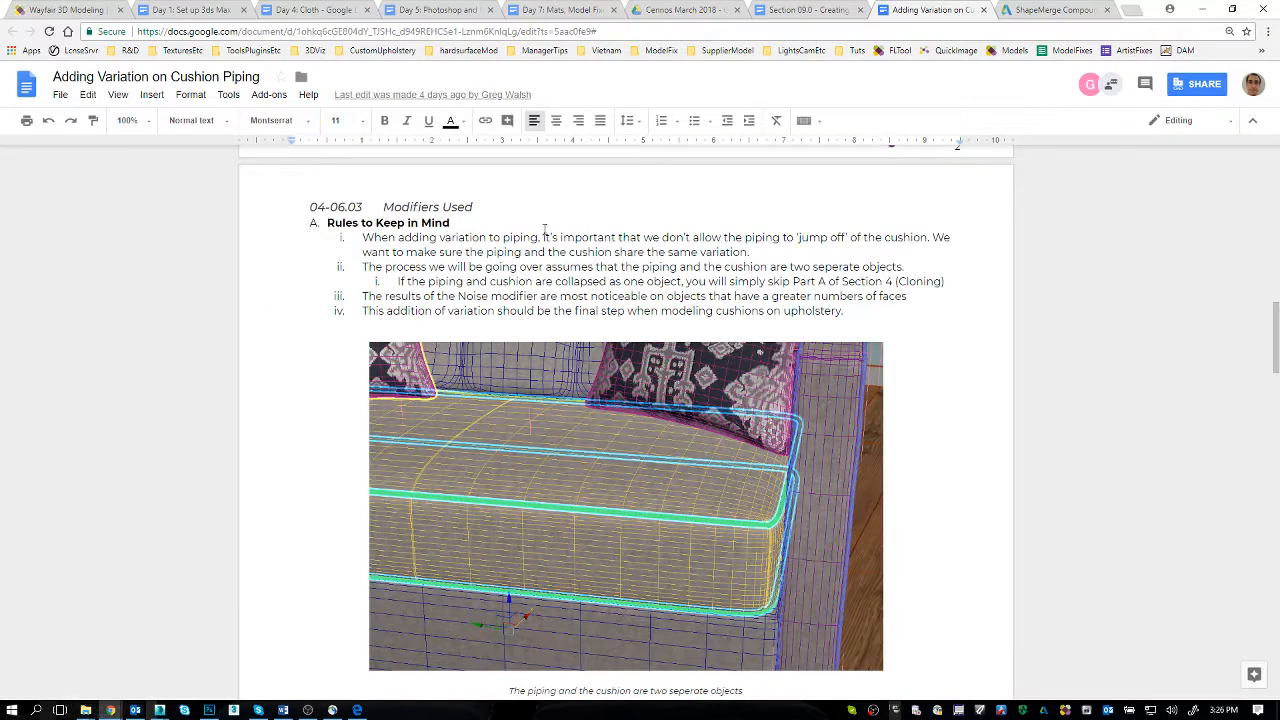
left_click(545, 234)
scroll(516, 236, "up", 15)
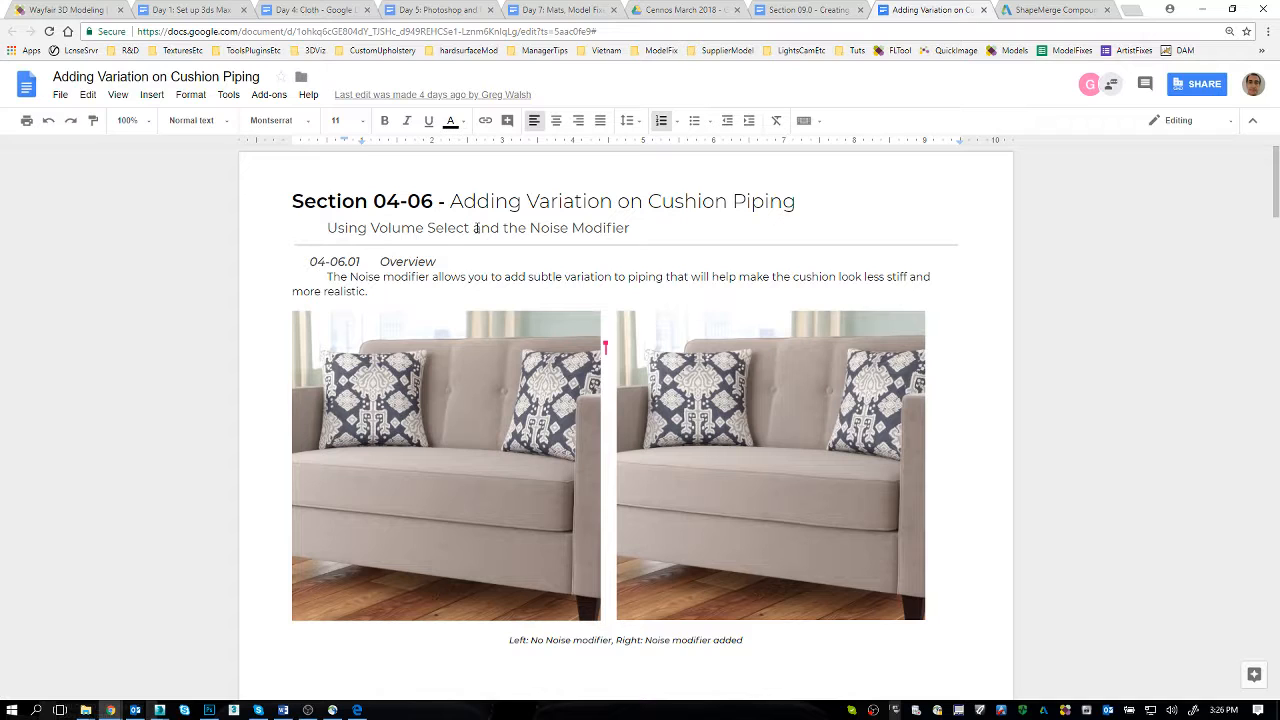
triple_click(608, 204)
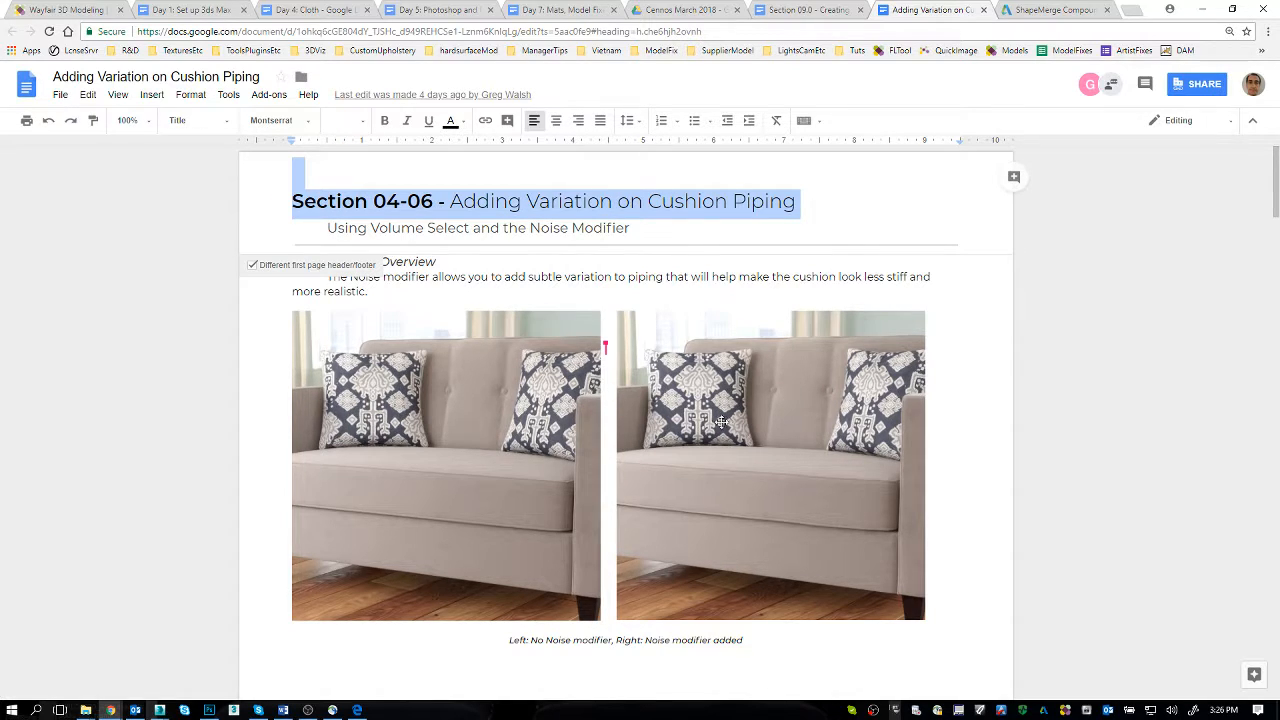
scroll(762, 421, "down", 2)
scroll(762, 421, "down", 3)
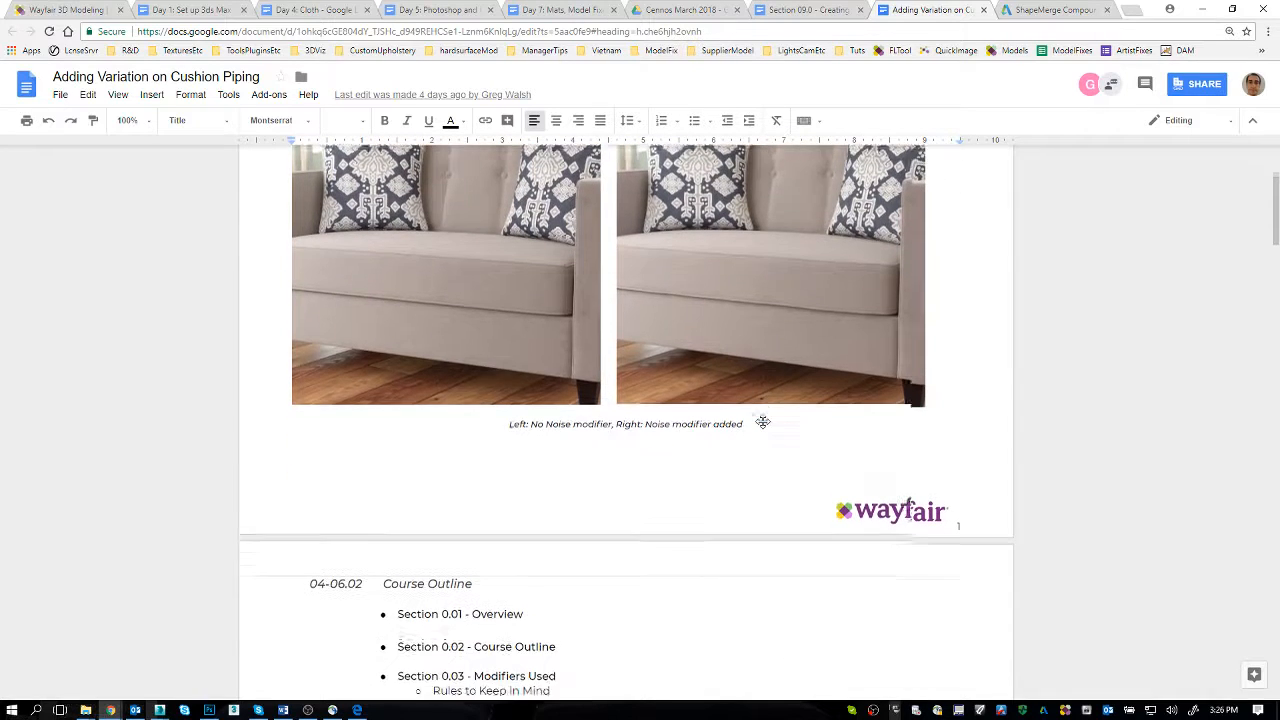
scroll(763, 427, "down", 1)
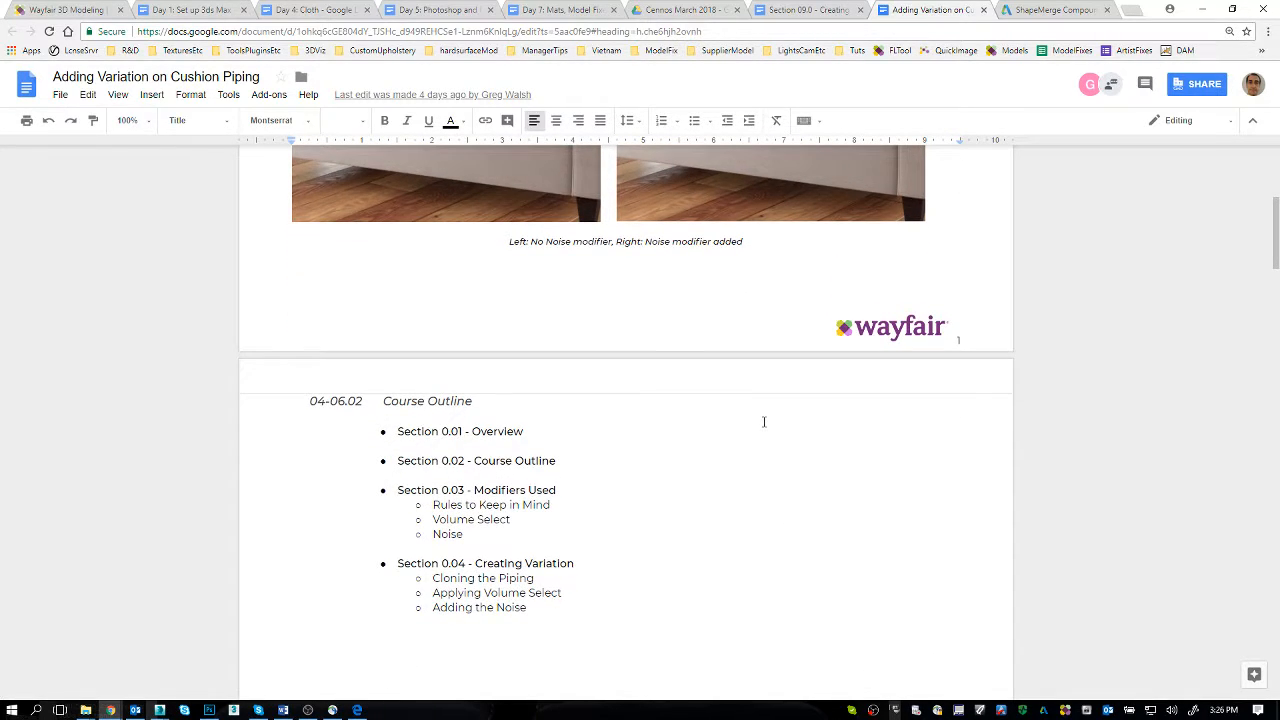
scroll(716, 466, "down", 10)
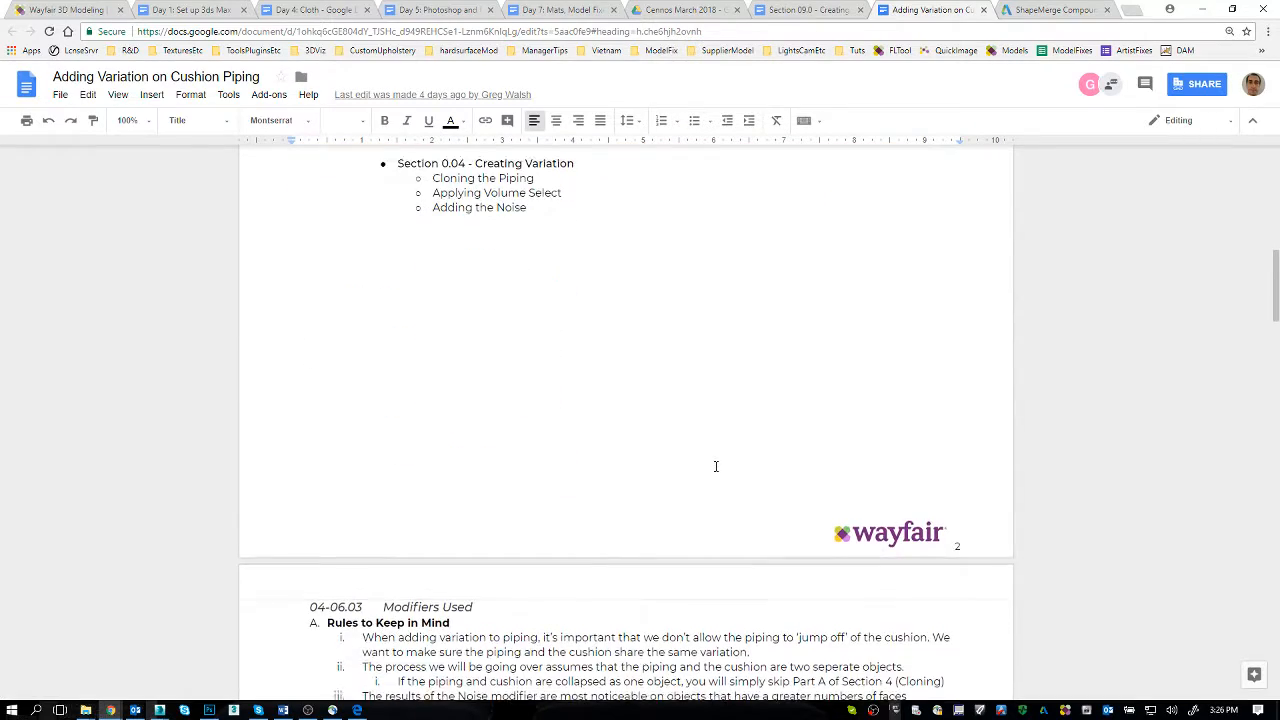
Step: Switch to the Cennos Vietnam Trello board and add the card "Share tutorial for Adding Variation on Cushion Piping" to the to do Cennos list
key("alt+Tab")
key("Tab")
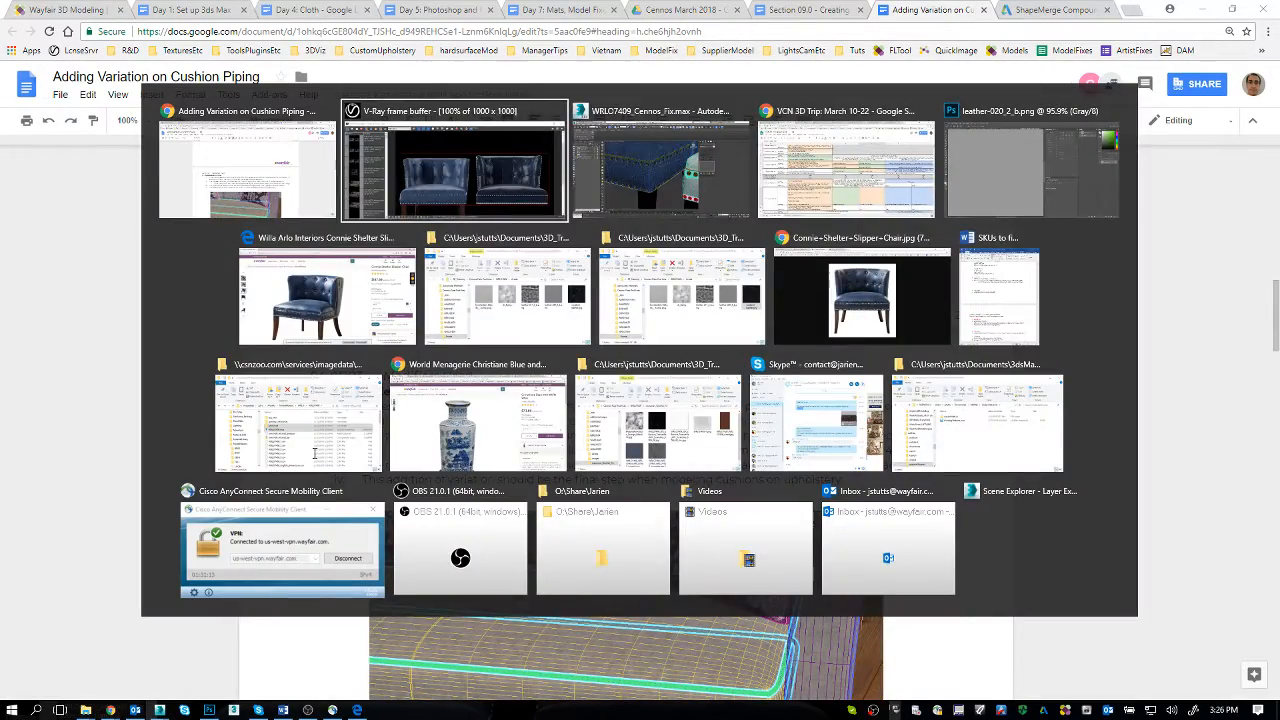
key("alt+Tab")
left_click(96, 9)
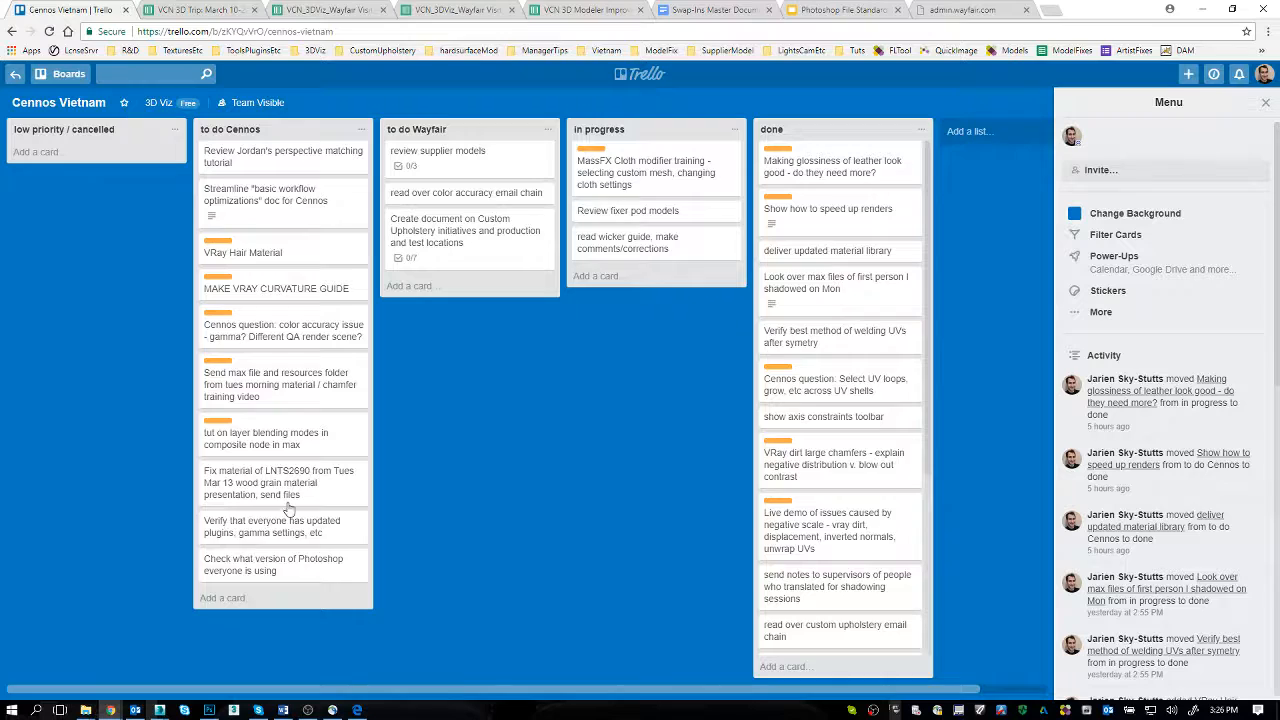
left_click(270, 601)
type("Share tutorial fo")
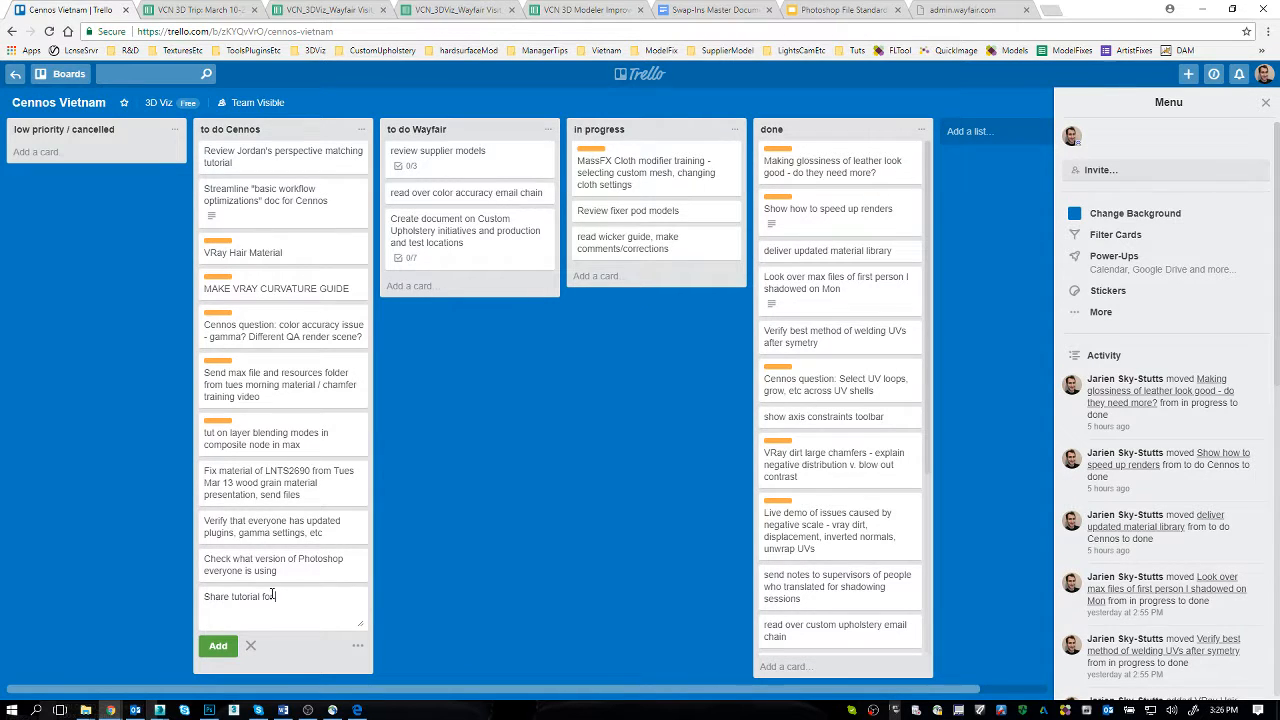
key("alt+Tab")
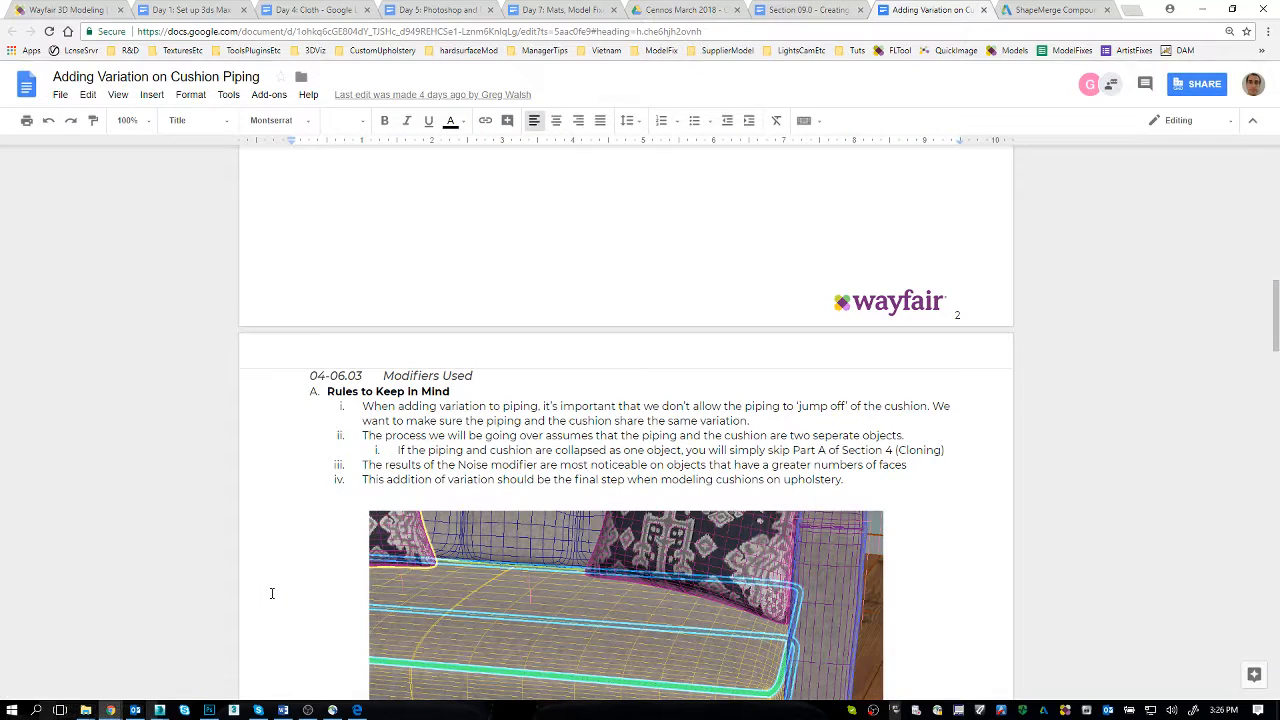
key("alt+Tab")
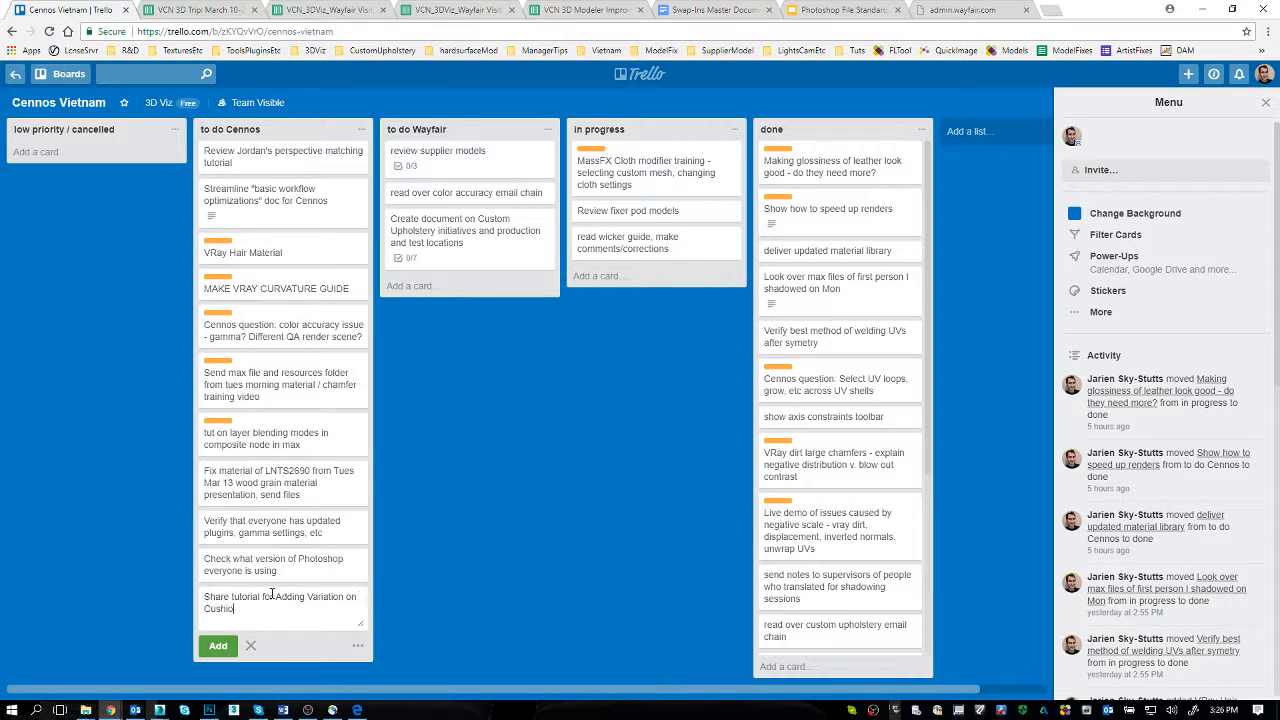
key("Return")
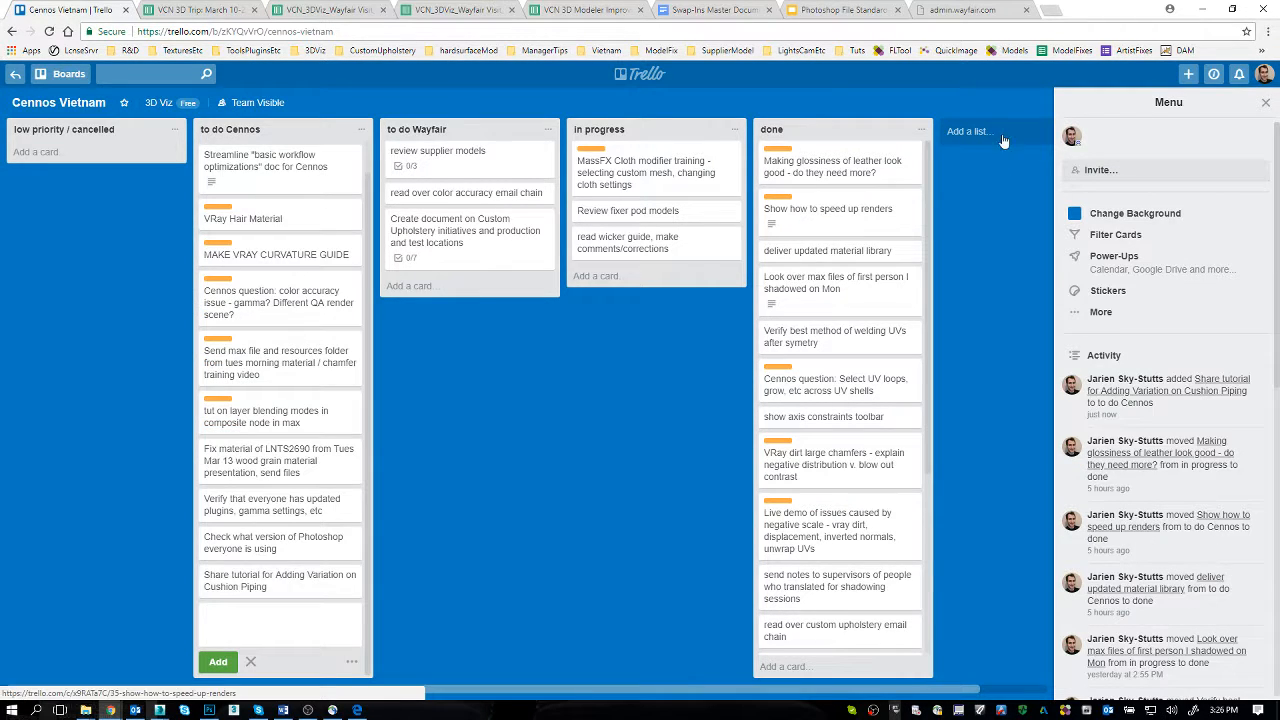
Step: Compare the cushion piping document's image of separate piping and cushion objects with the Wayfair chair's Body mesh in 3ds Max
key("alt+Tab")
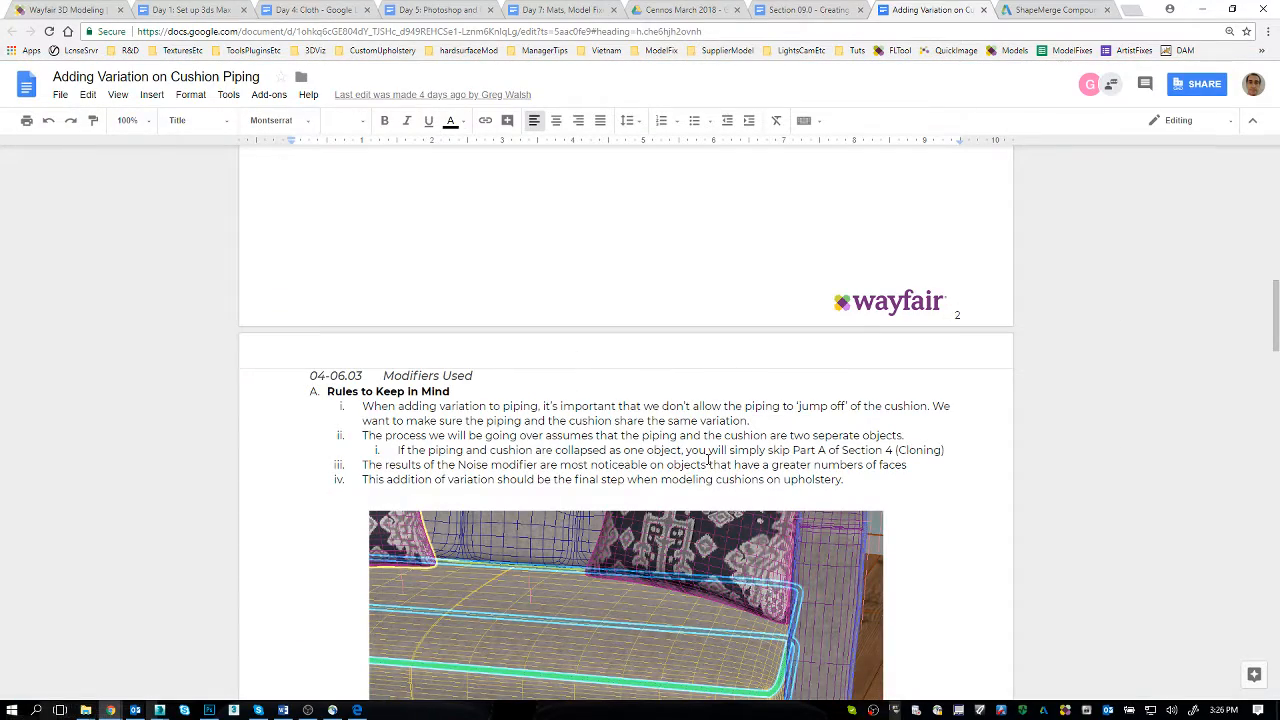
scroll(623, 350, "down", 4)
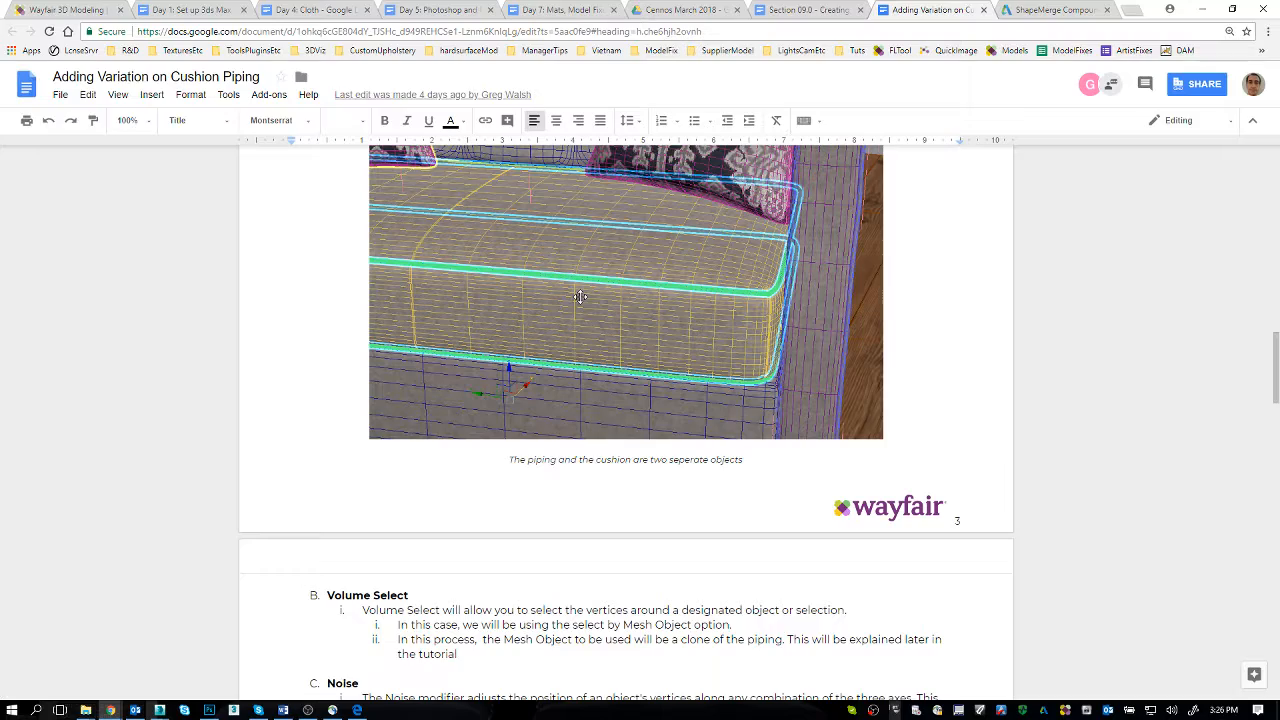
key("alt+Tab")
key("alt+Tab")
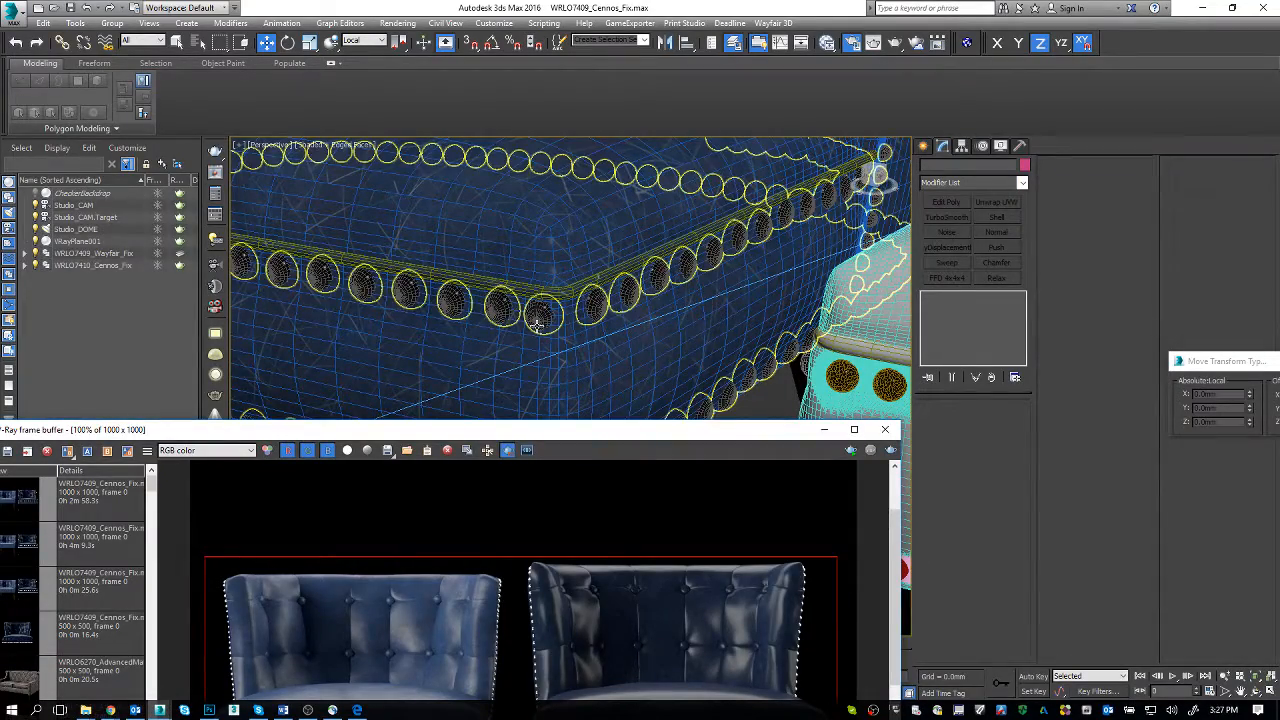
left_click(457, 325)
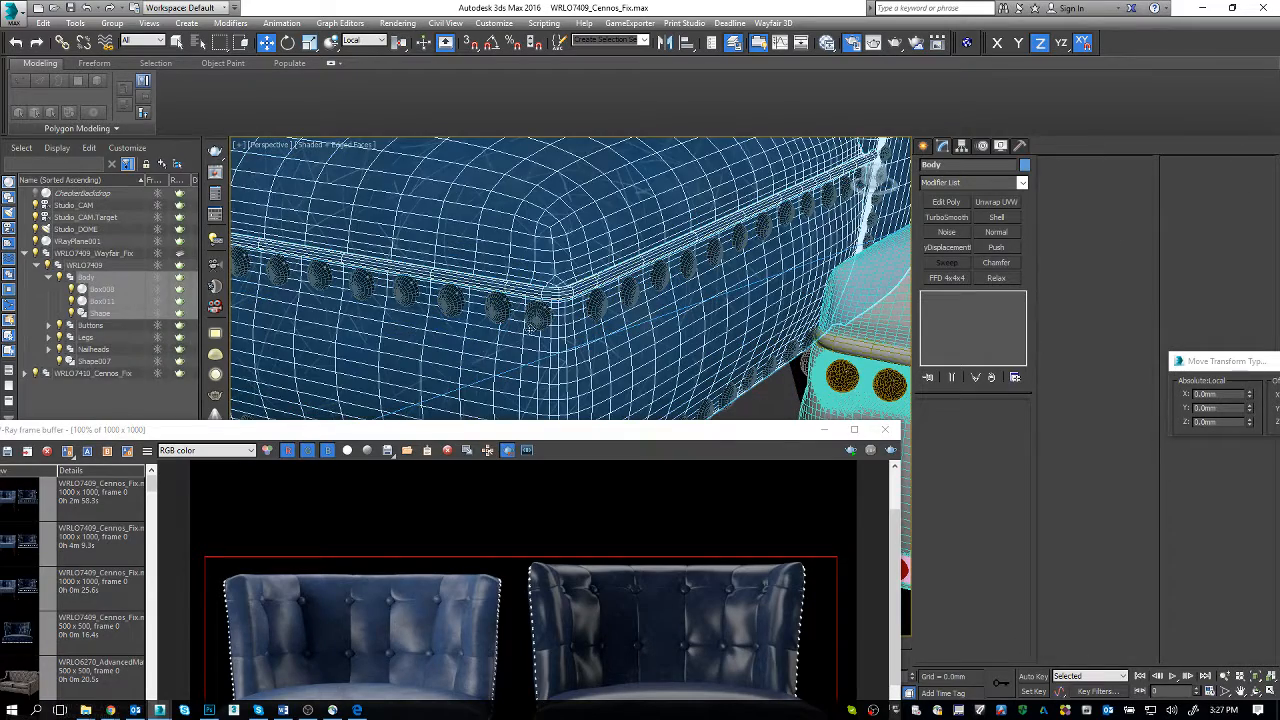
Step: Return to the document in Chrome and read its Volume Select, Noise, Cloning the Piping and Applying the Volume Select sections
key("alt+Tab")
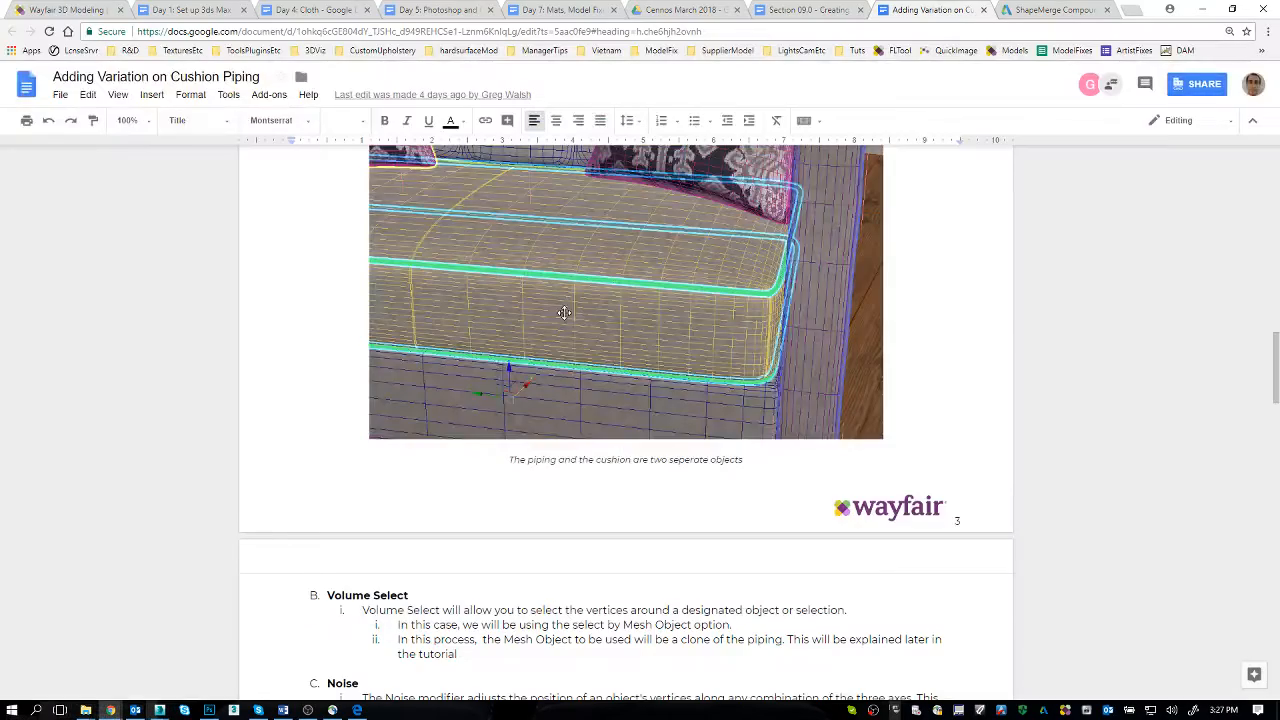
scroll(679, 430, "down", 3)
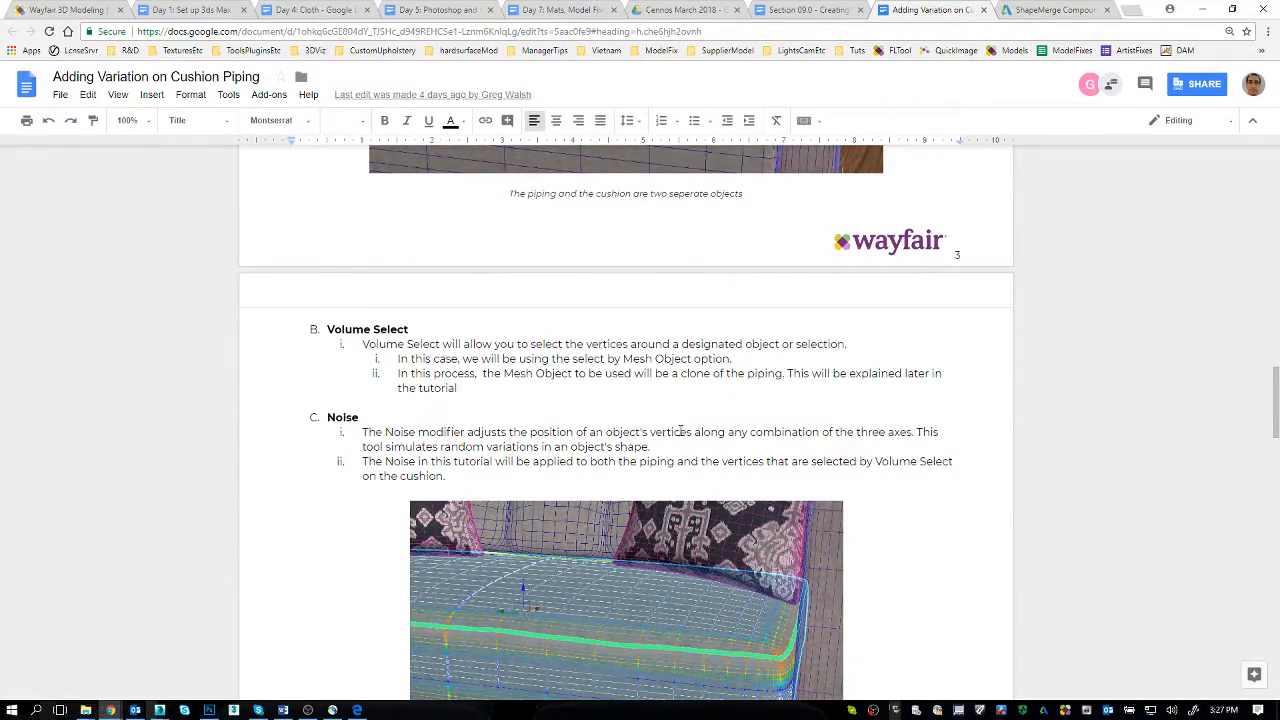
scroll(680, 431, "down", 5)
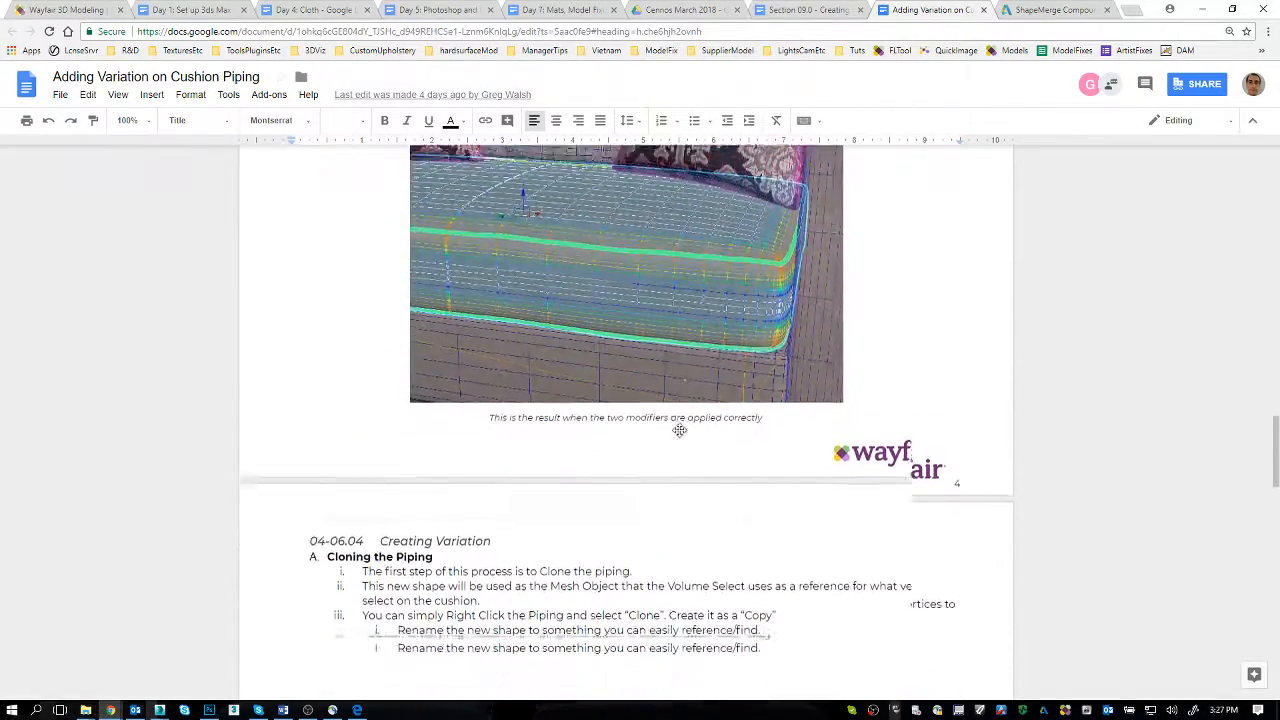
scroll(680, 431, "down", 6)
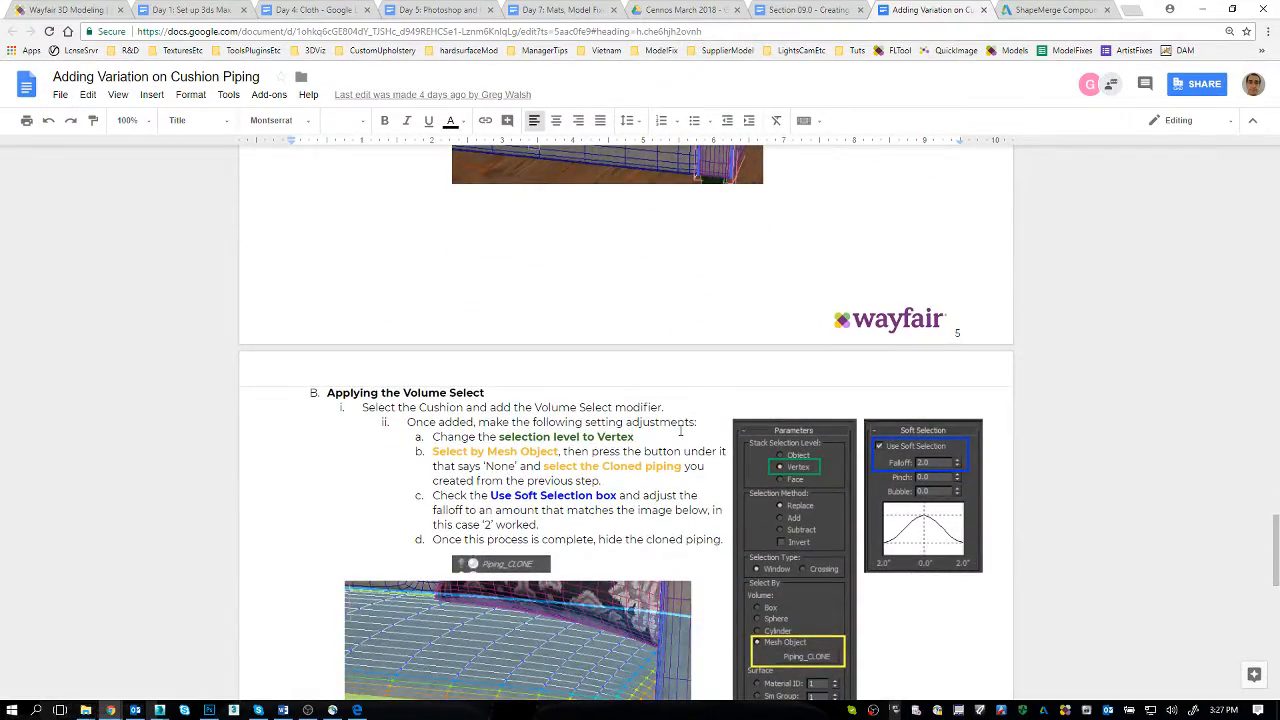
scroll(680, 431, "down", 2)
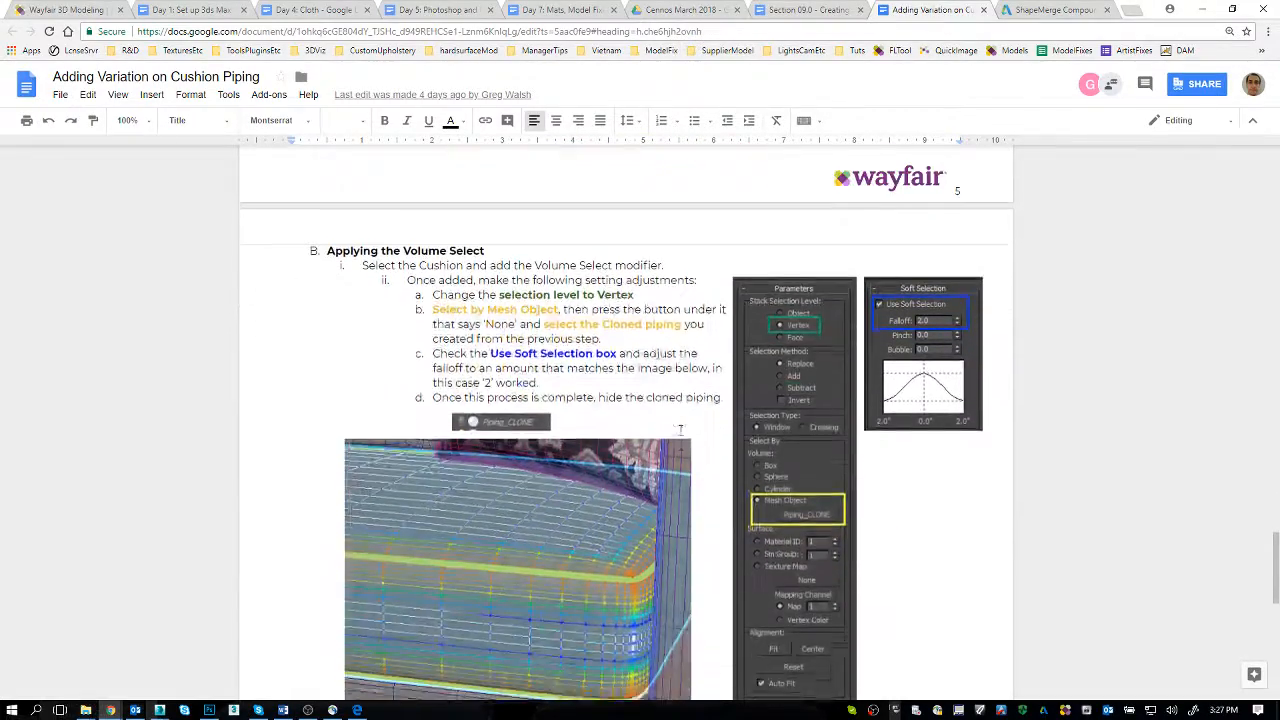
Step: Back in 3ds Max, open the Wayfair chair's Body group, select the Box011 seat mesh and expose its full modifier stack
key("alt+Tab")
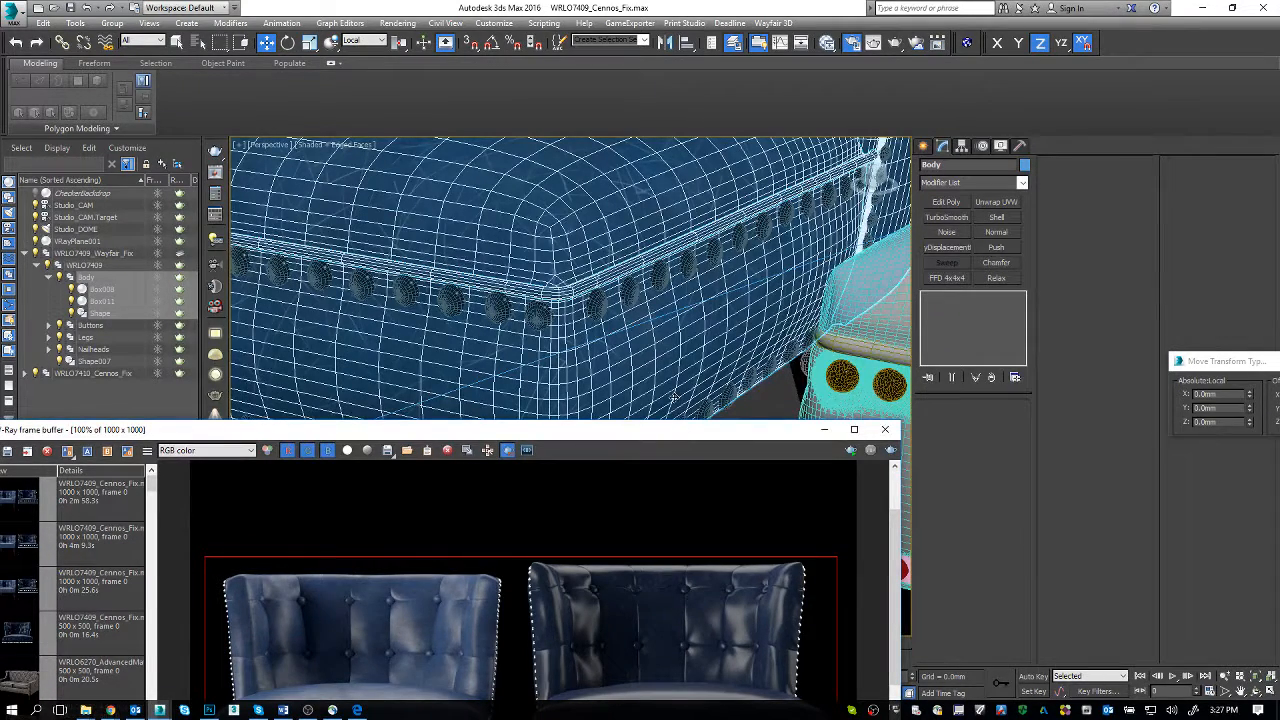
left_click(112, 22)
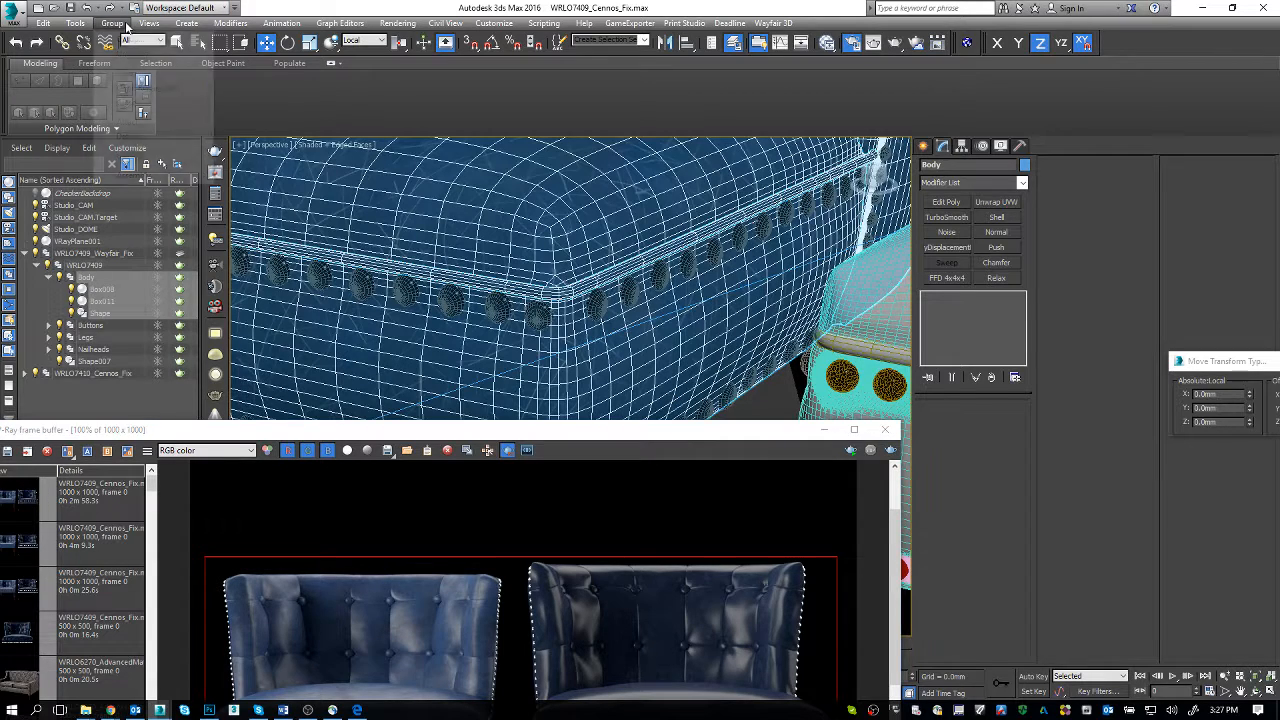
left_click(124, 92)
left_click(523, 389)
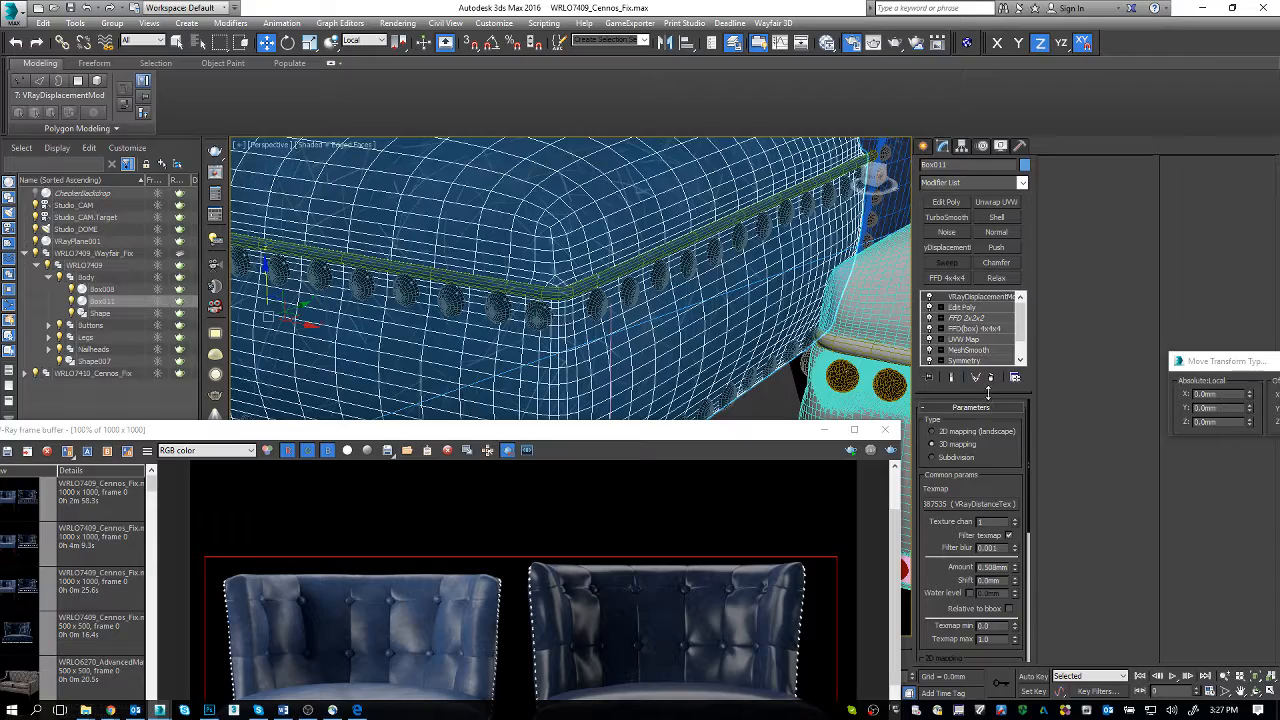
left_click_drag(988, 392, 988, 429)
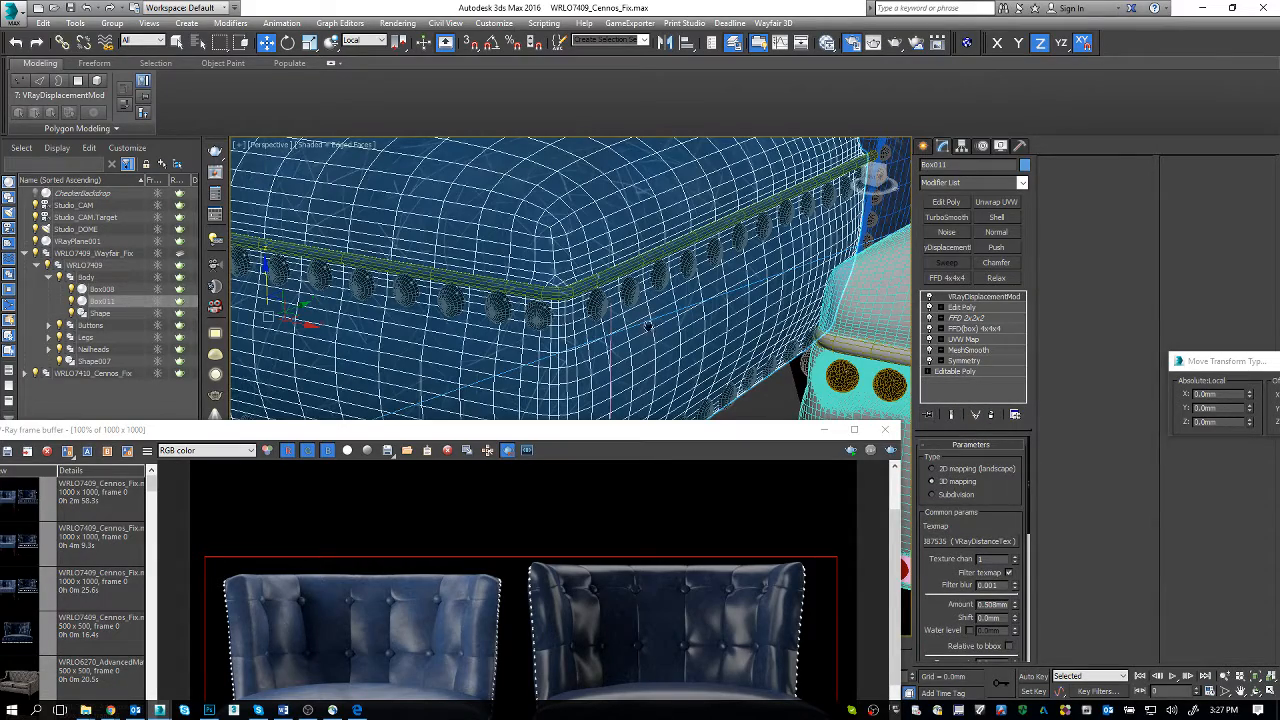
Step: Put the VRayDistanceTex map from the seat's displacement modifier into the wayfair view of the Slate Material Editor and close the editor
middle_click_drag(648, 326, 579, 307)
key("m")
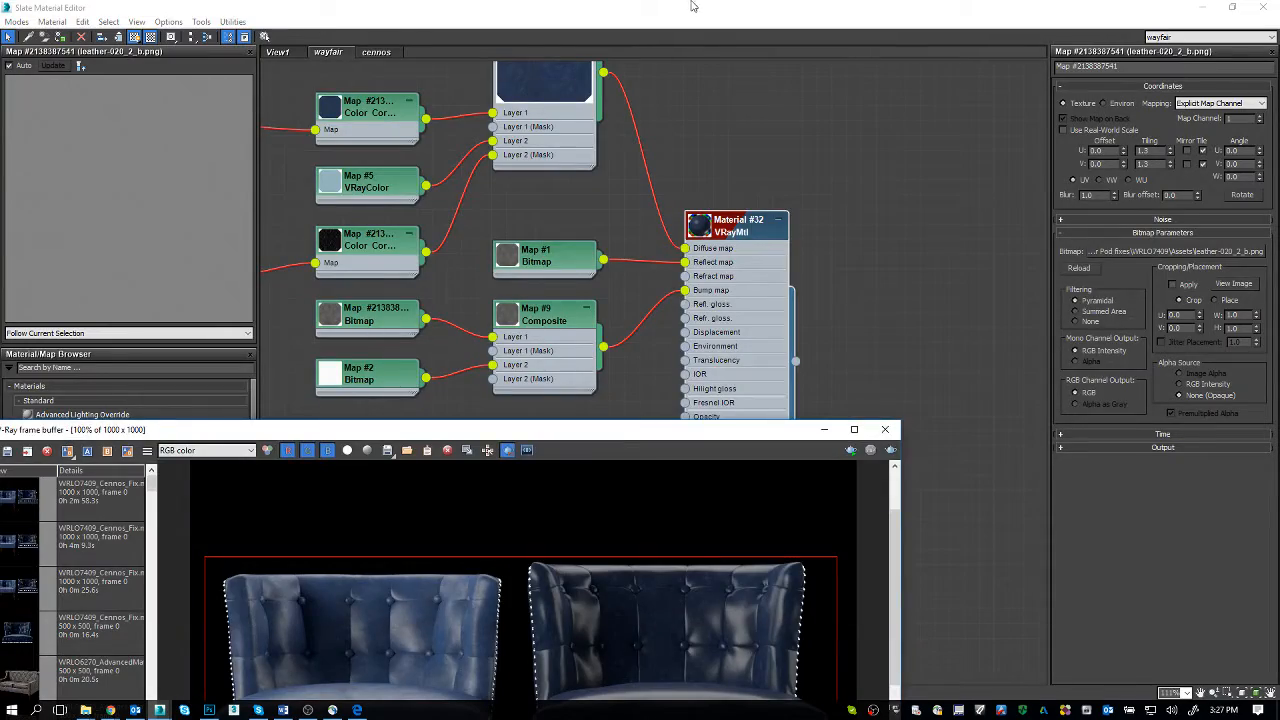
left_click_drag(691, 4, 255, 114)
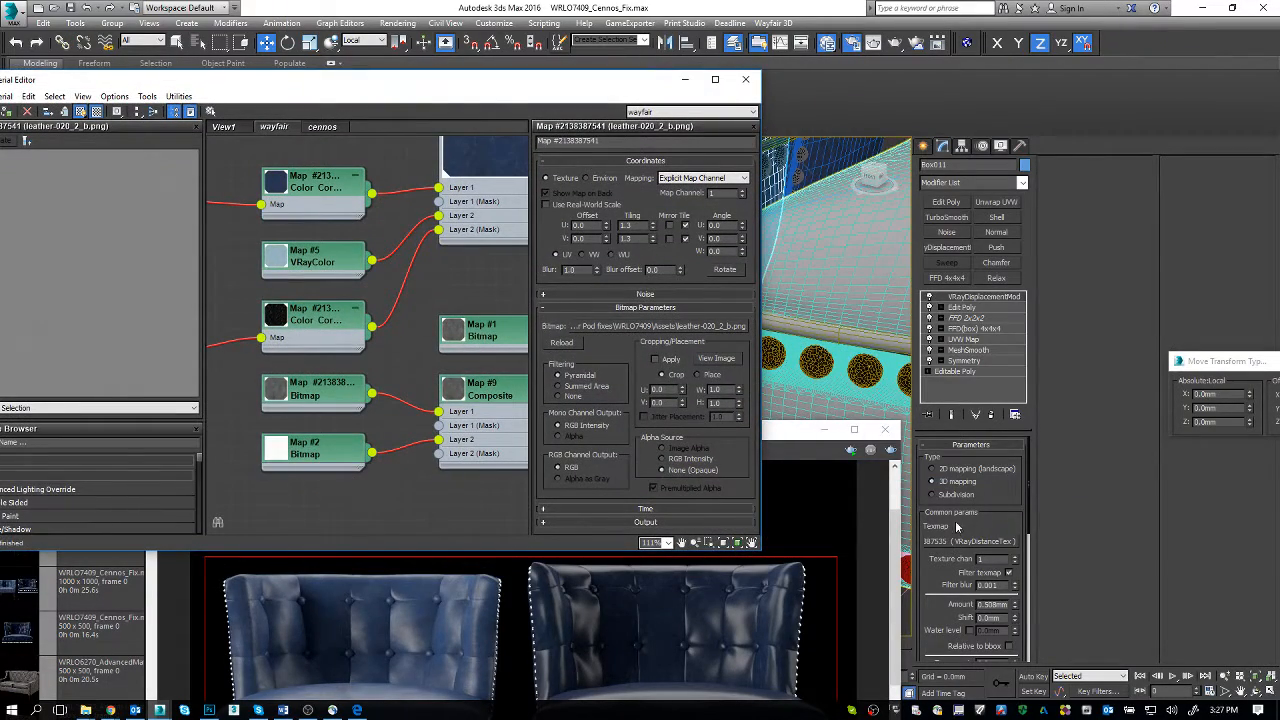
left_click_drag(422, 555, 403, 522)
left_click(324, 354)
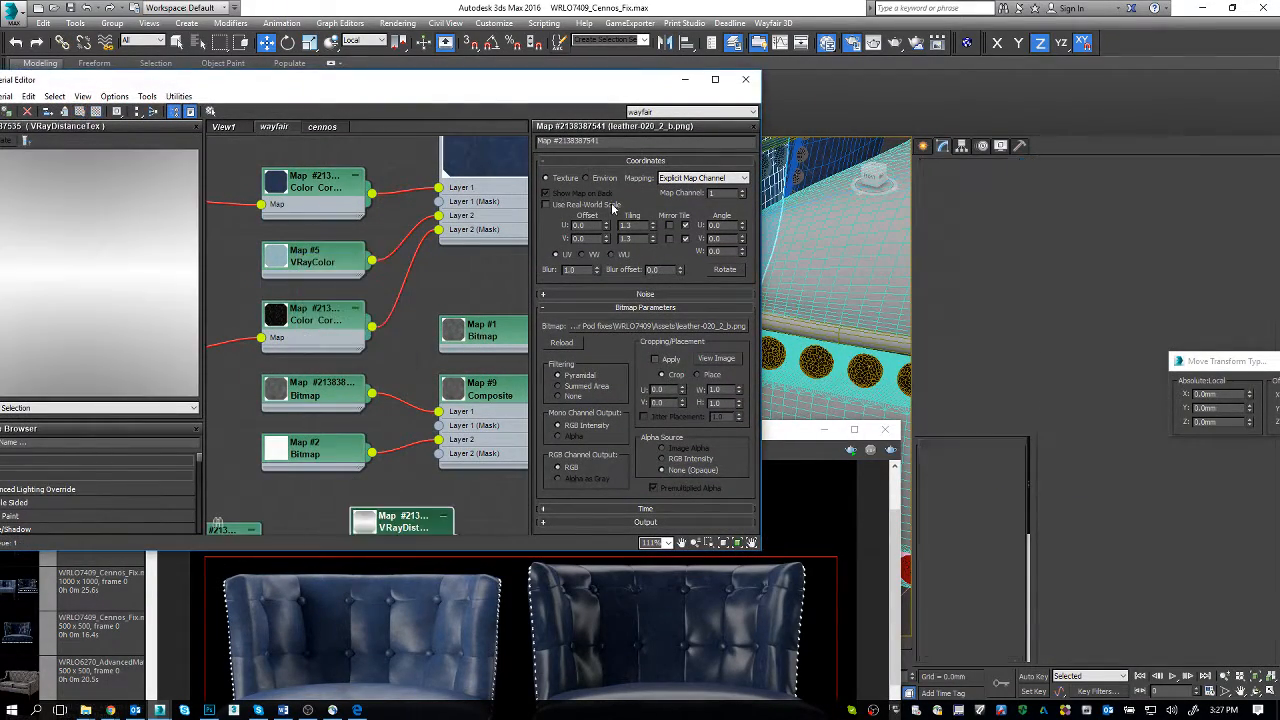
left_click(745, 79)
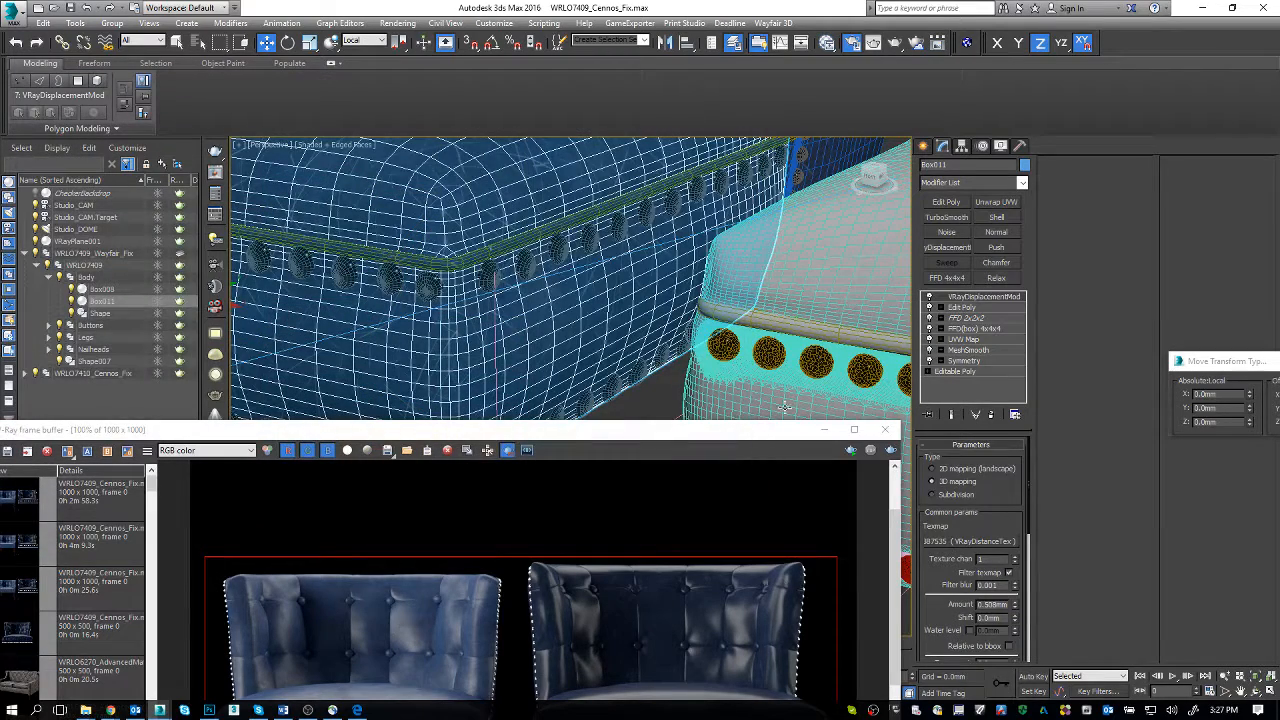
Step: Reopen the Slate Material Editor and inspect the Falloff and VRayDistanceTex nodes, including the distance texture's parameters and objects
key("m")
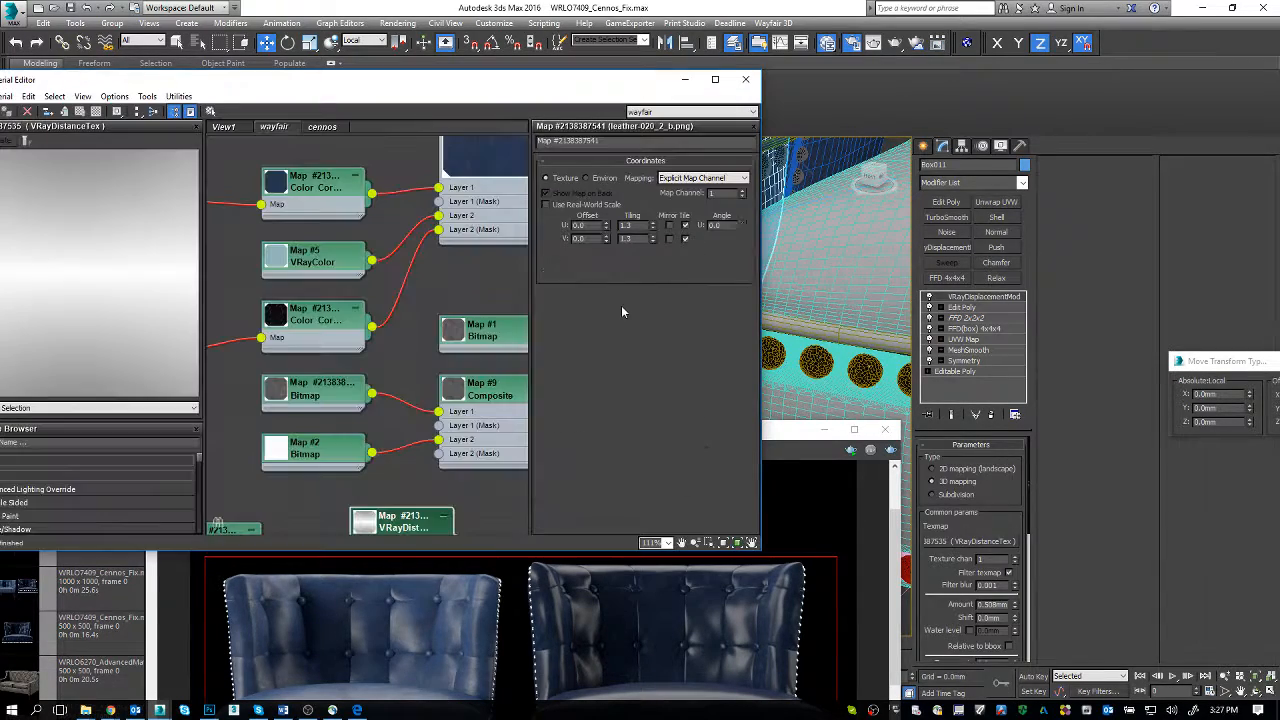
middle_click_drag(426, 355, 437, 102)
middle_click_drag(389, 243, 473, 258)
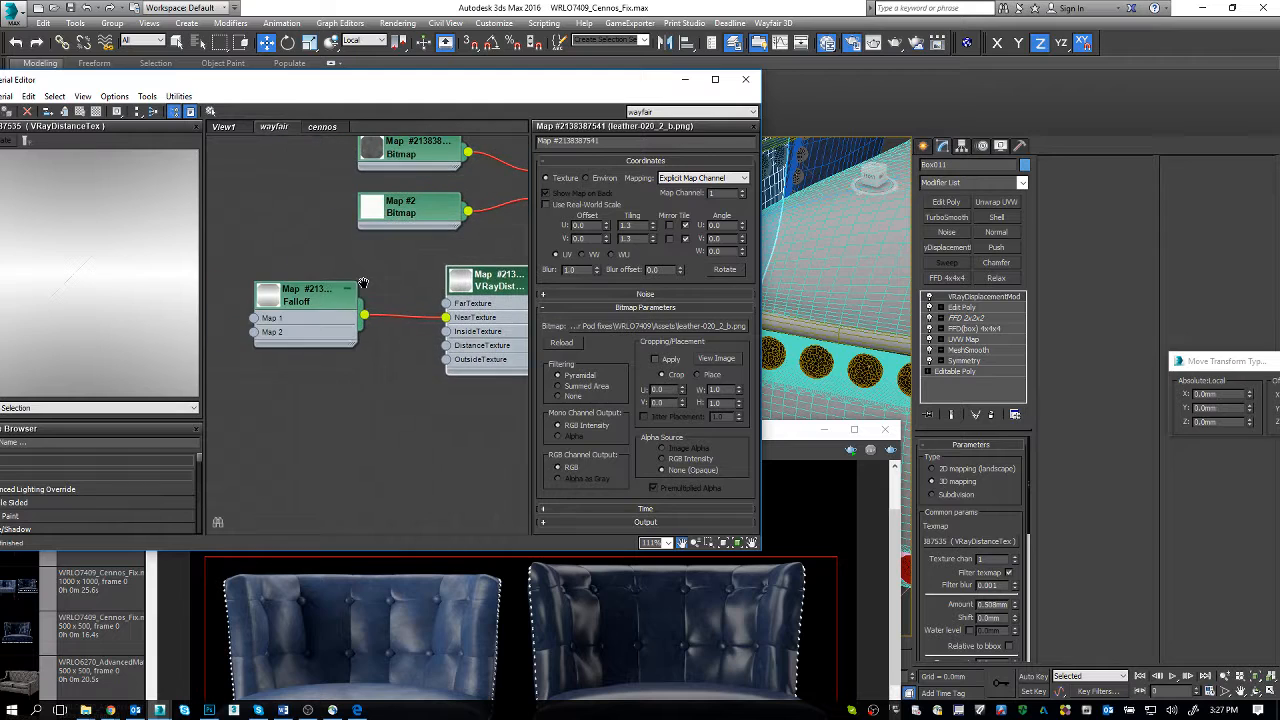
double_click(323, 294)
middle_click_drag(414, 309, 331, 306)
double_click(420, 287)
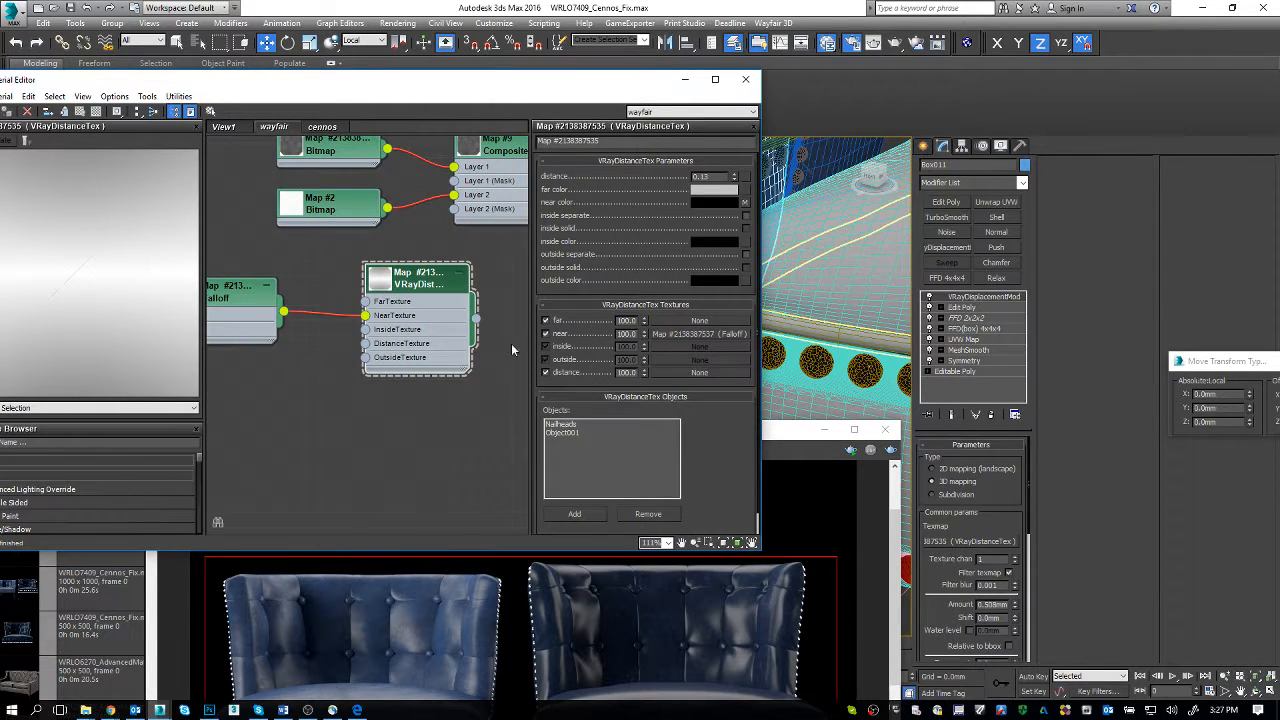
Step: Examine the seat and nailhead rows of both chairs in the V-Ray frame buffer render
left_click(476, 642)
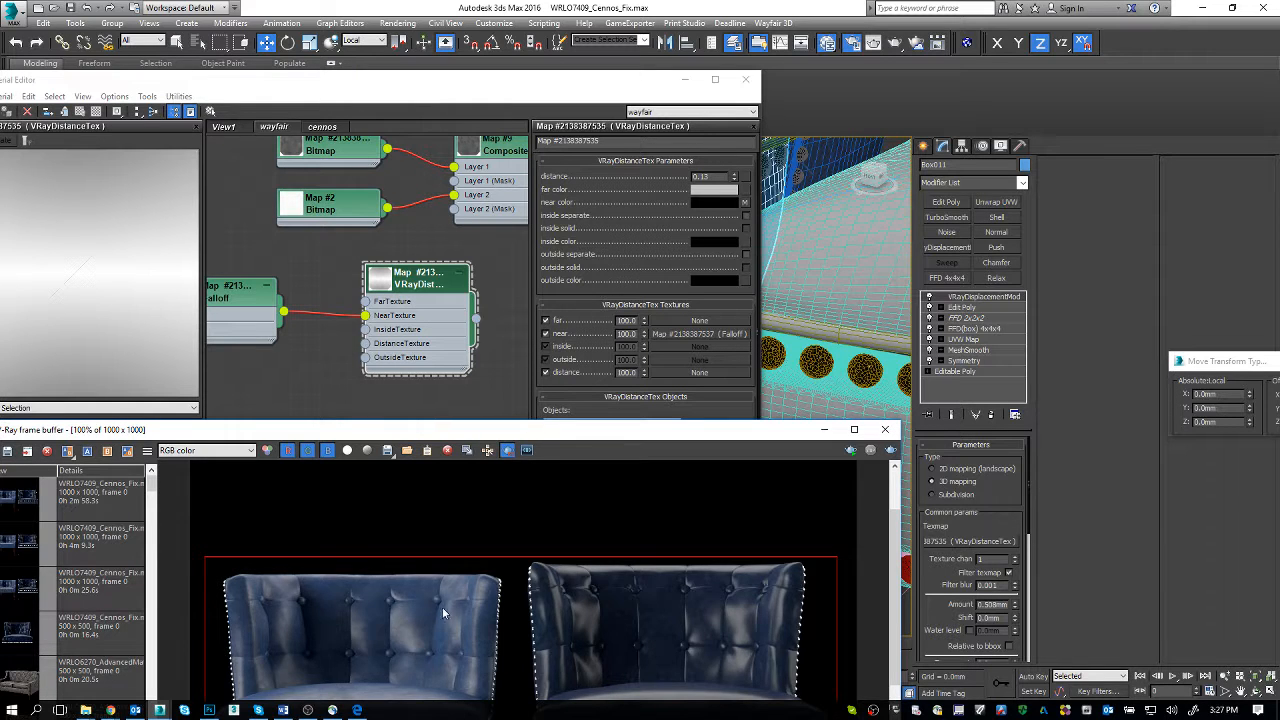
scroll(444, 613, "down", 3)
scroll(446, 609, "up", 3)
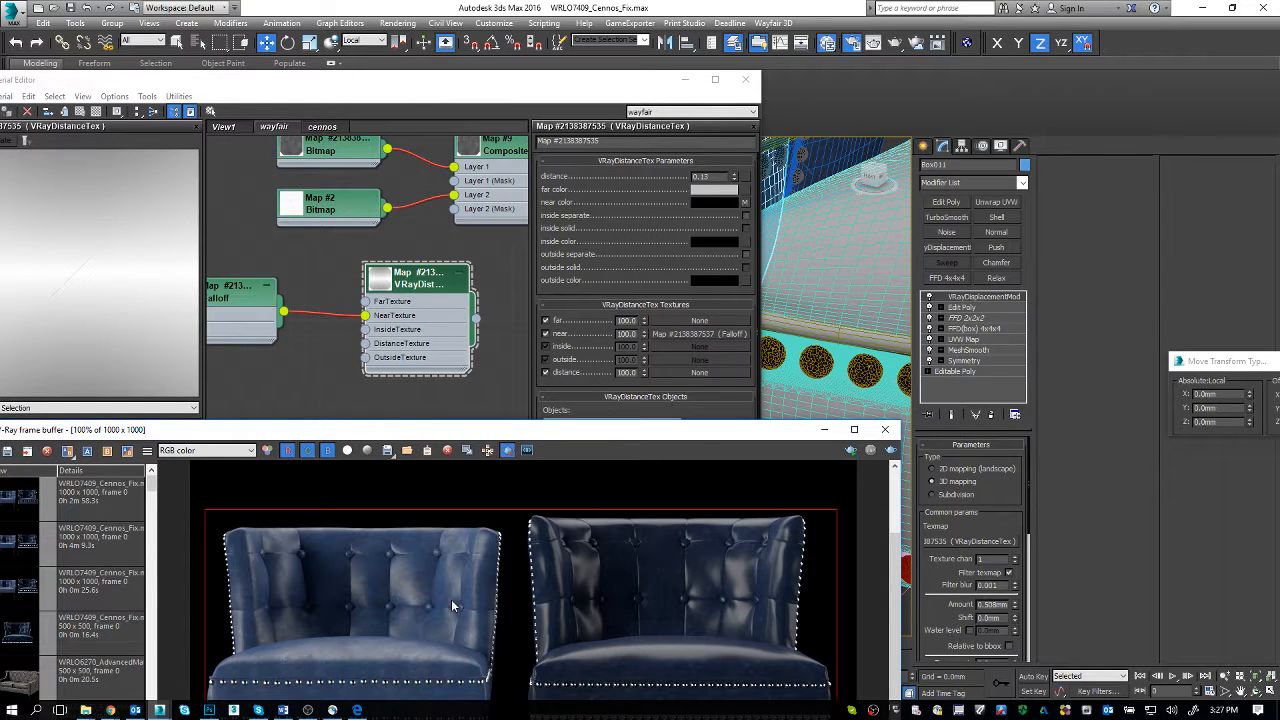
Step: Move the Slate Material Editor clear of the viewport and remove the VRayDisplacementMod modifier from Box011
left_click(255, 300)
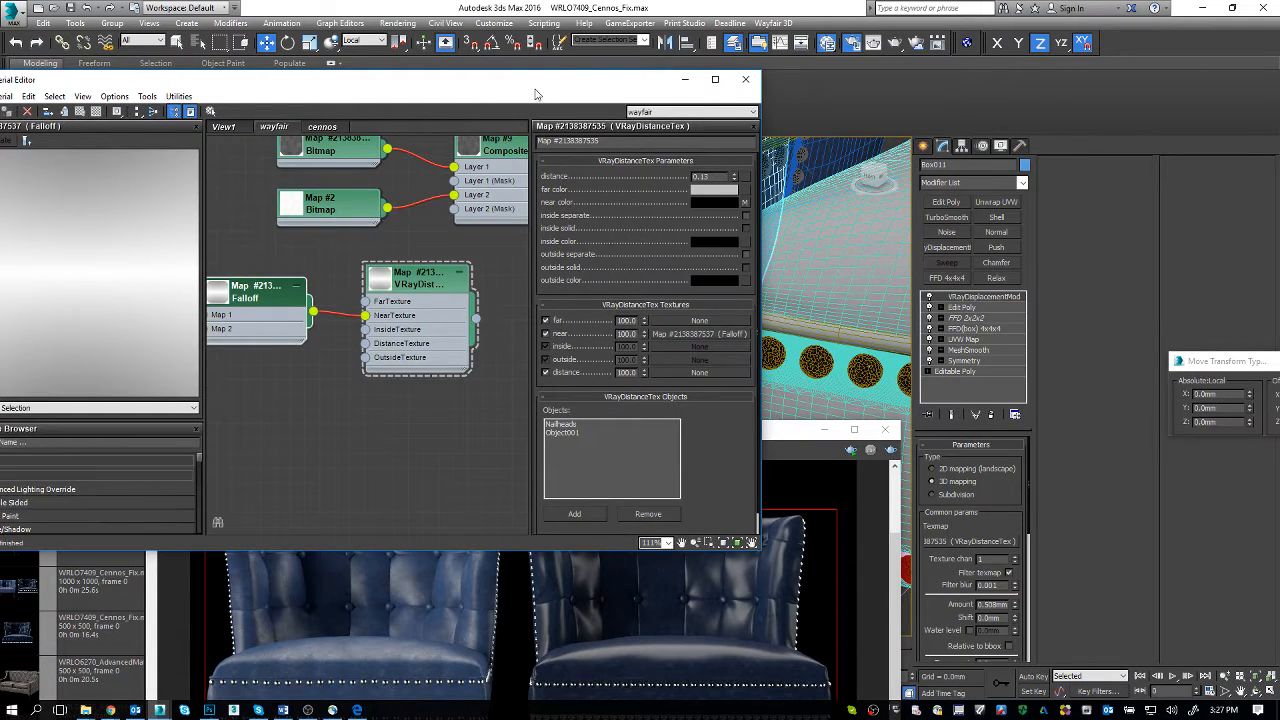
left_click_drag(535, 94, 600, 391)
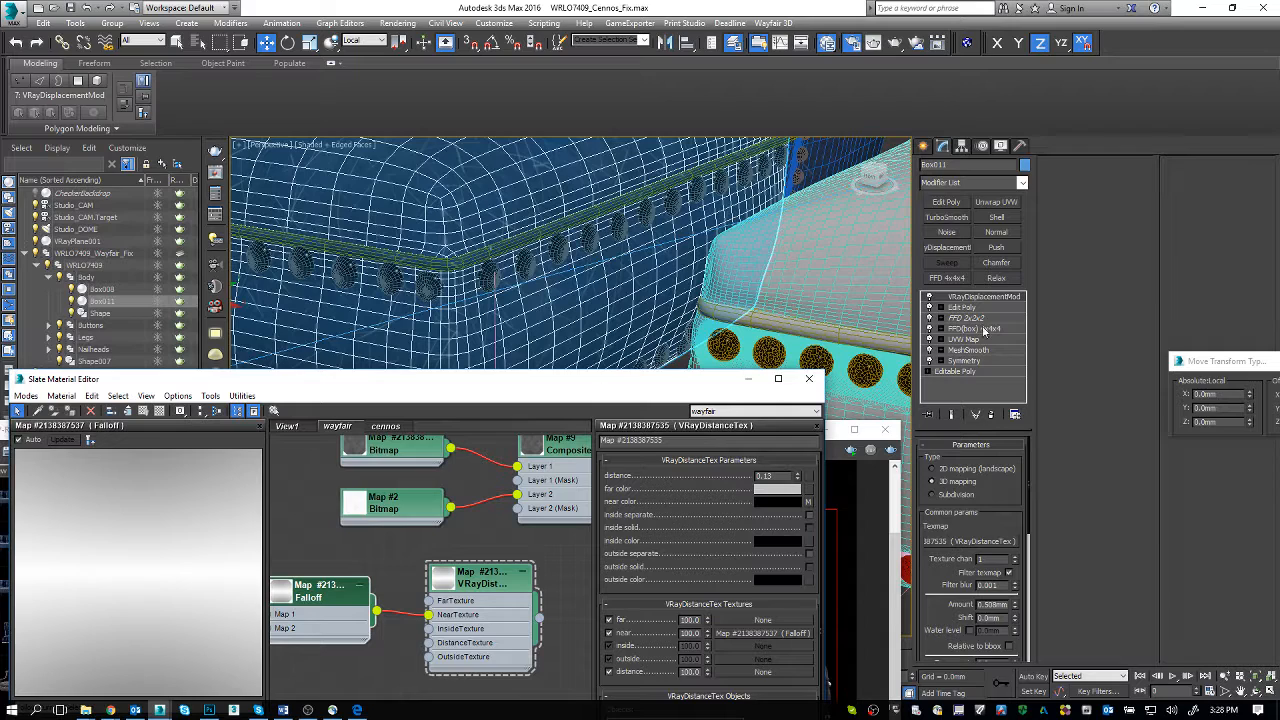
left_click(988, 414)
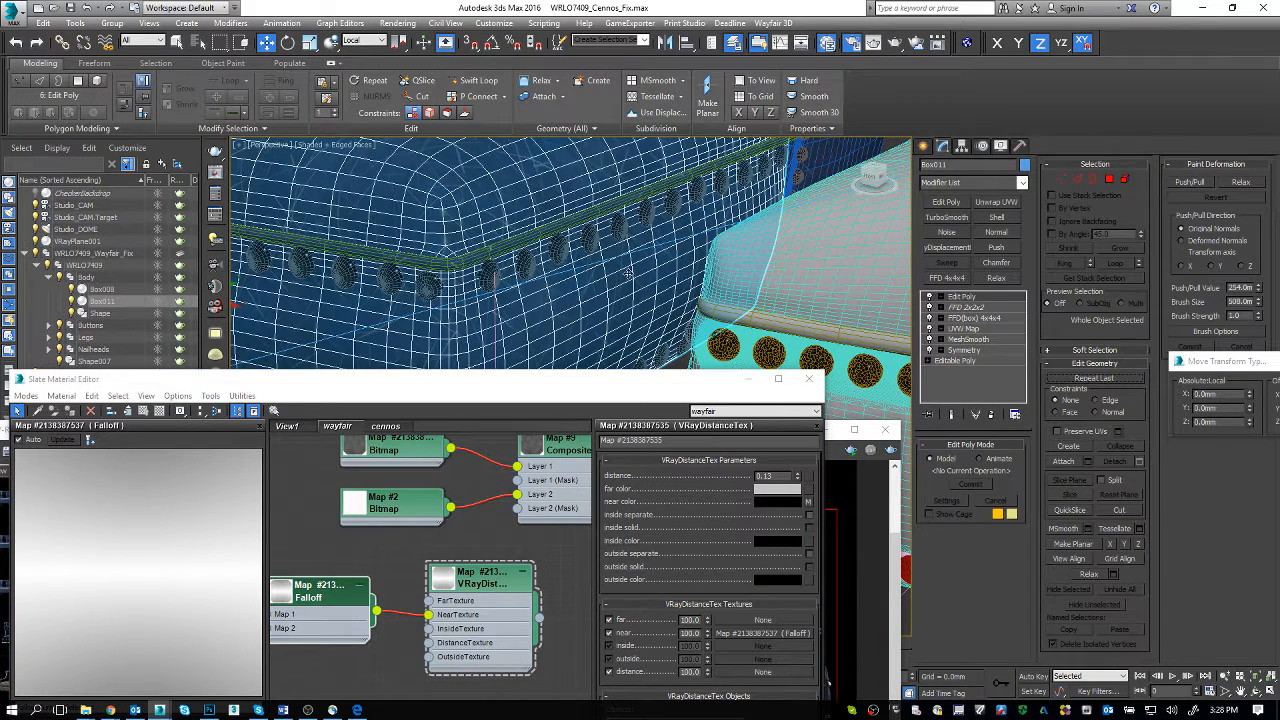
middle_click_drag(566, 266, 586, 266)
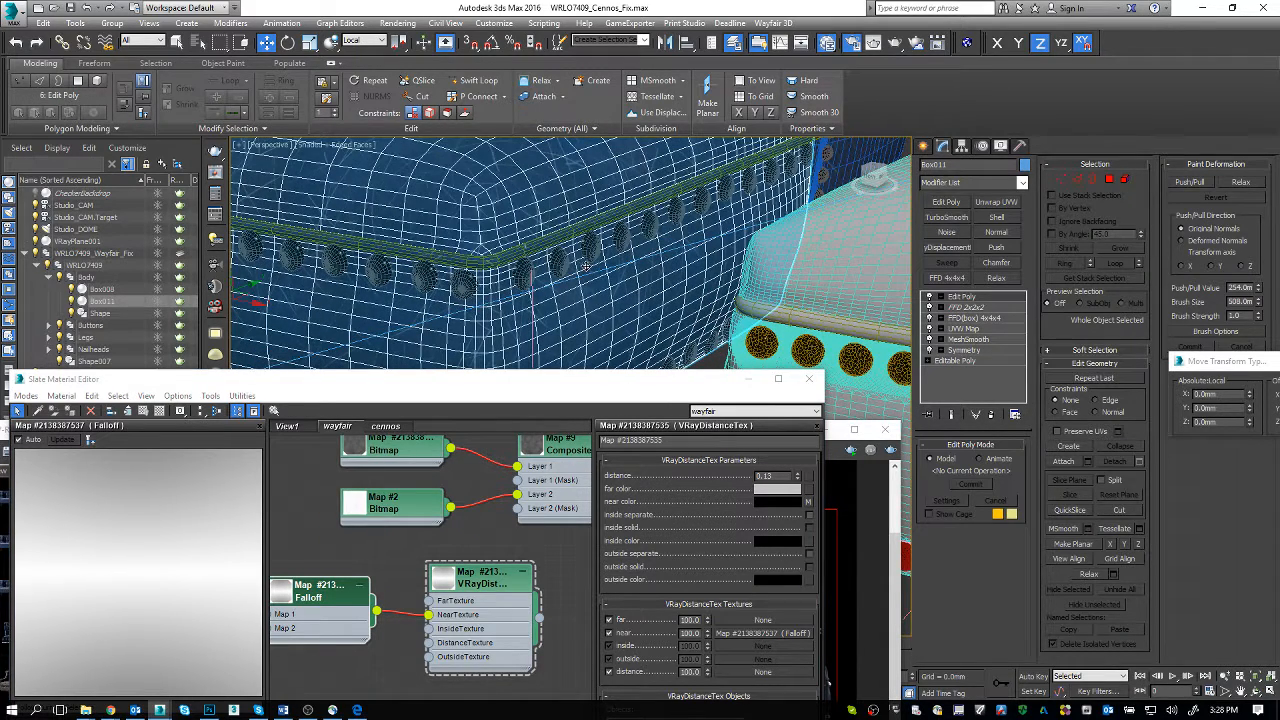
Step: Add a Vol. Select modifier above Edit Poly on Box011 and bring its Select By options into view
left_click(991, 186)
key("v")
key("v")
key("v")
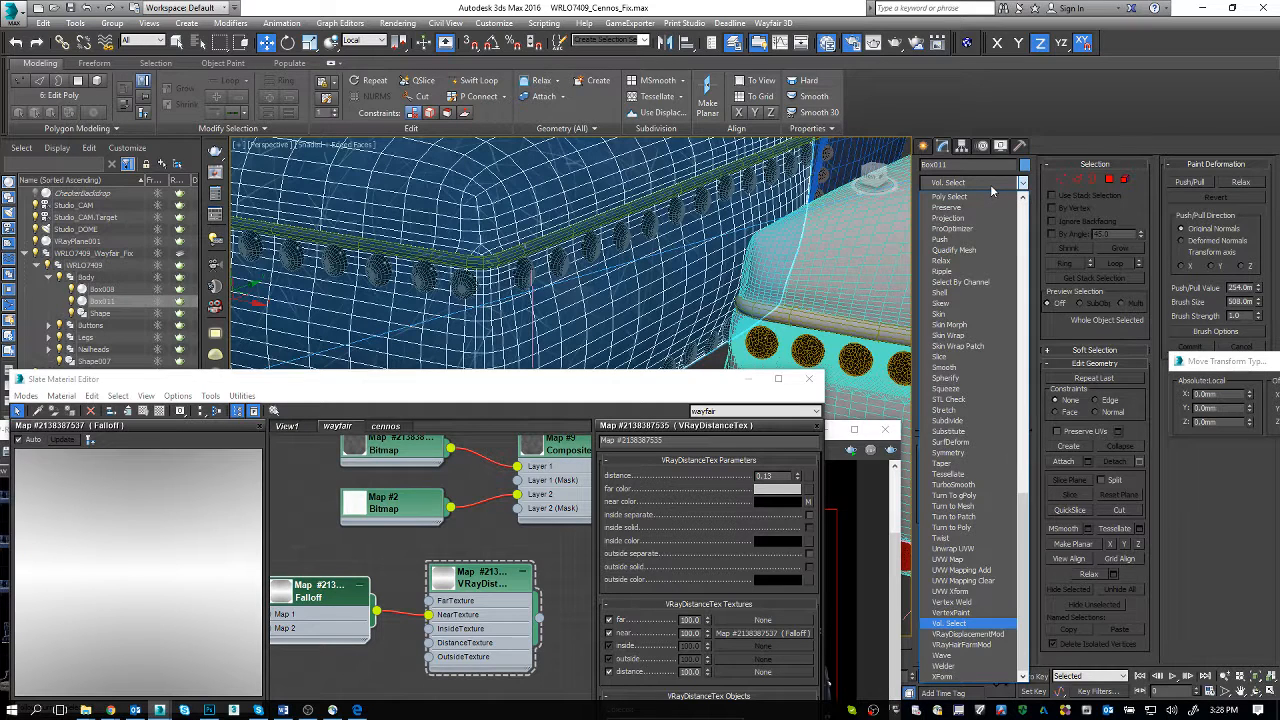
key("Return")
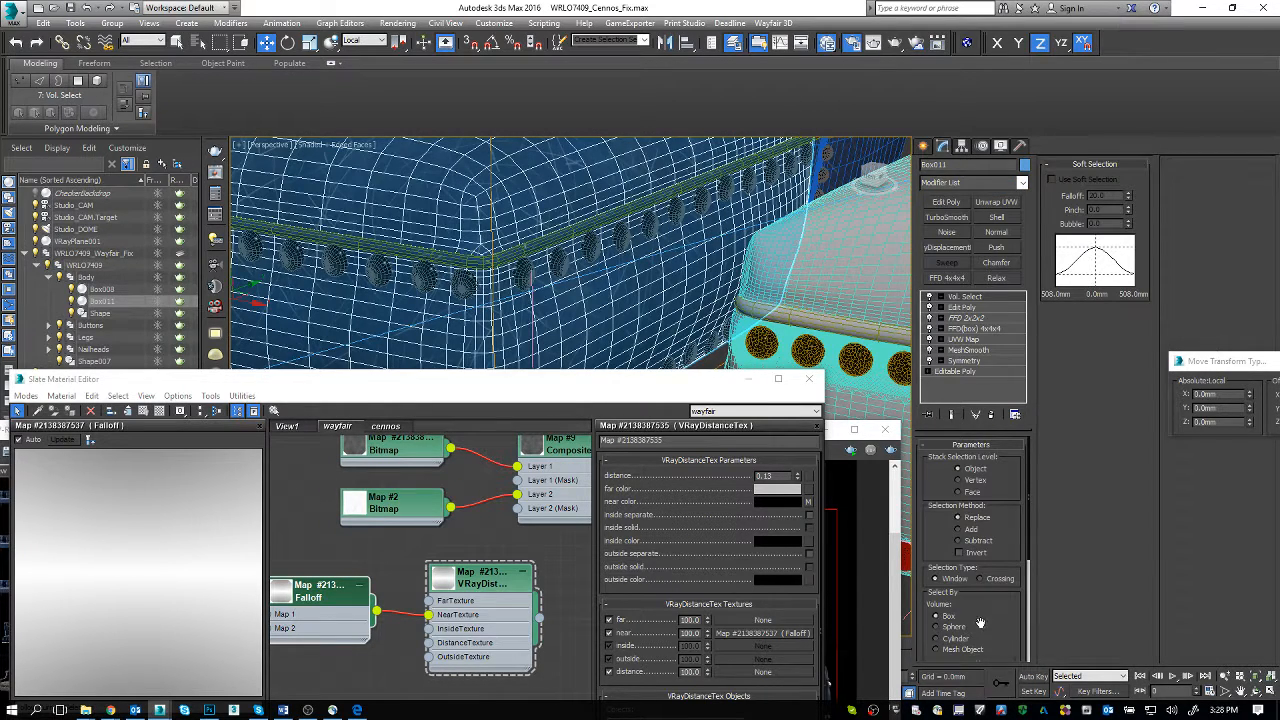
scroll(980, 560, "down", 4)
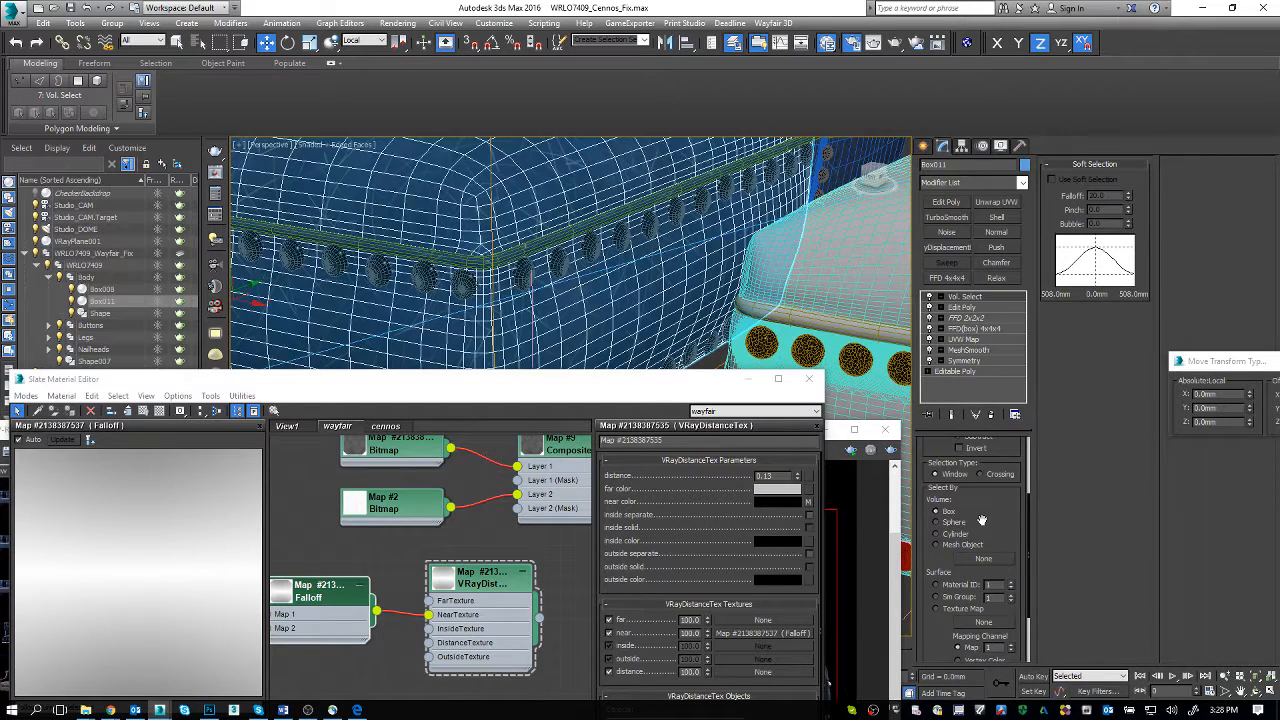
Step: Insert a TurboSmooth modifier between Edit Poly and Vol. Select in Box011's modifier stack
left_click(468, 287)
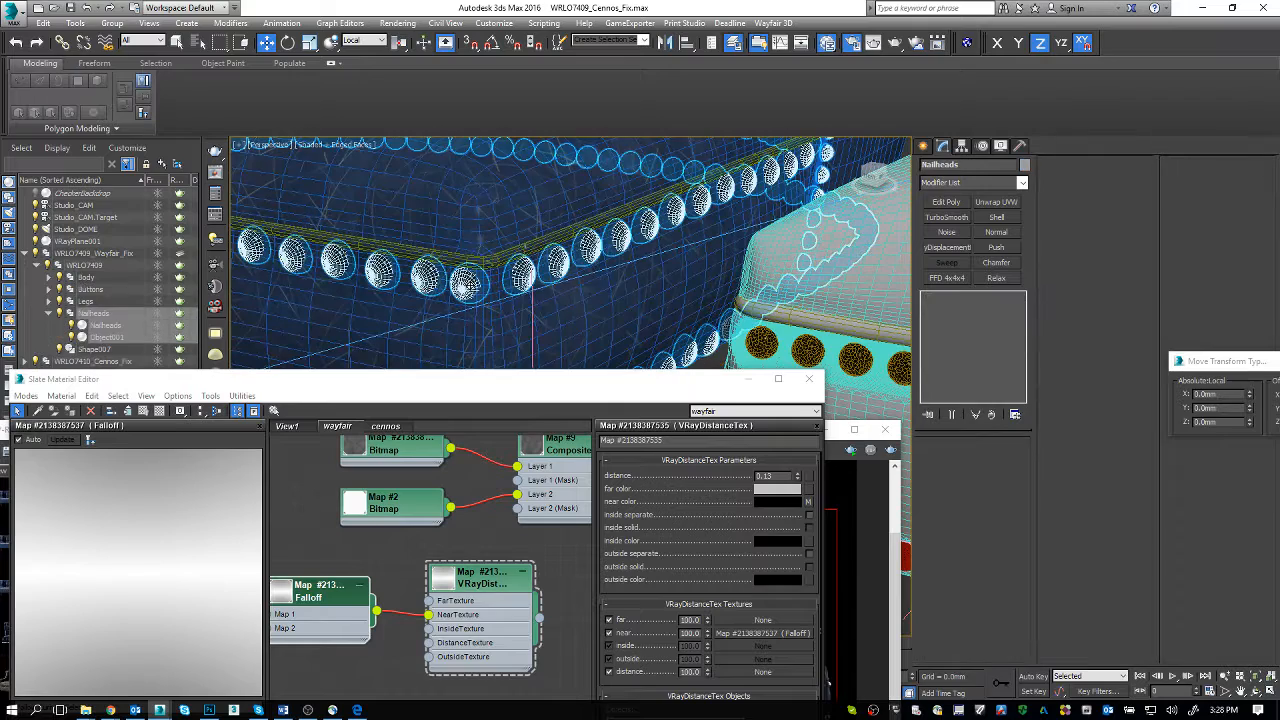
left_click(550, 323)
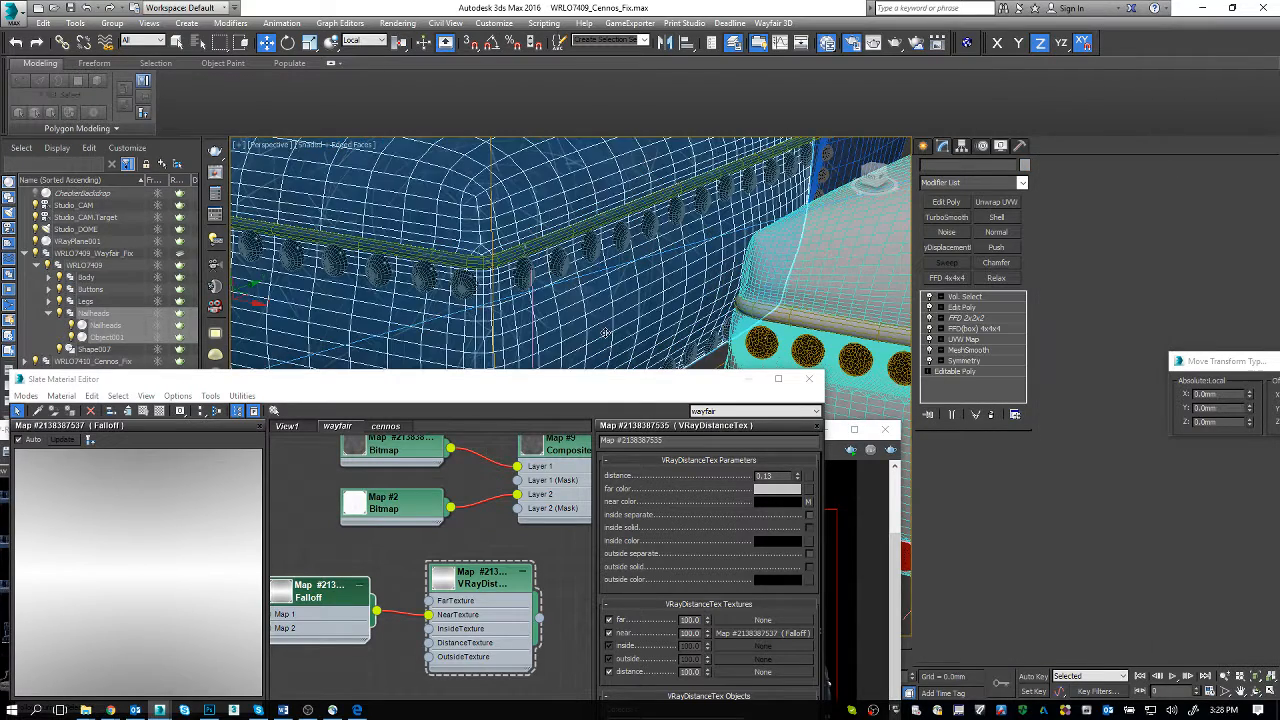
left_click(968, 308)
left_click(952, 220)
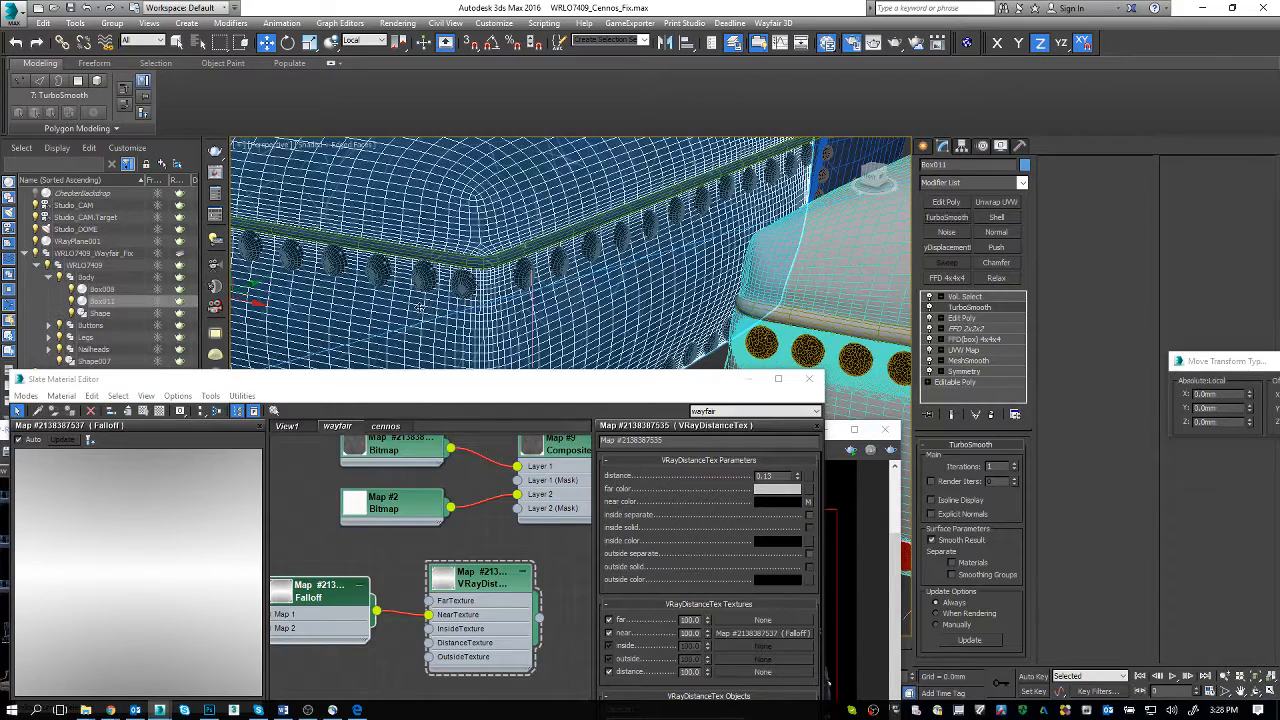
Step: Set Box011's Vol. Select to select by Mesh Object and pick the Wayfair chair's Nailheads as the volume
left_click(430, 284)
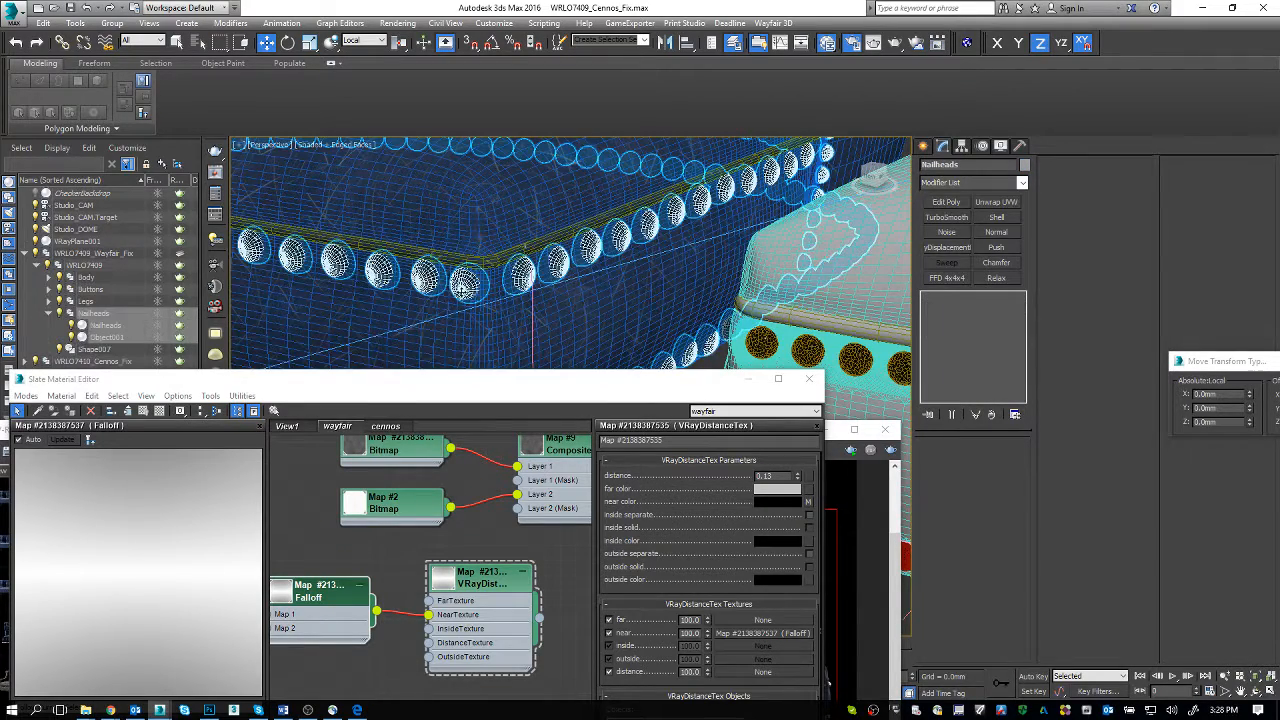
left_click(541, 341)
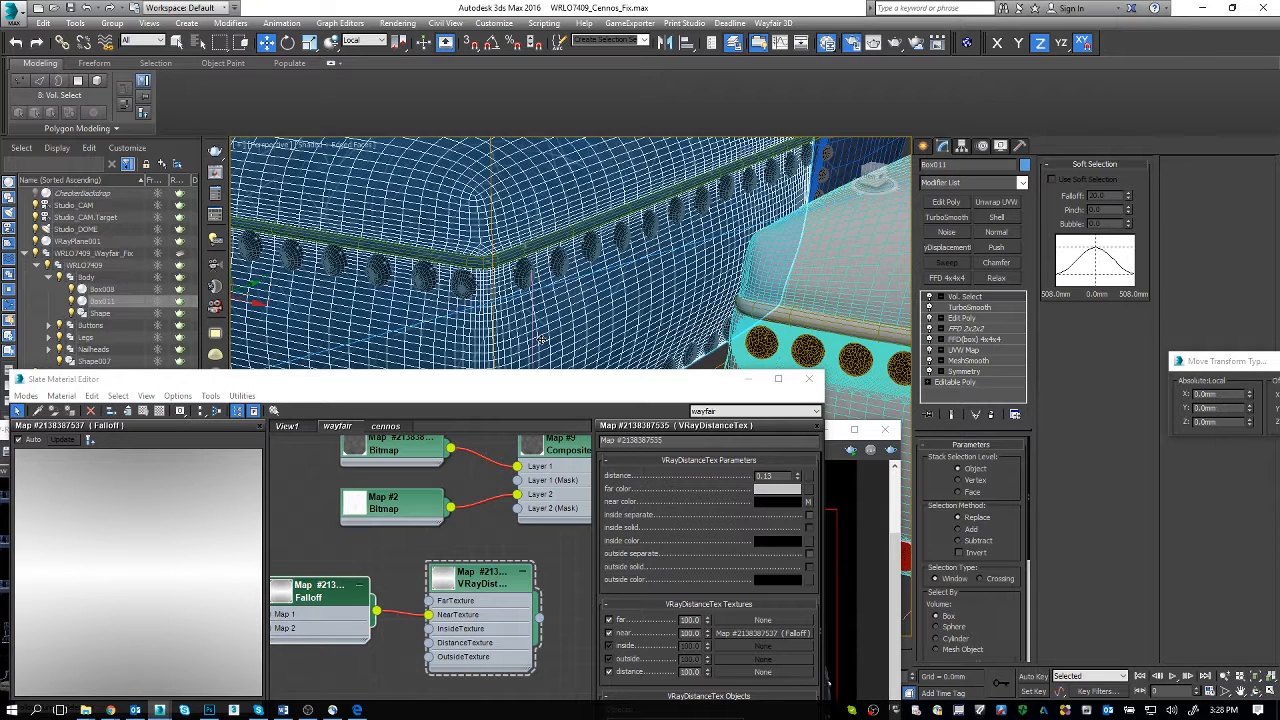
scroll(1003, 610, "down", 3)
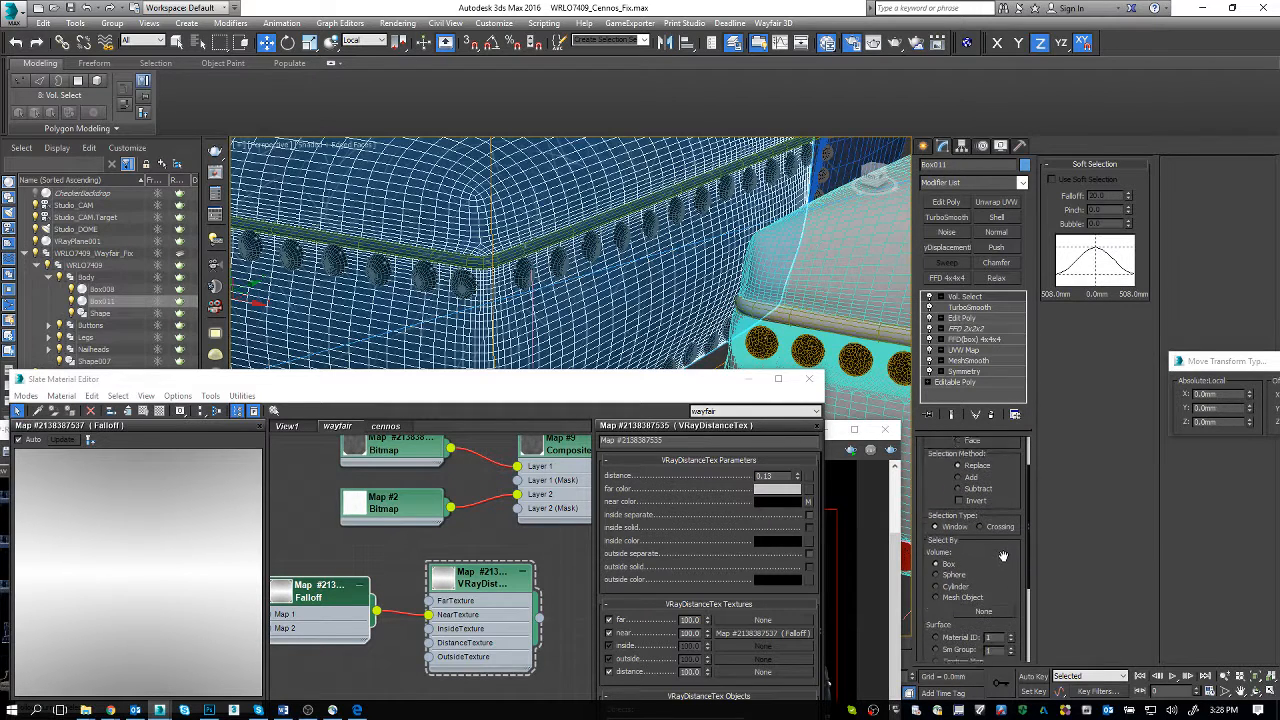
left_click(973, 582)
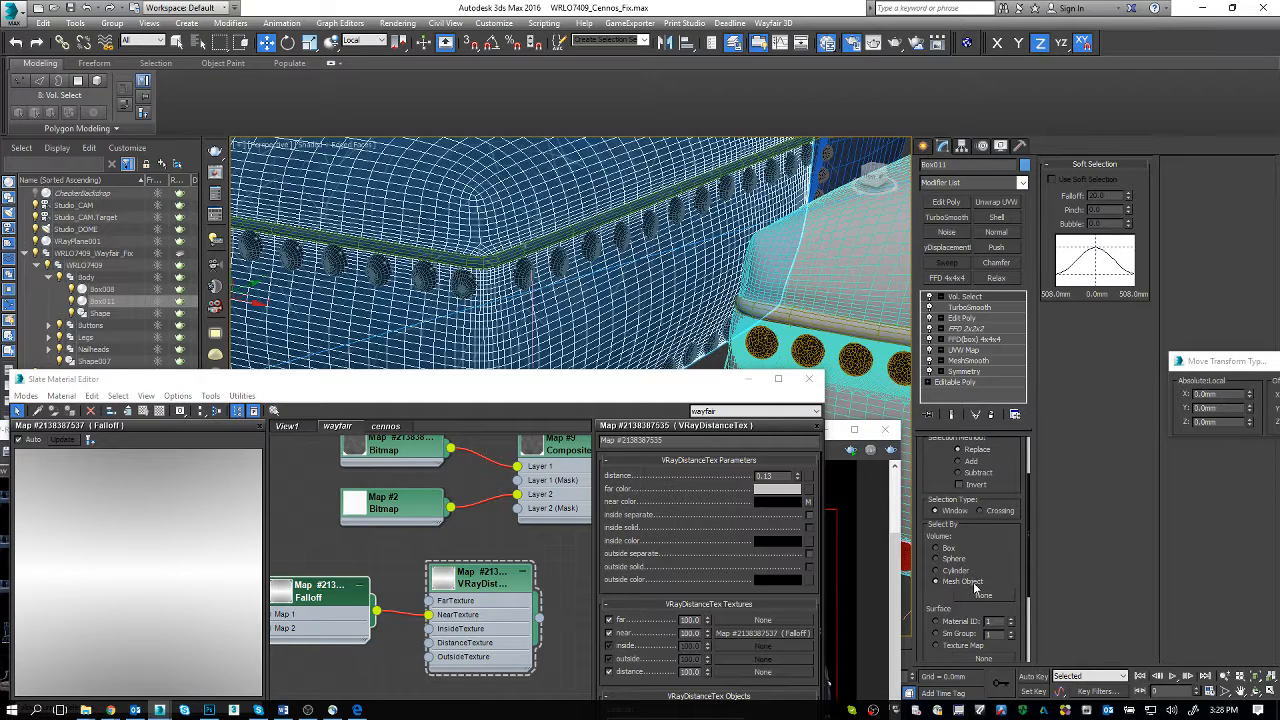
left_click(978, 596)
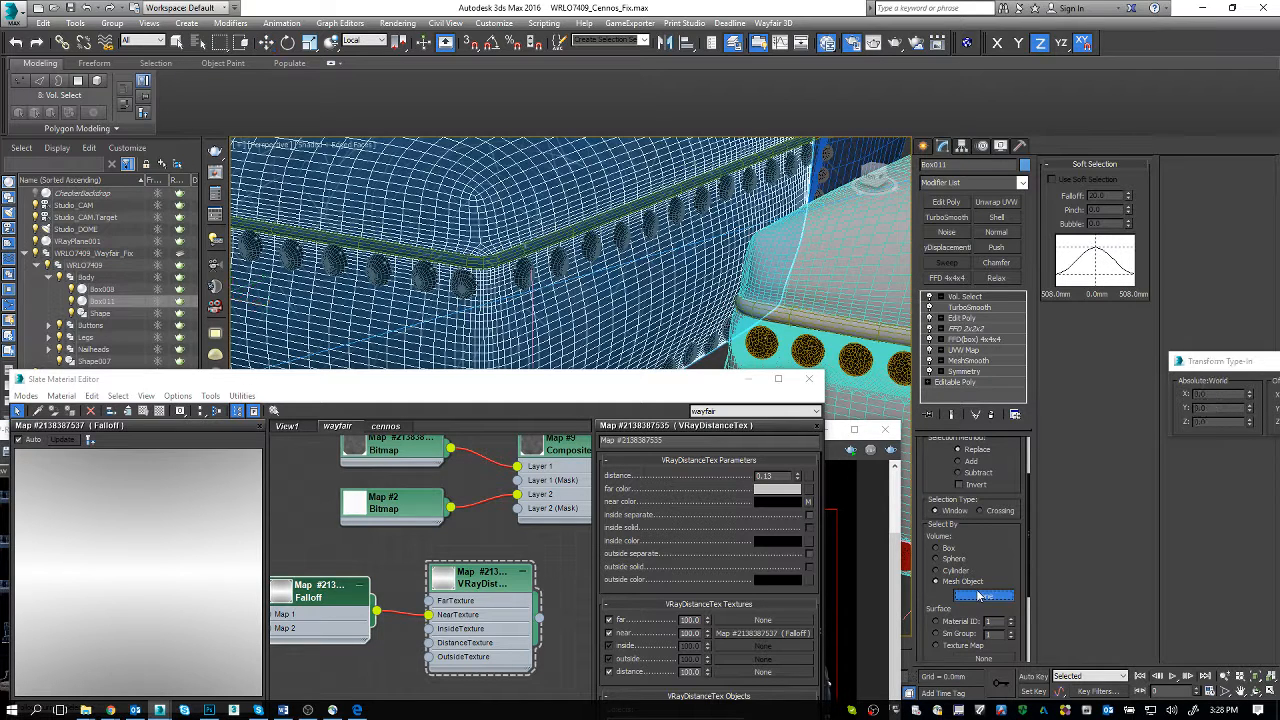
left_click(463, 286)
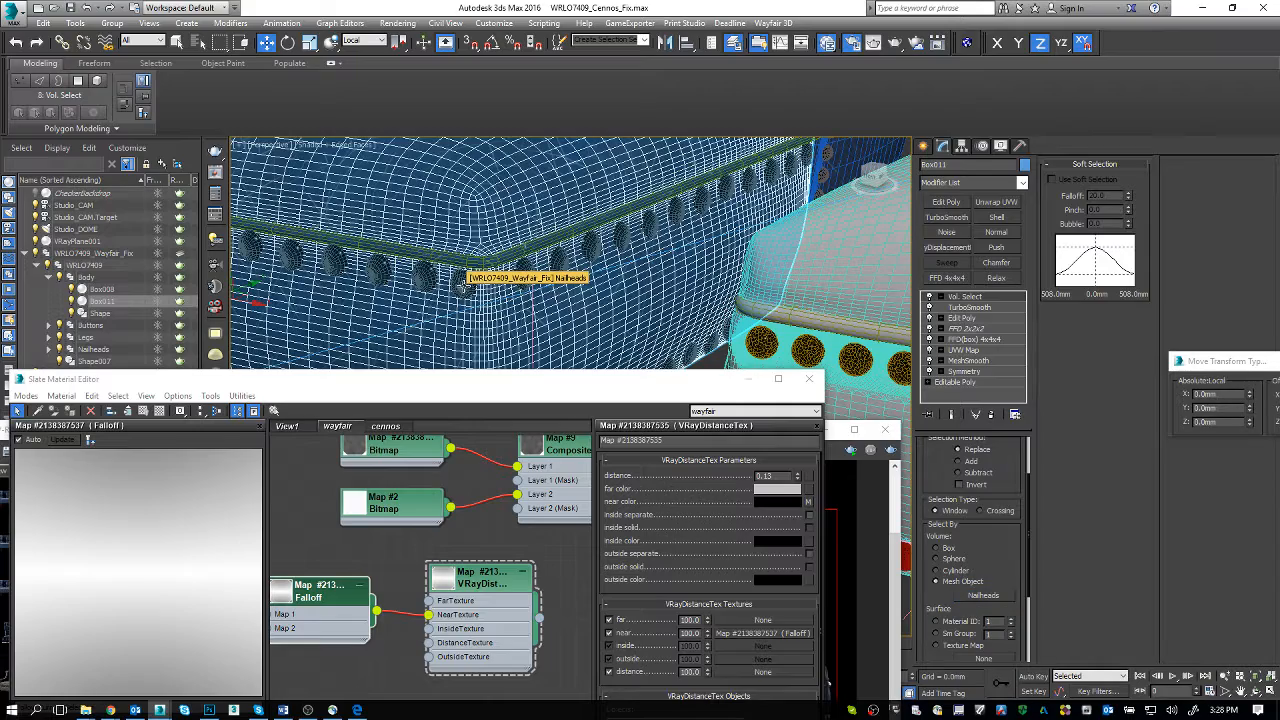
Step: Set the stack selection level of Box011's Vol. Select modifier to Vertex
middle_click_drag(600, 262, 674, 272, "alt")
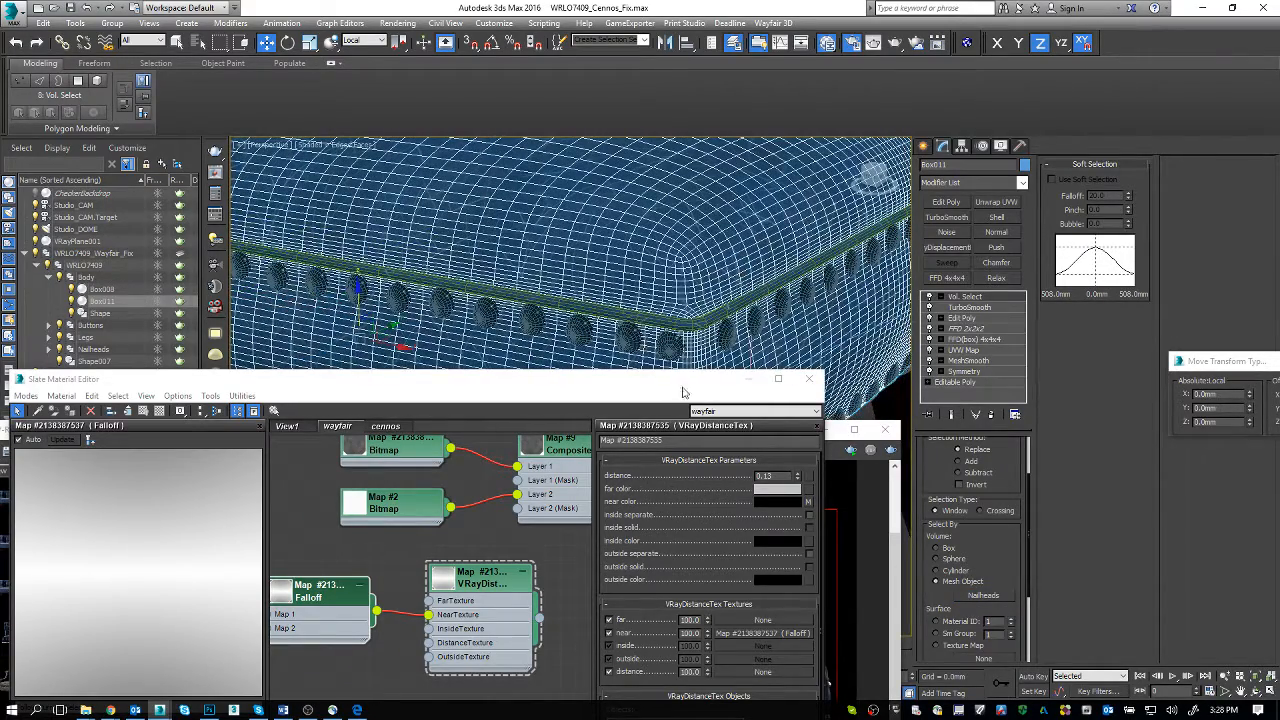
scroll(966, 573, "down", 5)
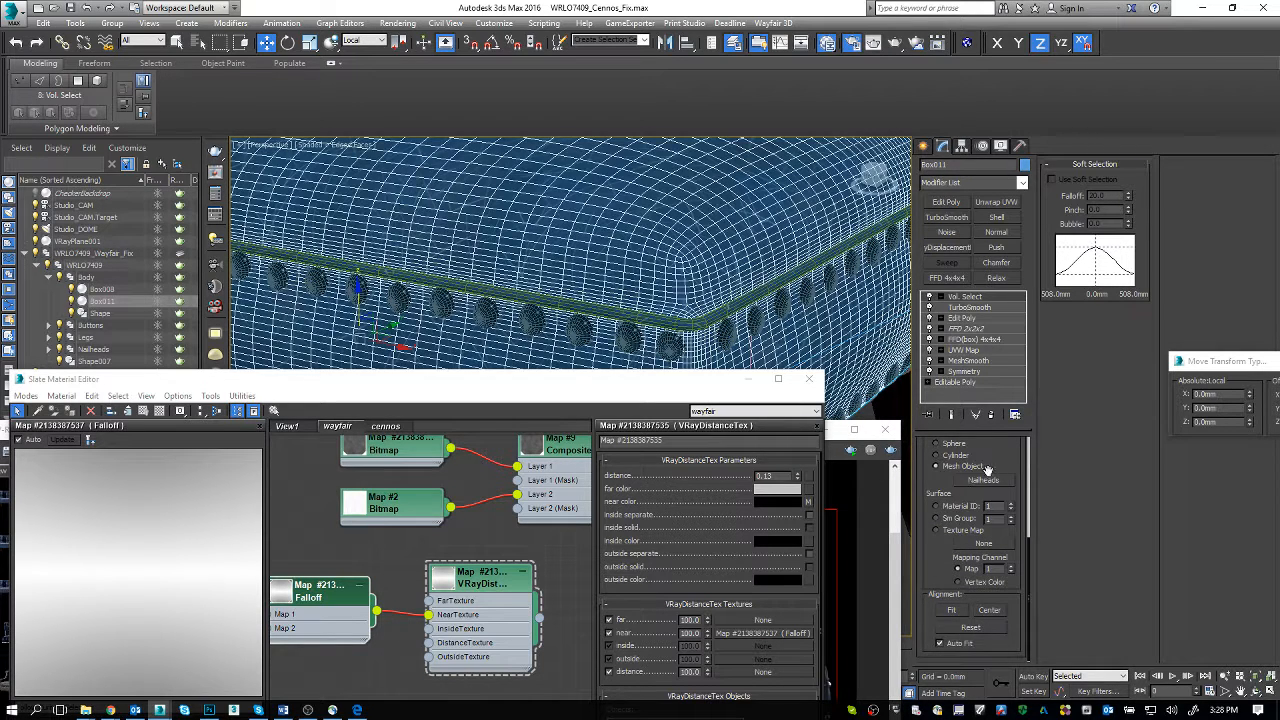
scroll(1005, 454, "up", 5)
left_click_drag(1000, 601, 1000, 603)
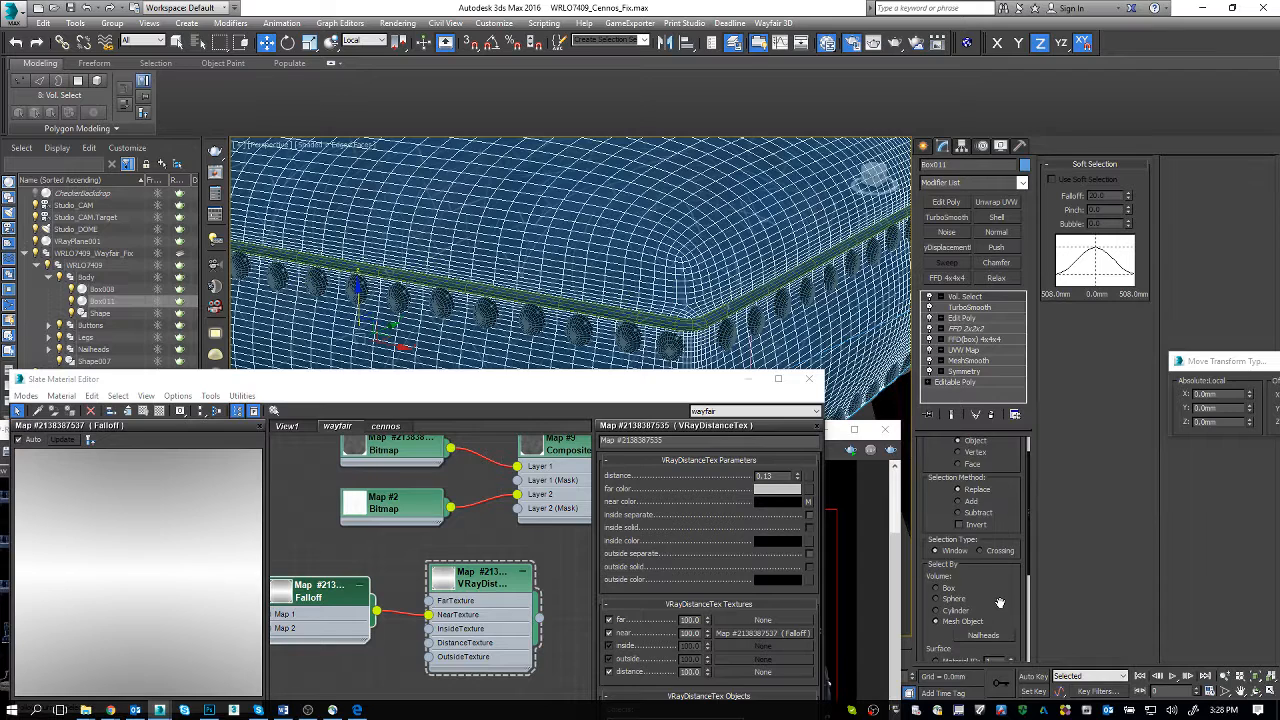
left_click_drag(1010, 486, 1012, 532)
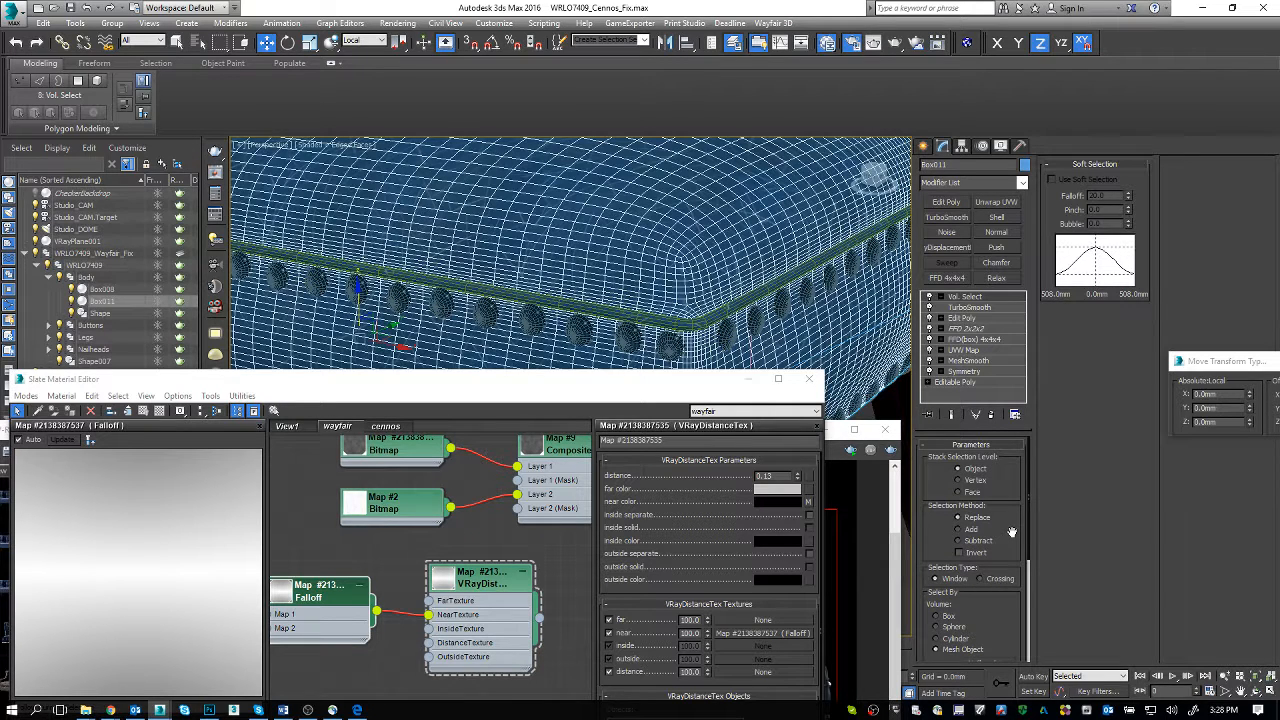
left_click(973, 482)
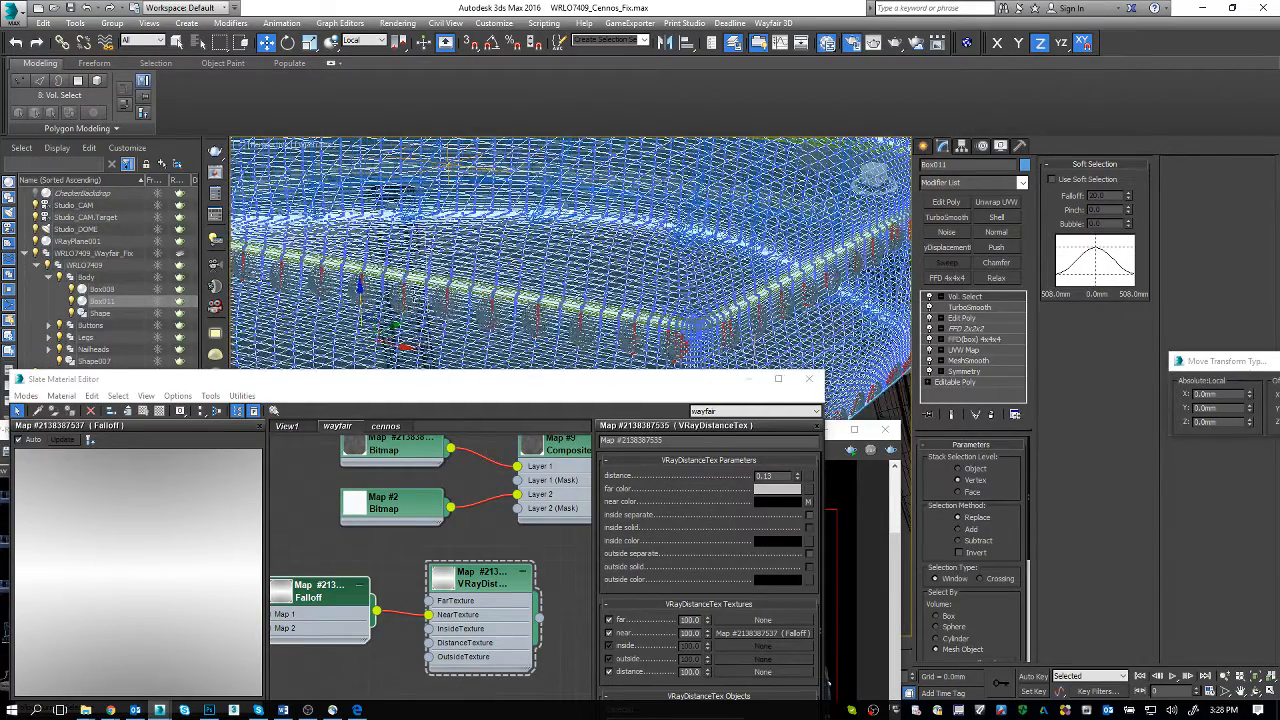
scroll(410, 297, "up", 2)
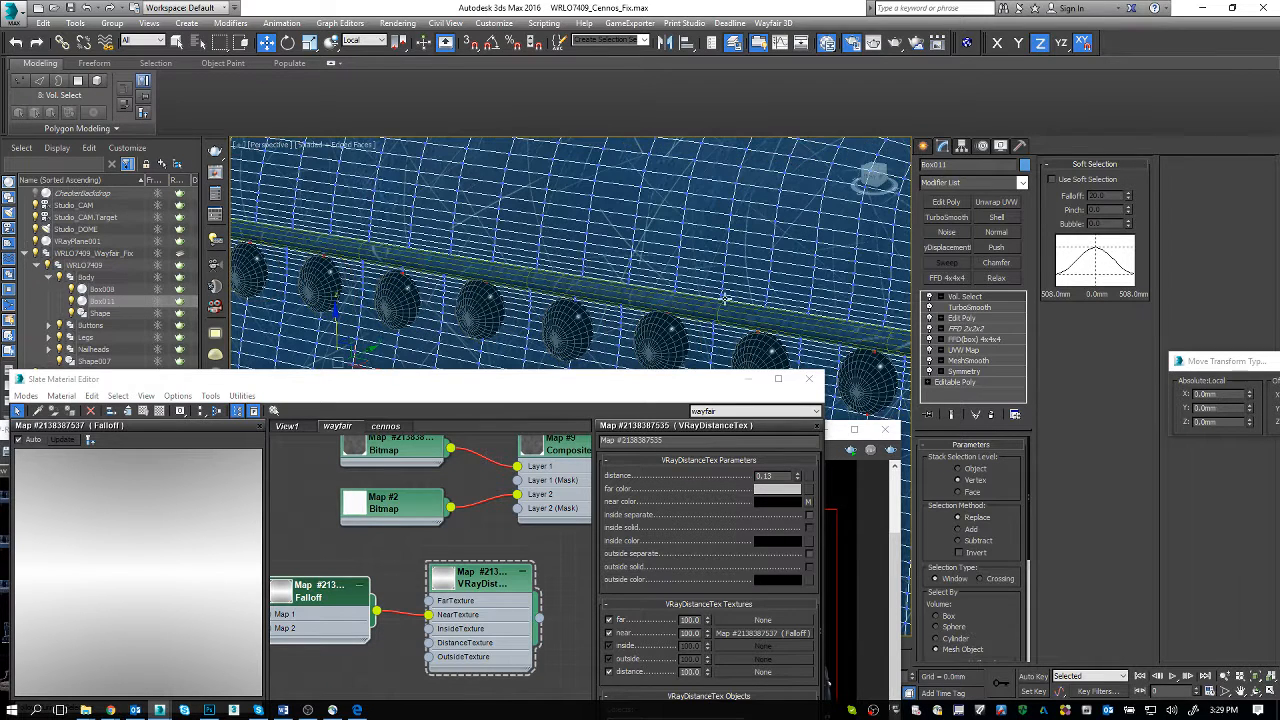
left_click(962, 207)
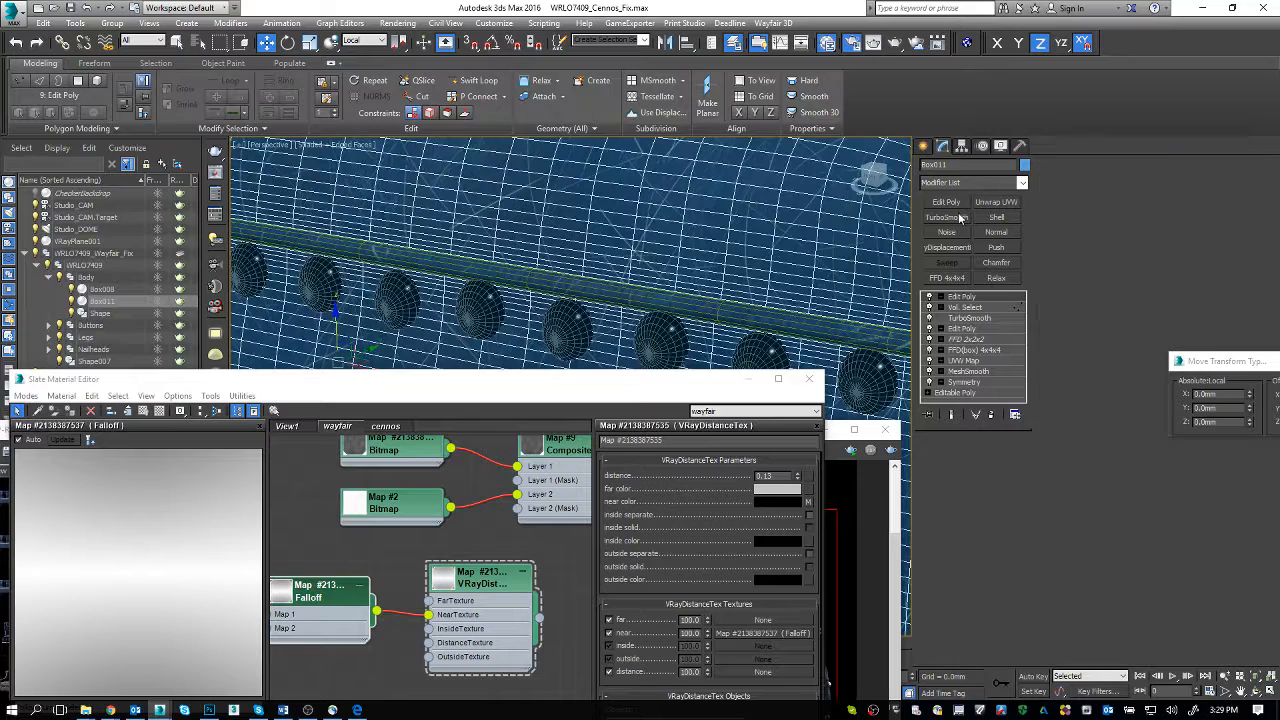
left_click(993, 413)
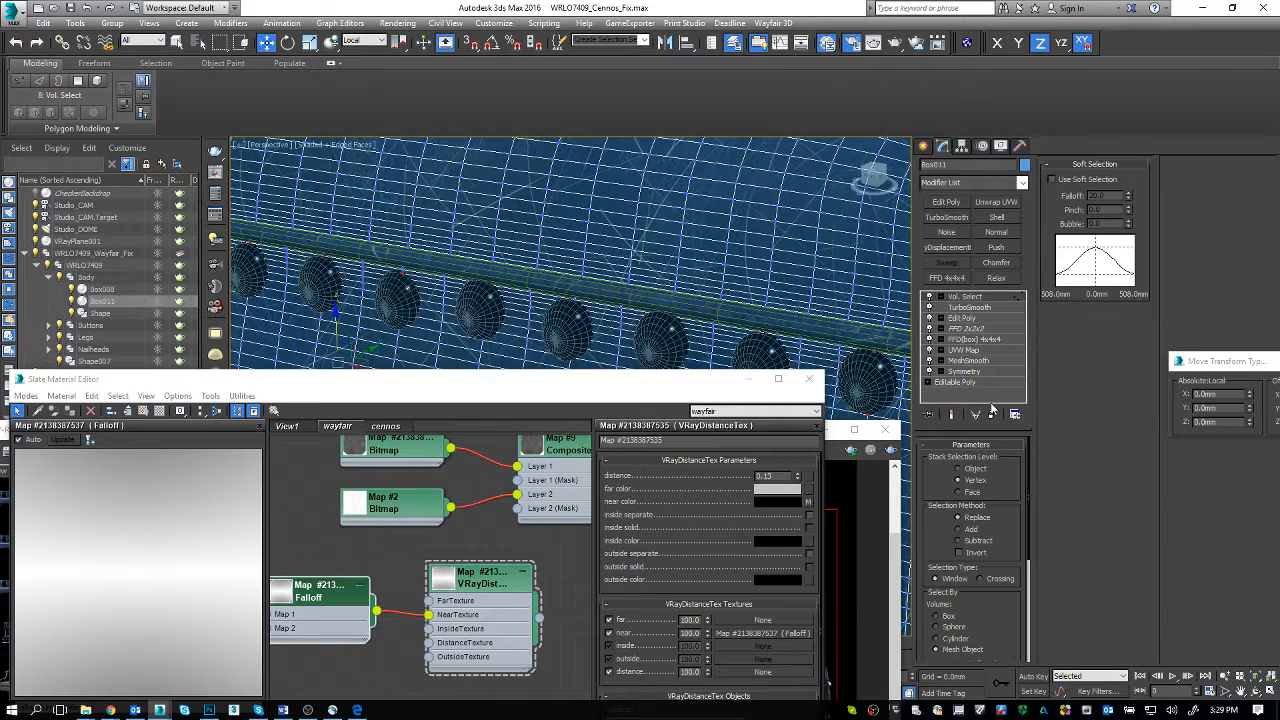
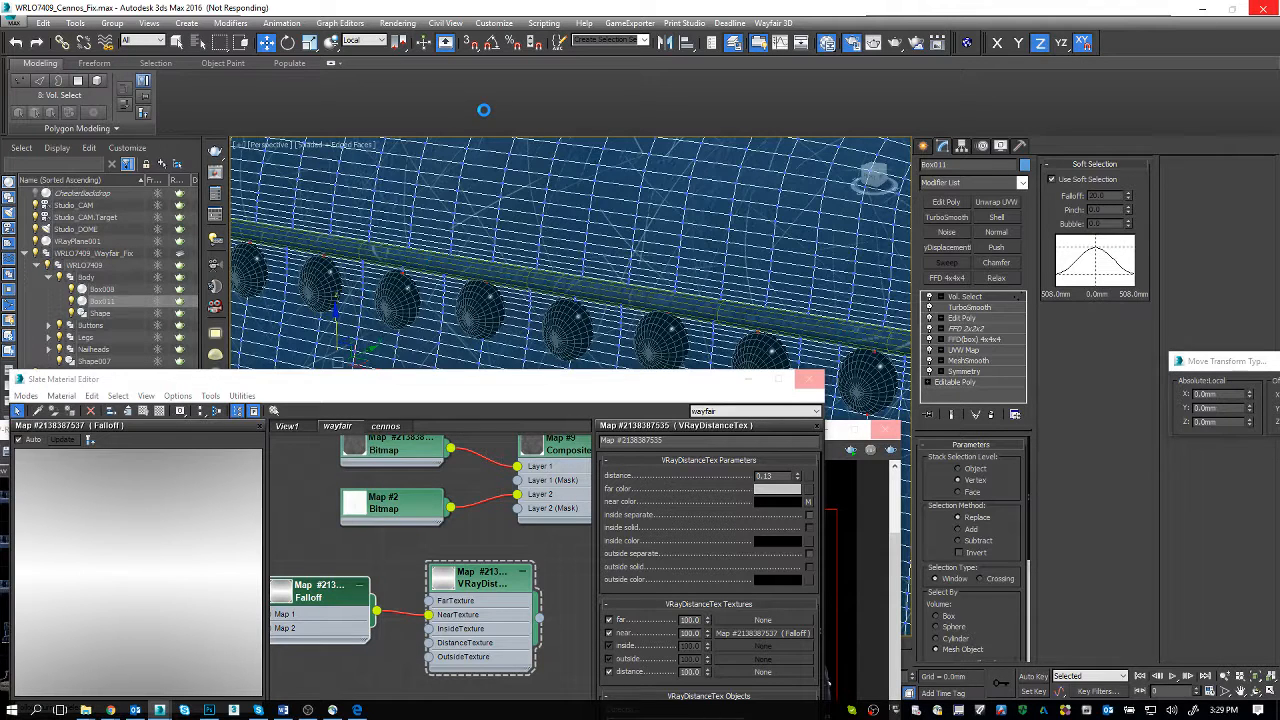
Step: Bring up Task Manager to end the unresponsive 3ds Max session
key("ctrl+shift+Escape")
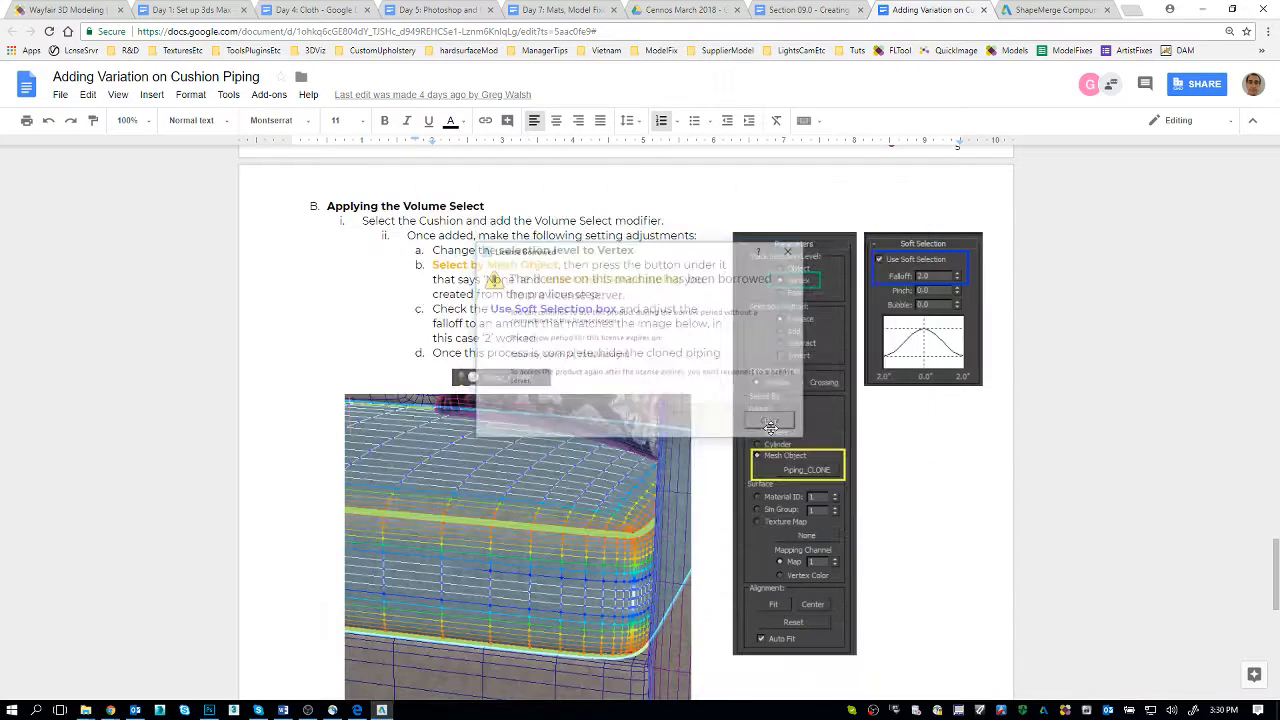
Step: Switch to the Chrome window showing the Connie Shelter Slipper Chair image and close it
mouse_move(110, 710)
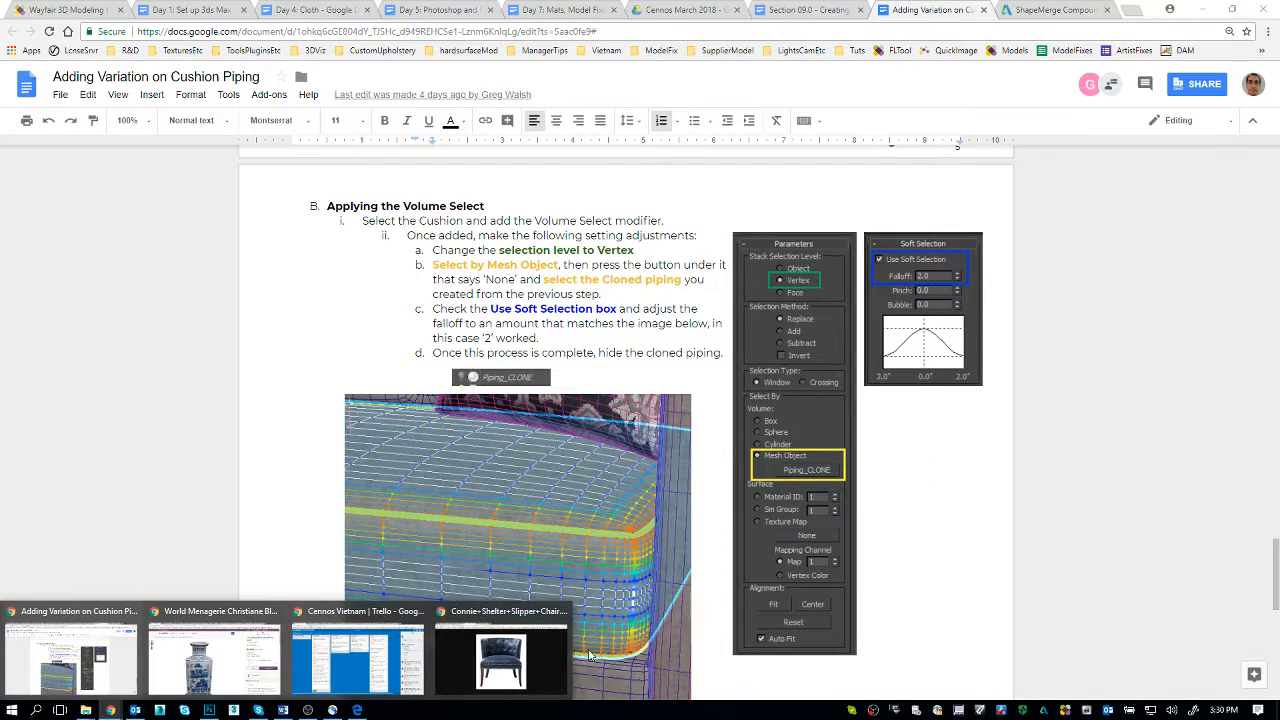
left_click(500, 658)
left_click(63, 8)
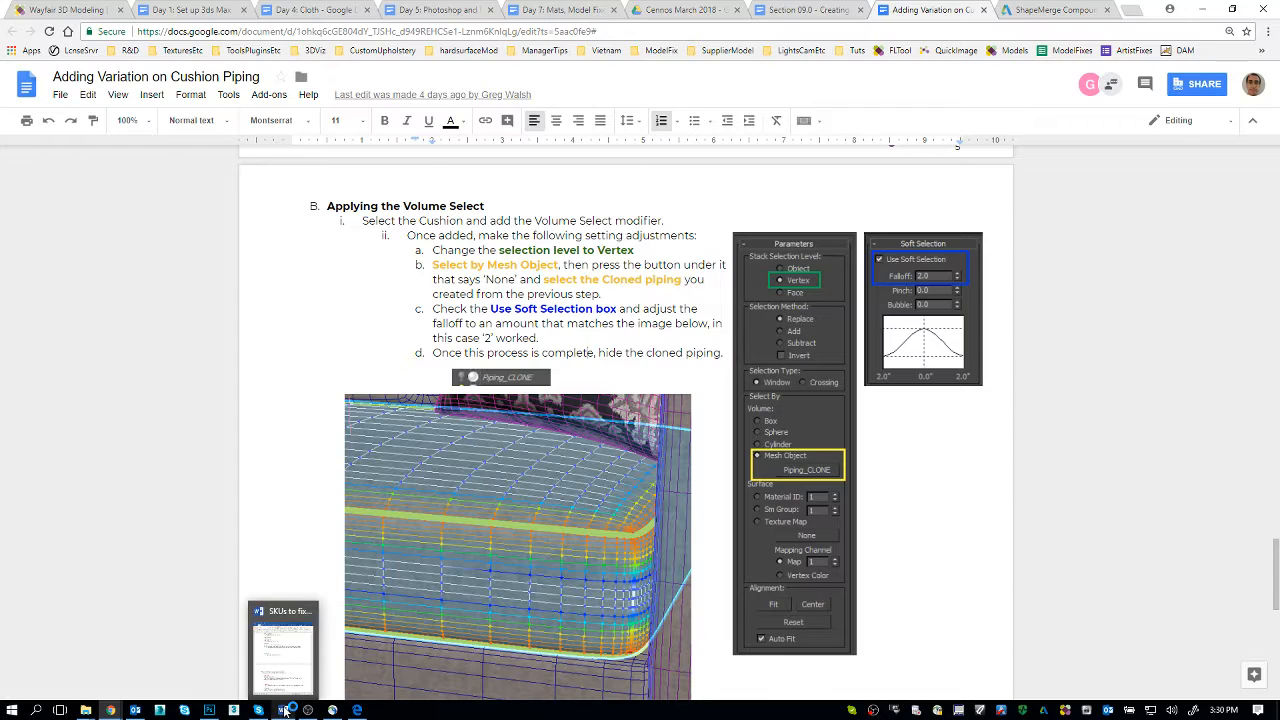
Step: Switch to Cisco AnyConnect and disconnect the VPN from us-west-vpn.wayfair.com
left_click(336, 710)
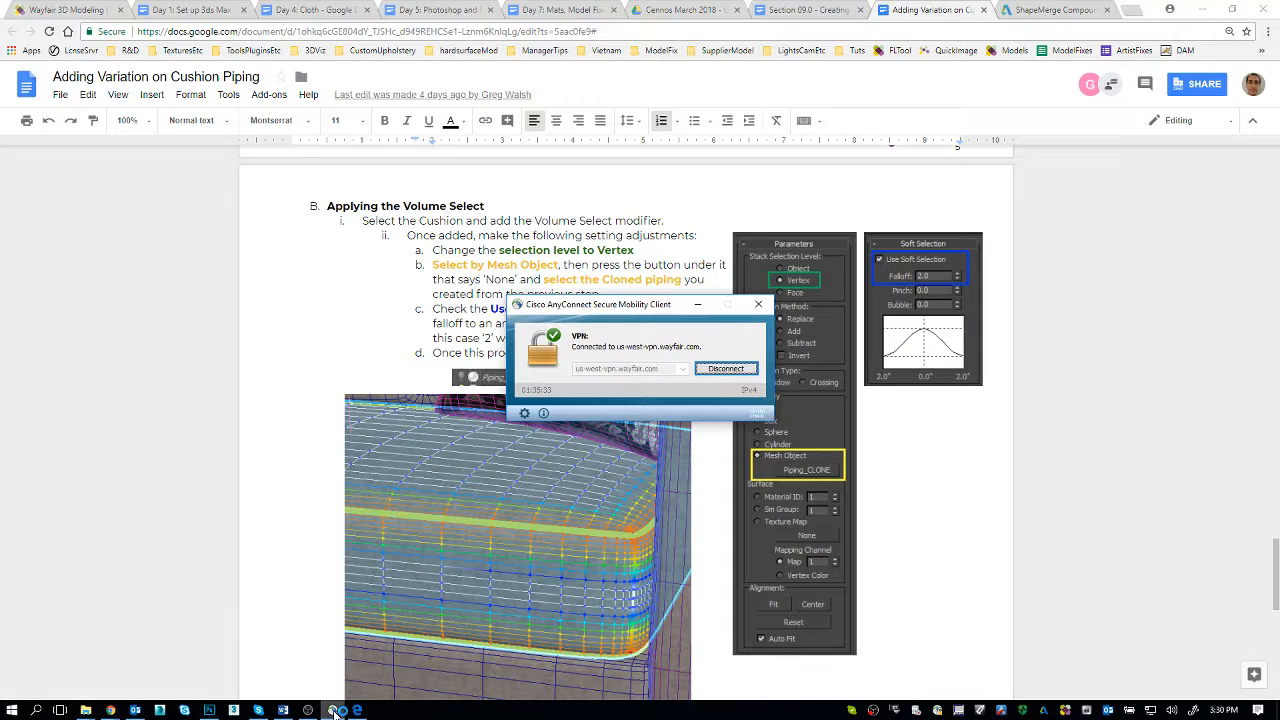
left_click(745, 369)
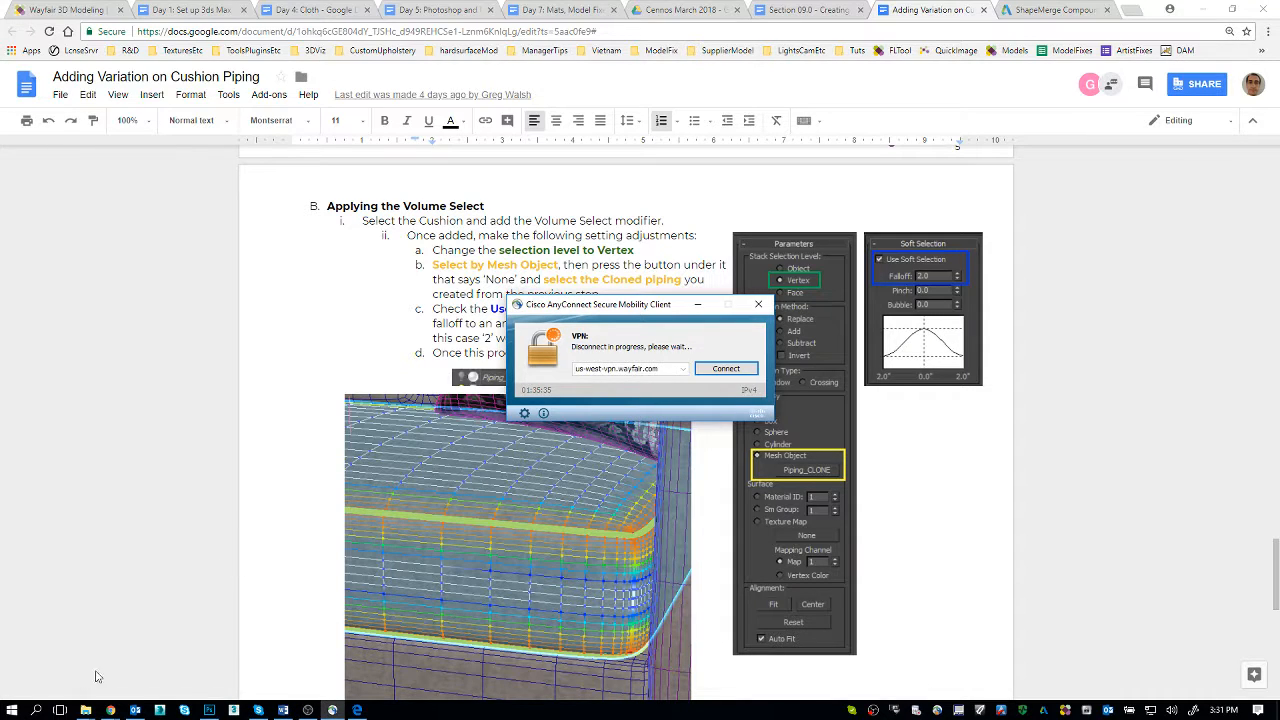
Step: Switch to the SKUs to fix document in Word and read the notes on its first entries
left_click(283, 710)
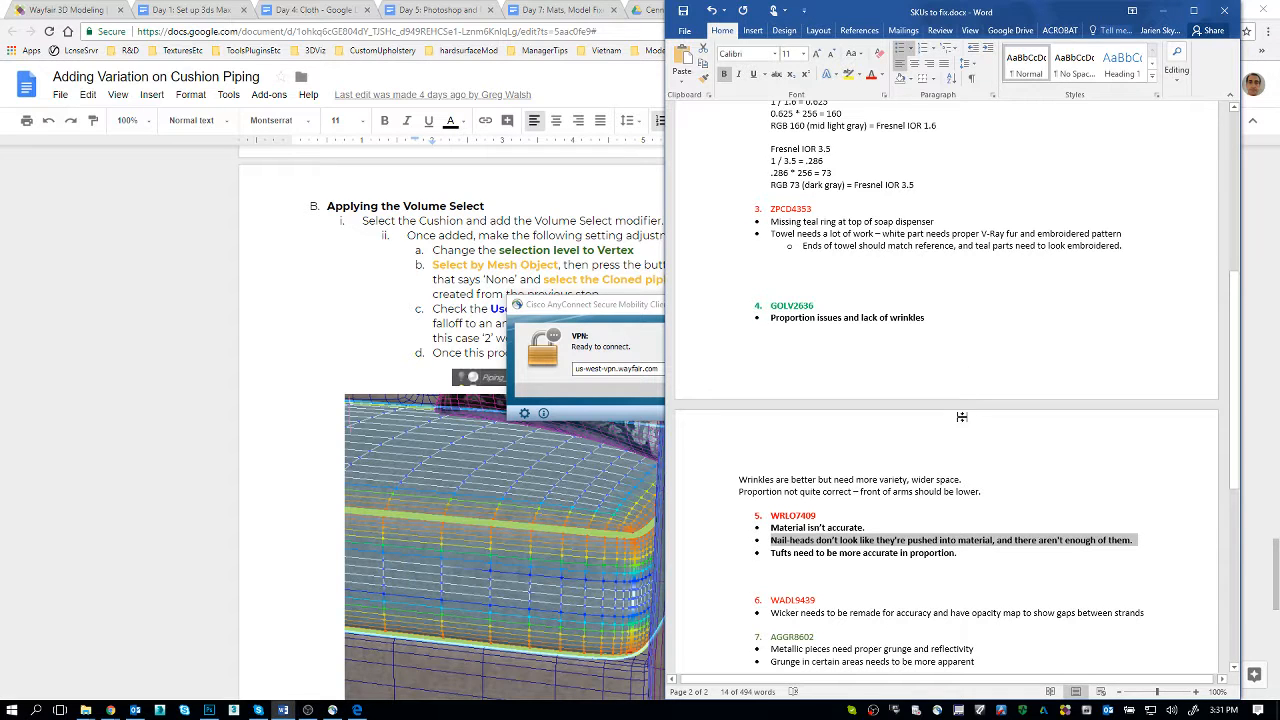
left_click(955, 475)
scroll(958, 469, "up", 10)
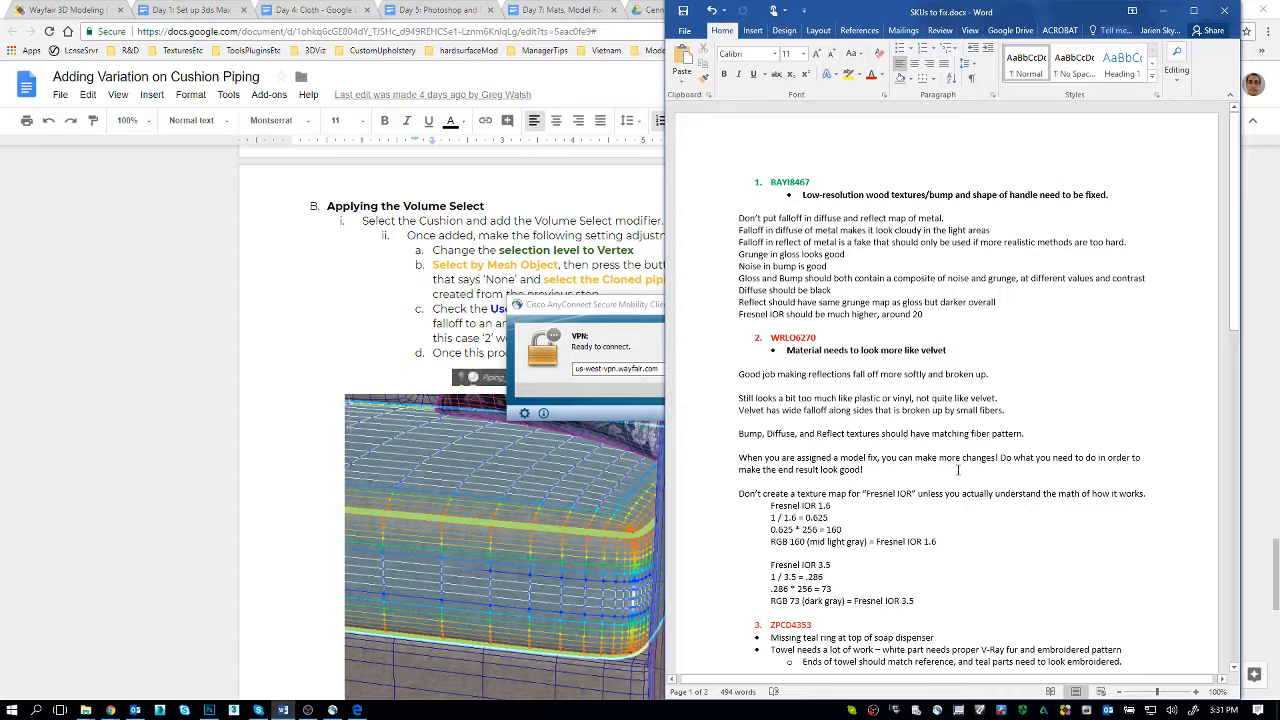
Step: Quit the Cisco AnyConnect VPN client
left_click(633, 338)
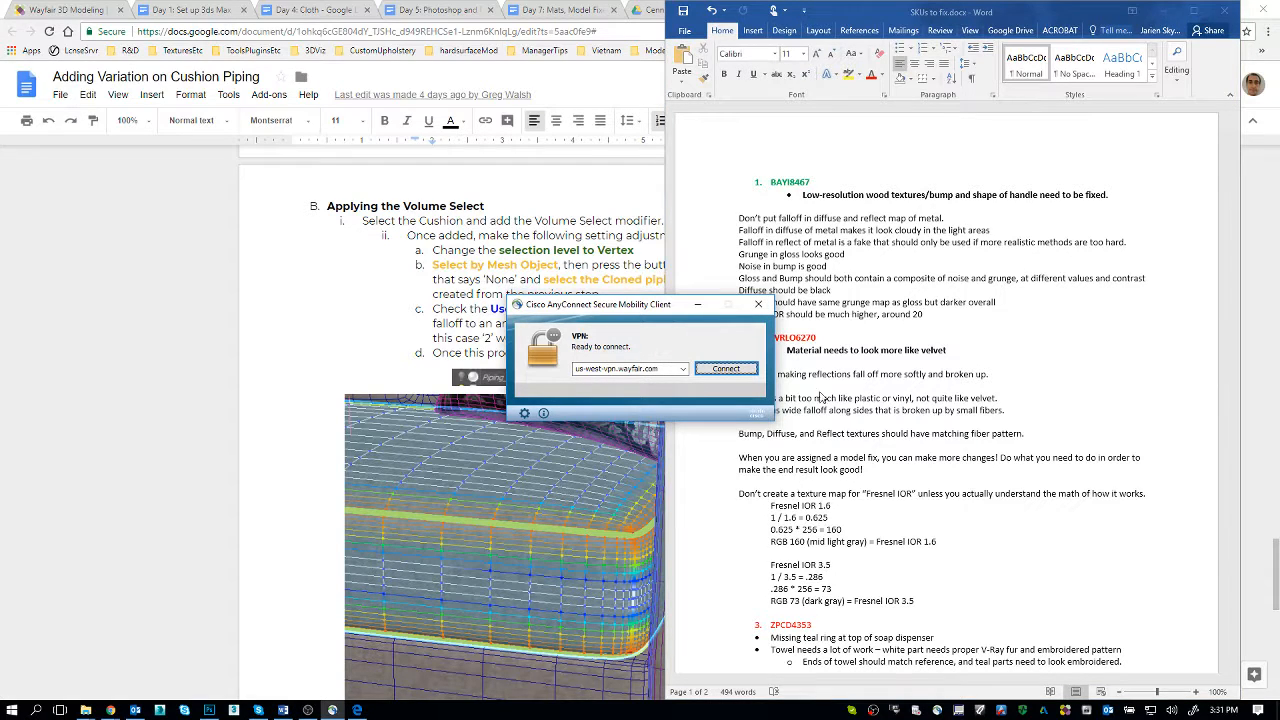
right_click(939, 710)
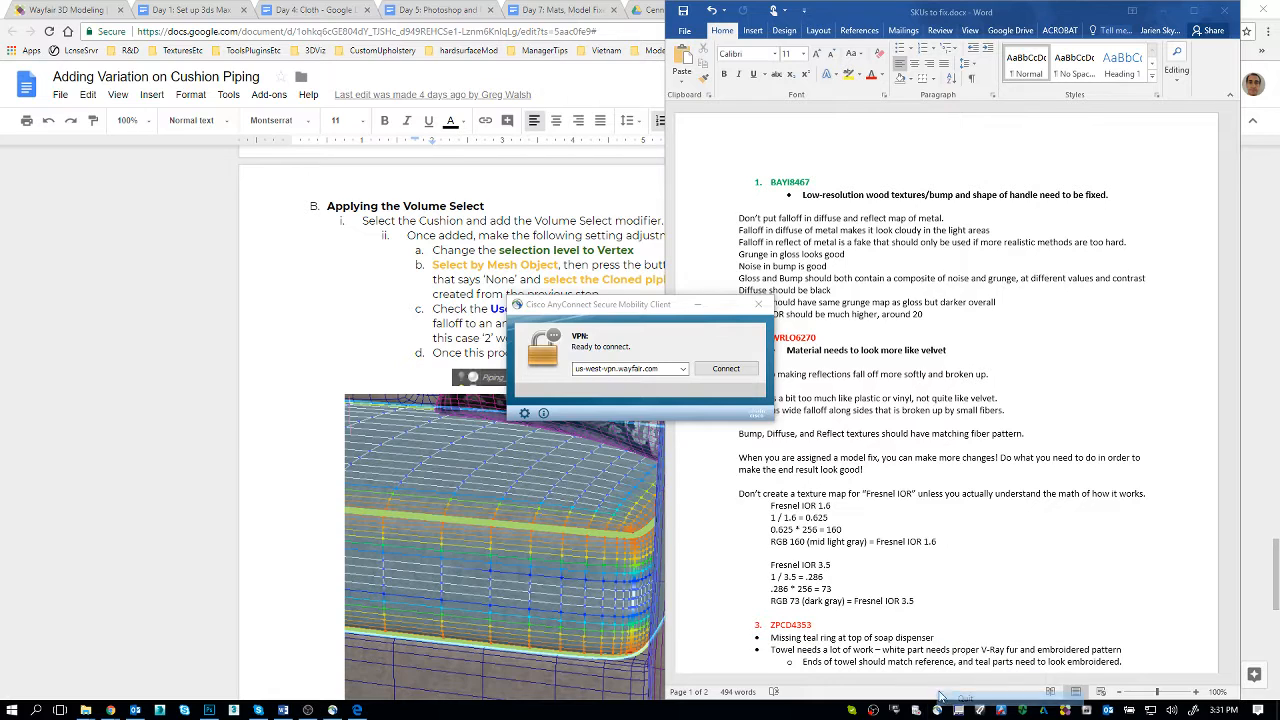
left_click(962, 698)
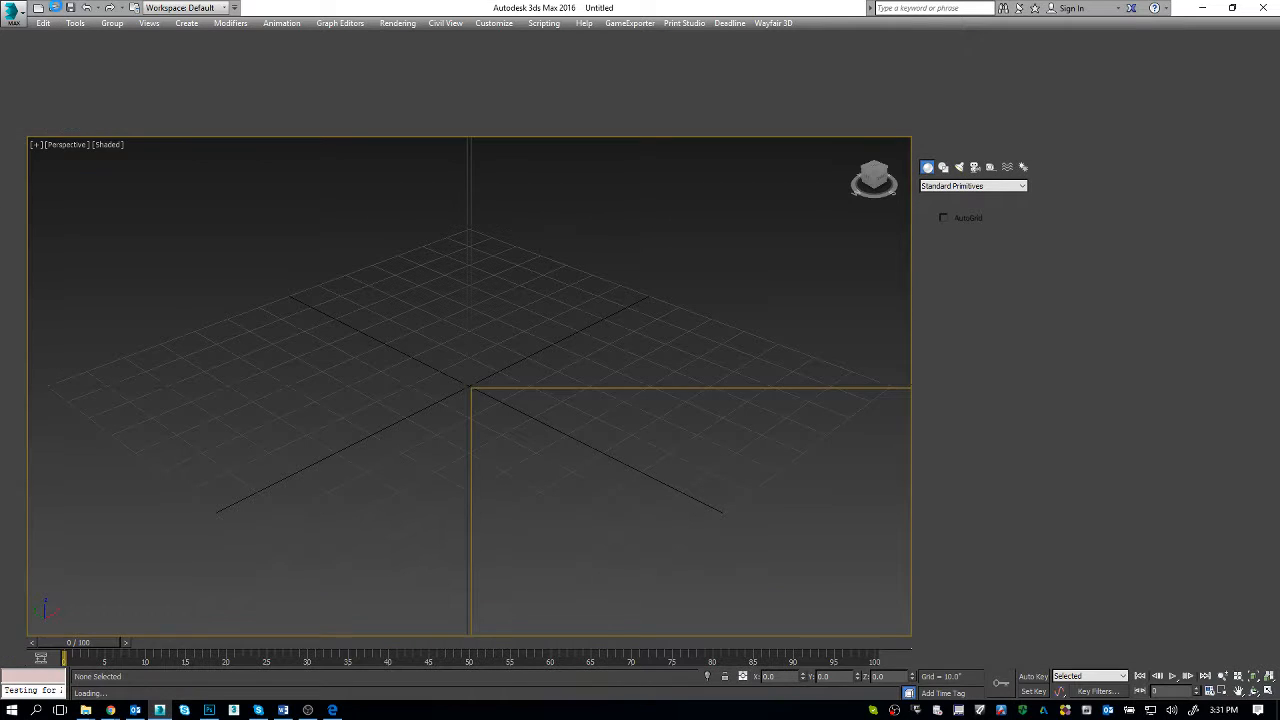
Step: Open the scene WRLO6270_Cennos_Fix.max from the WRLO6270 folder within Cennos Fixer Pod fixes
left_click(54, 8)
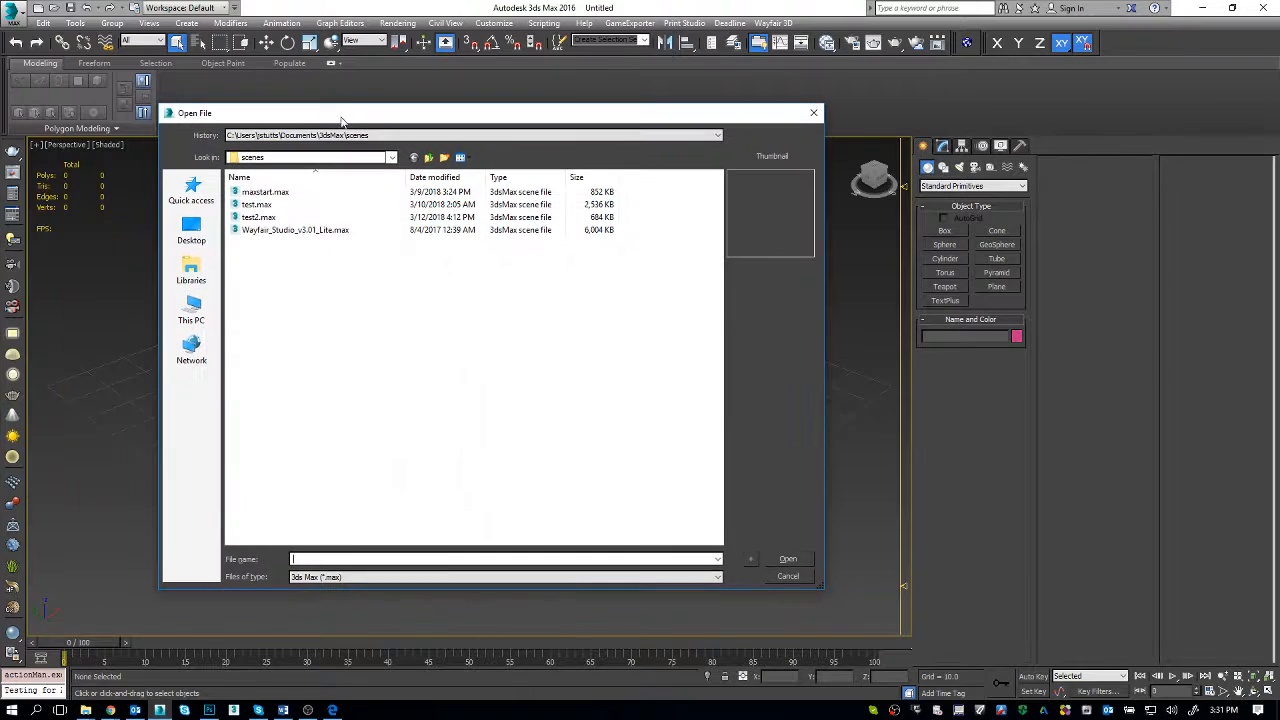
left_click(348, 136)
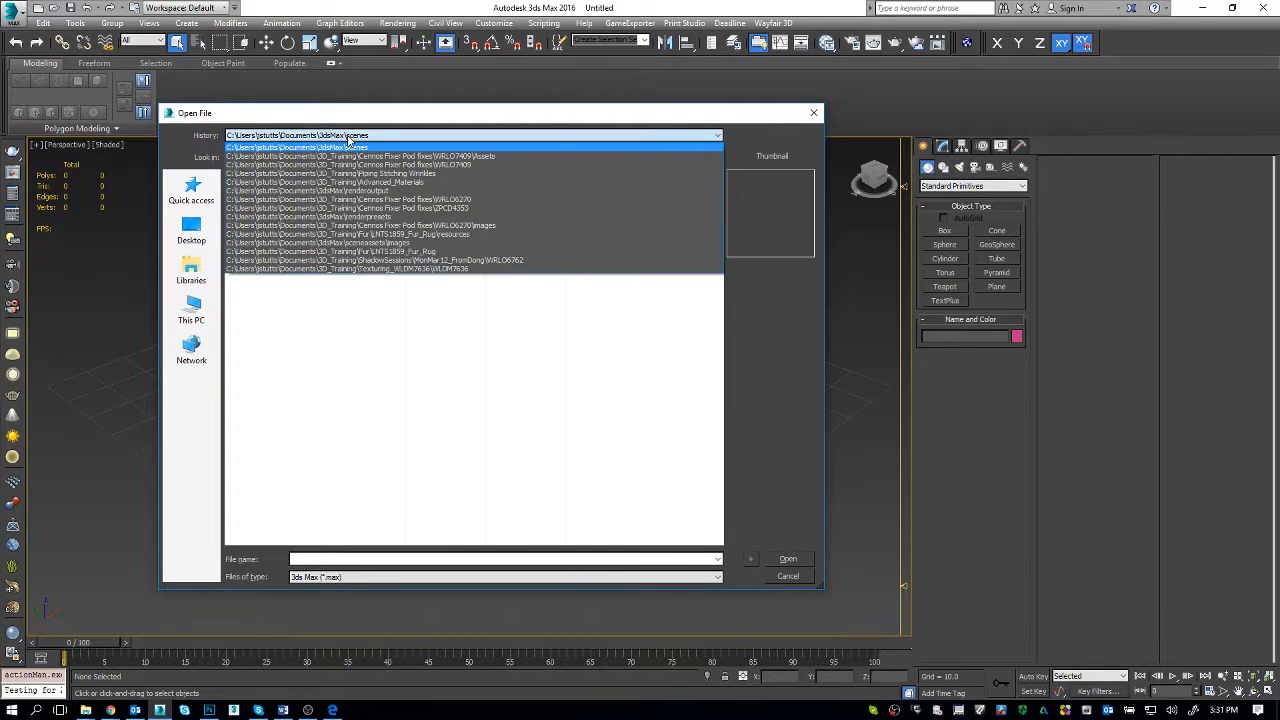
left_click(409, 165)
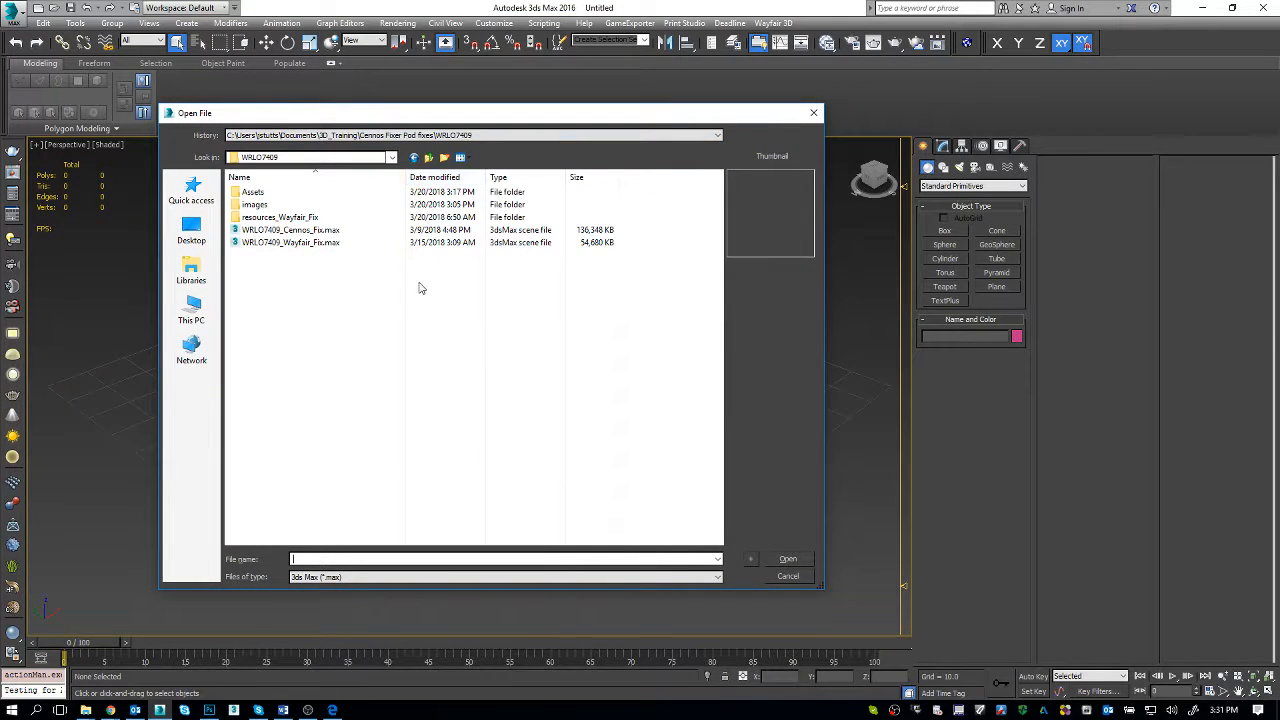
left_click(429, 158)
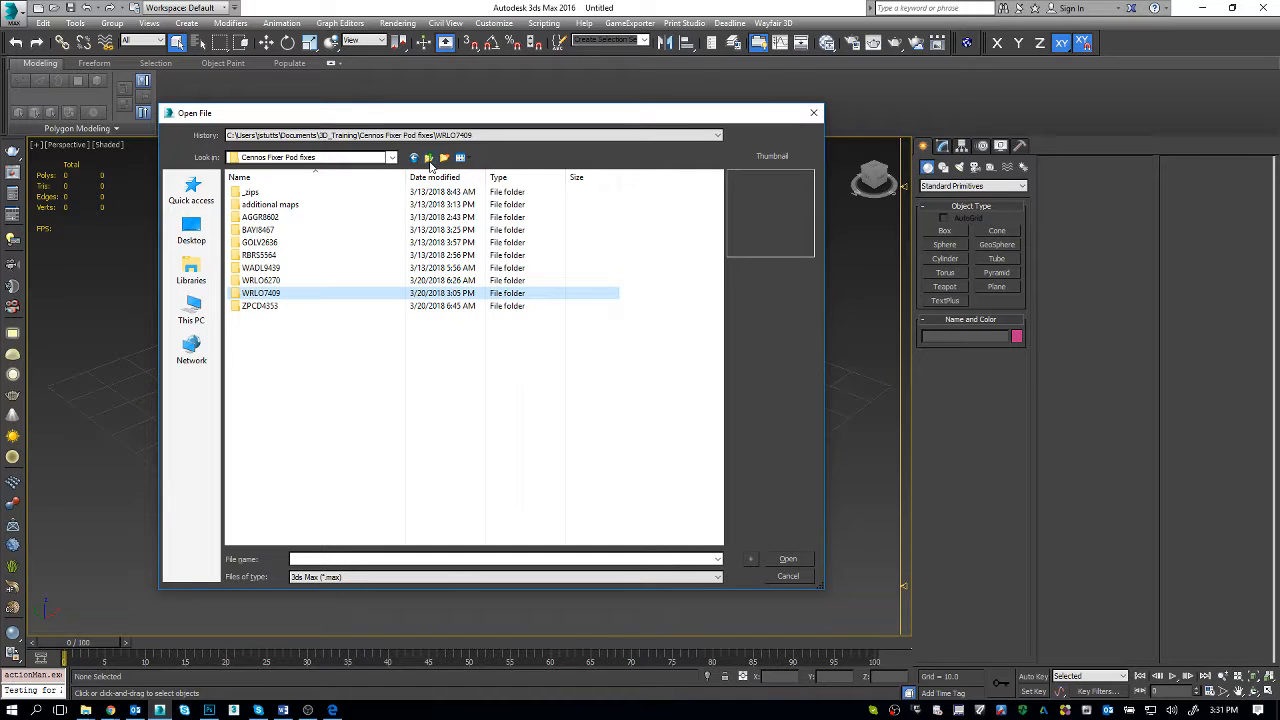
key("alt+Tab")
key("alt+Tab")
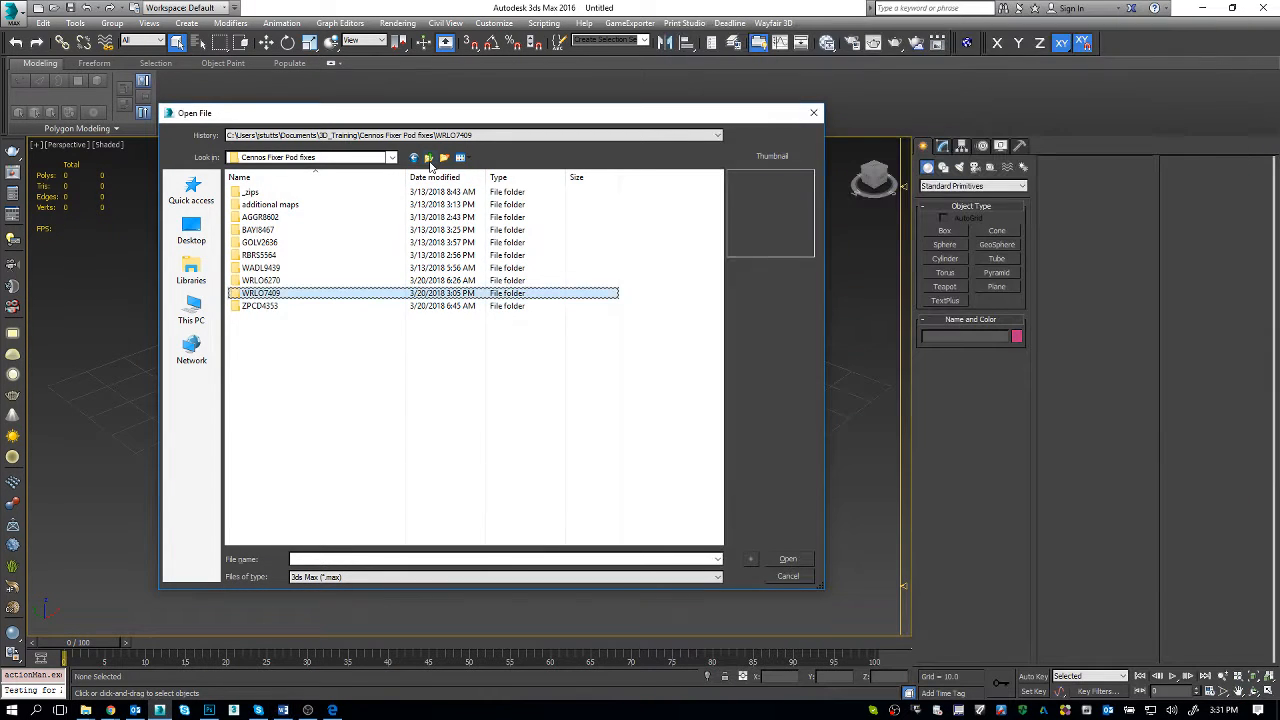
double_click(310, 281)
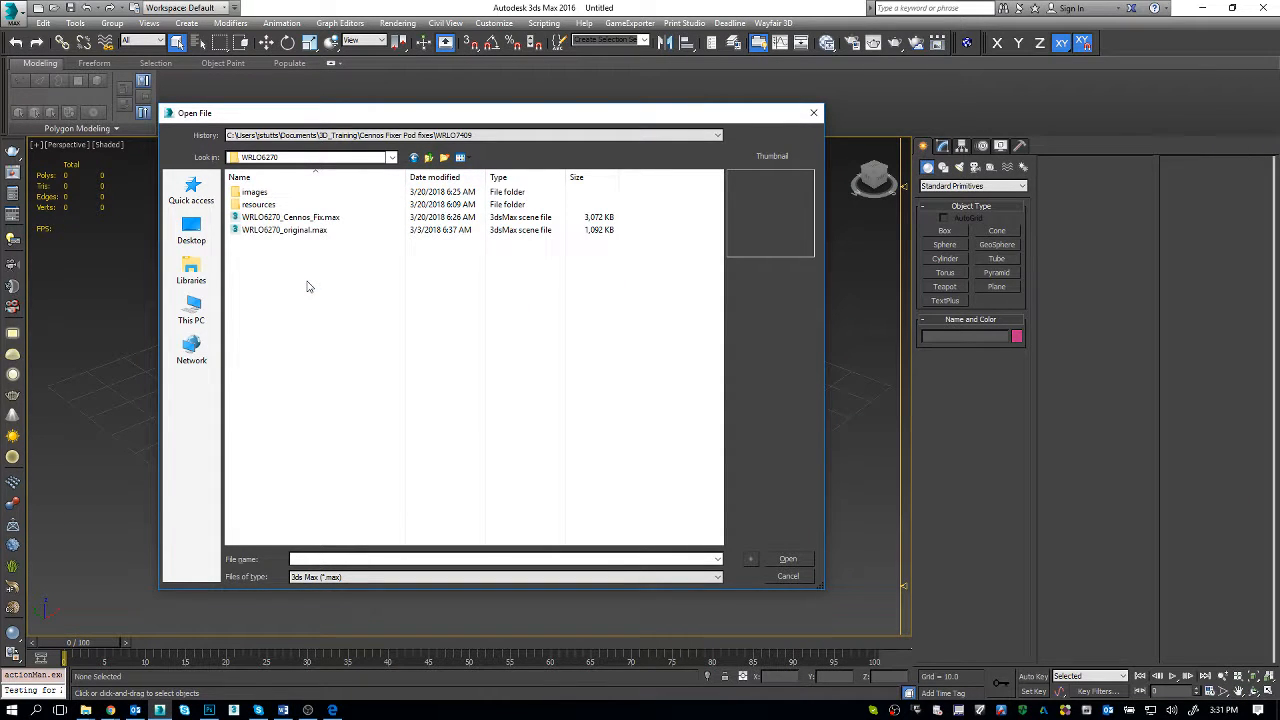
double_click(334, 217)
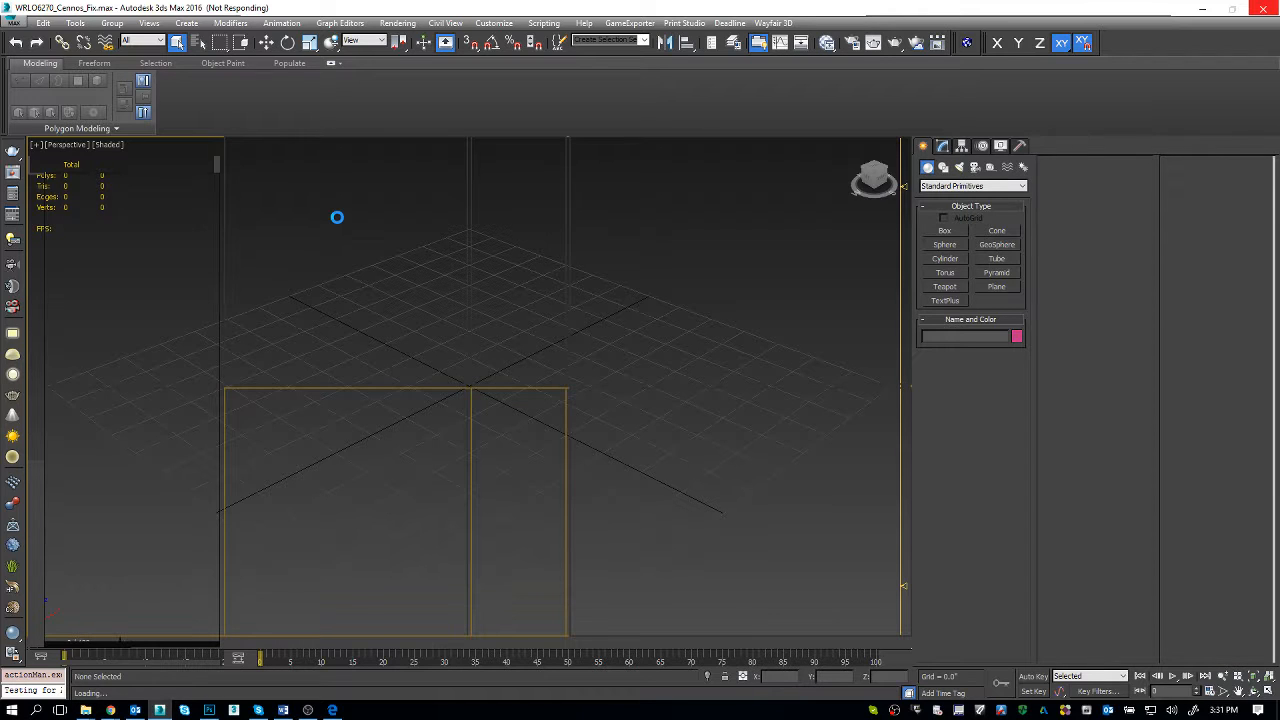
Step: Switch to the SKUs to fix document in Word and copy the second entry's SKU, WRLO6270
key("alt+Tab")
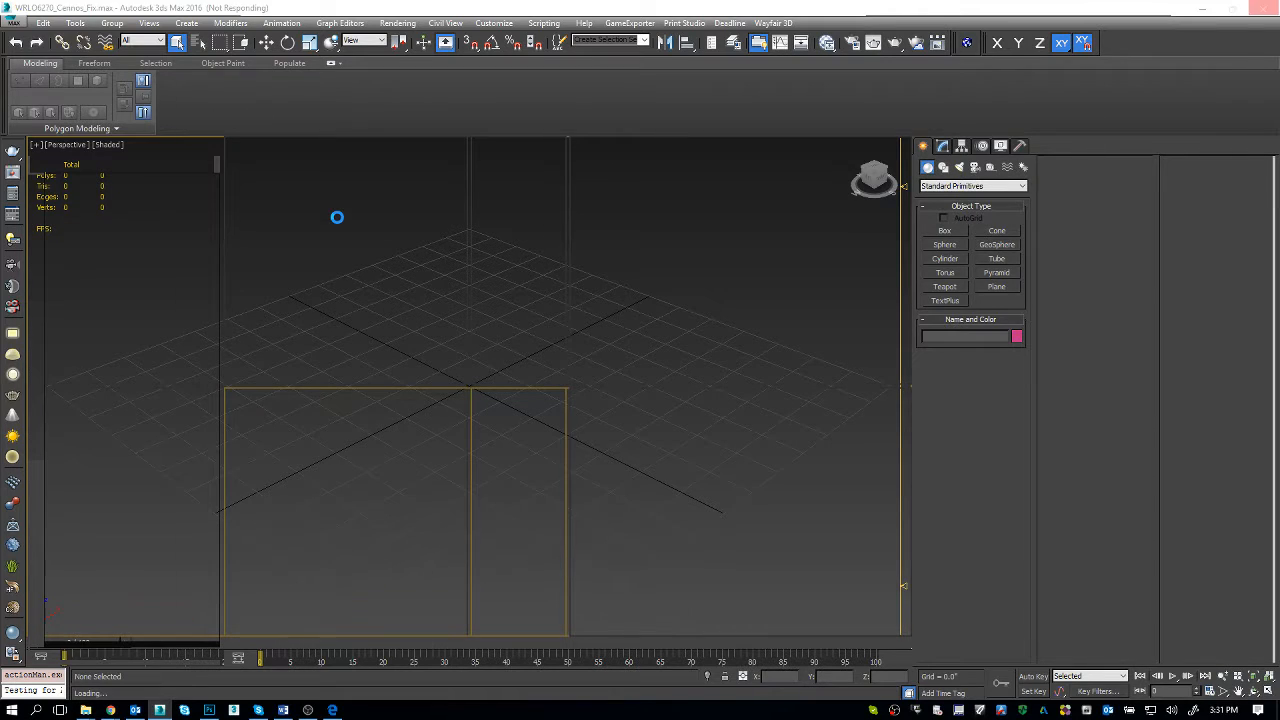
left_click(806, 338)
double_click(806, 338)
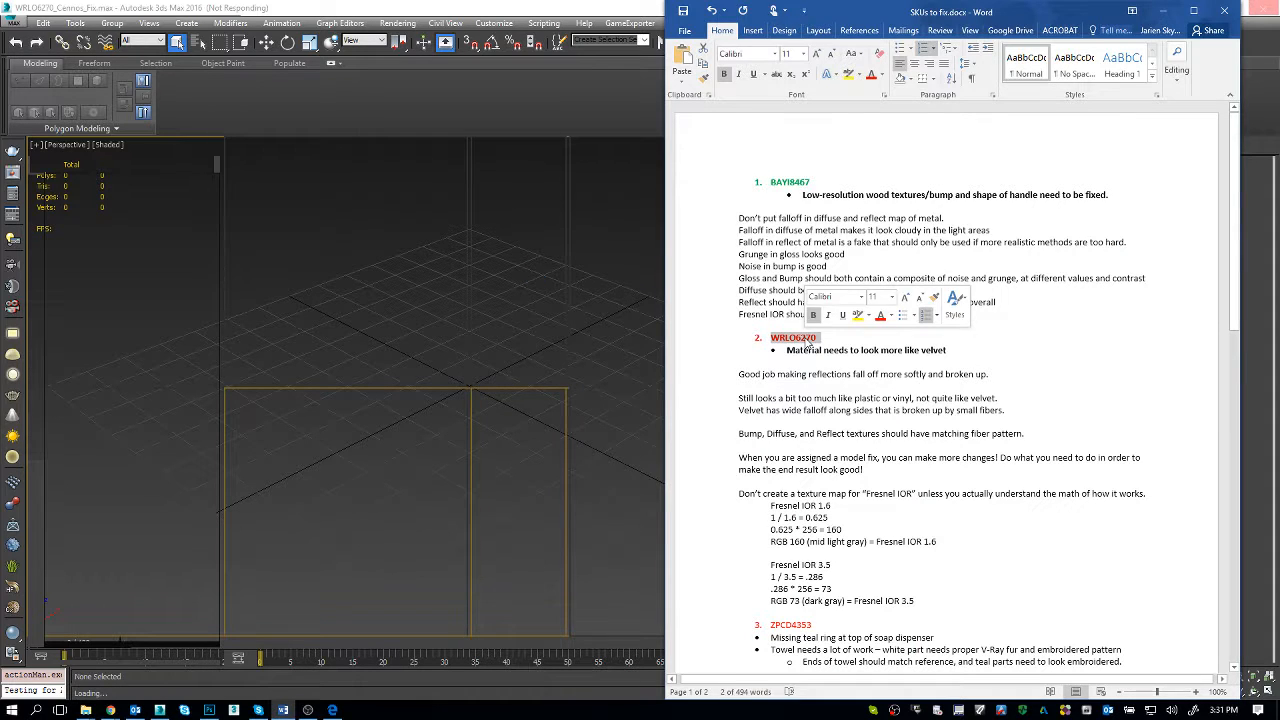
left_click(956, 356)
left_click(958, 351)
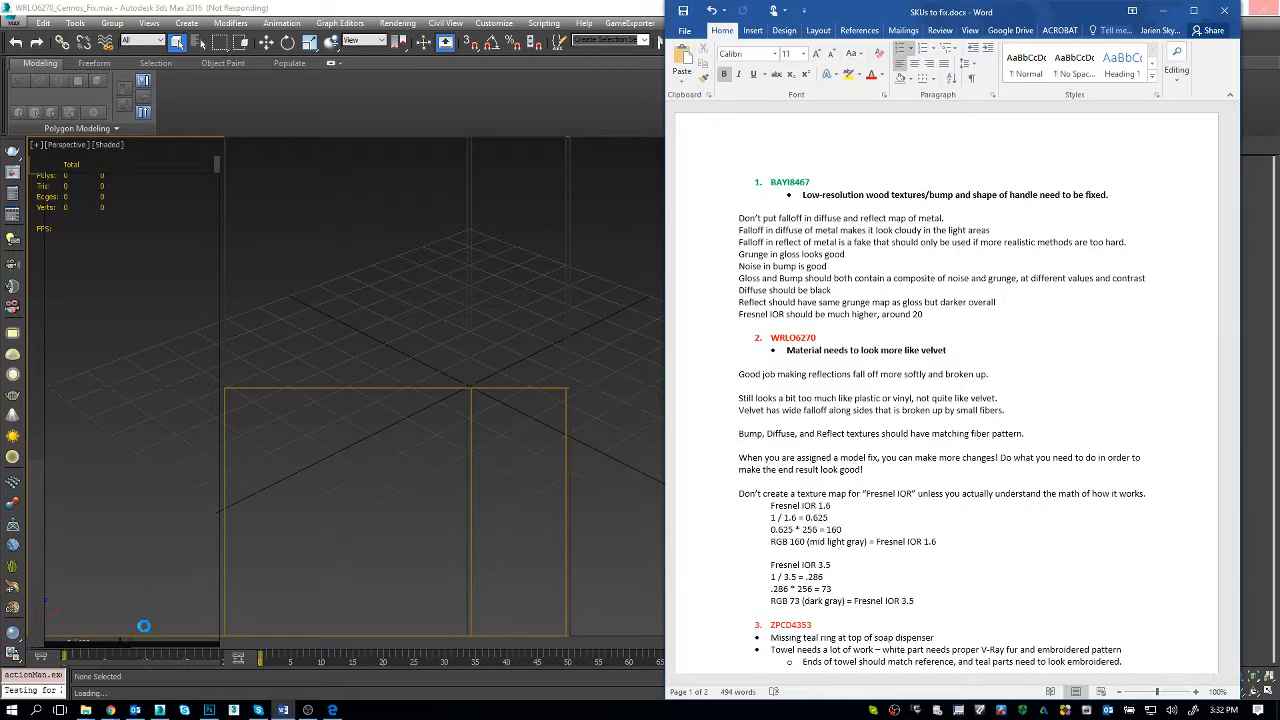
Step: Switch to the Wayfair page in Edge and search for WRLO6270, removing the pasted list number before the SKU
left_click(332, 710)
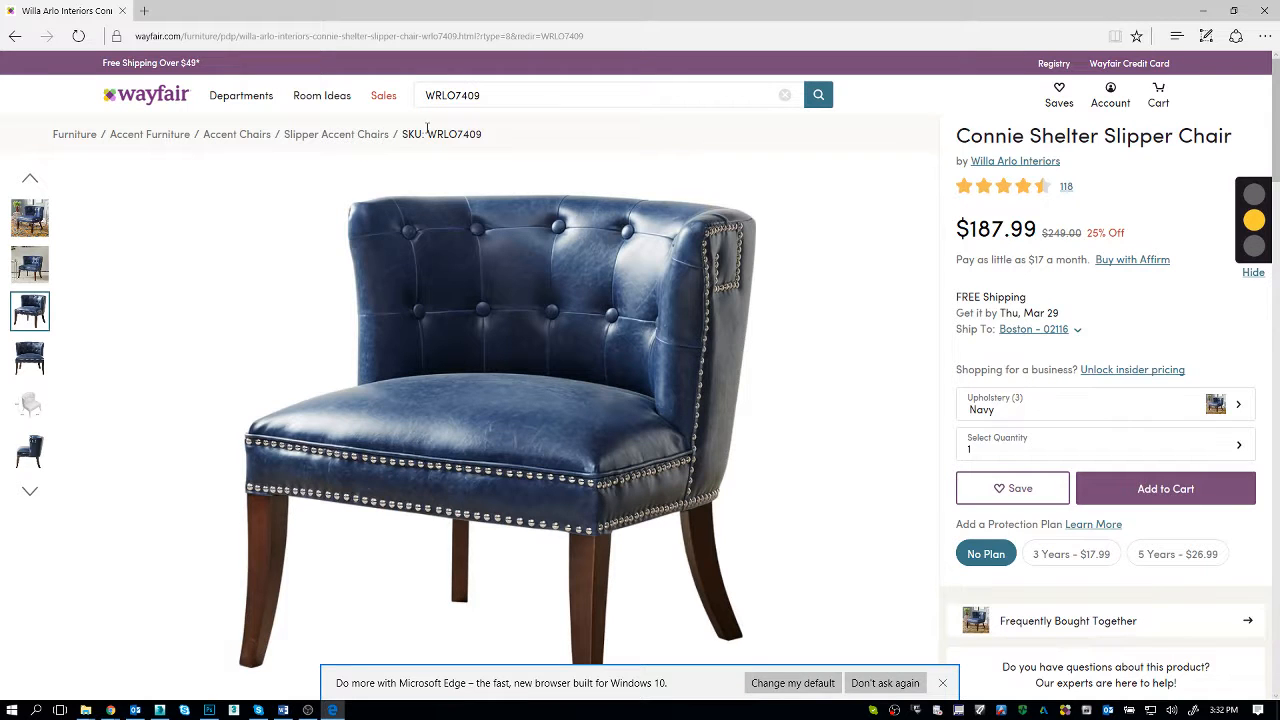
left_click(466, 100)
type("2.\tWRLO6270")
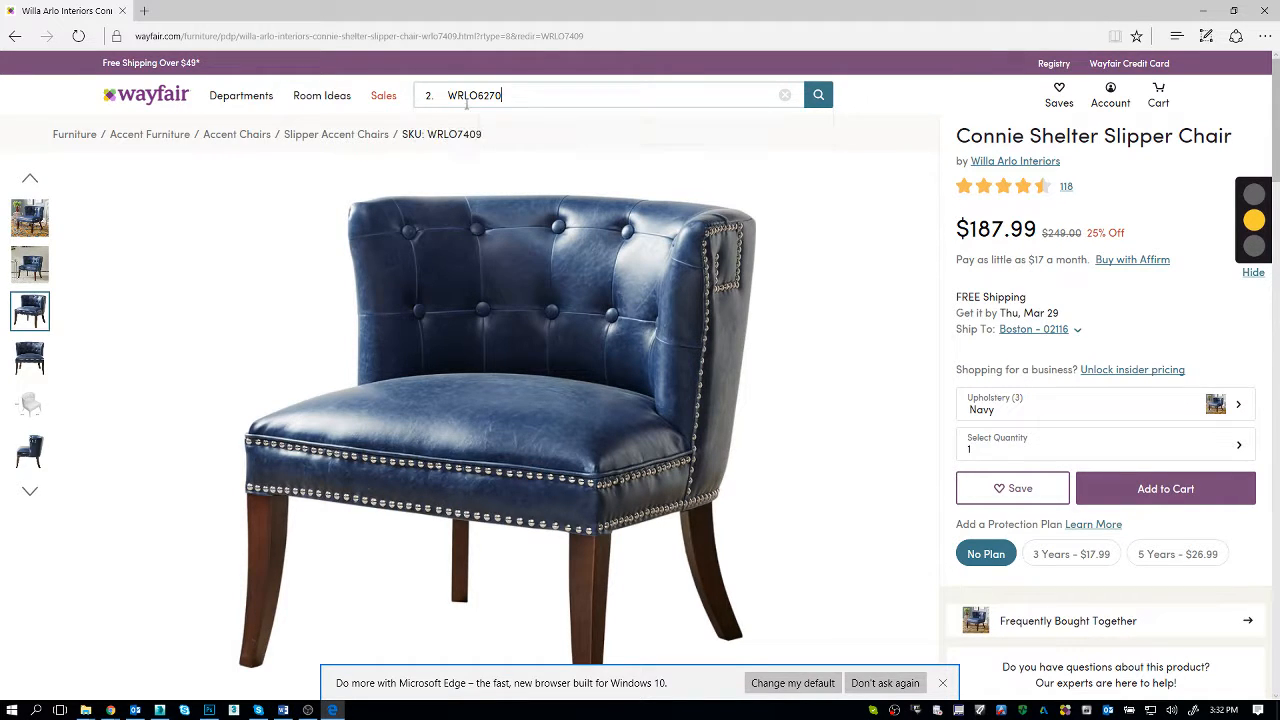
key("shift+Home")
key("BackSpace")
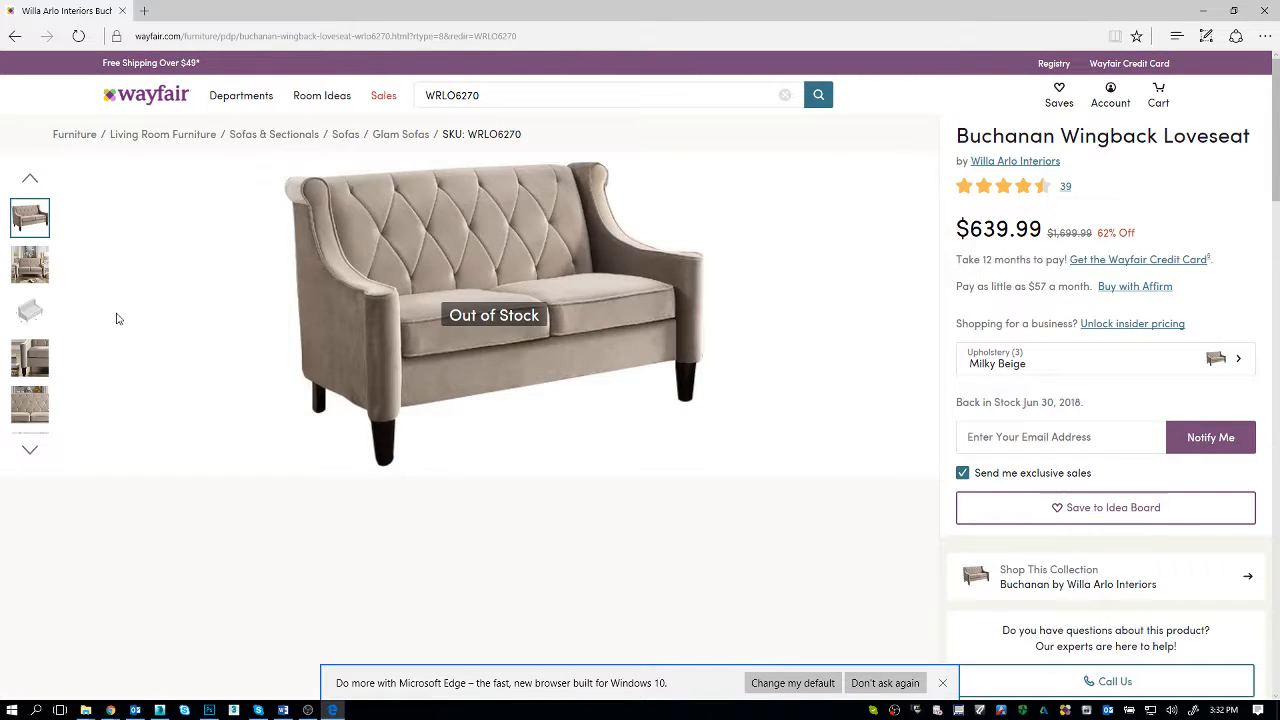
Step: Look through the Buchanan Wingback Loveseat's product photos for fabric detail, ending on the close-up of the arm and seat cushion
left_click(32, 272)
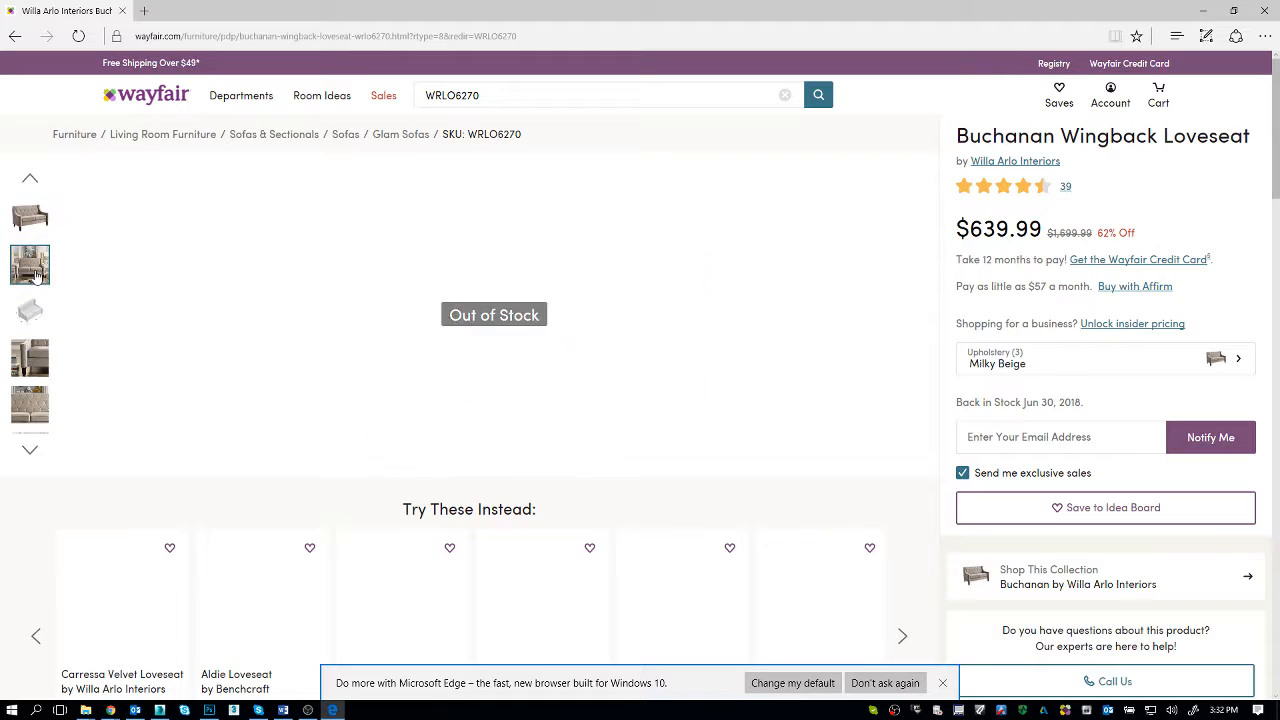
left_click(34, 355)
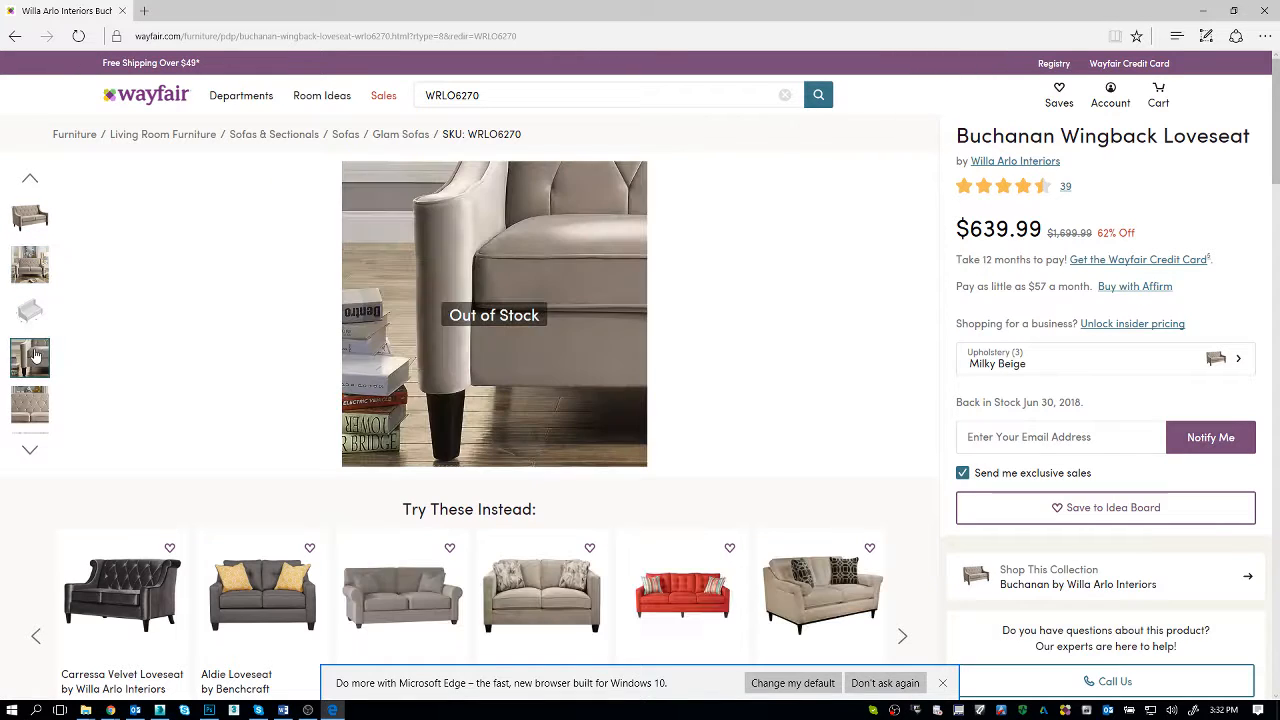
left_click(30, 402)
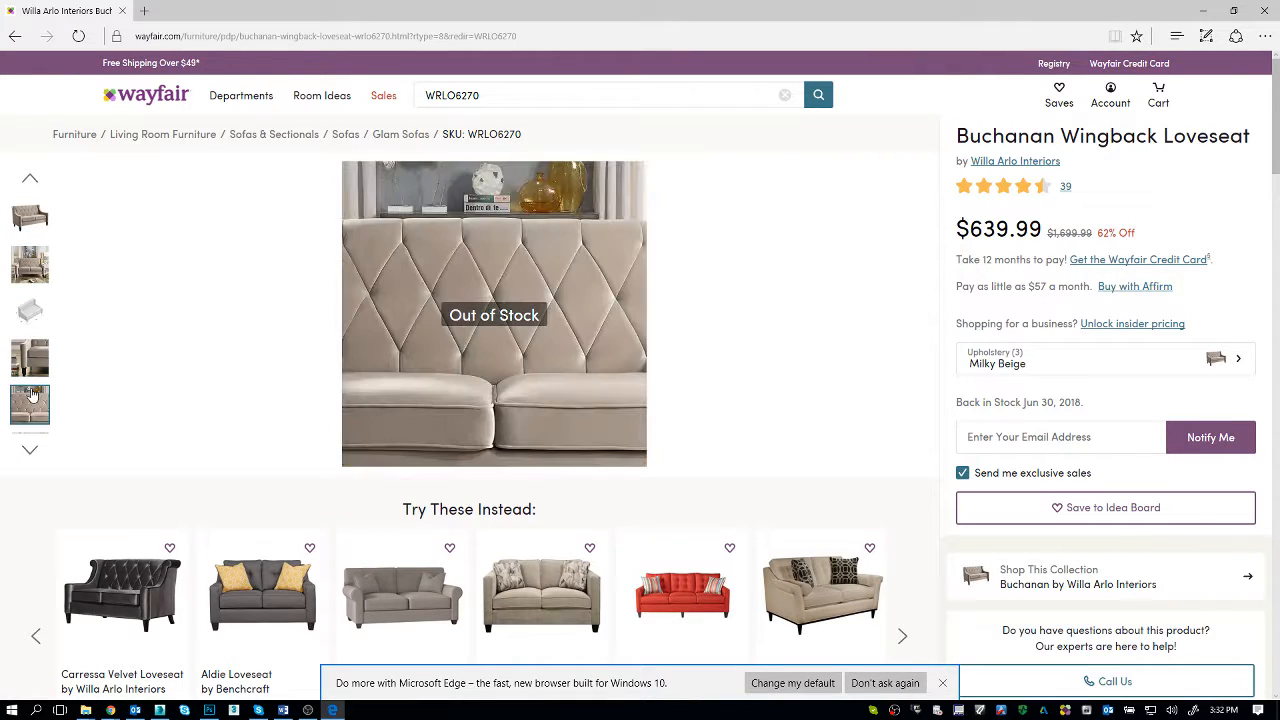
left_click(30, 451)
left_click(31, 453)
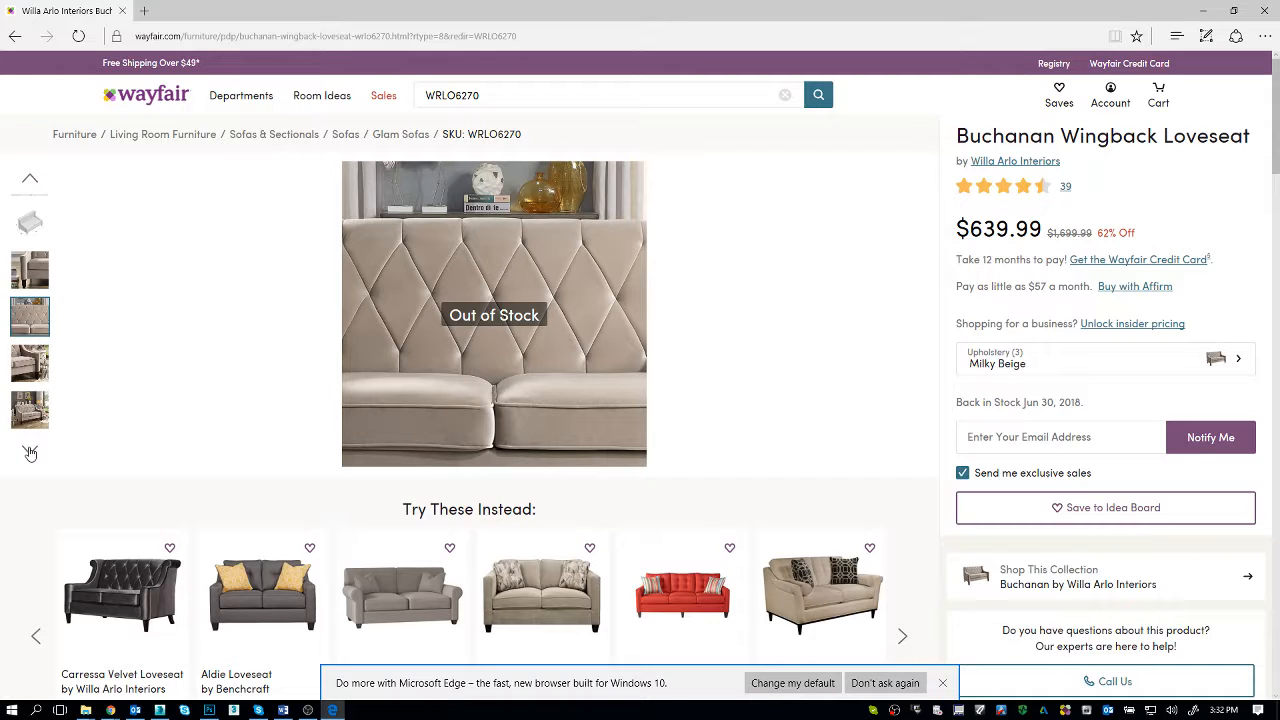
left_click(22, 373)
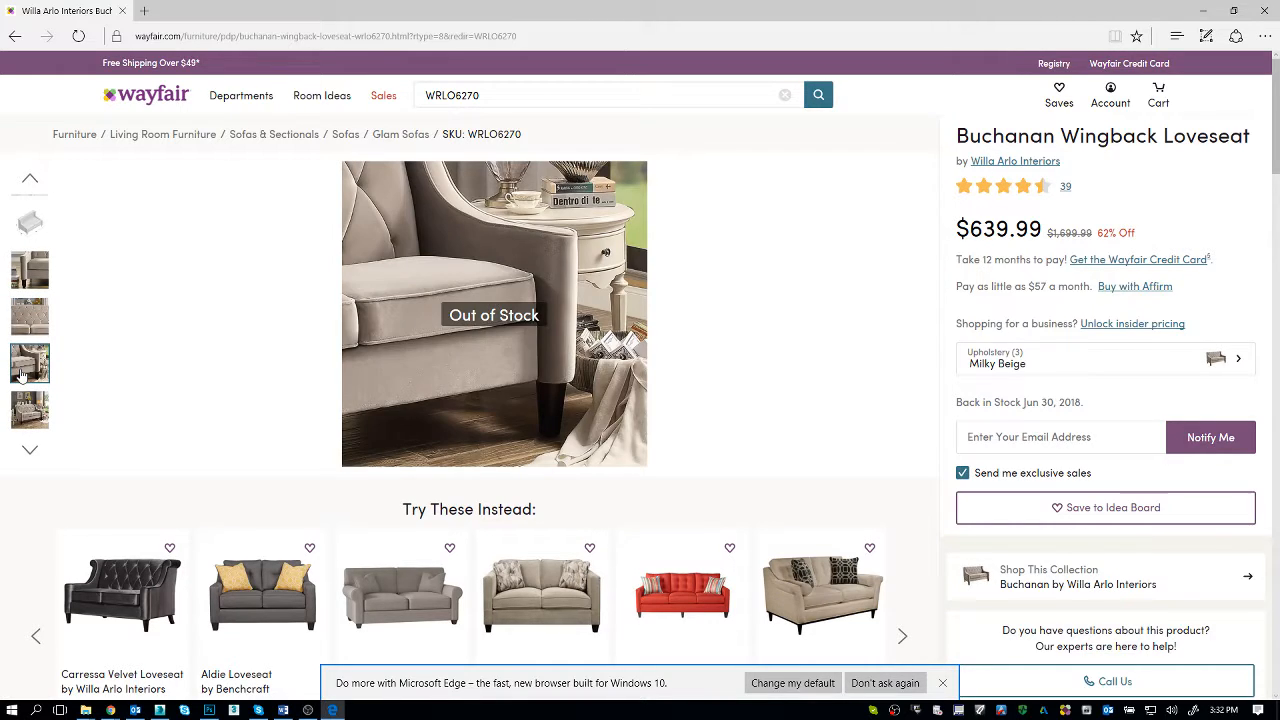
right_click(457, 259)
left_click(487, 297)
key("Return")
Step: Return to 3ds Max and dismiss the Missing External Files dialog for WRLO6270_Cennos_Fix.max
key("alt+Tab")
key("alt+Tab")
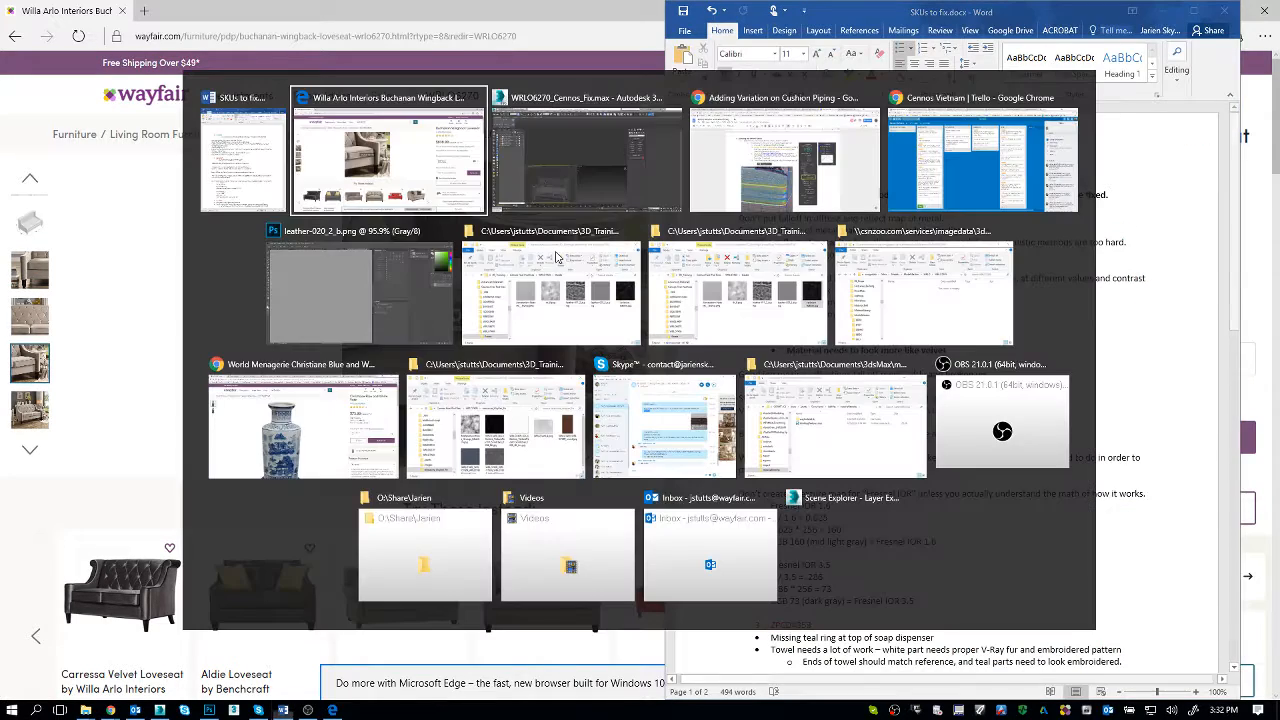
key("alt+Tab")
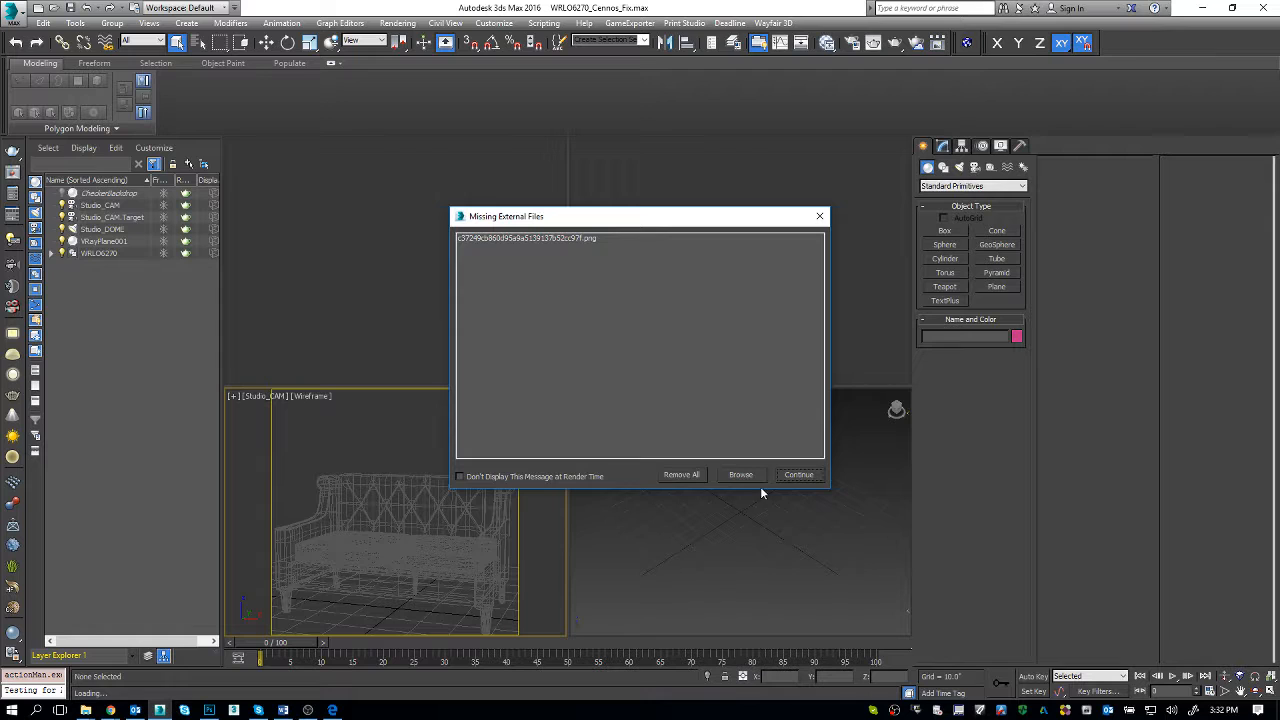
left_click(753, 478)
Step: Select the WRLO6270 loveseat group and show it up close in a maximized perspective view, shaded without edged faces
left_click(695, 408)
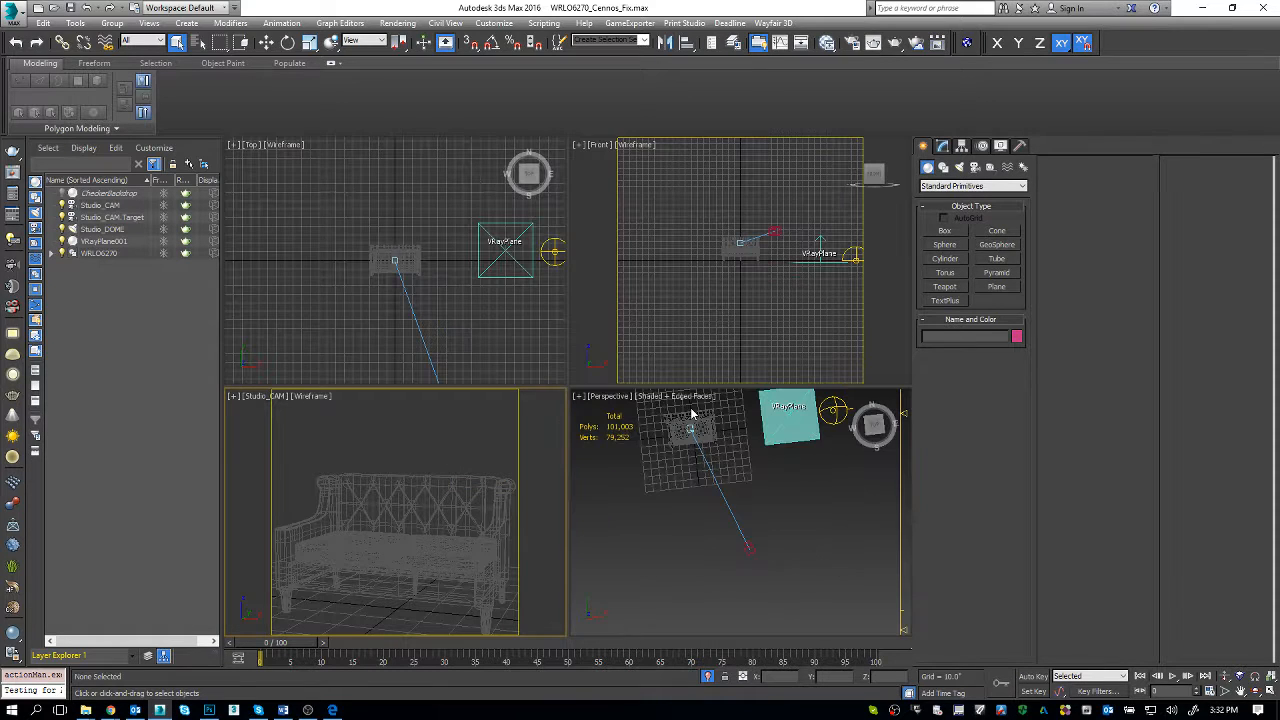
left_click(698, 422)
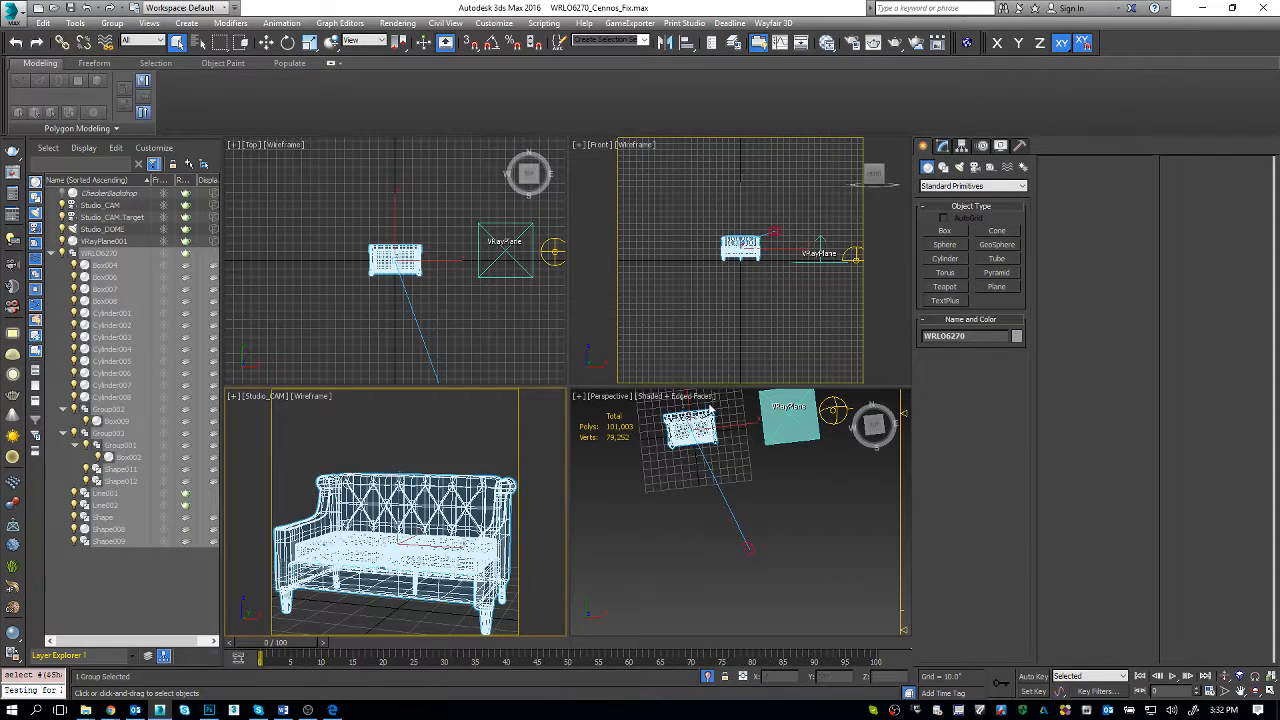
key("z")
middle_click_drag(760, 500, 708, 437, "alt")
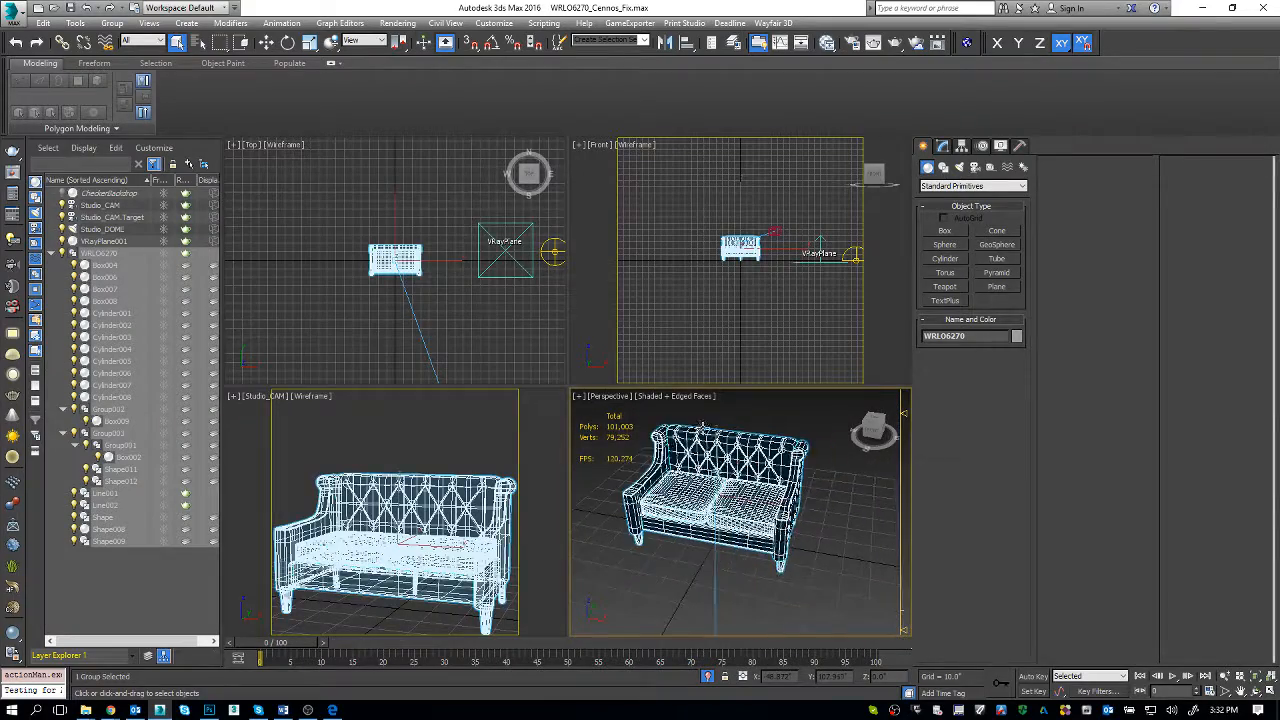
key("alt+w")
scroll(544, 369, "up", 3)
key("F3")
key("F3")
key("F4")
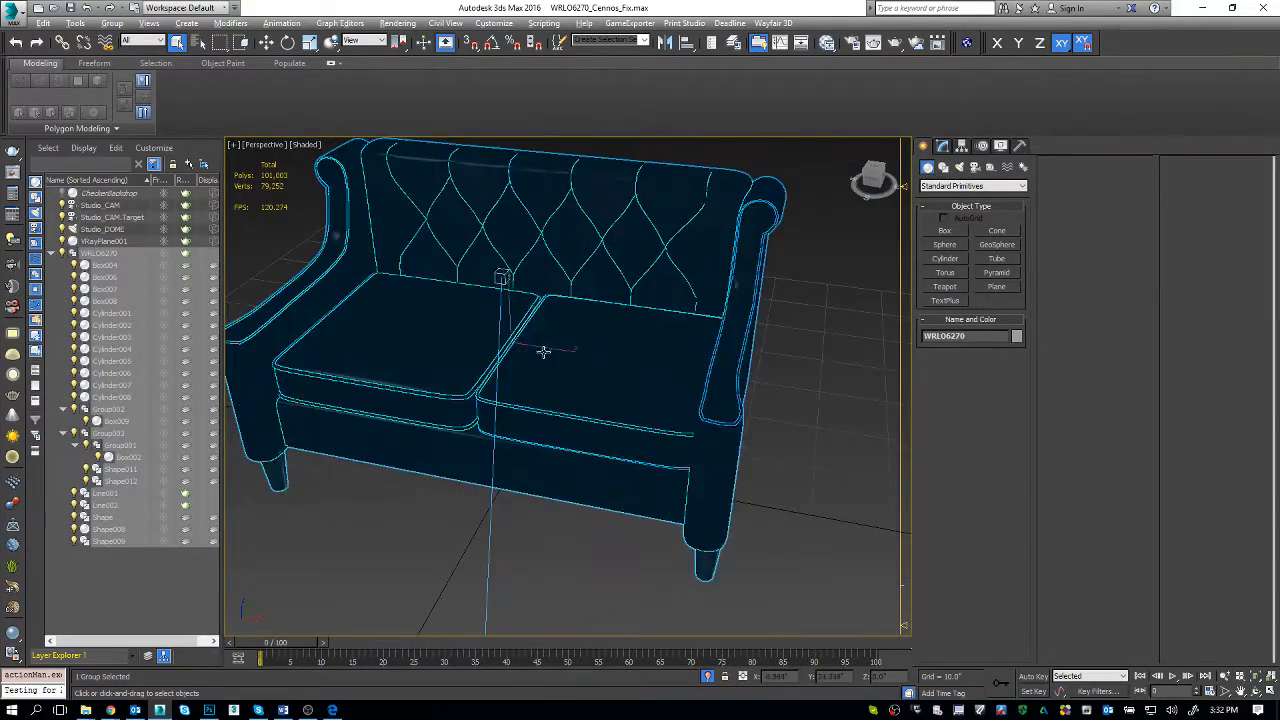
middle_click_drag(543, 352, 564, 370)
scroll(526, 349, "up", 4)
Step: Open the Slate Material Editor maximized and narrow its preview and browser column to give the node view more room
key("m")
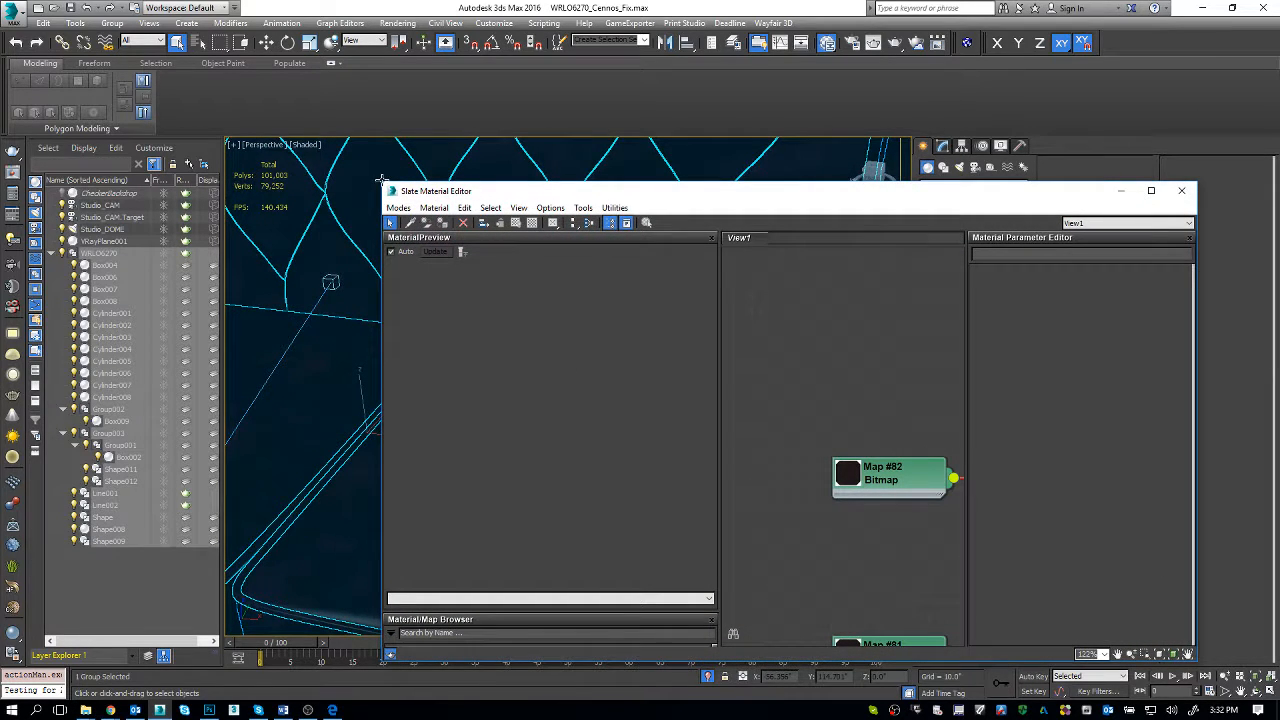
middle_click_drag(880, 401, 717, 267)
left_click(1150, 10)
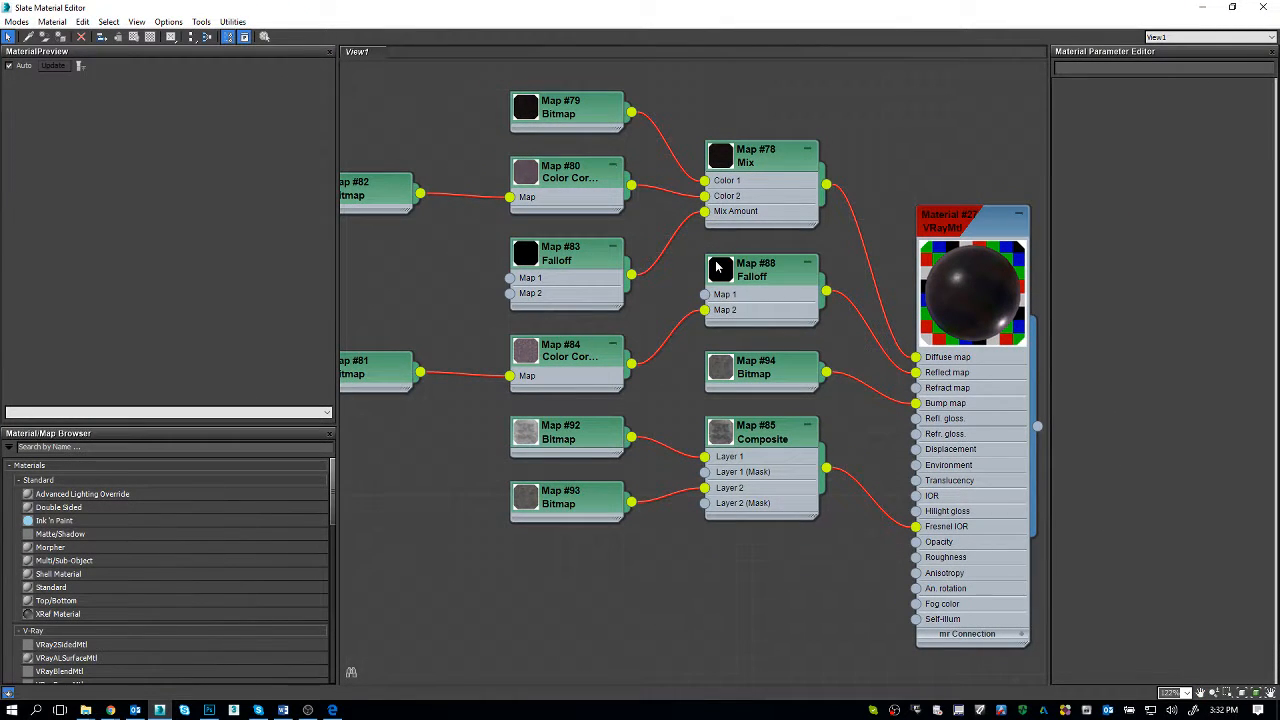
scroll(622, 284, "down", 1)
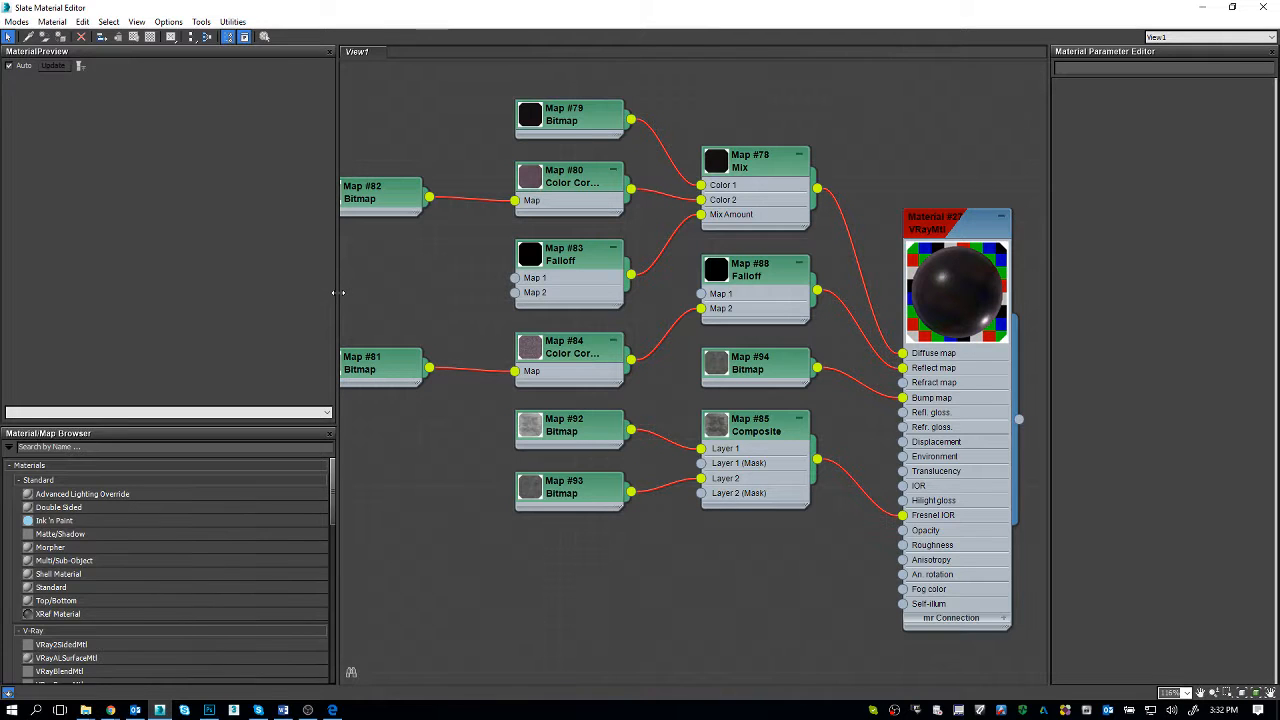
left_click_drag(337, 293, 286, 292)
left_click(272, 360)
left_click(270, 375)
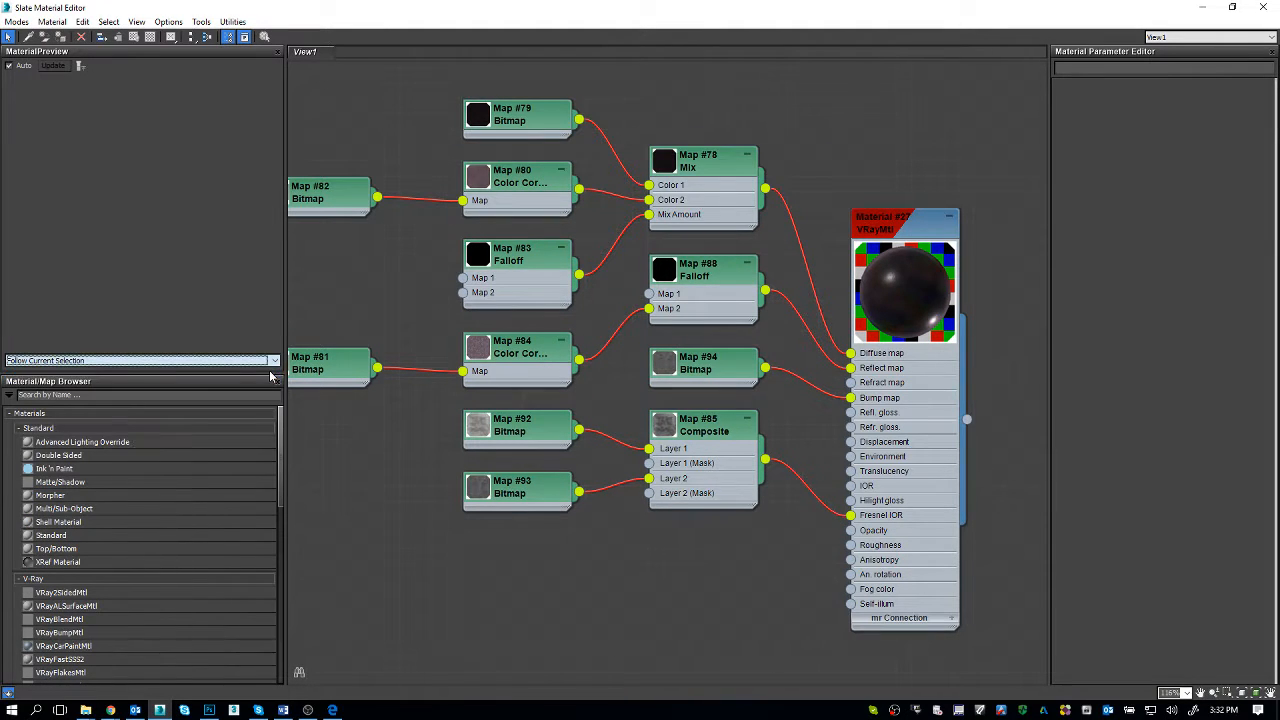
Step: Inspect the Map #92 bitmap that feeds Layer 1 of the Composite map in the loveseat material
left_click(370, 488)
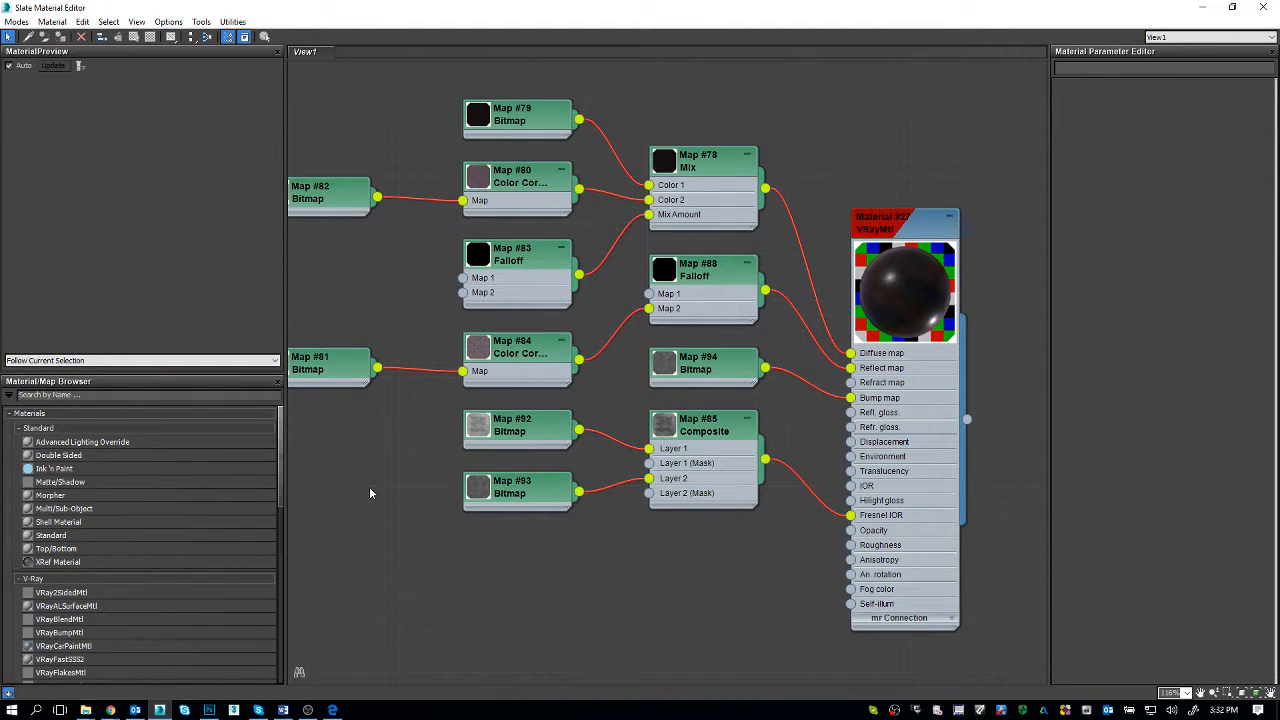
middle_click_drag(421, 457, 579, 471)
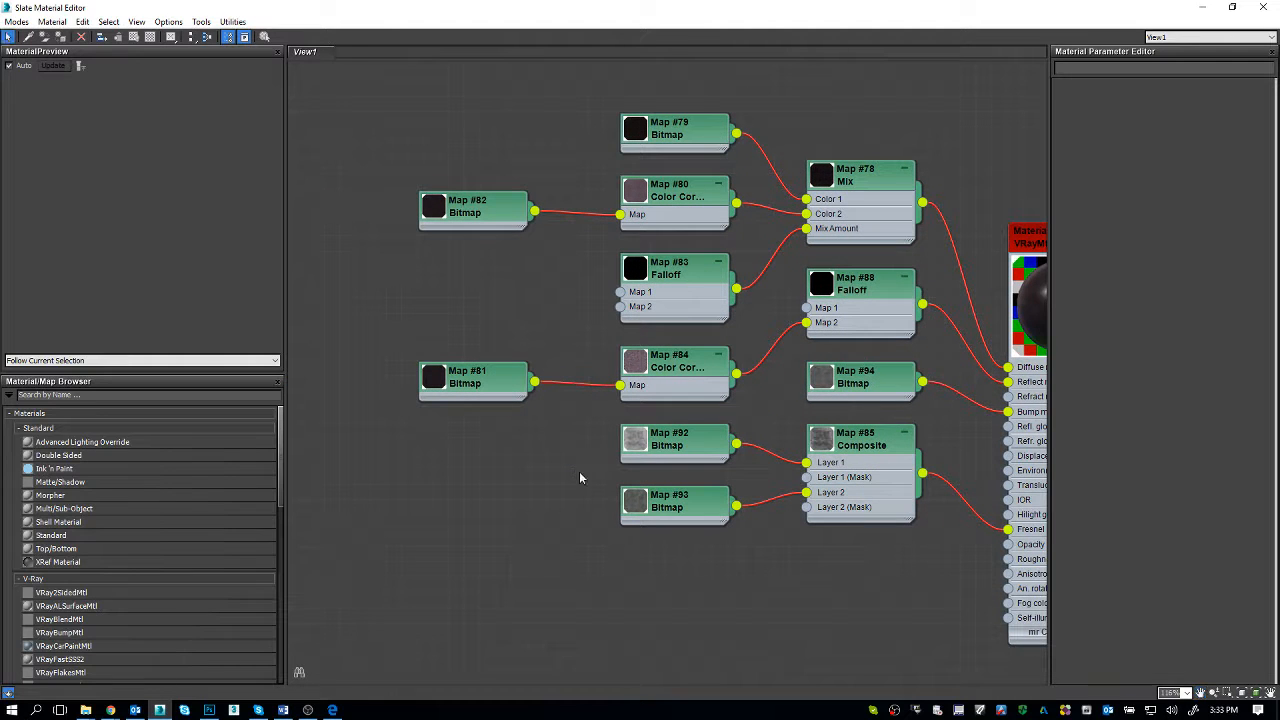
left_click(683, 453)
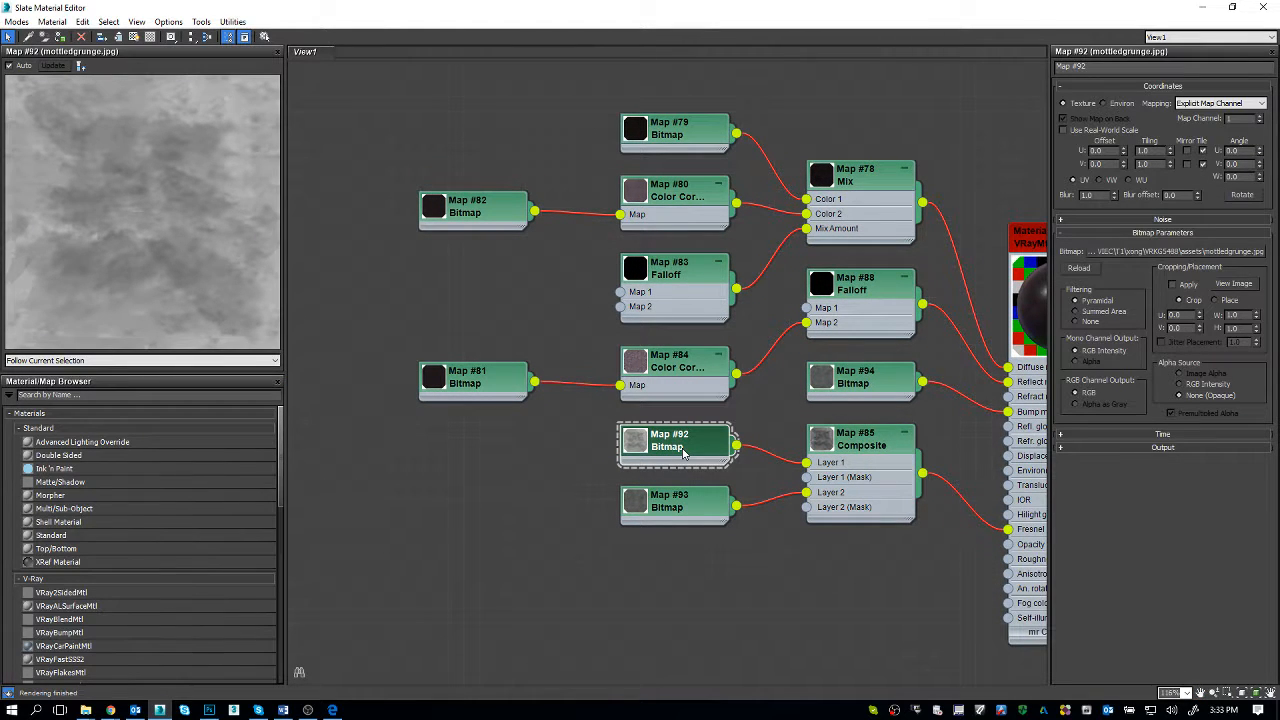
middle_click_drag(703, 311, 574, 352)
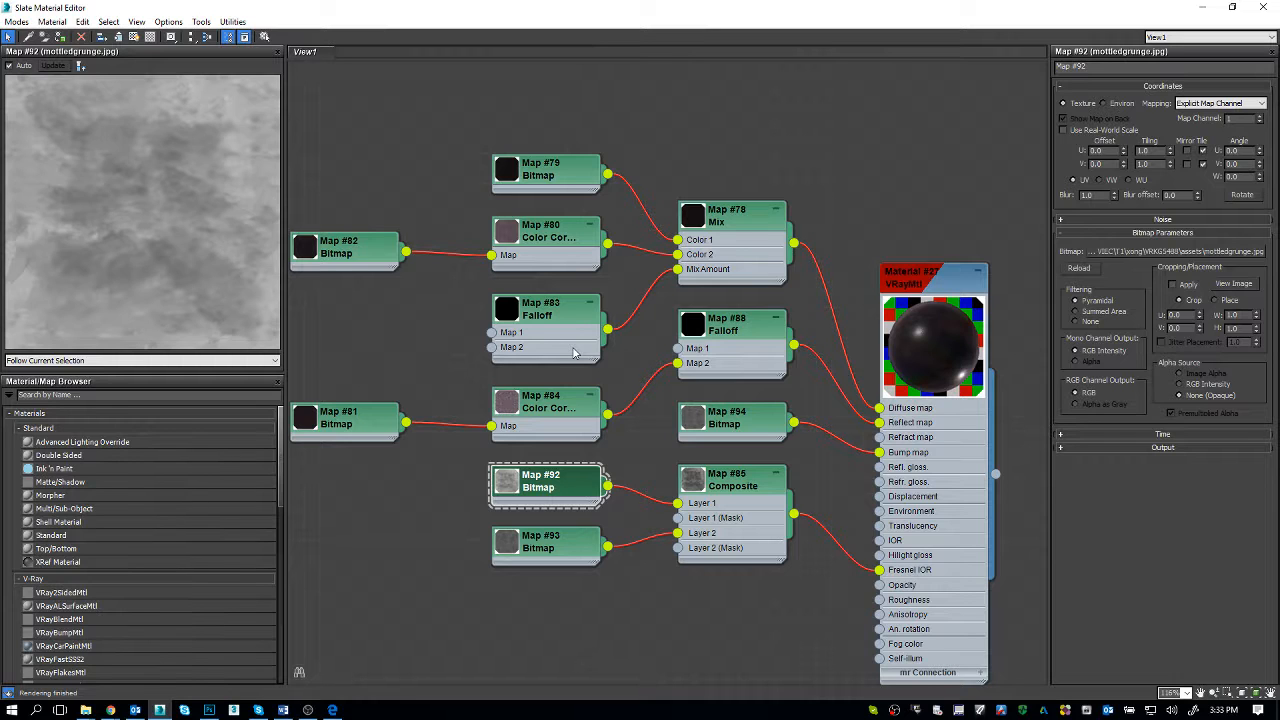
Step: Collapse the V-Ray, Standard and Scene Materials groups in the Material/Map Browser, leaving Maps collapsed
left_click(66, 580)
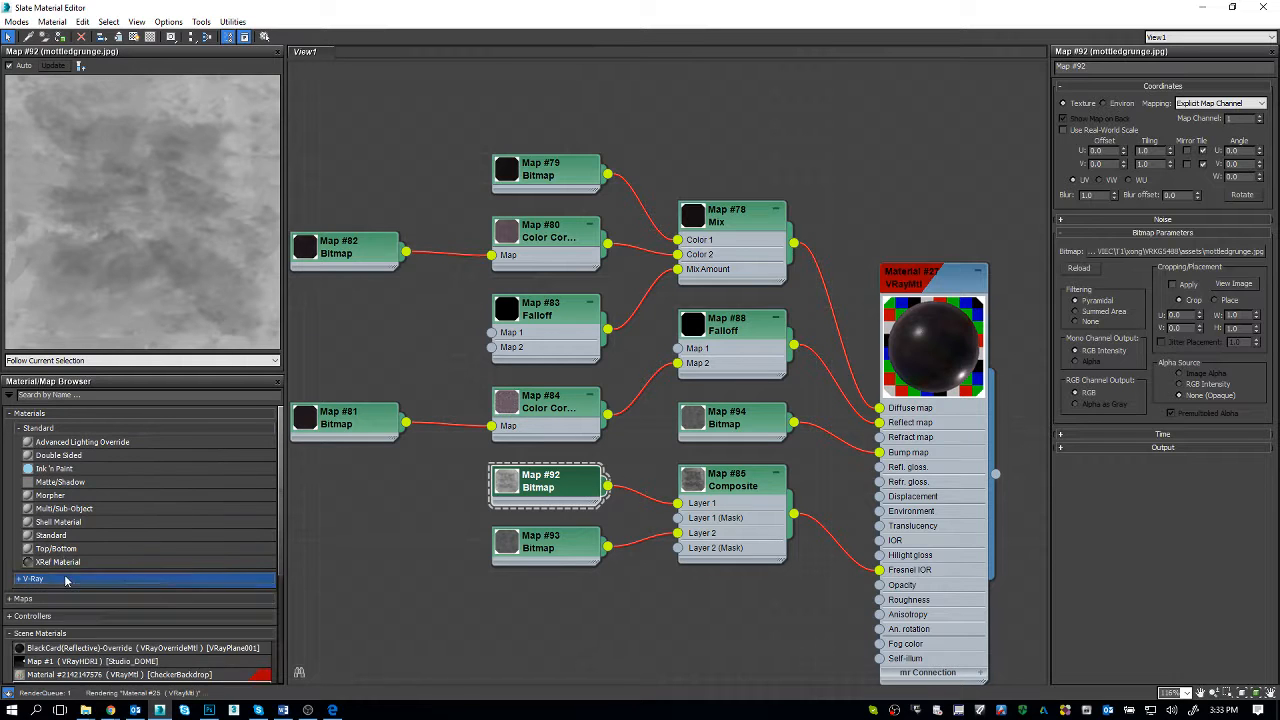
left_click(91, 430)
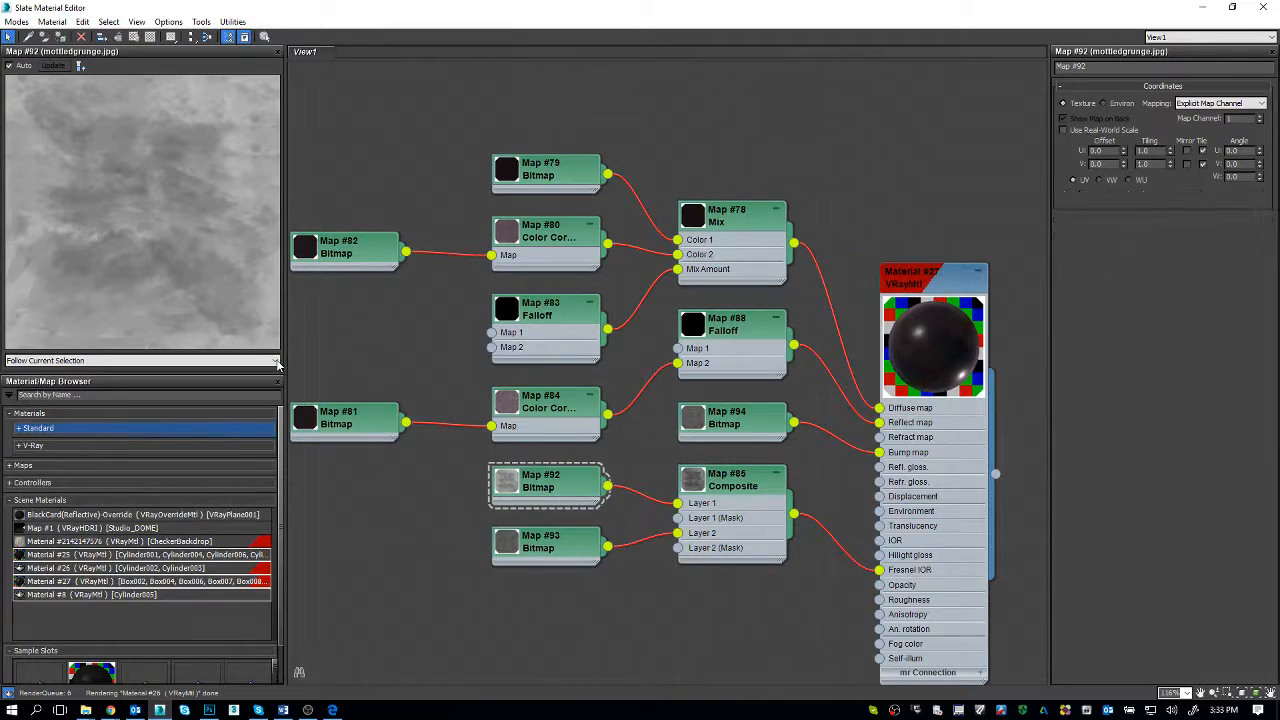
left_click(24, 500)
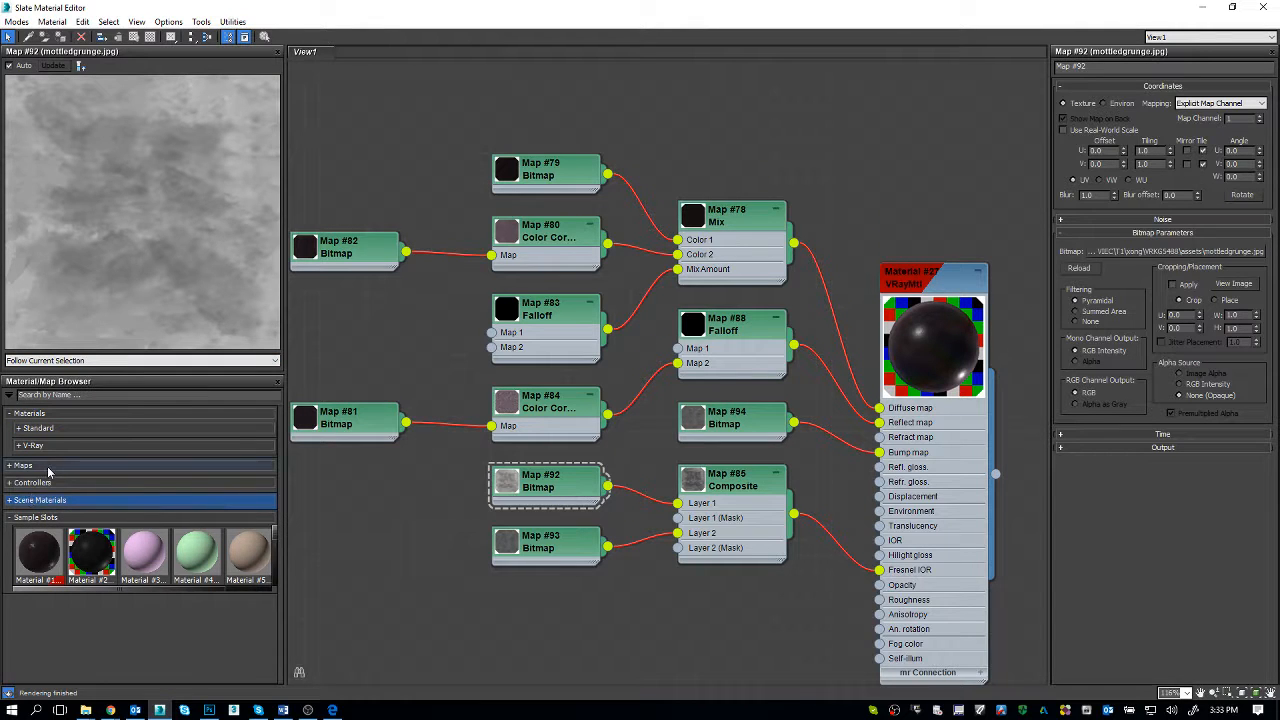
left_click(48, 467)
left_click(49, 468)
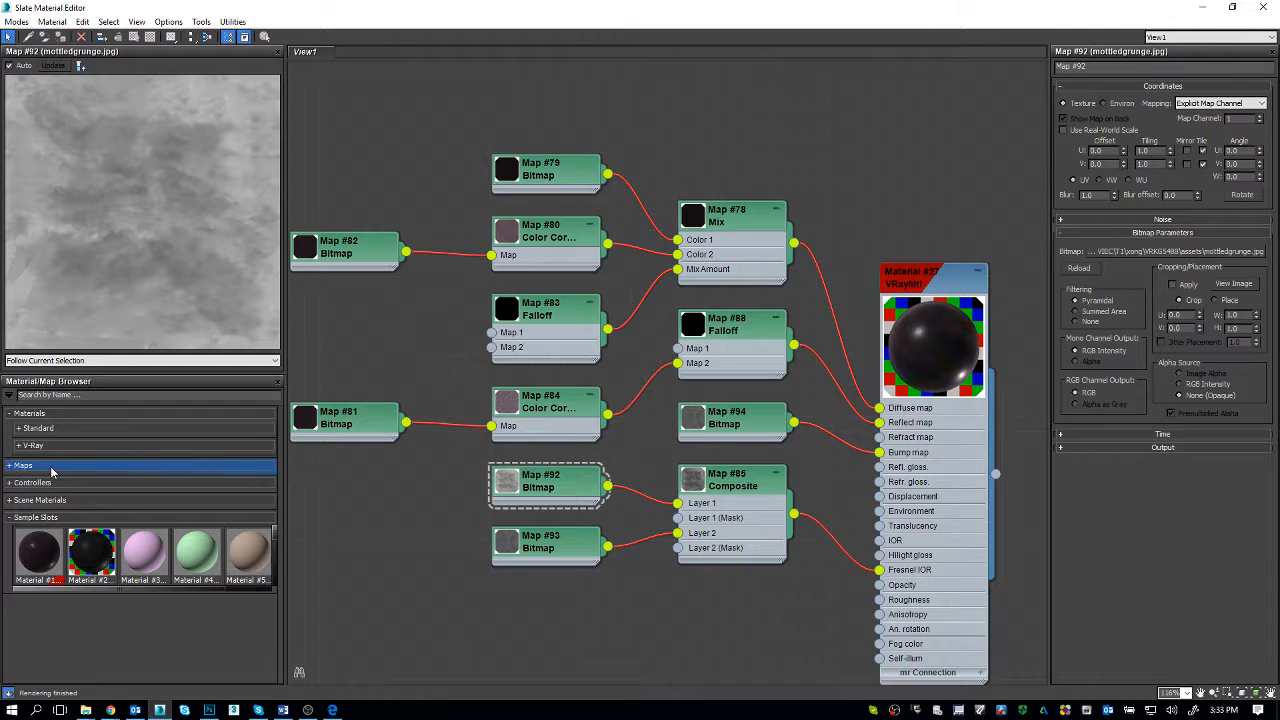
Step: Load the WorkingTextures.mat material library from the materialibraries folder into the Material/Map Browser
left_click(9, 395)
left_click(42, 456)
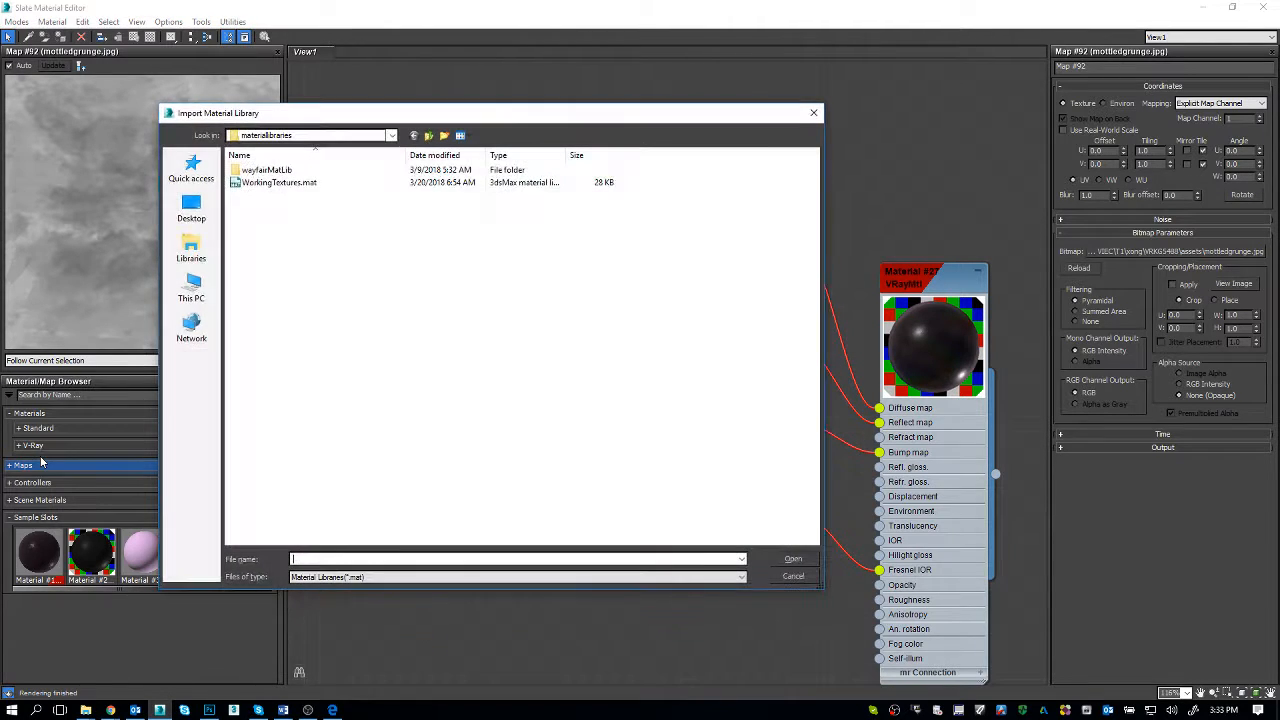
left_click_drag(824, 596, 645, 432)
left_click_drag(418, 114, 224, 44)
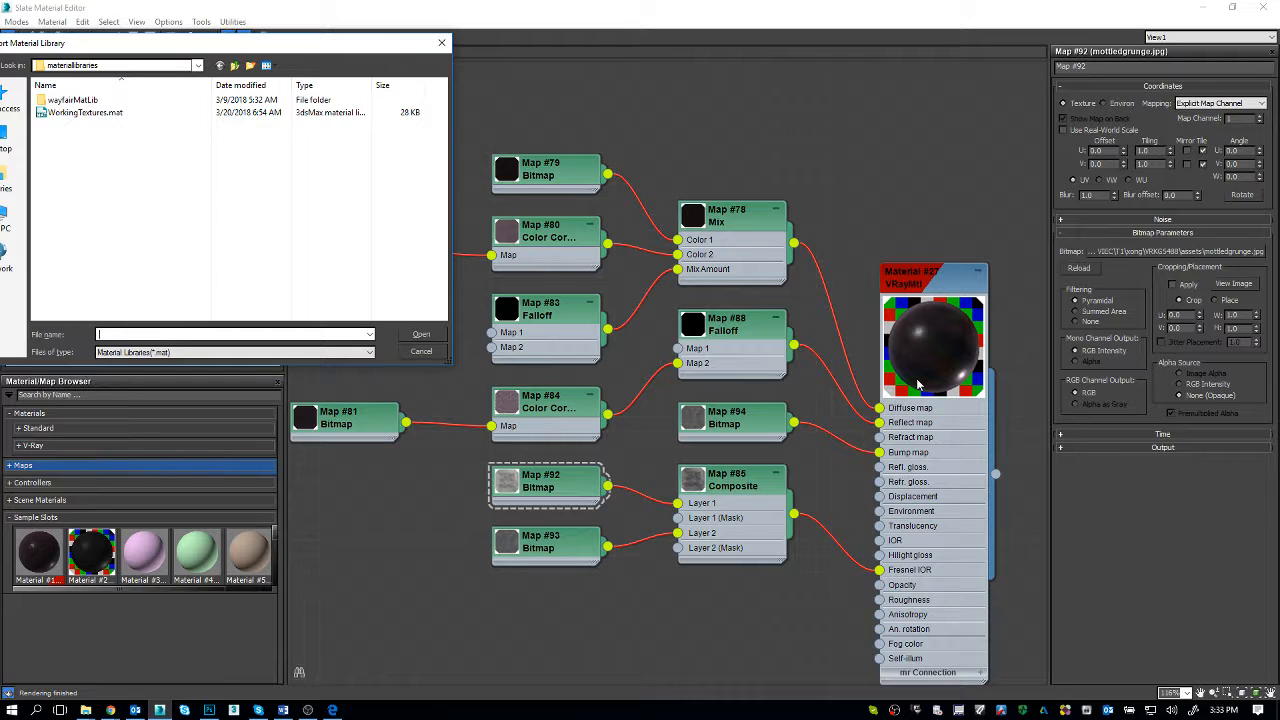
double_click(114, 111)
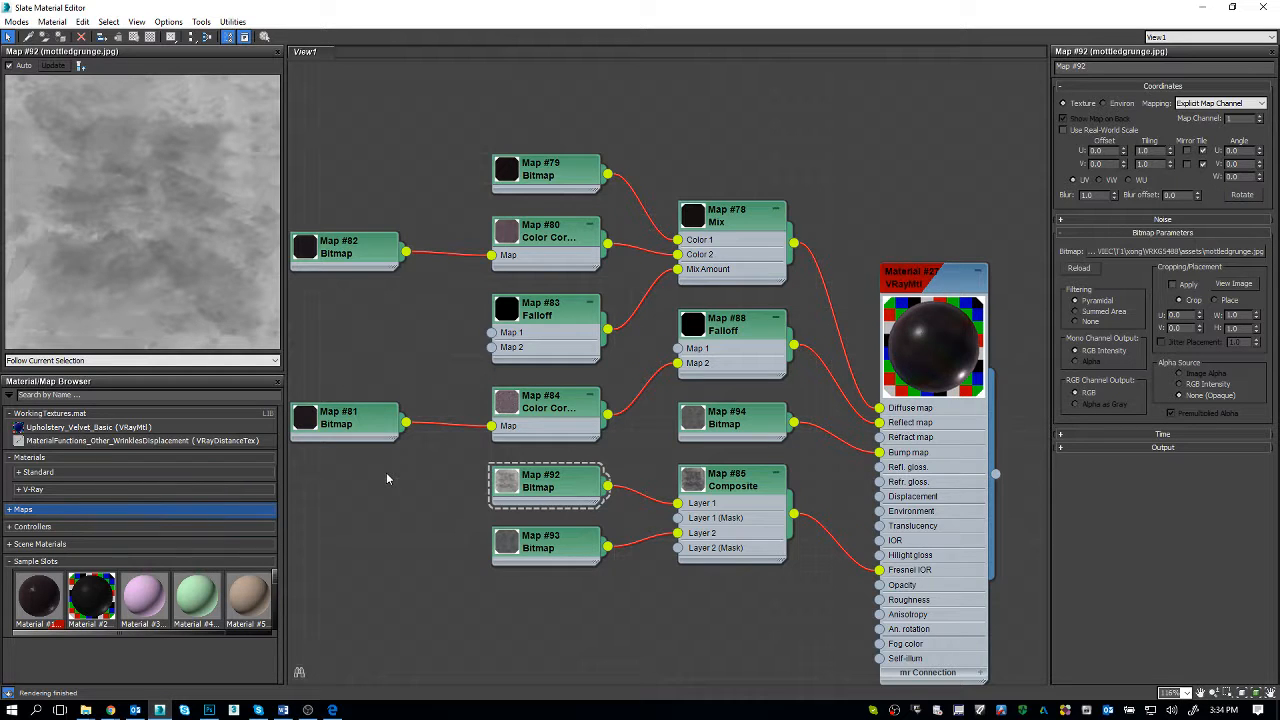
Step: Preview the loveseat's Material #27 with its full node network in view
scroll(386, 478, "down", 1)
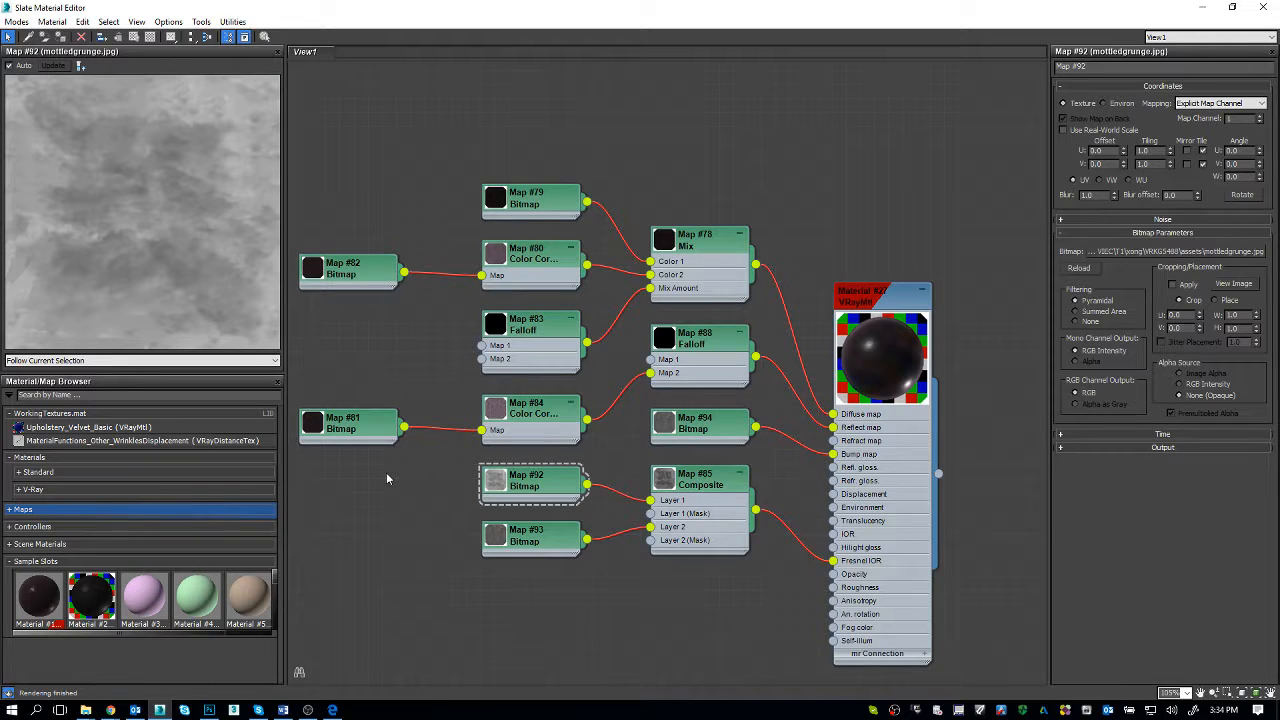
middle_click_drag(508, 521, 488, 459)
left_click(845, 248)
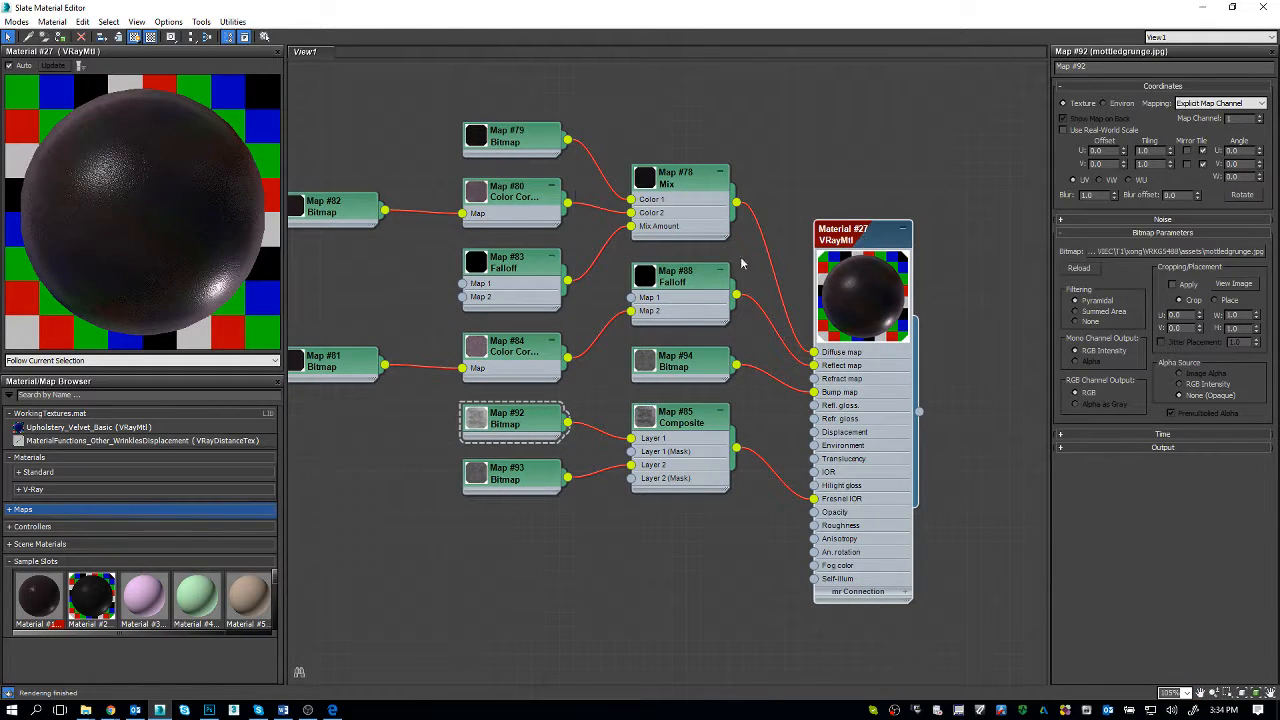
Step: Create a new node view, View2, and place the Upholstery_Velvet_Basic material from WorkingTextures.mat in it
right_click(407, 56)
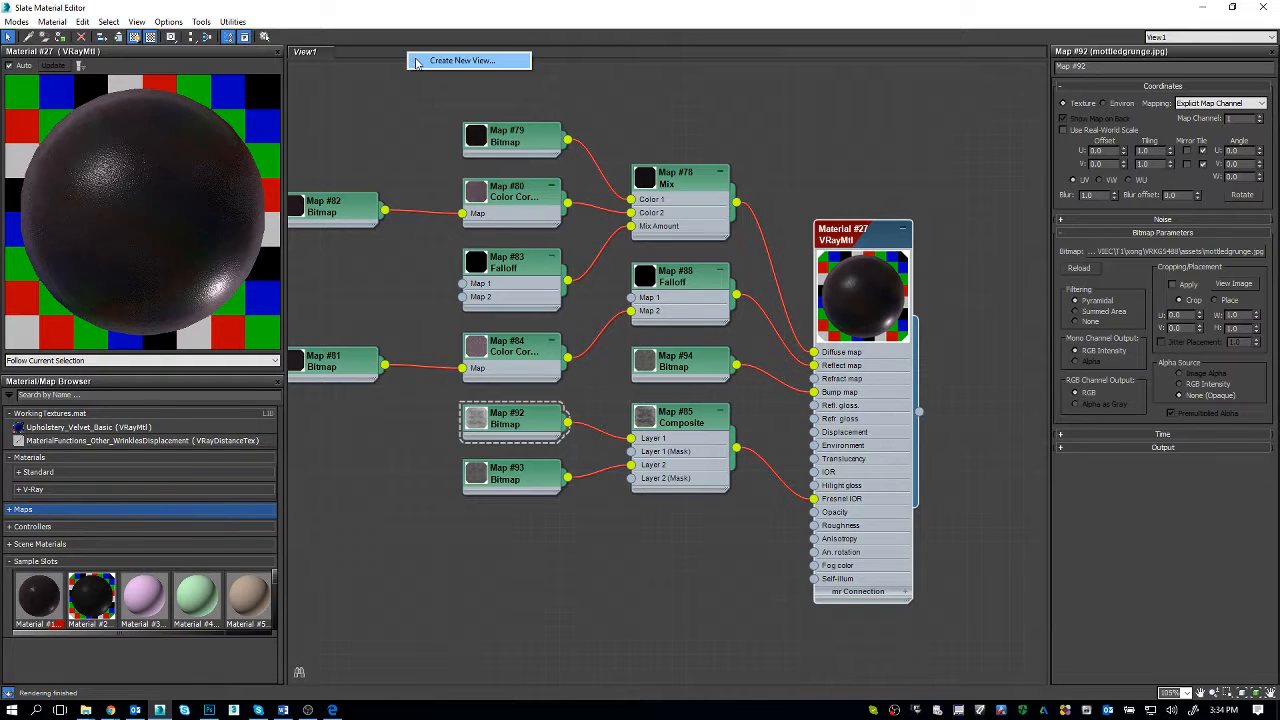
left_click(418, 57)
key("Return")
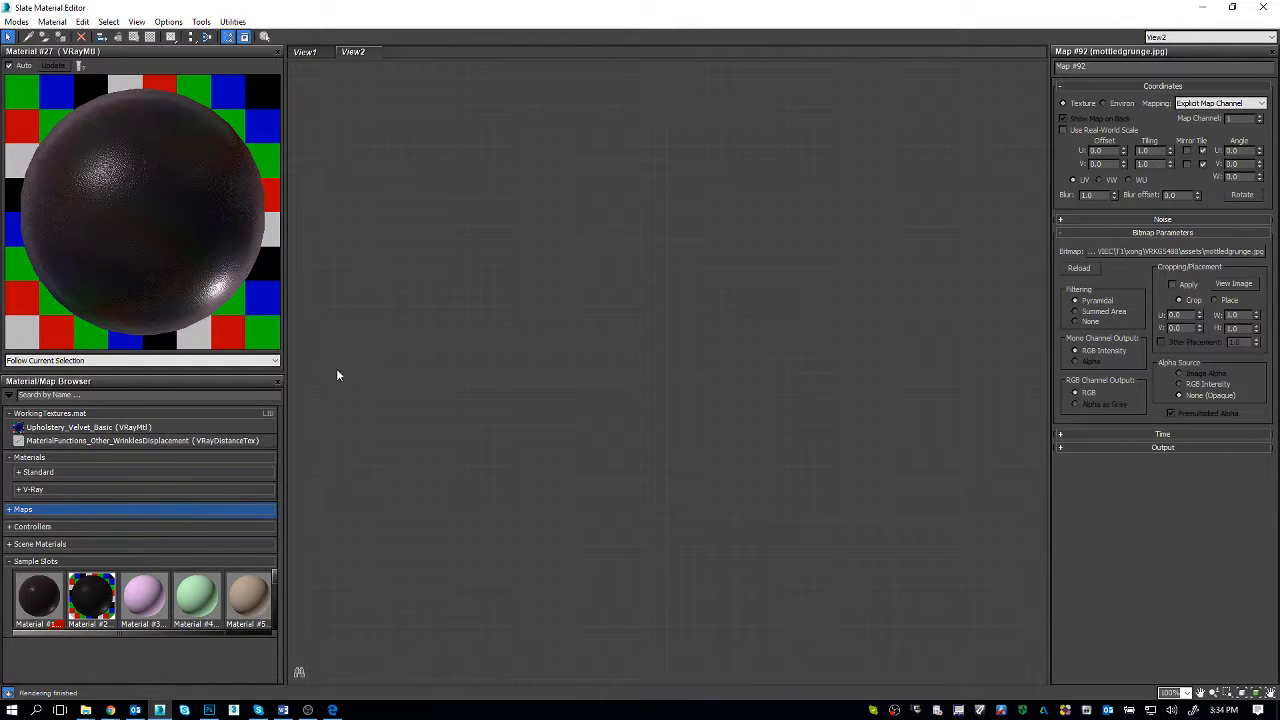
left_click(95, 428)
left_click_drag(776, 219, 776, 219)
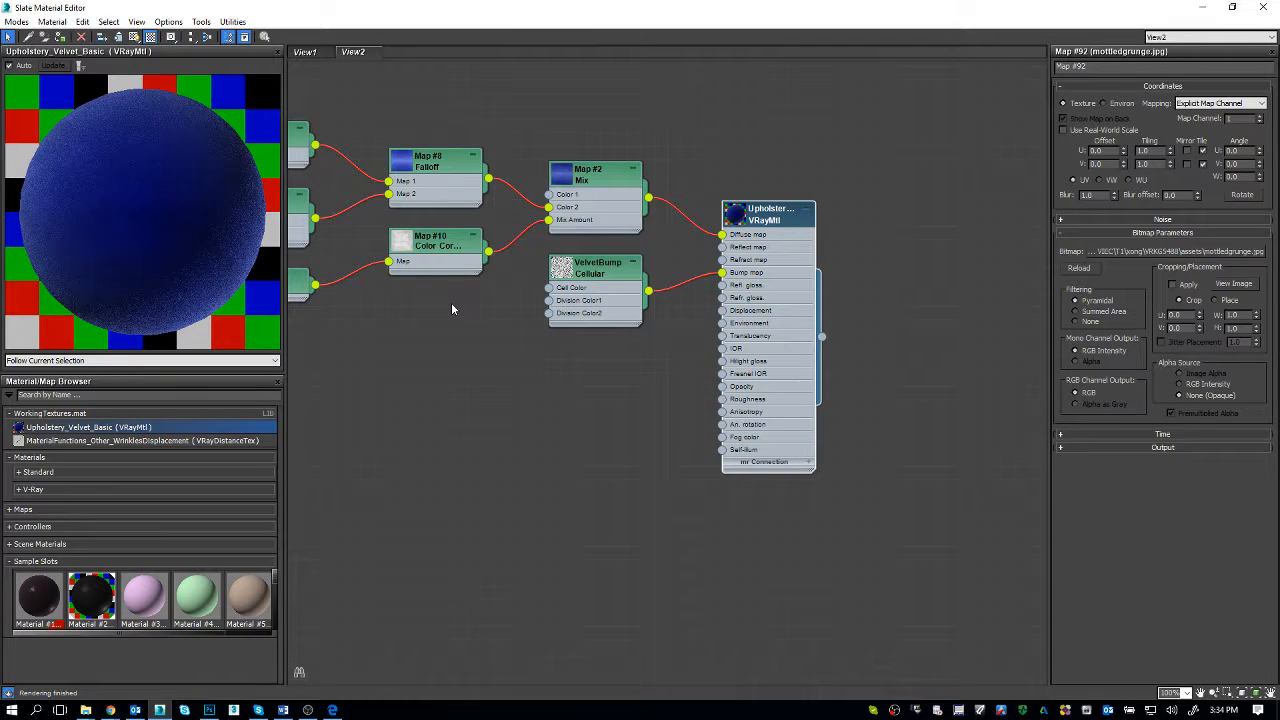
Step: Examine the Upholstery_Velvet_Basic node network along with the material's basic, BRDF and map parameters
middle_click_drag(451, 309, 612, 371)
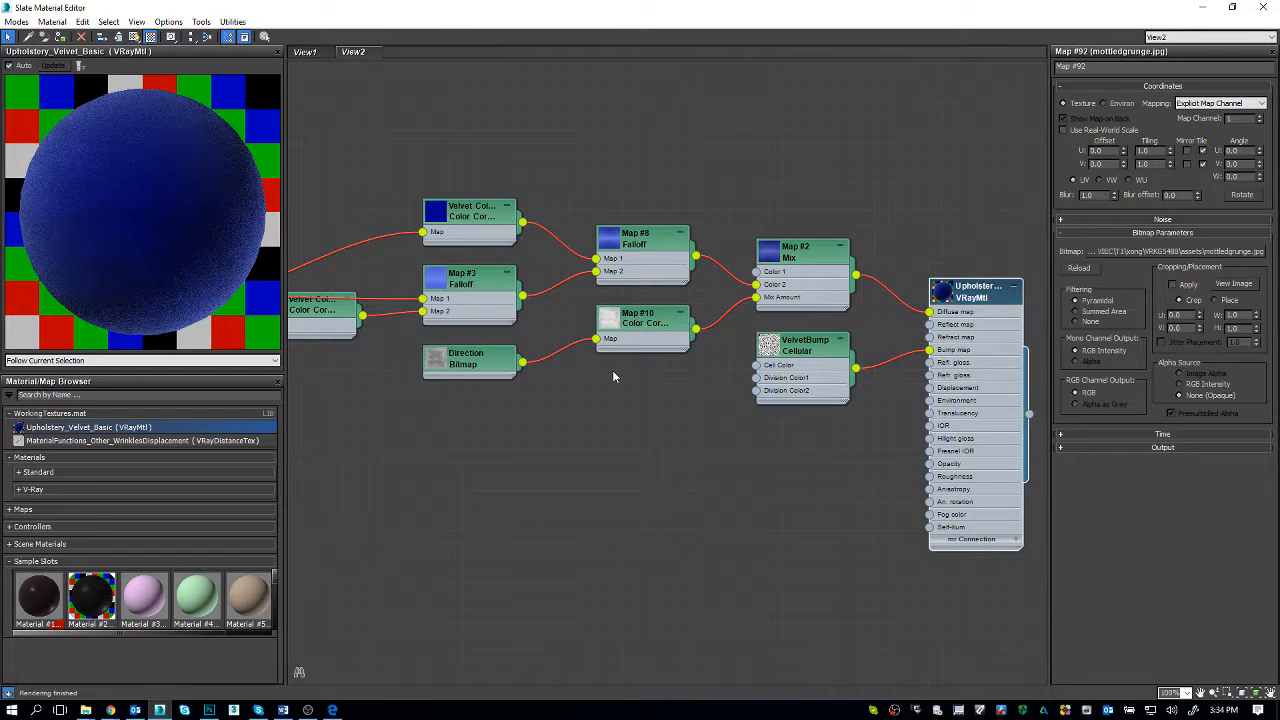
scroll(613, 376, "down", 1)
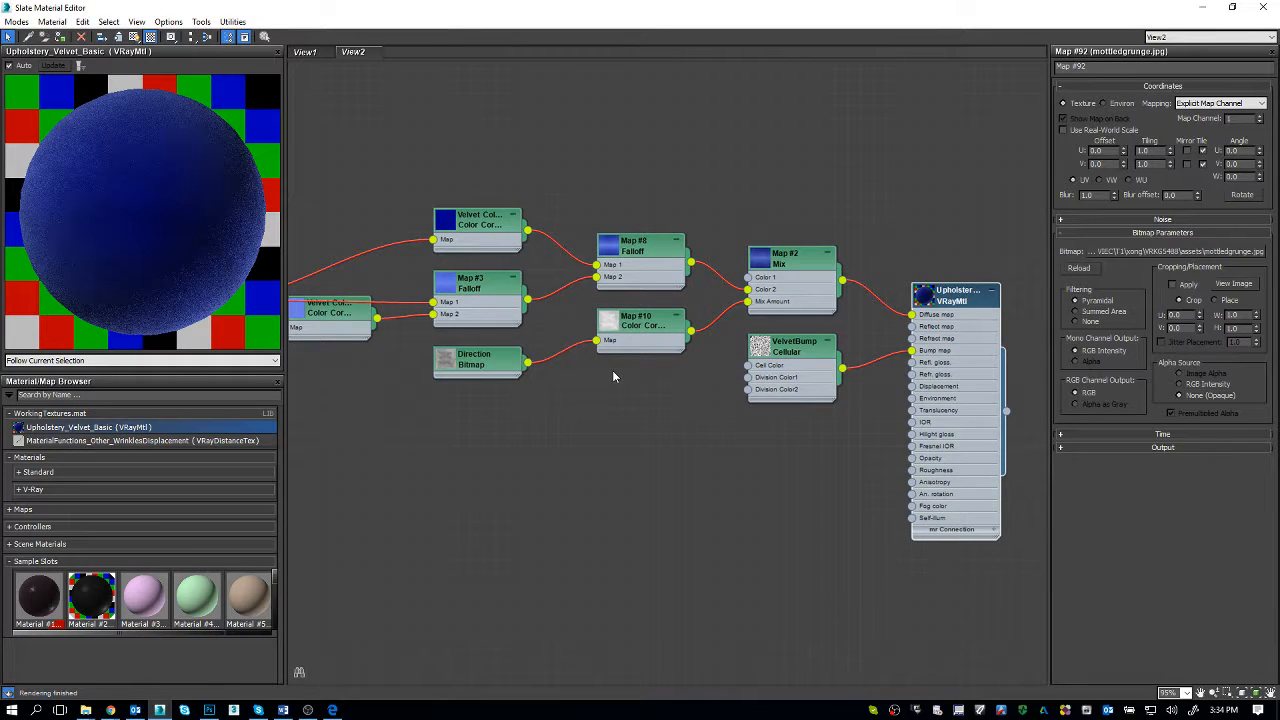
middle_click_drag(578, 379, 628, 381)
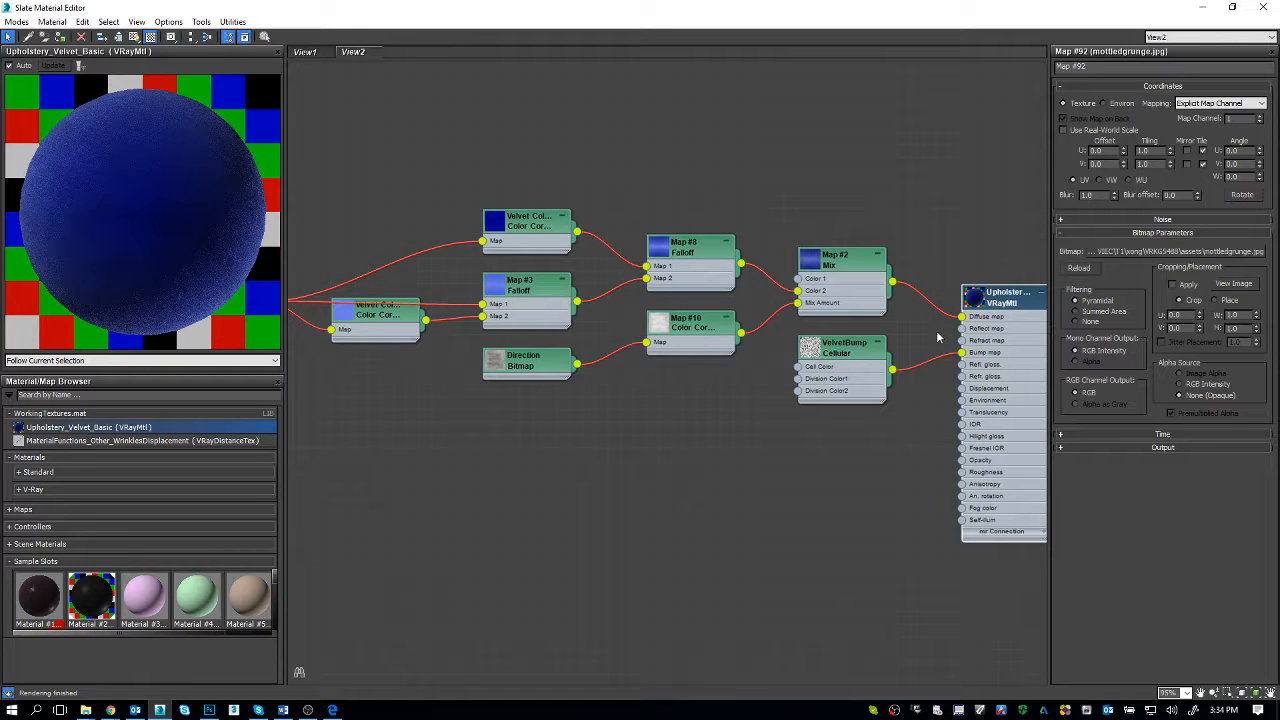
double_click(1007, 304)
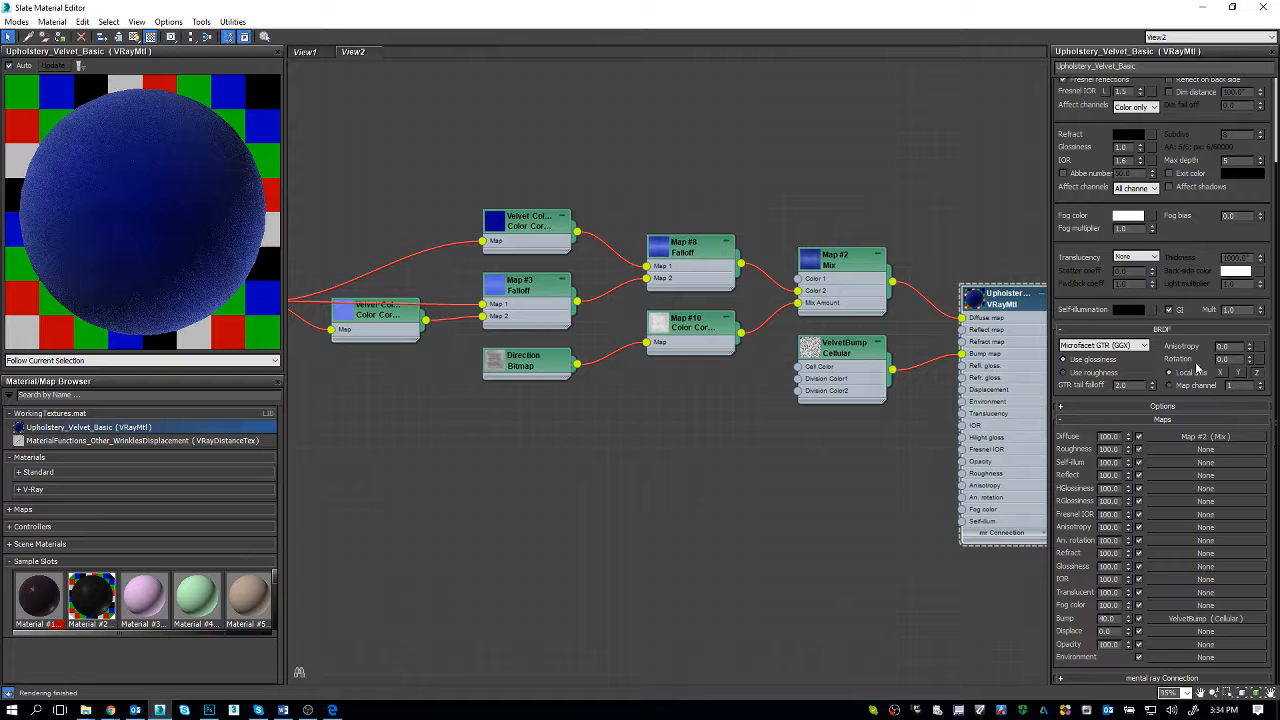
scroll(1205, 400, "up", 3)
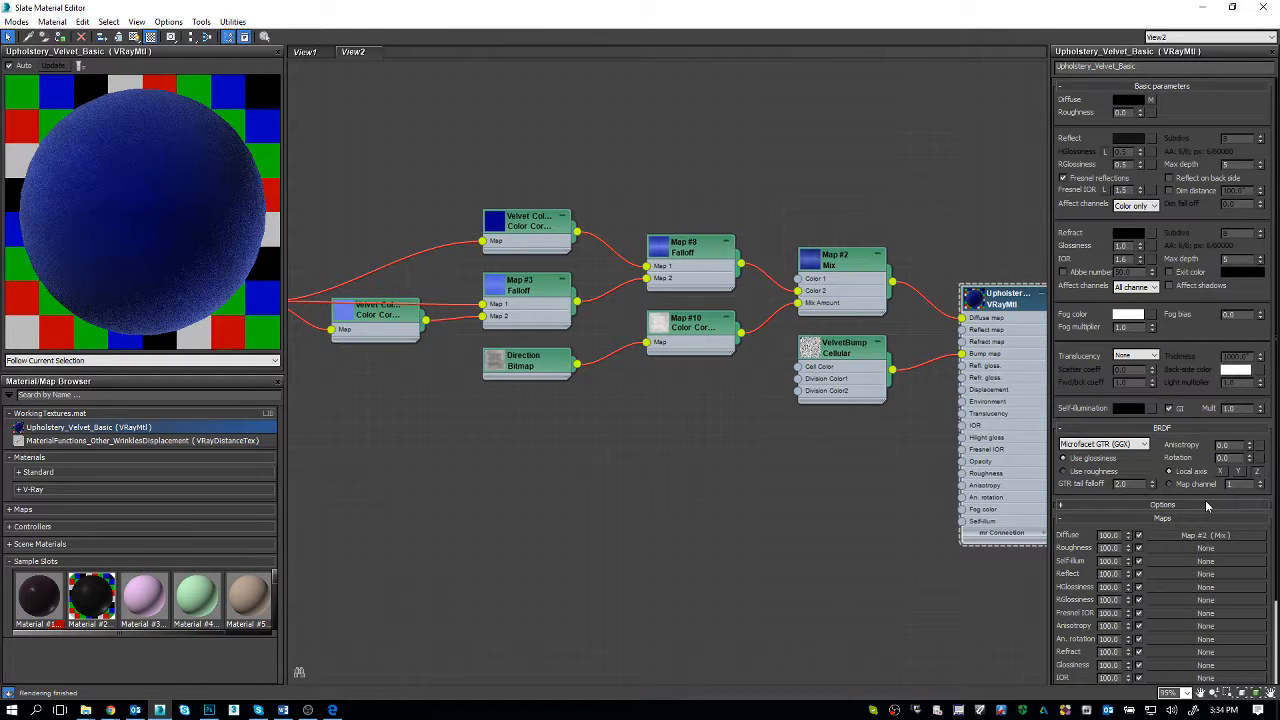
middle_click_drag(562, 394, 605, 404)
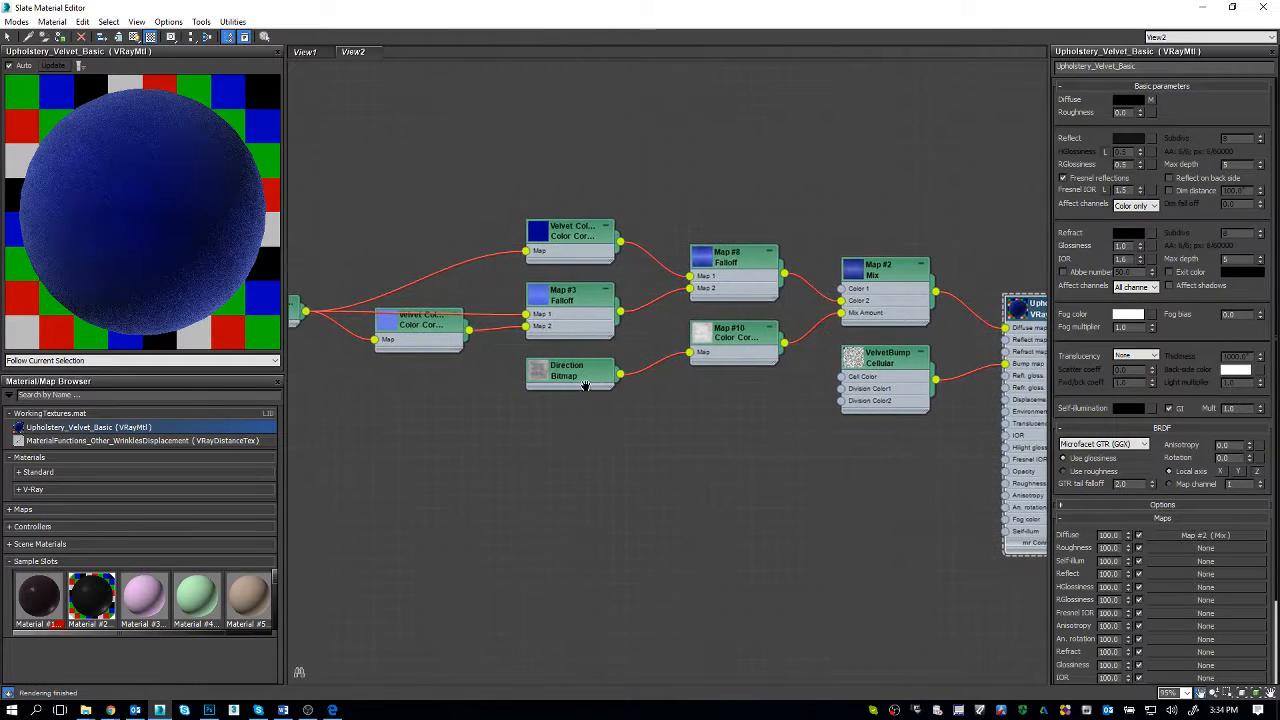
scroll(585, 385, "down", 1)
scroll(430, 345, "down", 1)
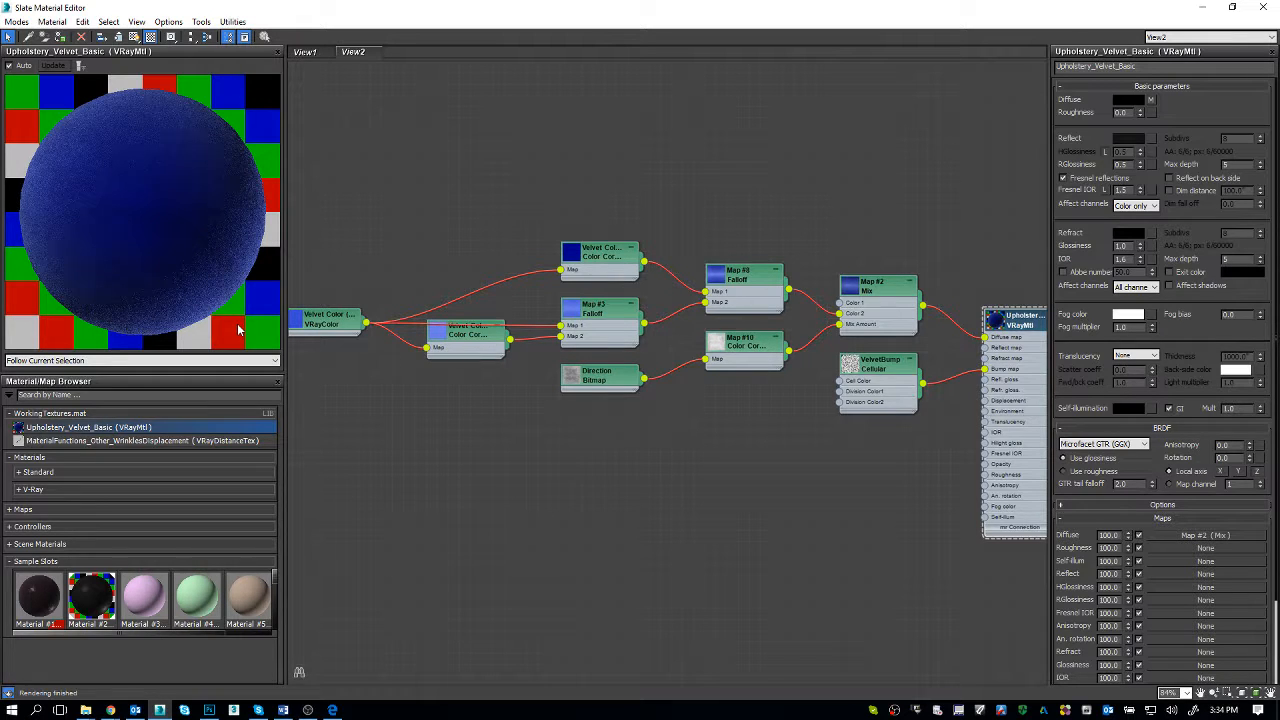
Step: Review the Velvet Color Light, Falloff, Mix and Direction bitmap nodes, moving the VRayColor node slightly upward
left_click(476, 344)
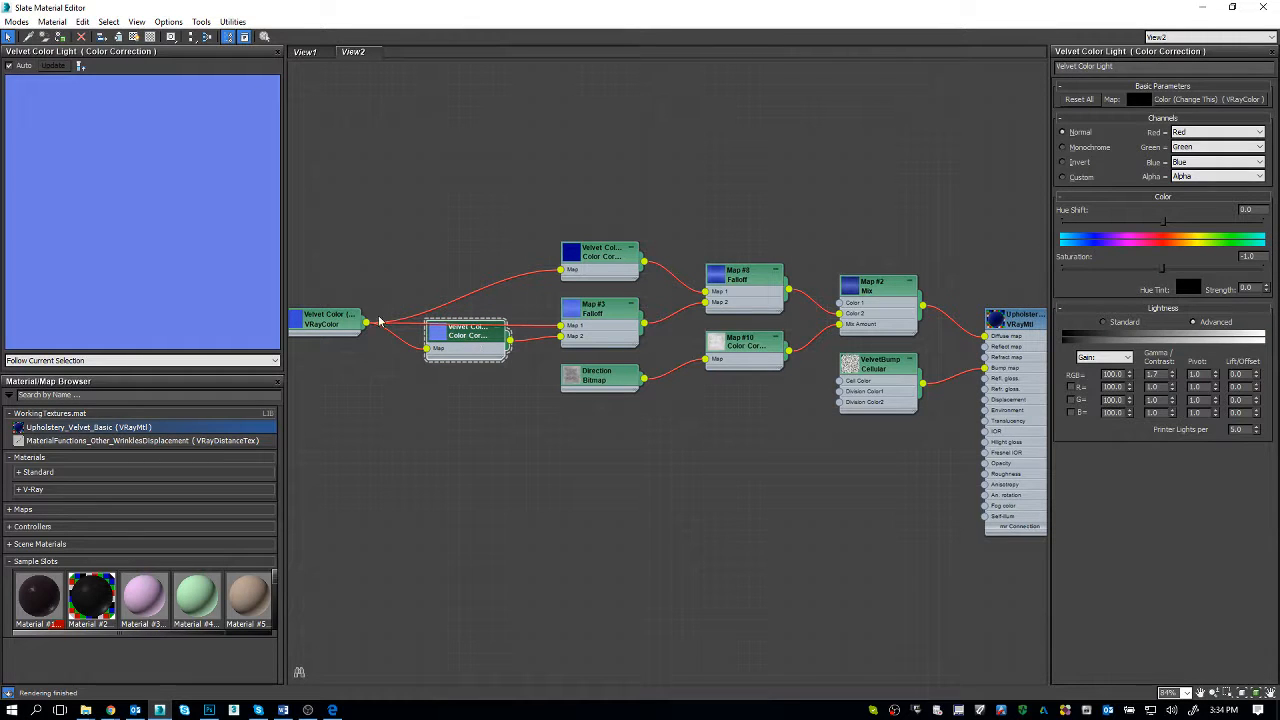
left_click_drag(340, 318, 348, 295)
left_click(593, 318)
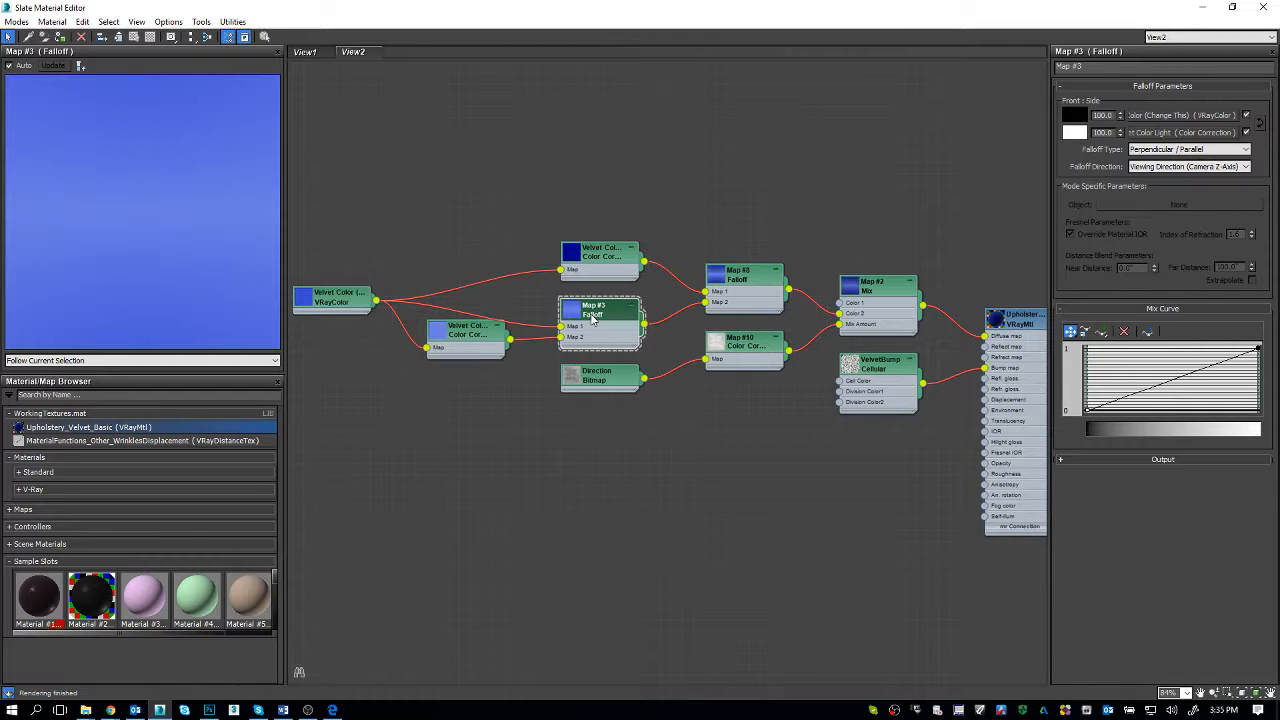
left_click(736, 284)
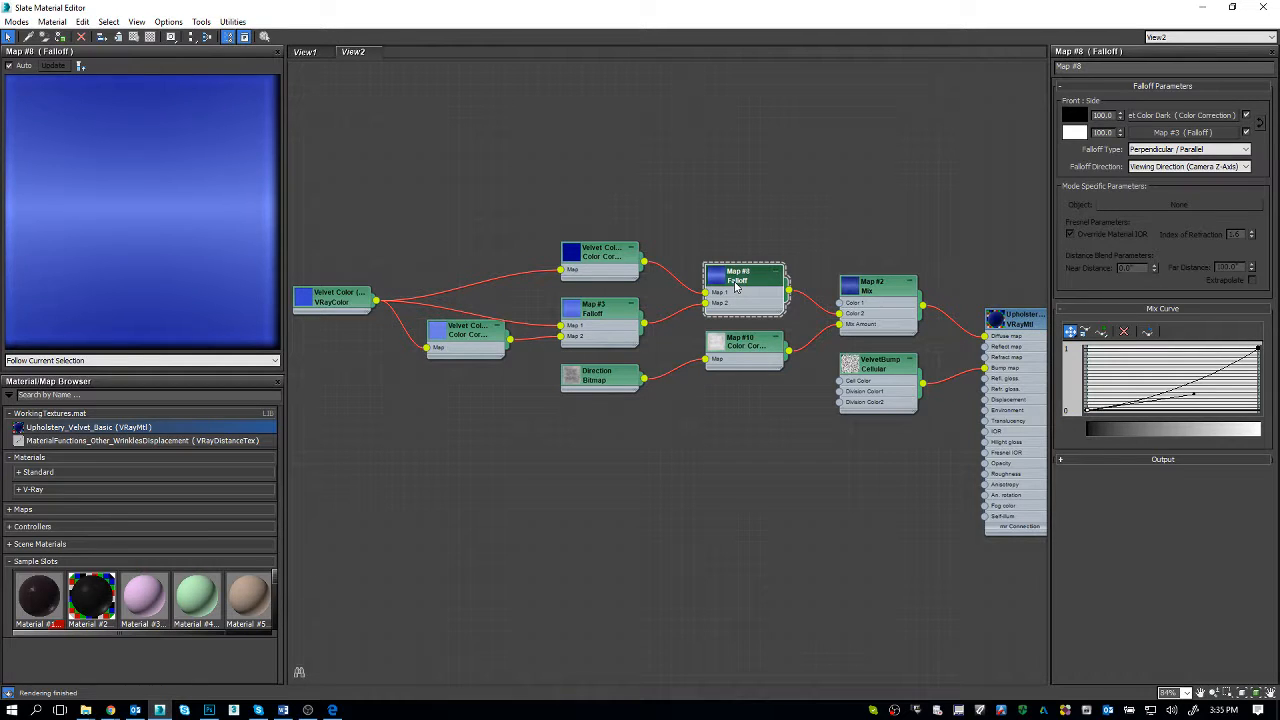
left_click(880, 302)
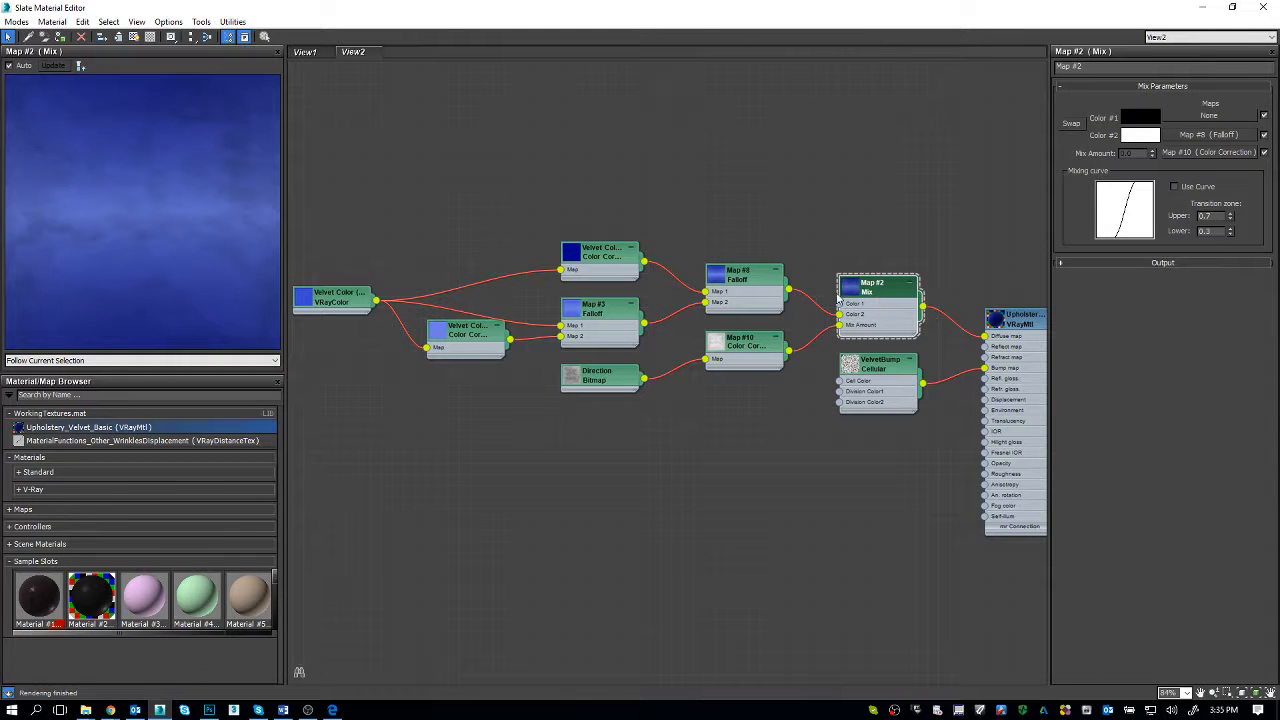
left_click(604, 388)
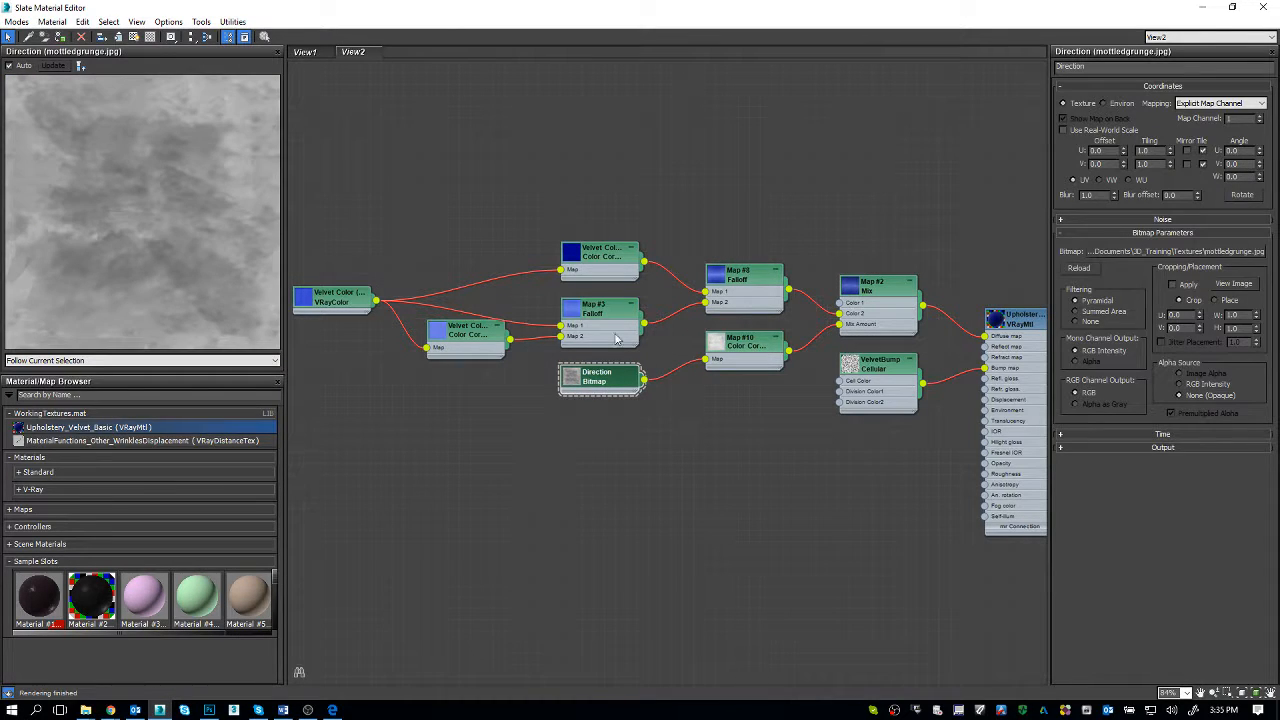
Step: Compare the Material #27 network in View1 with the velvet network in View2, ending on the Map #2 Mix preview
left_click(303, 52)
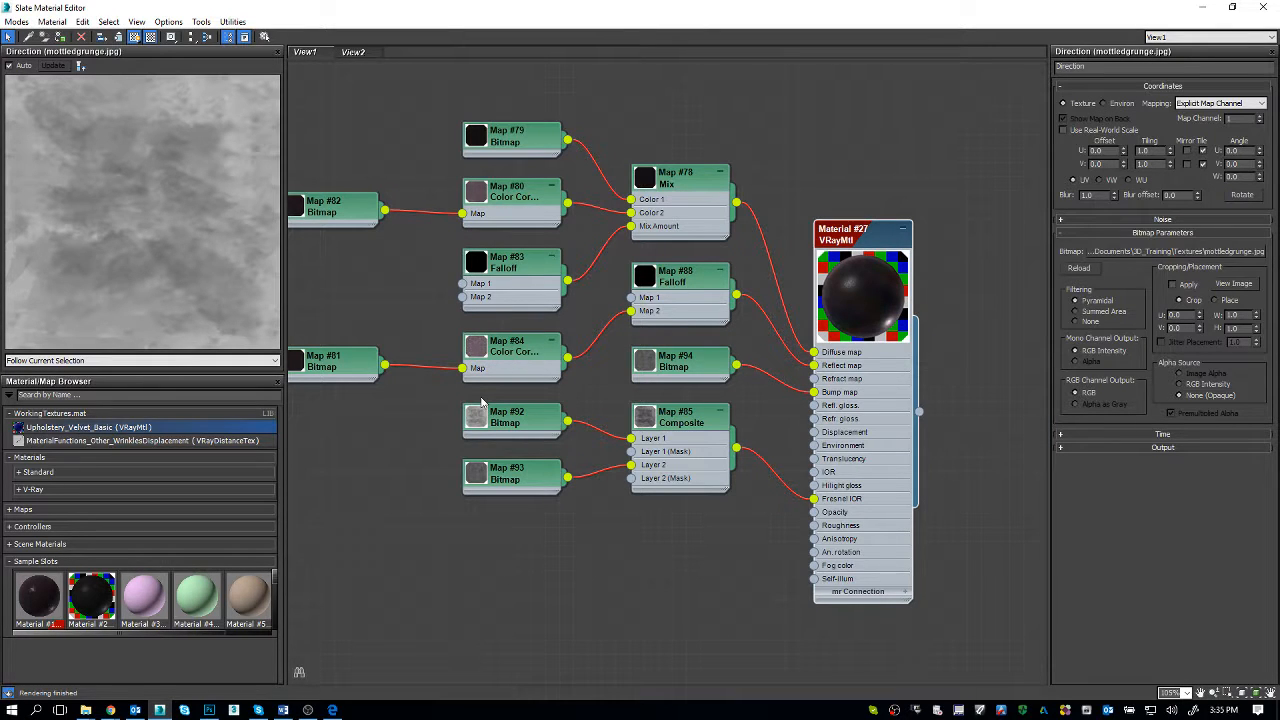
left_click(365, 54)
left_click(890, 291)
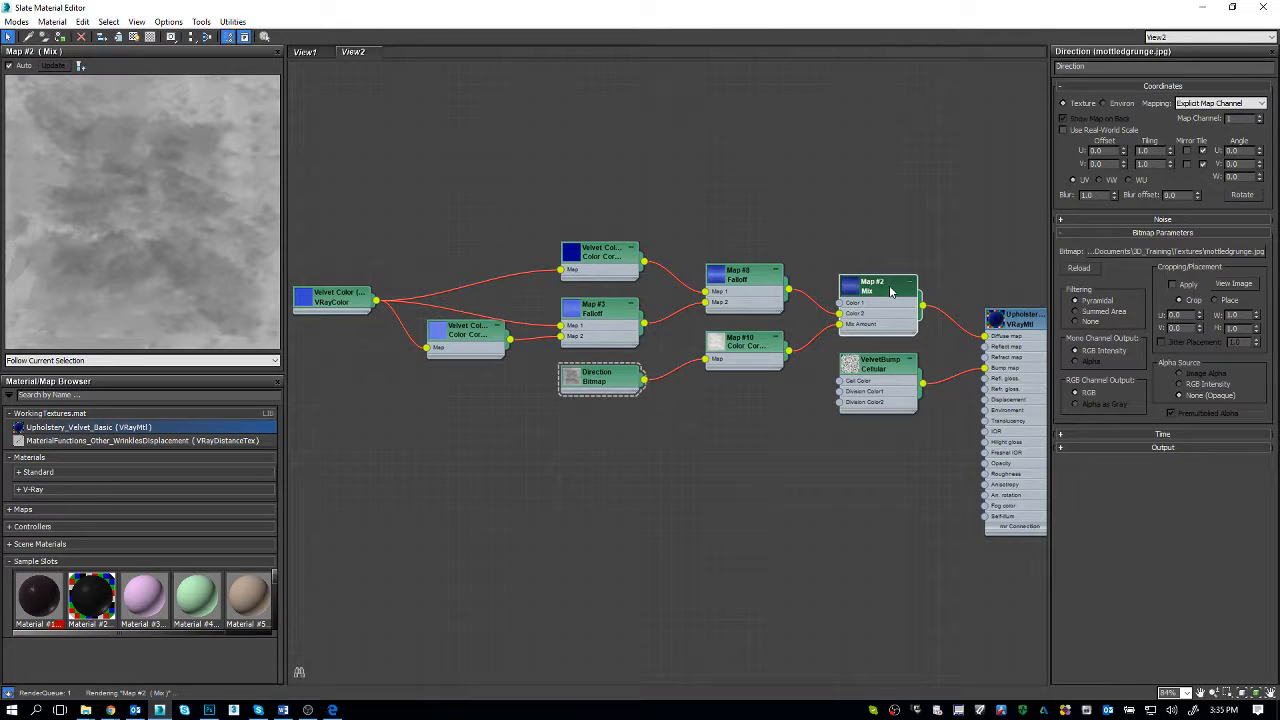
double_click(890, 291)
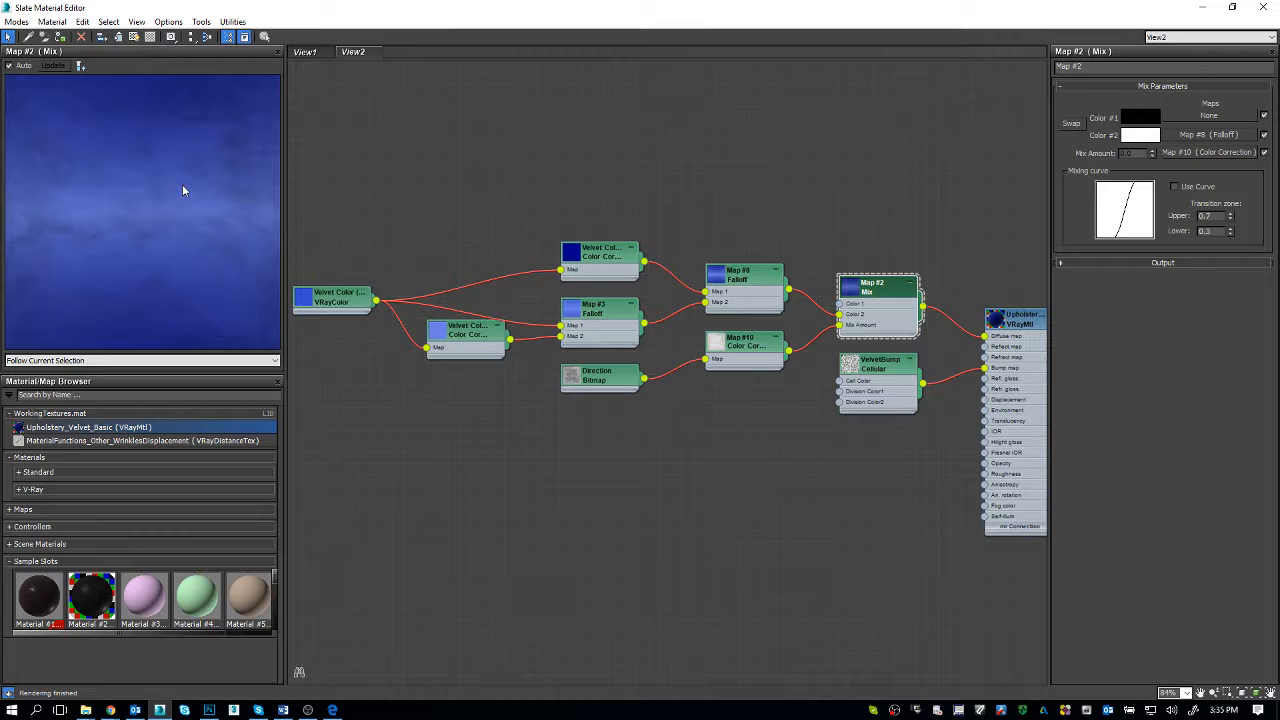
Step: Display the Upholstery_Velvet_Basic material's preview and parameters, and switch to the "Day 7: Mats, Model Fixes, and Misc" document in Chrome
double_click(1025, 322)
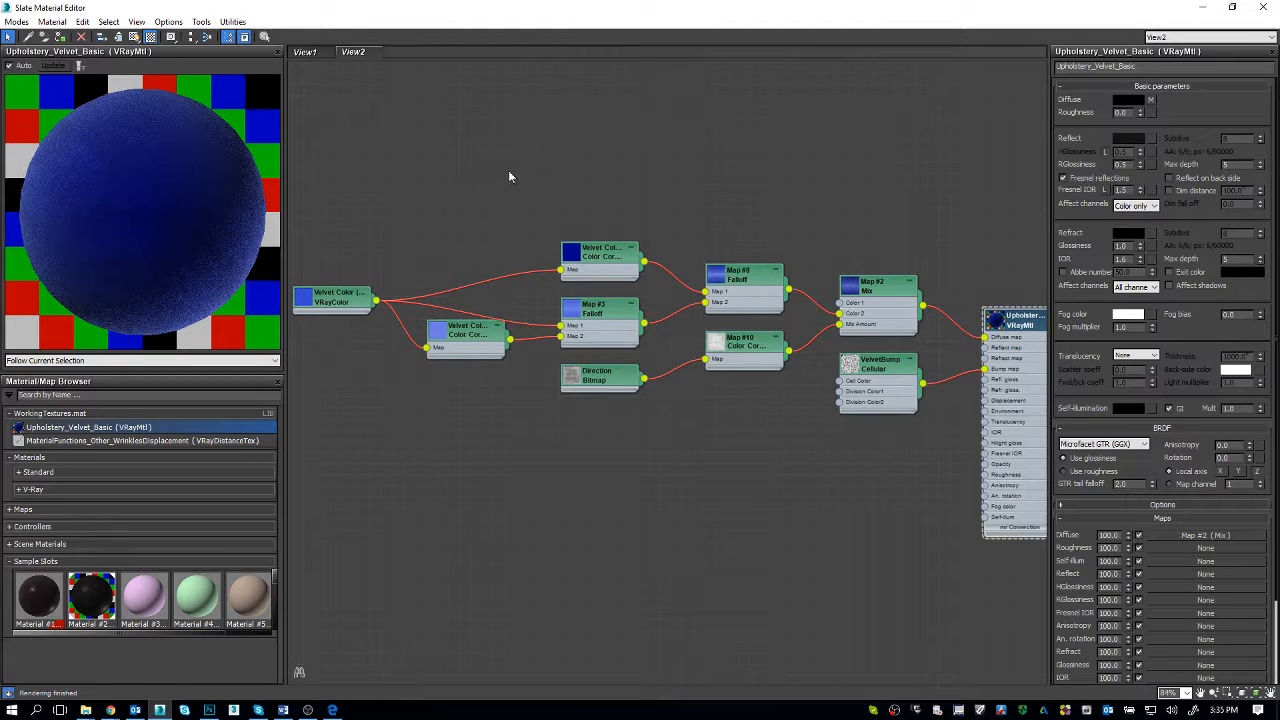
key("alt+Tab")
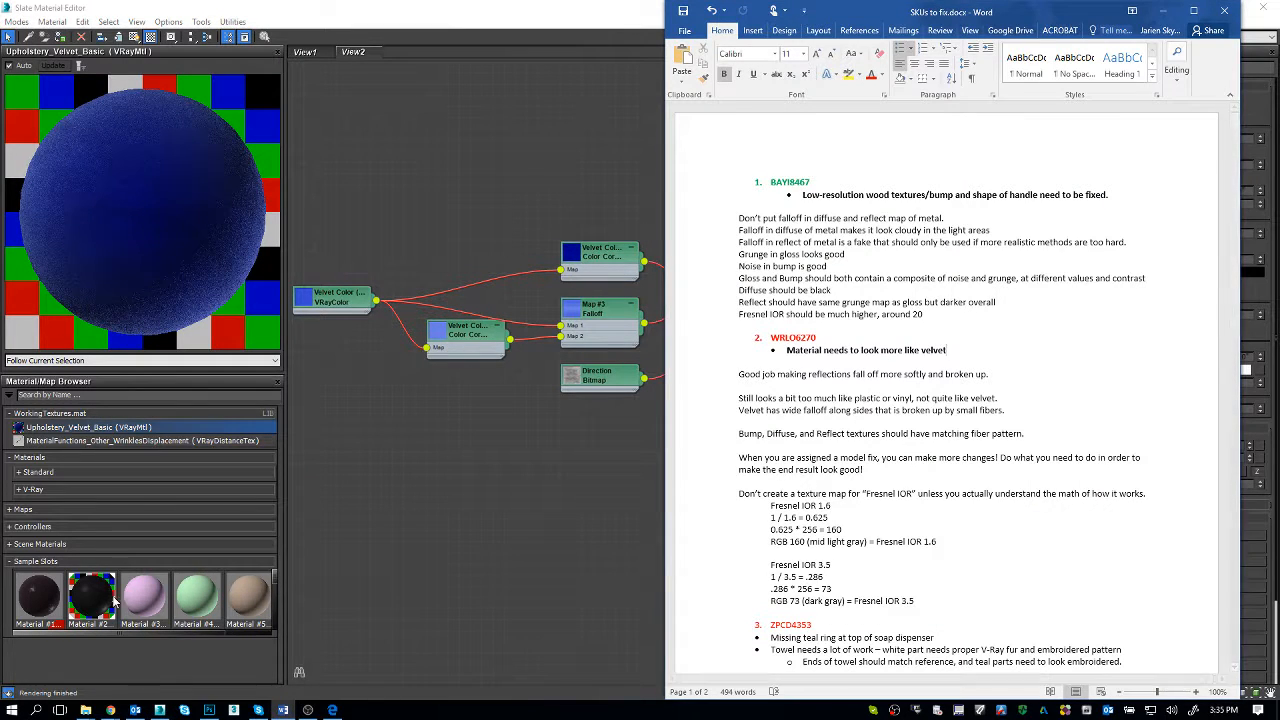
left_click(108, 711)
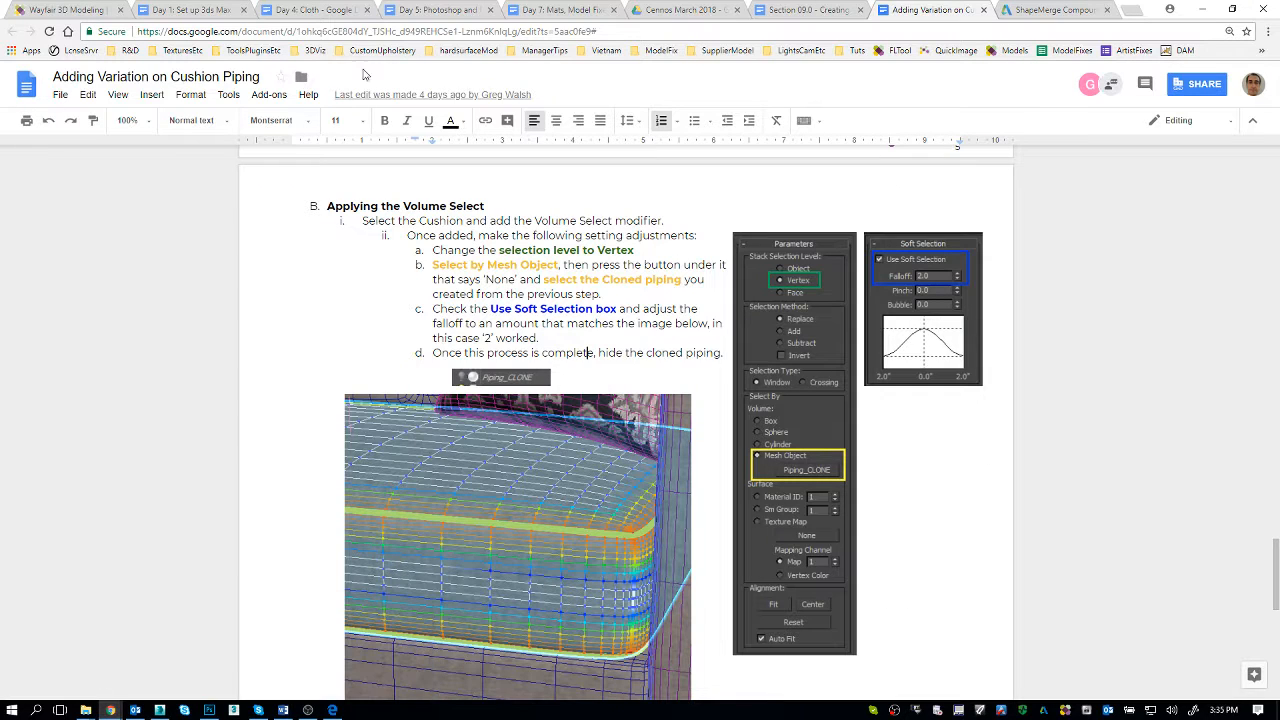
left_click(70, 655)
left_click(580, 8)
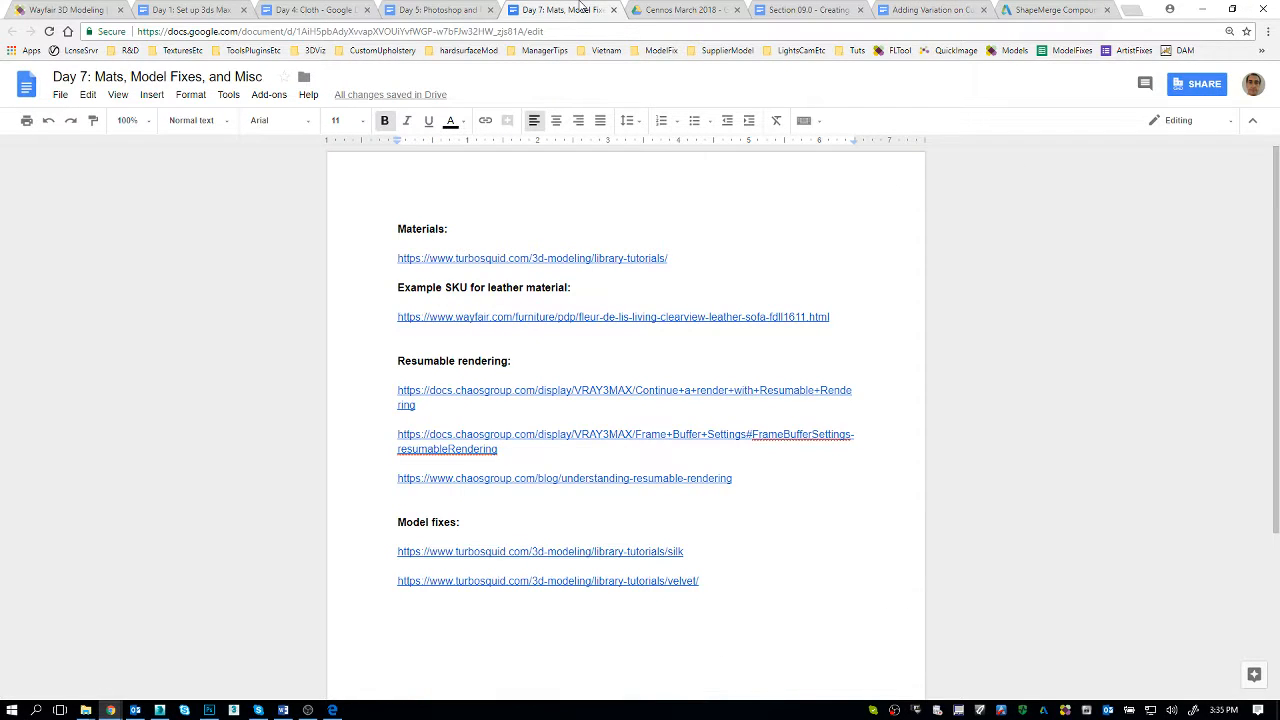
left_click_drag(705, 580, 398, 580)
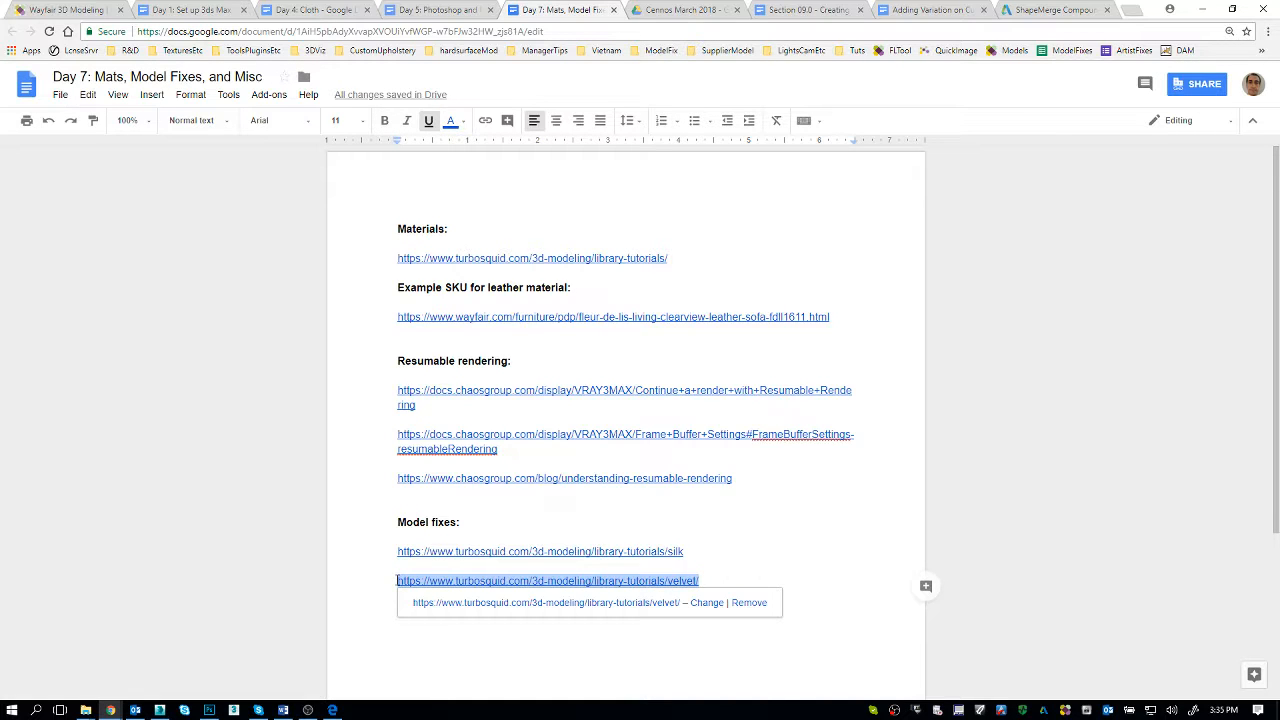
key("ctrl+c")
key("ctrl+t")
key("ctrl+v")
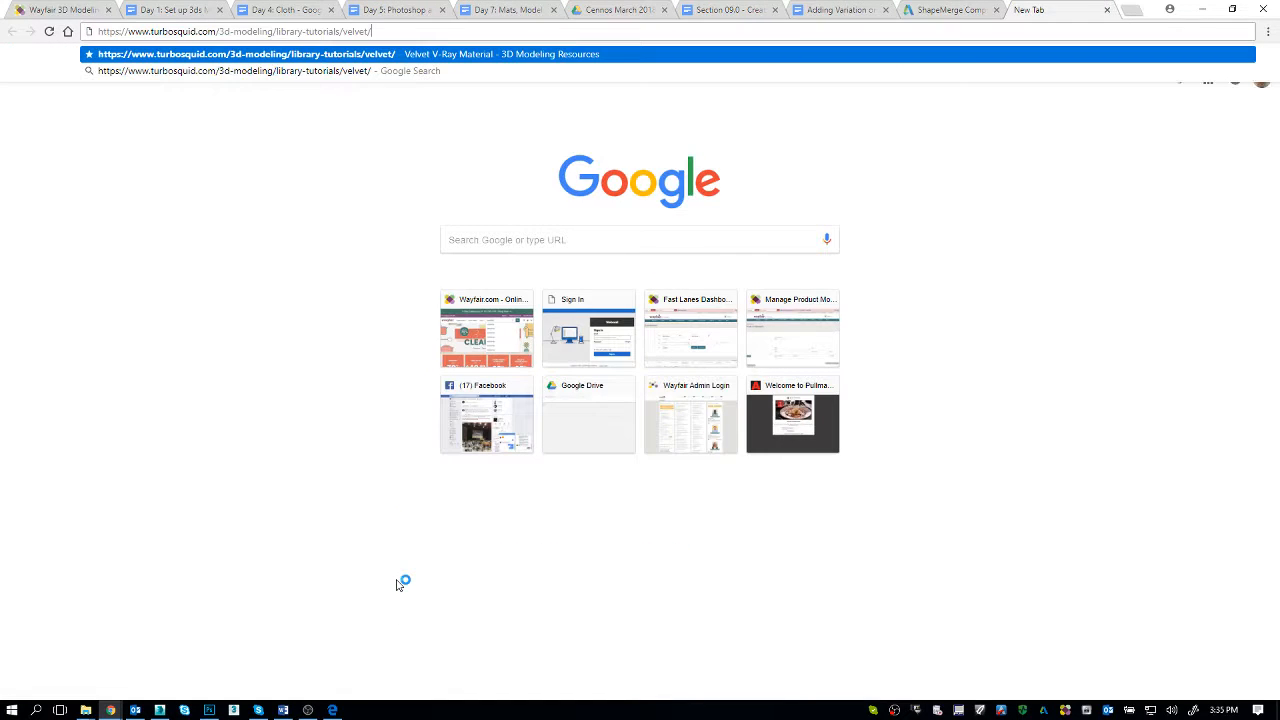
key("Return")
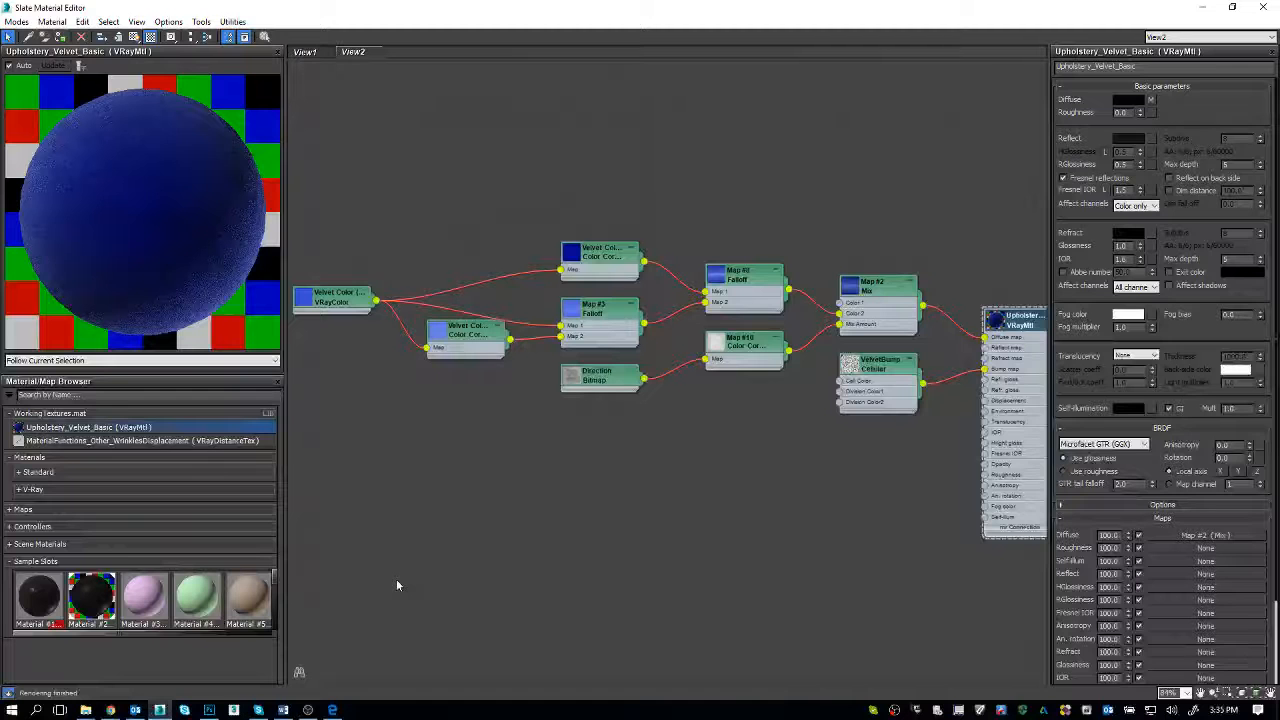
Step: Read the TurboSquid Velvet V-Ray Material tutorial, from the velvet reference images through the Falloff settings and mix curve to the combined Falloff maps
key("alt+Tab")
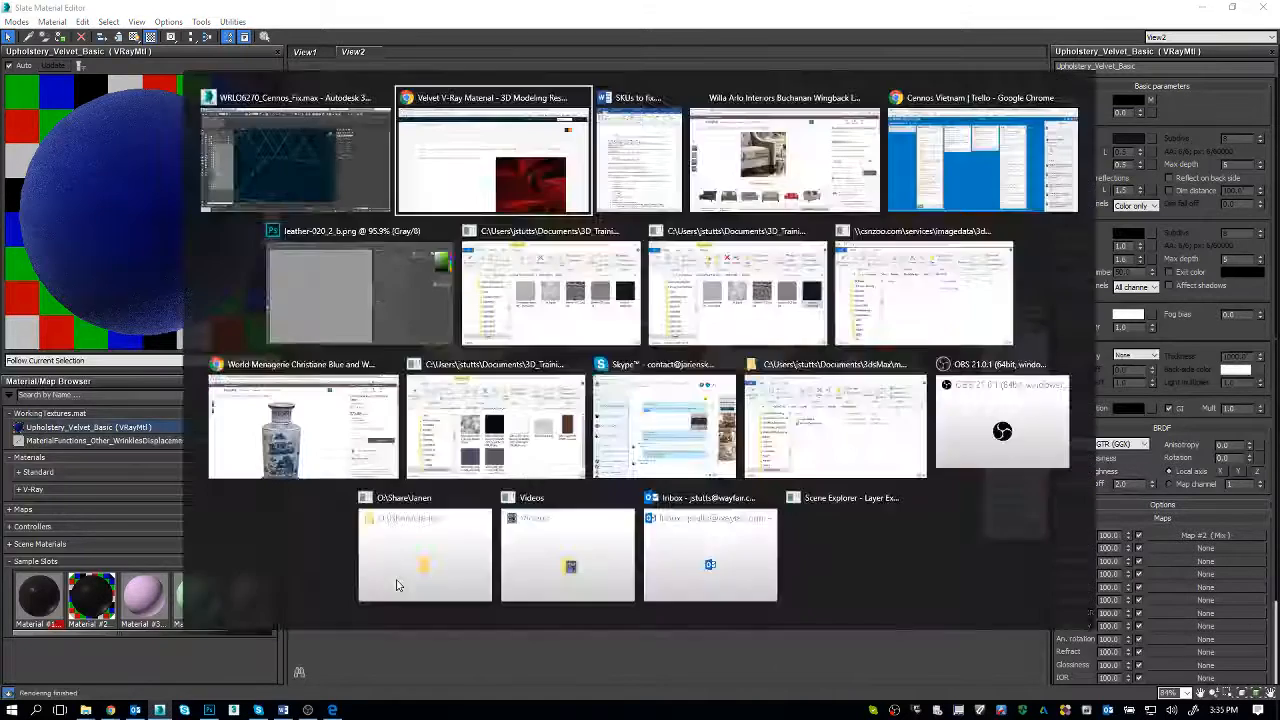
key("alt+Tab")
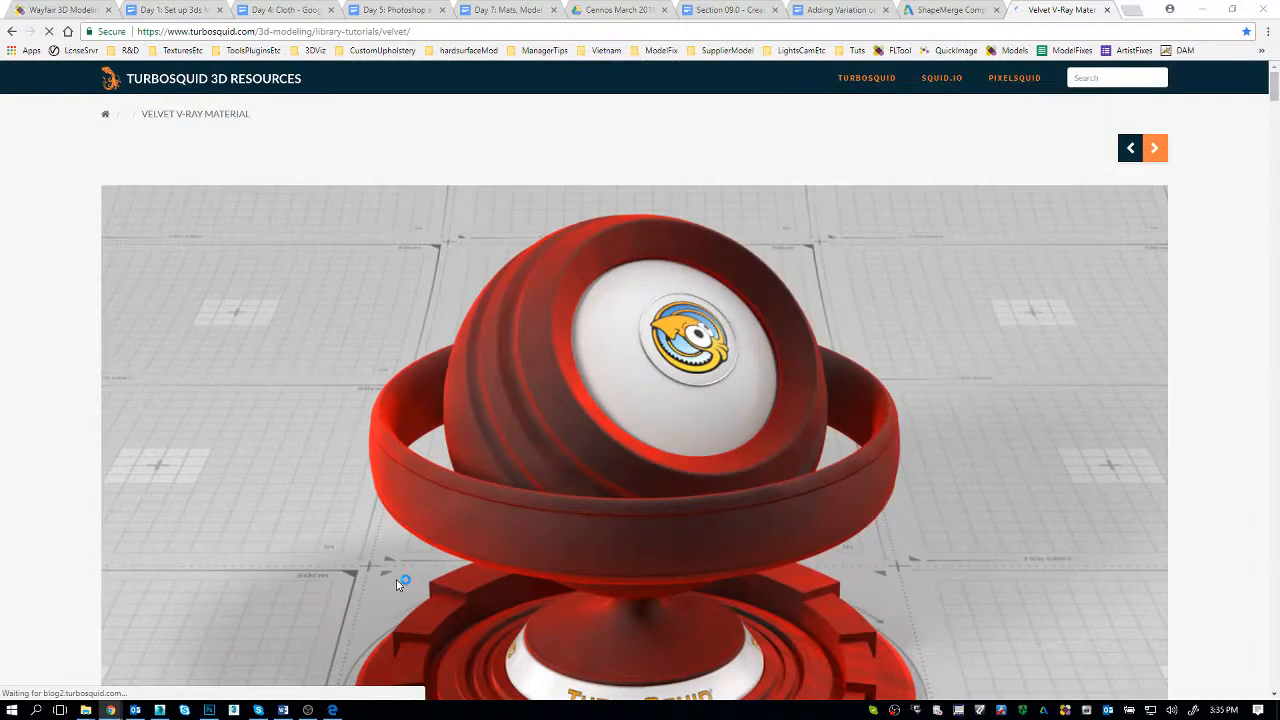
key("alt+Tab")
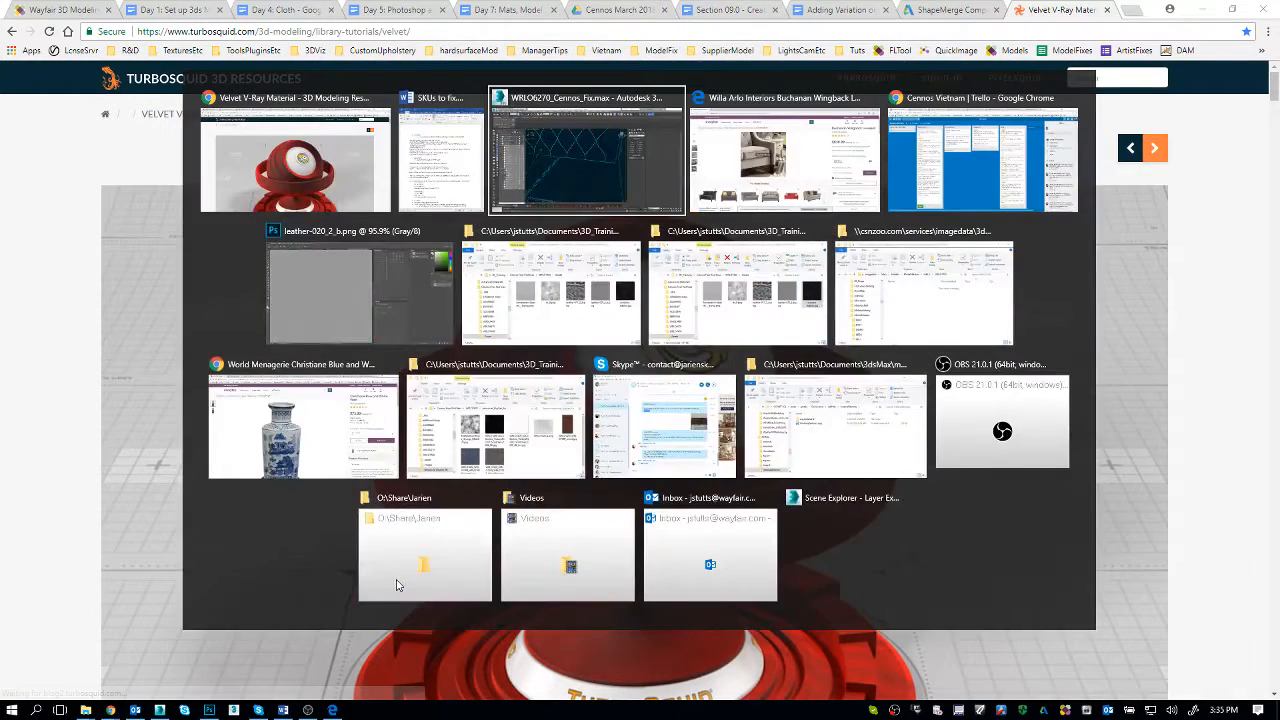
key("alt+Tab")
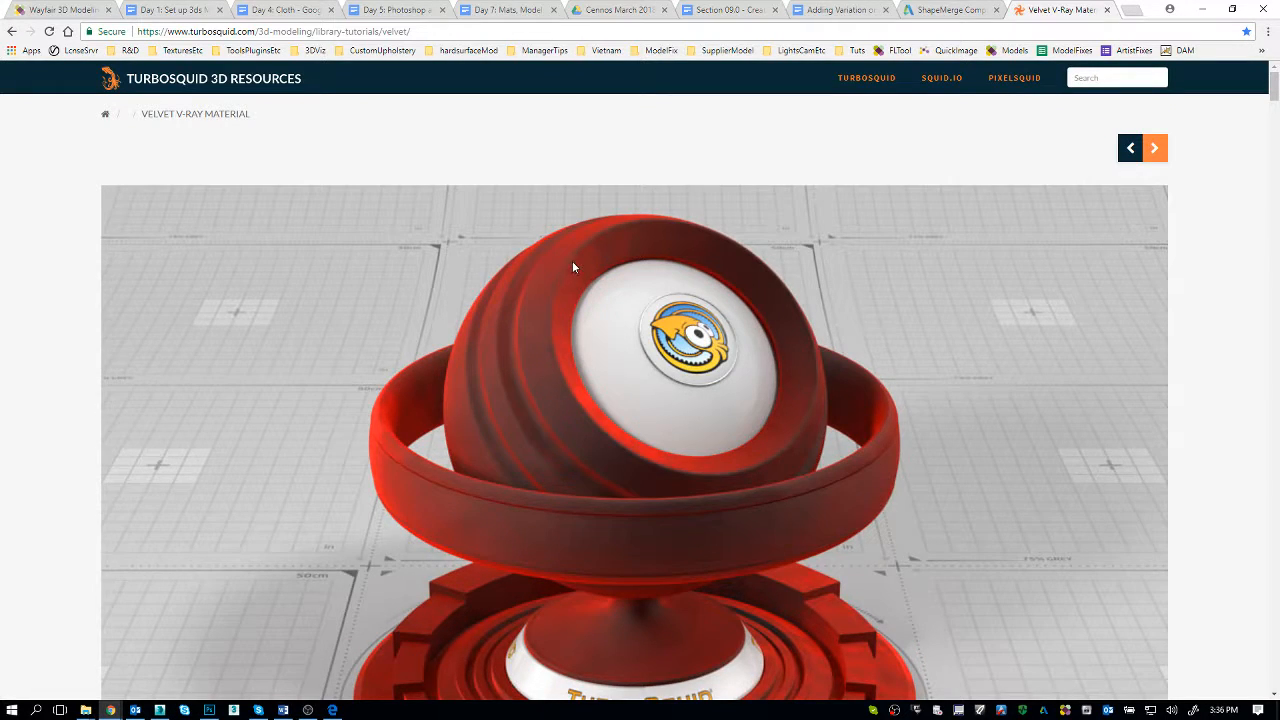
scroll(573, 266, "down", 4)
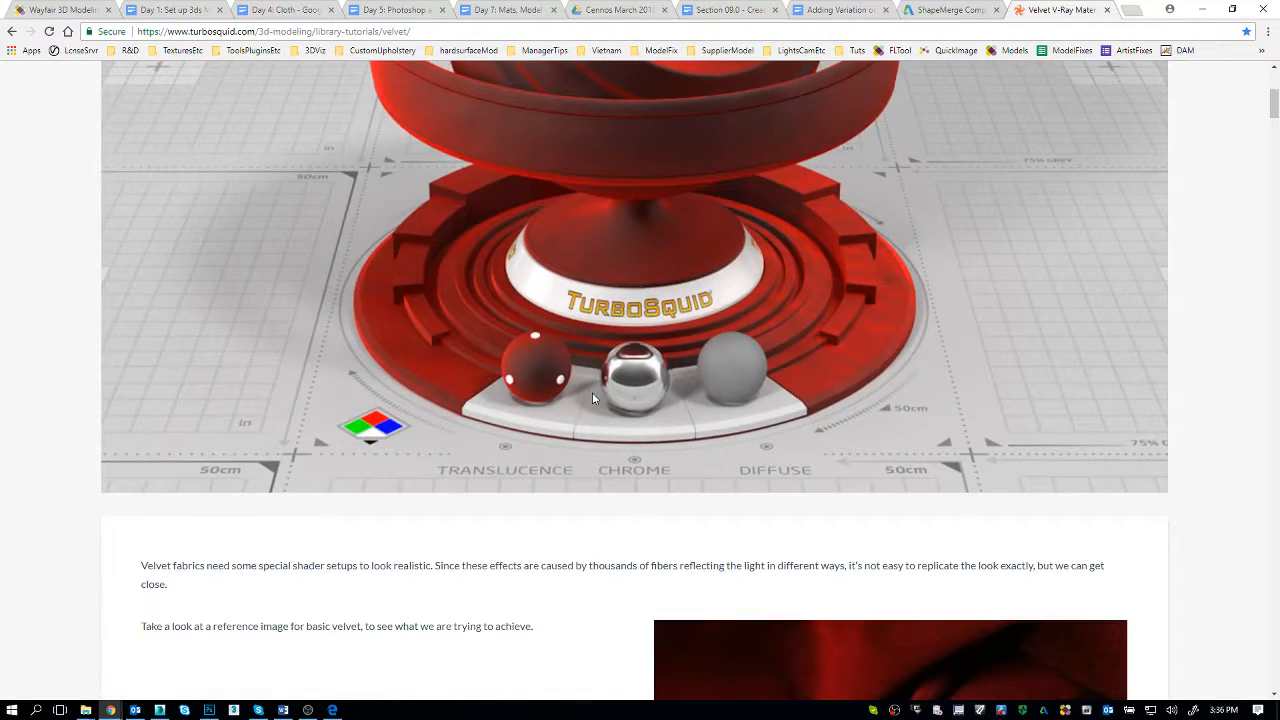
scroll(592, 398, "down", 2)
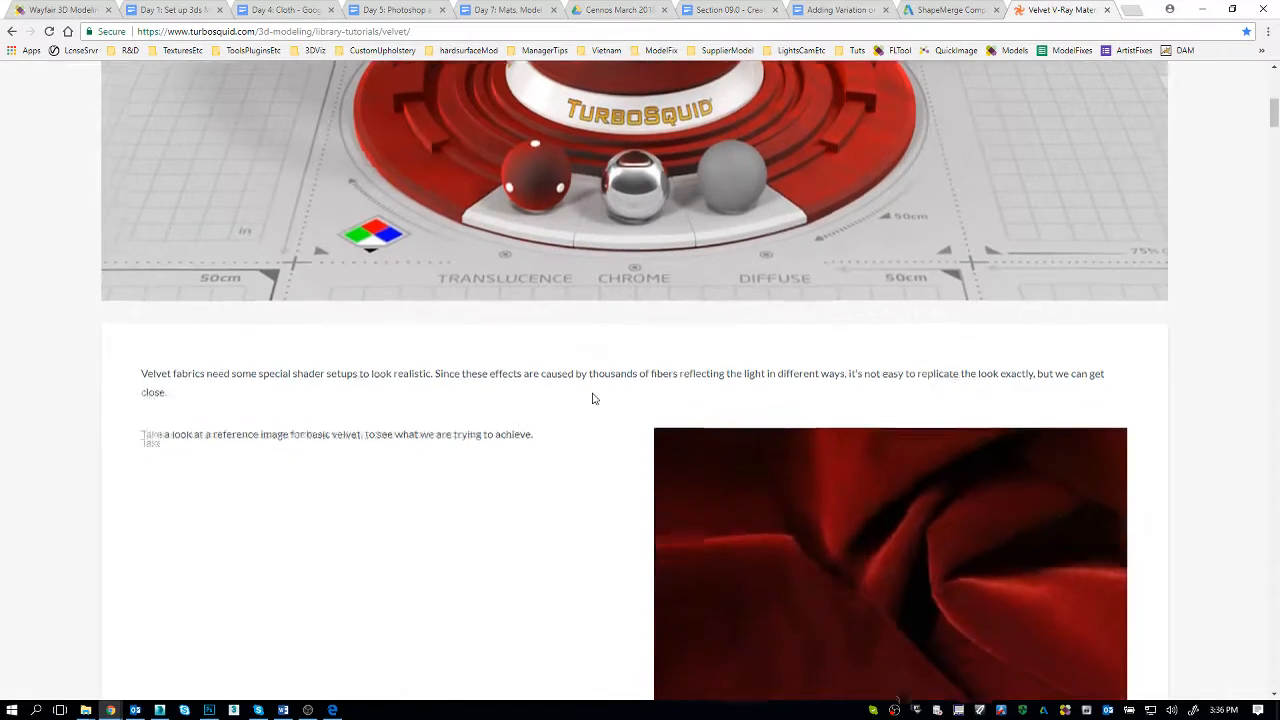
scroll(592, 398, "up", 6)
scroll(592, 392, "down", 10)
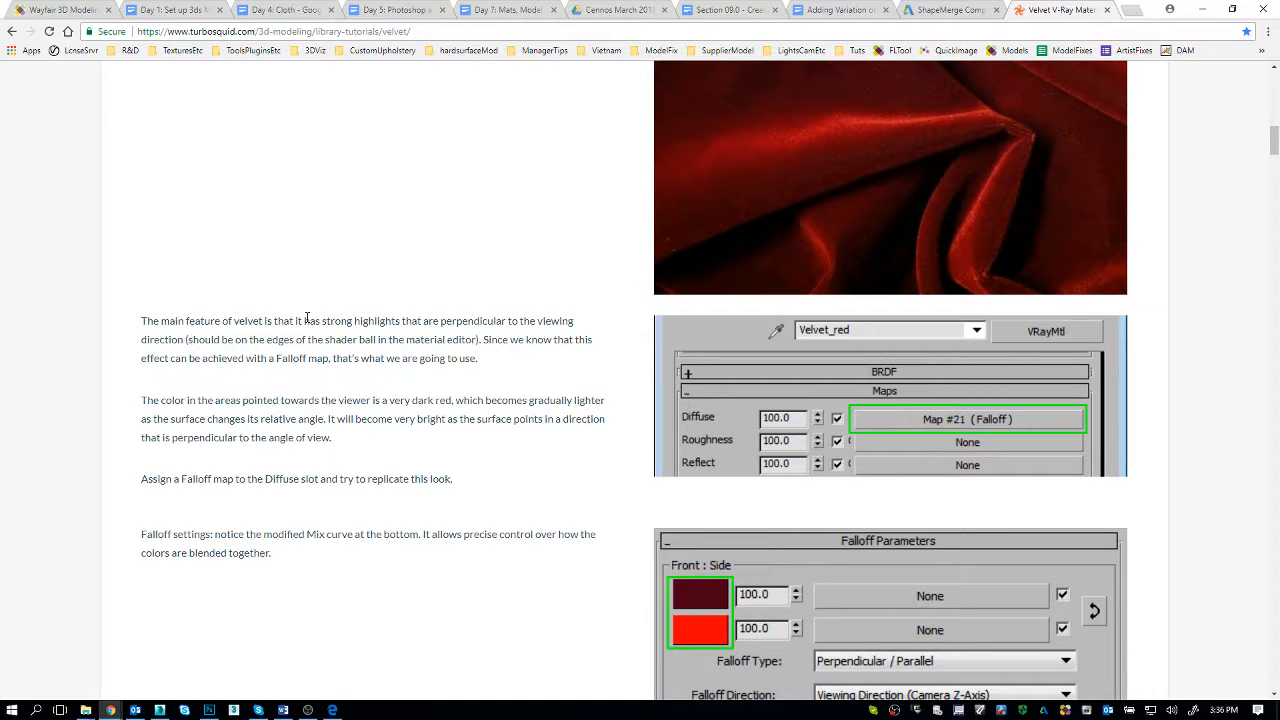
scroll(307, 320, "down", 7)
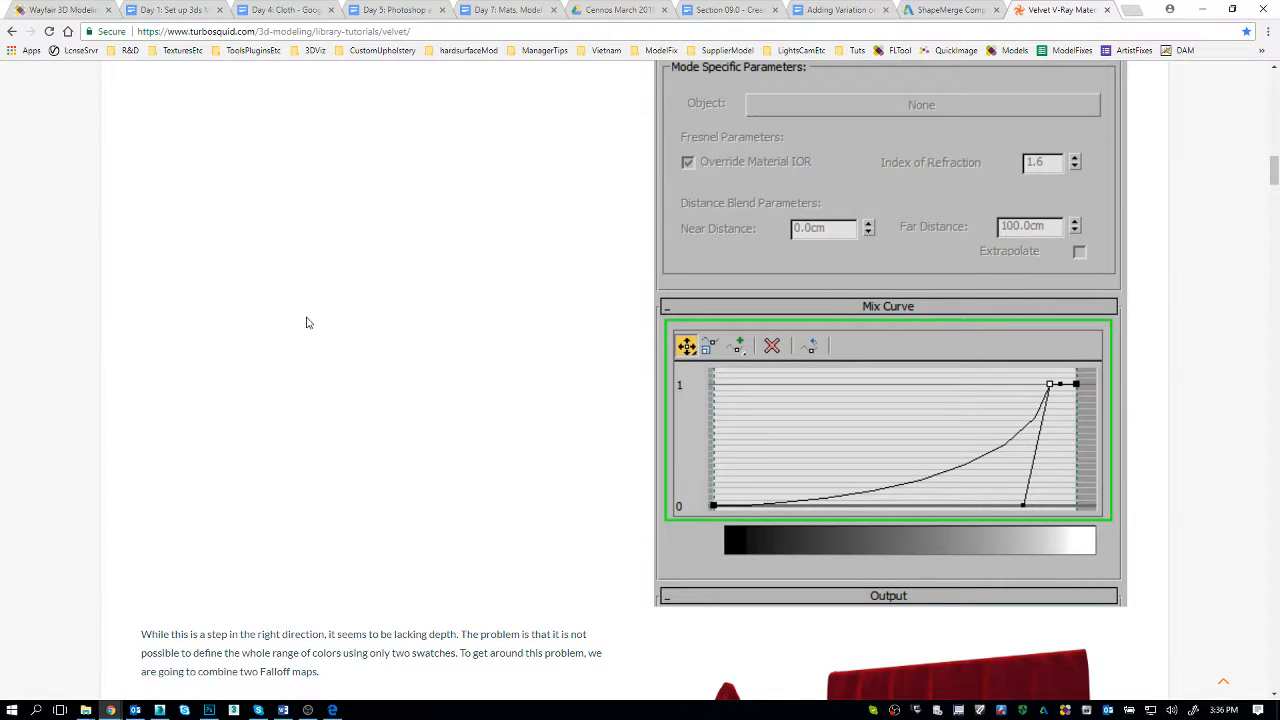
scroll(309, 354, "down", 6)
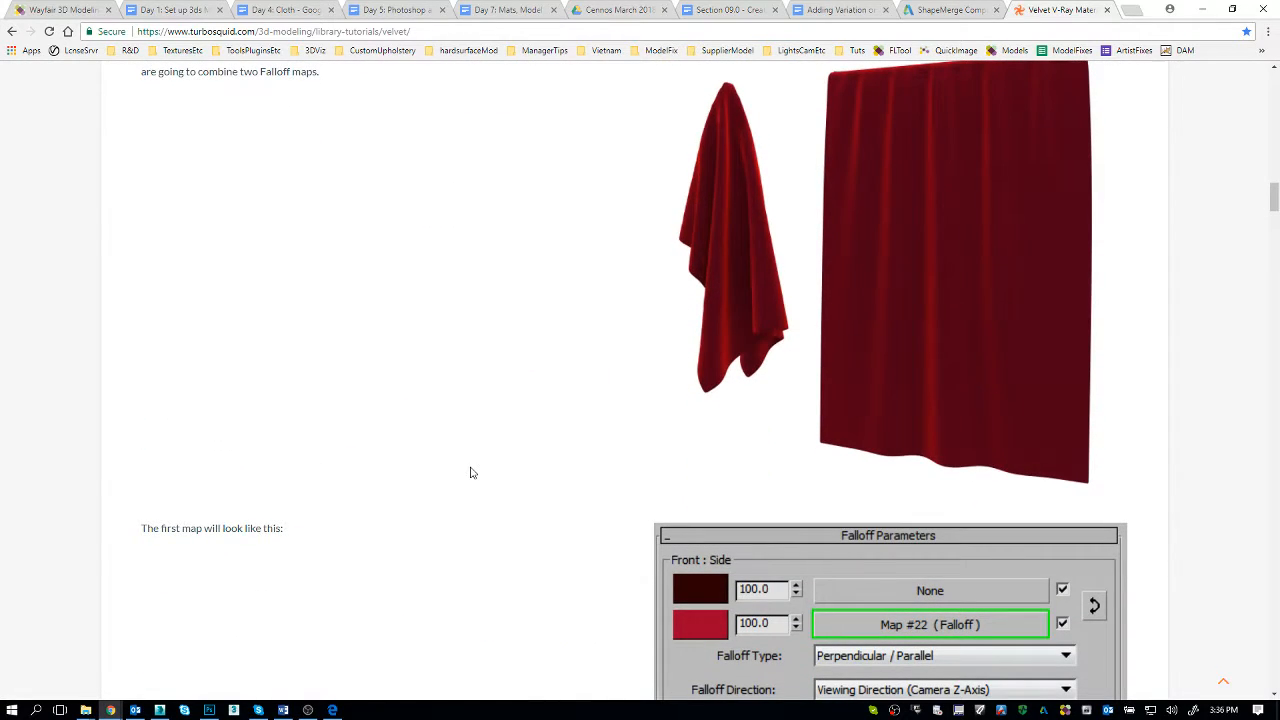
Step: Copy the velvet tutorial's web address and switch to the two-participant WAYF group chat in Skype
left_click(460, 31)
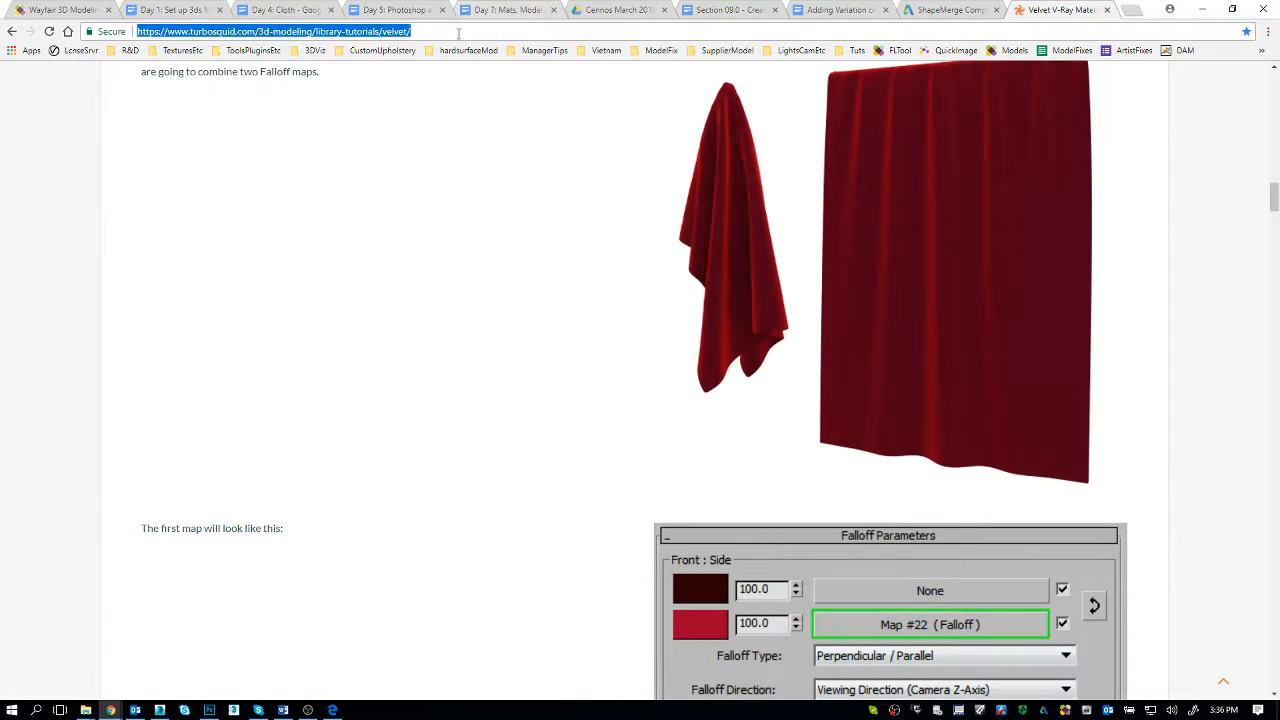
right_click(459, 32)
left_click(482, 83)
left_click(872, 710)
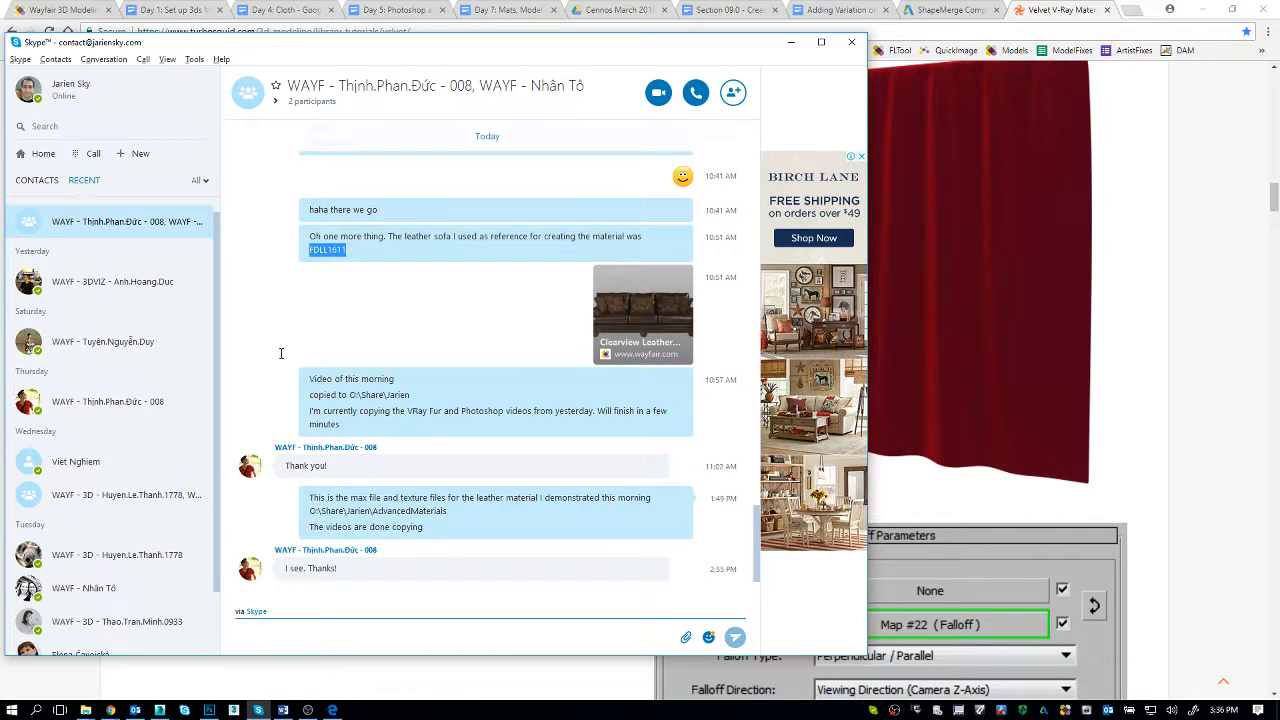
scroll(428, 562, "down", 5)
Step: Send the message "For velvet model fix:" with the copied tutorial link on a second line, and return to the Slate Material Editor
type("For model")
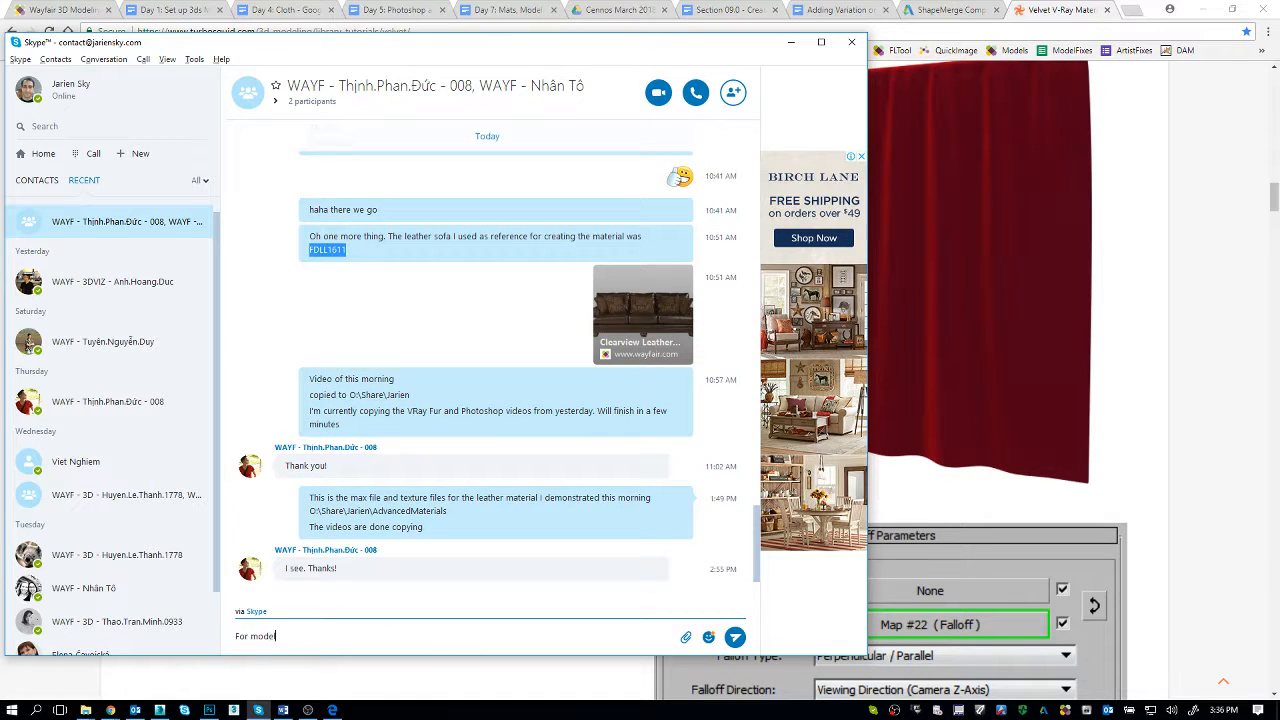
key("ctrl+Left")
type("velvet")
key("End")
type("fix:")
key("shift+Return")
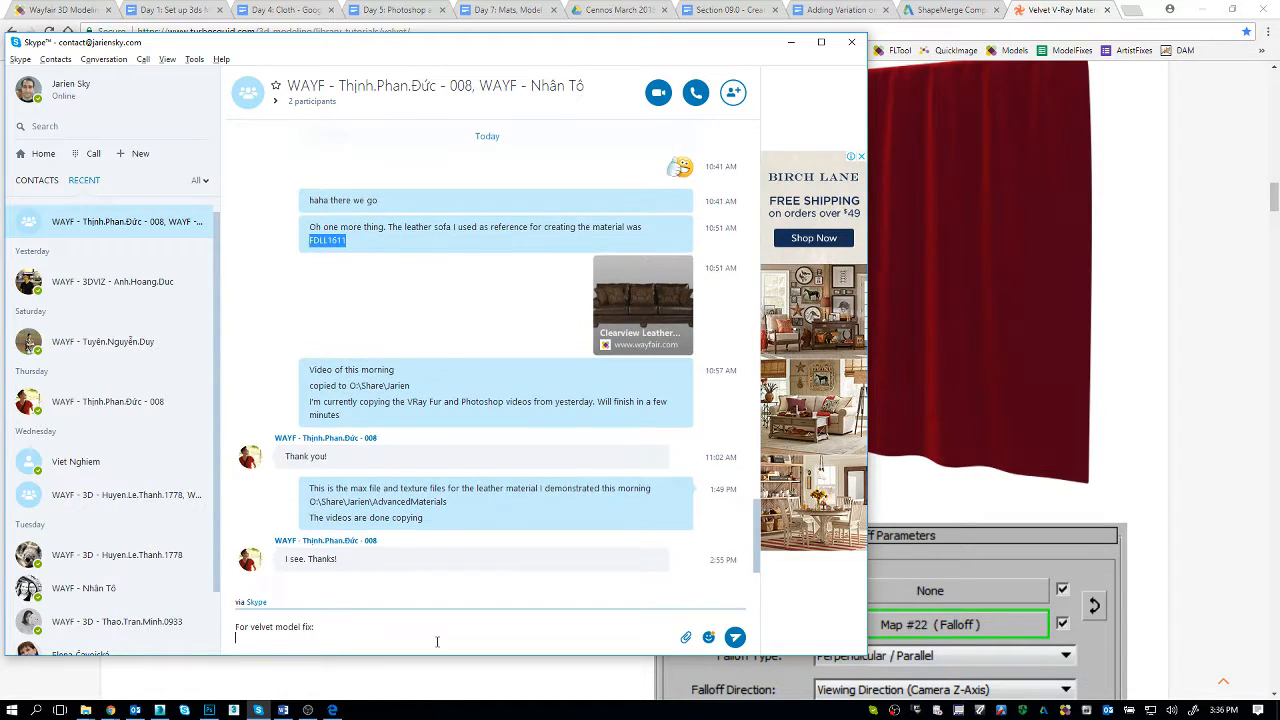
key("ctrl+v")
key("Return")
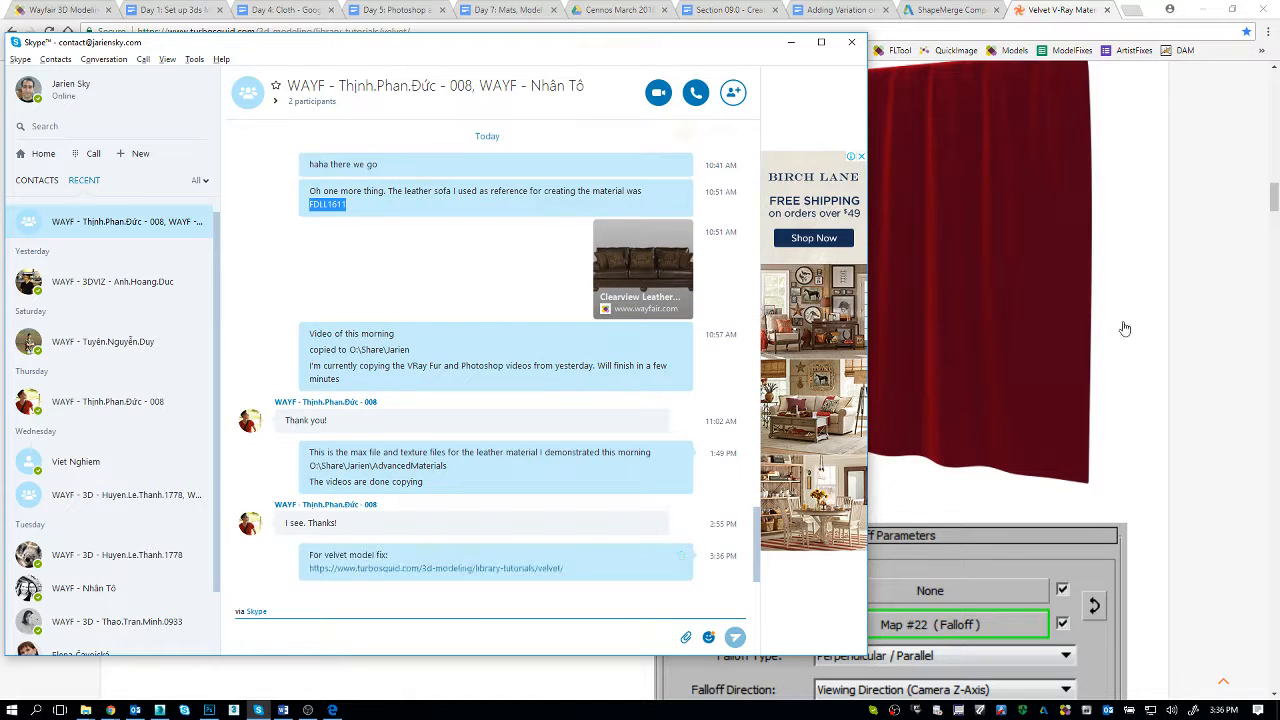
left_click(1192, 348)
left_click(1202, 9)
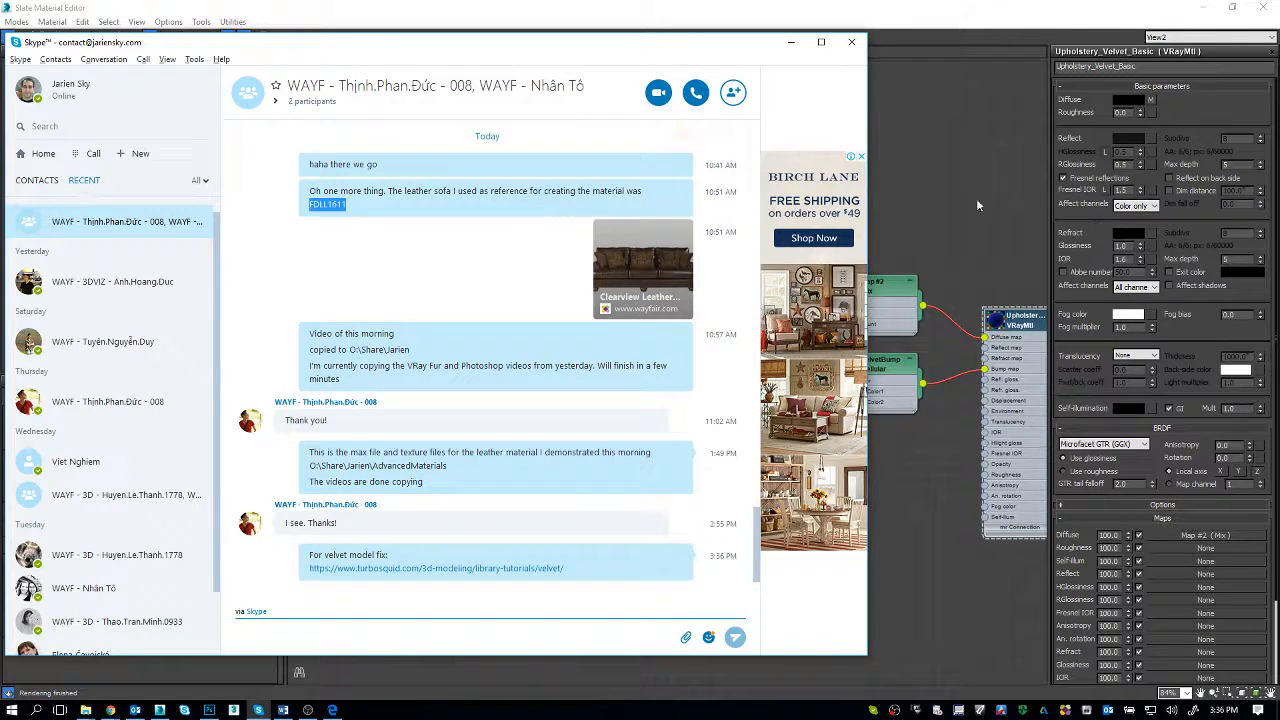
left_click(946, 159)
left_click(10, 395)
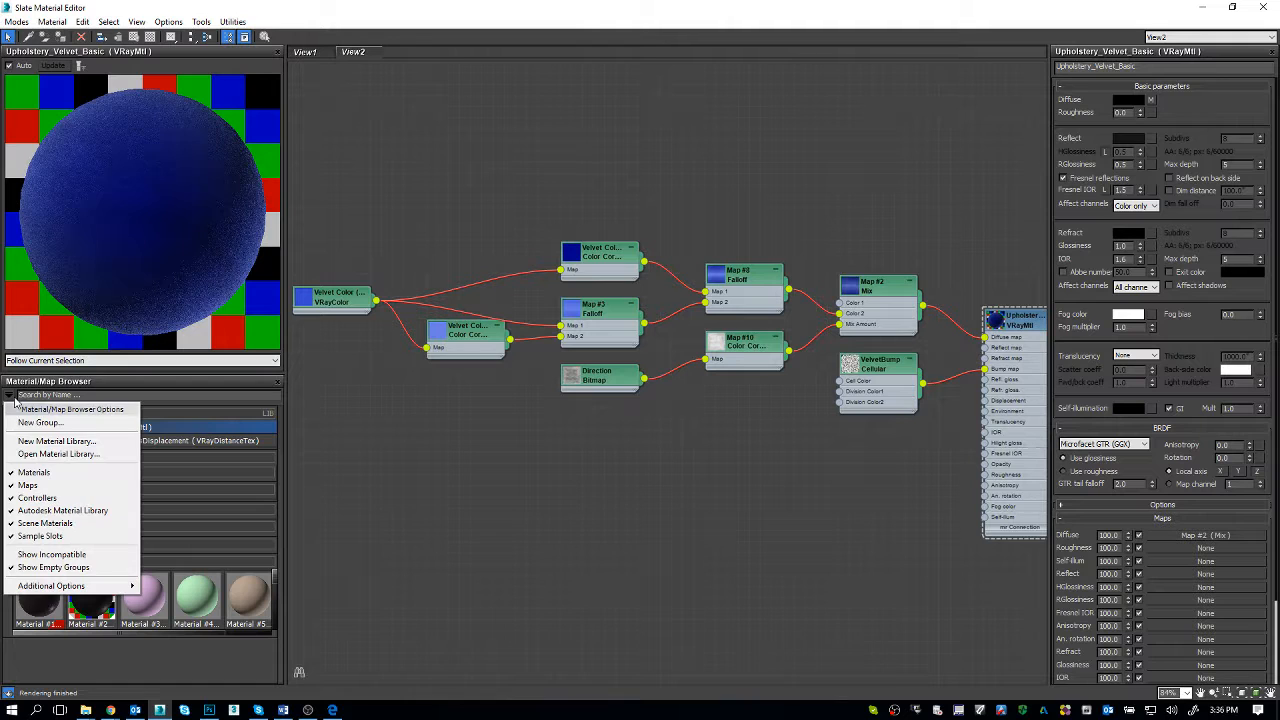
left_click(93, 455)
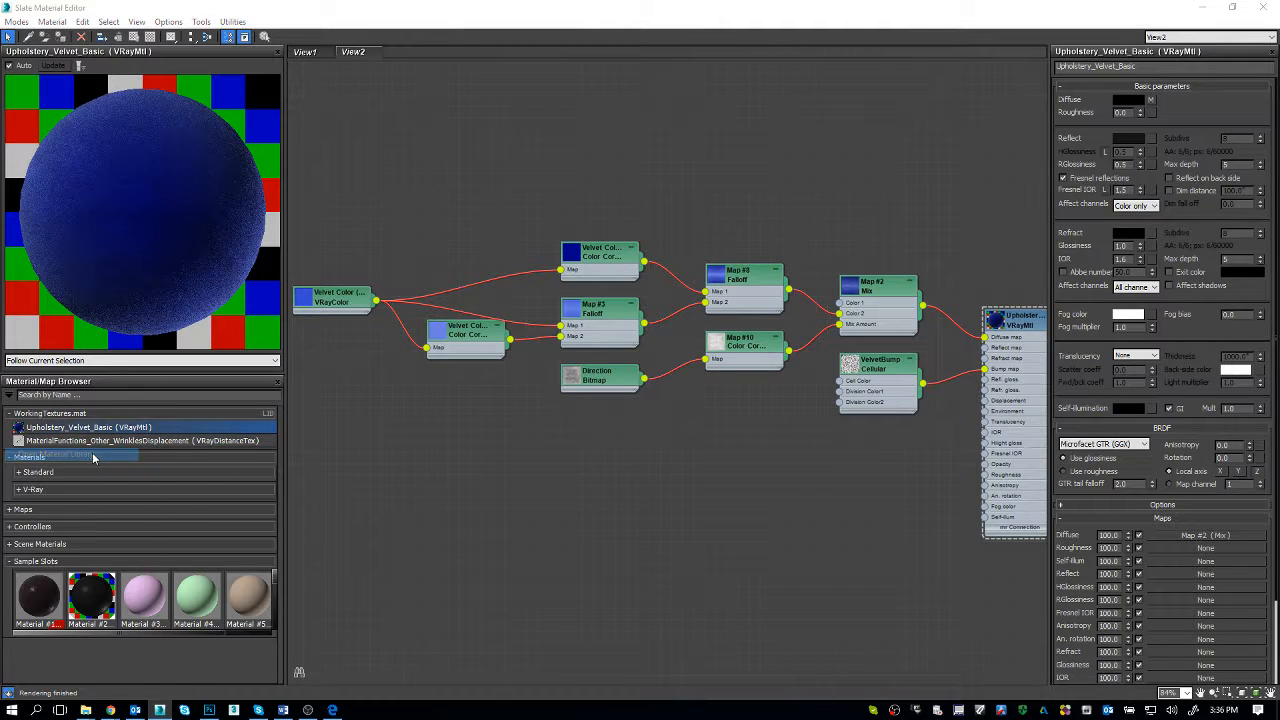
left_click_drag(199, 48, 387, 184)
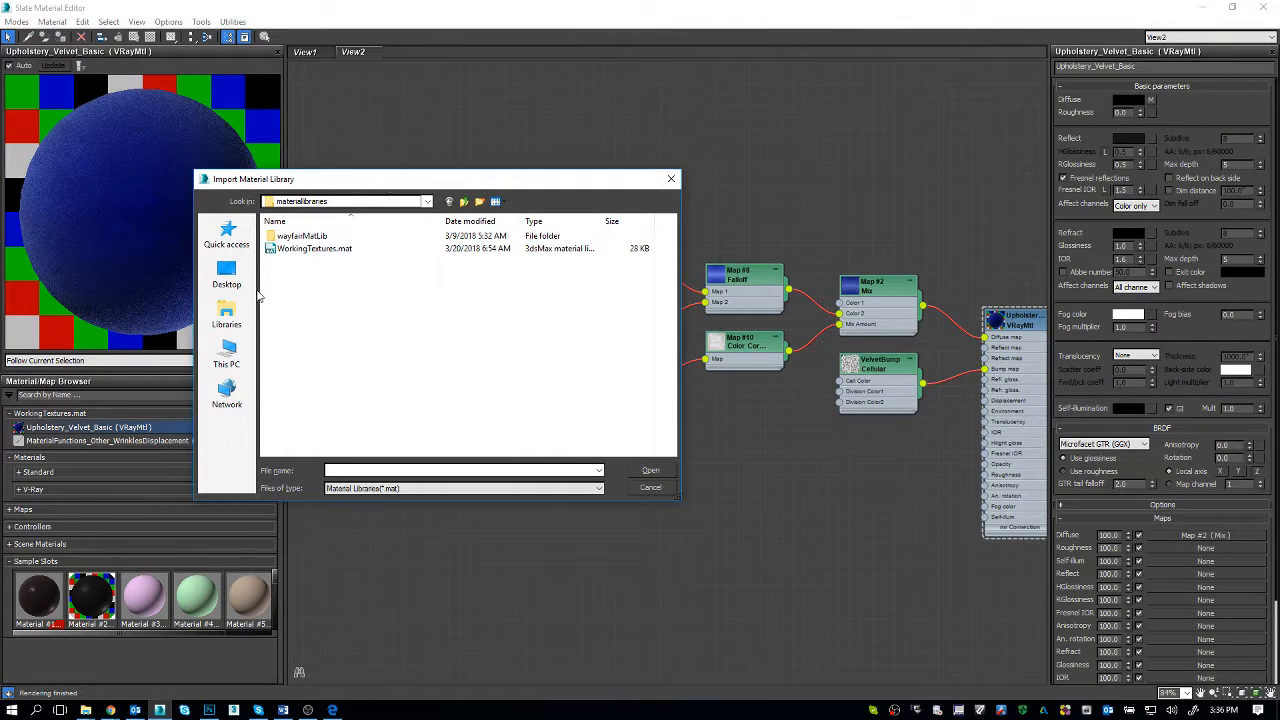
left_click(236, 277)
left_click_drag(681, 505, 762, 612)
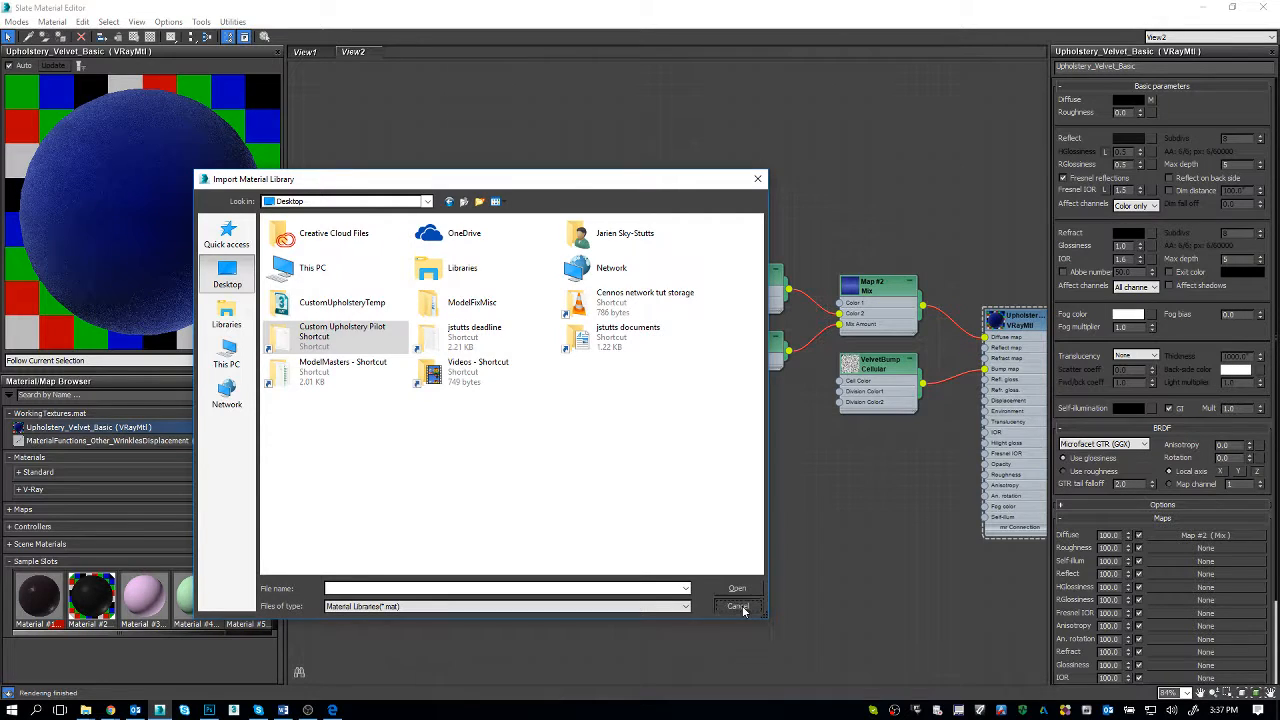
left_click(740, 606)
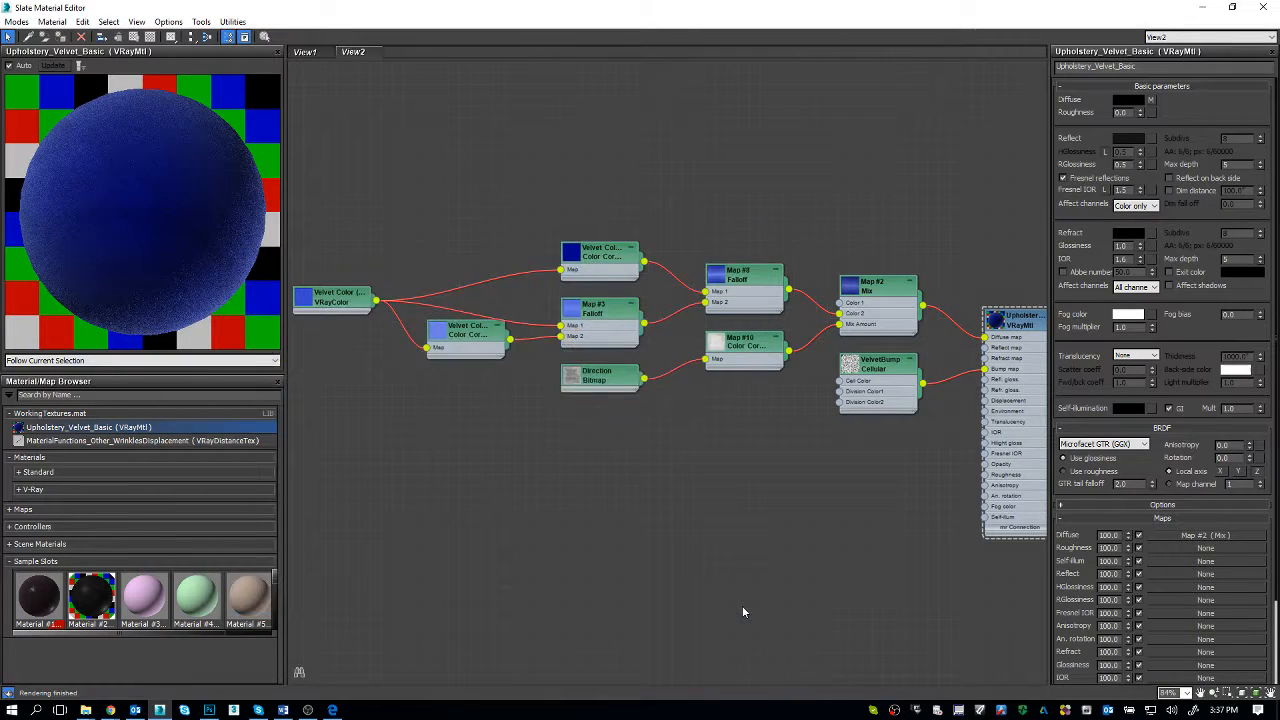
Step: Open the material library Cust.Upholstery Mat Library_10in.mat from the CustomUpholsteryTemp folder on the Desktop
left_click(9, 395)
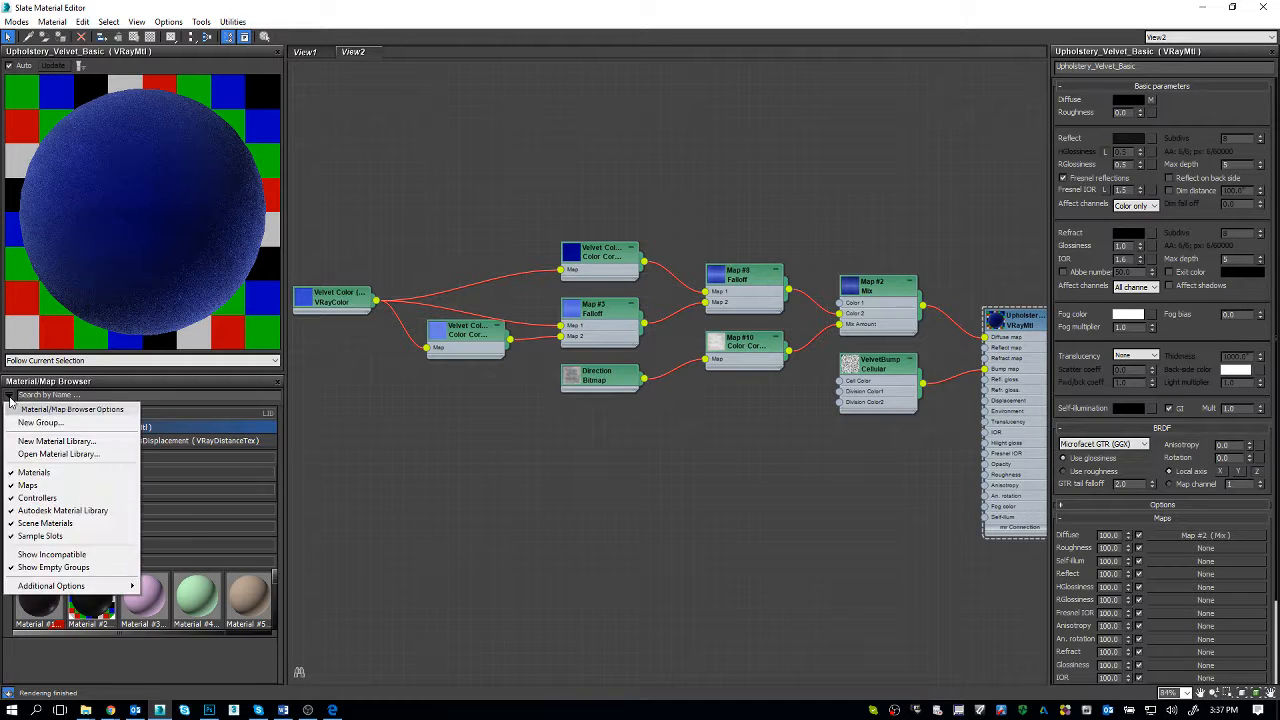
left_click(55, 454)
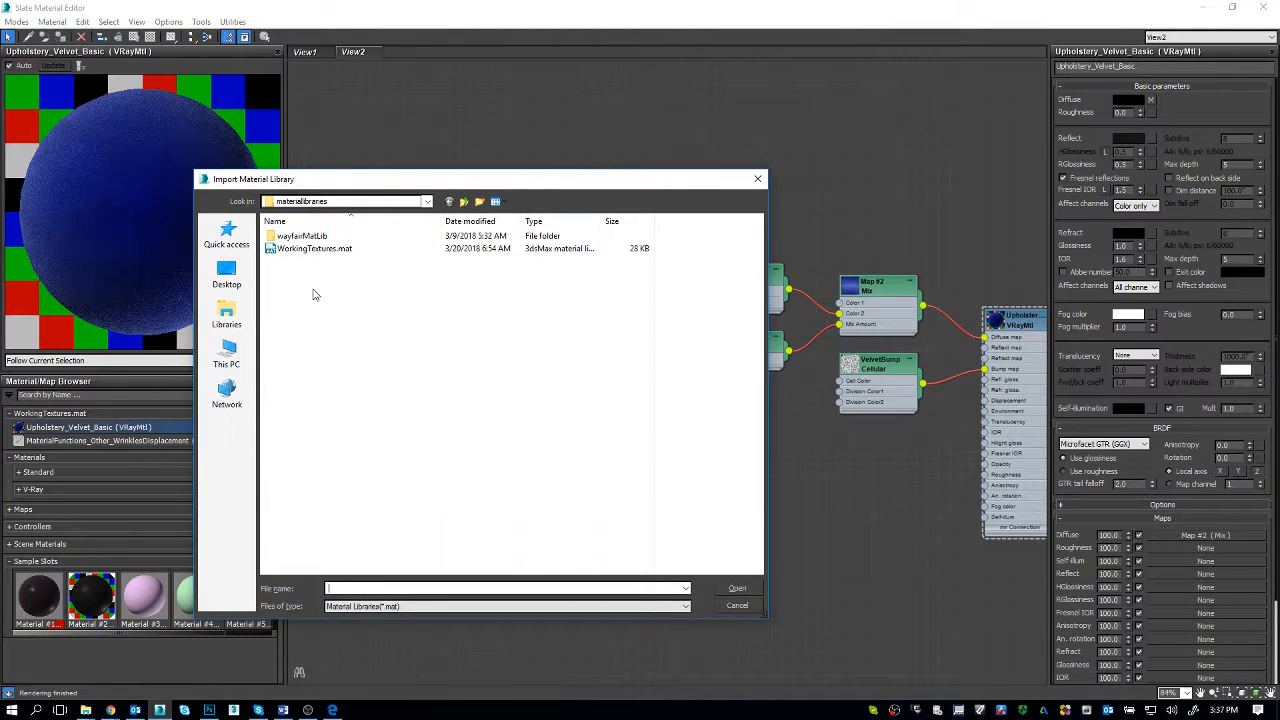
left_click(229, 278)
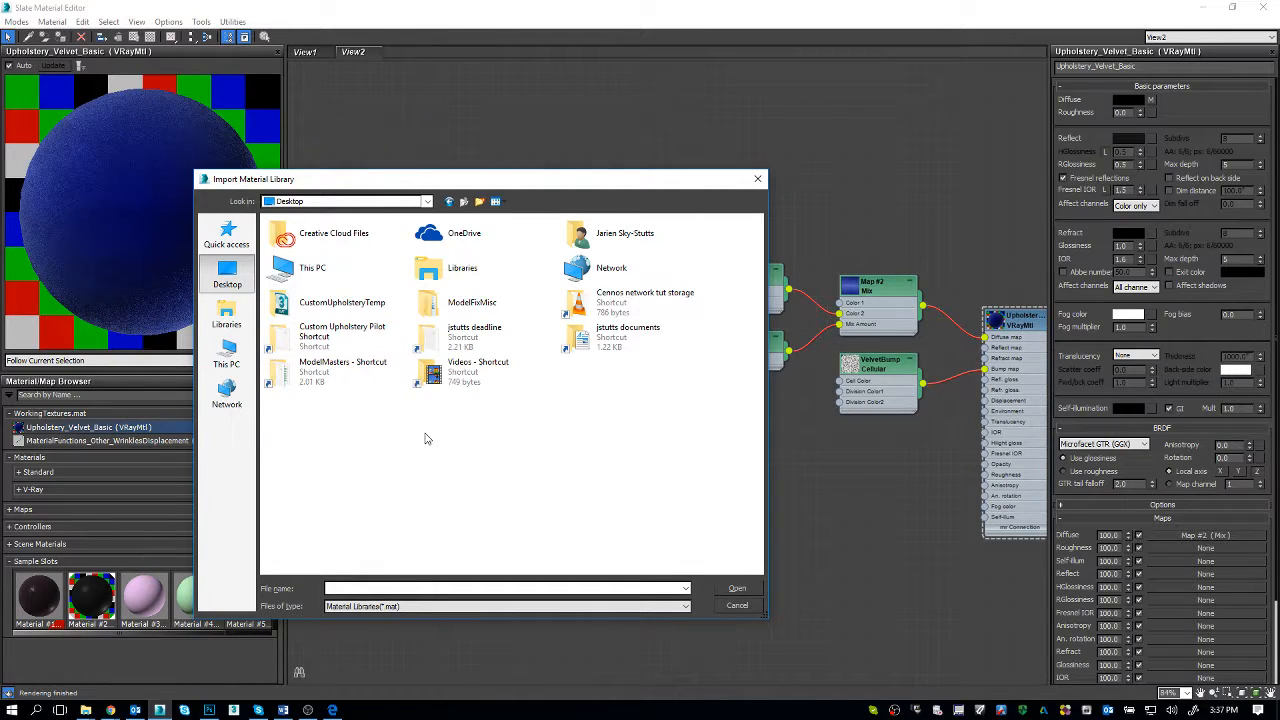
double_click(340, 303)
left_click(366, 250)
double_click(366, 250)
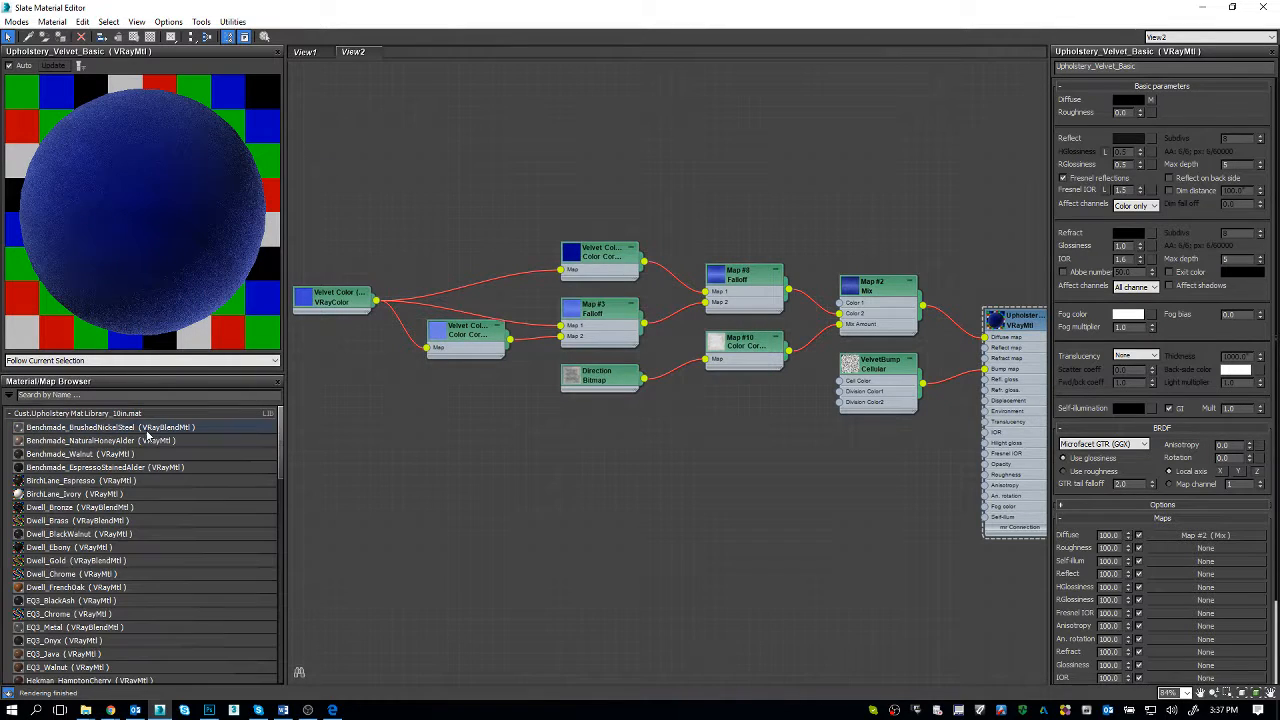
Step: Create a new node view named microfiber
scroll(192, 526, "down", 3)
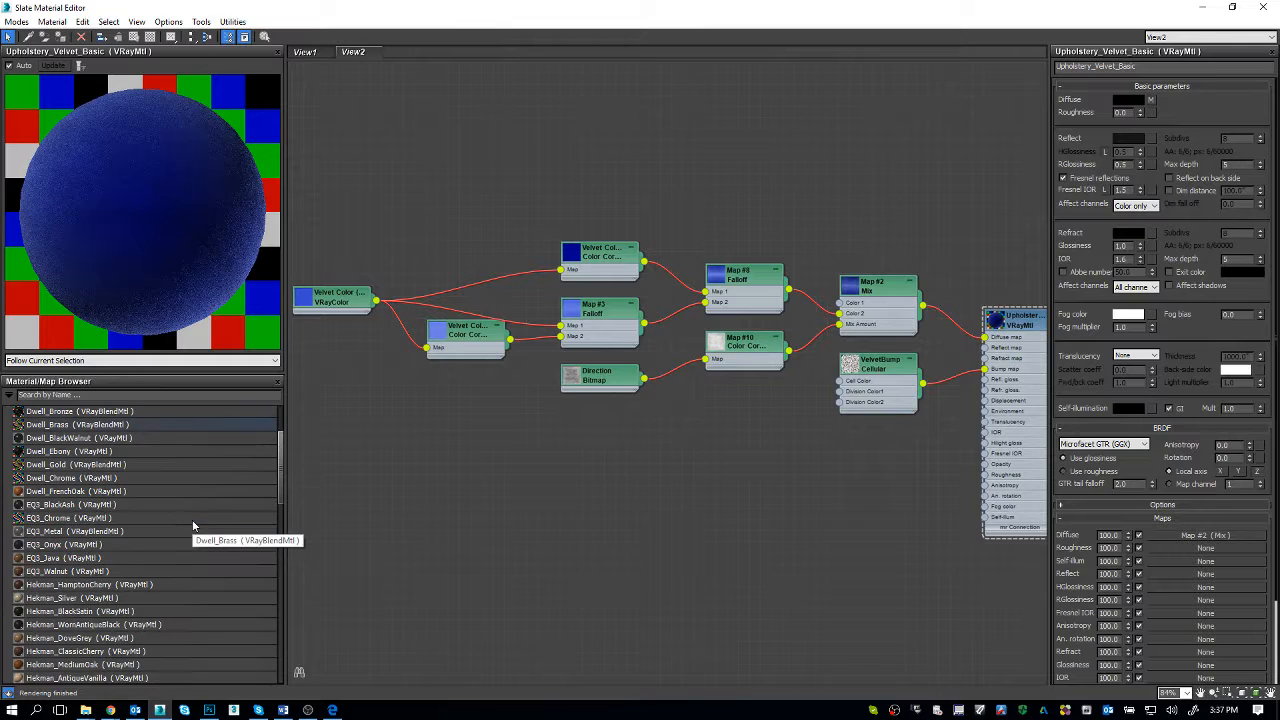
right_click(428, 49)
left_click(437, 53)
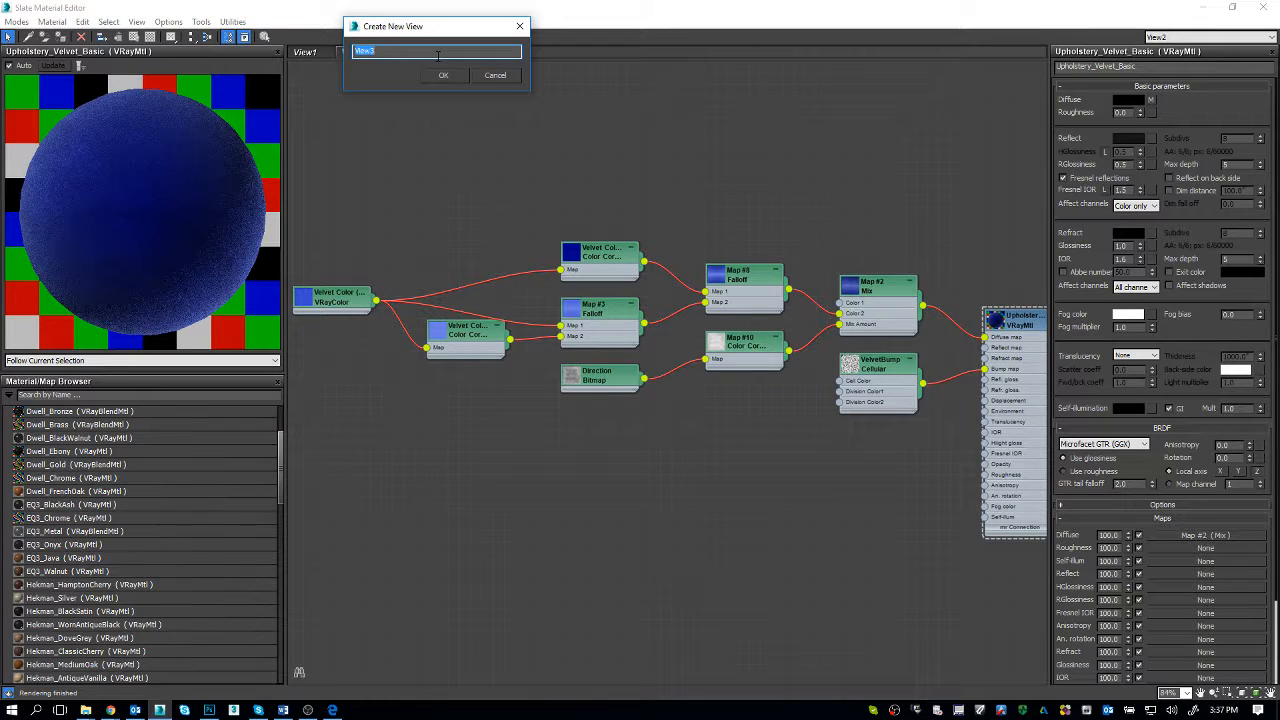
type("microfiber")
key("Return")
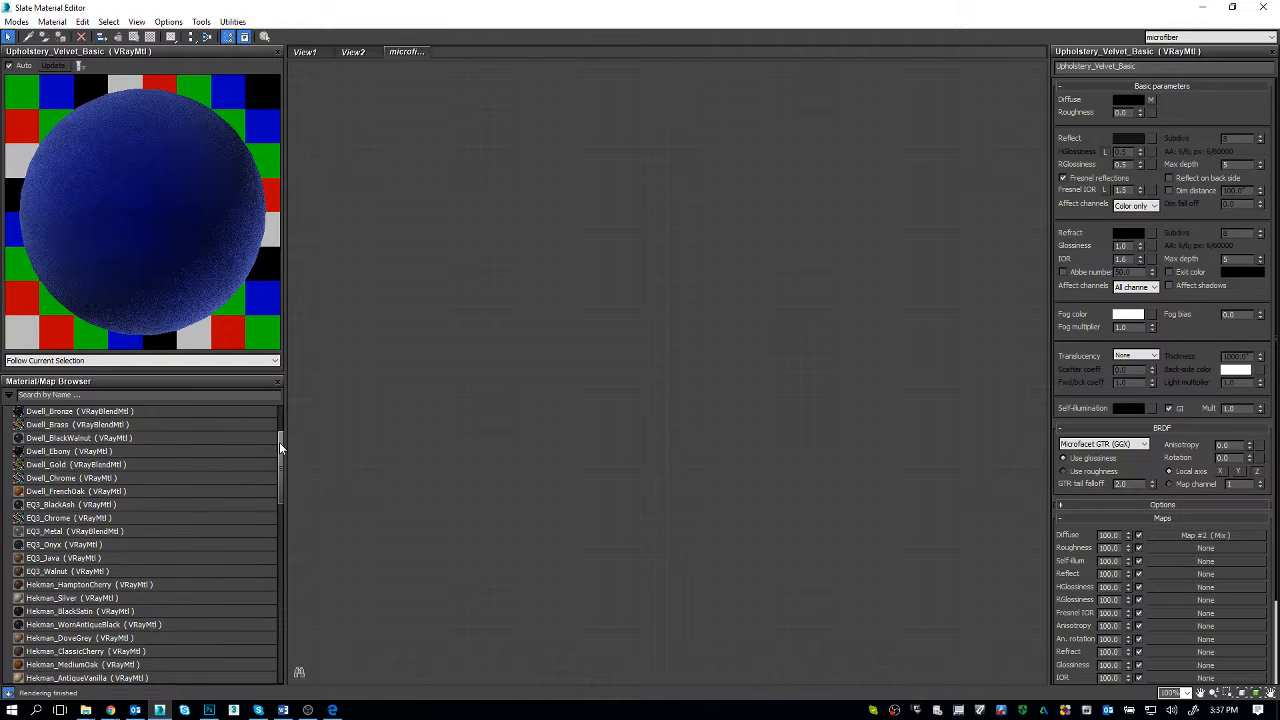
Step: Place the Microfiber library material with its full node network in the microfiber view, and narrow the preview and material browser area
left_click_drag(279, 442, 270, 544)
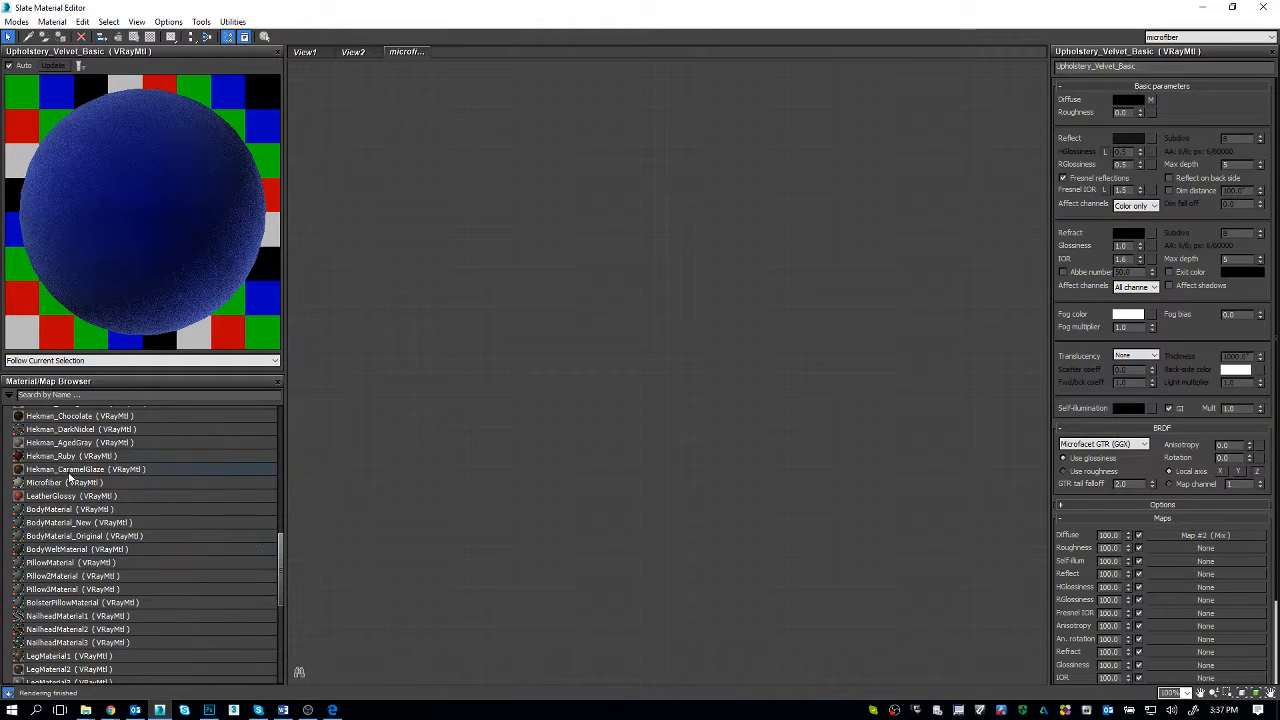
left_click(152, 484)
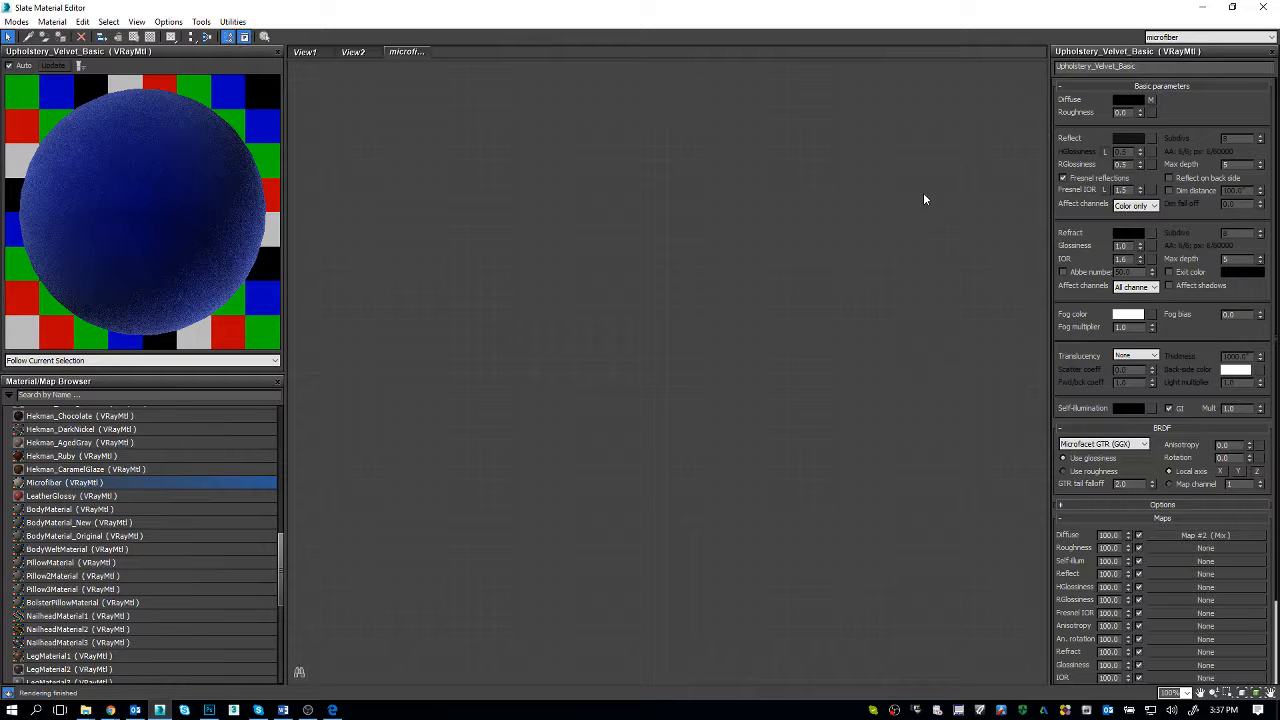
left_click_drag(152, 484, 923, 193)
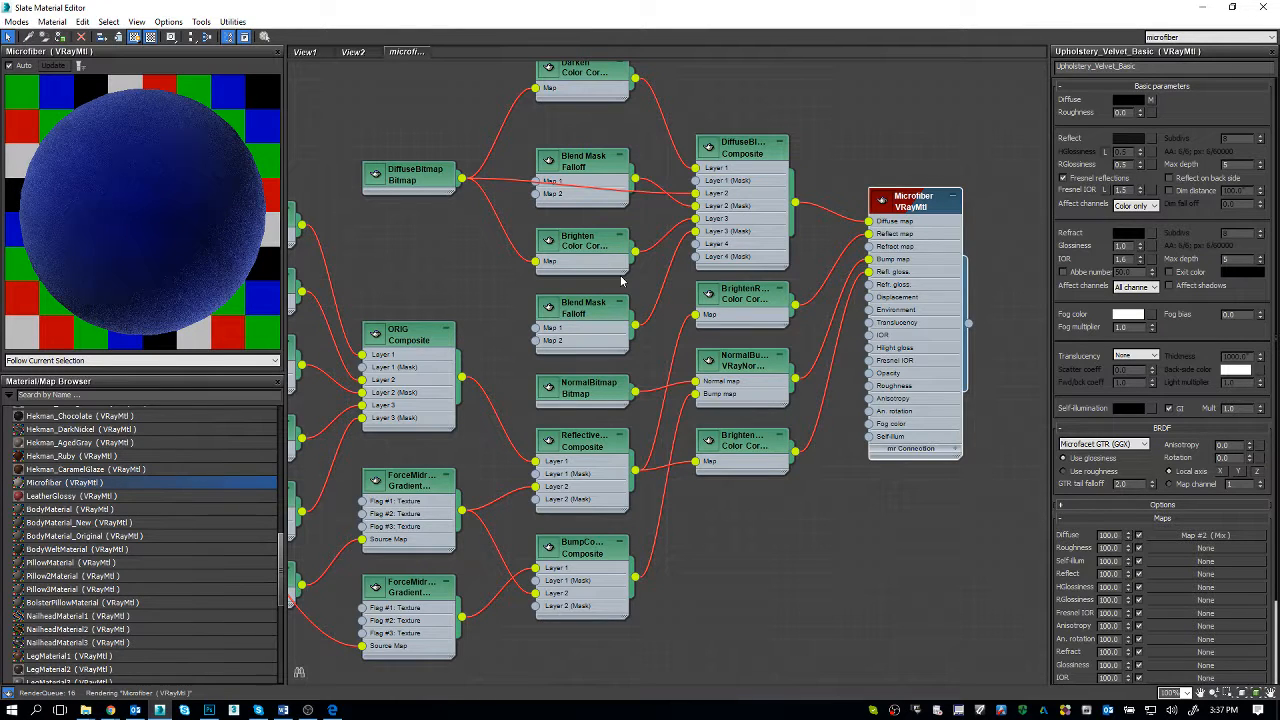
left_click_drag(279, 142, 128, 113)
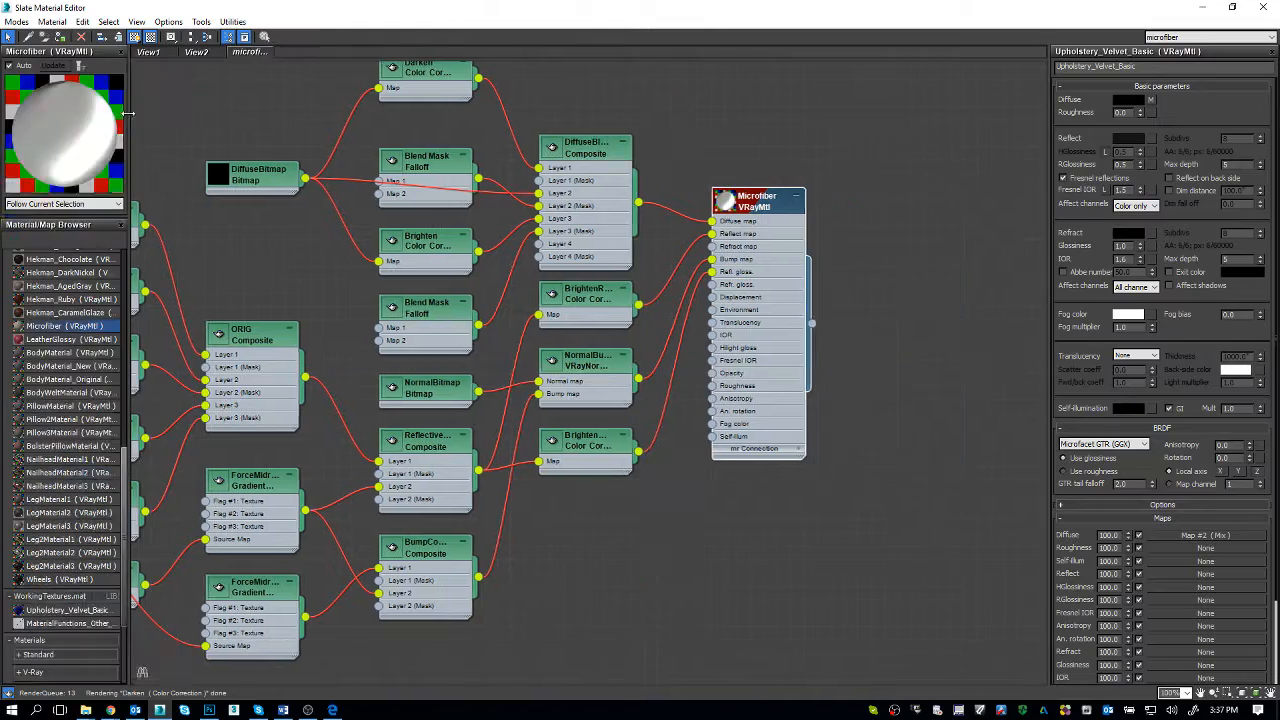
middle_click_drag(434, 304, 585, 316)
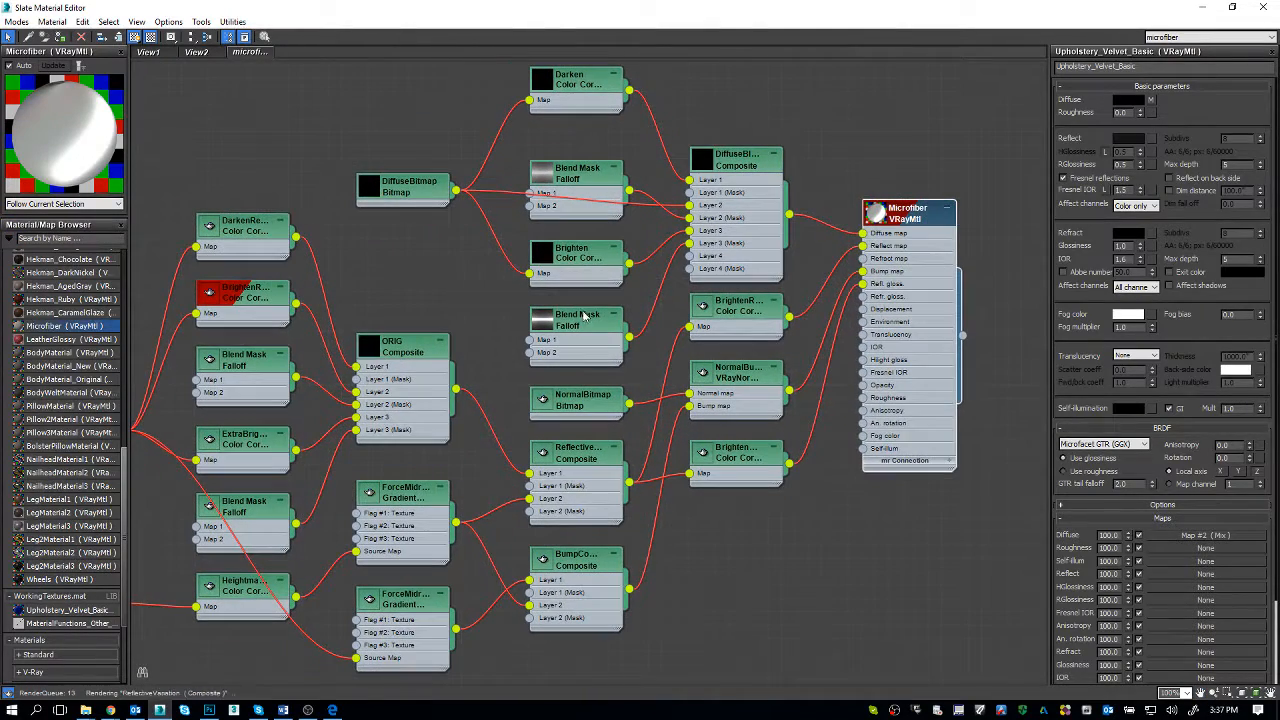
scroll(445, 338, "down", 1)
middle_click_drag(445, 338, 507, 343)
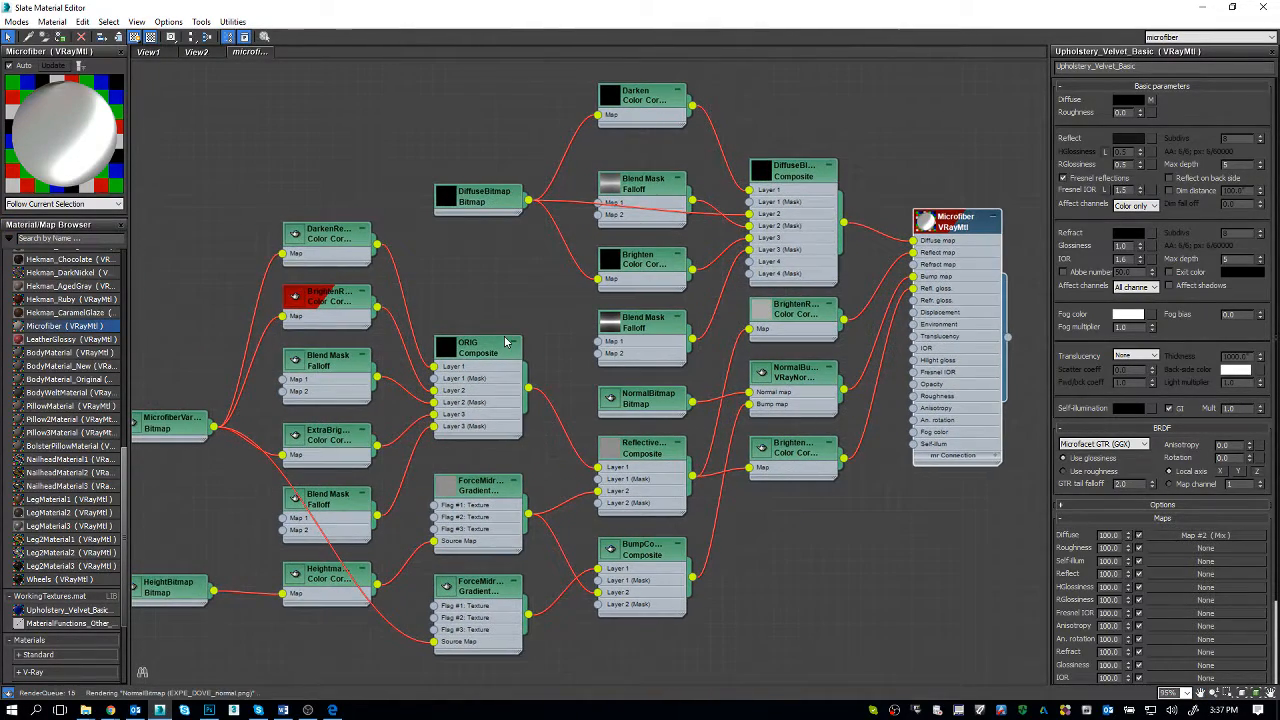
scroll(506, 342, "down", 1)
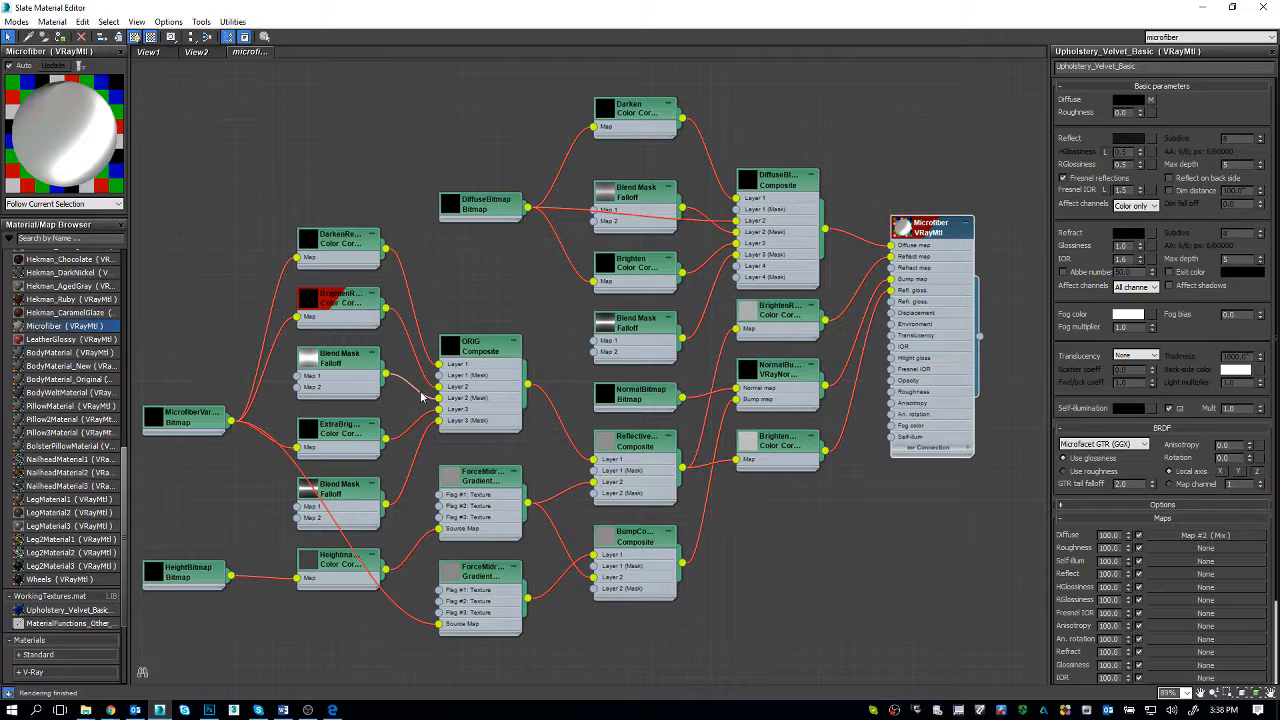
Step: Examine the settings of the two diffuse Blend Mask falloffs, the ORIG composite, the Microfiber VRayMtl and the MicrofiberVariationBitmap
left_click(621, 321)
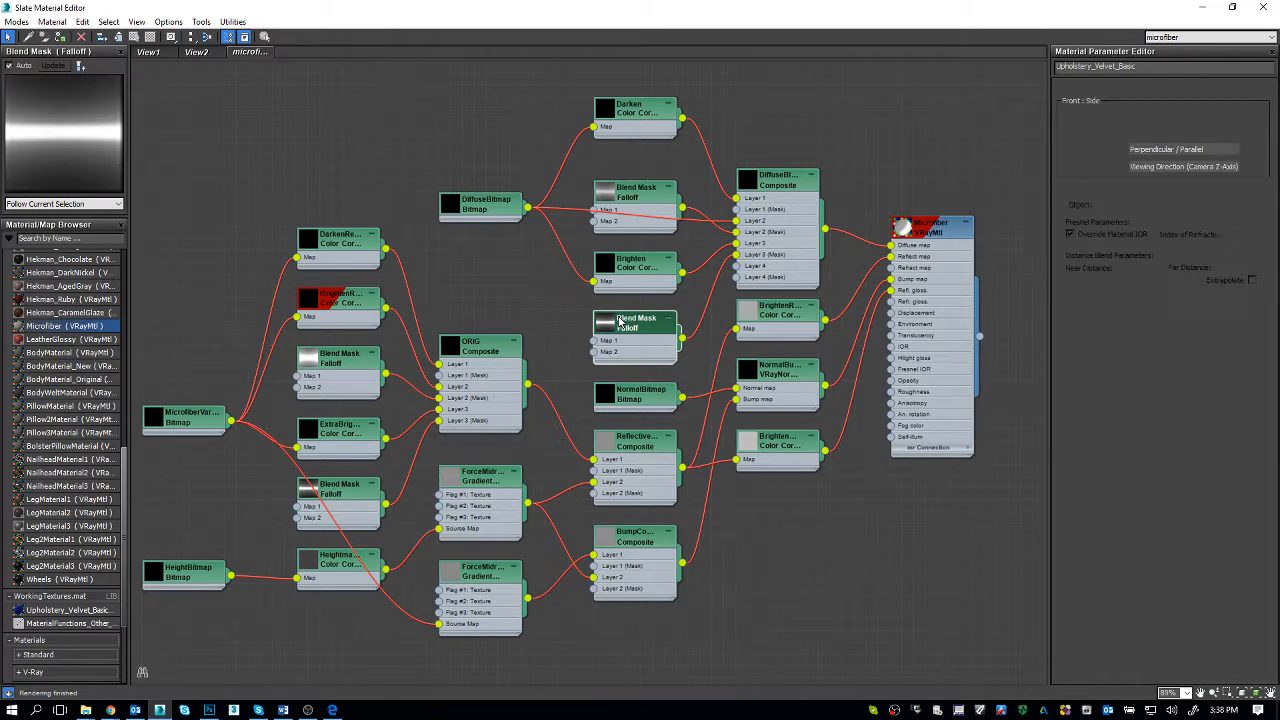
left_click(630, 198)
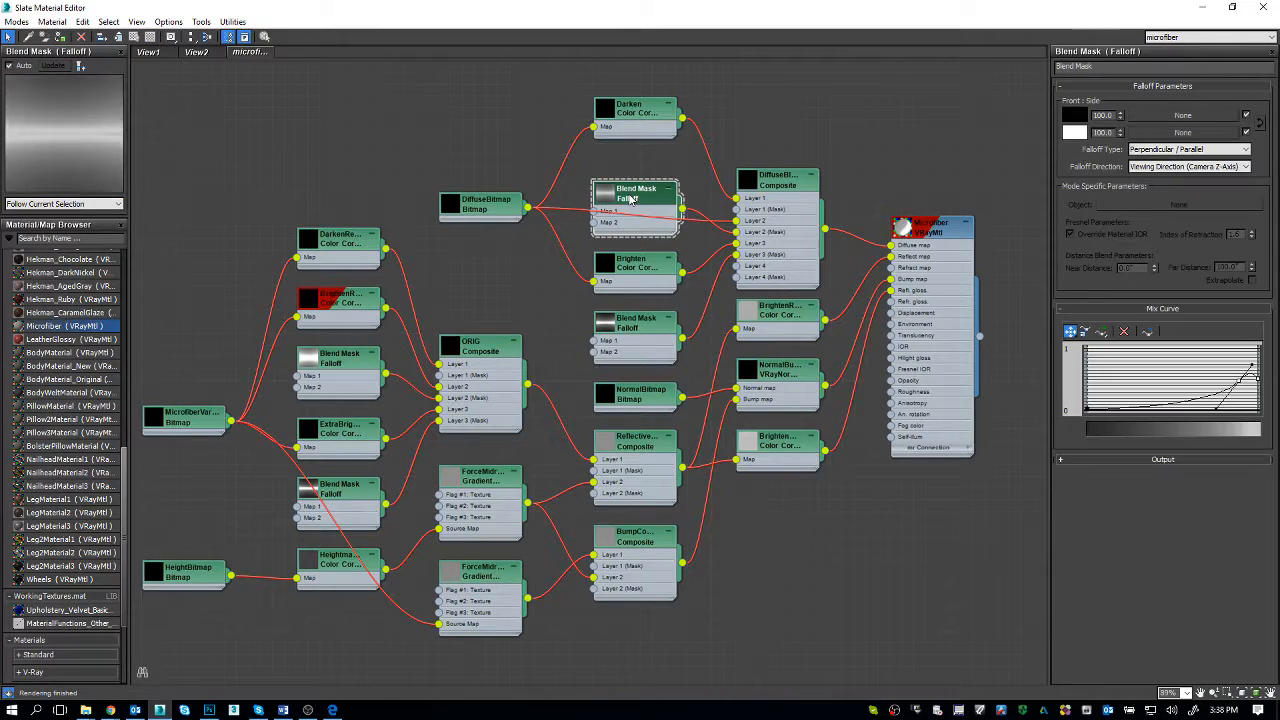
left_click(485, 348)
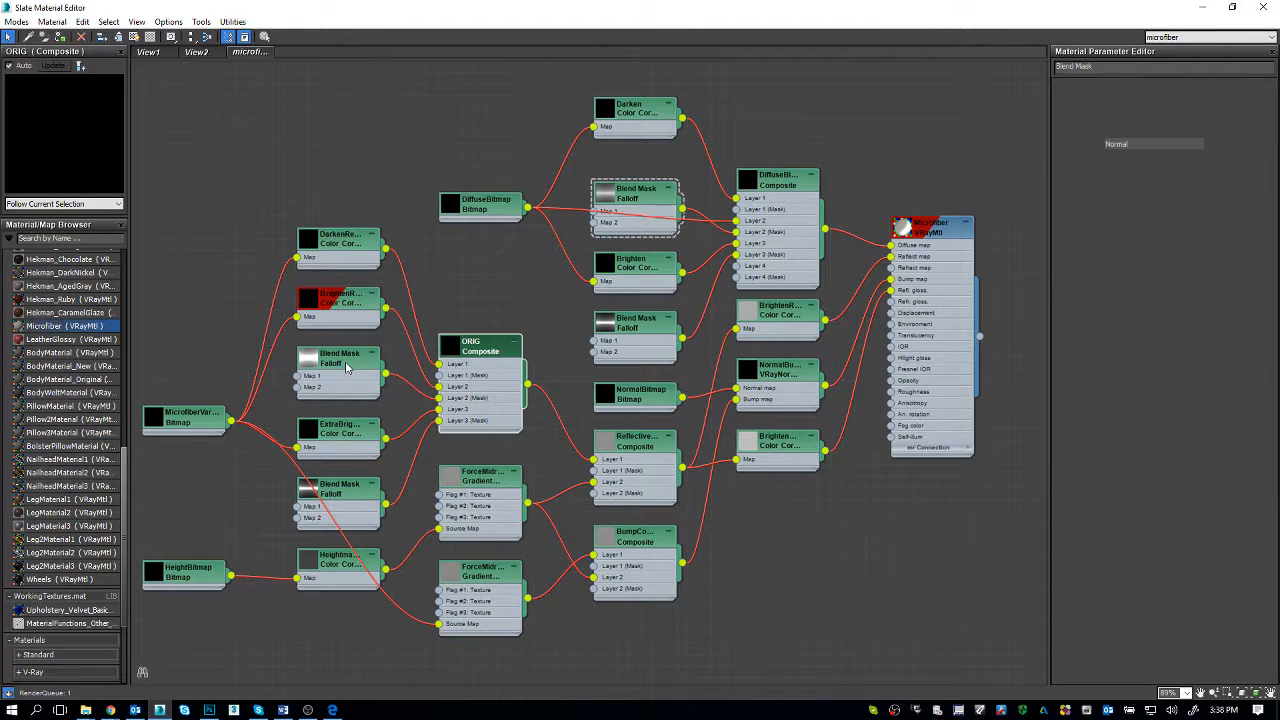
left_click(935, 232)
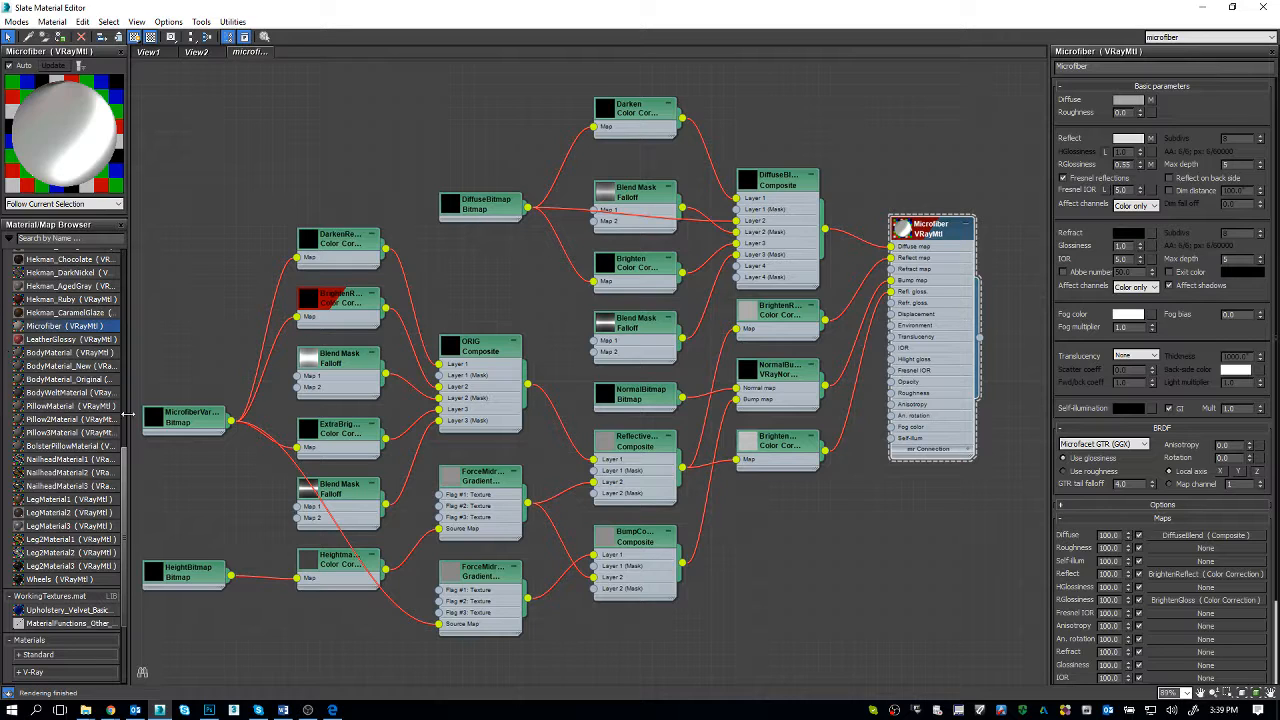
left_click(187, 425)
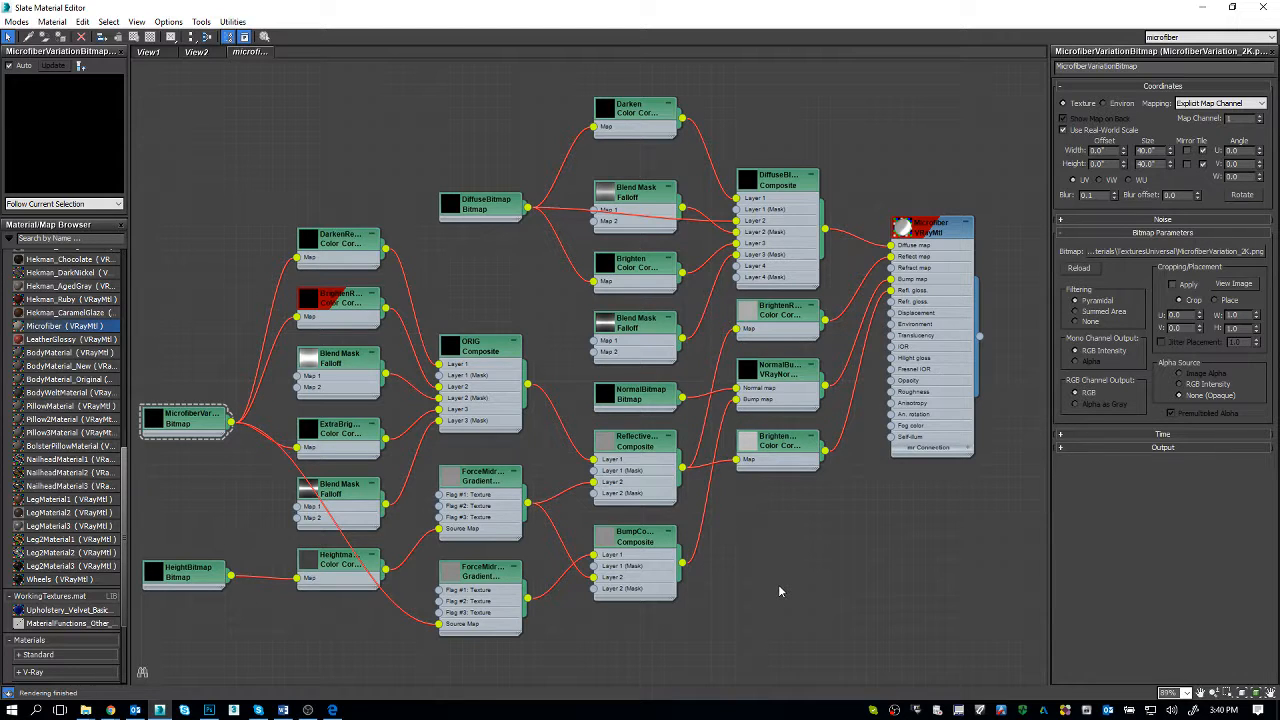
Step: Restore the Slate Material Editor from full screen and shrink it to uncover more of the loveseat viewport
double_click(515, 7)
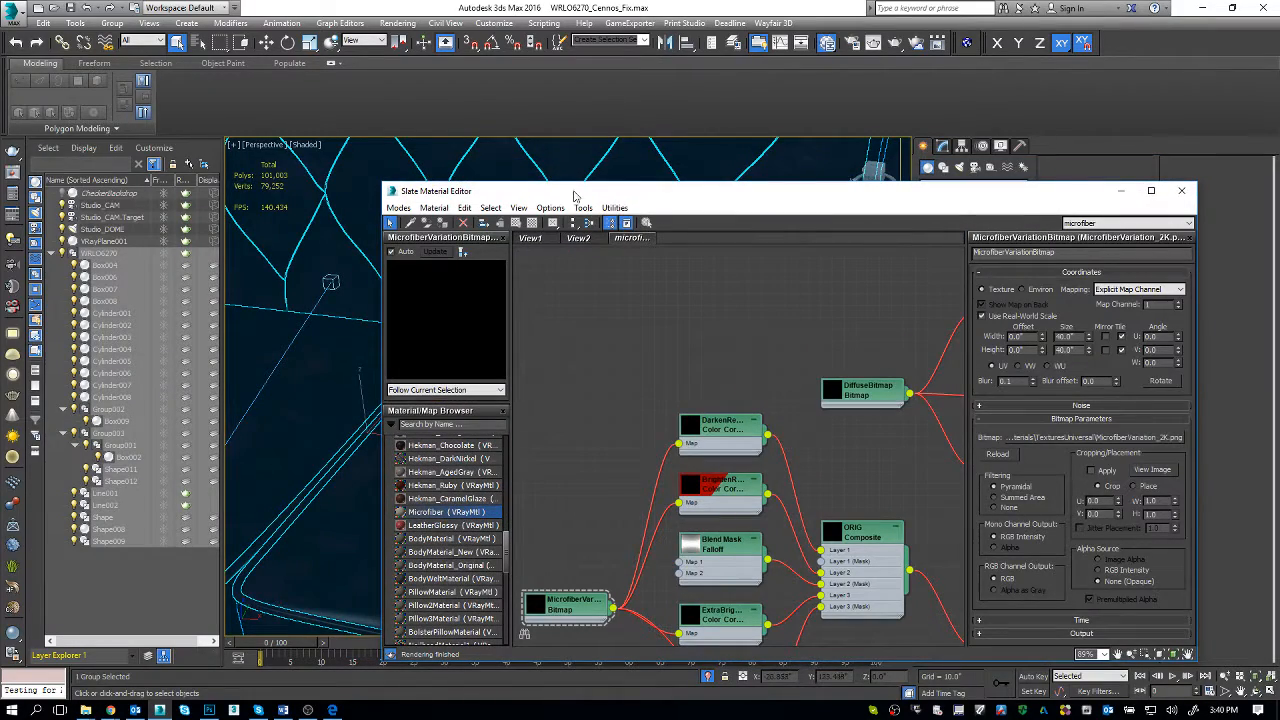
left_click_drag(380, 186, 471, 265)
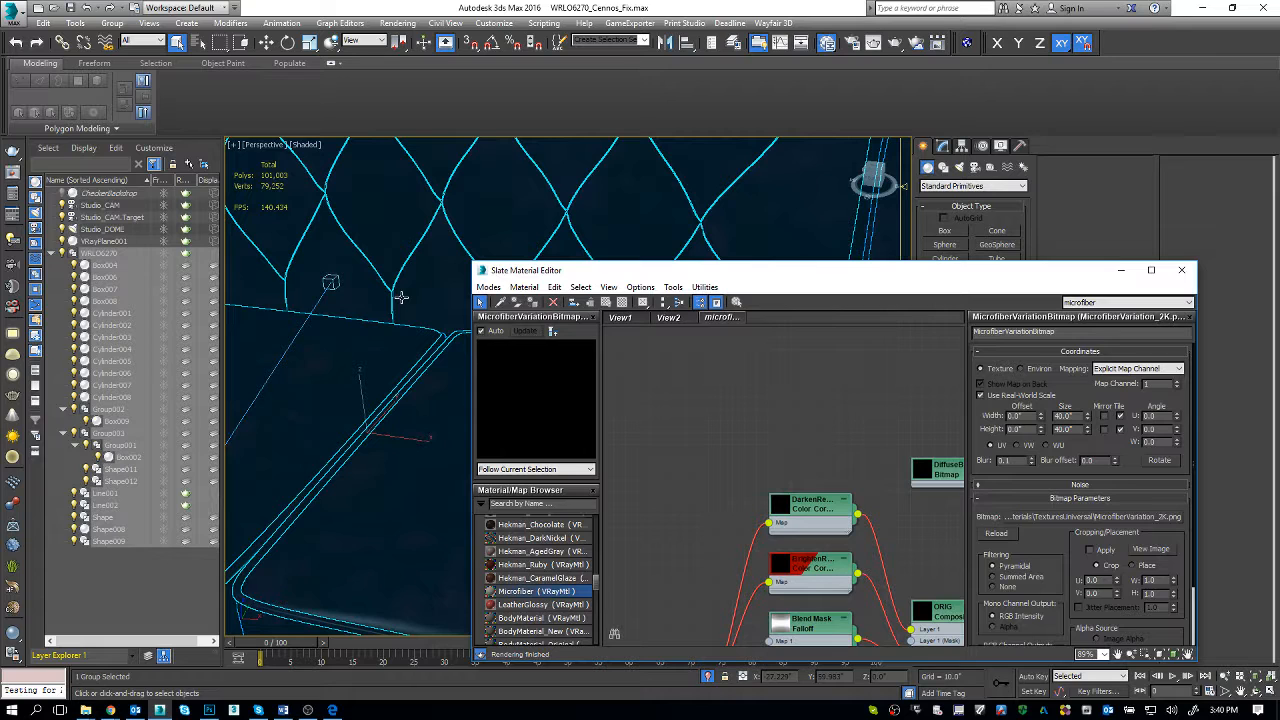
middle_click_drag(776, 539, 751, 465)
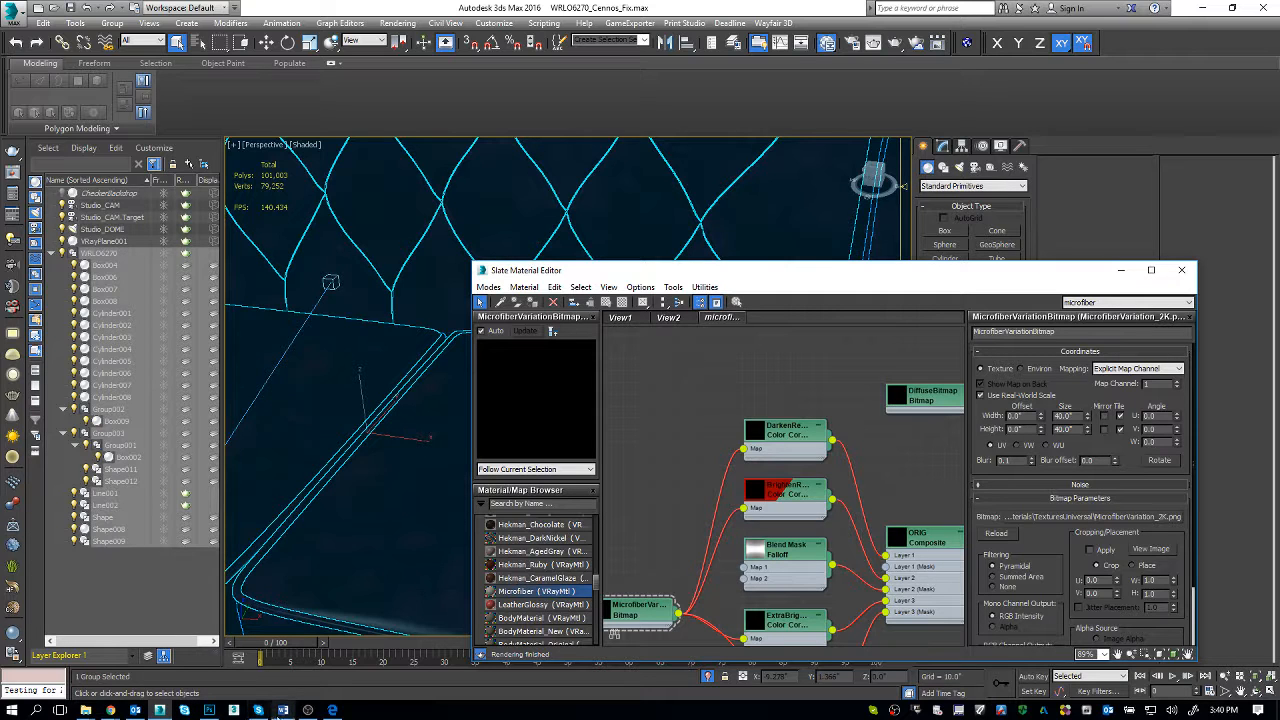
Step: Switch to the Cennos Vietnam Trello board and add the card "Share microfiber material with bitmaps pathed" to the to do Cennos list
left_click(110, 711)
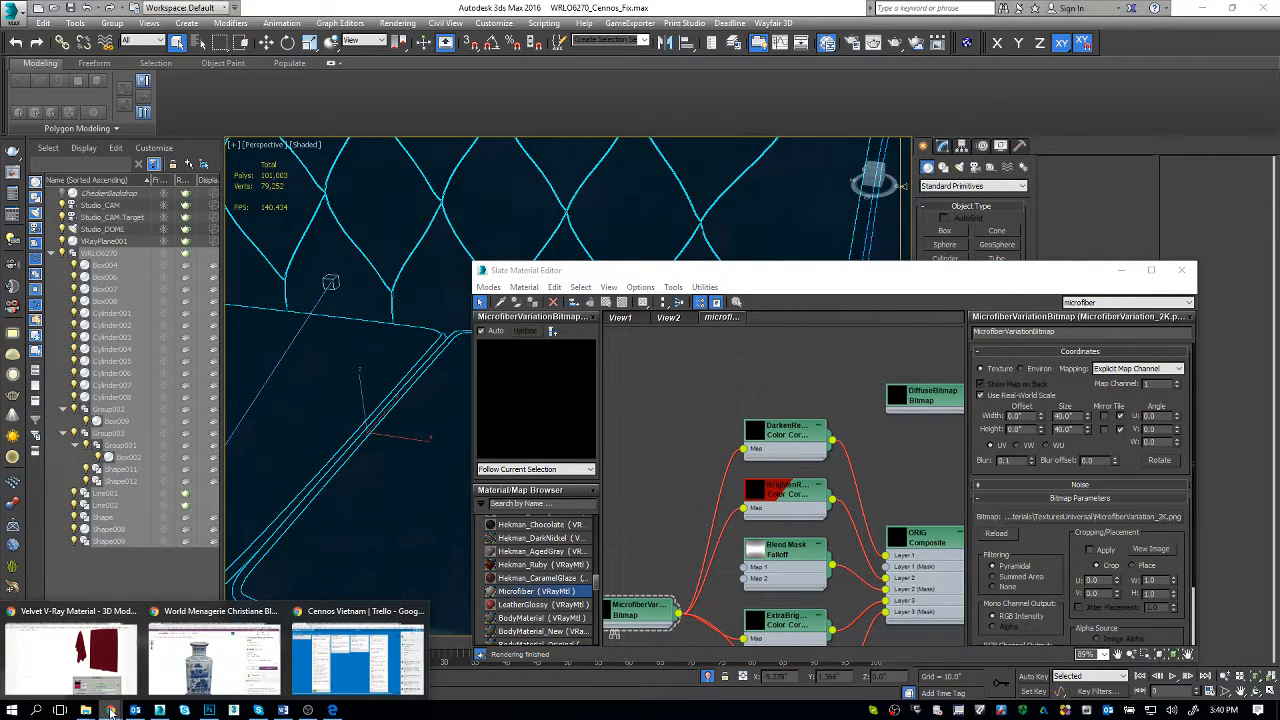
left_click(337, 663)
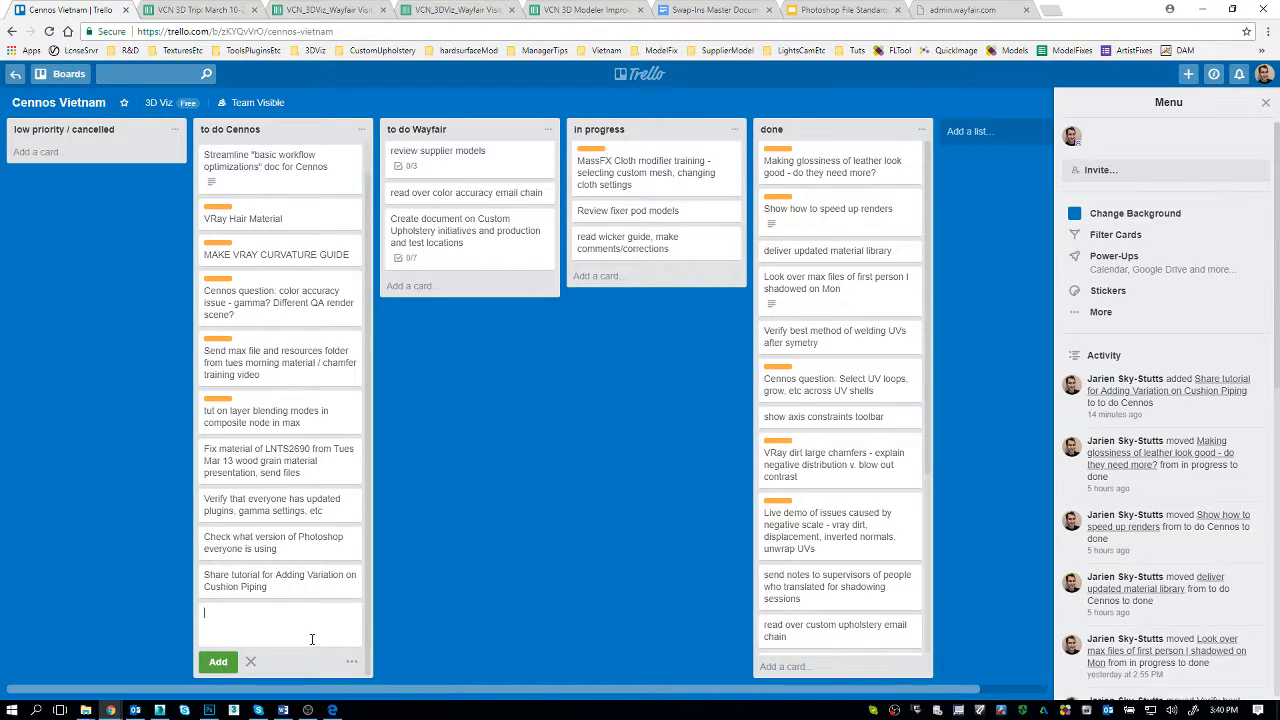
type("Share microfiber materiral")
key("BackSpace")
type("l with bitmaps pathed")
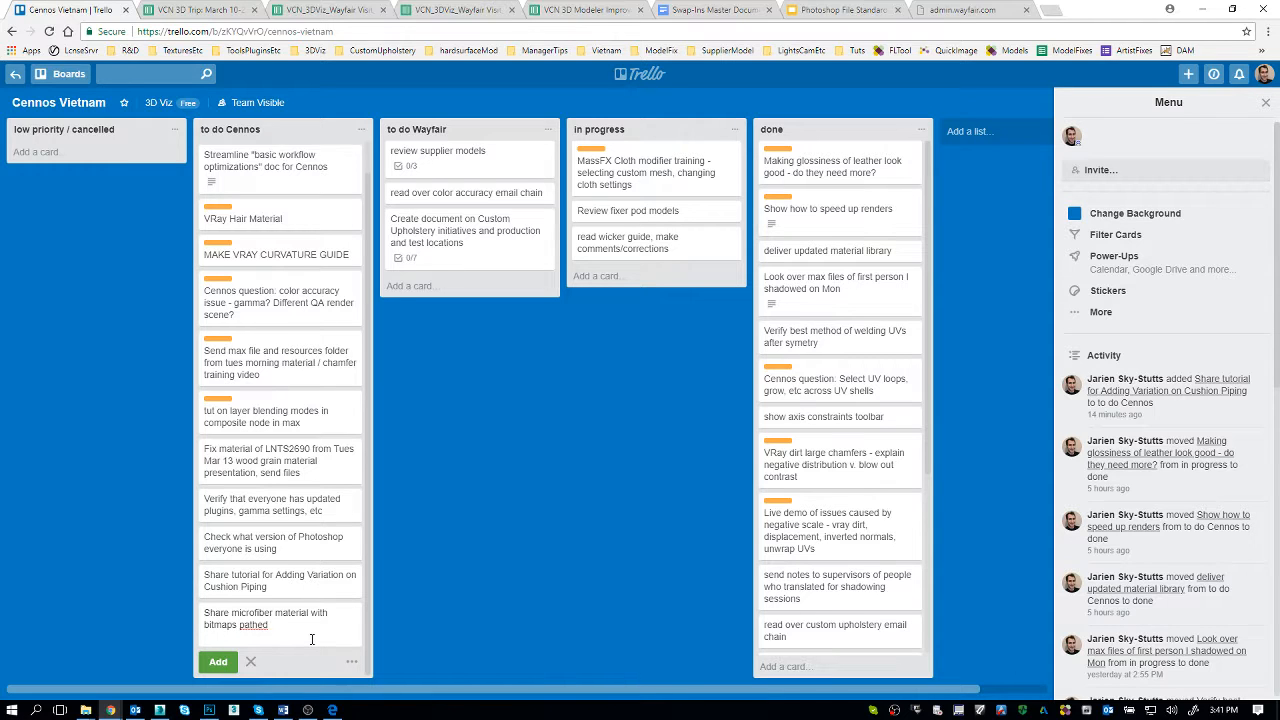
key("Return")
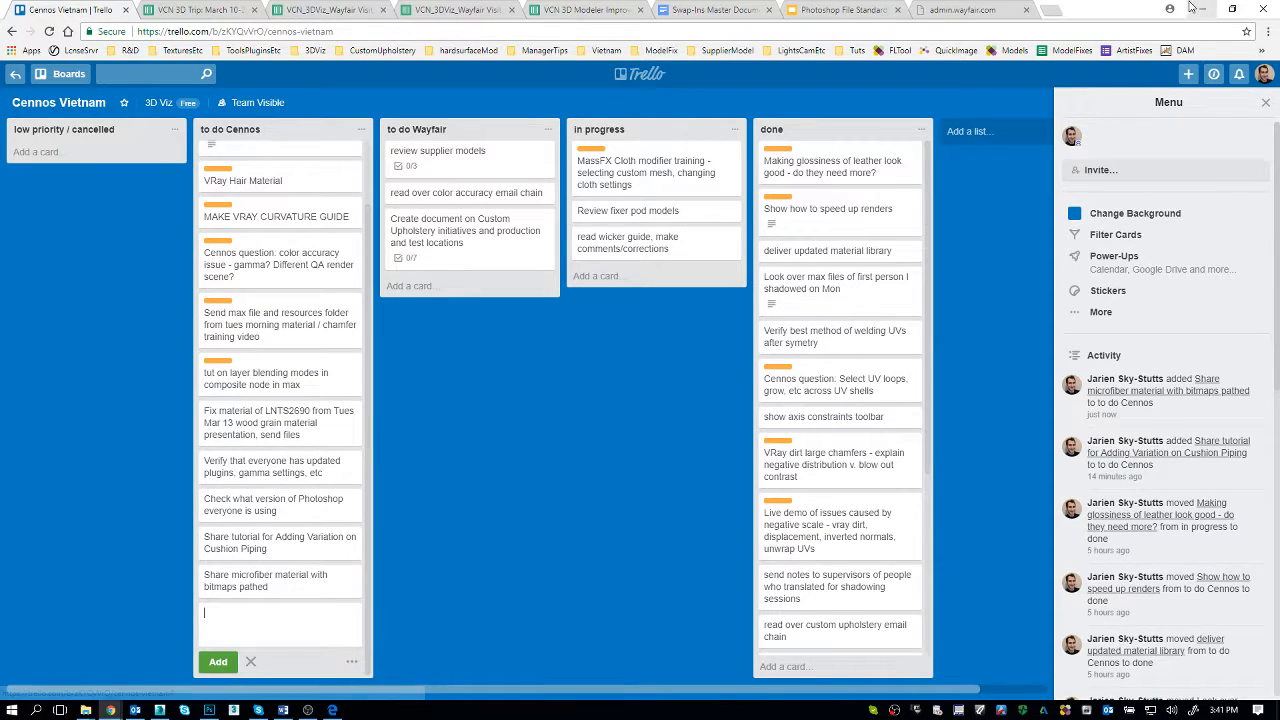
left_click(1192, 8)
Step: Close the Slate Material Editor and bring the whole tufted loveseat into view in the perspective viewport
left_click(483, 274)
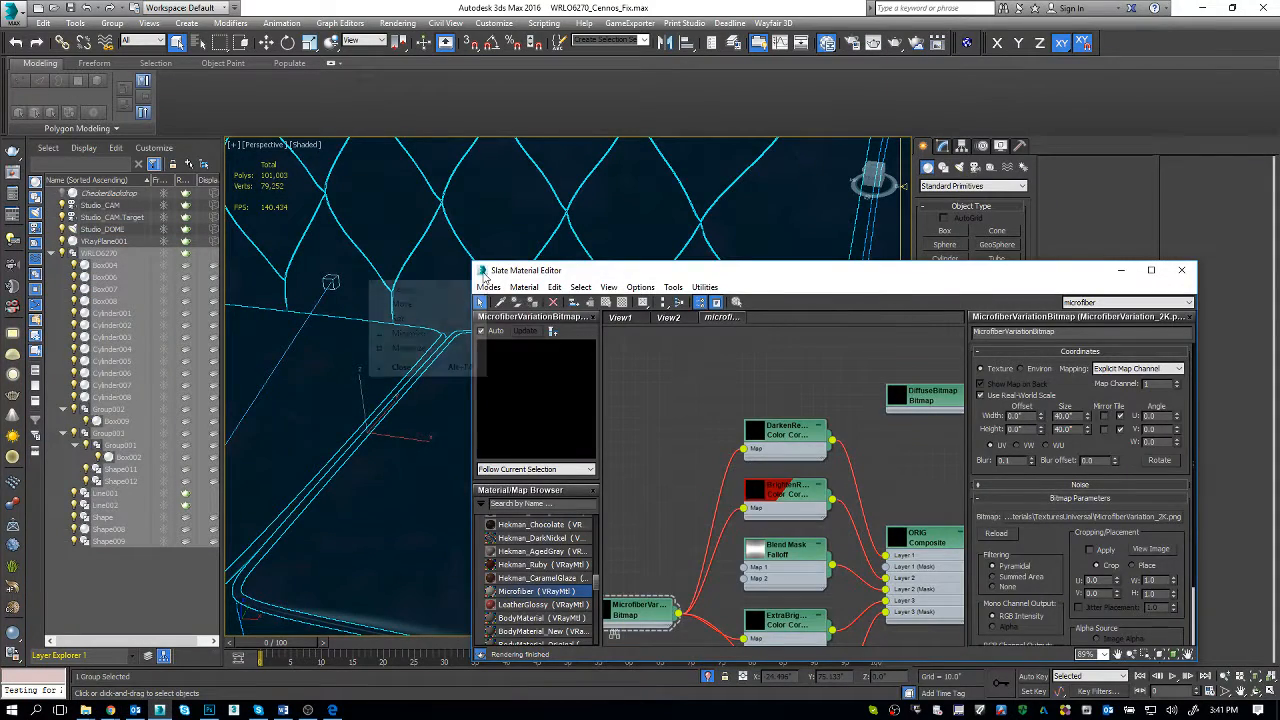
left_click(483, 276)
scroll(540, 430, "down", 2)
scroll(537, 433, "down", 4)
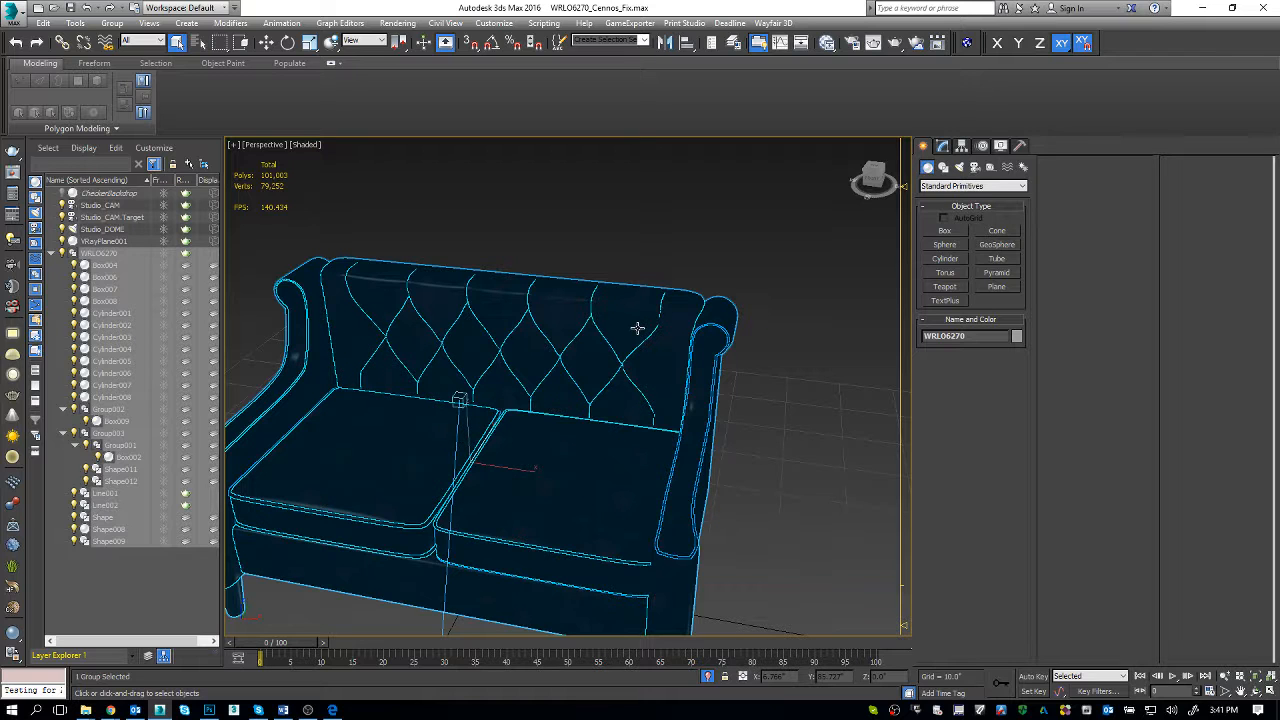
middle_click_drag(514, 354, 529, 338)
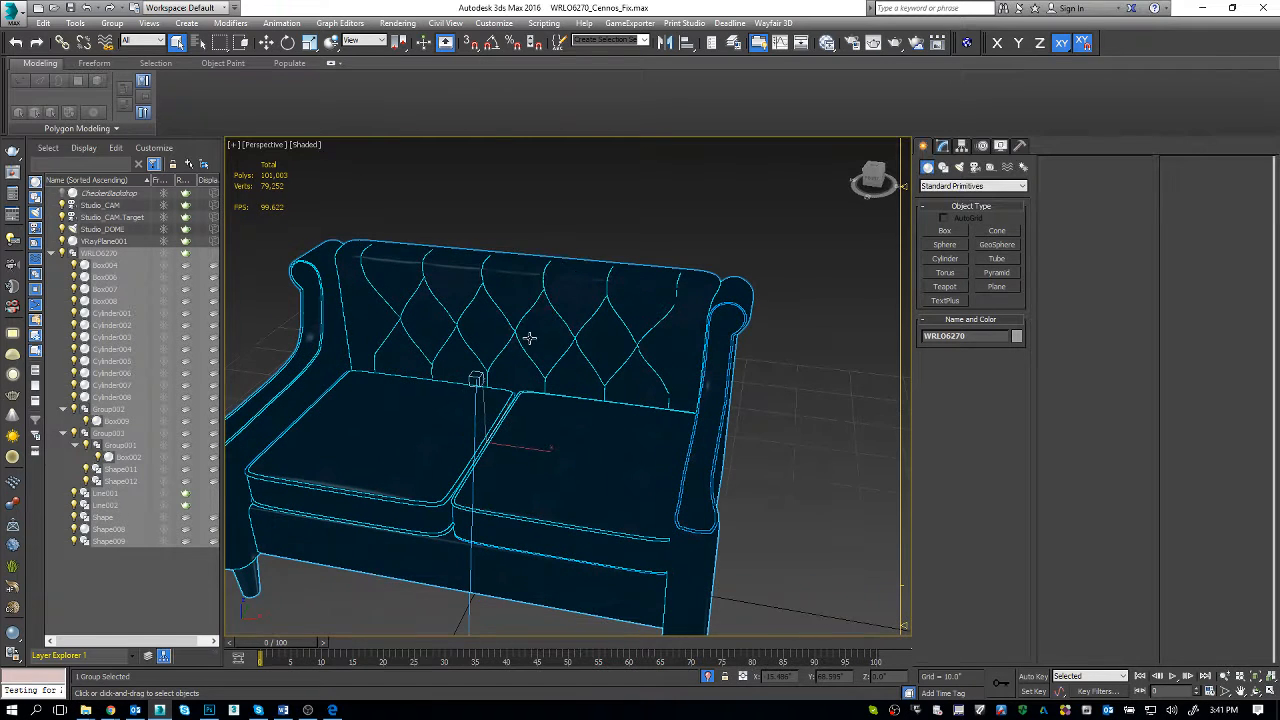
Step: Start a new empty scene without saving the loveseat file, and bring up the SKUs to fix.docx document in Word
key("ctrl+n")
key("n")
key("Escape")
left_click(283, 710)
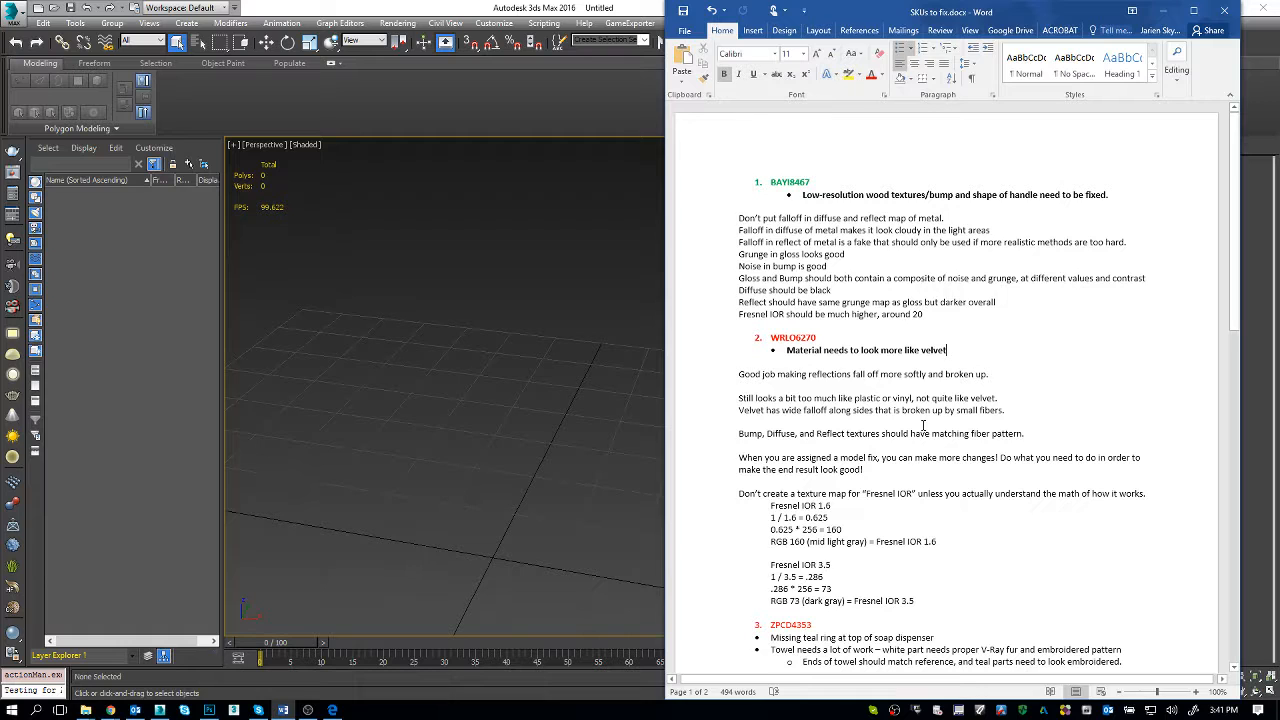
Step: Return to 3ds Max and reopen the Slate Material Editor at full-screen size
left_click(419, 328)
key("m")
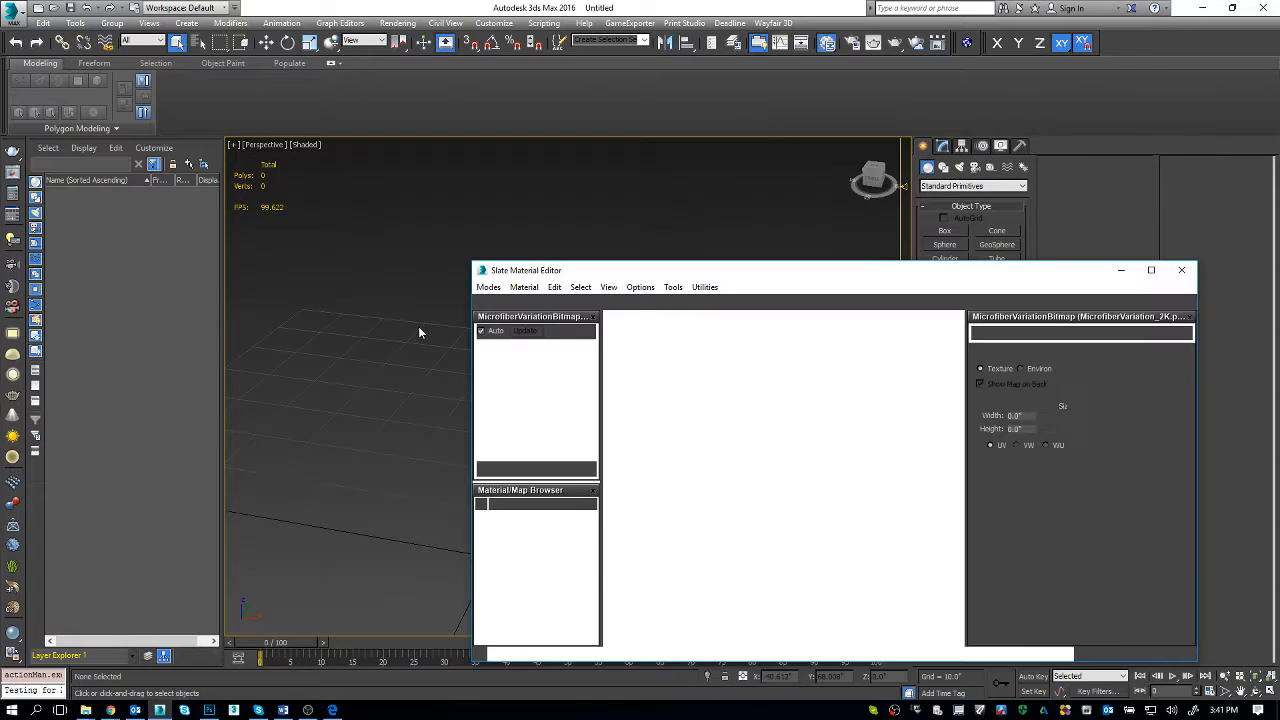
left_click(1151, 270)
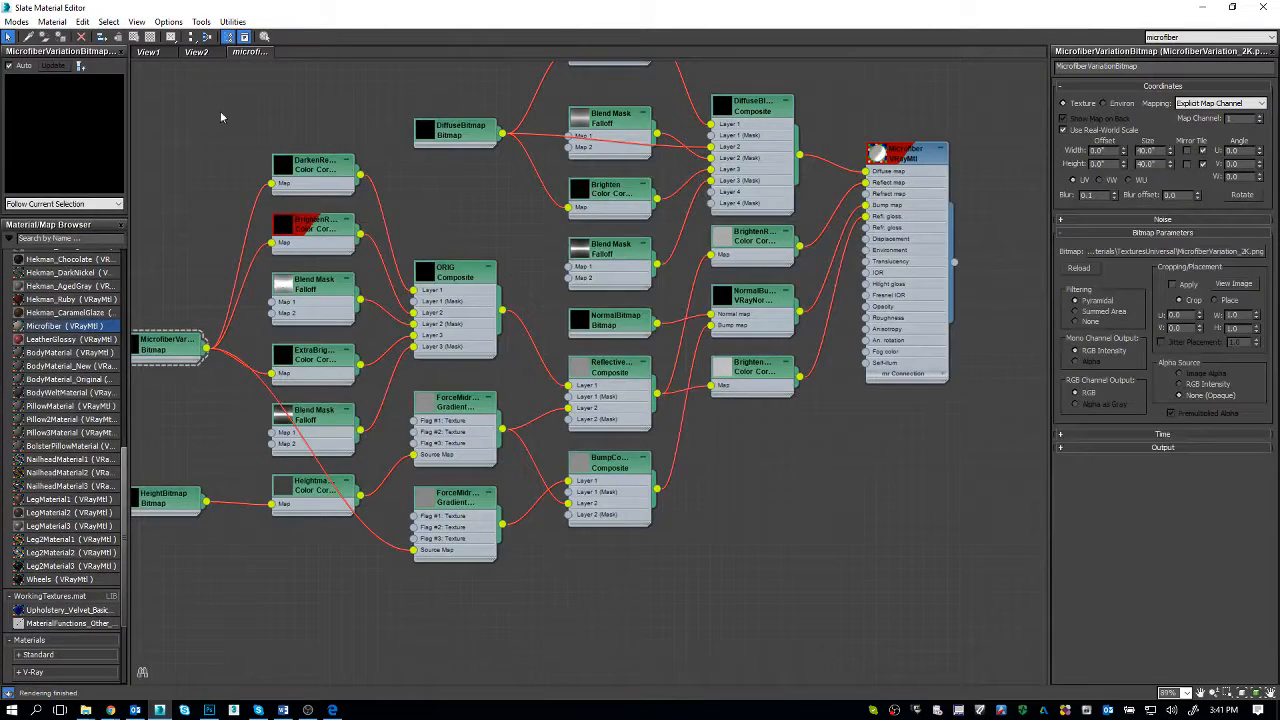
Step: Switch to View1 and inspect the Map #85 composite feeding Fresnel IOR and the parameters of Material #27
left_click(151, 54)
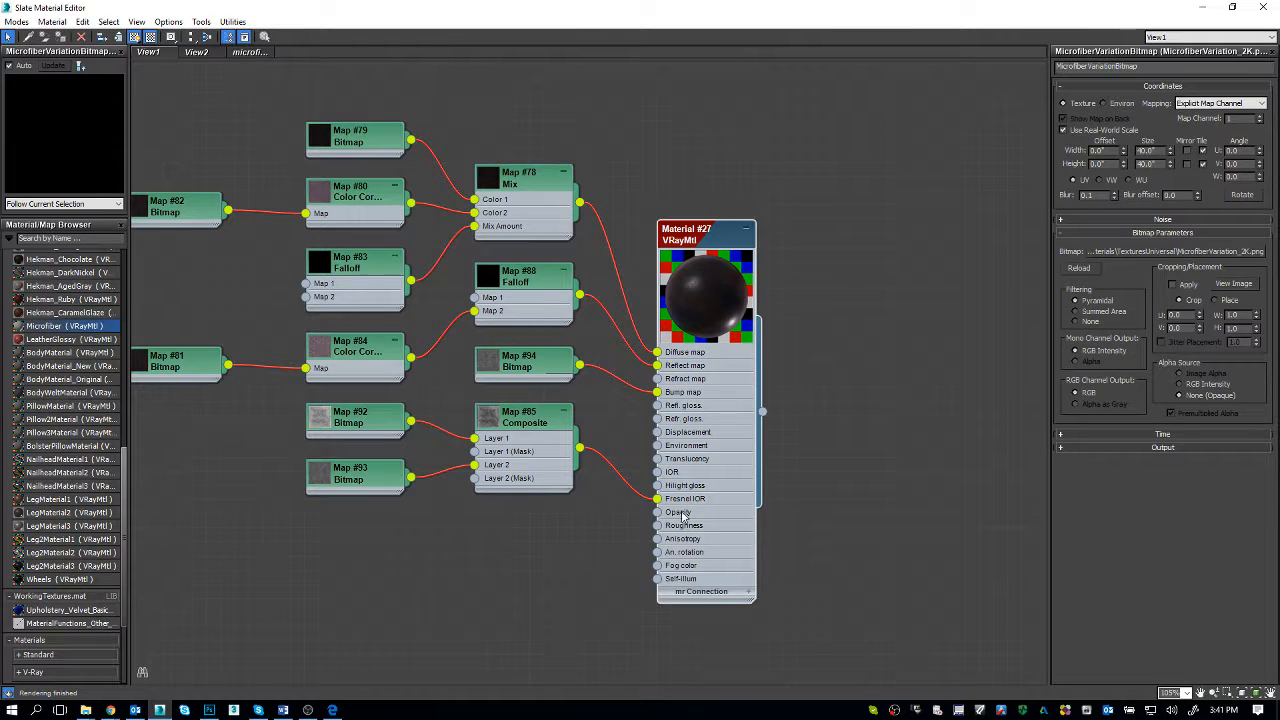
double_click(514, 427)
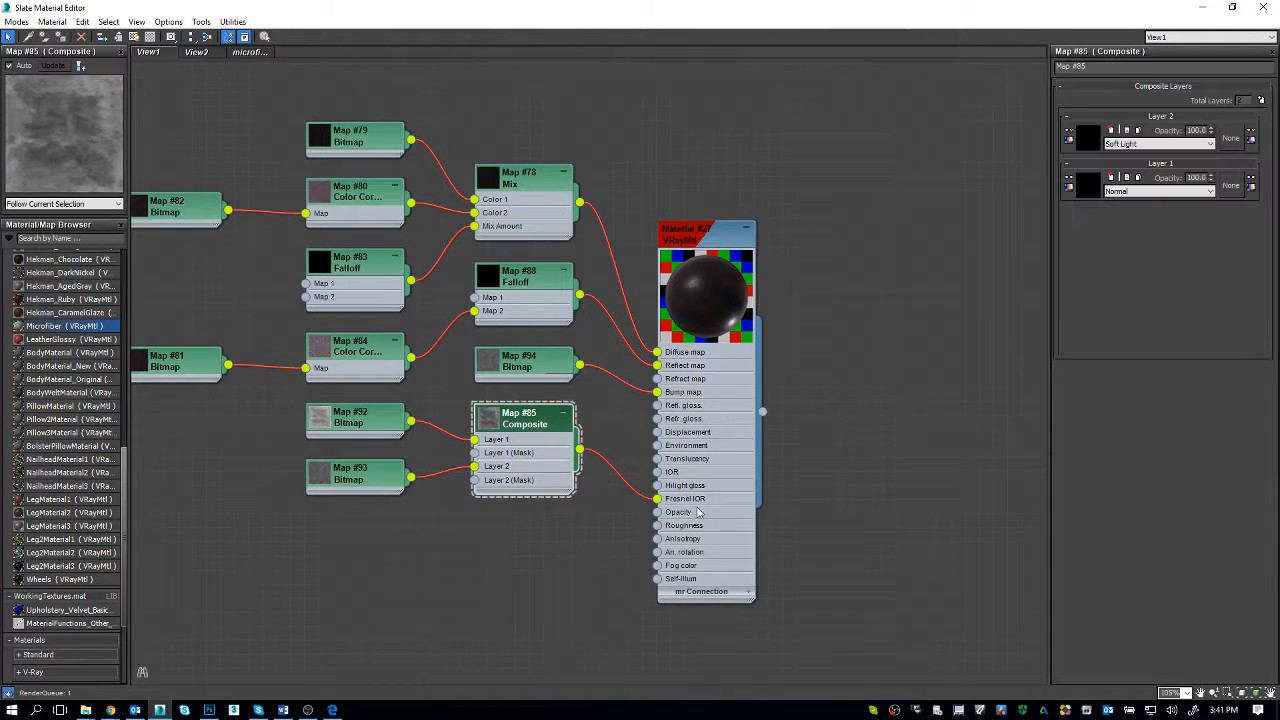
double_click(715, 246)
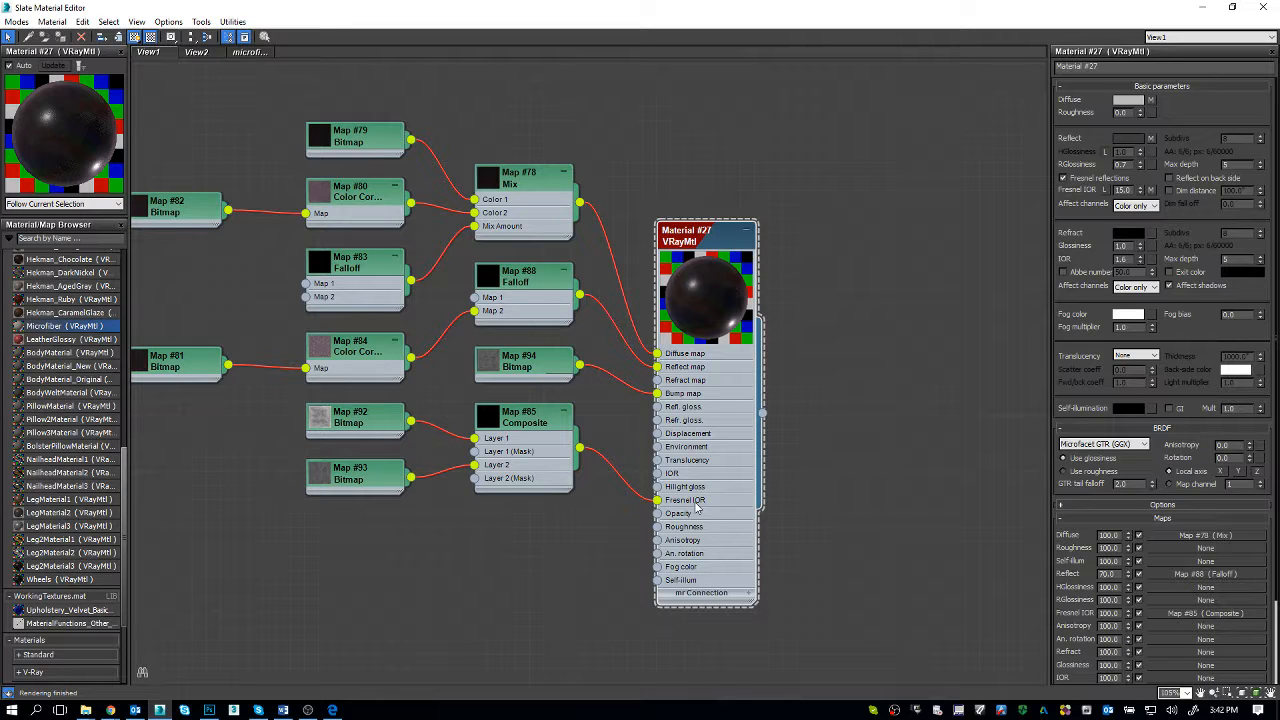
Step: Review the Fresnel IOR 1.6 calculation in the Word notes against the Fresnel IOR map connection of Material #27
key("alt+Tab")
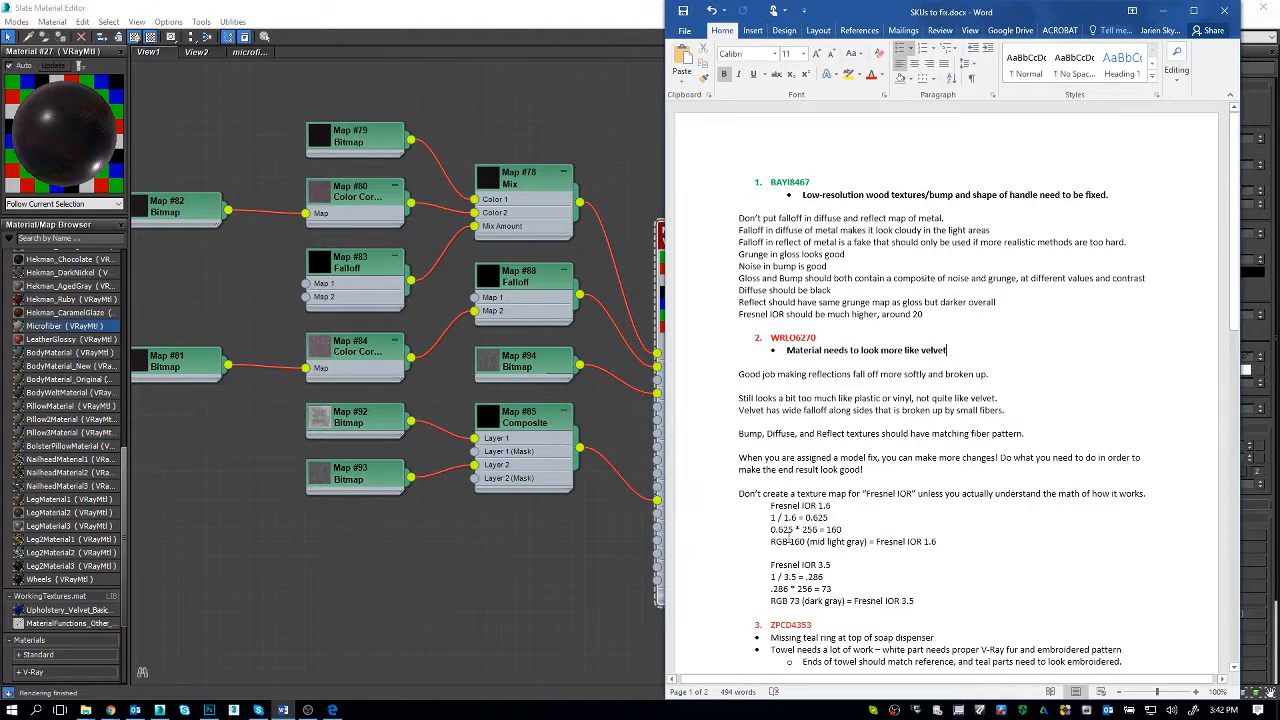
left_click(922, 544)
left_click_drag(769, 507, 940, 542)
left_click(957, 543)
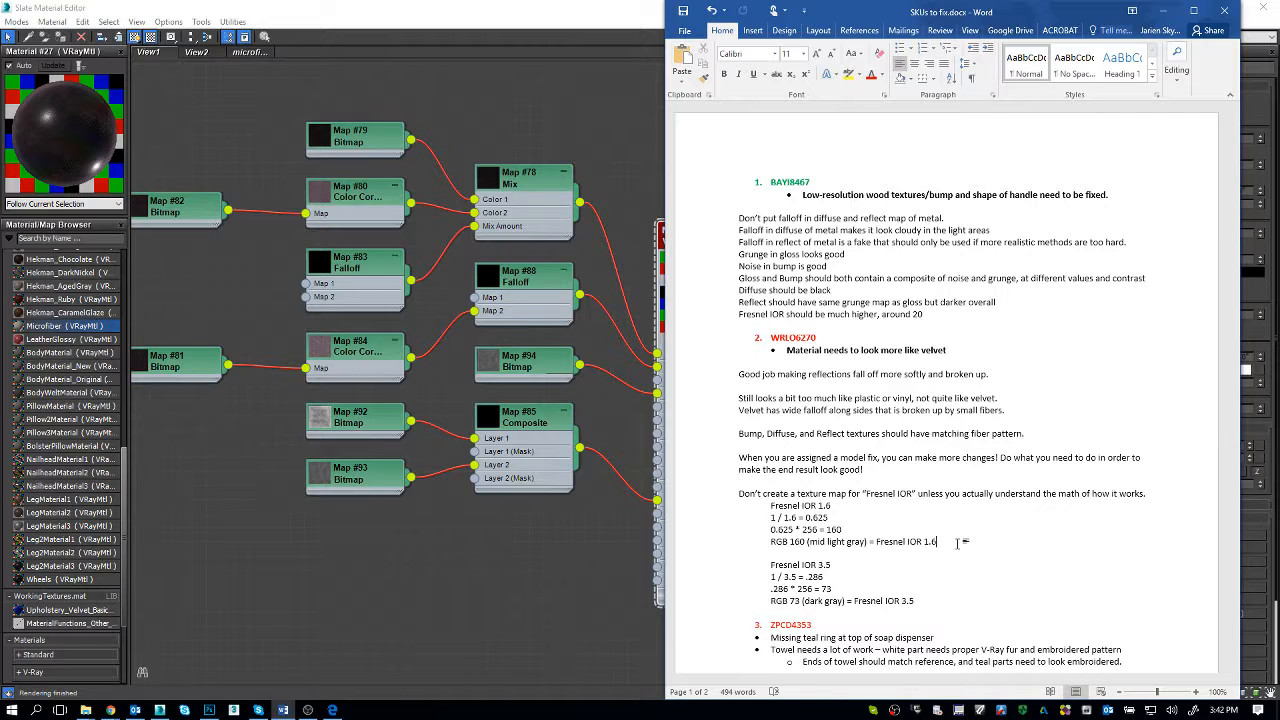
left_click(493, 534)
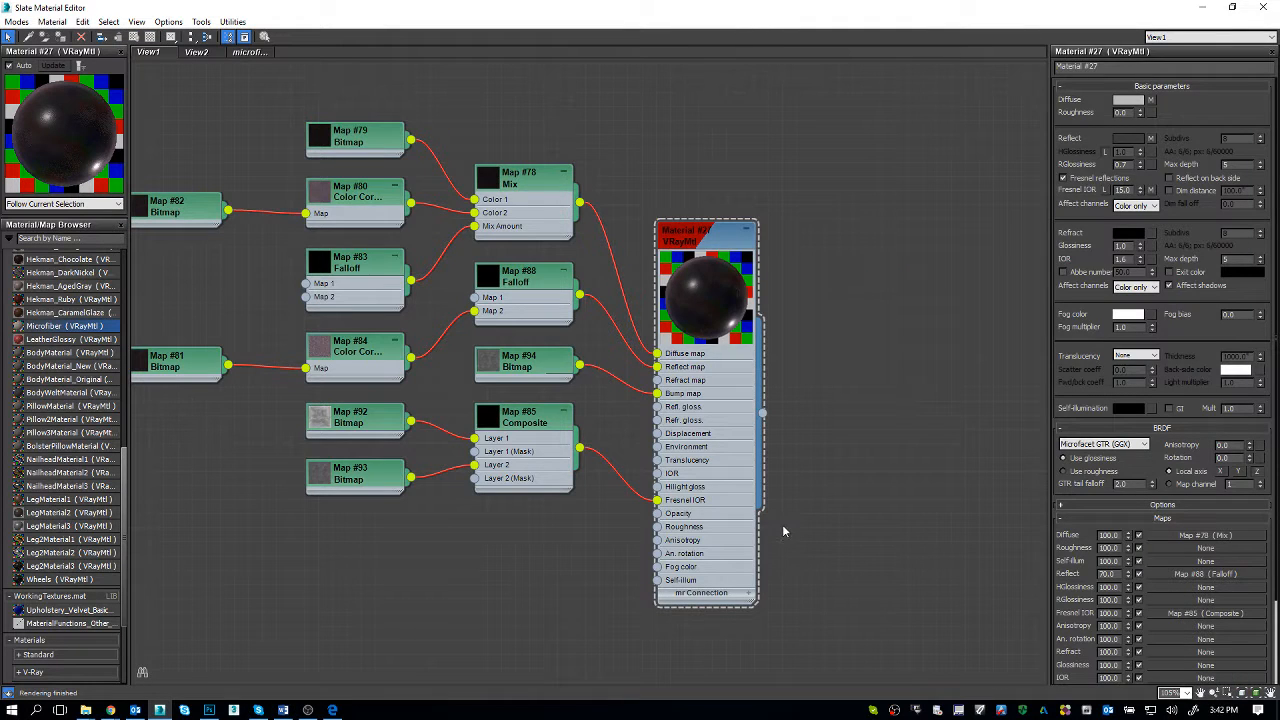
key("alt+Tab")
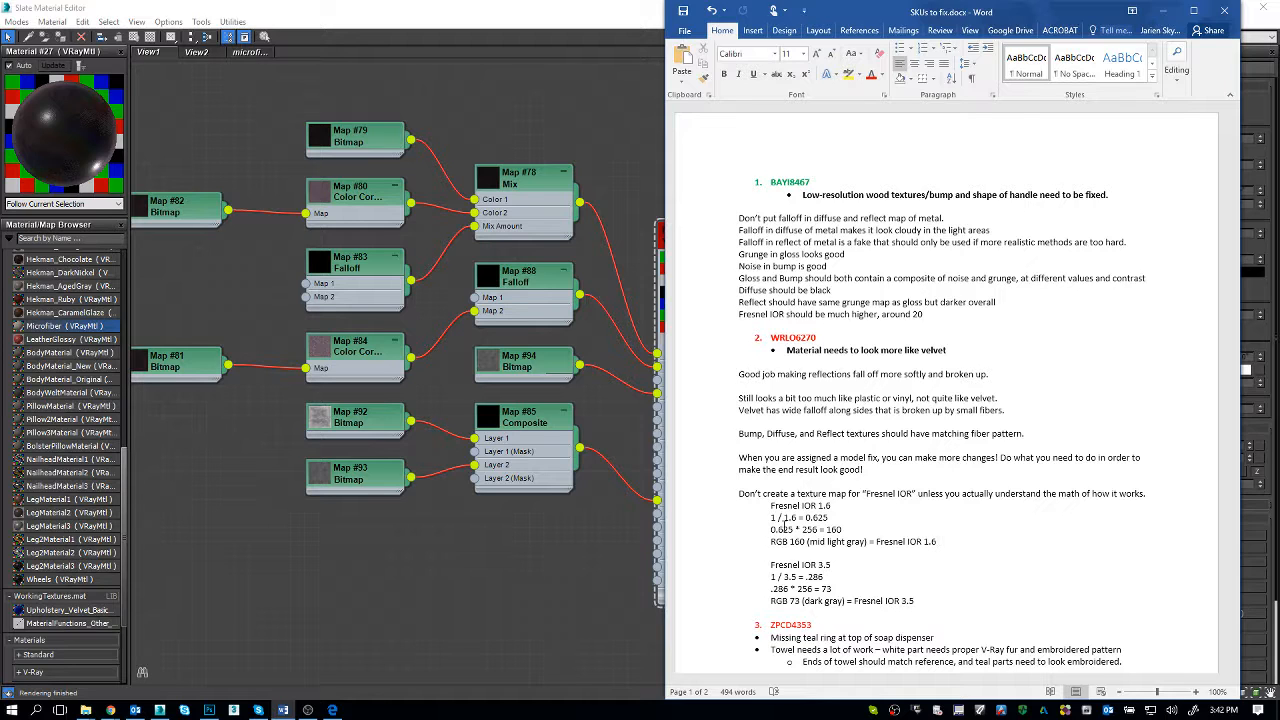
left_click(378, 598)
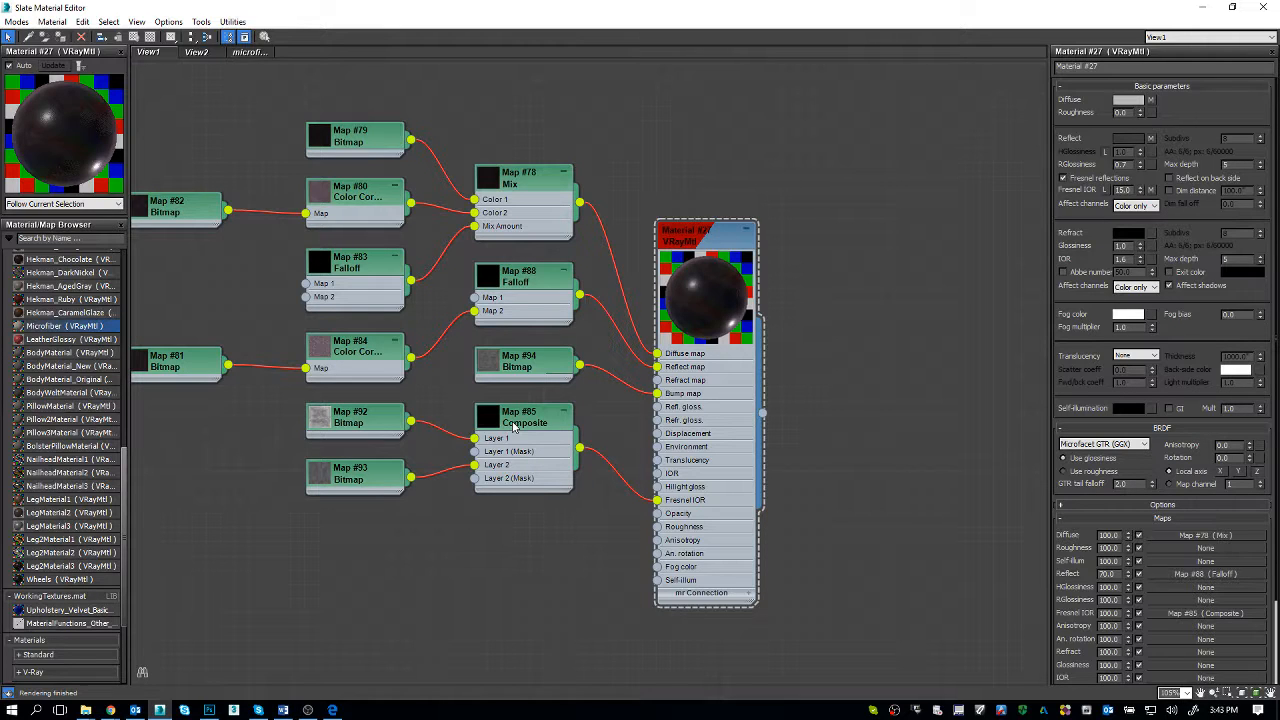
Step: Go to the ZPCD4353 notes in the Word document and place the text cursor on the empty line beneath them
key("alt+Tab")
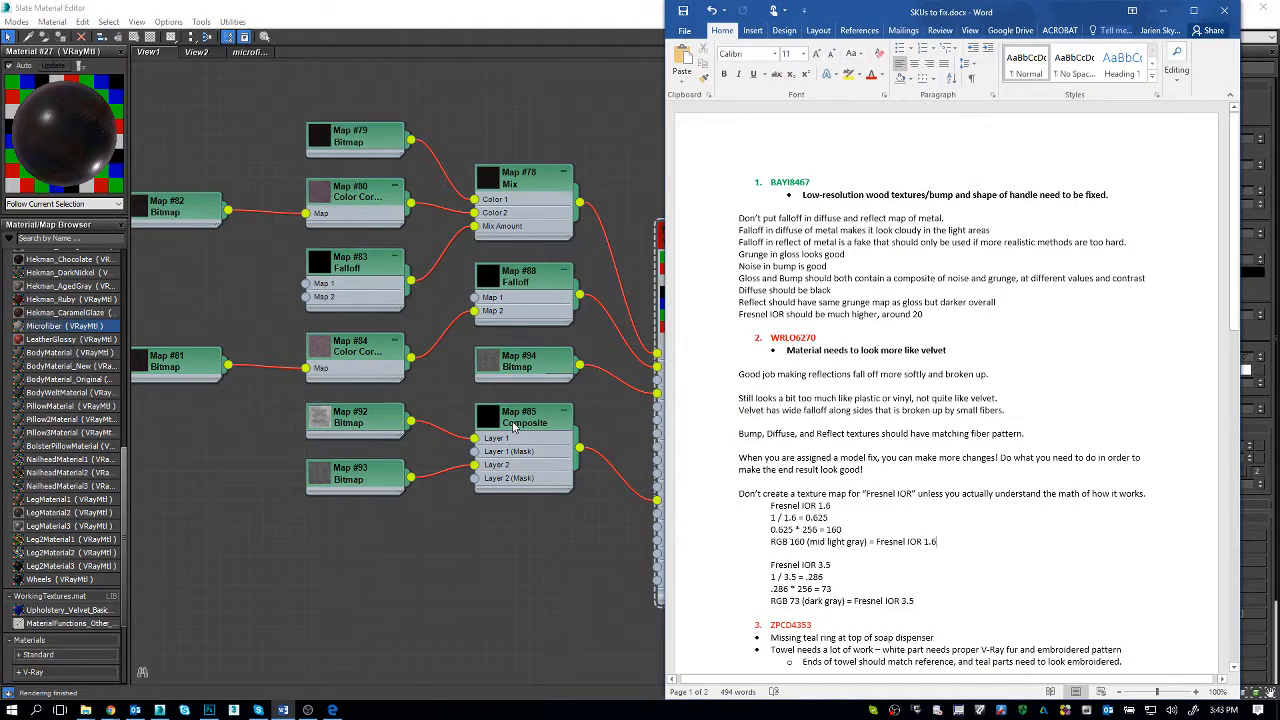
scroll(800, 505, "down", 3)
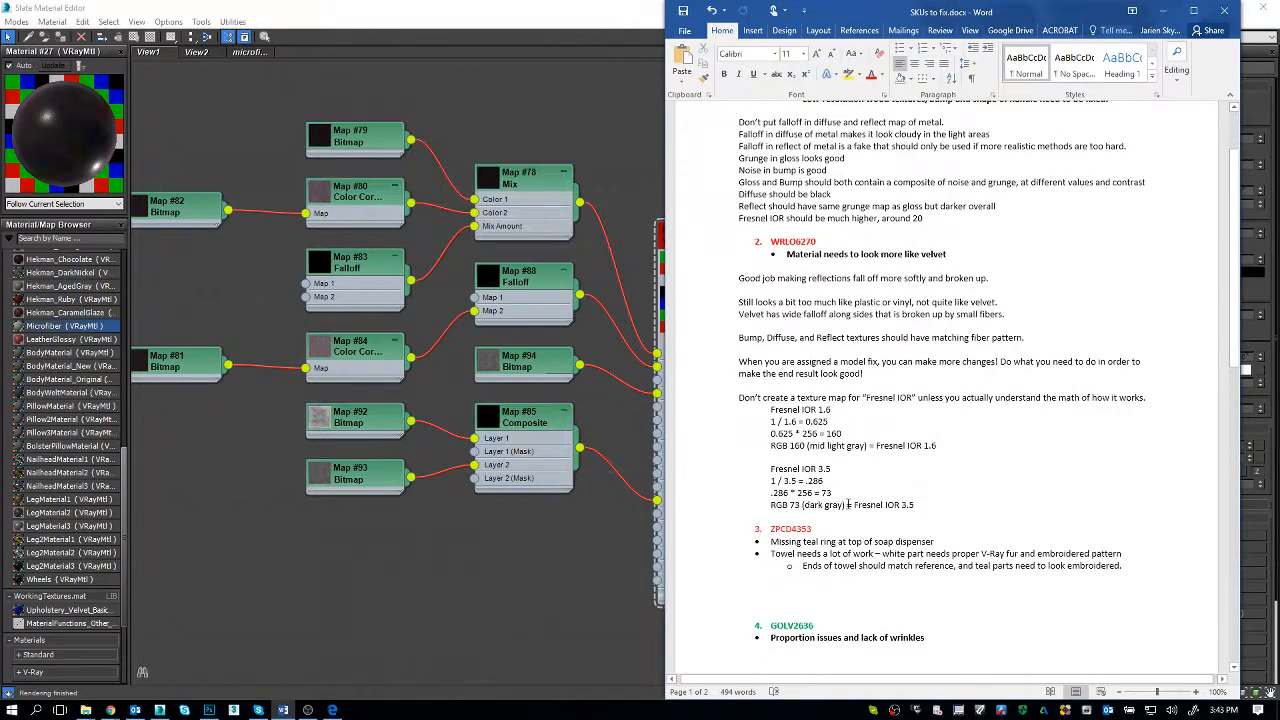
scroll(848, 505, "down", 2)
left_click(832, 525)
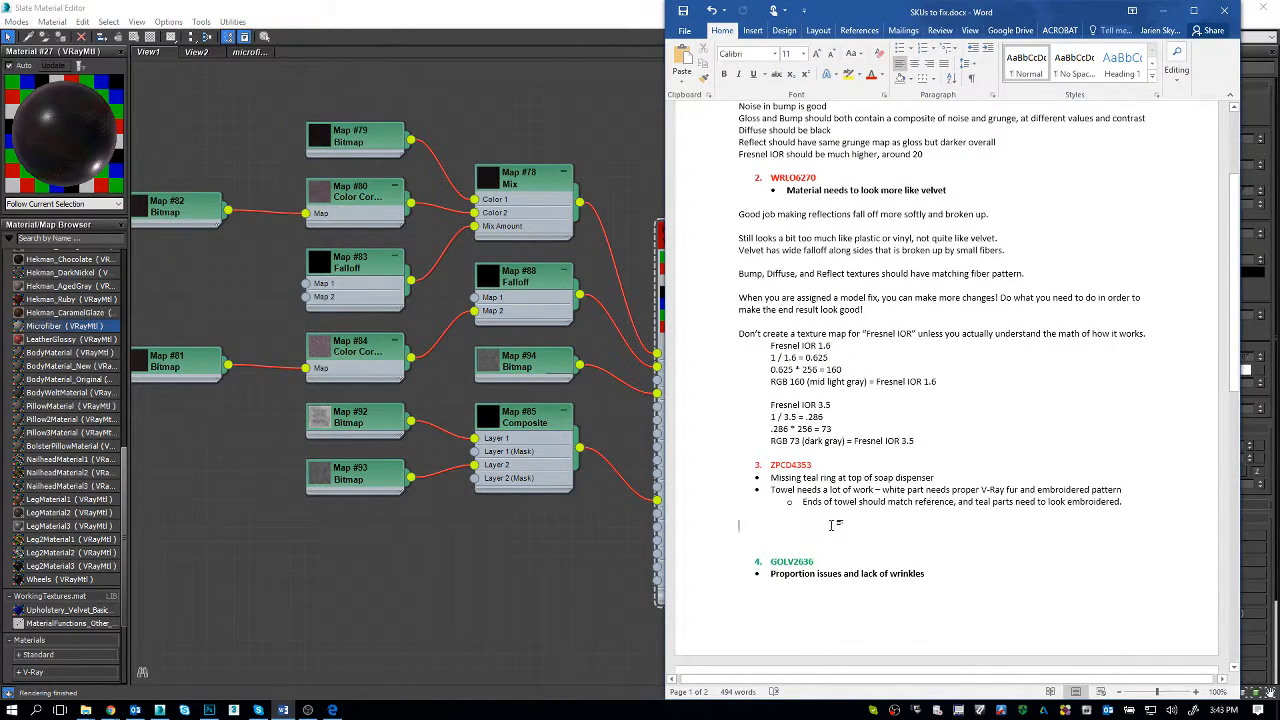
Step: Copy the SKU ZPCD4353 from its heading in the Word notes
scroll(831, 525, "down", 3)
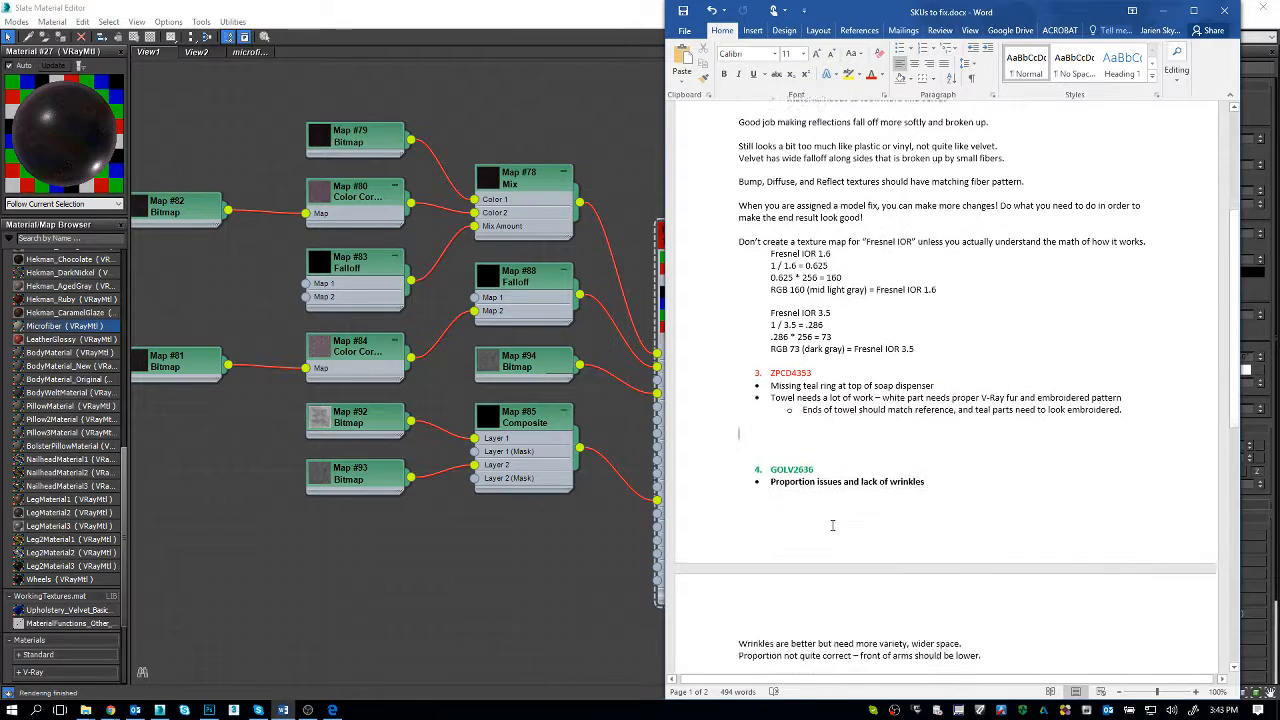
double_click(794, 370)
right_click(794, 369)
left_click(816, 393)
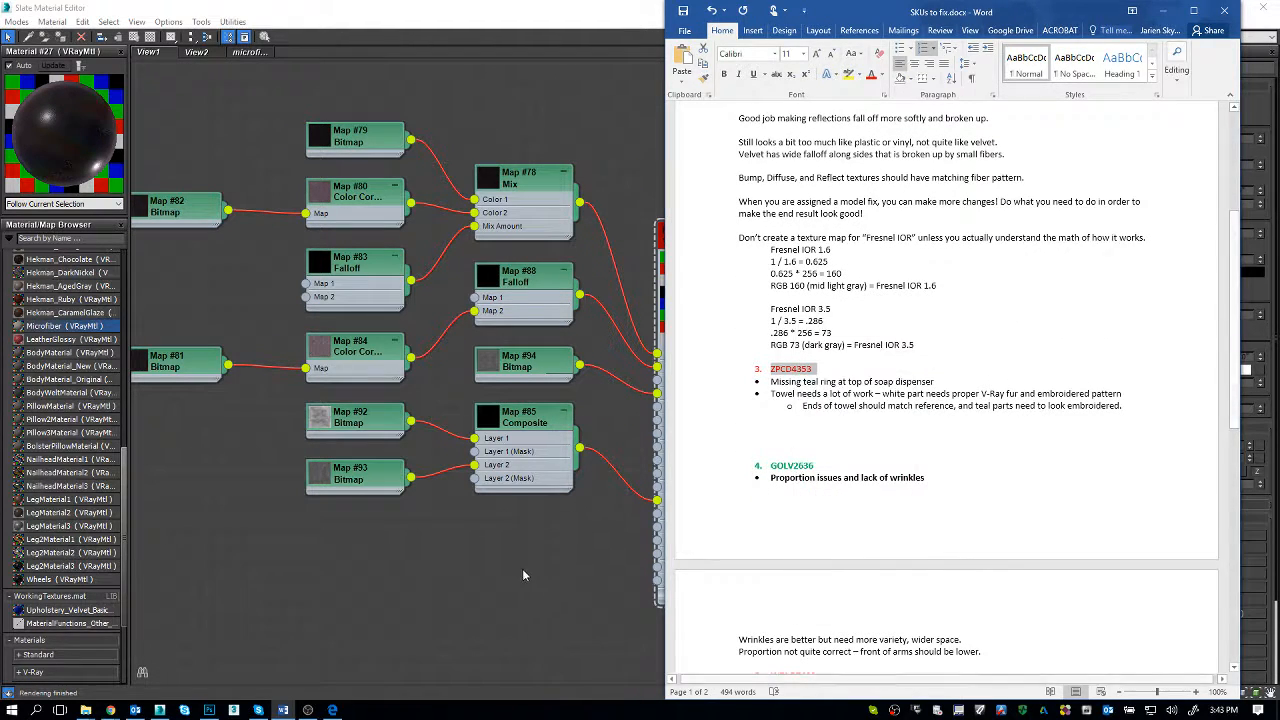
Step: Close the Slate Material Editor in 3ds Max and begin opening another scene, discarding the current scene's changes
left_click(522, 569)
double_click(4, 8)
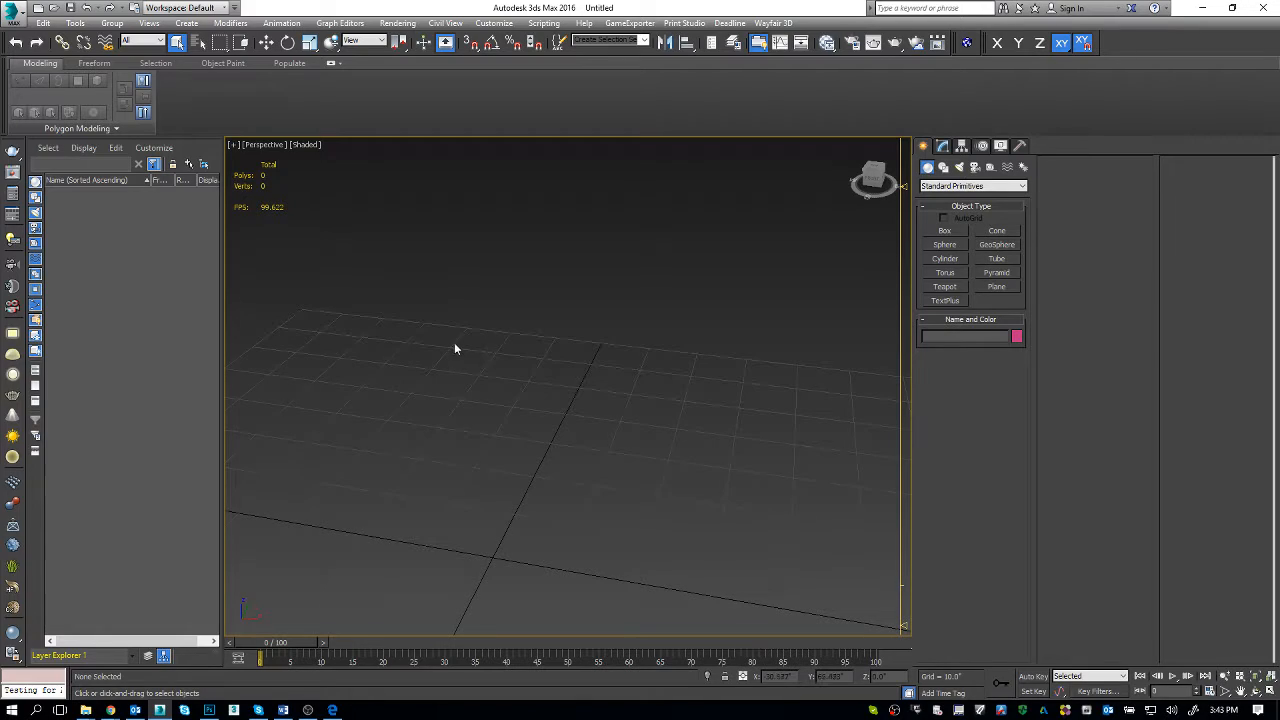
key("z")
key("ctrl+o")
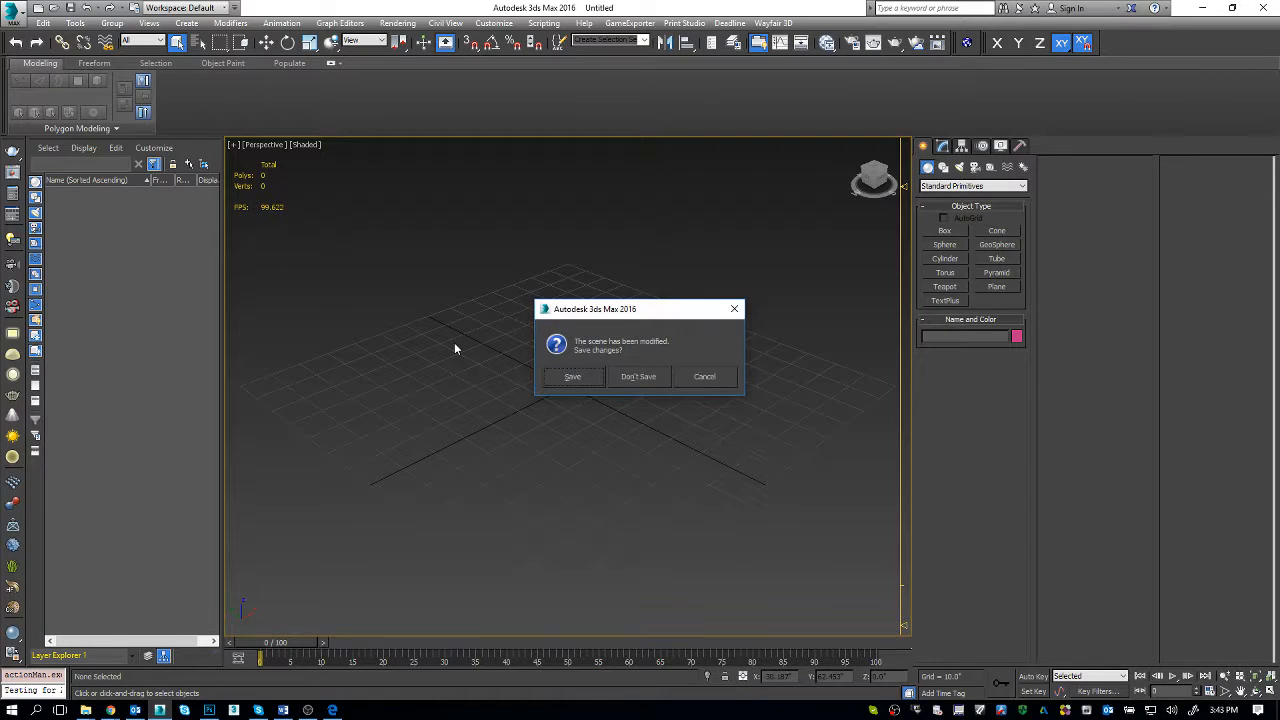
key("n")
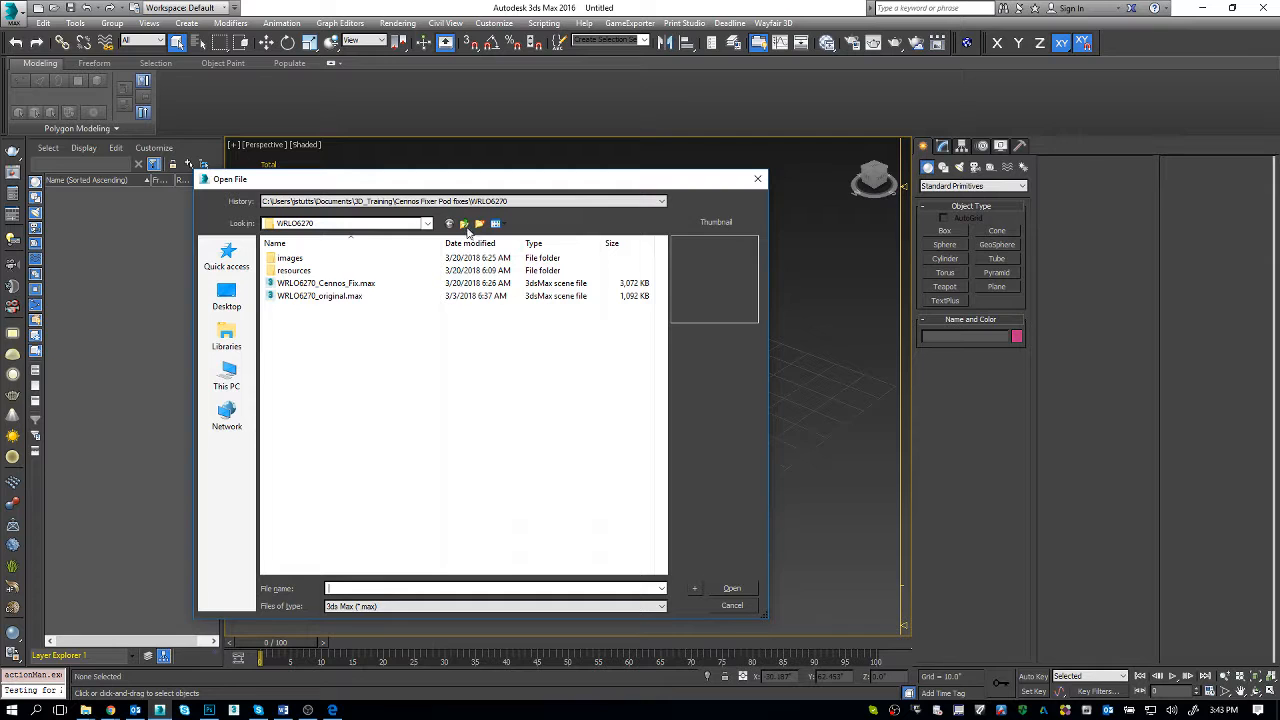
Step: Open ZPCD4353 Fix_ 2016.max from the ZPCD4353 folder and continue past the student version notice
left_click(465, 224)
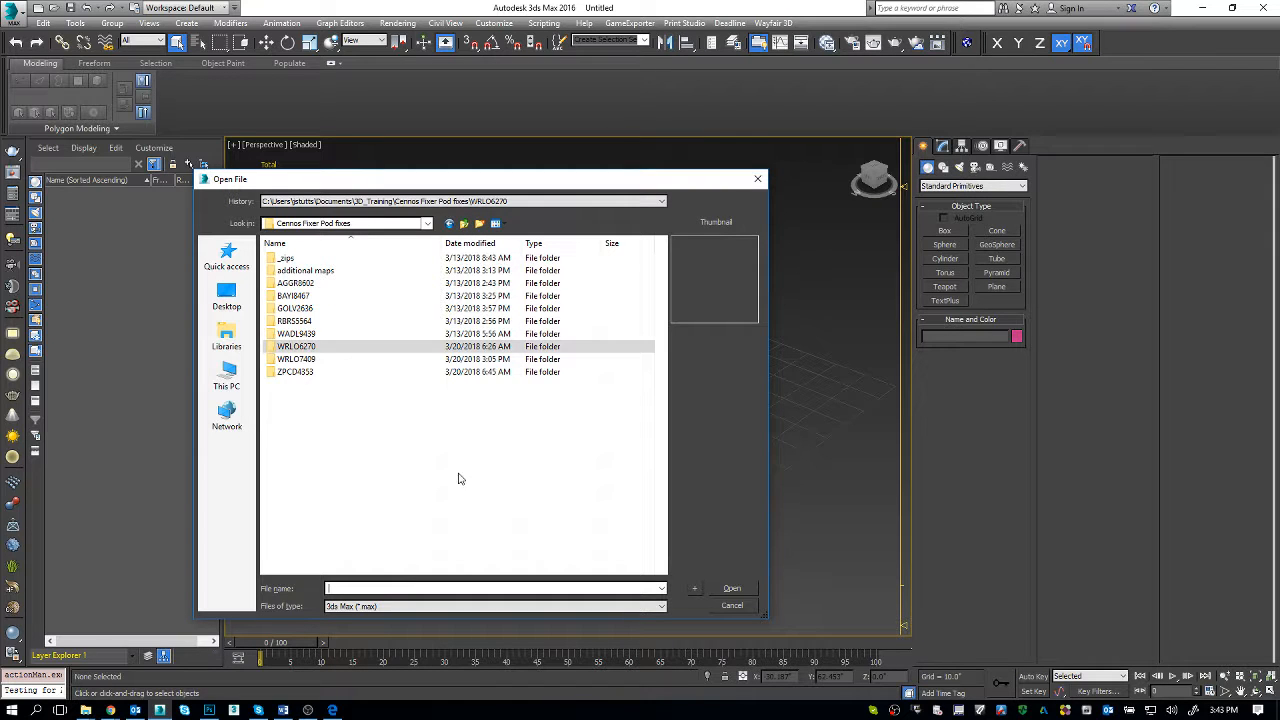
double_click(331, 372)
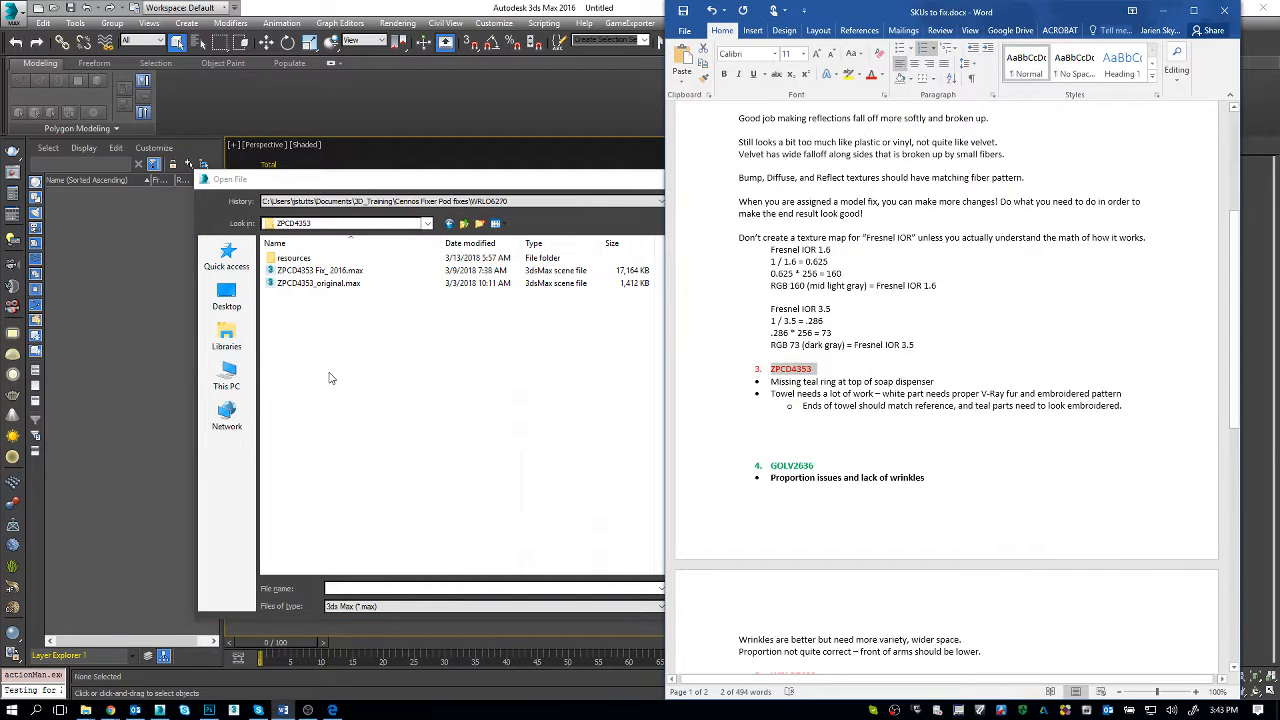
key("alt+Tab")
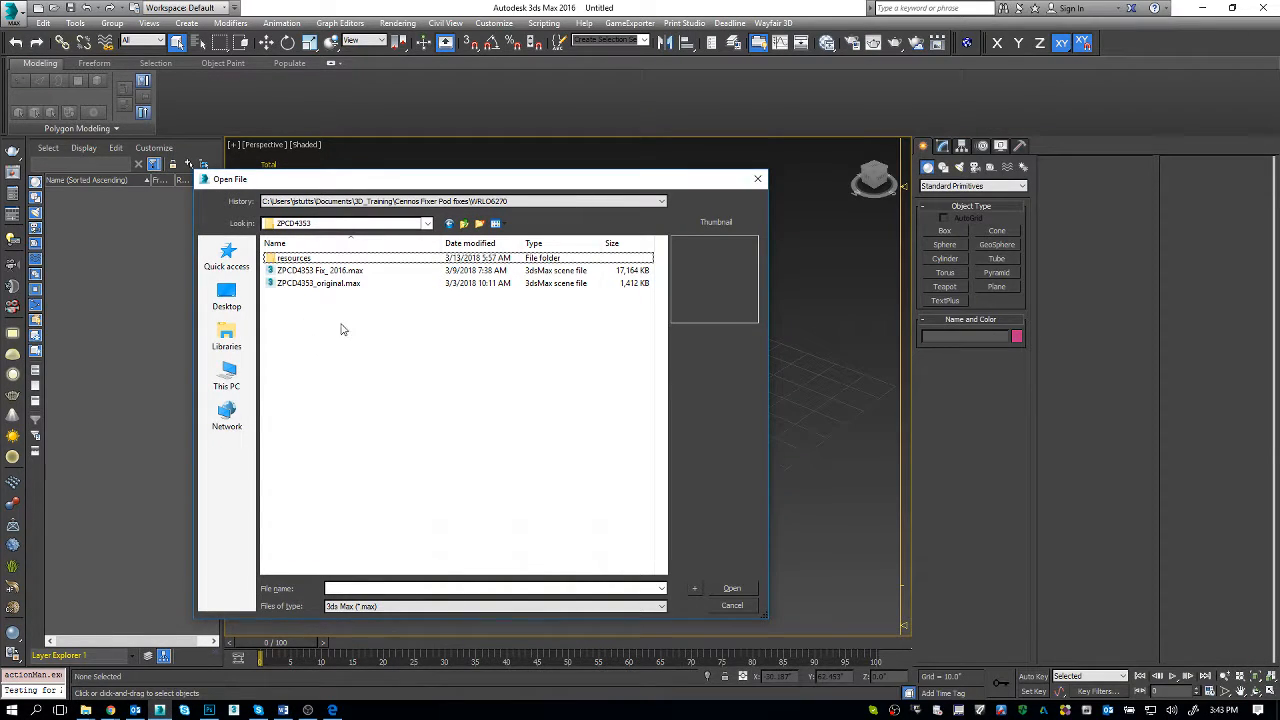
double_click(342, 271)
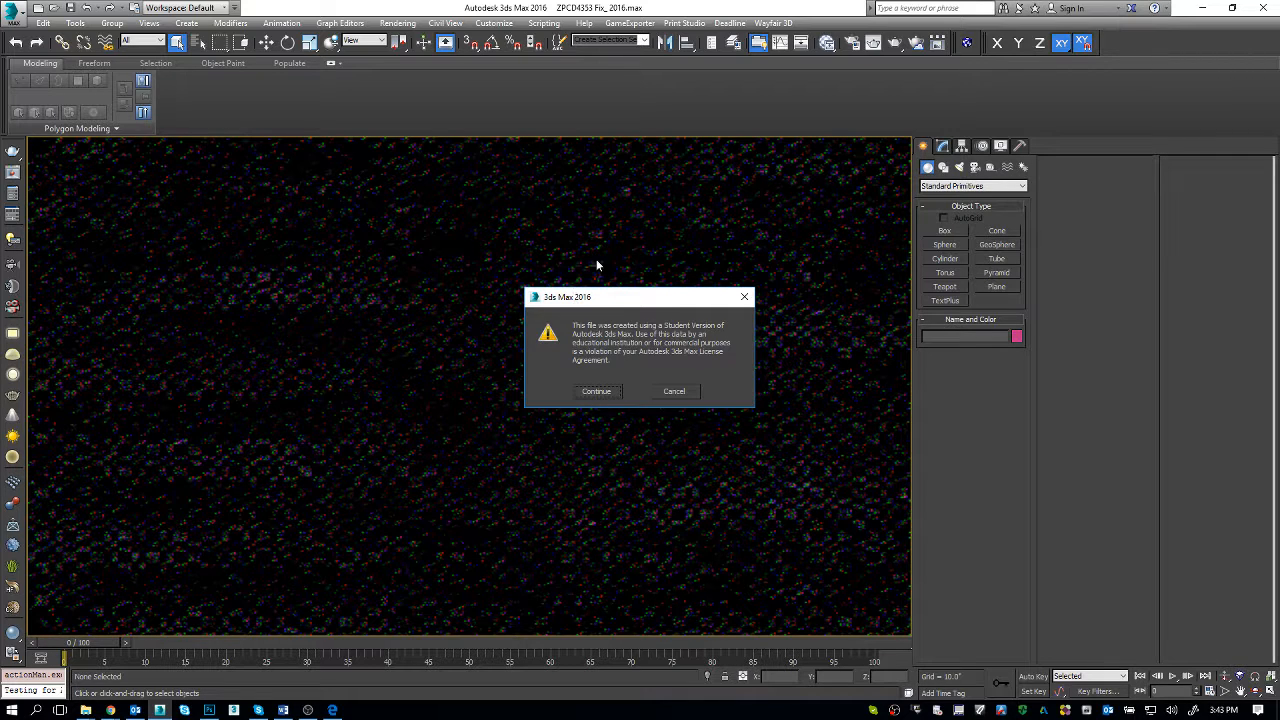
left_click(610, 392)
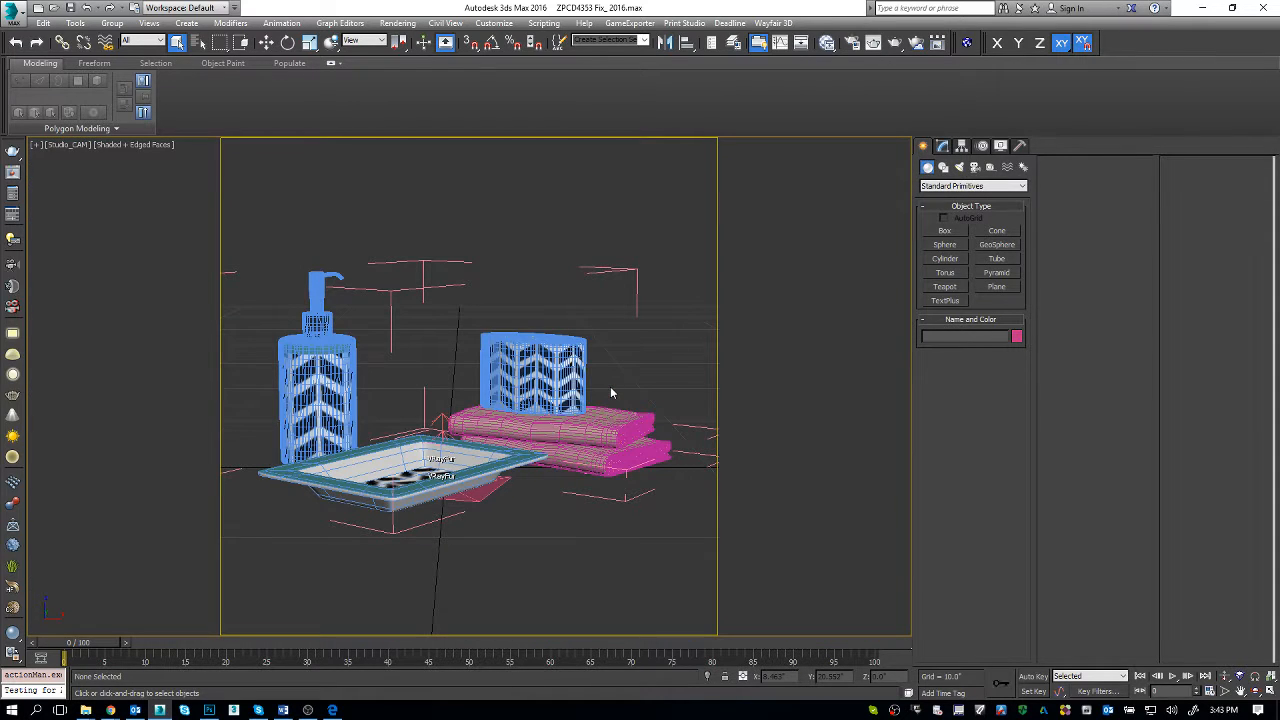
Step: Show all four viewports and change the shaded orthographic one to Perspective, framed on the bathroom set
left_click(539, 432)
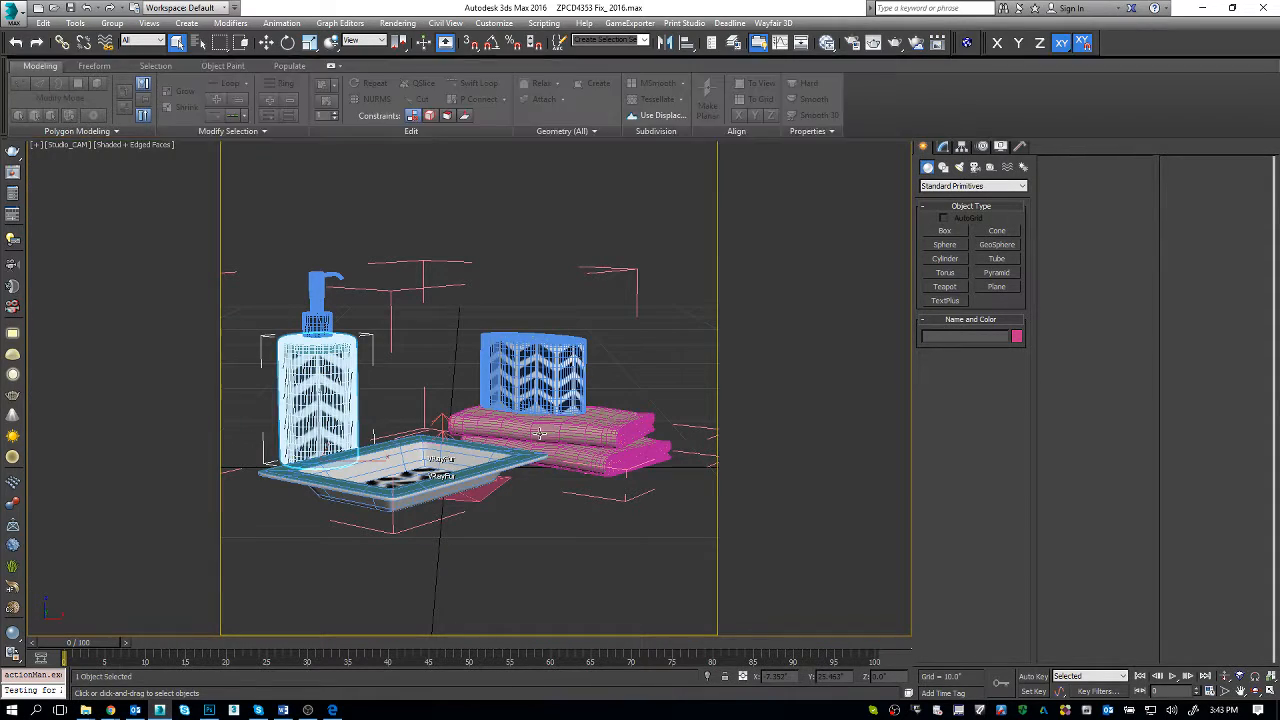
key("alt+w")
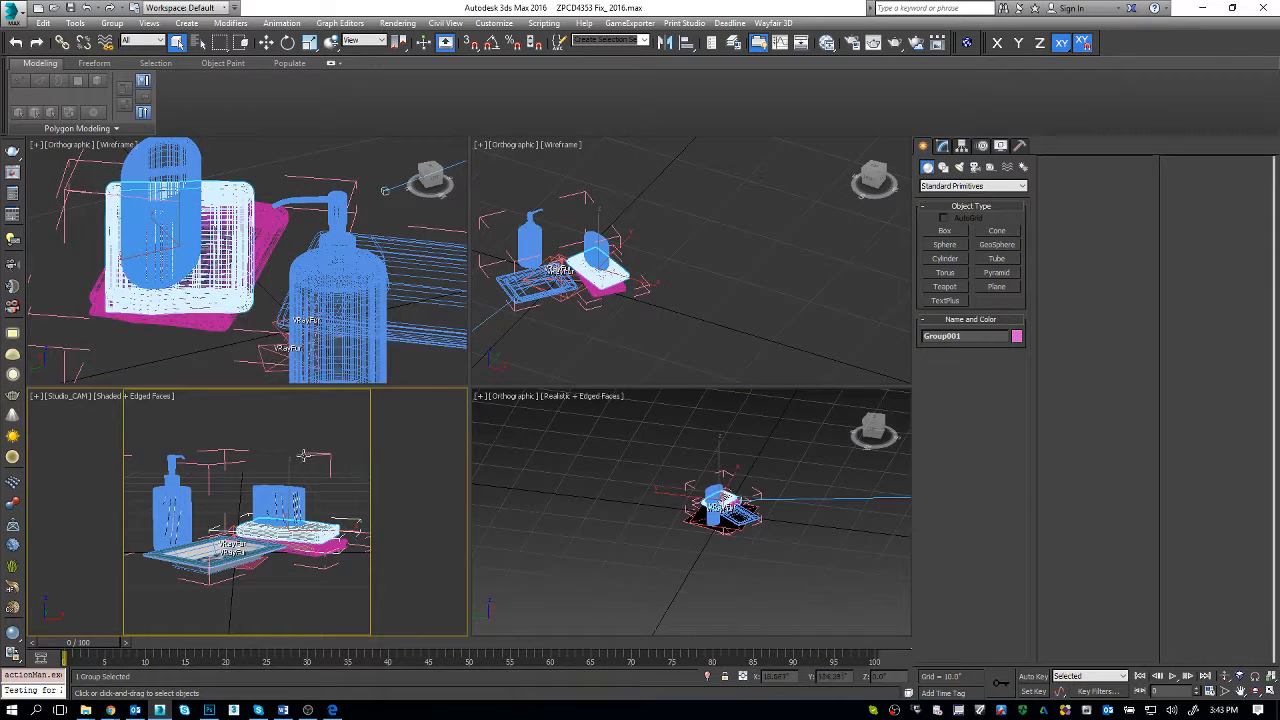
left_click(714, 508)
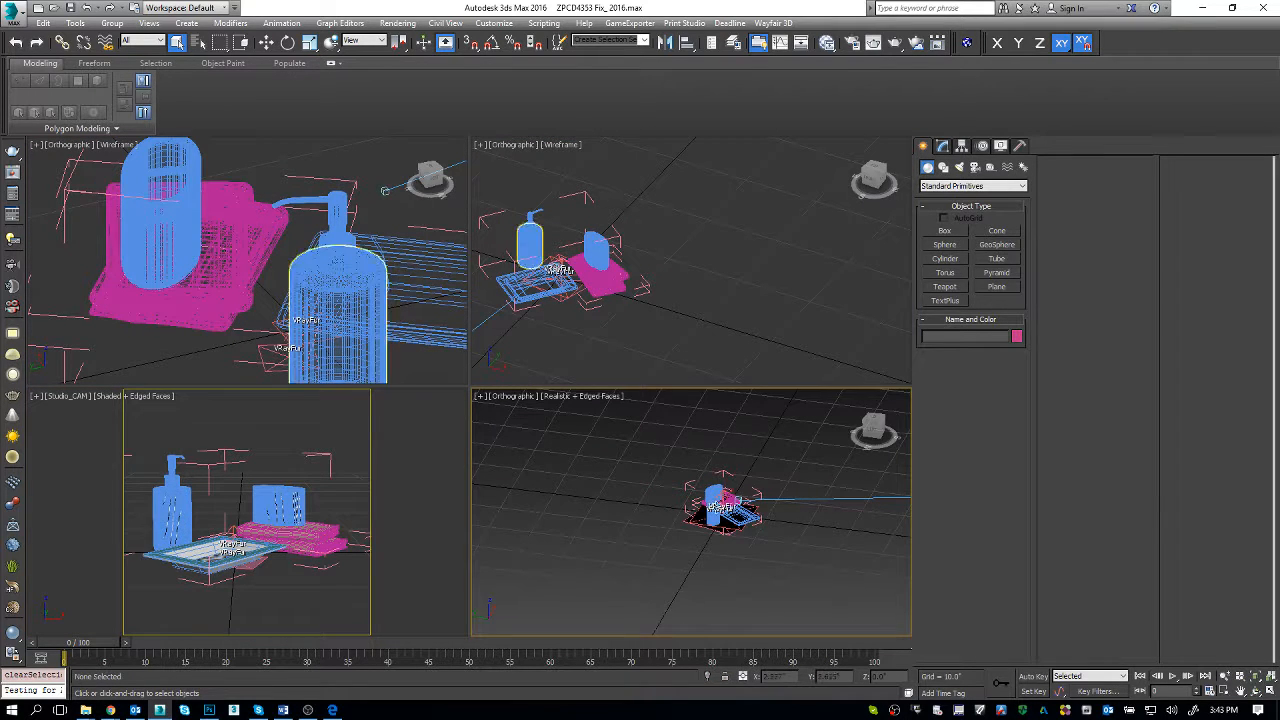
key("p")
key("z")
middle_click_drag(712, 529, 637, 491, "alt")
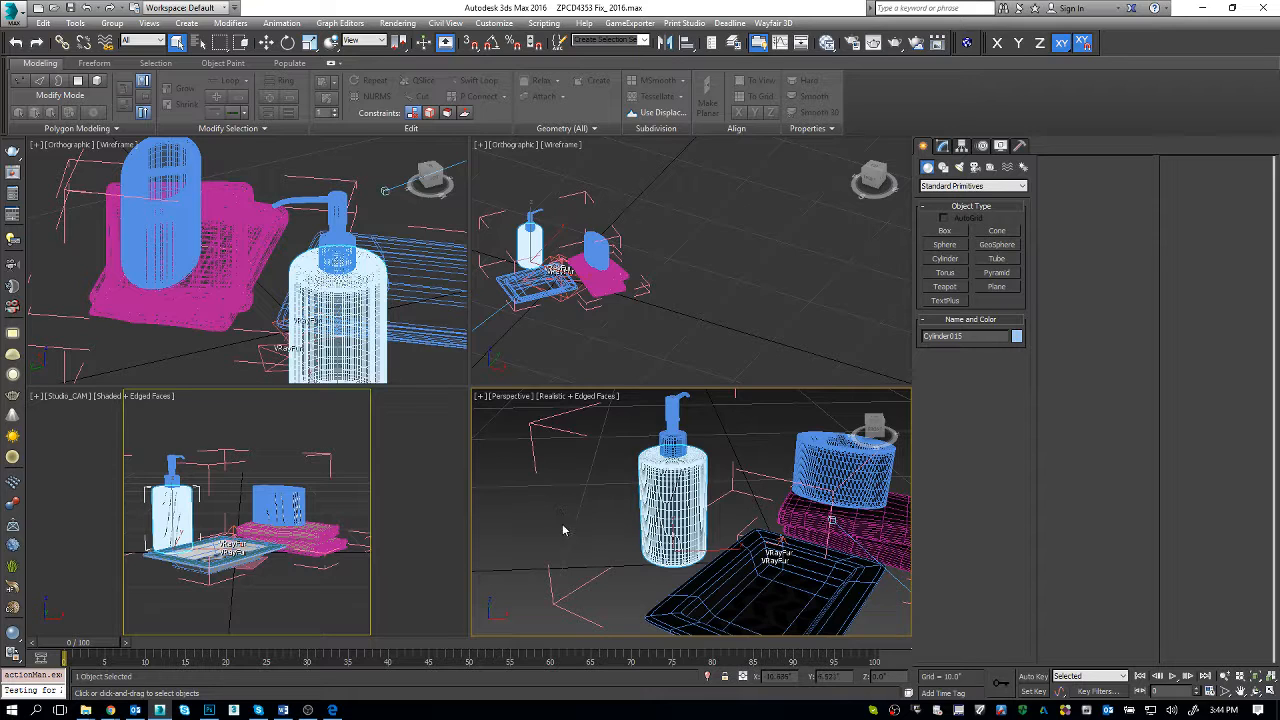
Step: Examine the soap dispenser, cup and folded towels in the Perspective viewport and the scene's camera position
left_click(343, 488)
left_click(728, 519)
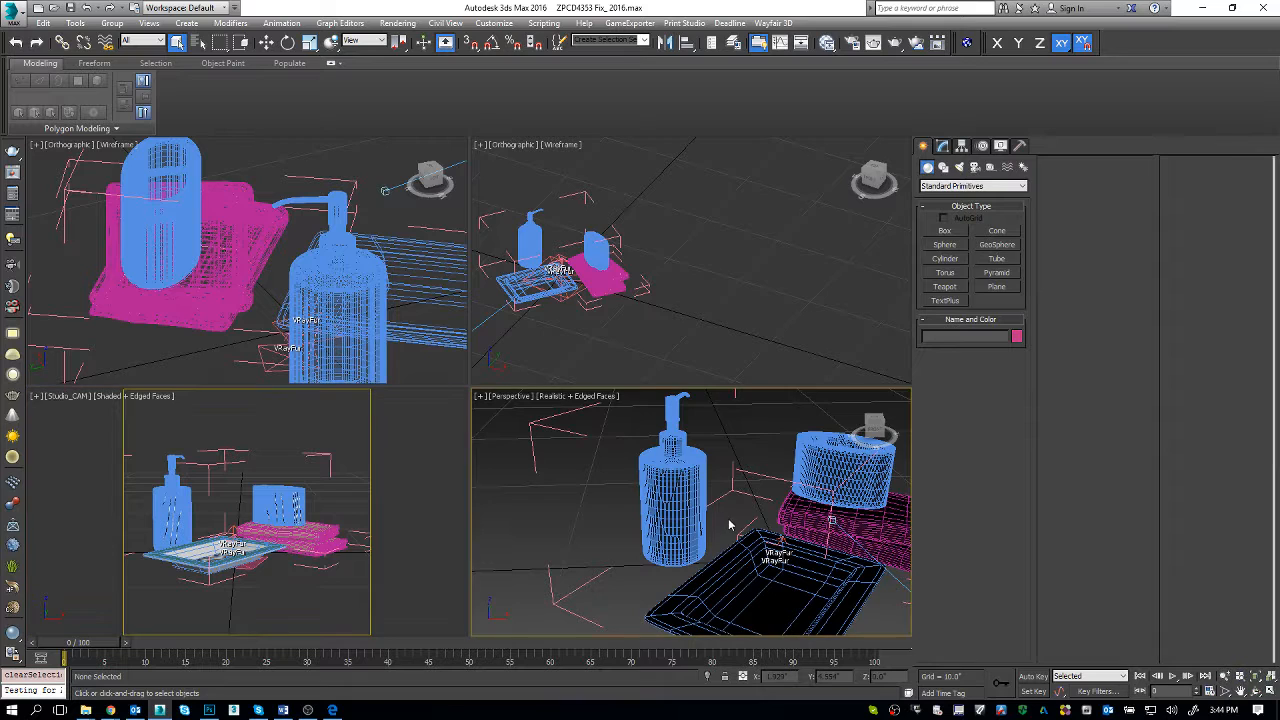
middle_click_drag(846, 490, 706, 459)
left_click(722, 489)
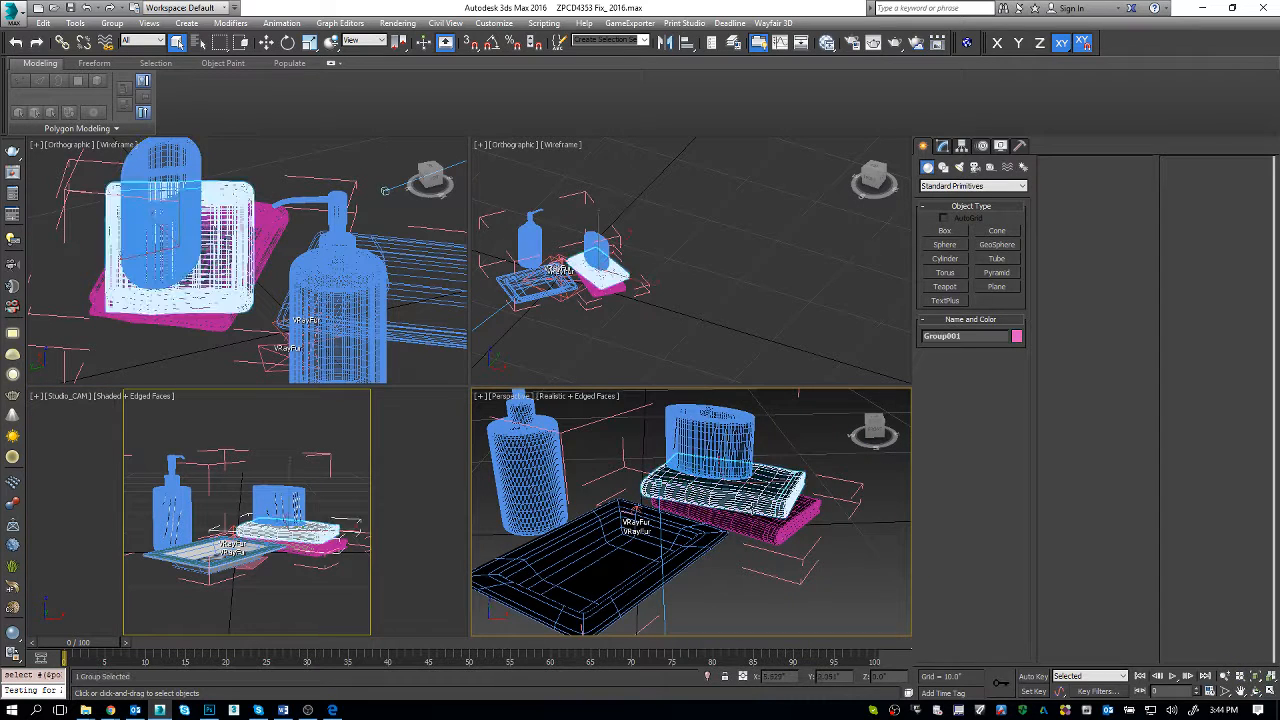
left_click(263, 429)
scroll(656, 546, "down", 6)
scroll(654, 545, "down", 5)
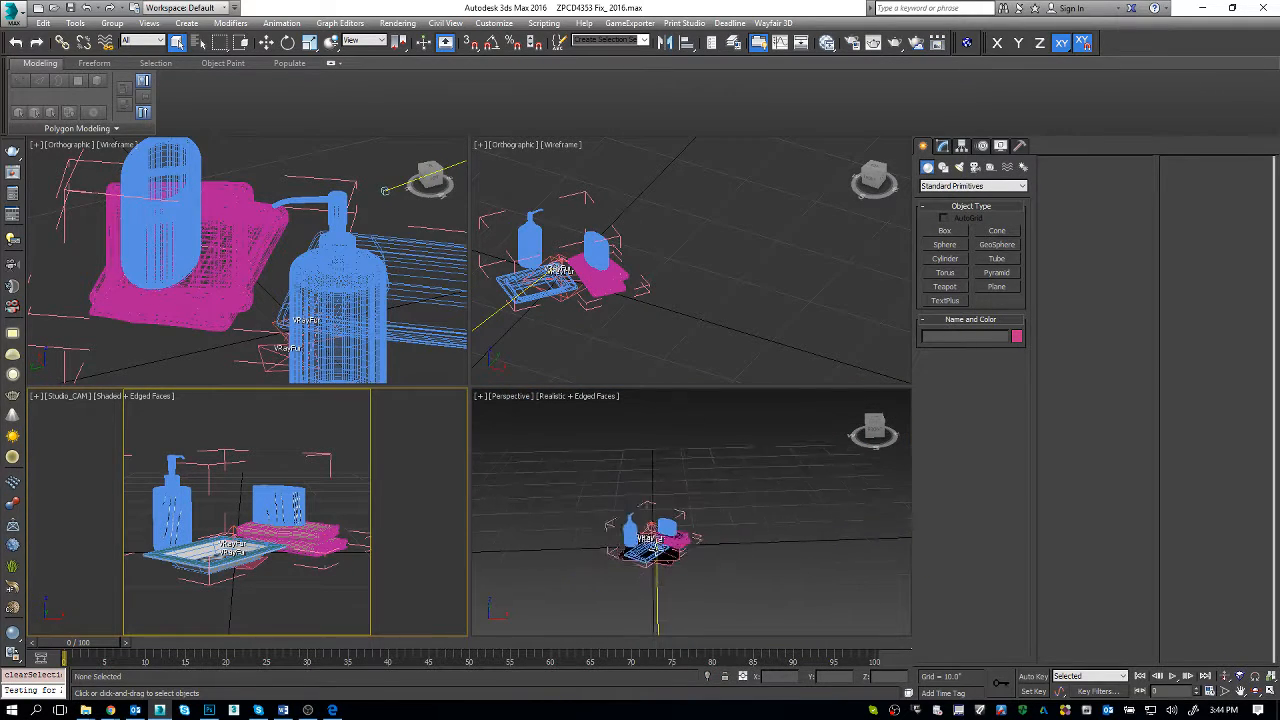
left_click(655, 603)
Step: Check the Common and V-Ray render settings and start a V-Ray render of the Studio_CAM view
left_click(311, 507)
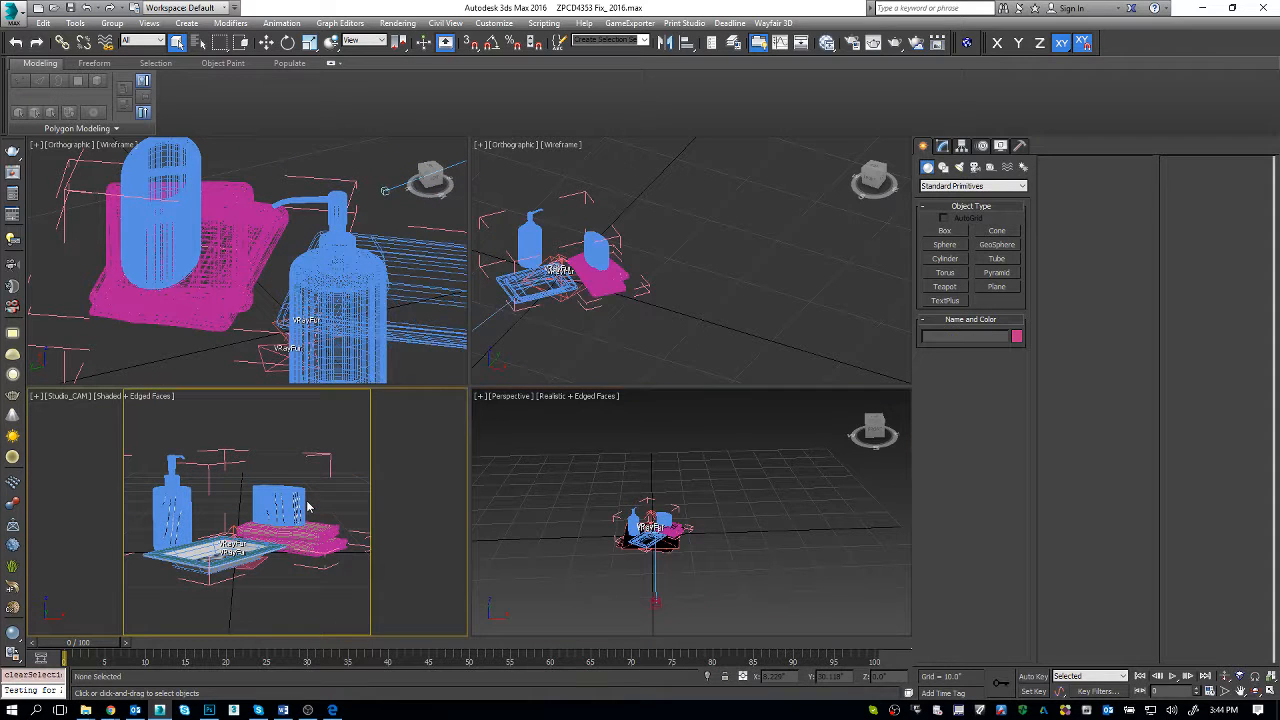
left_click(847, 45)
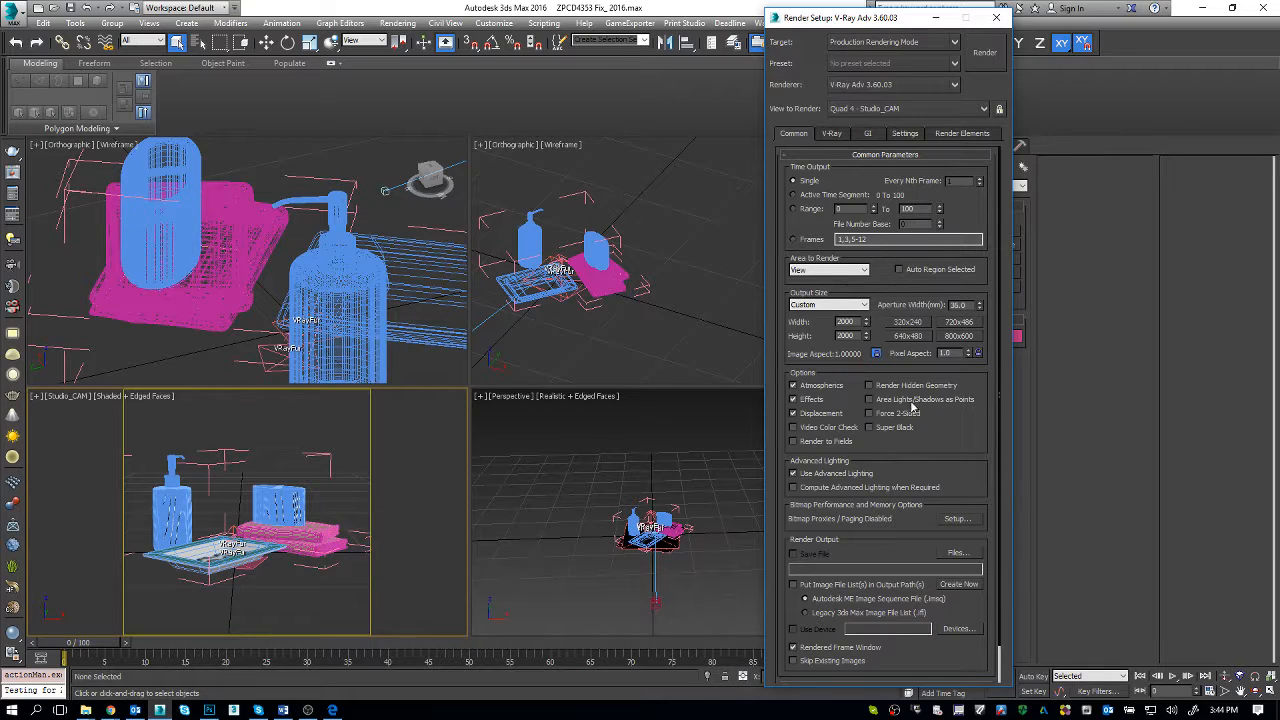
left_click(832, 134)
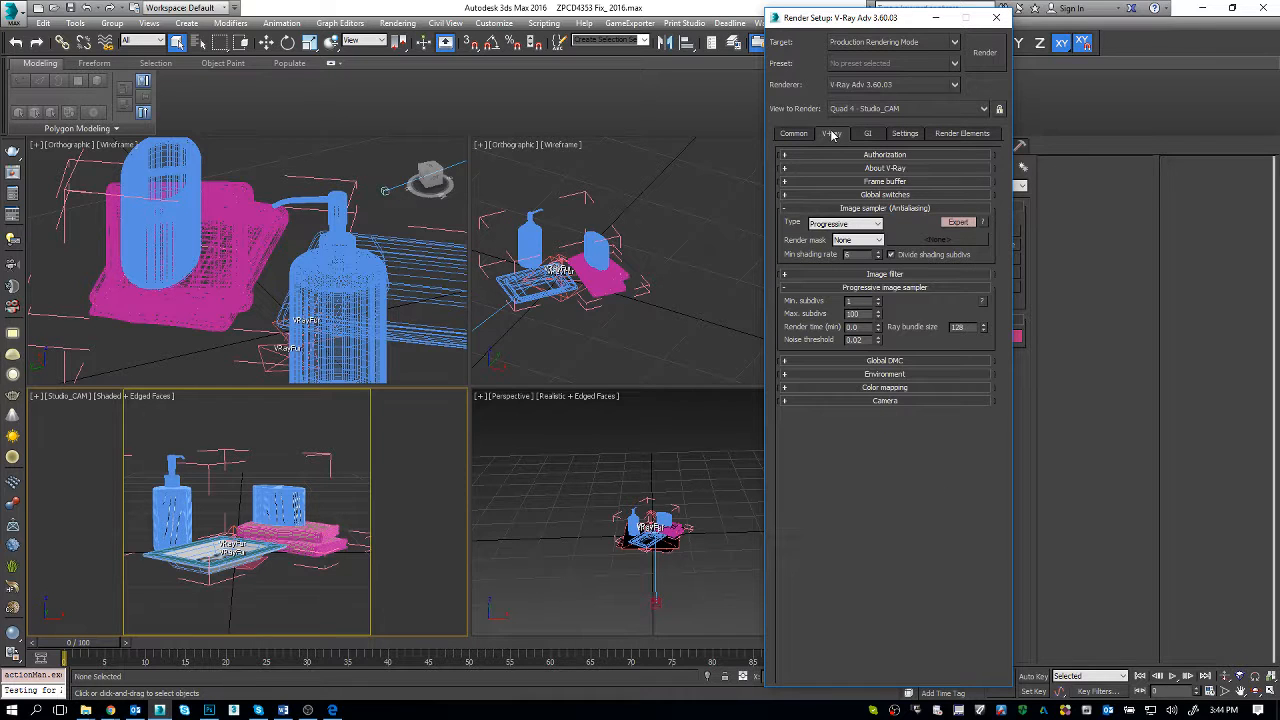
left_click(792, 134)
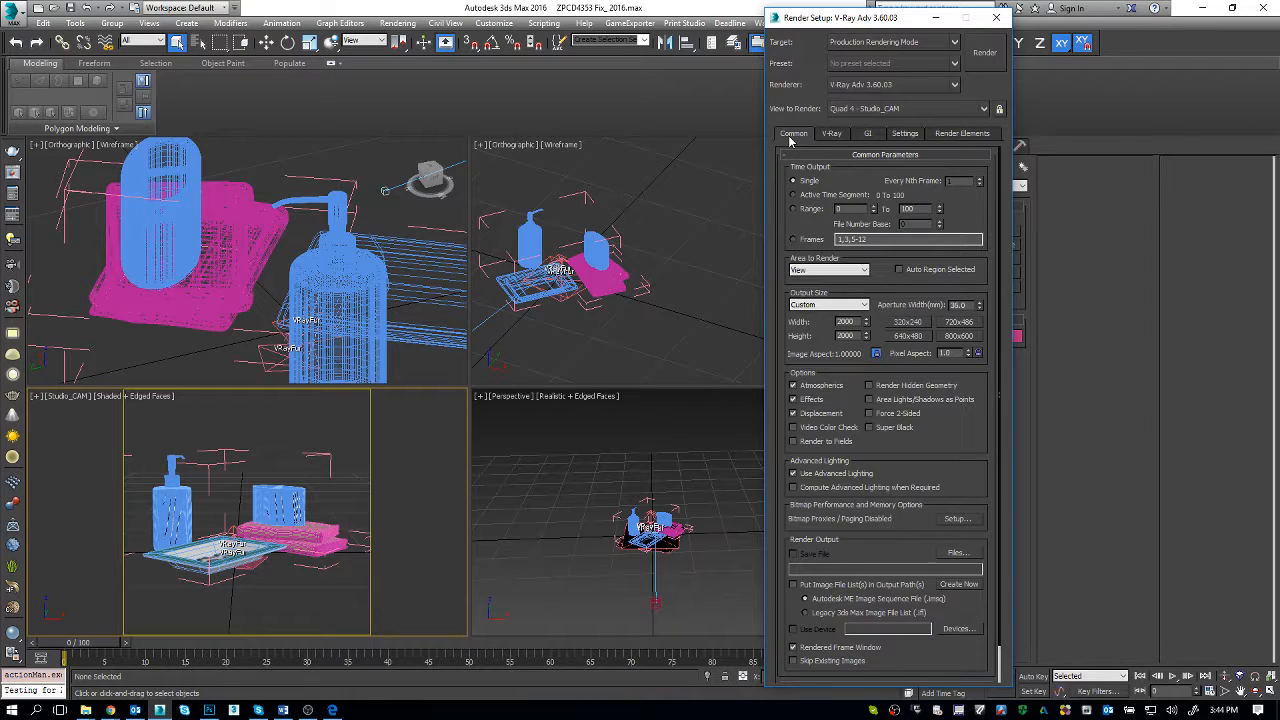
left_click(330, 468)
left_click(975, 73)
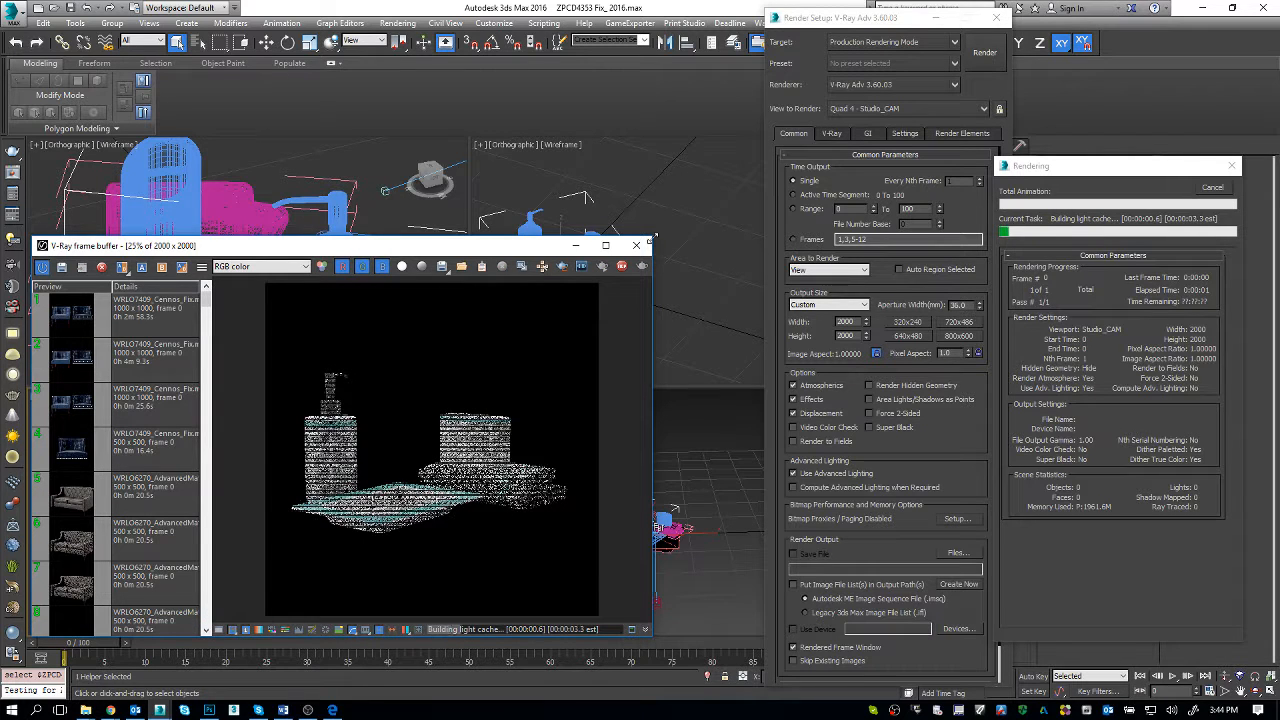
Step: Stop the render and enlarge the V-Ray frame buffer, zoomed in to show both folded towels completely
left_click_drag(655, 238, 735, 126)
scroll(505, 420, "up", 2)
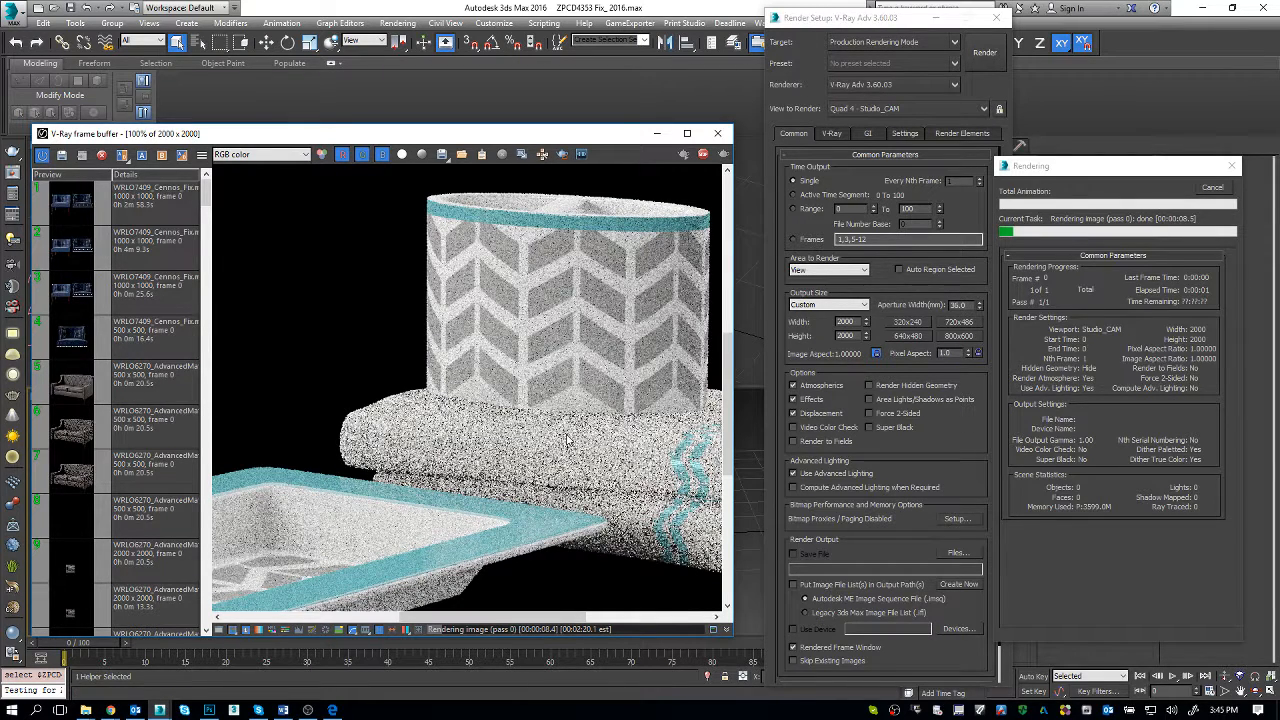
key("Escape")
left_click_drag(732, 447, 843, 447)
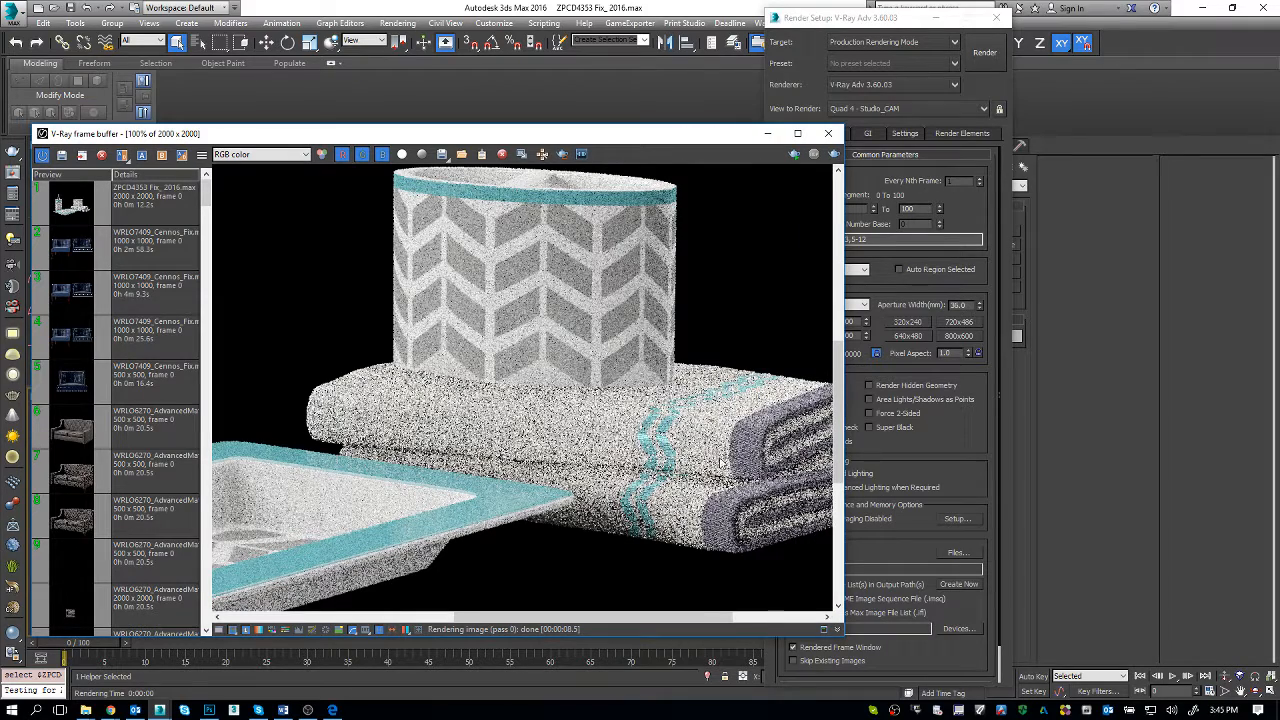
left_click_drag(563, 618, 585, 617)
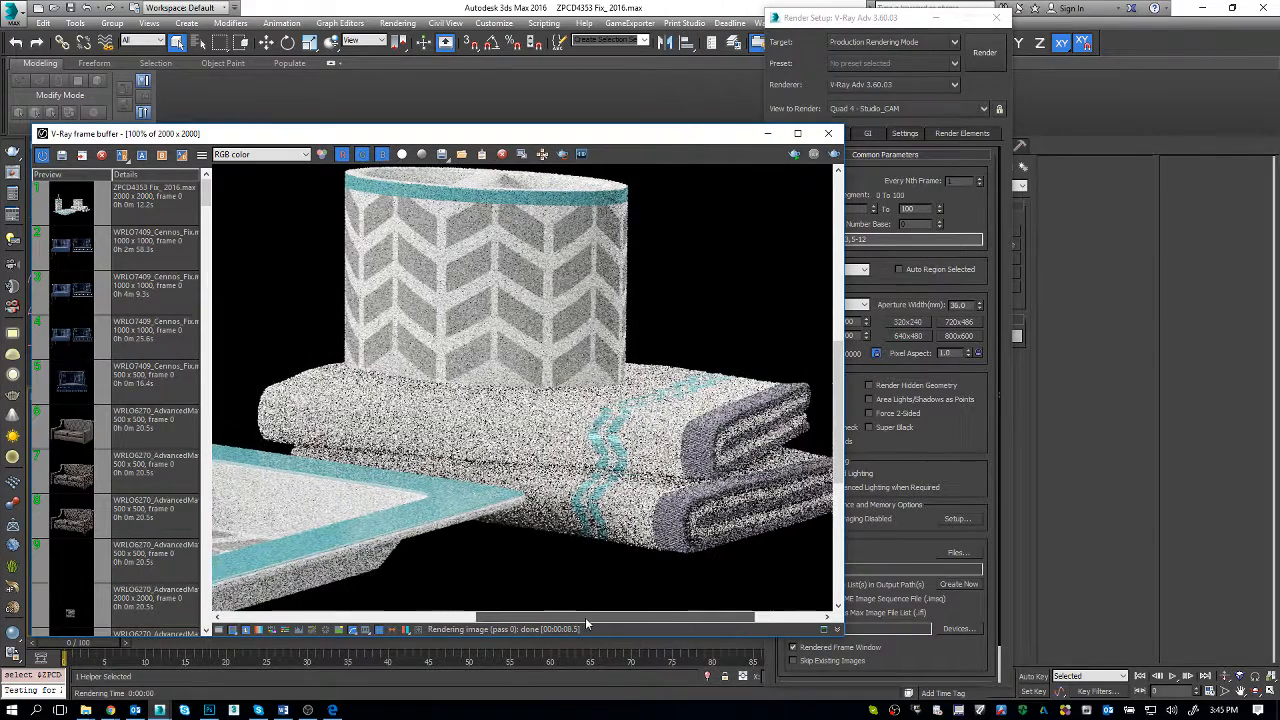
left_click_drag(844, 636, 908, 670)
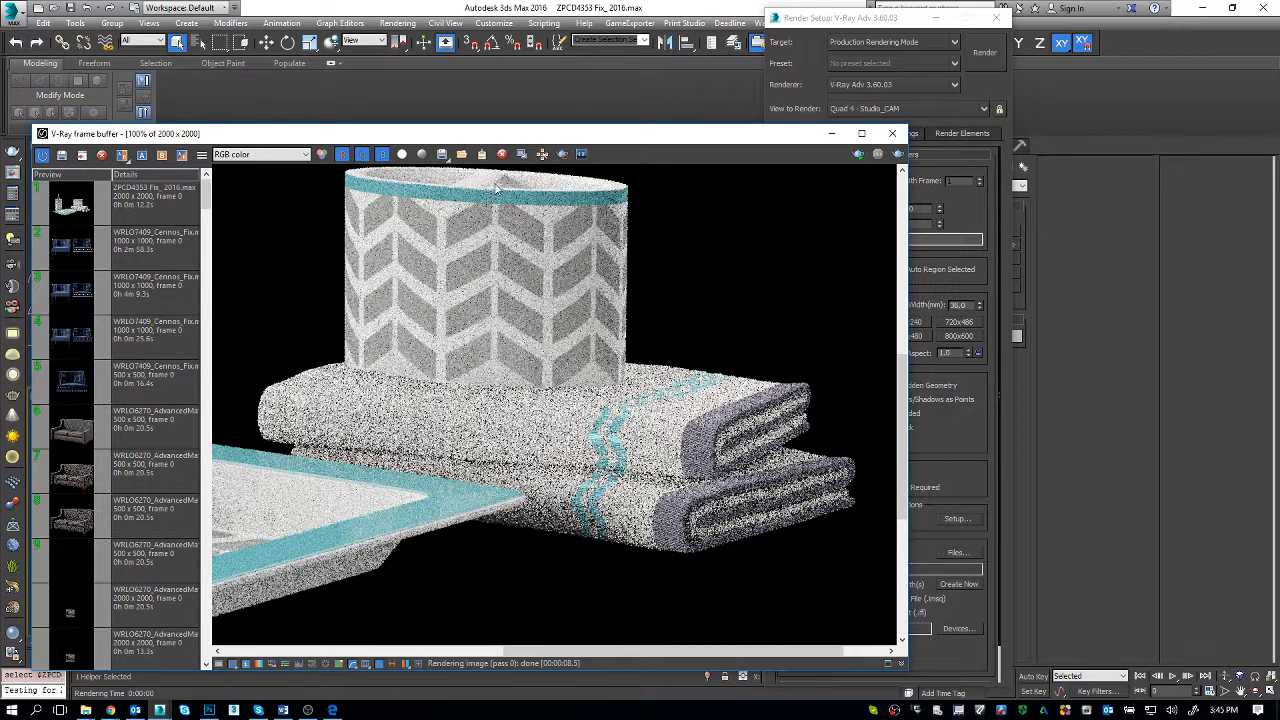
Step: Define a render region around the two folded towels and render only that area
left_click(564, 160)
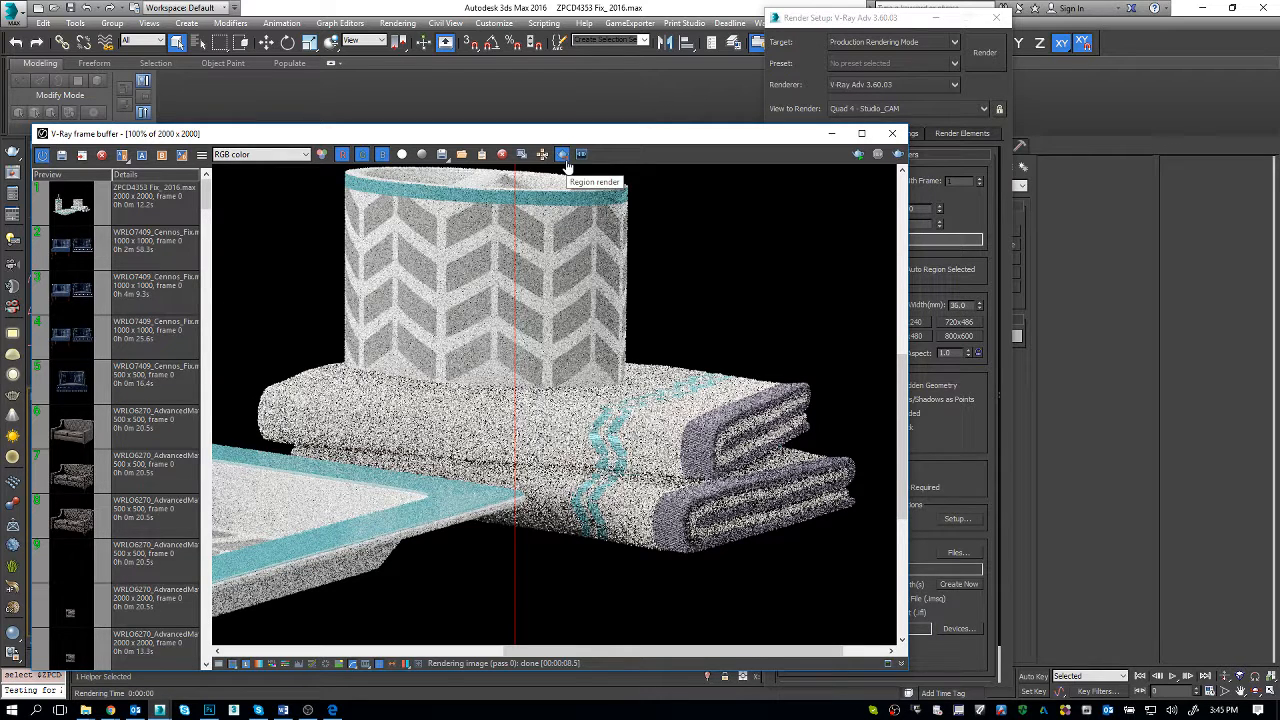
left_click_drag(868, 565, 252, 349)
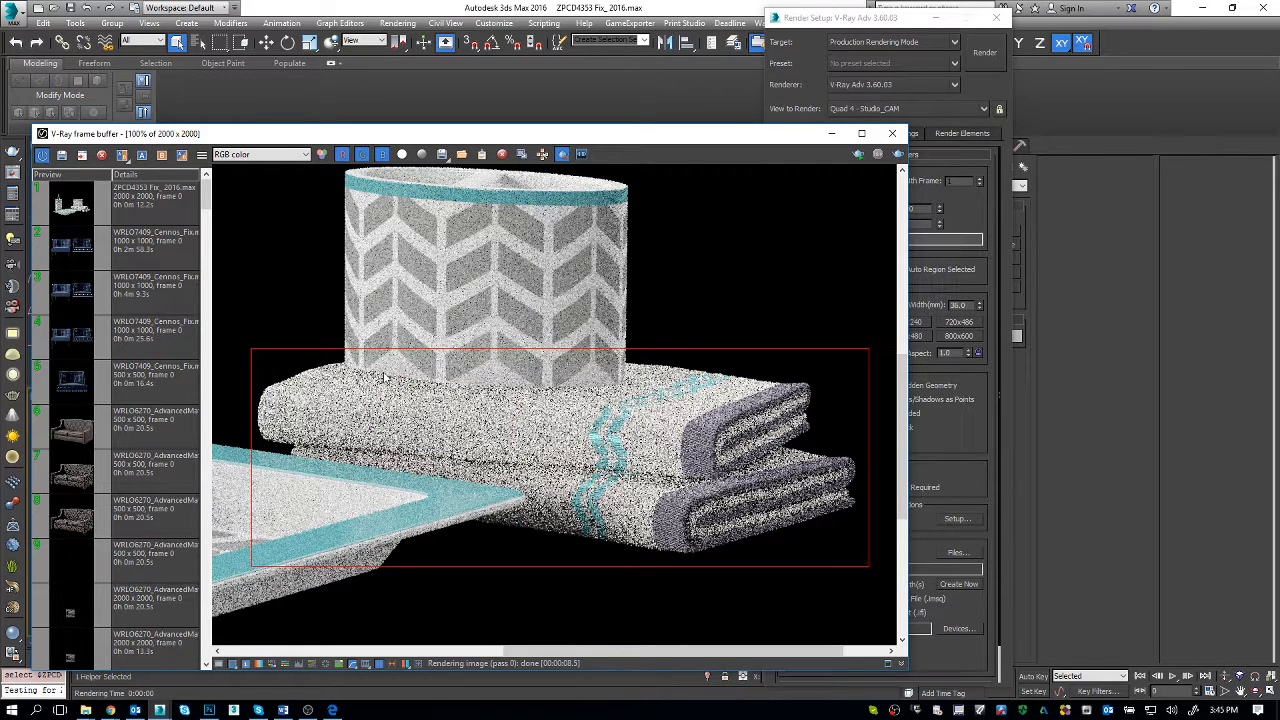
left_click(898, 154)
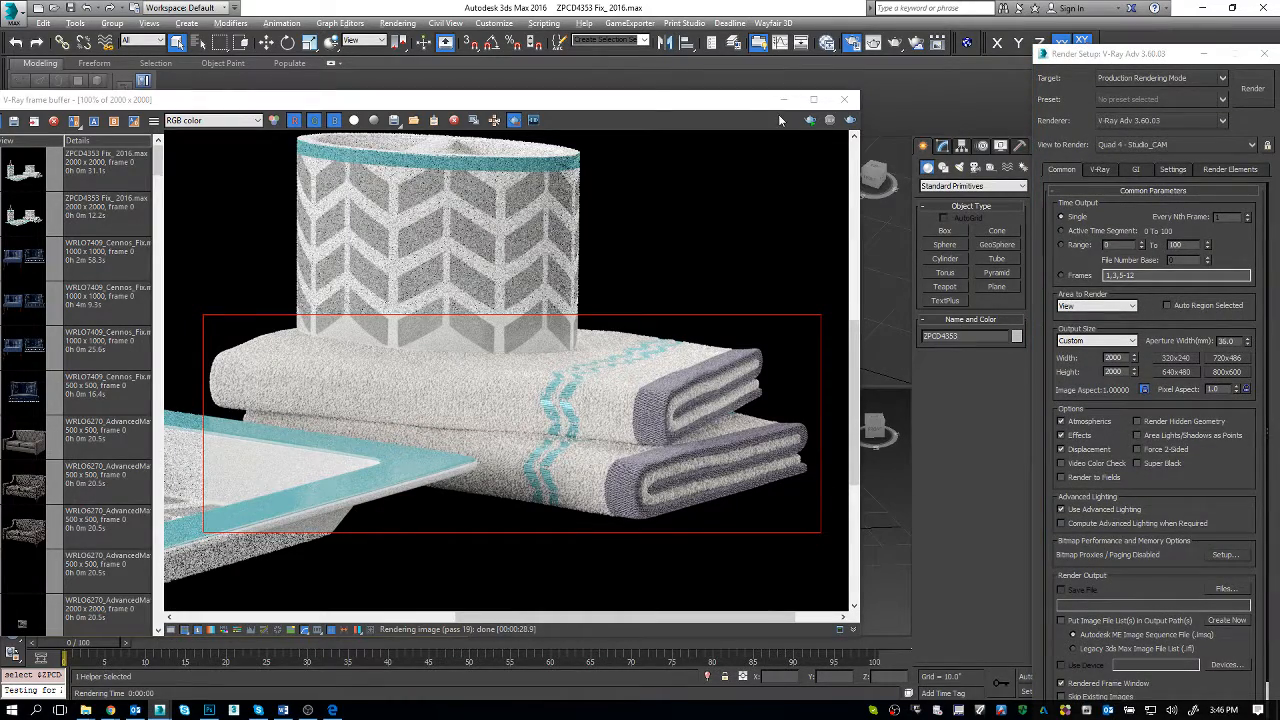
Step: Check the ZPCD4353 notes in the Word document against the rendered towels in 3ds Max
key("alt+Tab")
key("alt+Tab")
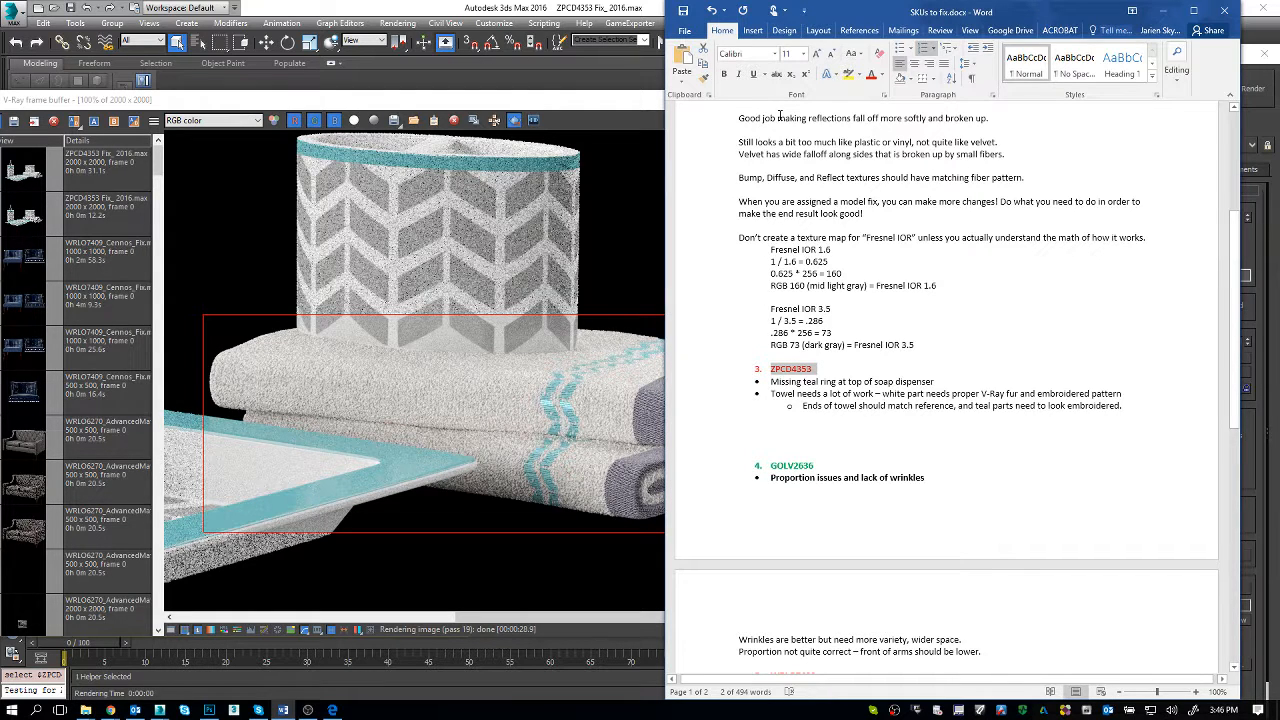
left_click(612, 347)
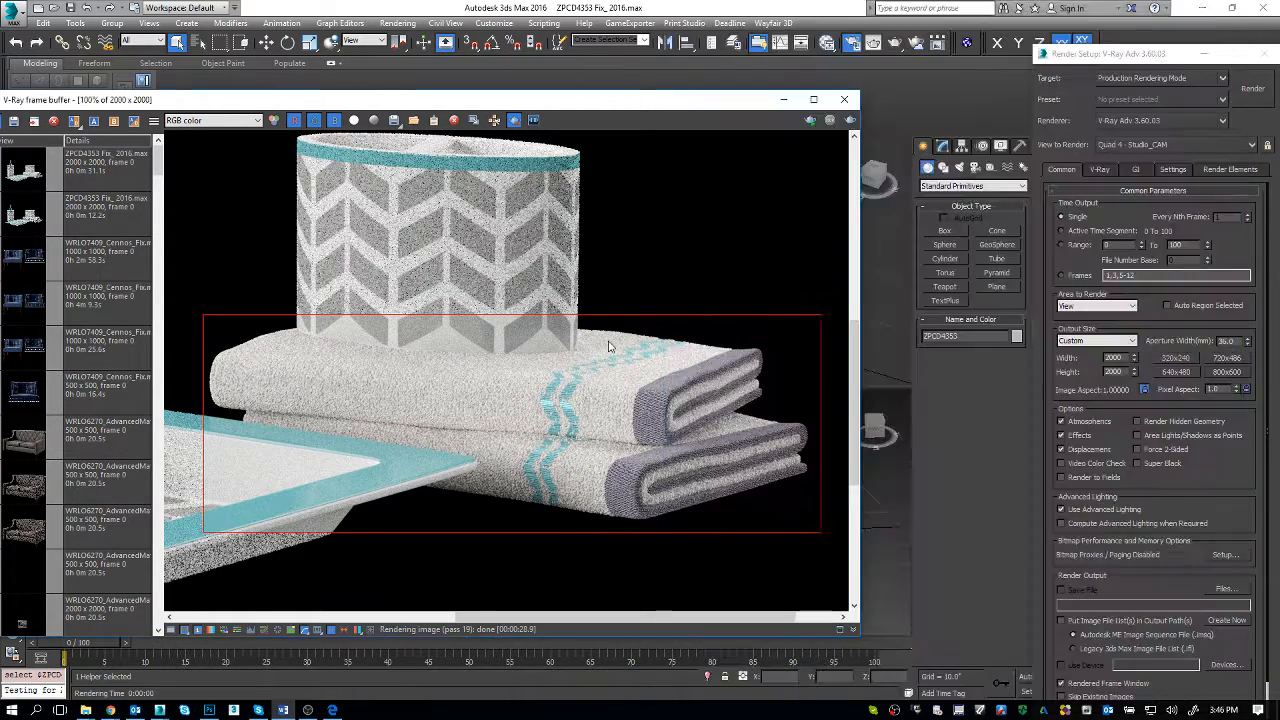
Step: Narrow the V-Ray frame buffer and maximize the Perspective viewport with nothing selected
left_click_drag(862, 337, 730, 330)
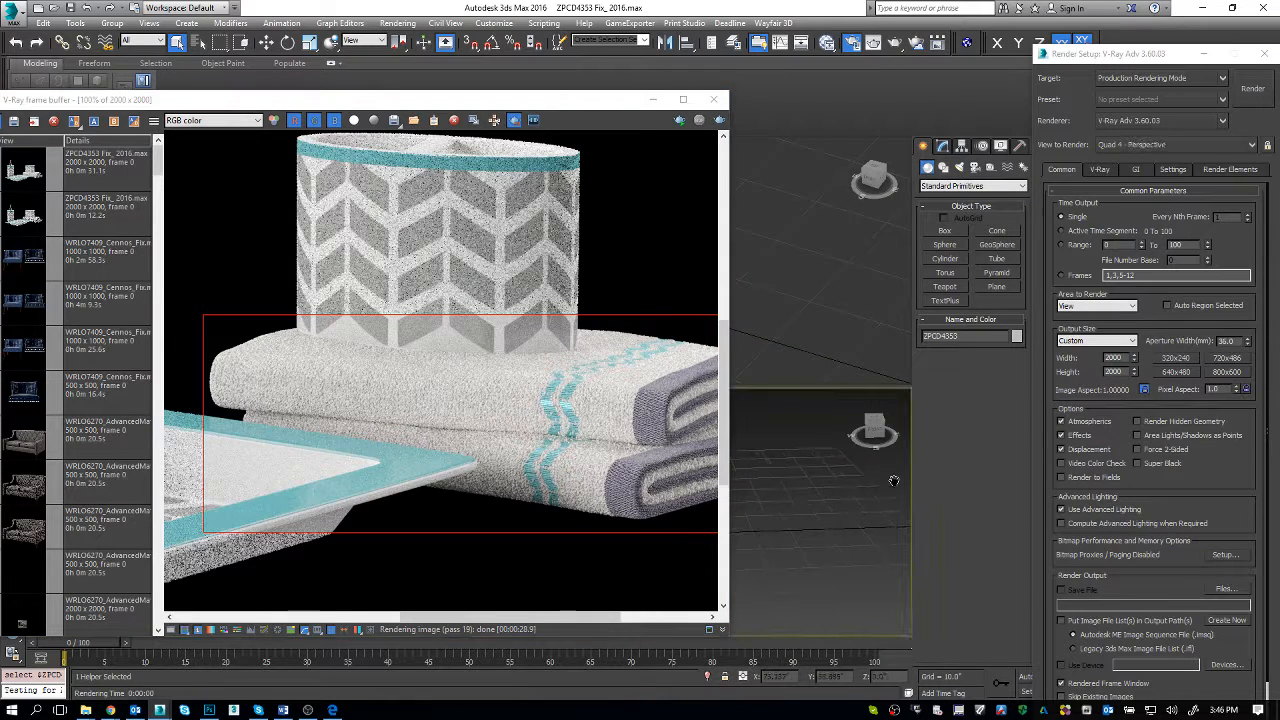
scroll(864, 467, "down", 1)
scroll(860, 468, "up", 1)
key("super+w")
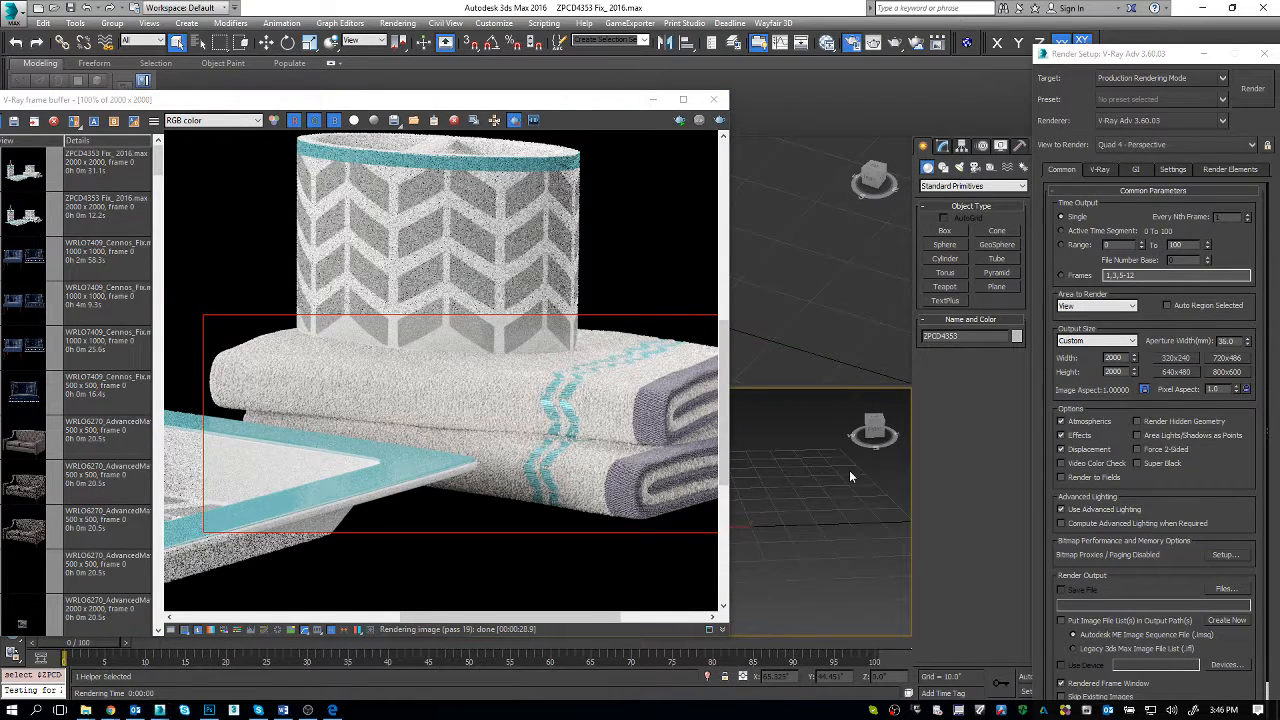
left_click(849, 470)
key("alt+w")
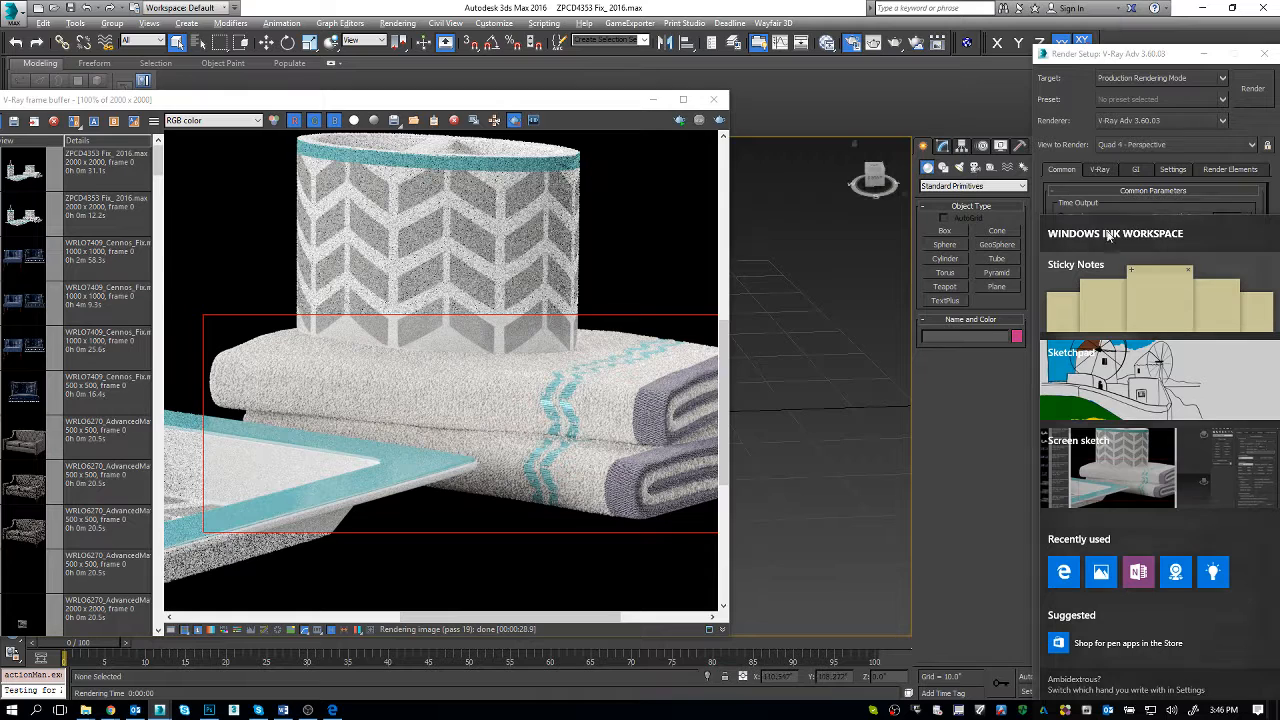
left_click(1128, 56)
left_click(1197, 230)
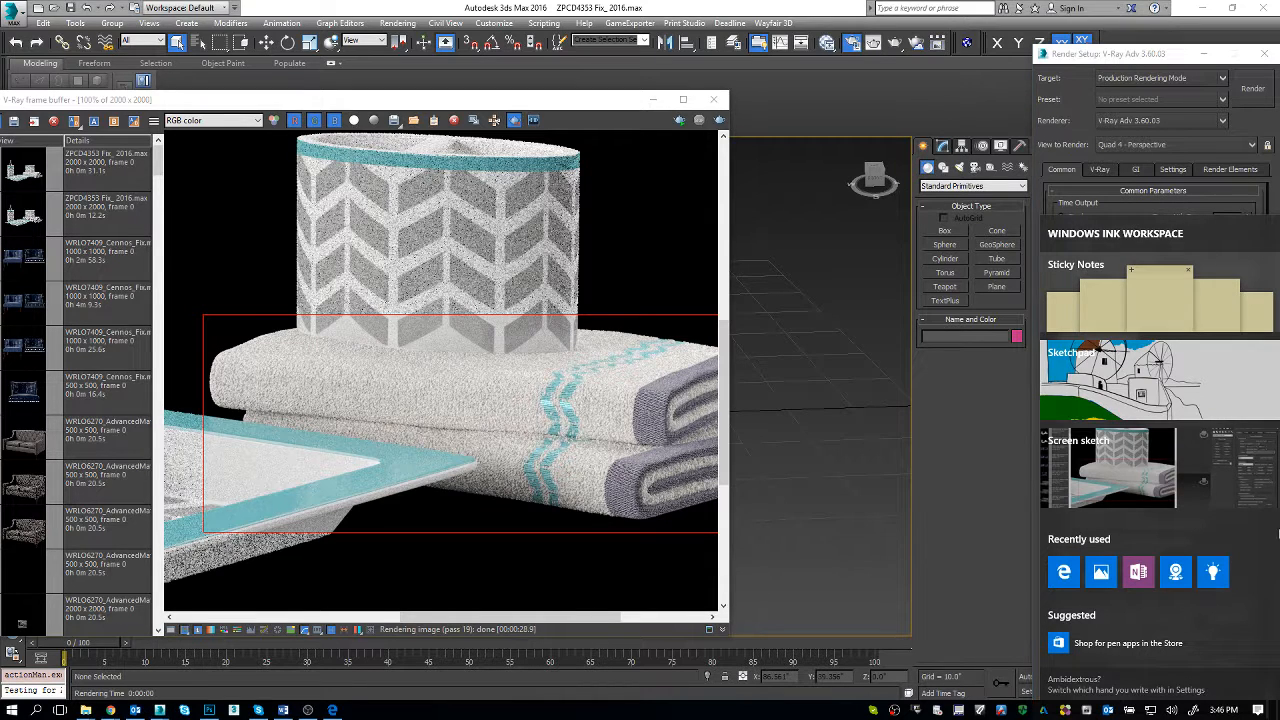
Step: Dismiss the Windows Ink Workspace and move the V-Ray frame buffer aside to uncover the Perspective viewport
left_click(970, 638)
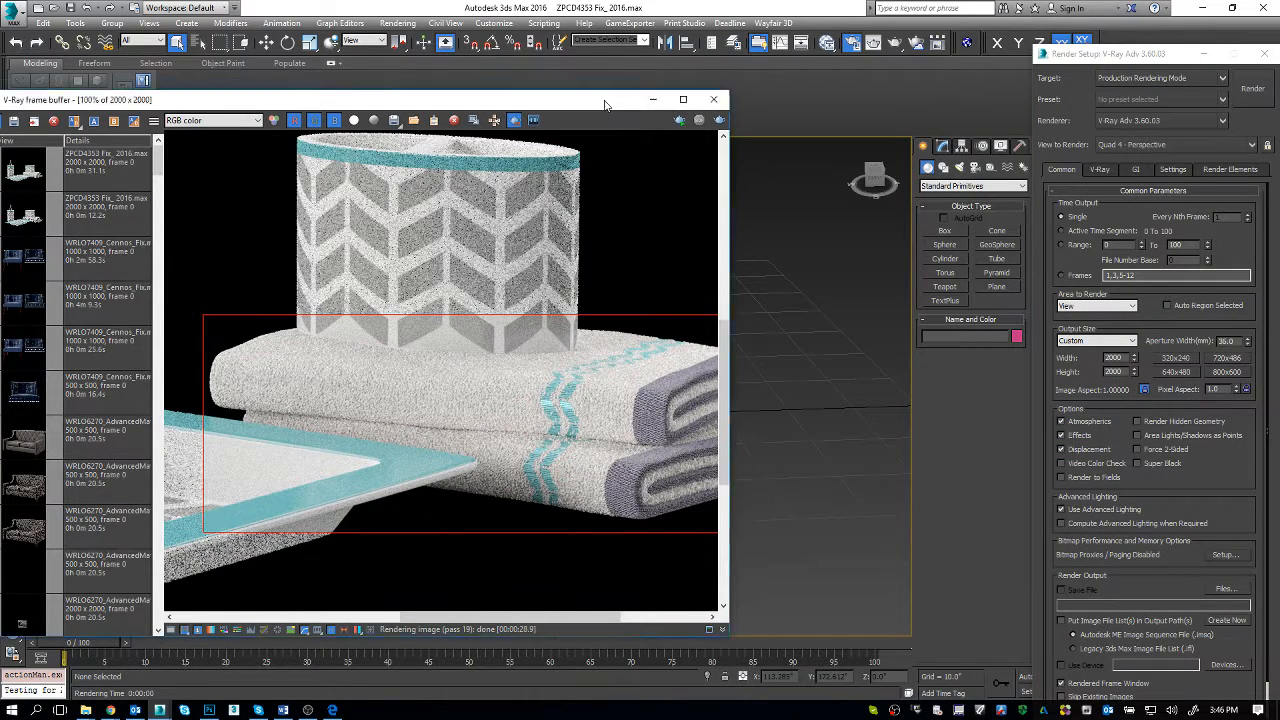
left_click_drag(602, 106, 353, 93)
middle_click_drag(795, 306, 889, 307)
Step: Select the upper folded towel group under the oval container and display its modifier stack
left_click(552, 388)
key("z")
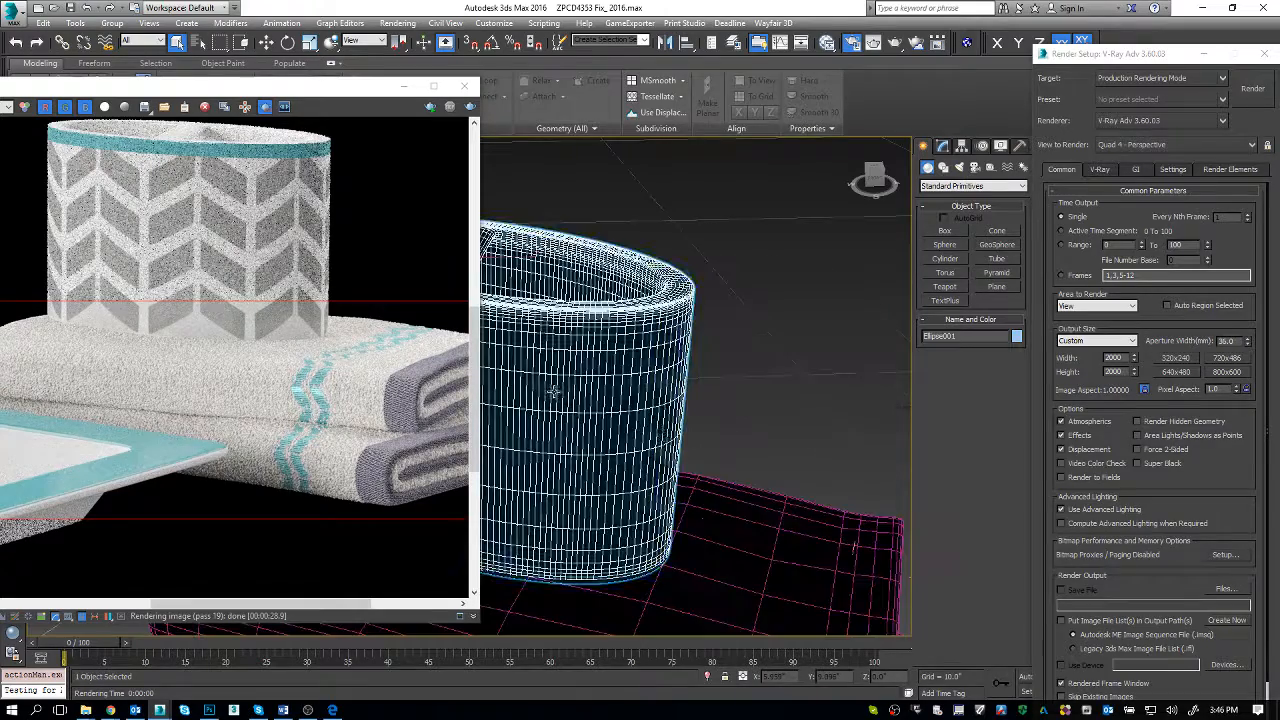
middle_click_drag(613, 428, 658, 425, "alt")
left_click(632, 426)
scroll(632, 437, "up", 6)
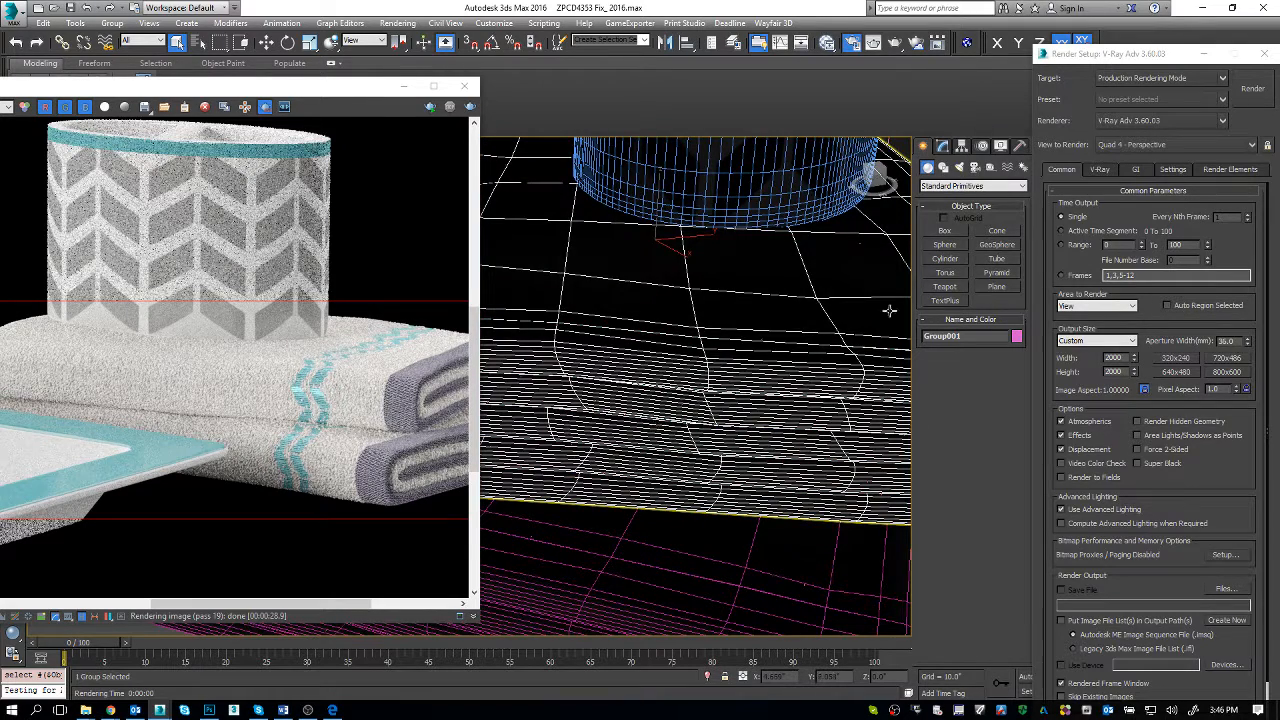
left_click(942, 147)
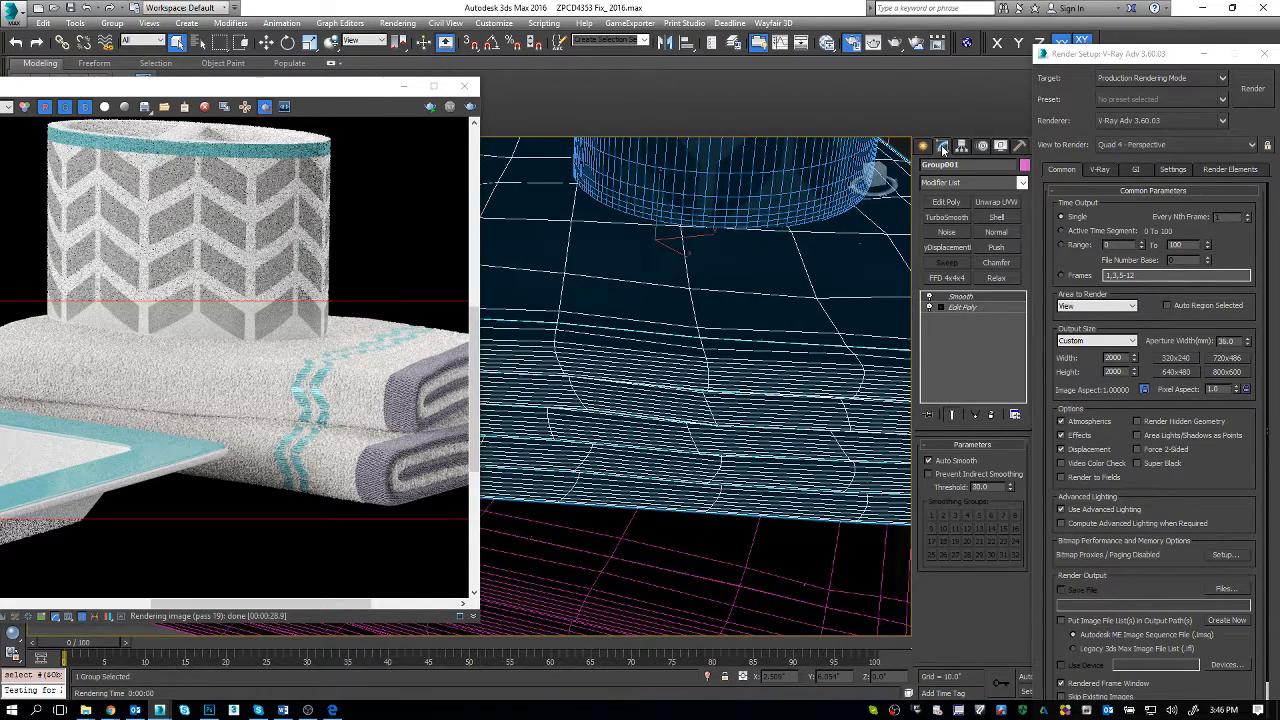
left_click(112, 23)
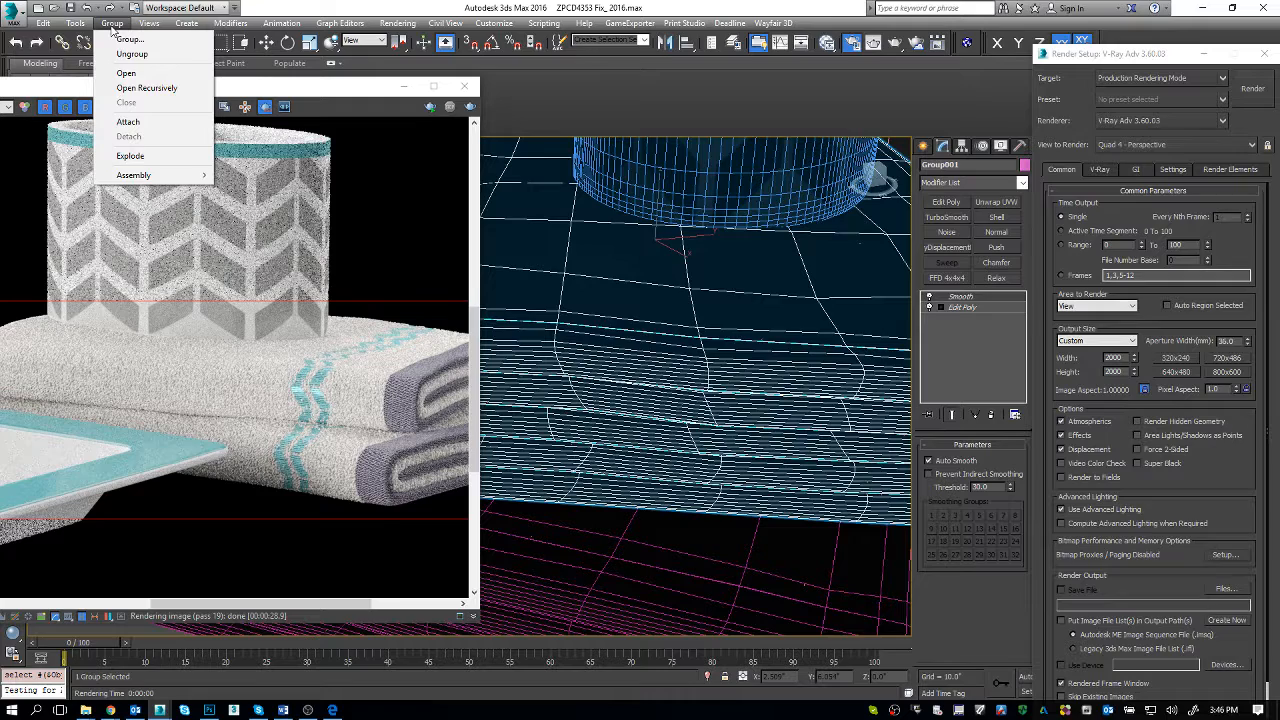
left_click(516, 7)
mouse_move(765, 390)
middle_mouse_down("alt")
mouse_move(757, 408)
mouse_move(755, 386)
middle_mouse_up("alt")
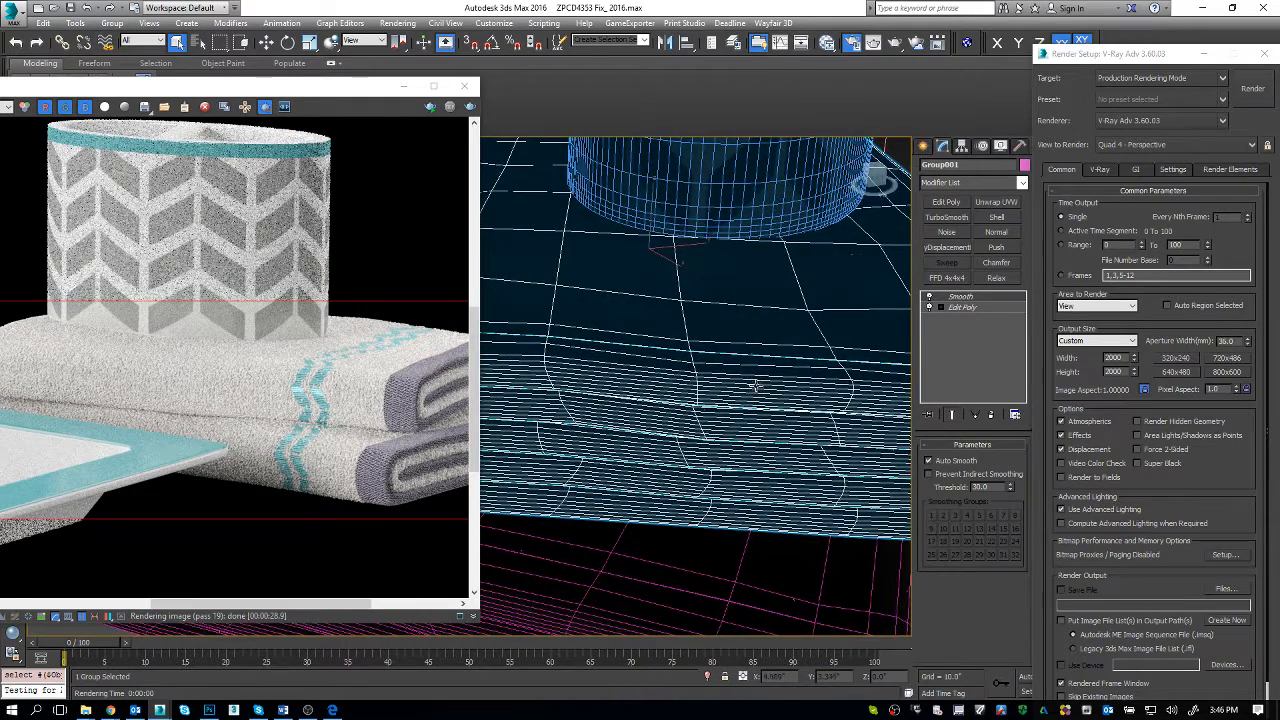
Step: Create a new view named towel in the Slate Material Editor
key("m")
middle_click_drag(593, 235, 323, 140)
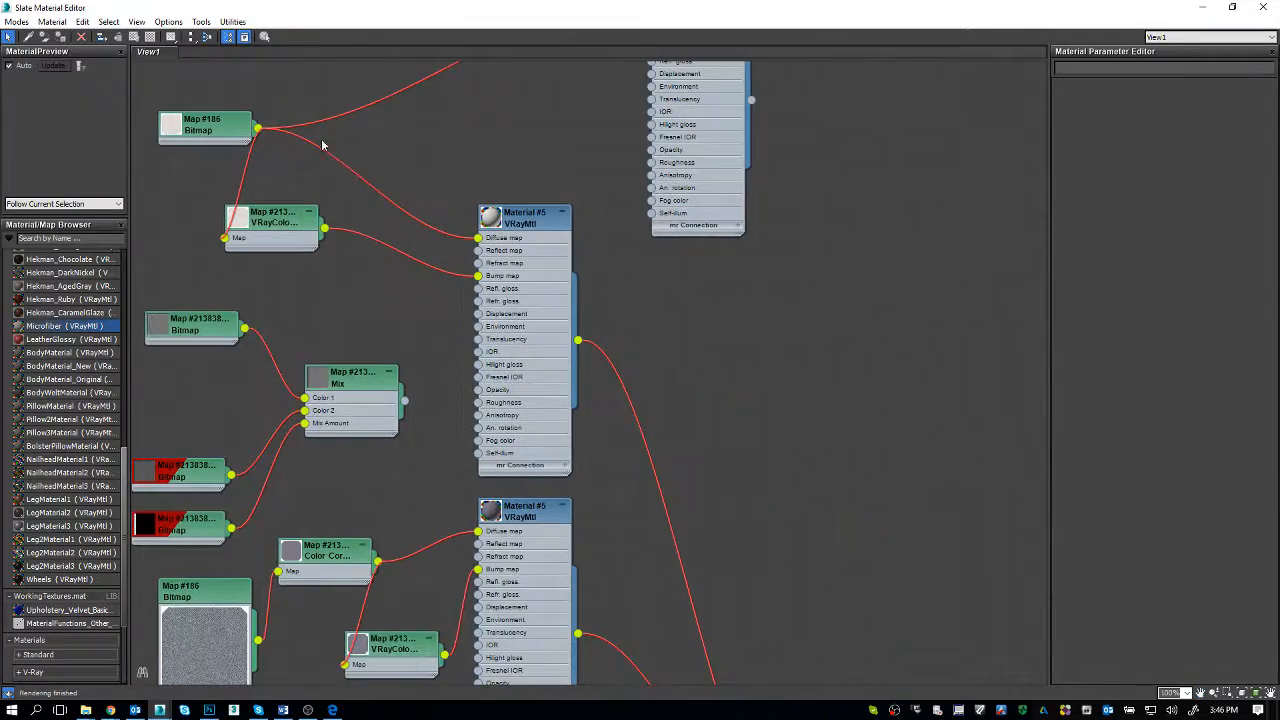
right_click(274, 56)
left_click(300, 57)
type("t")
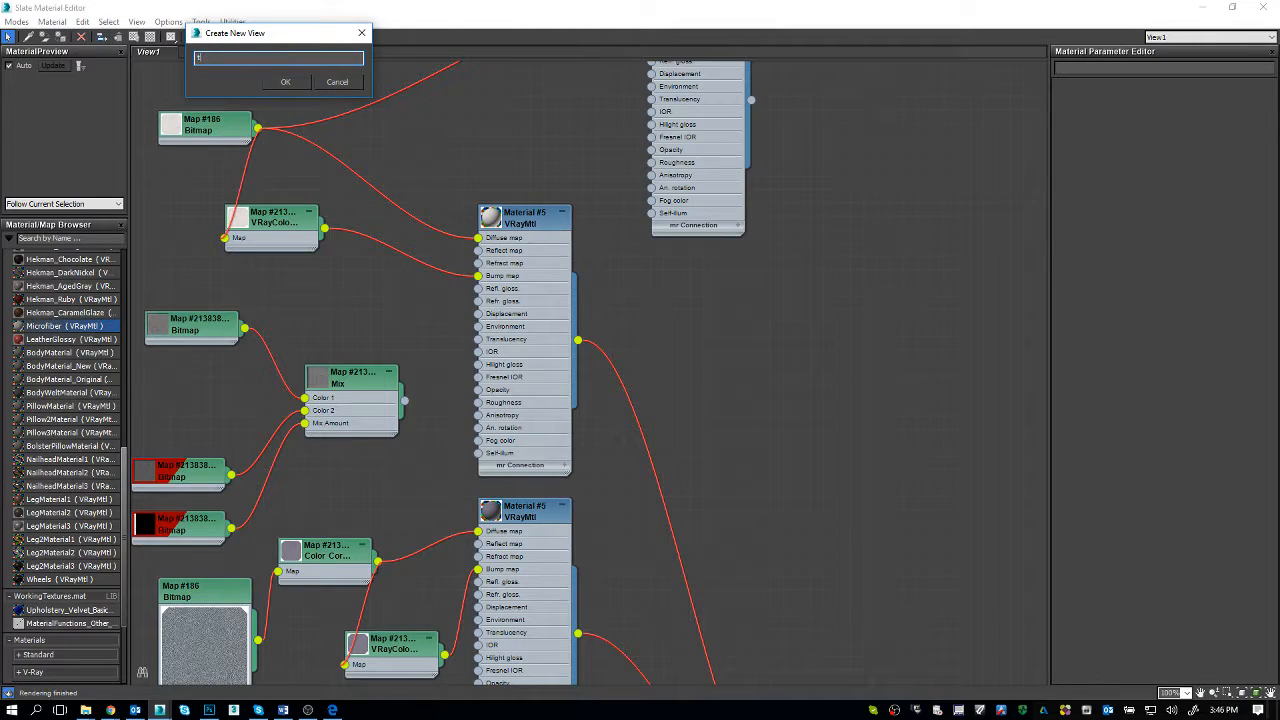
type("owel")
key("Return")
Step: Pick the material from the upper towel in the viewport to load it into the towel view, and enlarge the material editor
left_click_drag(480, 8, 401, 75)
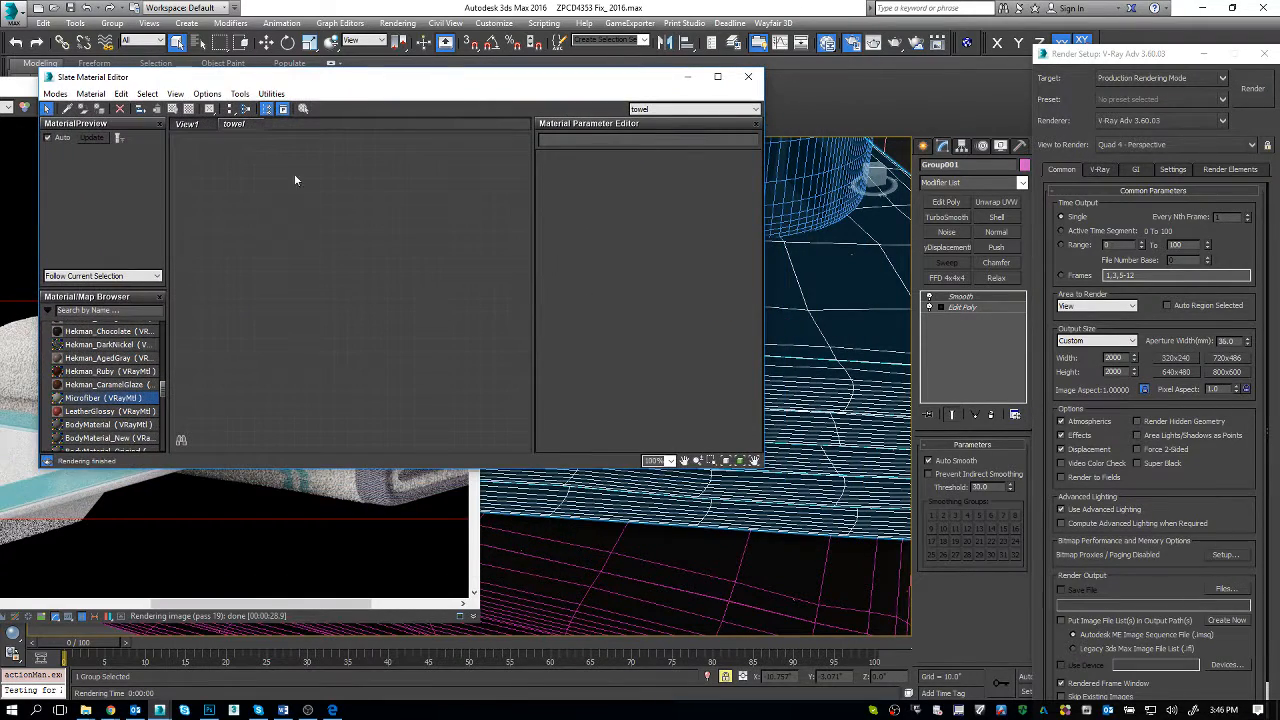
left_click(66, 108)
left_click(784, 312)
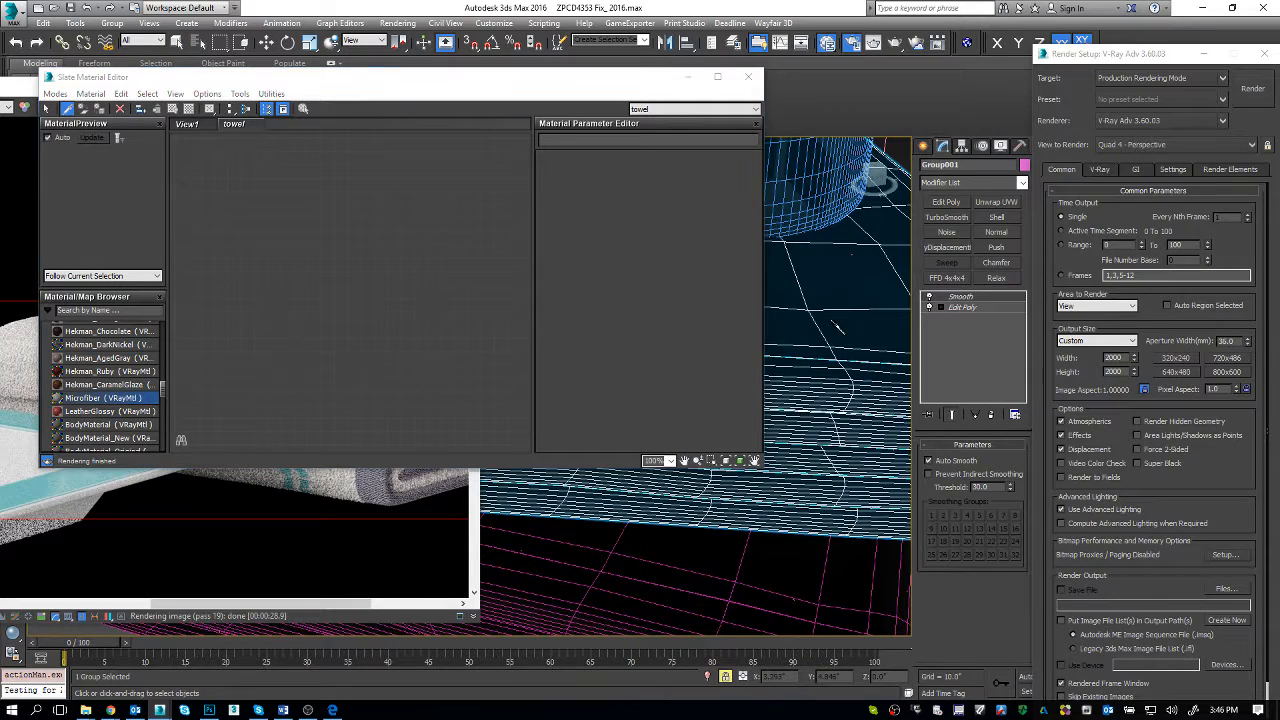
left_click(717, 76)
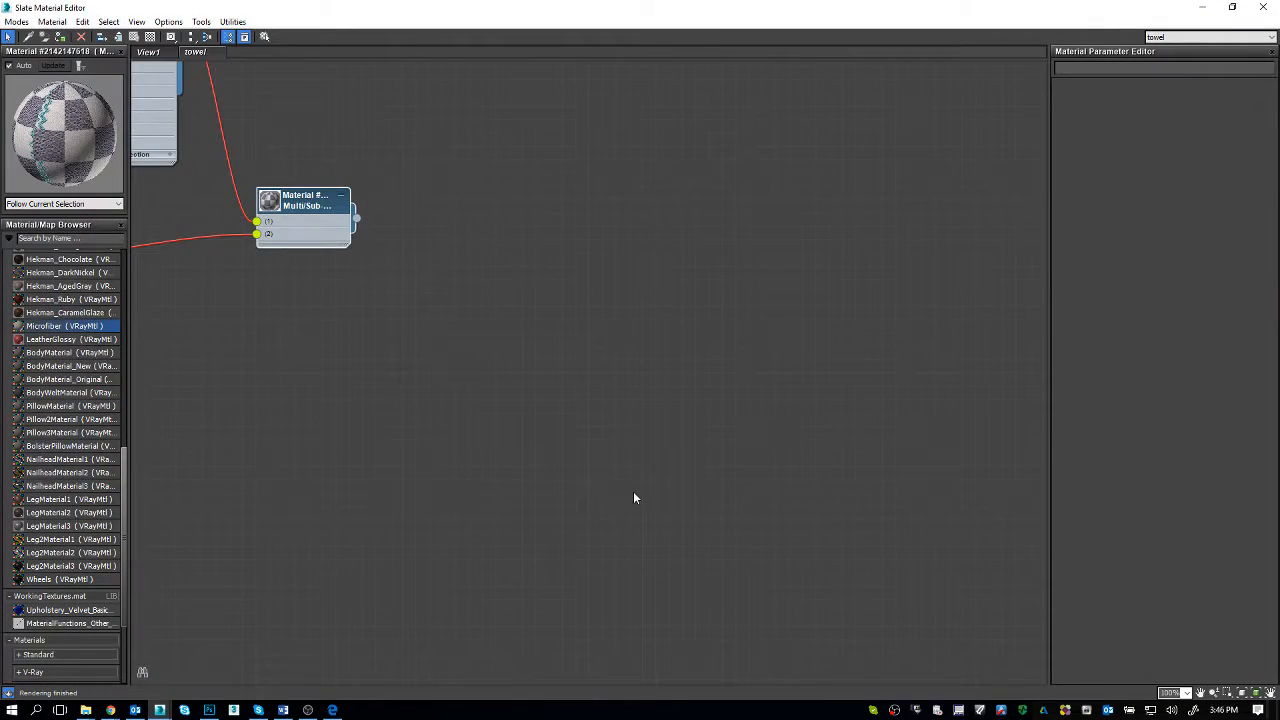
Step: Examine the towel's Multi/Sub-Object material network, including its VRayBlend material, coat materials and blend masks
middle_click_drag(668, 488, 672, 488)
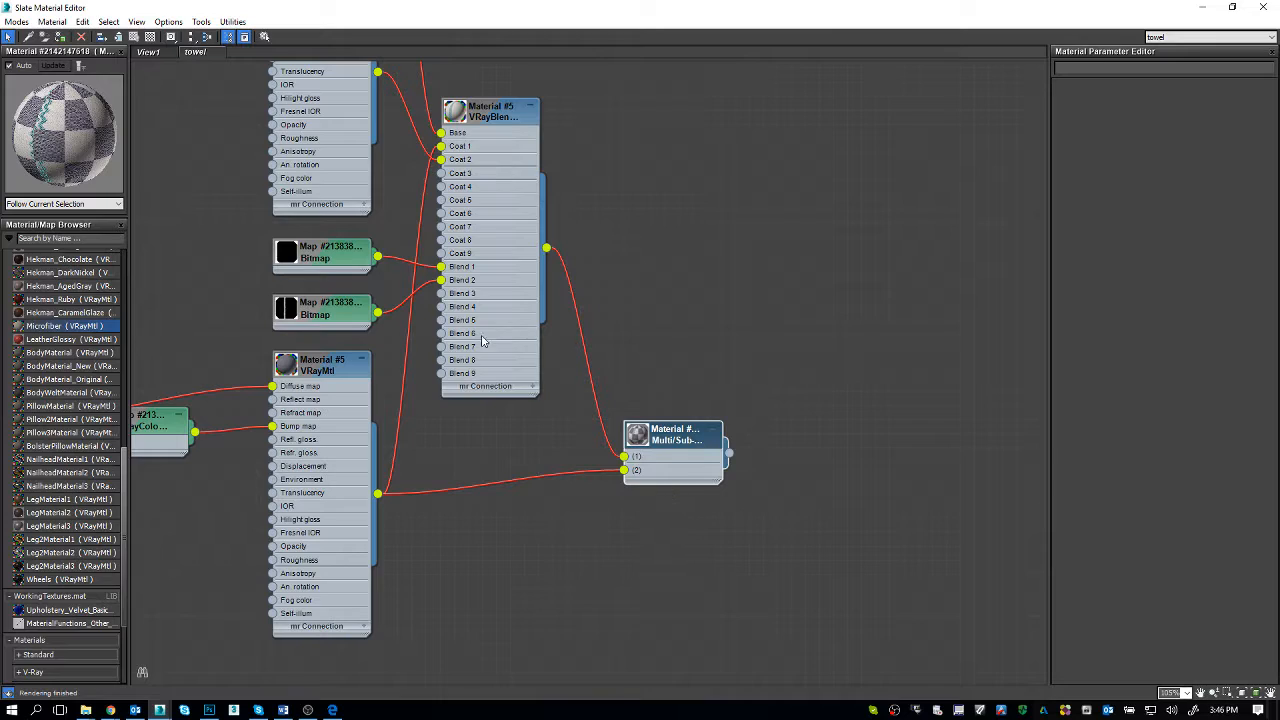
middle_click_drag(451, 313, 787, 504)
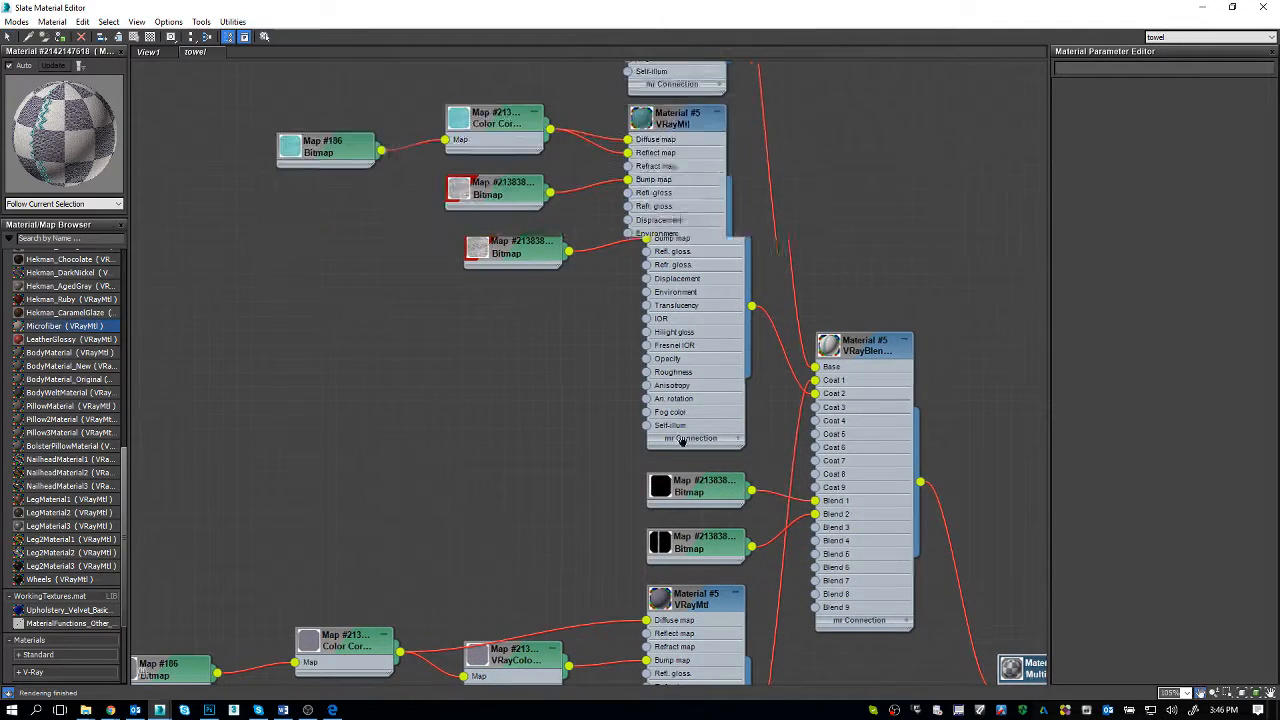
middle_click_drag(733, 584, 656, 618)
scroll(566, 337, "down", 3)
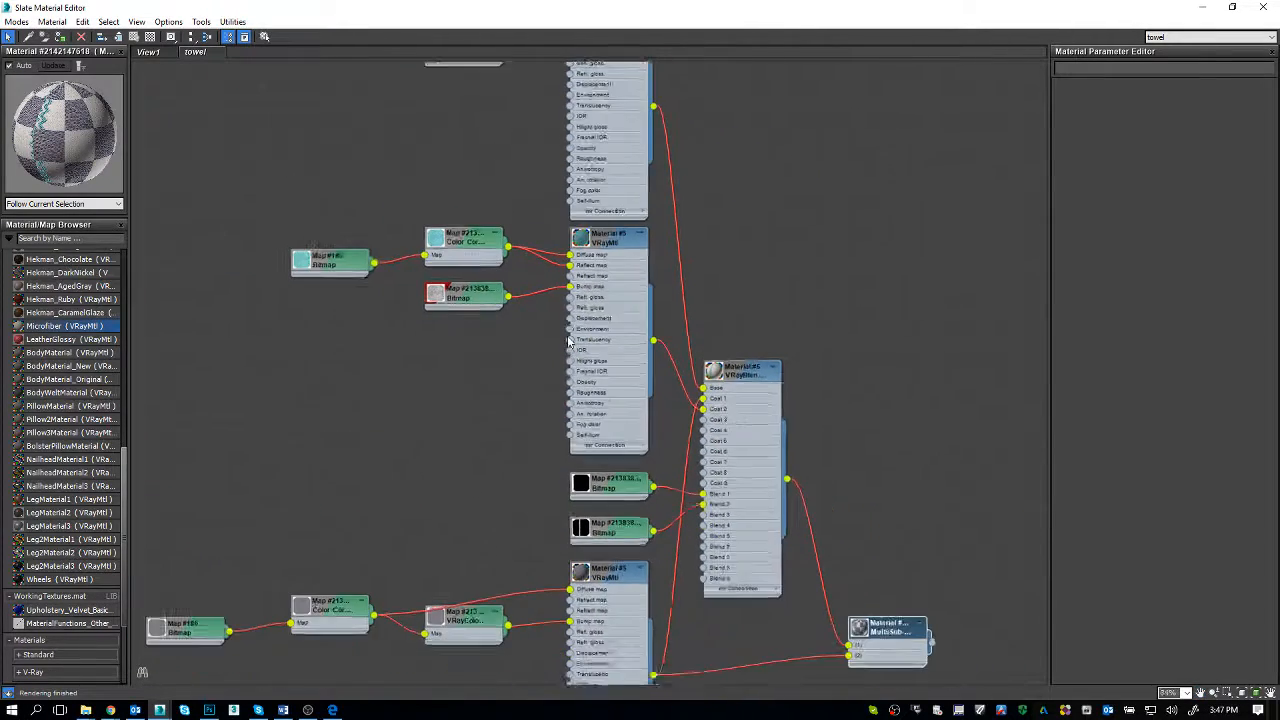
middle_click_drag(552, 267, 519, 268)
scroll(546, 460, "down", 2)
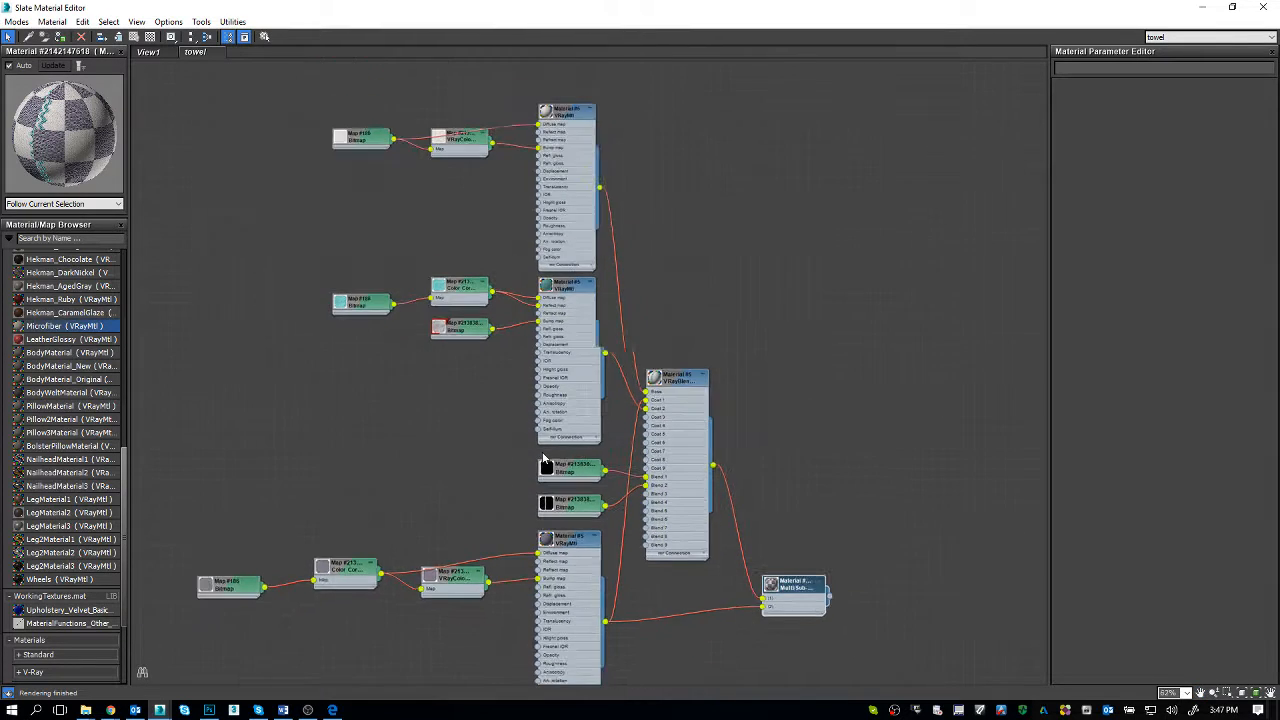
middle_click_drag(634, 524, 603, 449)
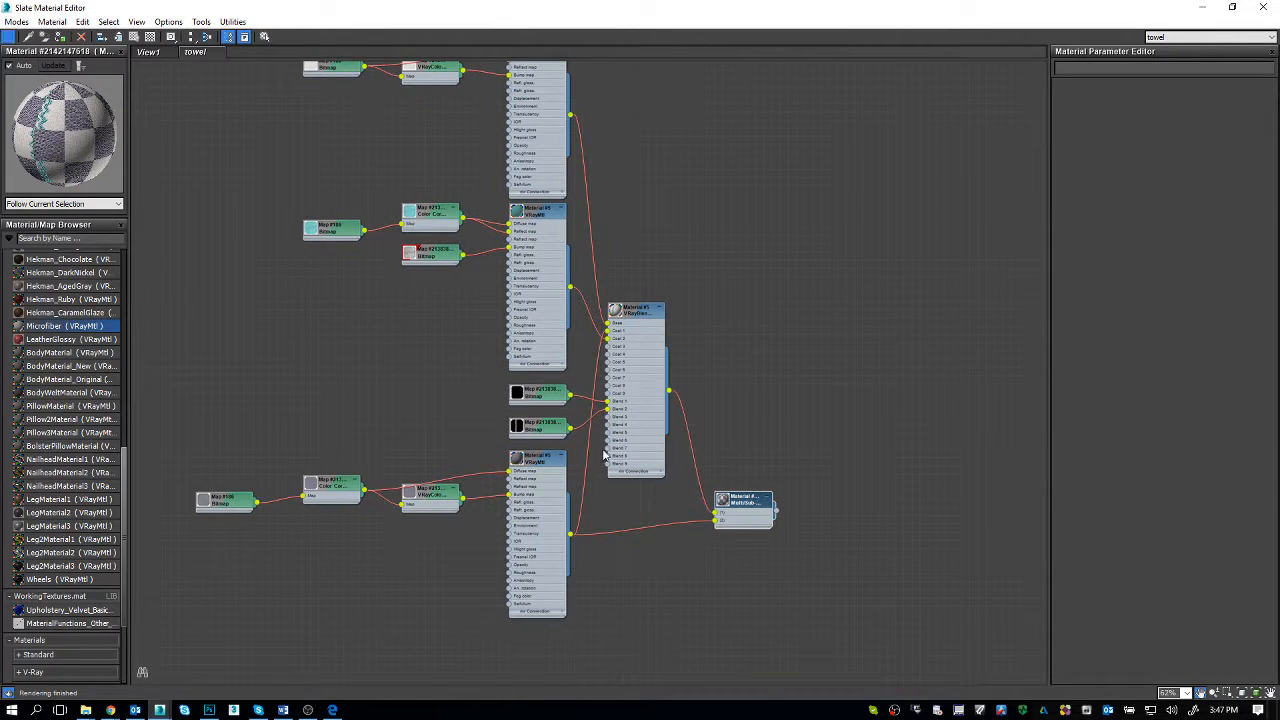
Step: Move the Slate Material Editor below the viewport and compare both towel models with the rendered towels
left_click_drag(576, 7, 569, 497)
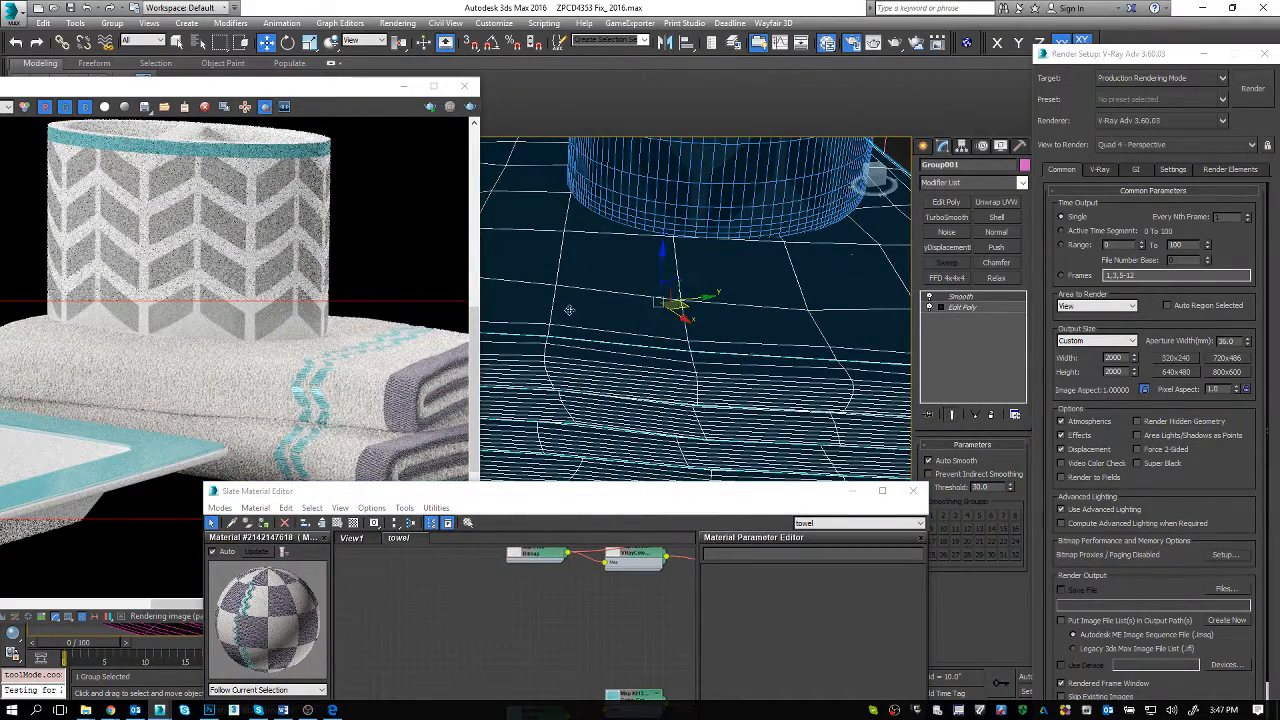
scroll(590, 388, "down", 5)
middle_click_drag(648, 377, 606, 322, "alt")
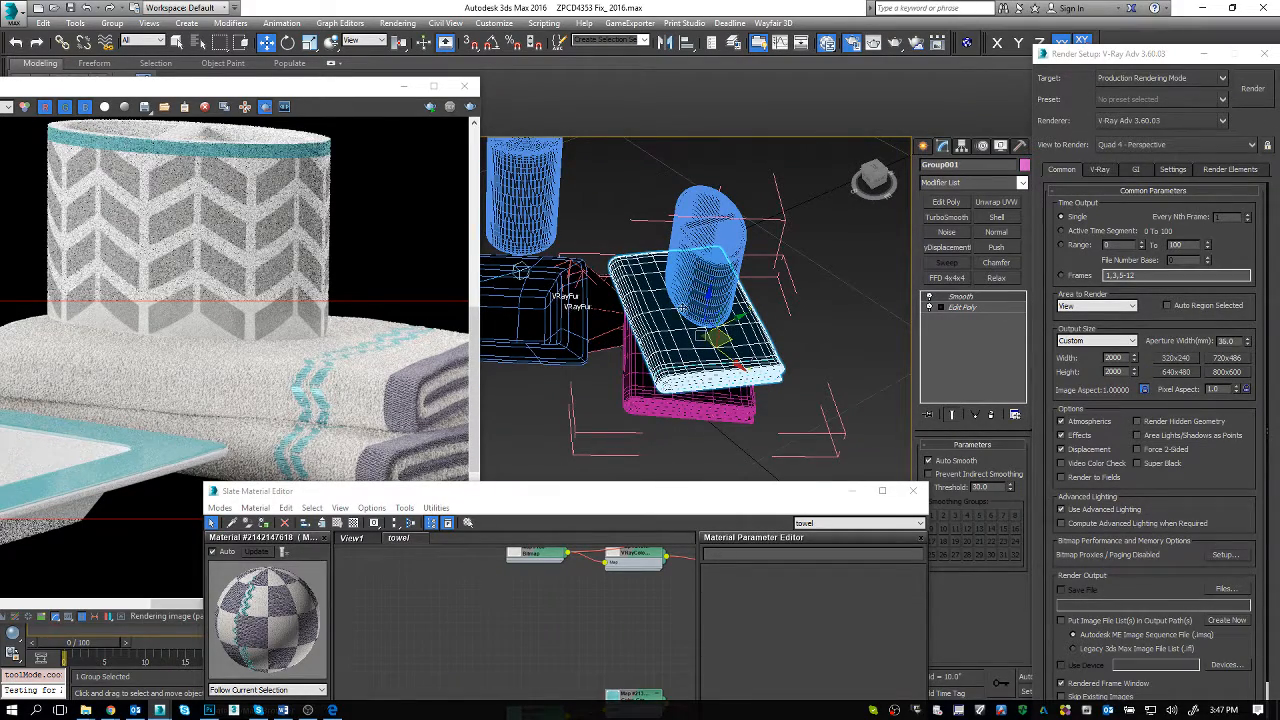
mouse_move(652, 498)
left_mouse_down()
mouse_move(469, 78)
mouse_move(443, 147)
mouse_move(670, 510)
left_mouse_up()
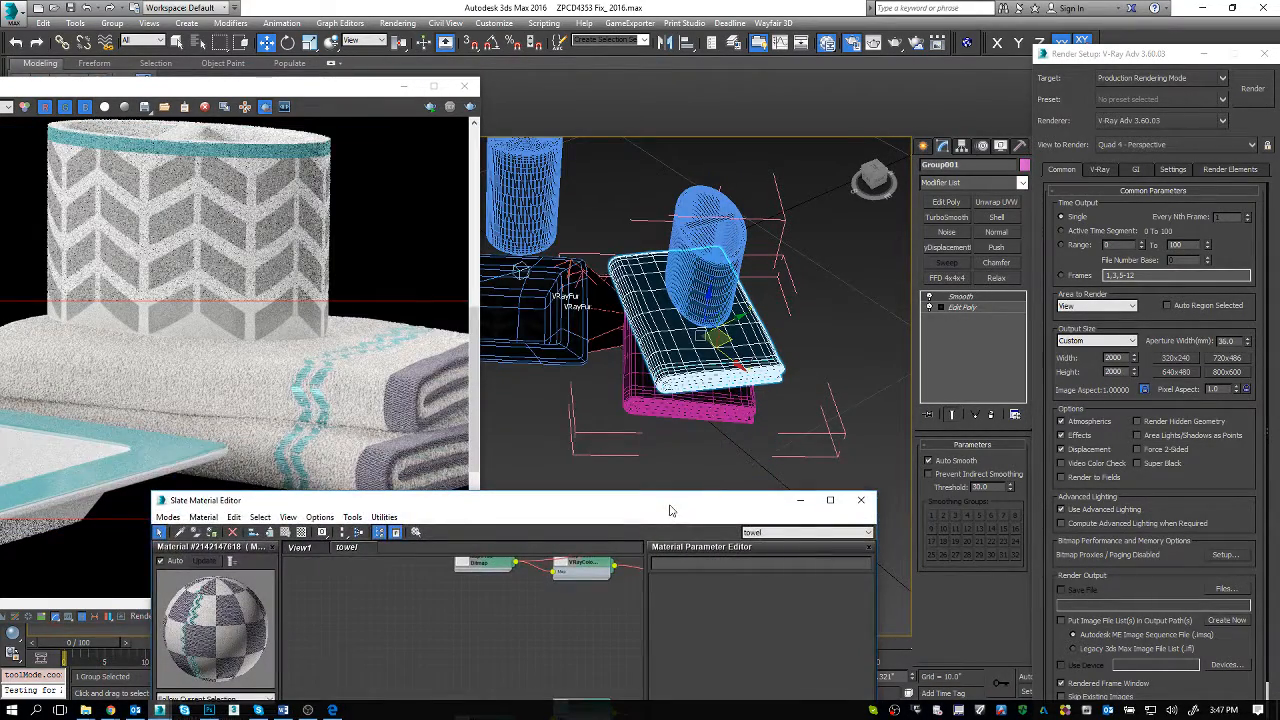
left_click(272, 422)
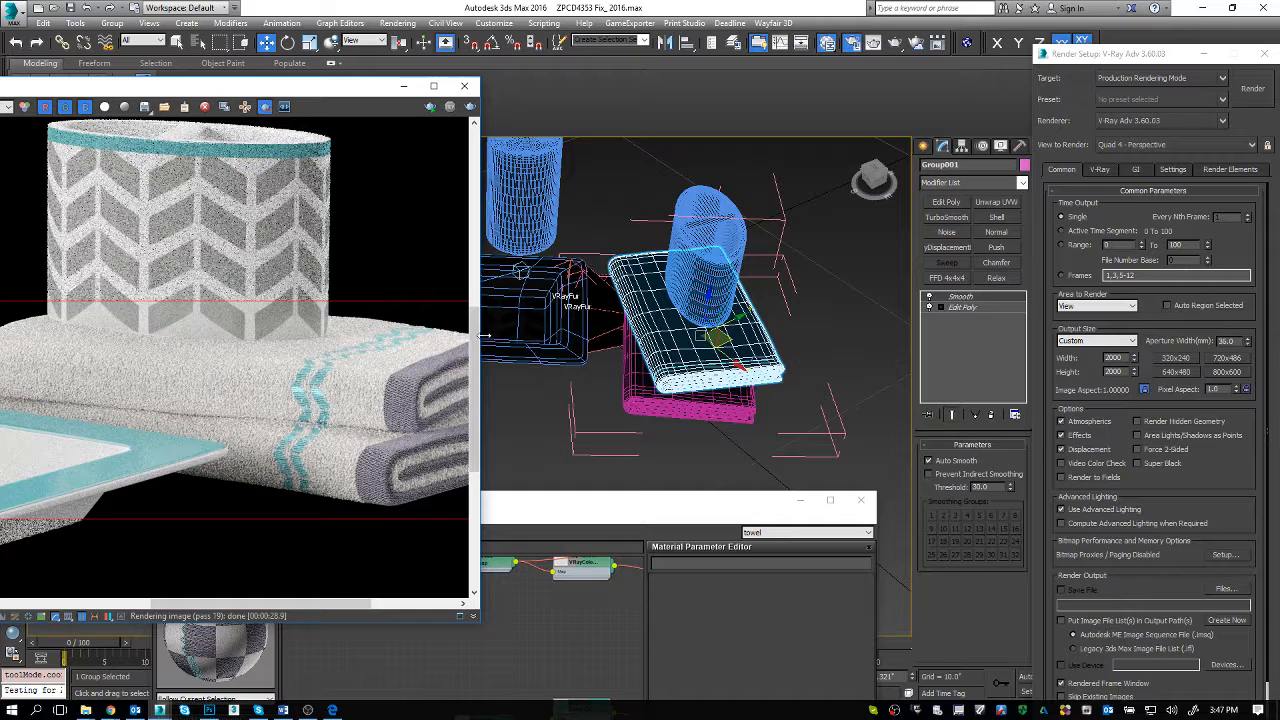
Step: Pick a VRayFur object in the viewport and, with the Layer Explorer docked, select its parent mesh polySurface2__Plane004
left_click(619, 333)
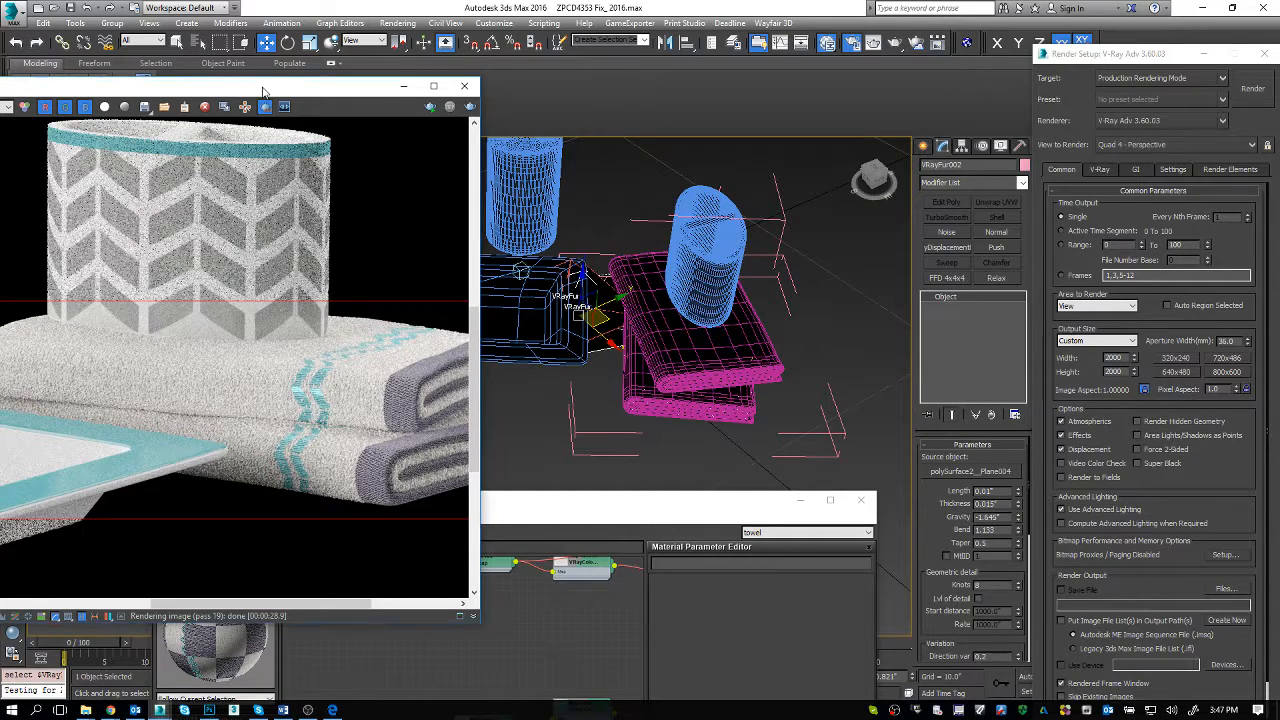
left_click_drag(265, 89, 632, 251)
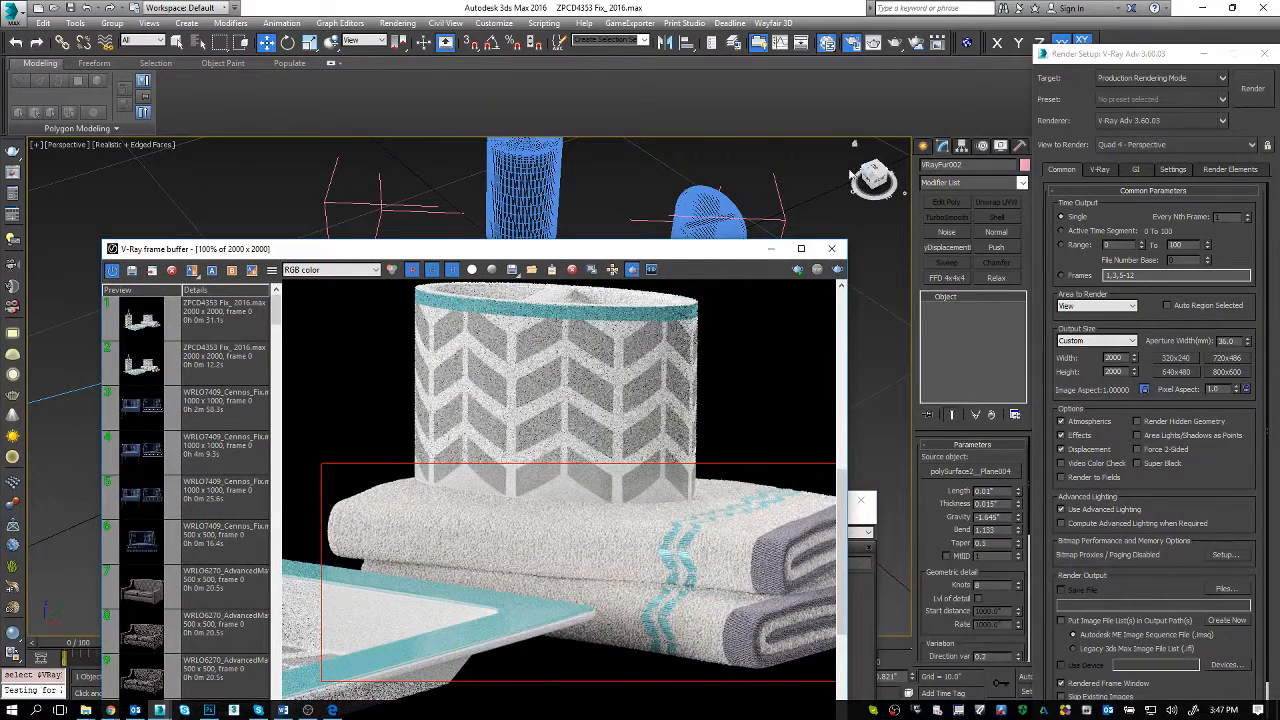
left_click(733, 42)
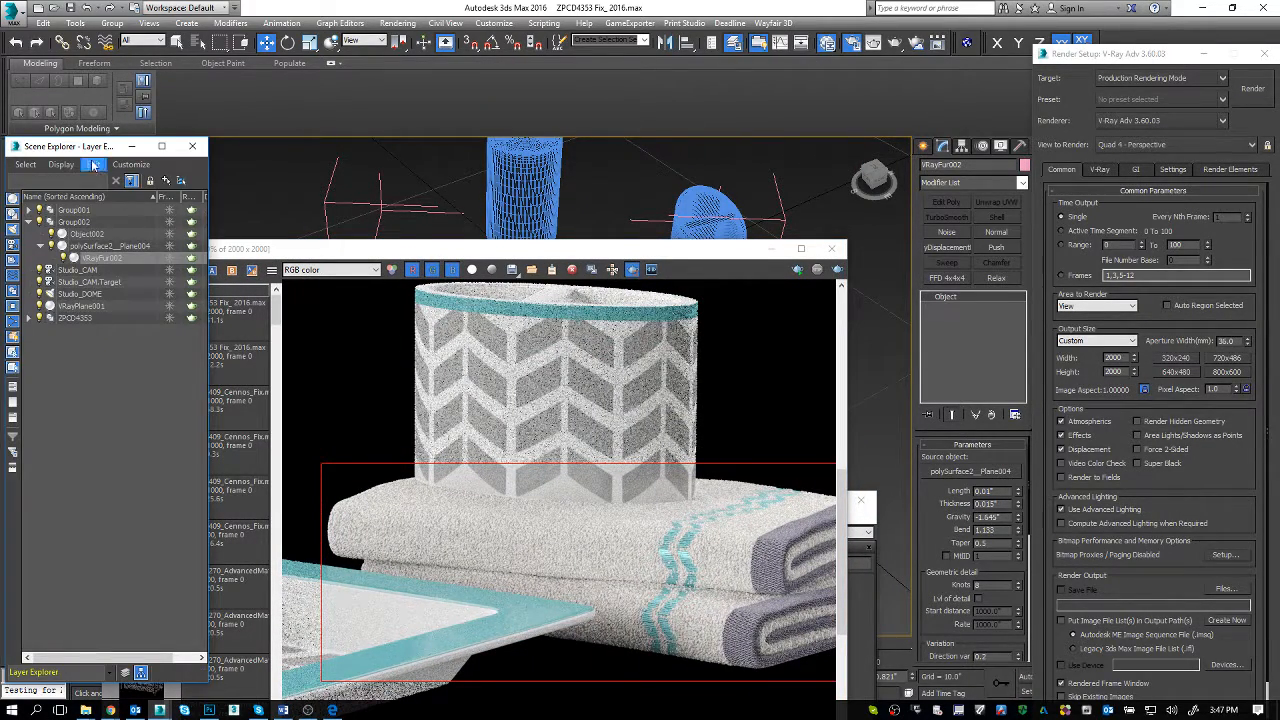
left_click_drag(83, 148, 2, 178)
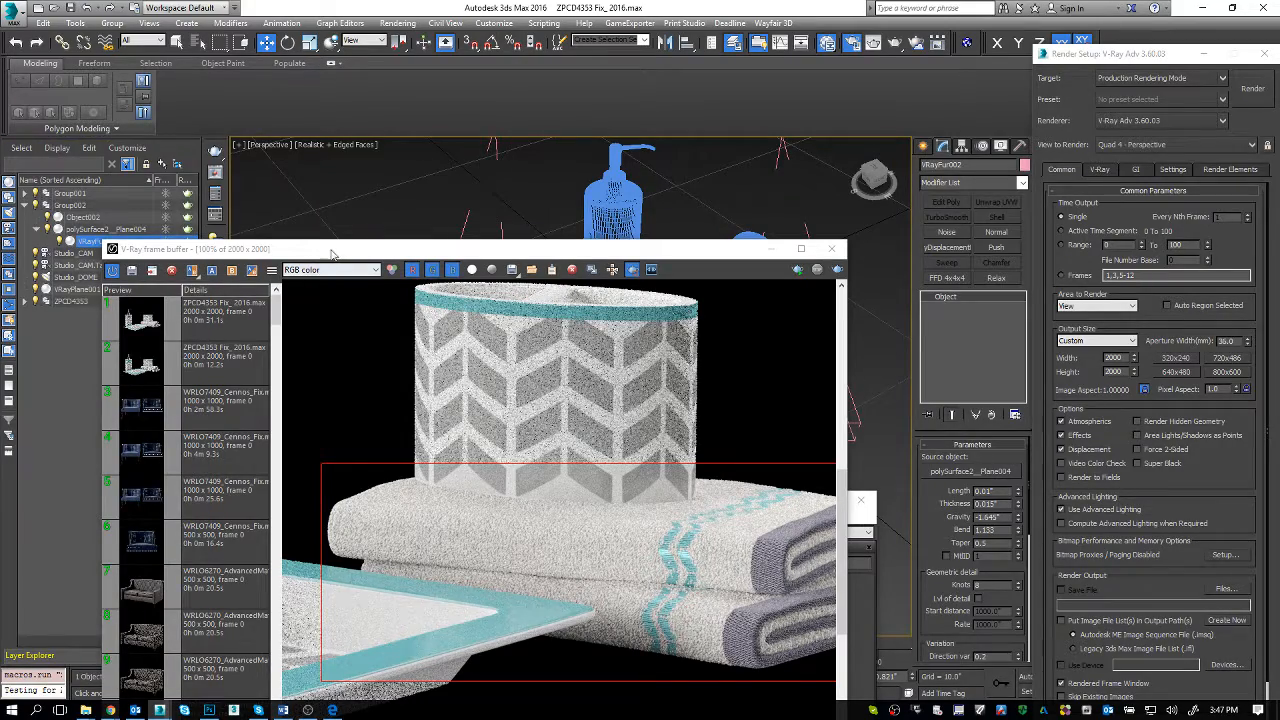
left_click_drag(332, 253, 107, 323)
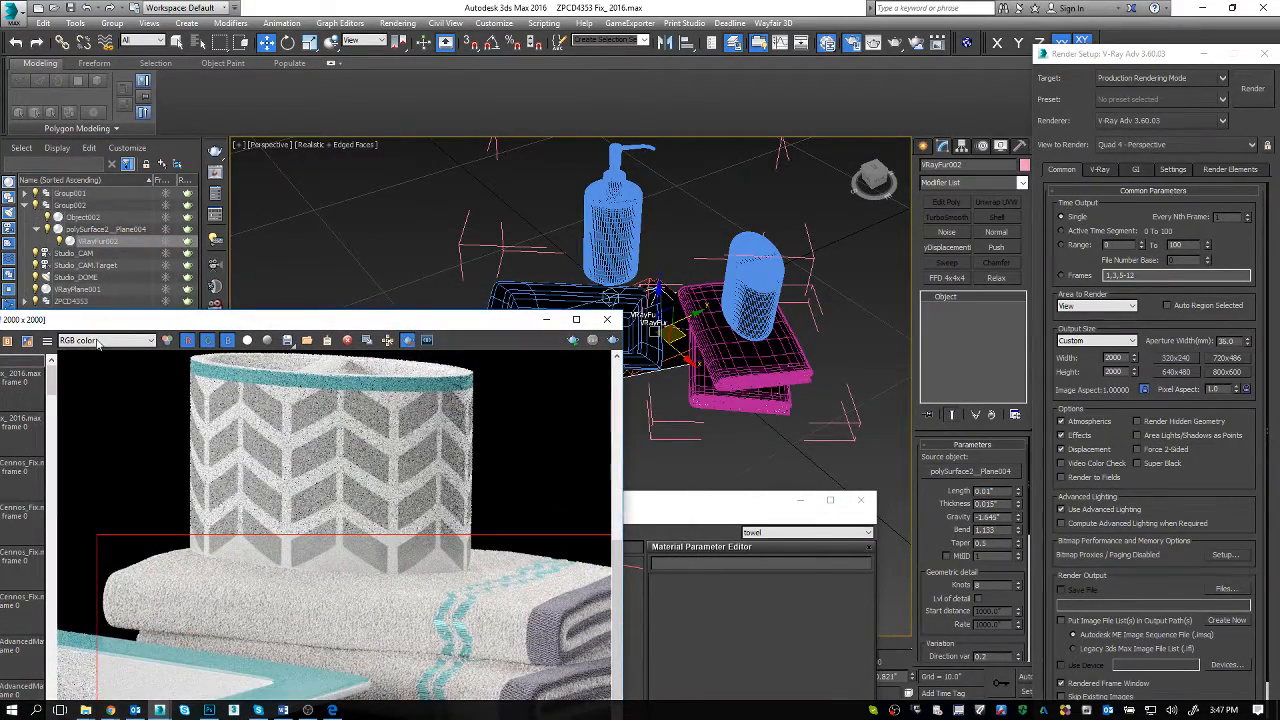
left_click(106, 230)
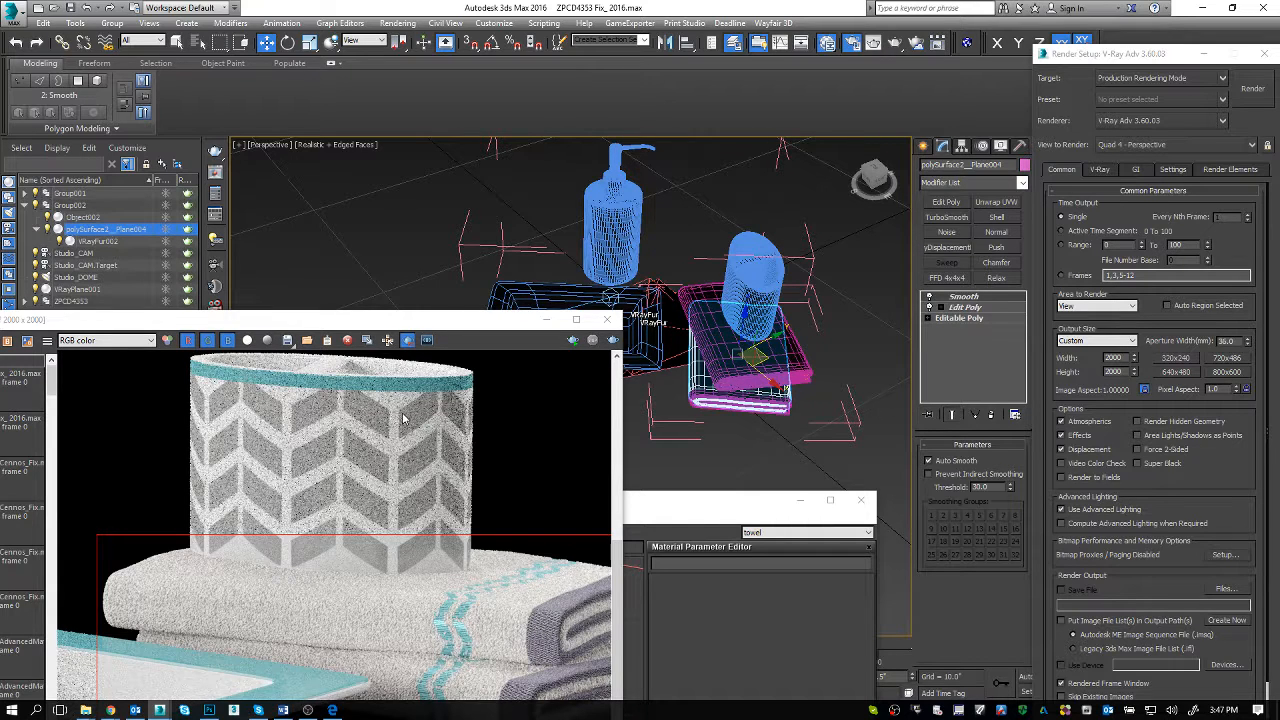
Step: Select VRayFur001 inside the upper towel's Group001 and minimize Render Setup to expose the fur's map settings
left_click(712, 356)
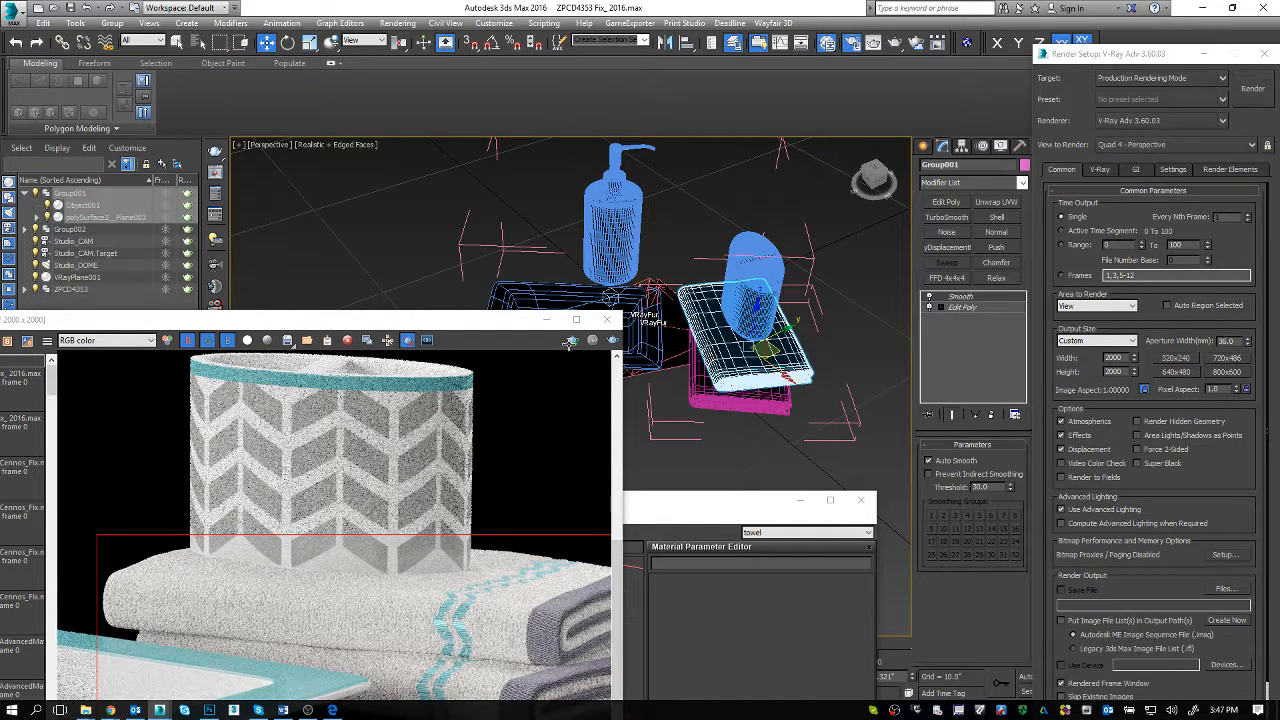
left_click(38, 217)
left_click(121, 231)
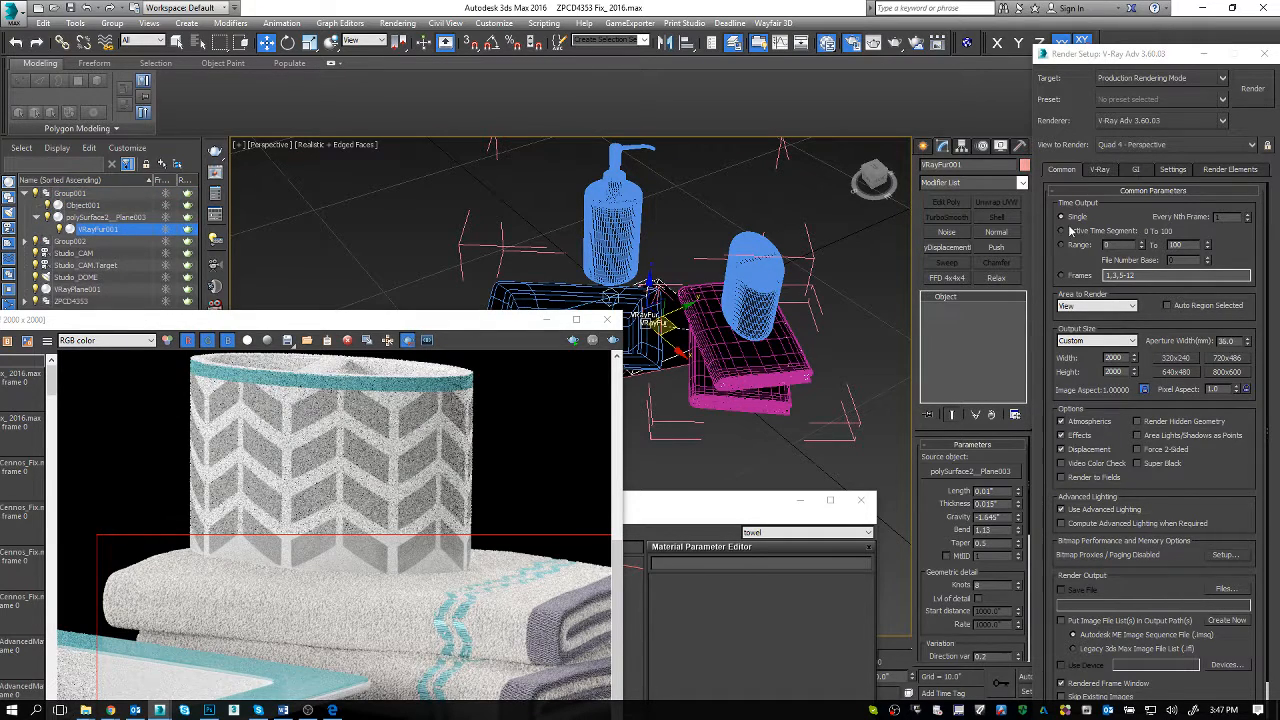
left_click_drag(1122, 60, 743, 17)
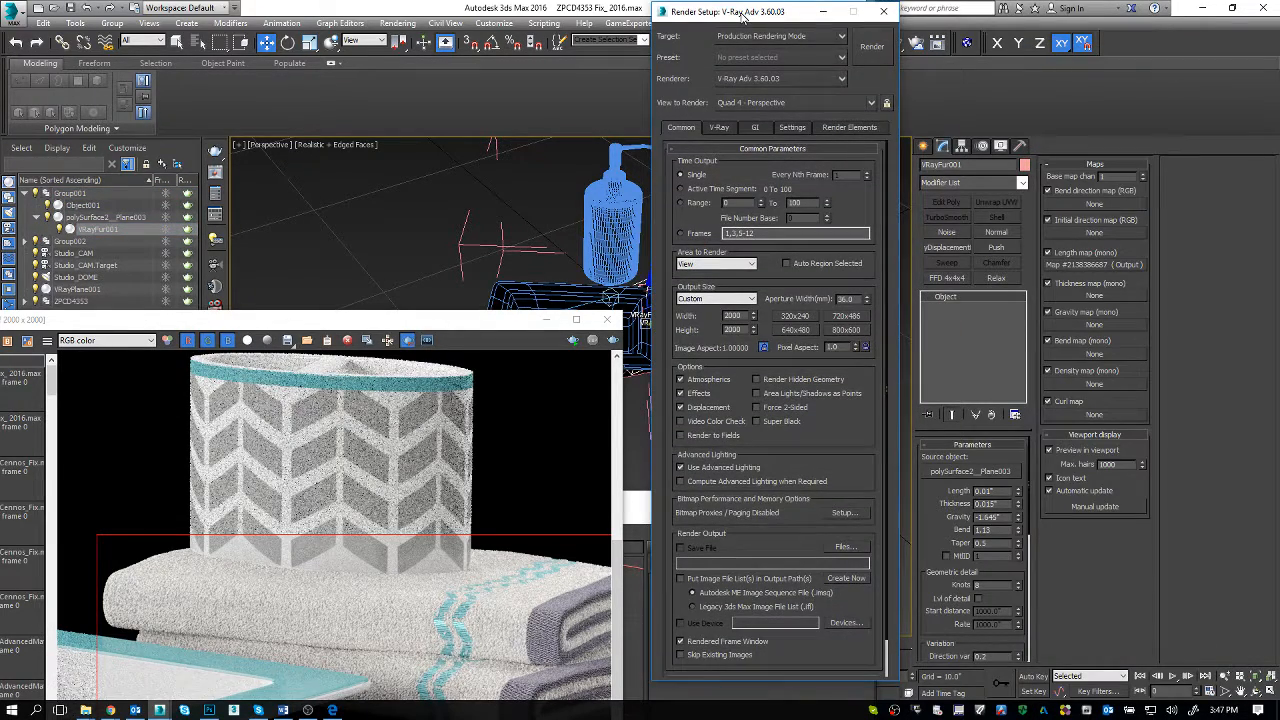
left_click(823, 12)
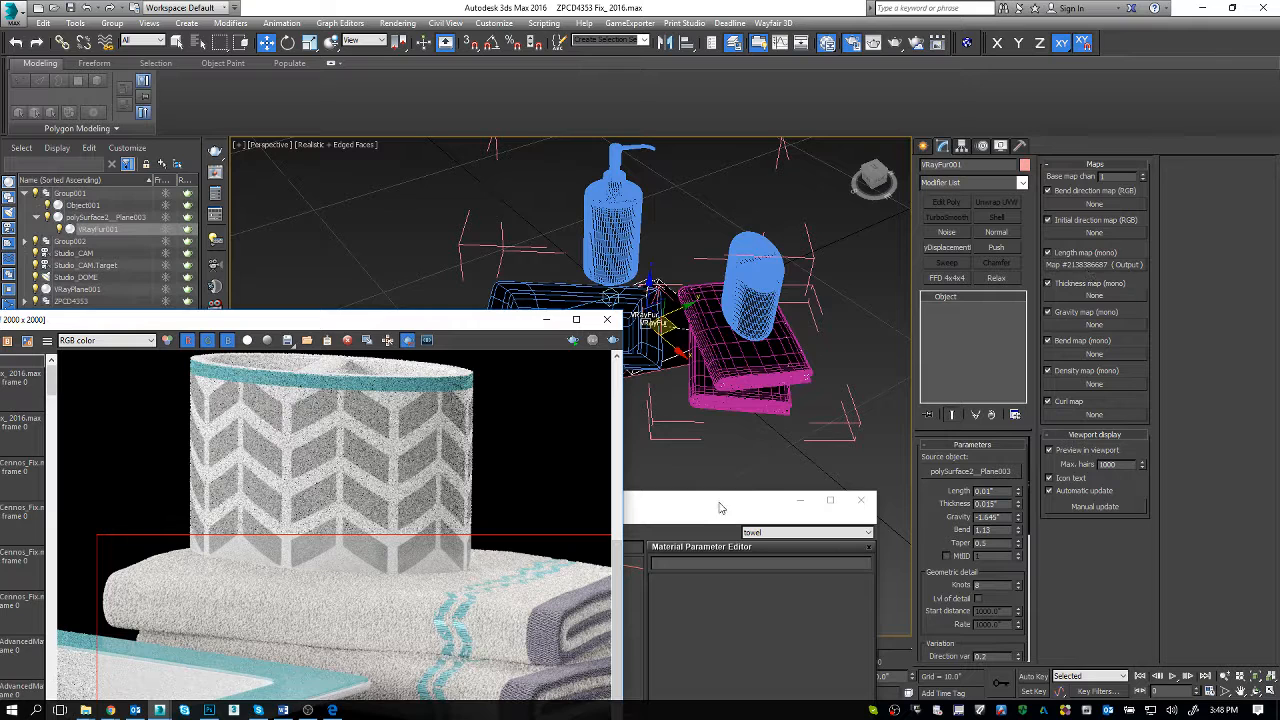
Step: Bring the Slate Material Editor forward, widen it, and add VRayFur001's Length map to the towel view as an instance
left_click_drag(723, 501, 723, 179)
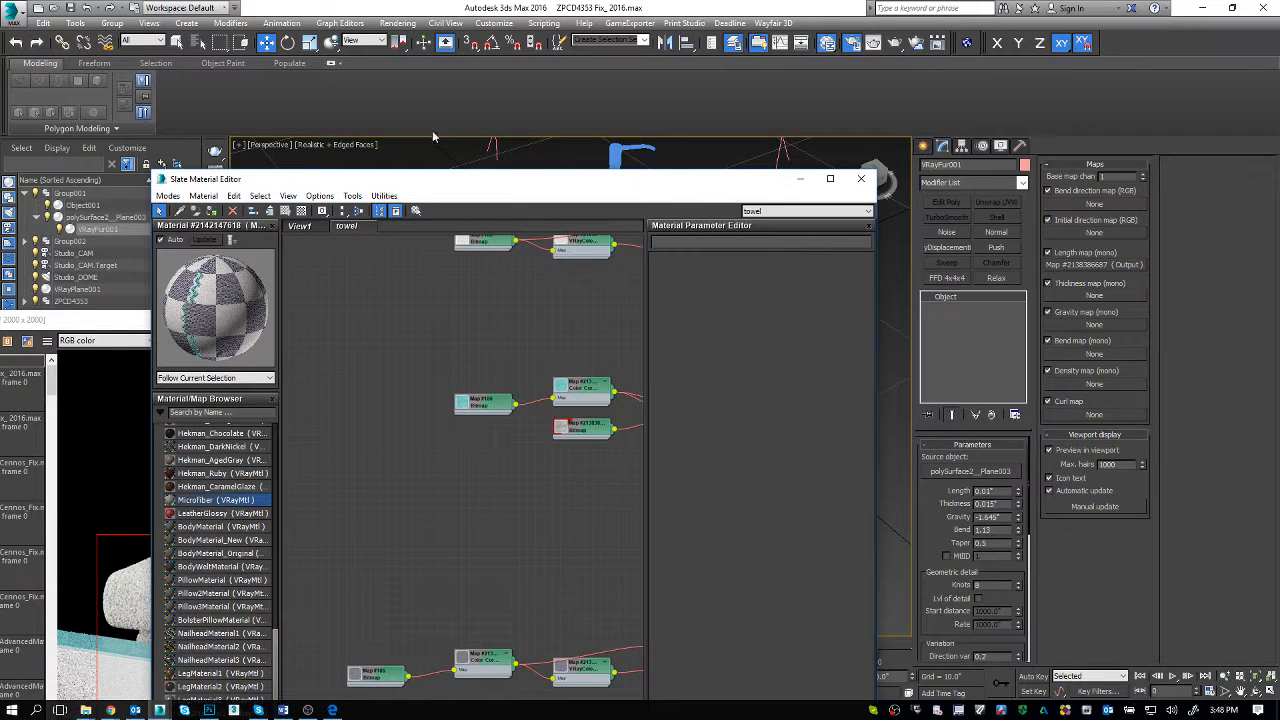
left_click_drag(153, 171, 0, 171)
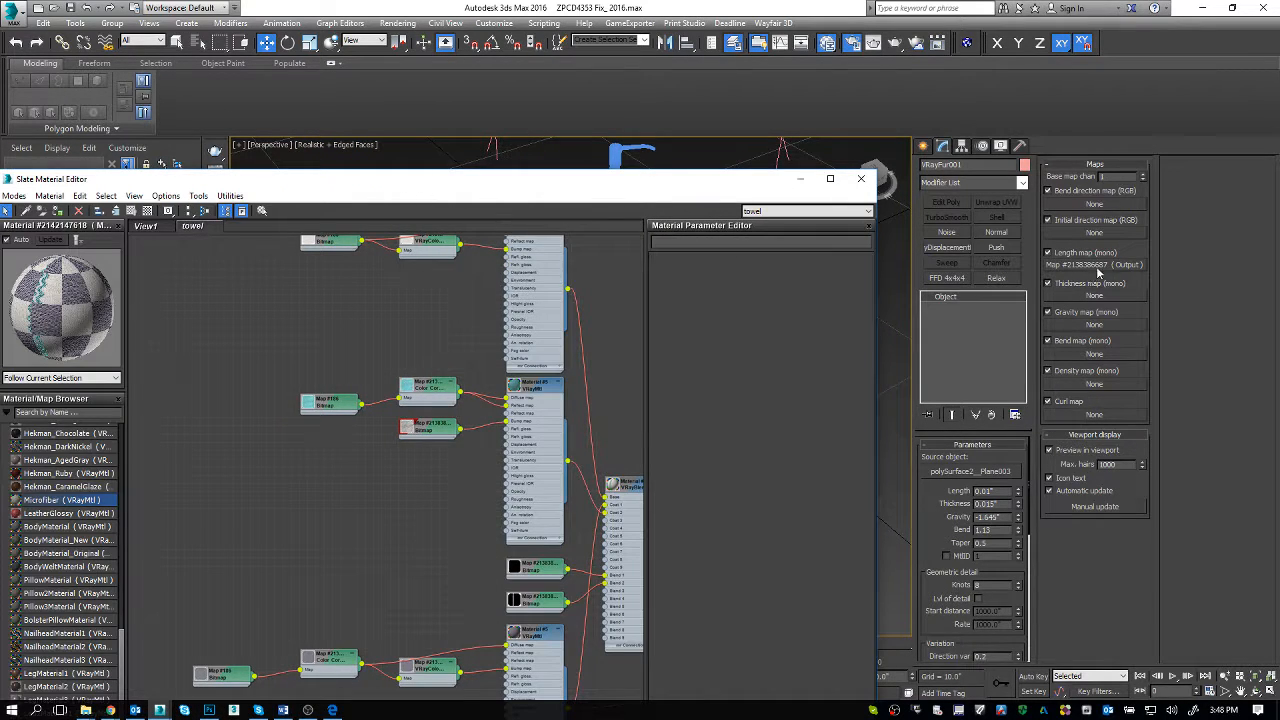
left_click_drag(1097, 271, 192, 289)
left_click(408, 578)
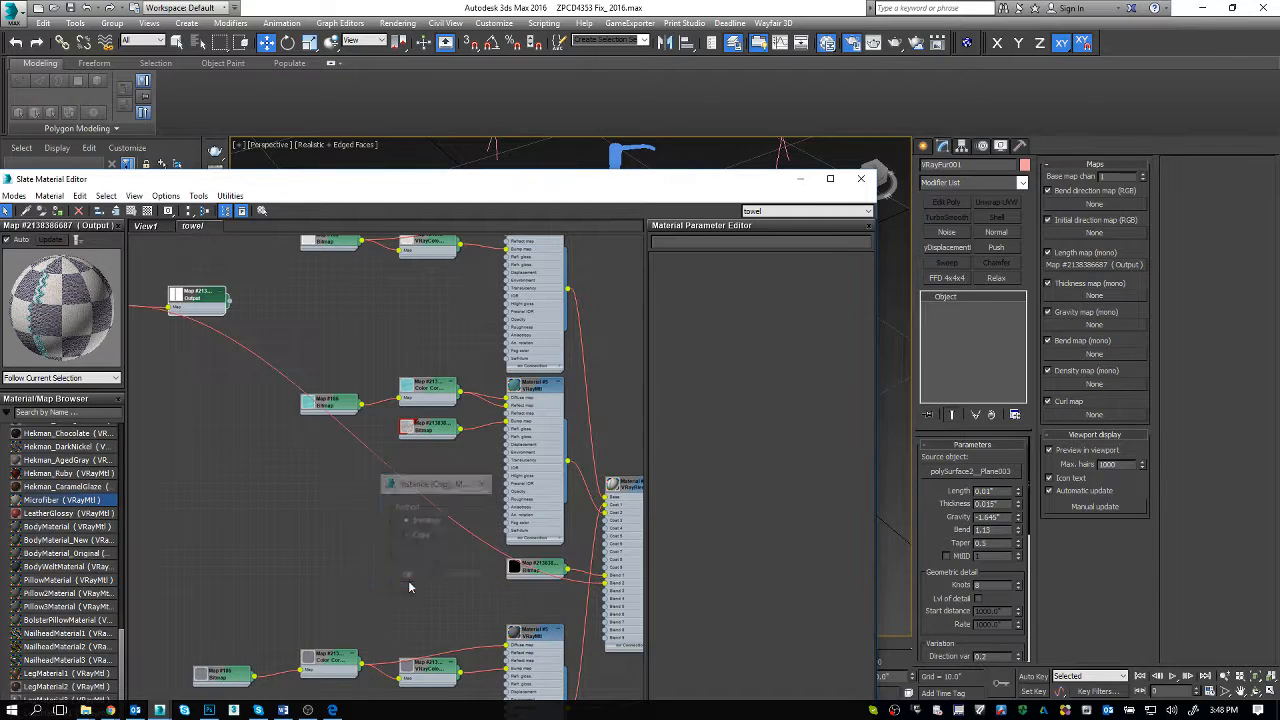
Step: Arrange the Output map with its mask_6.jpg bitmap, show the bitmap's parameters, and bring in the fur's Length map again as an instance
middle_click_drag(242, 360, 516, 457)
left_click_drag(369, 411, 358, 455)
double_click(358, 455)
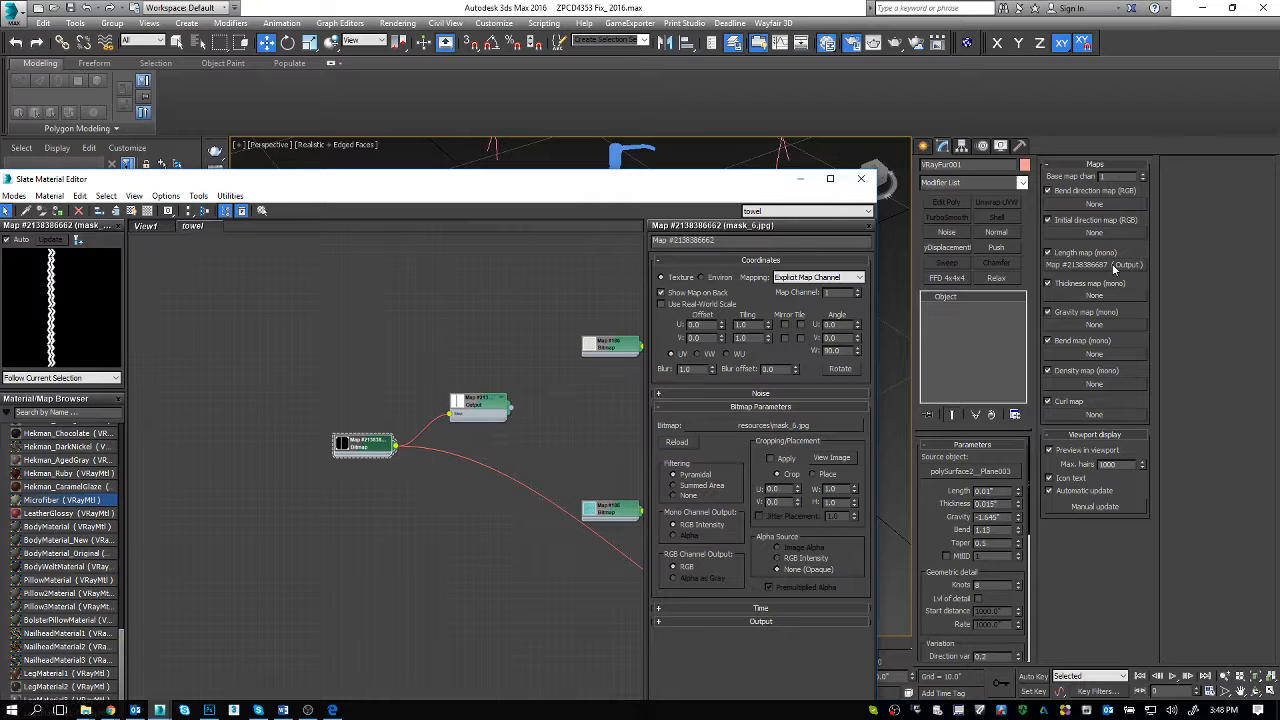
left_click_drag(1113, 270, 478, 345)
left_click(406, 576)
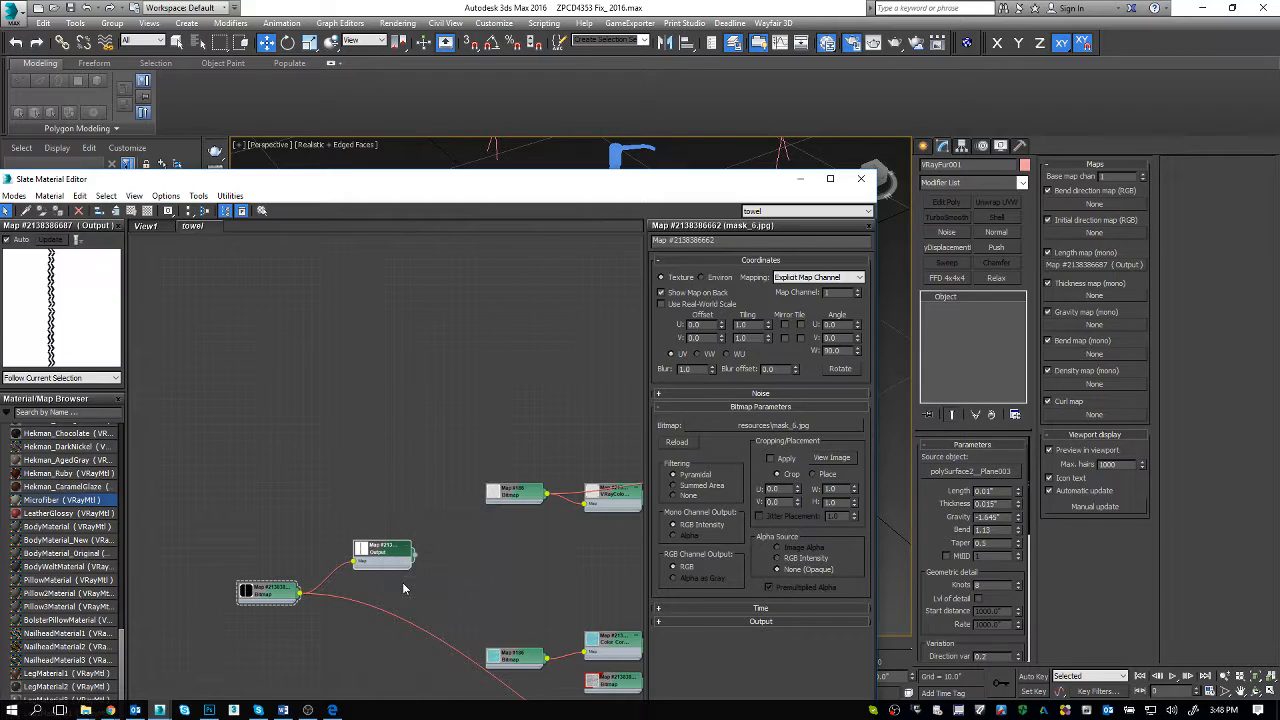
Step: Show the Output map's parameters, then rearrange the Slate Material Editor and rendered image windows to uncover the towel render
double_click(383, 549)
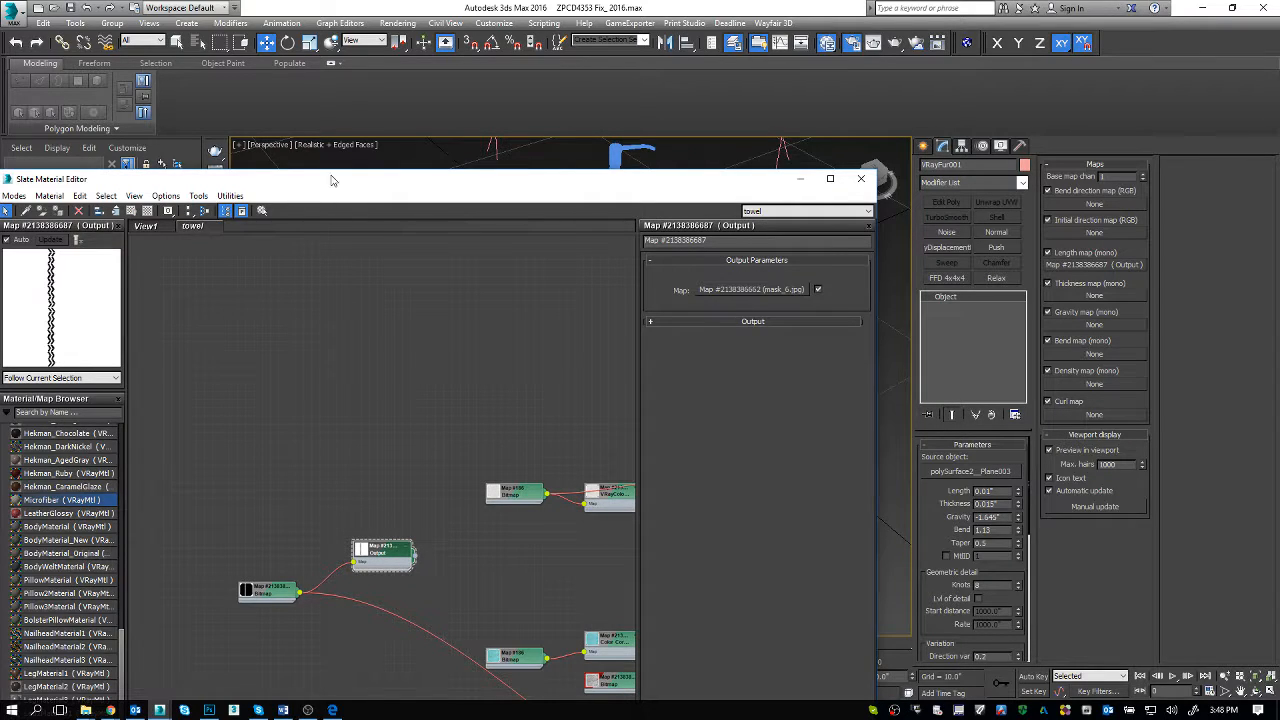
left_click_drag(330, 173, 335, 402)
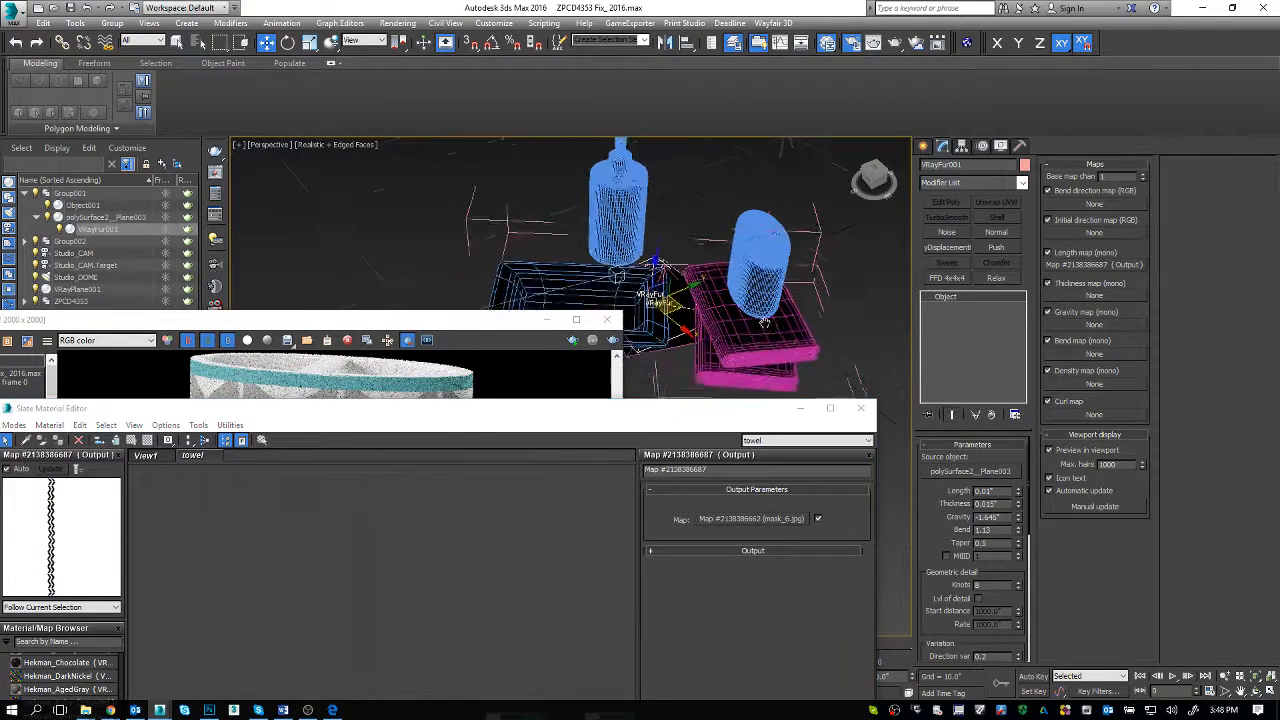
left_click_drag(493, 321, 469, 217)
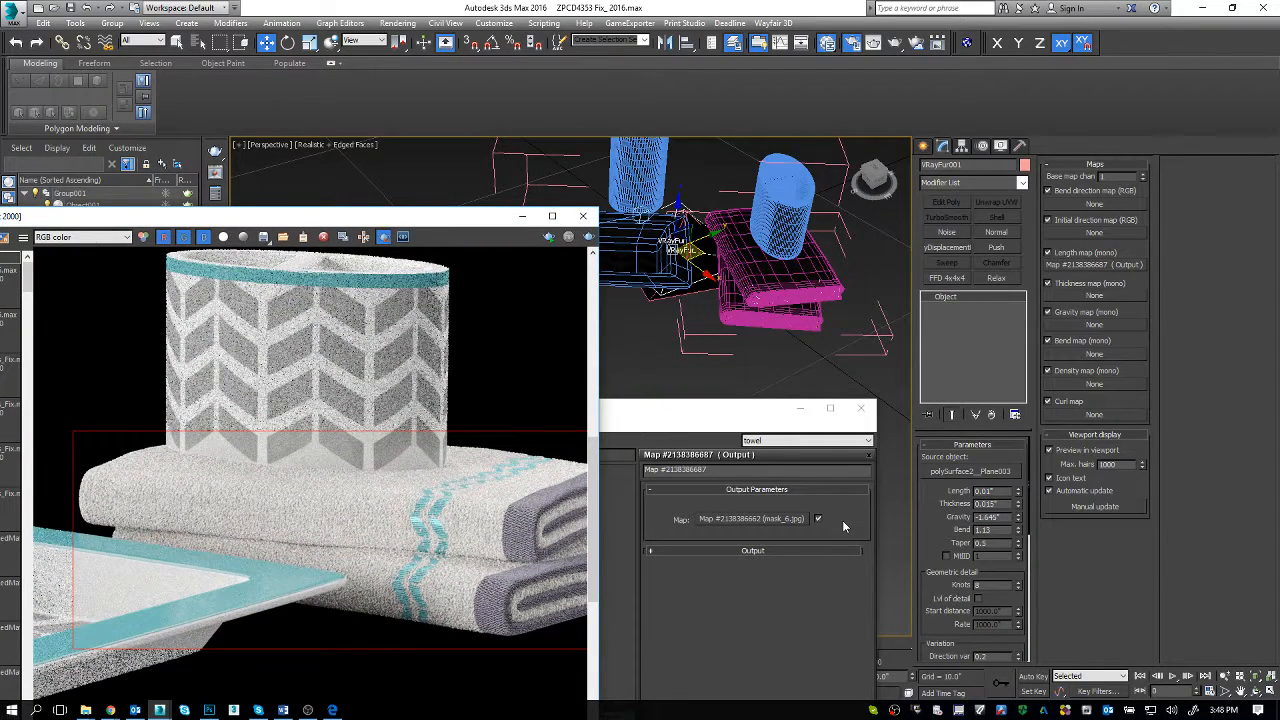
Step: Expose VRayFur001's distribution, placement and mapping settings, and widen the render window until both folded towels fit fully
scroll(946, 532, "down", 10)
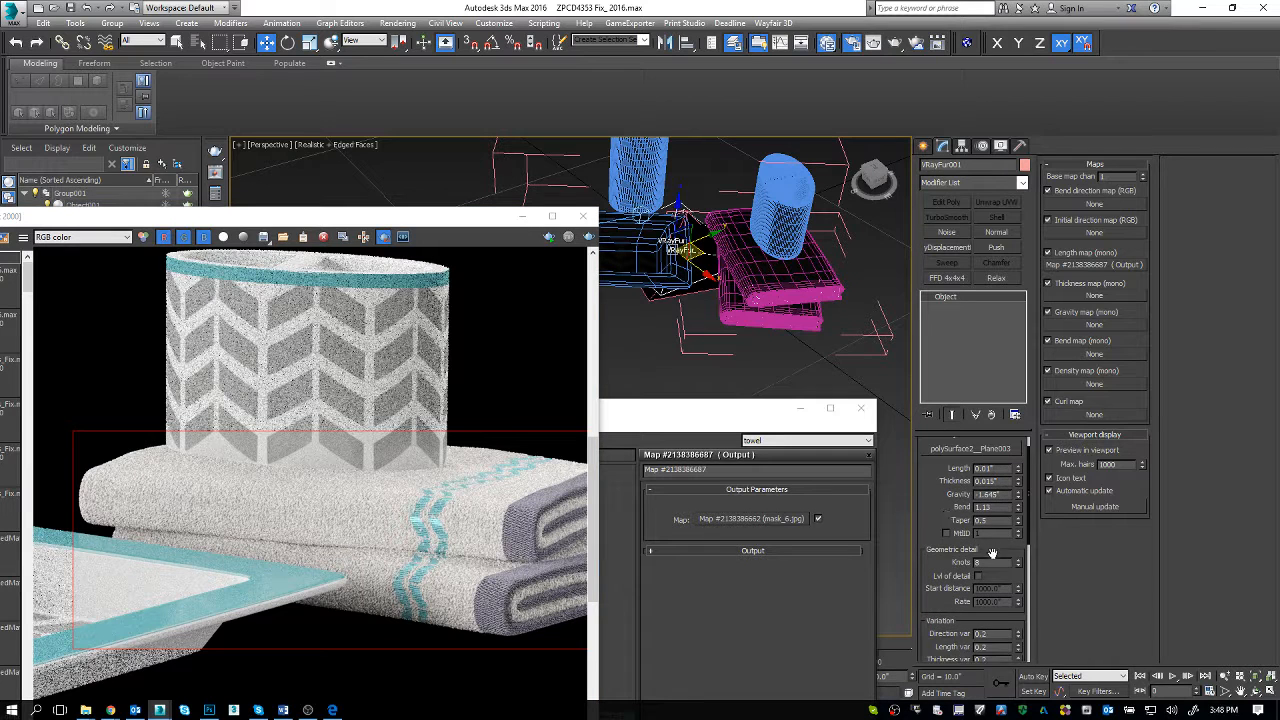
left_click(246, 494)
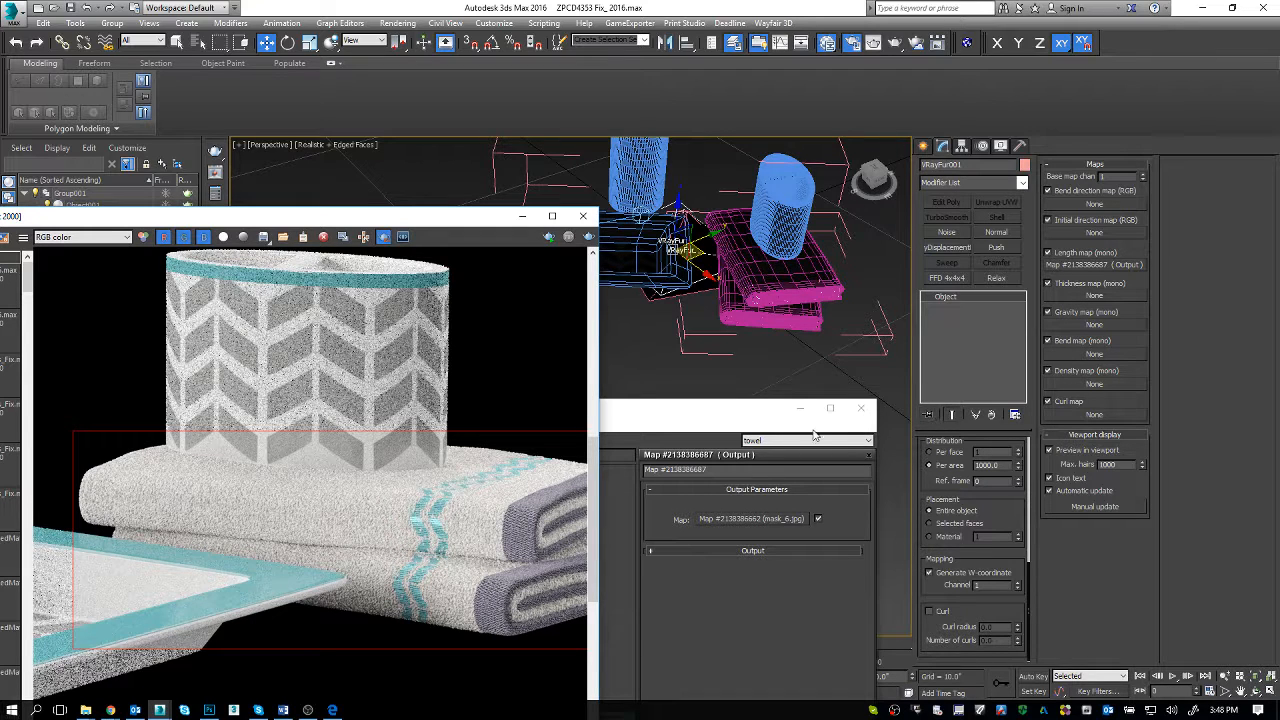
left_click_drag(370, 220, 350, 178)
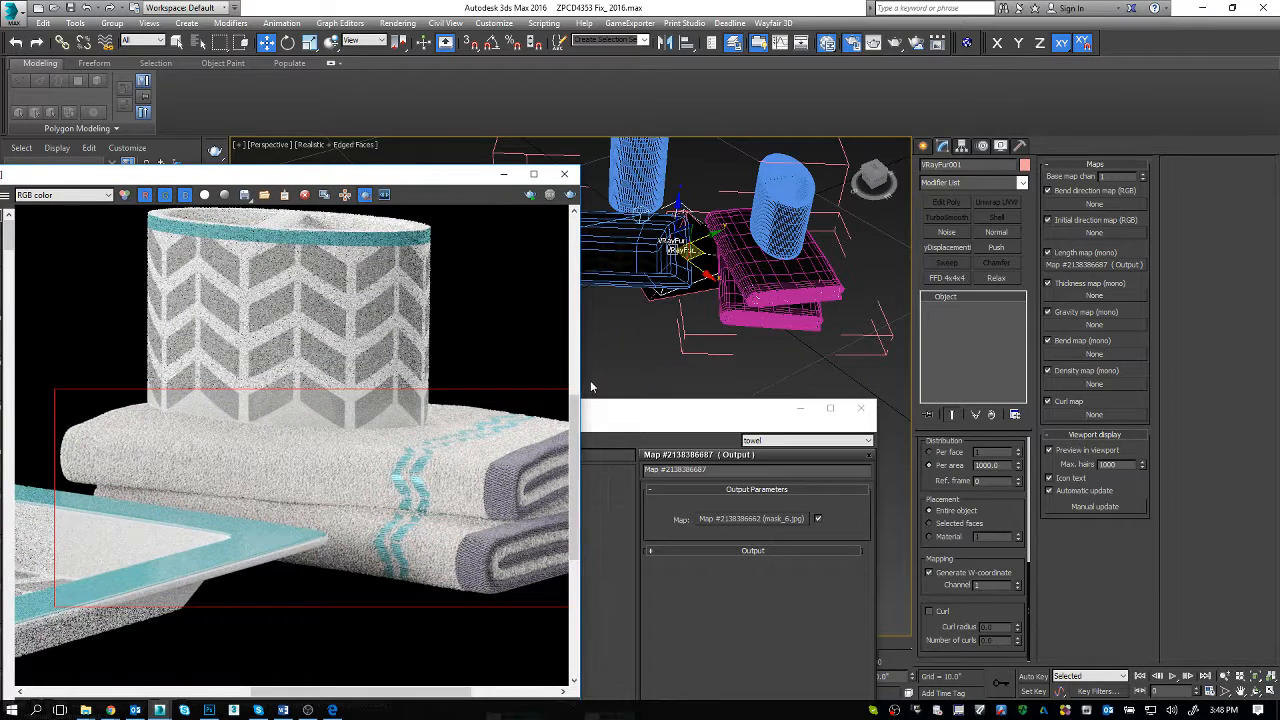
left_click_drag(579, 372, 747, 368)
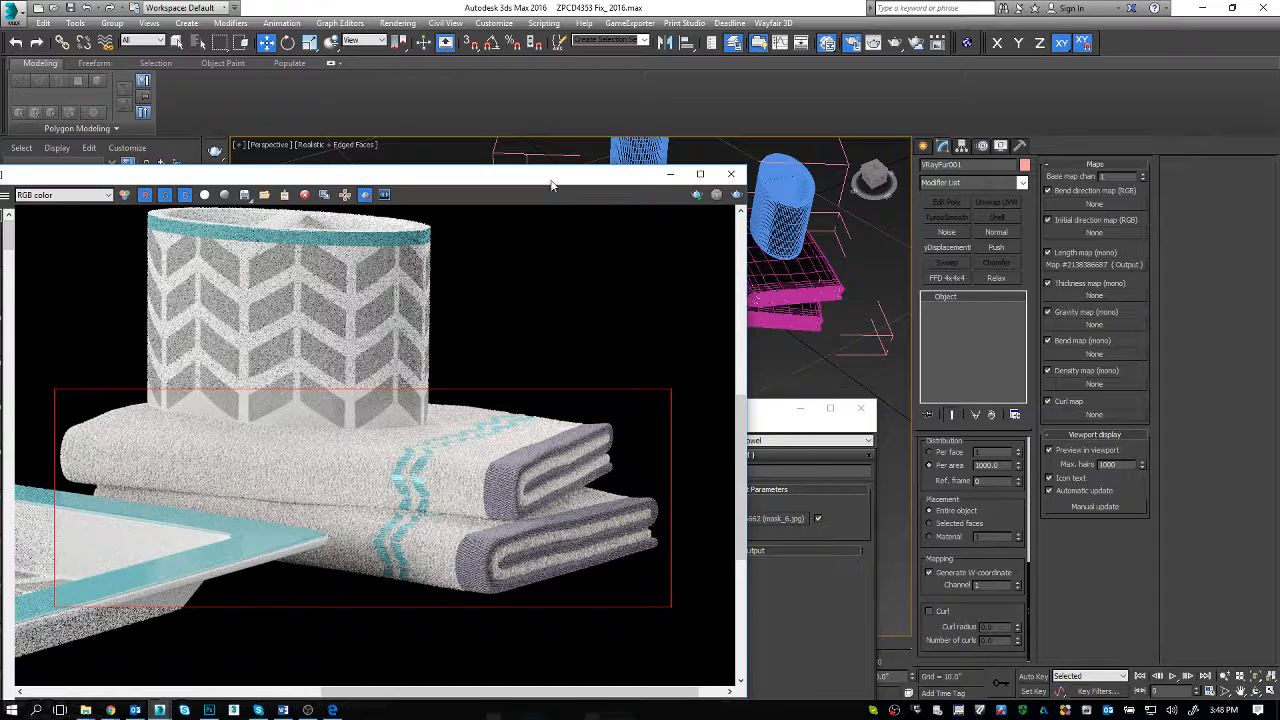
Step: Lower the render window to uncover the viewport, and close the open Group001 so the upper towel is selected as a group
left_click_drag(552, 176, 675, 509)
left_click(754, 299)
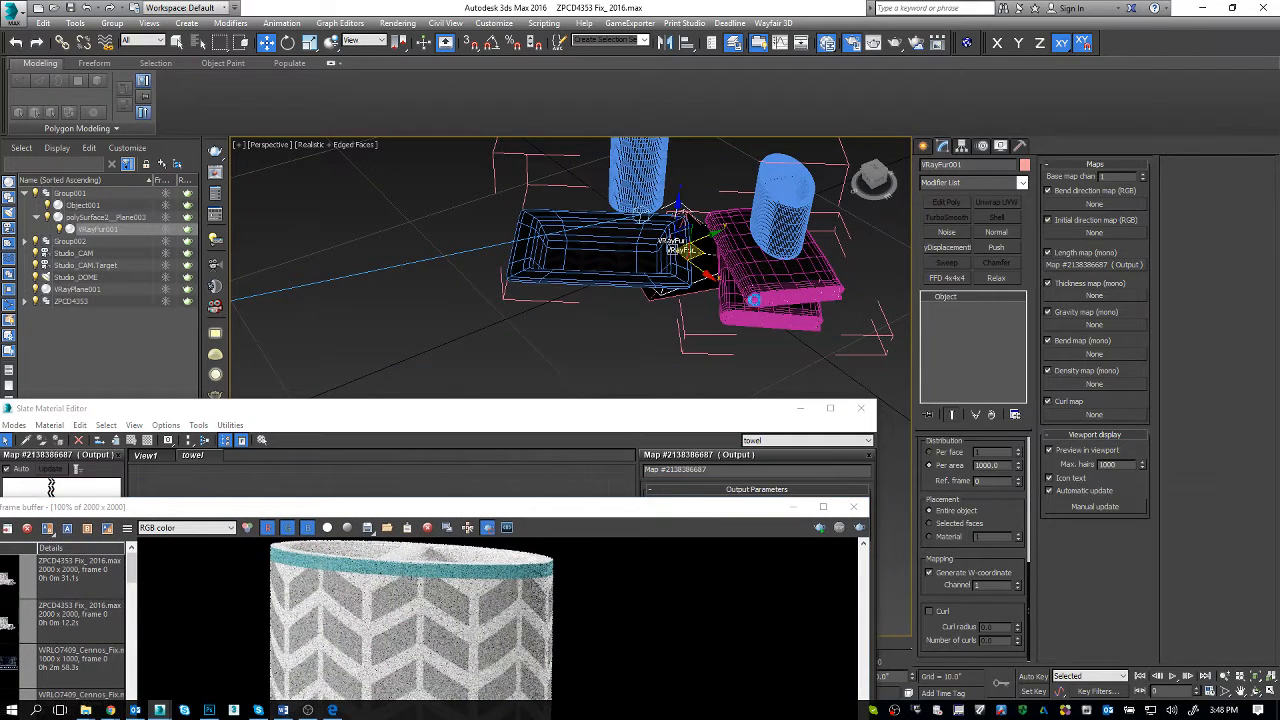
left_click(112, 23)
left_click(755, 314)
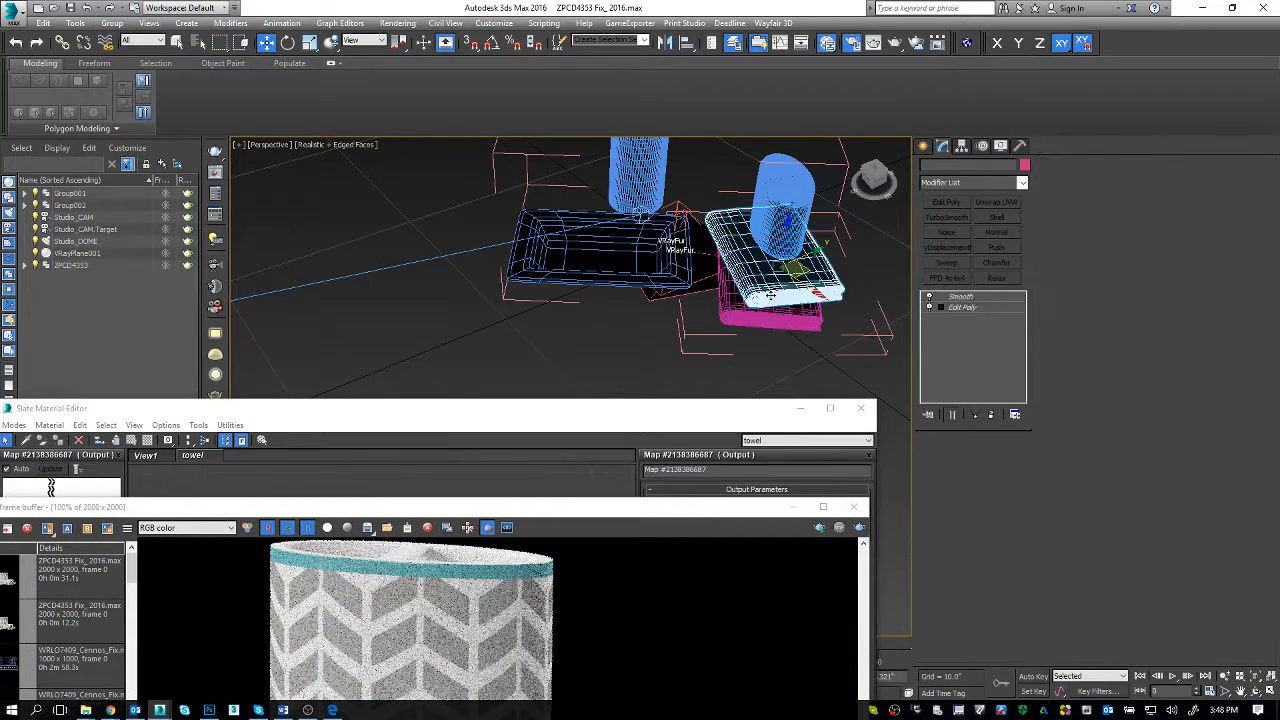
Step: Open Group001 recursively to expose its member objects, close it again, and collapse its scene hierarchy
left_click(112, 23)
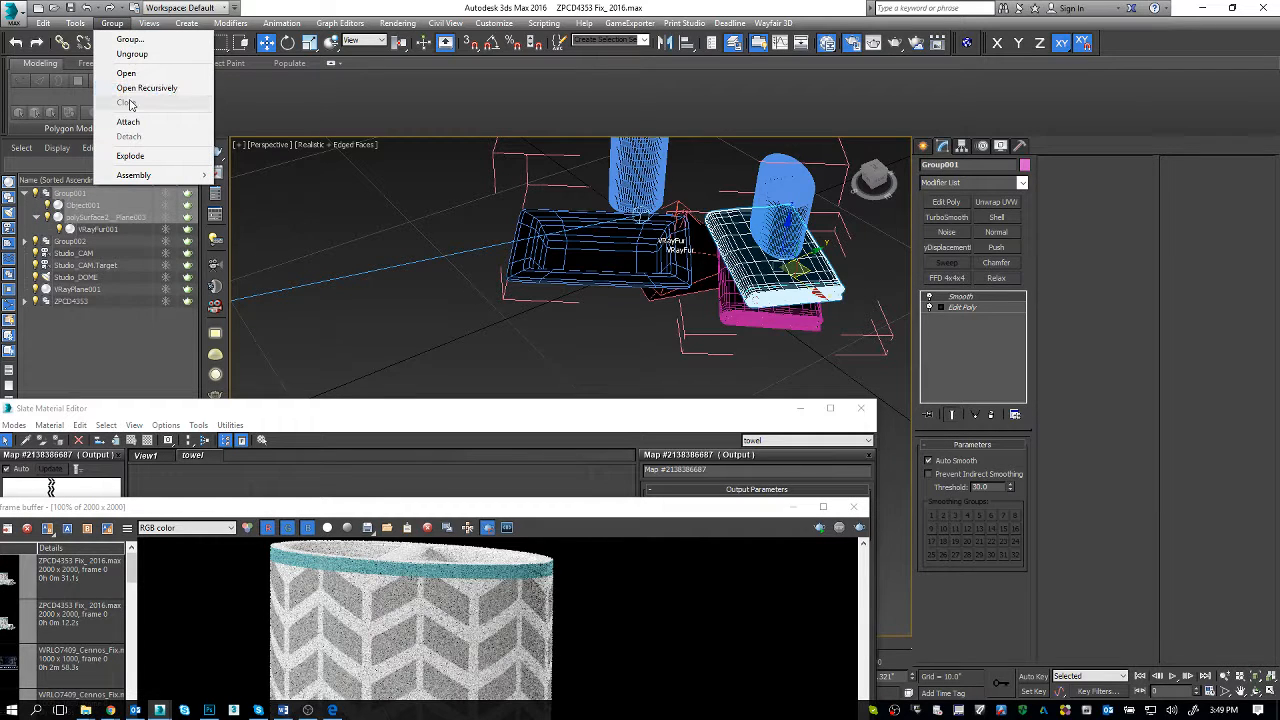
left_click(126, 73)
left_click(30, 194)
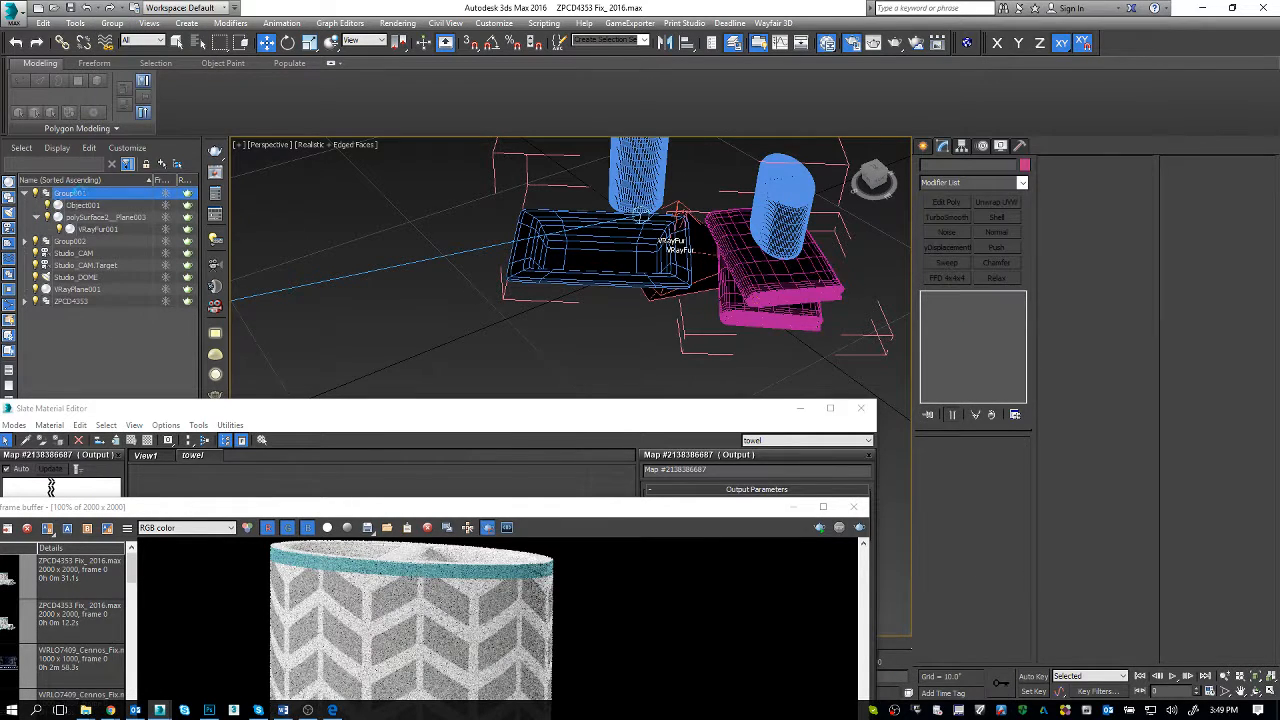
left_click(25, 193)
left_click(112, 23)
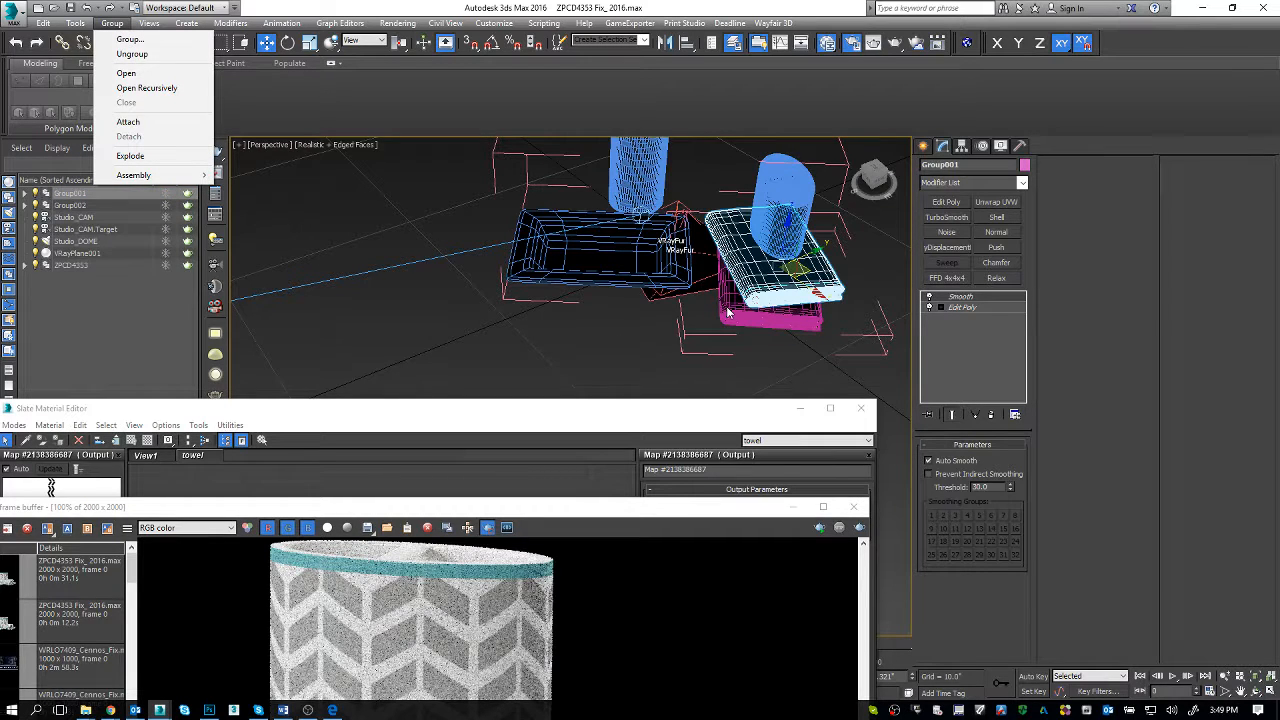
left_click(146, 88)
left_click(112, 23)
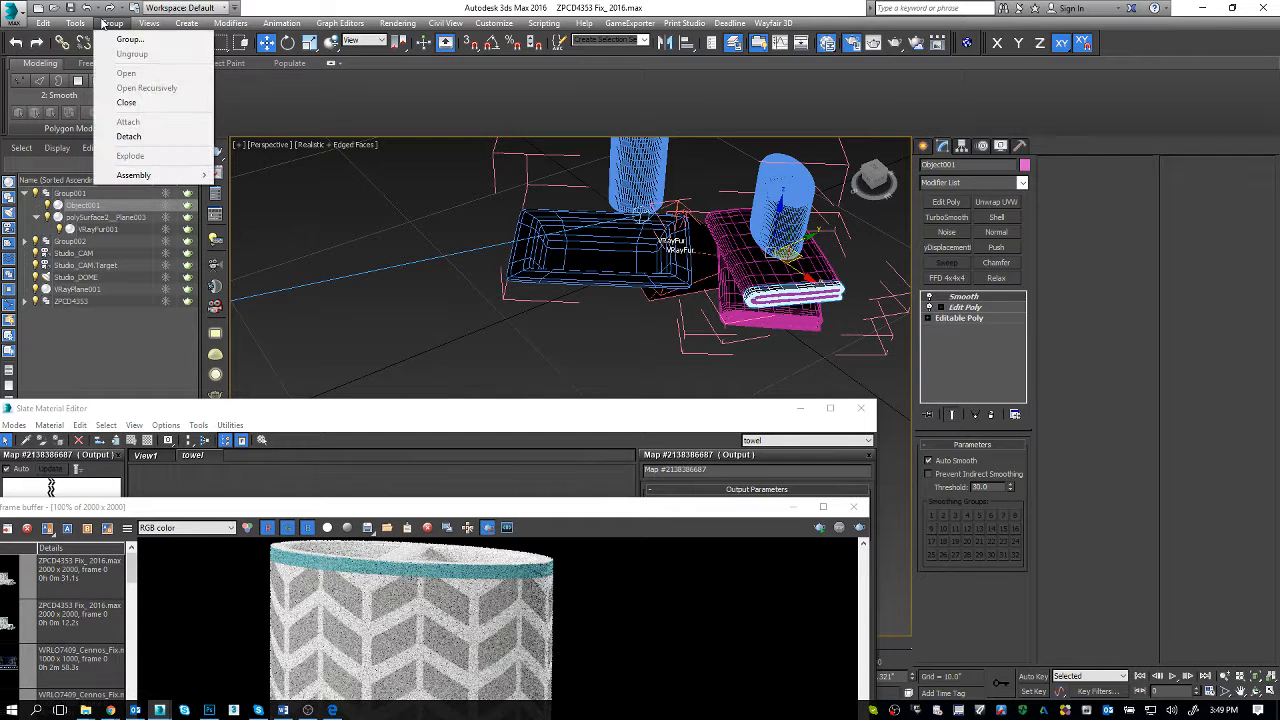
left_click(146, 108)
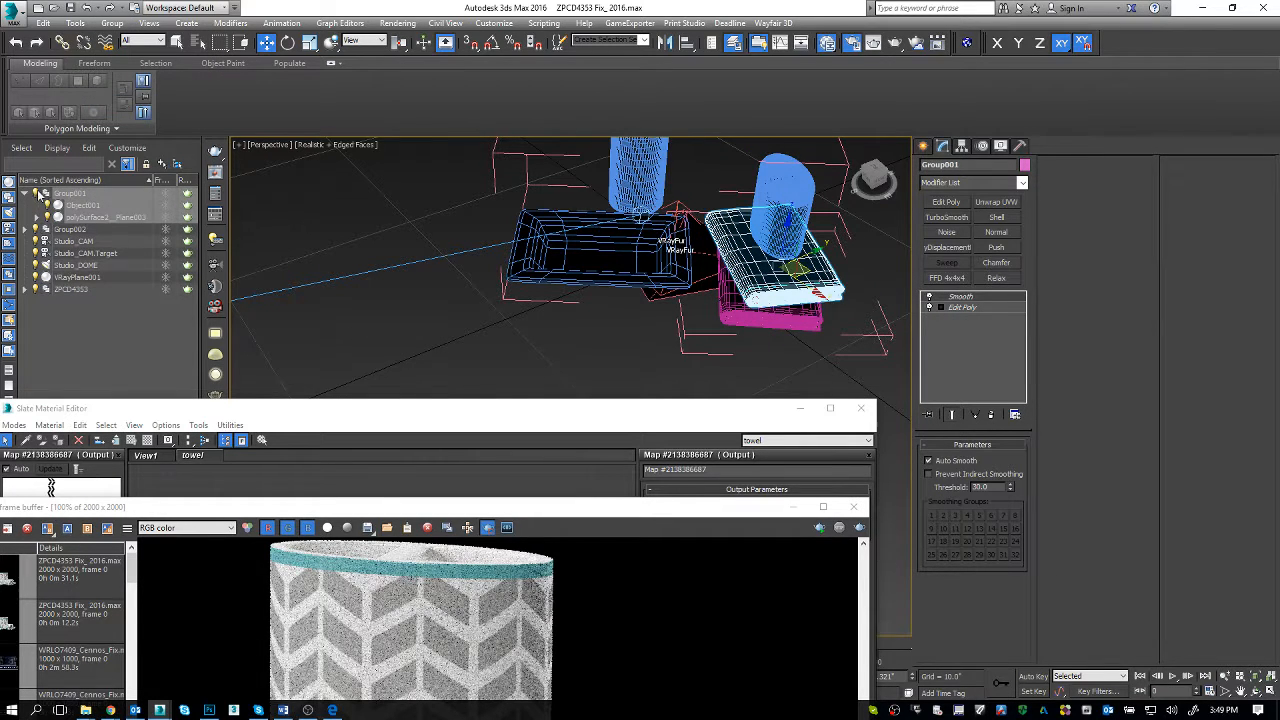
left_click(25, 193)
Step: Minimize the Slate Material Editor and inspect the upper towel's mesh together with its Edit Poly and Smooth modifiers
middle_click_drag(697, 345, 515, 340)
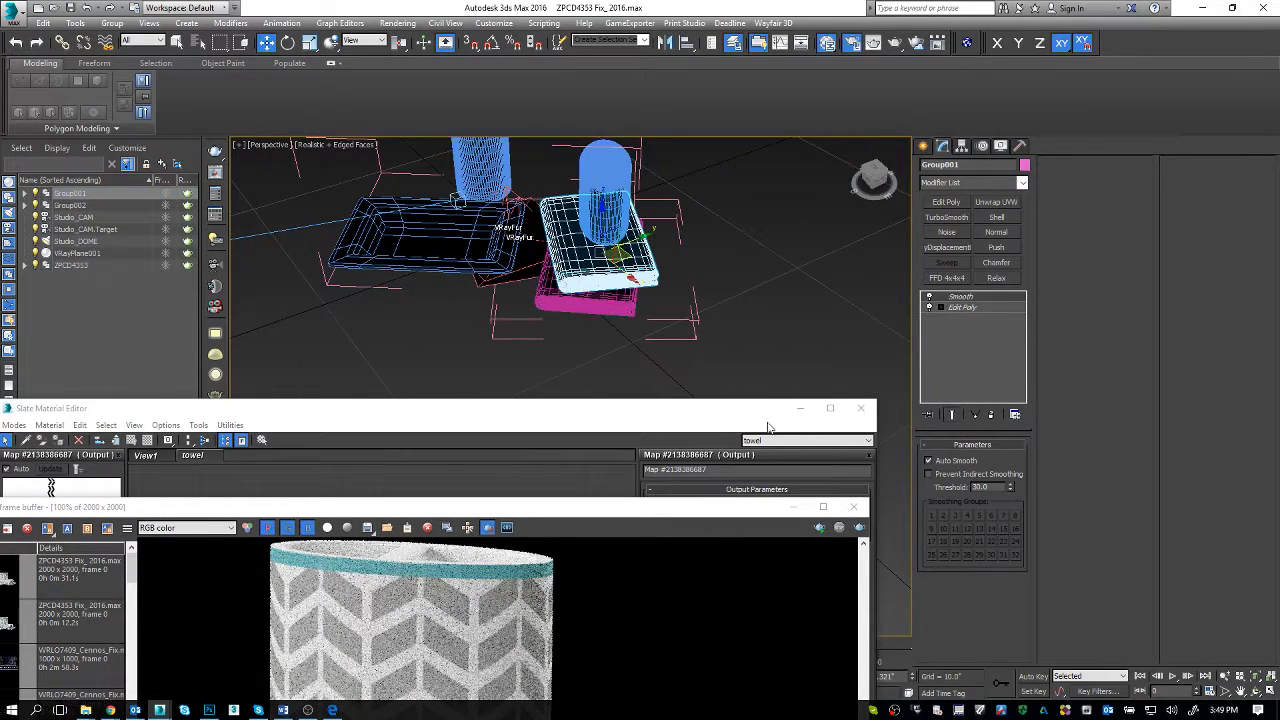
left_click(800, 408)
key("z")
mouse_move(653, 344)
middle_mouse_down("alt")
mouse_move(622, 348)
mouse_move(630, 341)
middle_mouse_up("alt")
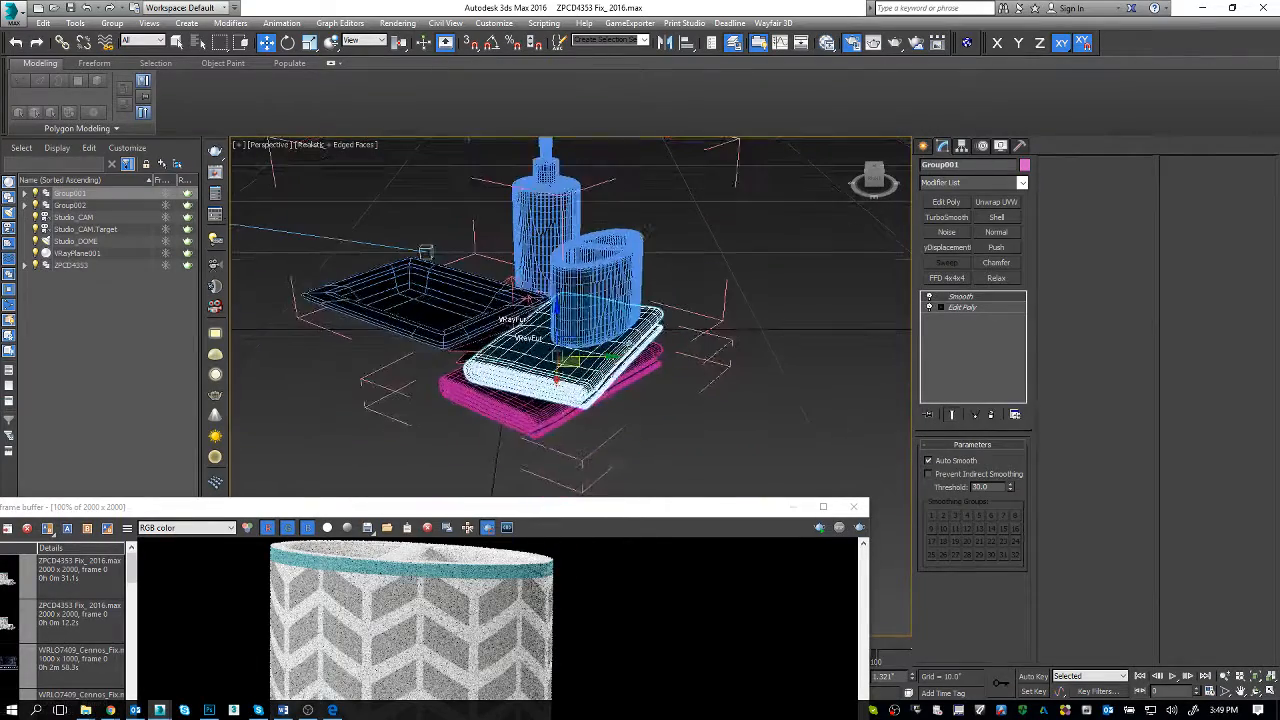
scroll(631, 343, "up", 5)
middle_click_drag(641, 390, 705, 296, "alt")
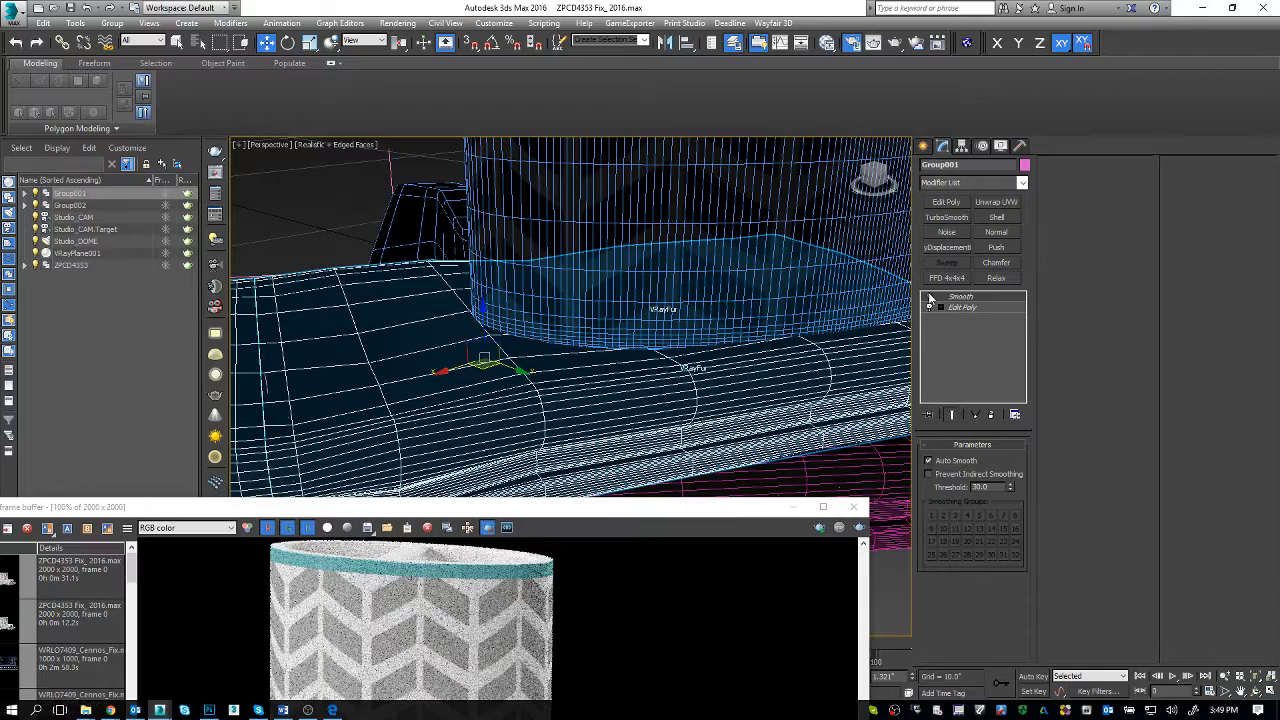
left_click(952, 309)
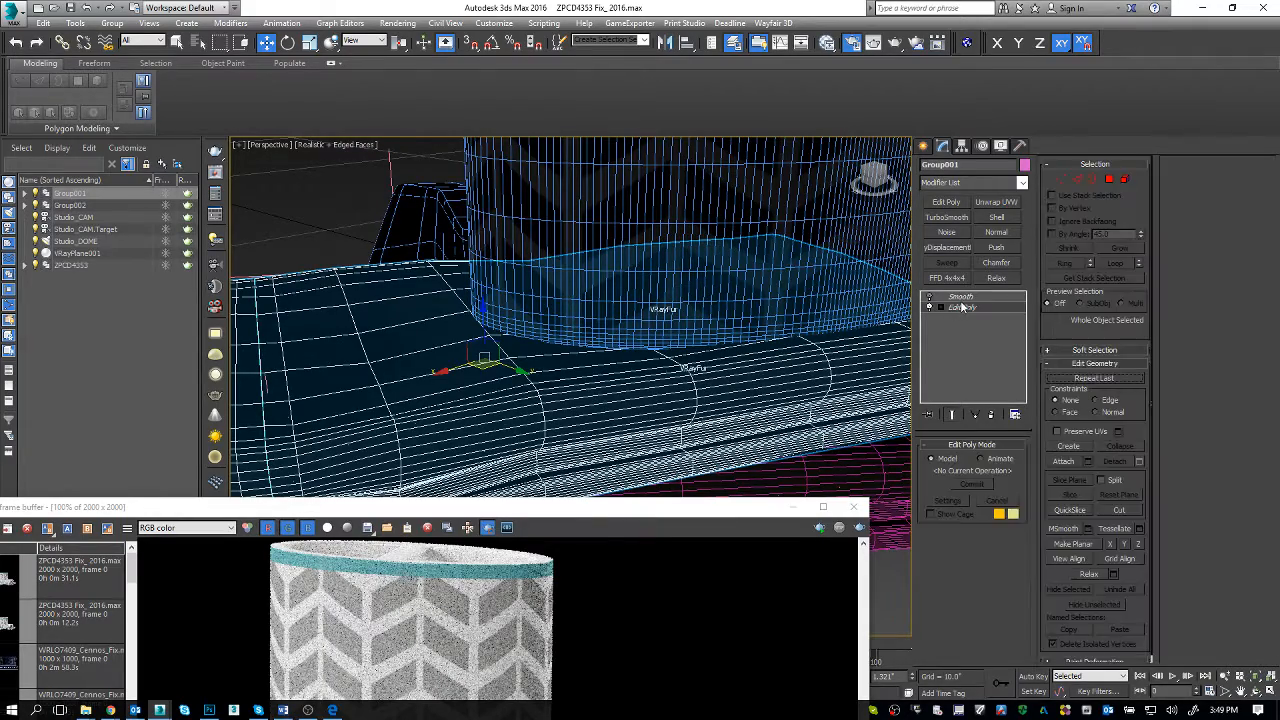
left_click(936, 298)
Step: Add a TurboSmooth modifier and an Edit Poly modifier above it to the Group001 towel
mouse_move(651, 398)
middle_mouse_down("alt")
mouse_move(580, 392)
mouse_move(665, 384)
middle_mouse_up("alt")
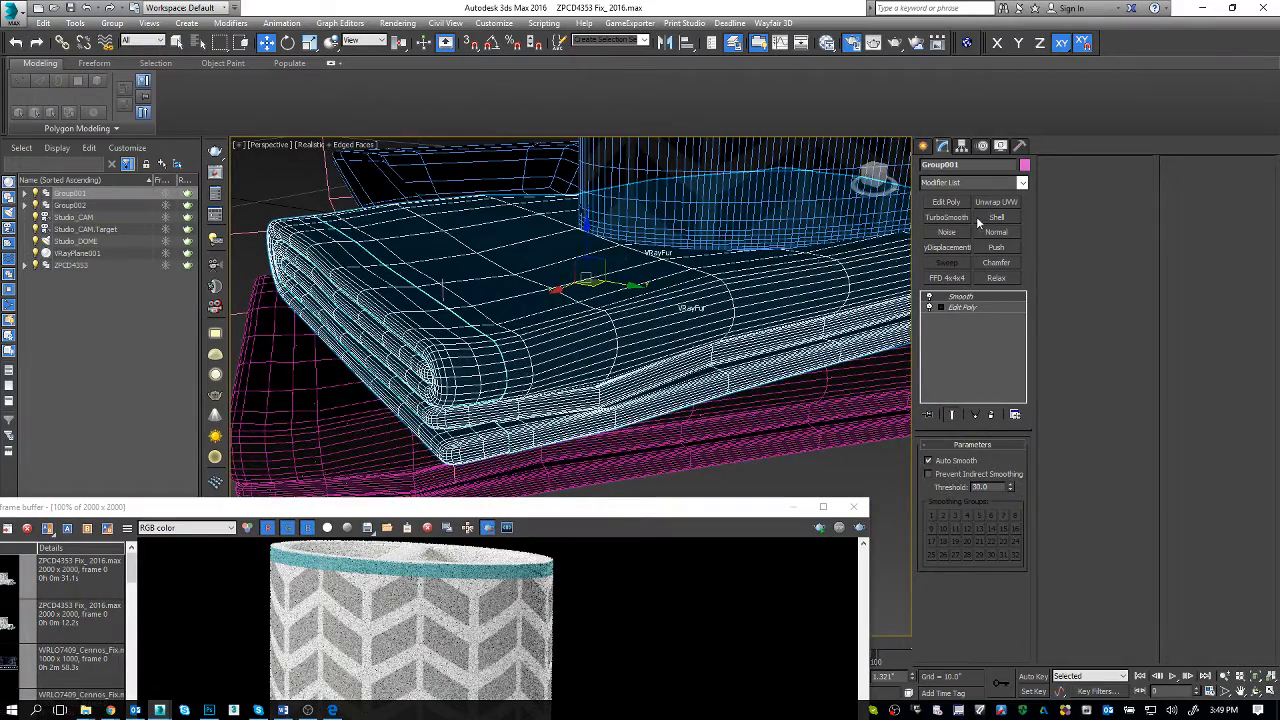
left_click(962, 217)
middle_click_drag(610, 280, 645, 273, "alt")
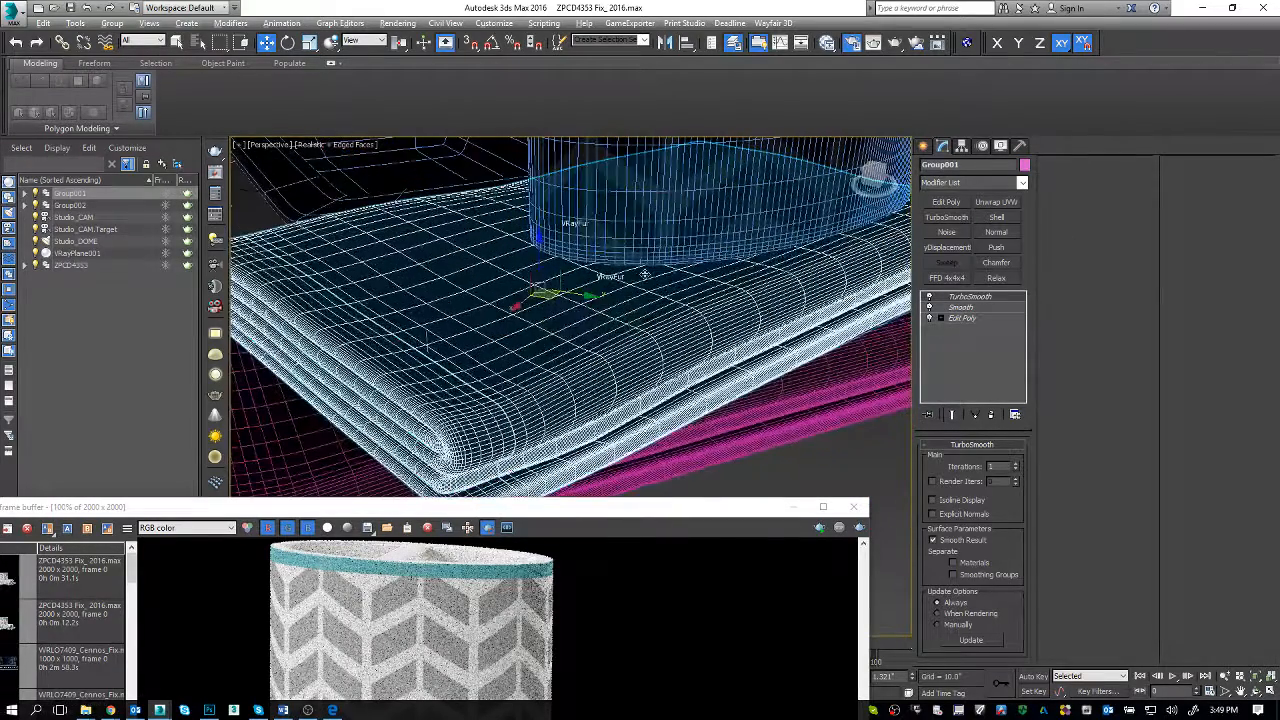
left_click(955, 204)
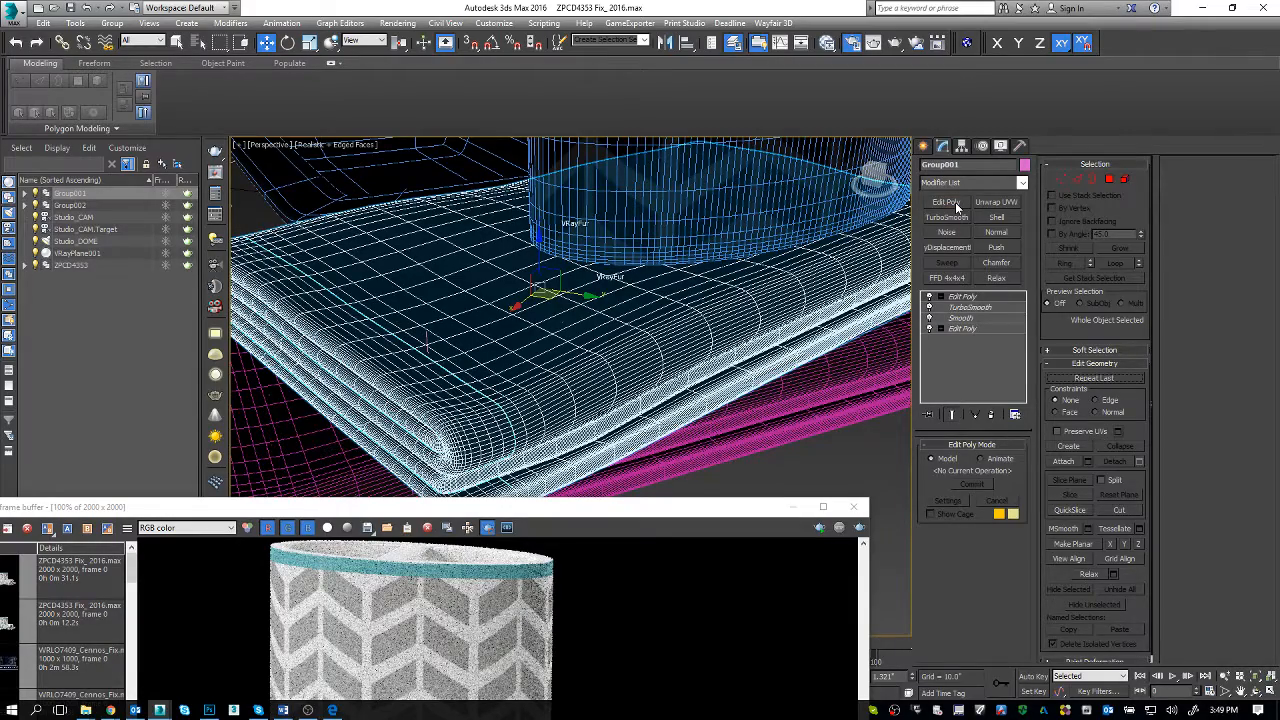
Step: Enter vertex editing in the new Edit Poly modifier and isolate the towel in the perspective view
key("1")
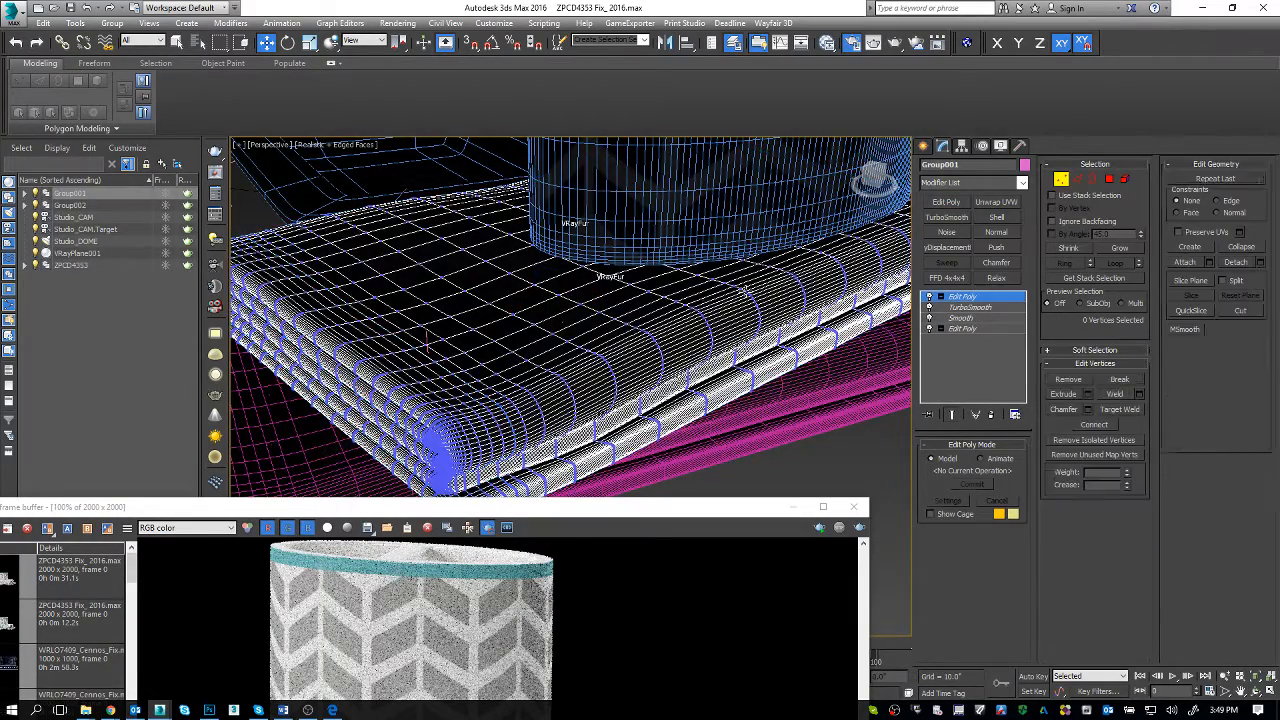
middle_click_drag(600, 303, 711, 315, "alt")
key("z")
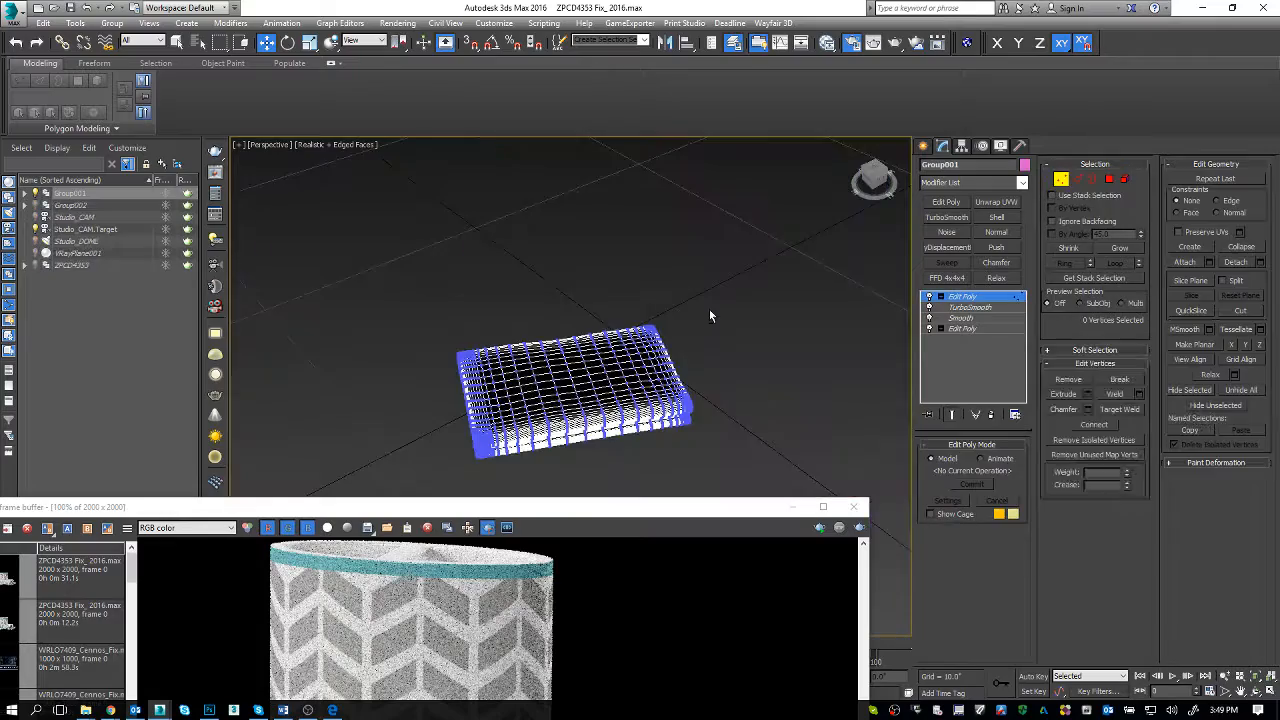
scroll(633, 378, "up", 5)
middle_click_drag(519, 411, 720, 320, "alt")
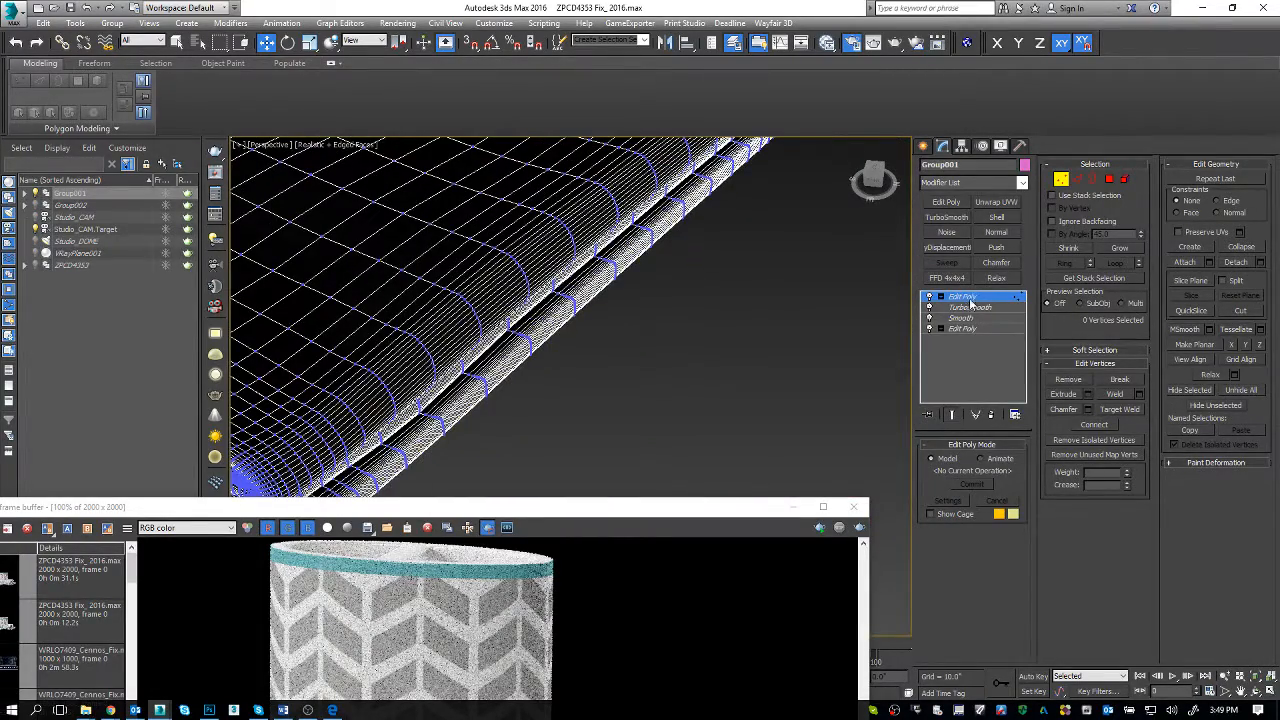
middle_click_drag(794, 301, 689, 384, "alt")
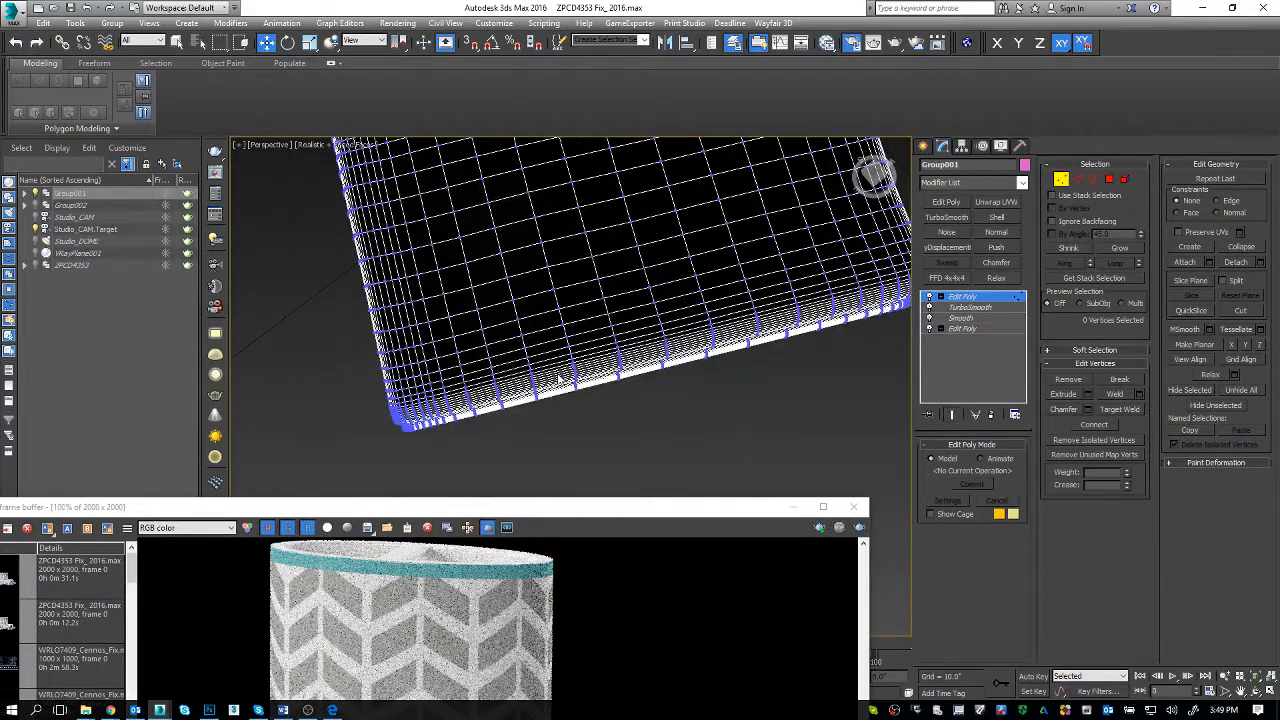
Step: Select separate patches of vertices along the towel's four edges and near the middle of its top surface
left_click_drag(584, 353, 583, 356)
middle_click_drag(638, 352, 589, 408)
left_click_drag(825, 249, 774, 283, "ctrl")
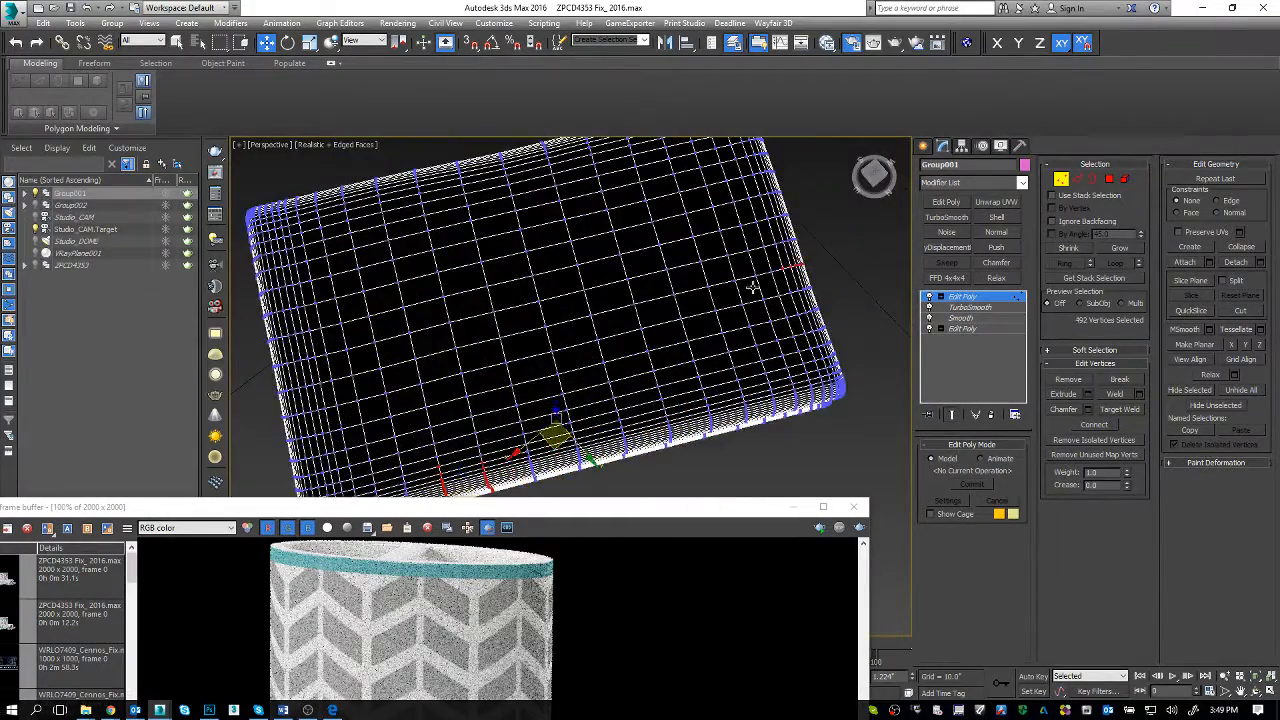
left_click_drag(408, 160, 431, 197, "ctrl")
middle_click_drag(416, 270, 554, 233)
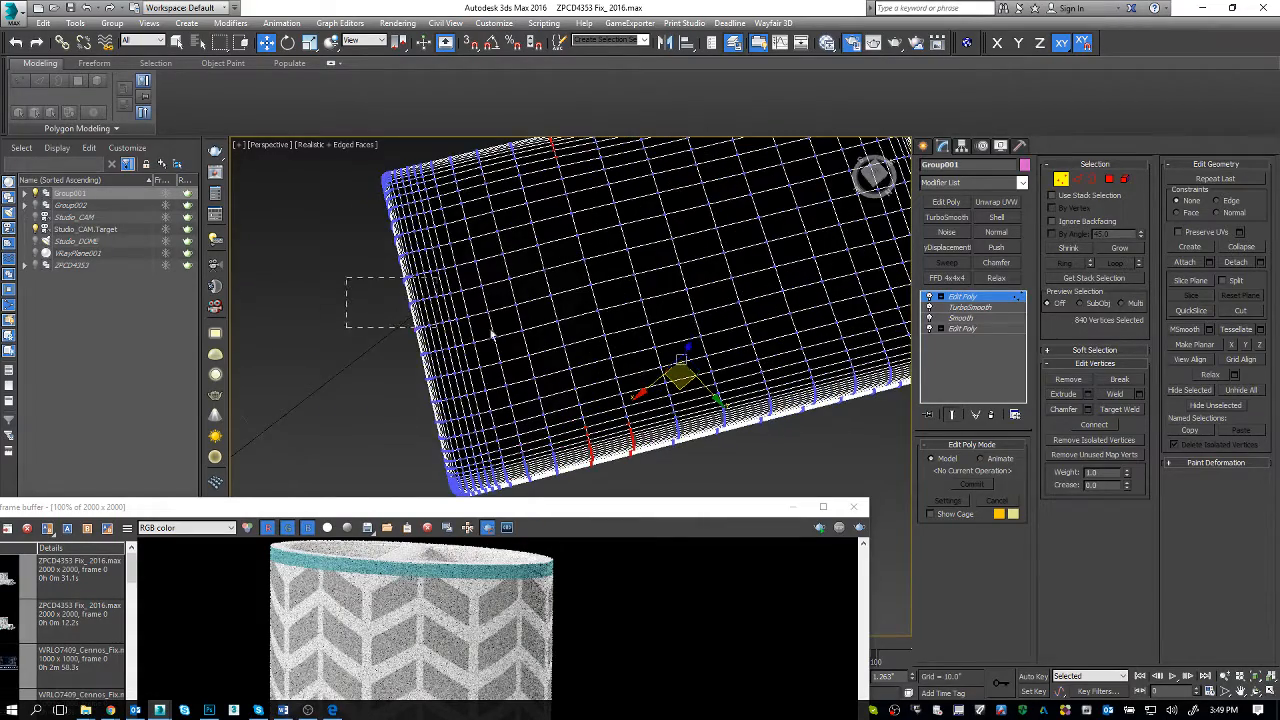
middle_click_drag(492, 335, 520, 337)
key("F3")
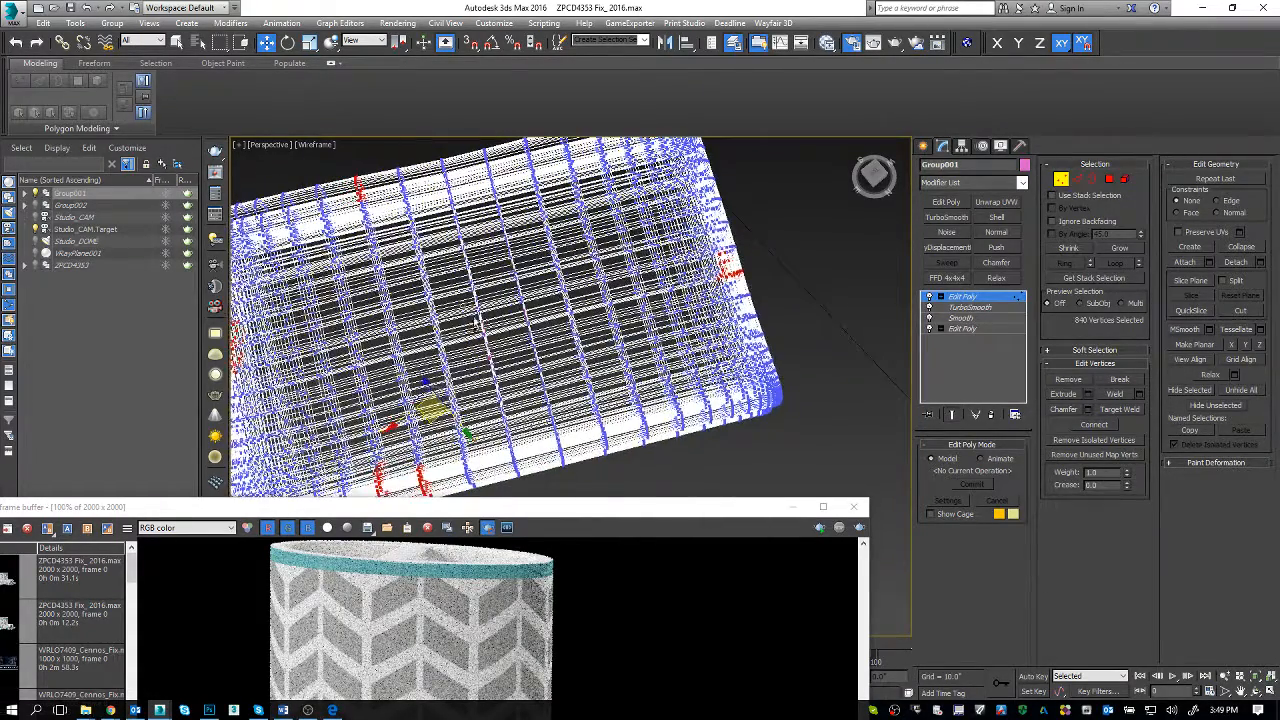
left_click_drag(494, 311, 604, 416, "ctrl")
key("F3")
mouse_move(554, 387)
middle_mouse_down("alt")
mouse_move(594, 342)
mouse_move(668, 330)
middle_mouse_up("alt")
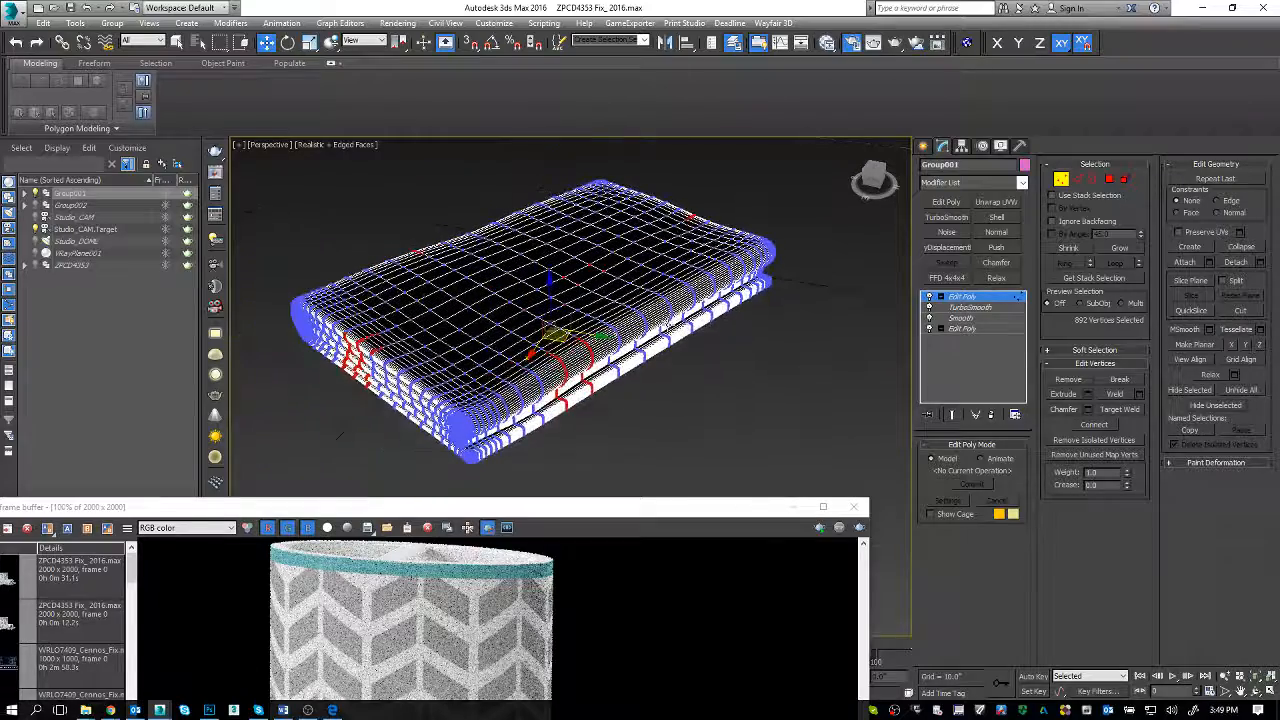
Step: Enable soft selection for the chosen towel vertices and reduce its falloff to 0.94"
left_click(1114, 350)
left_click(1053, 365)
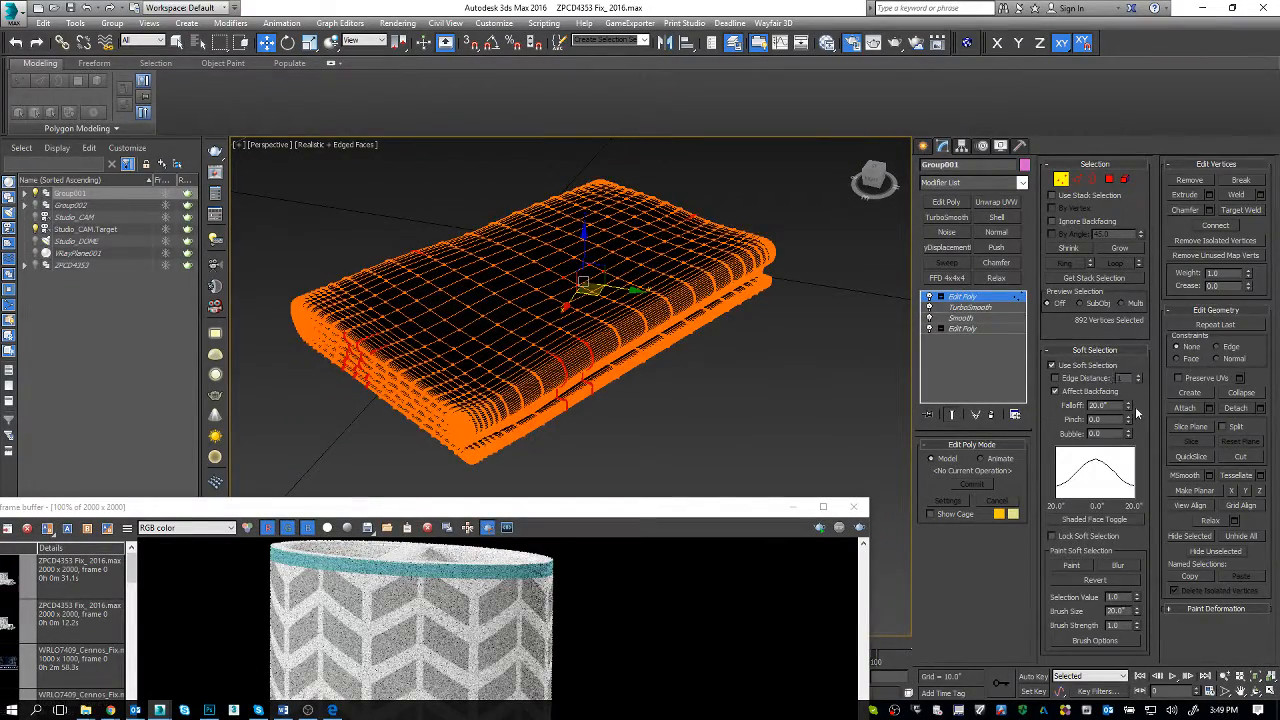
left_click_drag(1128, 409, 1128, 338)
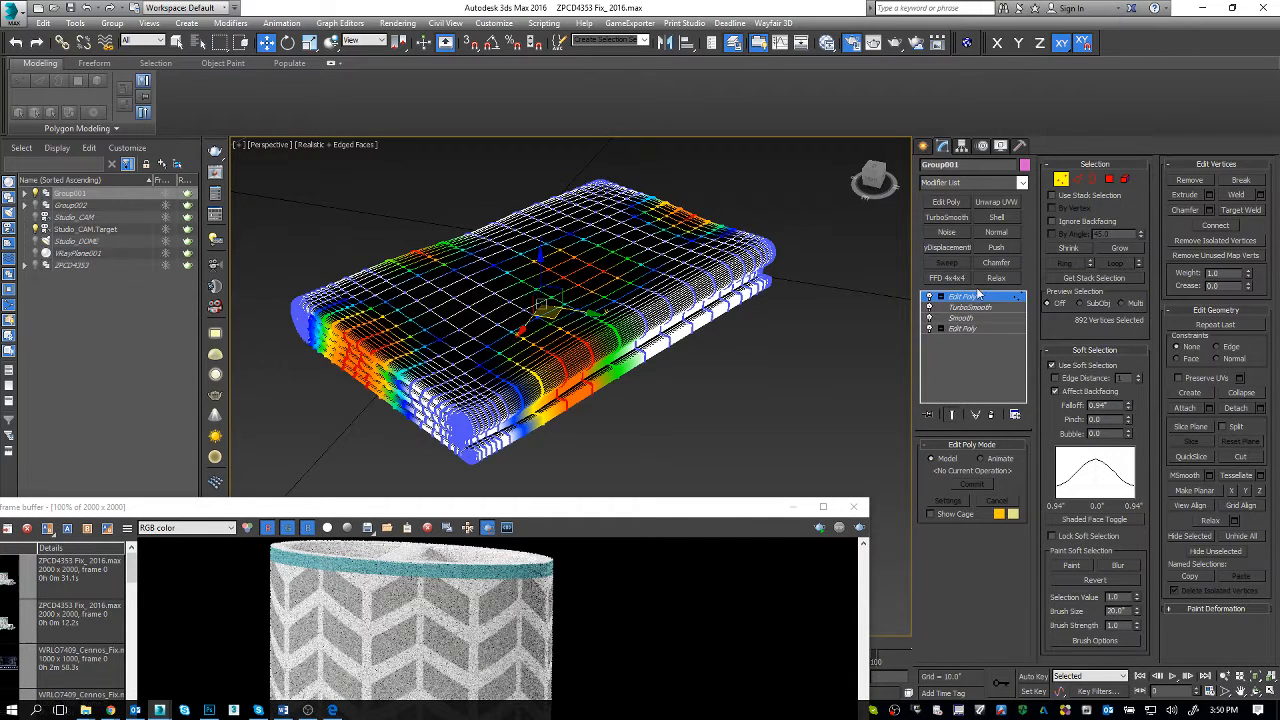
Step: Add a Noise modifier to the soft-selected vertices with scale 1.0 and a strength of 1.0" in X, Y and Z
left_click(962, 188)
key("n")
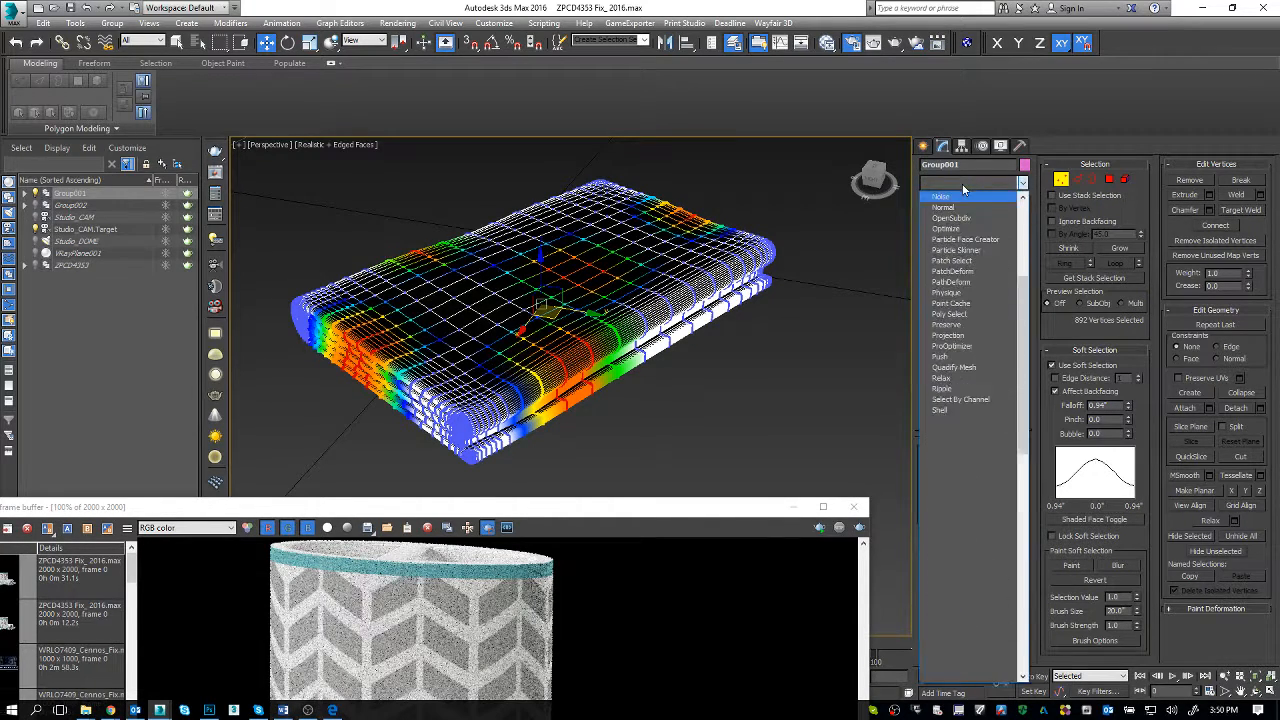
key("Return")
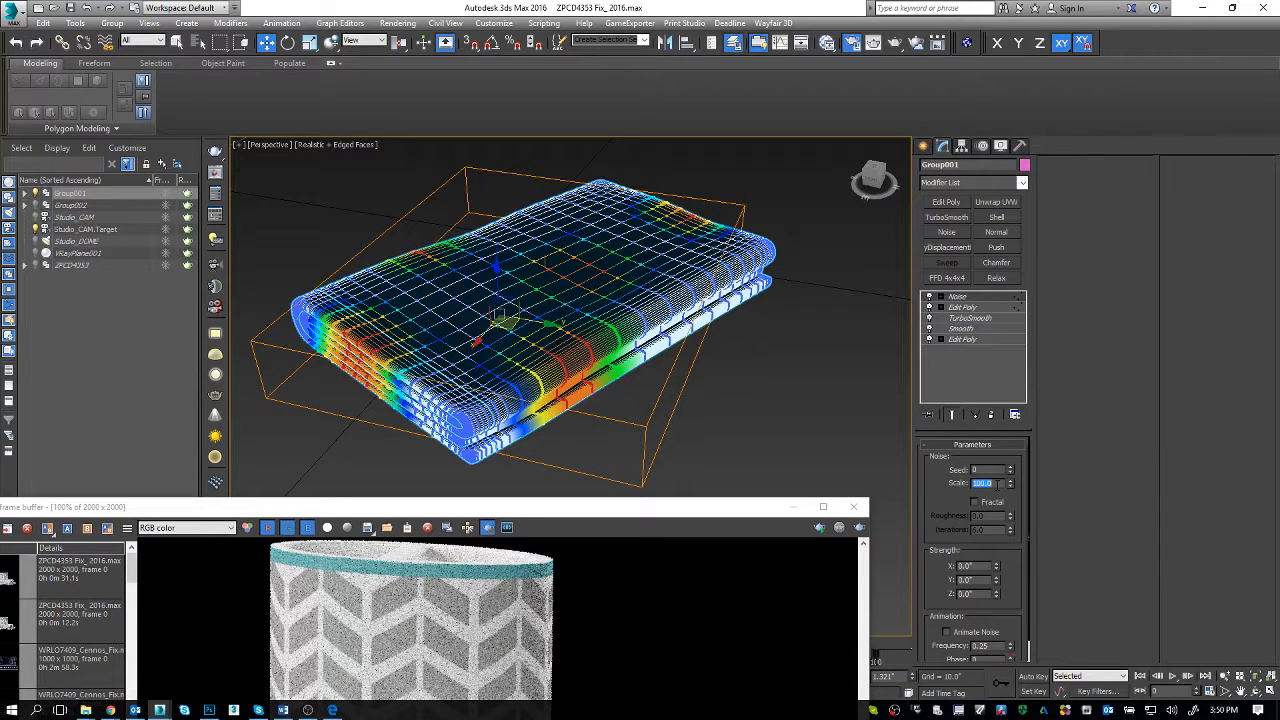
double_click(978, 567)
type("1")
key("Return")
double_click(978, 594)
type("1")
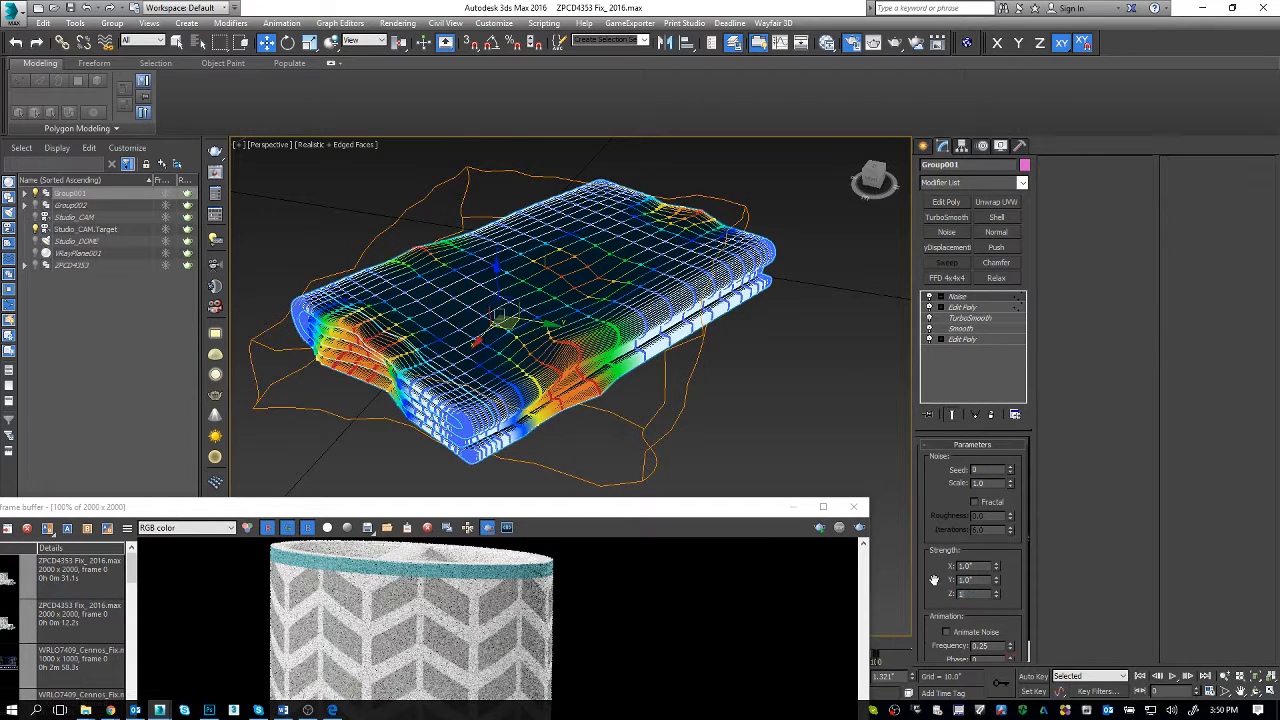
key("Return")
Step: Minimize the render window, raise the noise scale to 3.87, and set its X strength to 1.61"
middle_click_drag(708, 431, 738, 431)
left_click(794, 507)
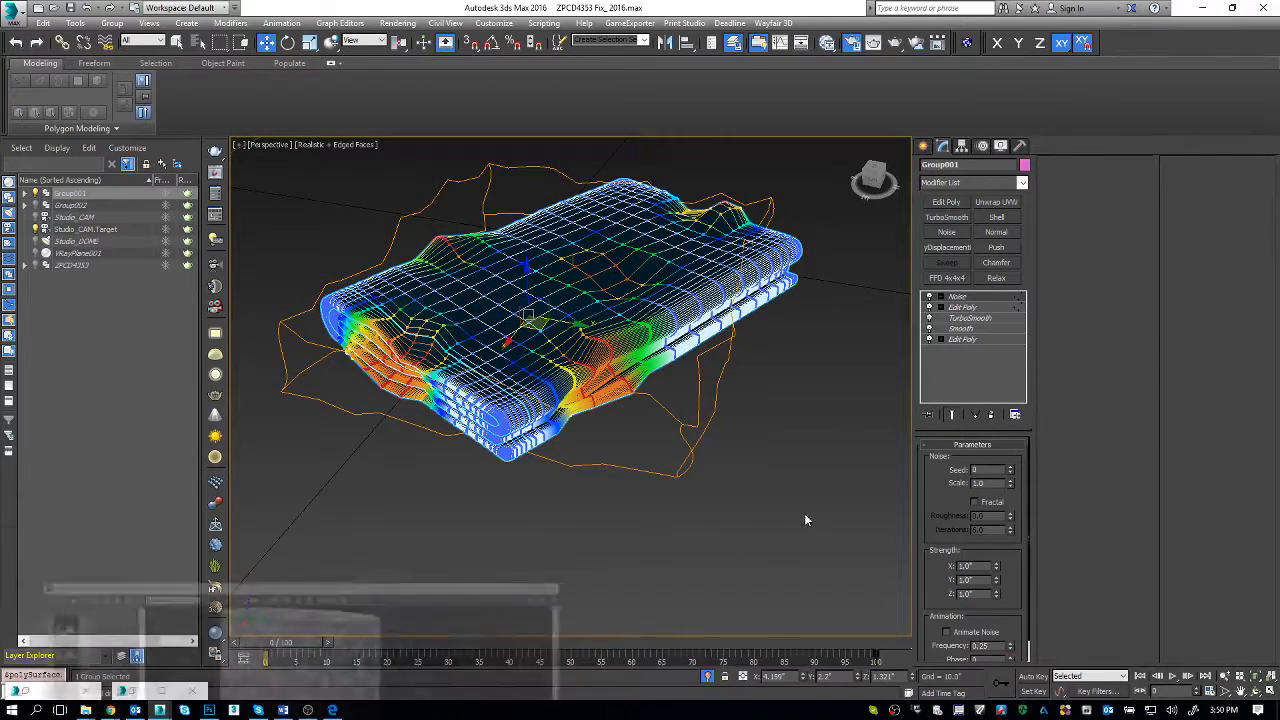
left_click_drag(1011, 486, 1008, 356)
left_click_drag(997, 412, 1004, 296)
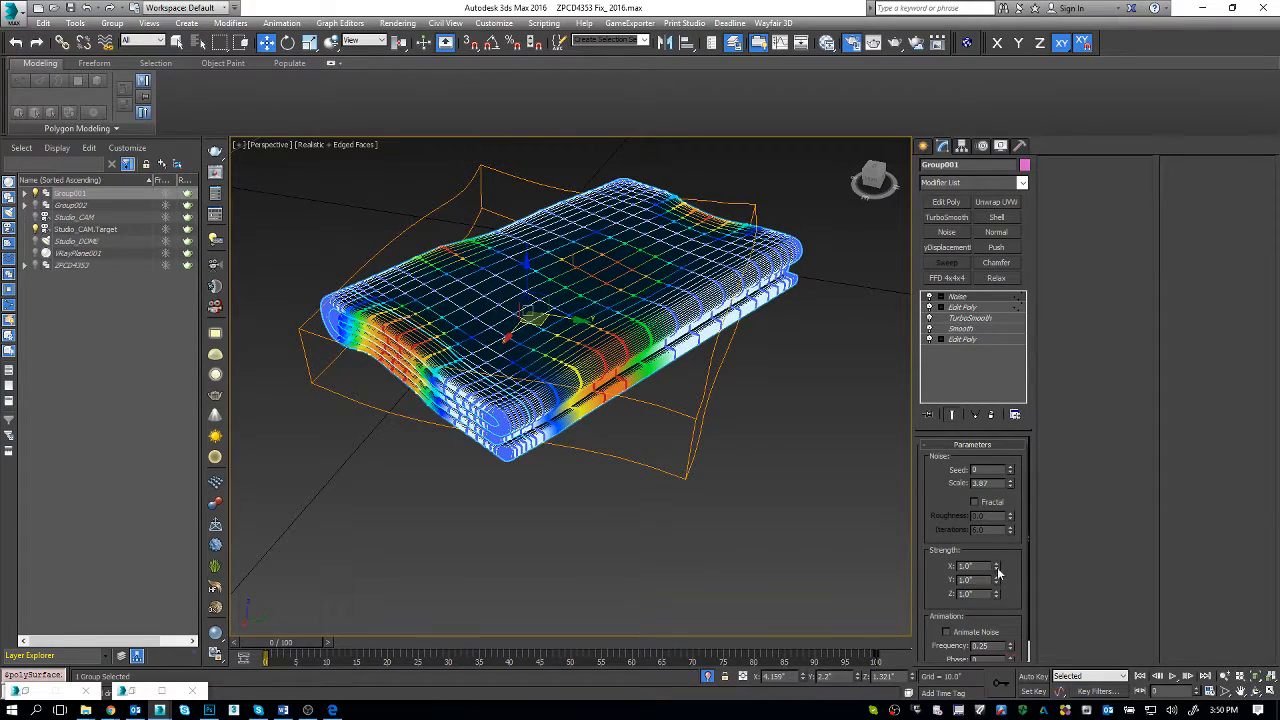
mouse_move(998, 503)
left_mouse_down()
mouse_move(997, 347)
mouse_move(1005, 522)
left_mouse_up()
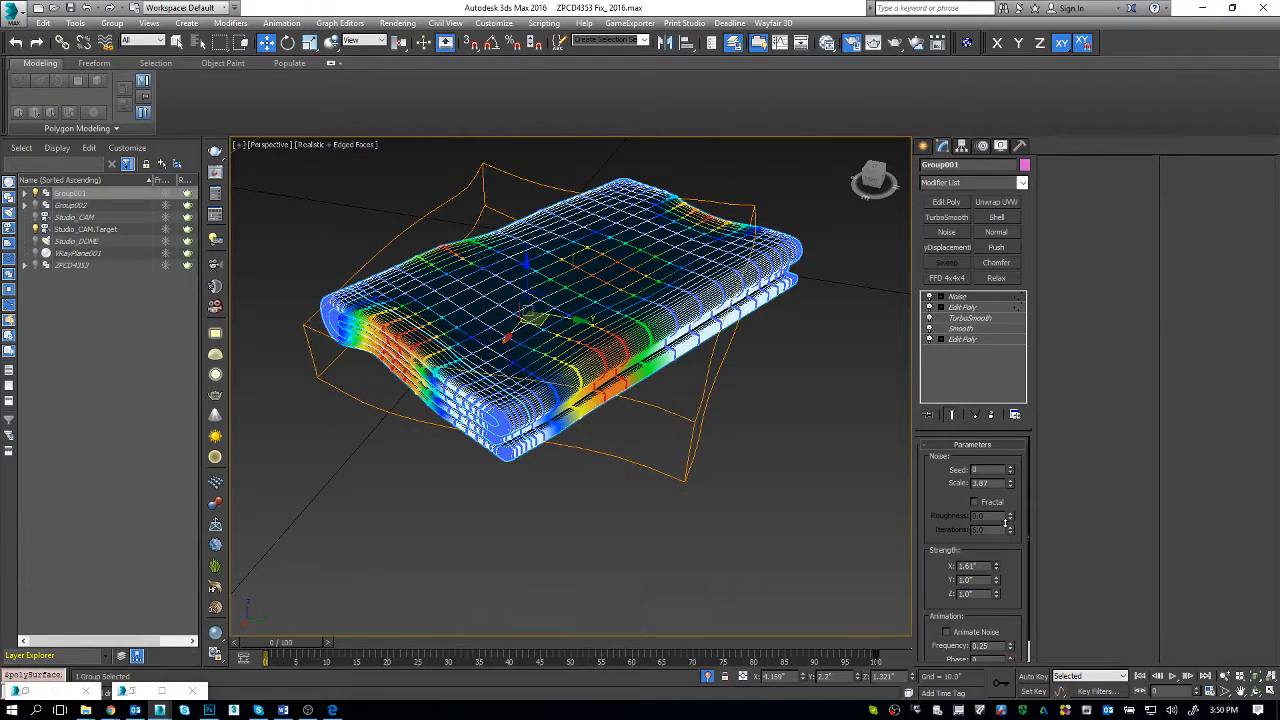
Step: Return to the Edit Poly vertices beneath the Noise modifier and add the towel's far, side and near corners to the soft selection
left_click(999, 308)
key("1")
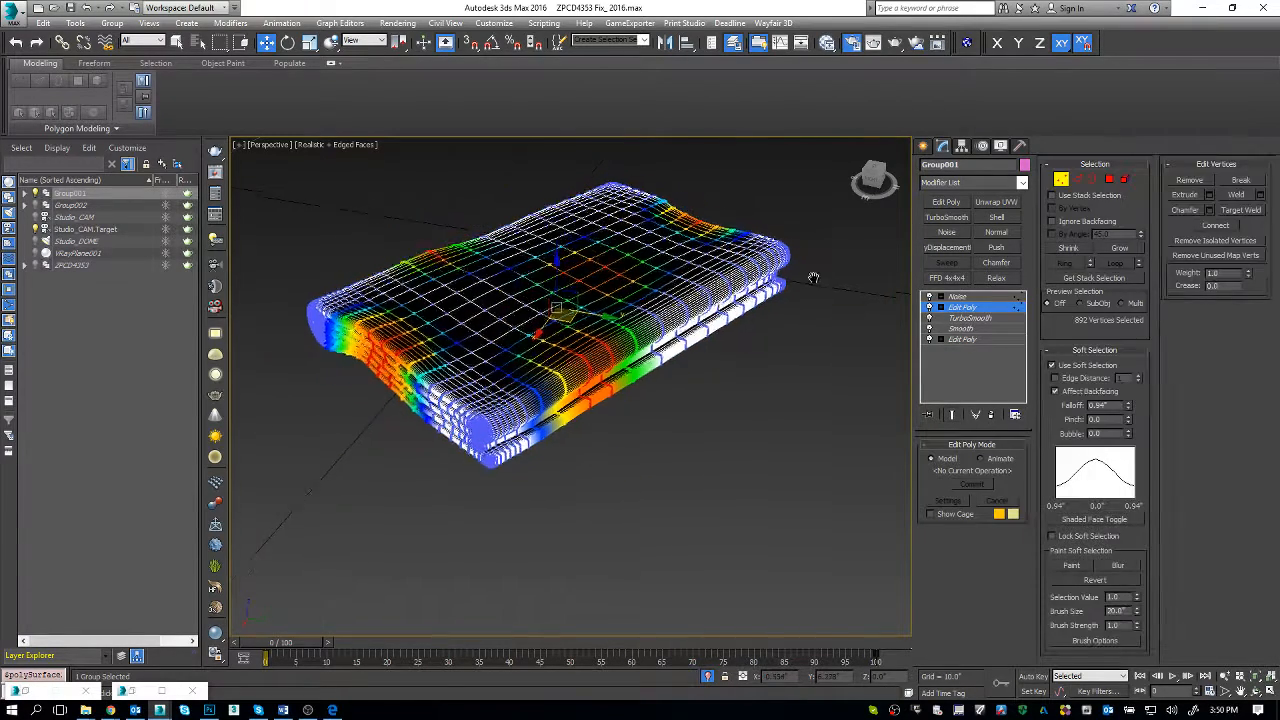
left_click_drag(818, 363, 753, 251)
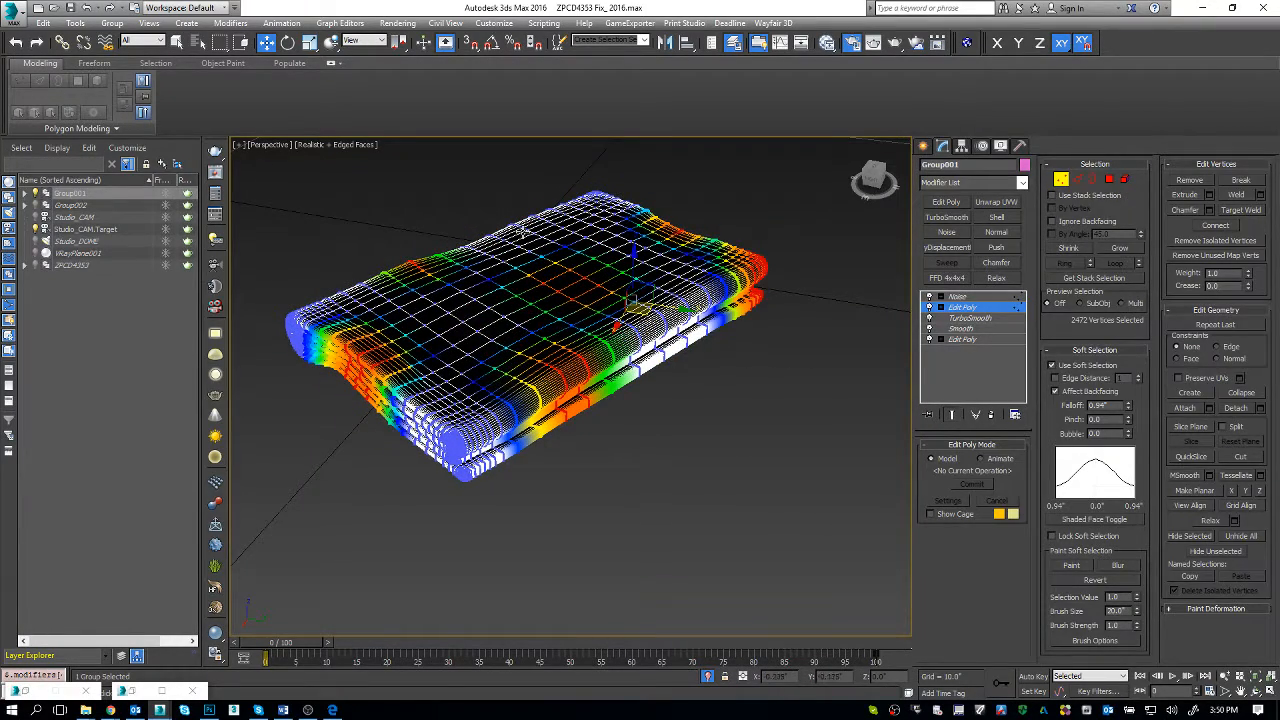
left_click_drag(555, 225, 556, 225, "ctrl")
left_click_drag(600, 179, 610, 204, "ctrl")
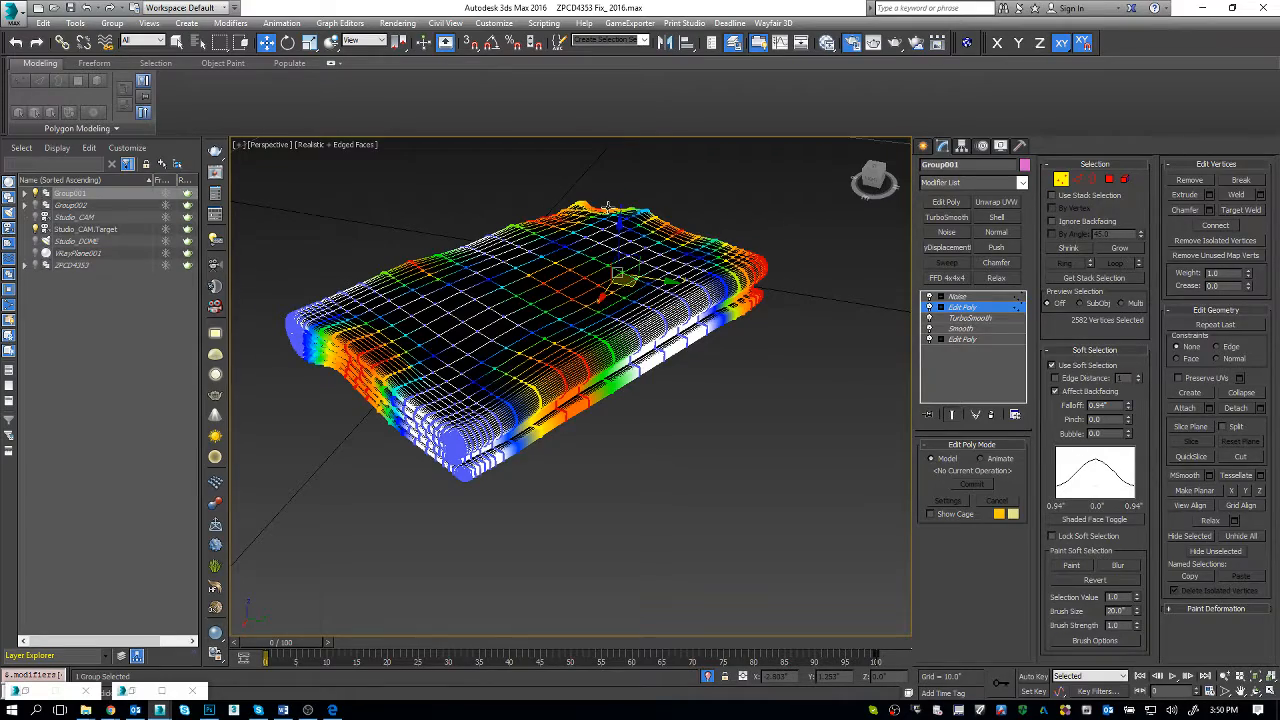
middle_click_drag(676, 238, 692, 264, "alt")
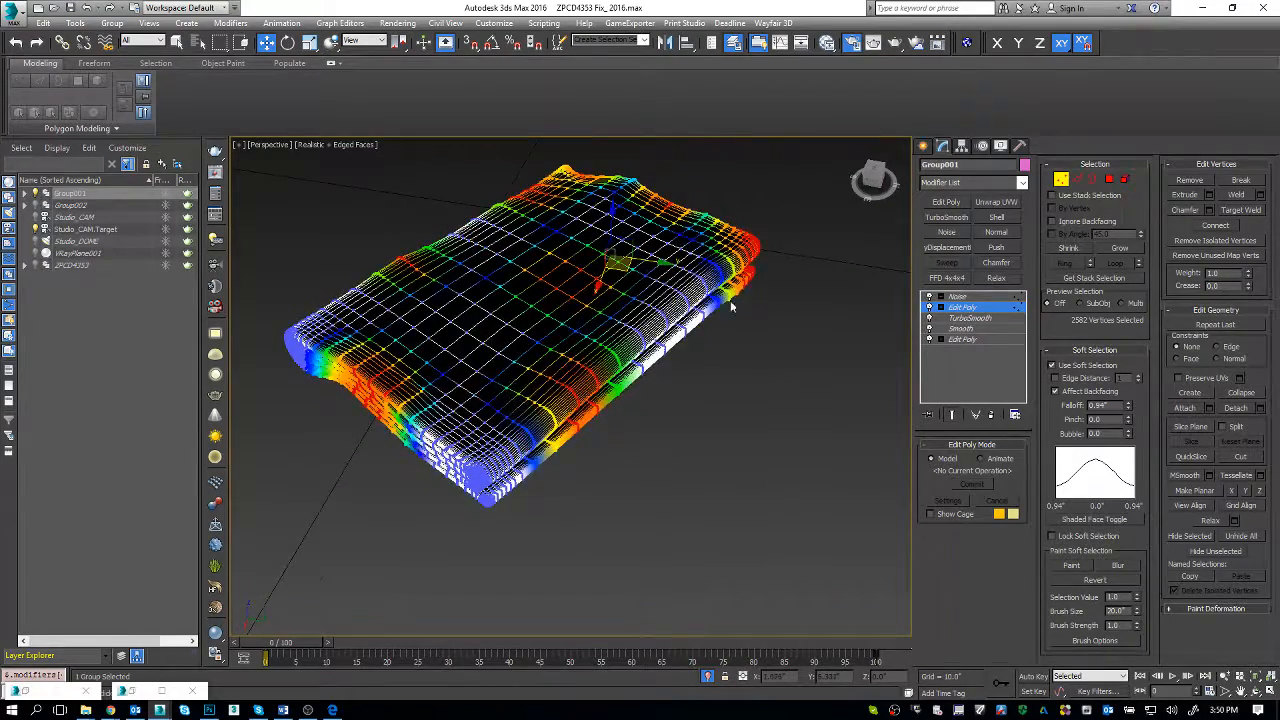
middle_click_drag(731, 307, 519, 353, "alt")
left_click_drag(464, 528, 518, 491, "ctrl")
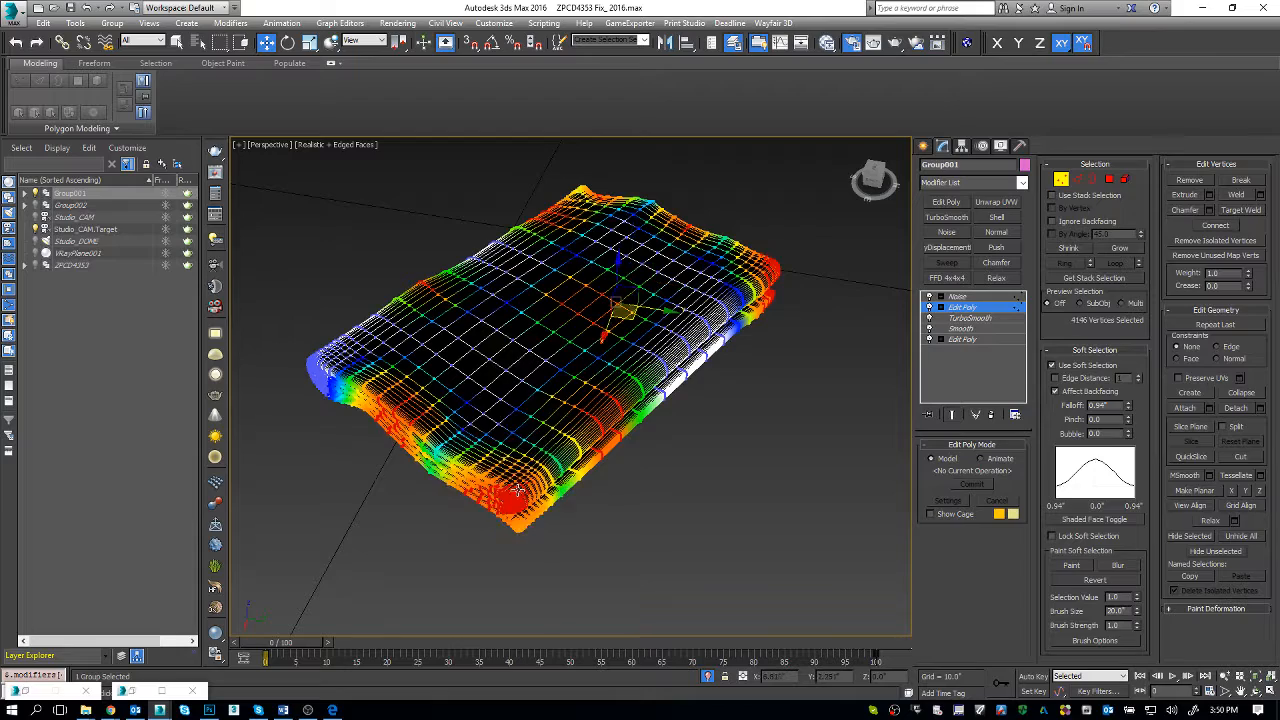
Step: Return to the towel's Noise modifier and set its strength to 0.5" in X, 0.2" in Y and 0.5" in Z
left_click(1016, 296)
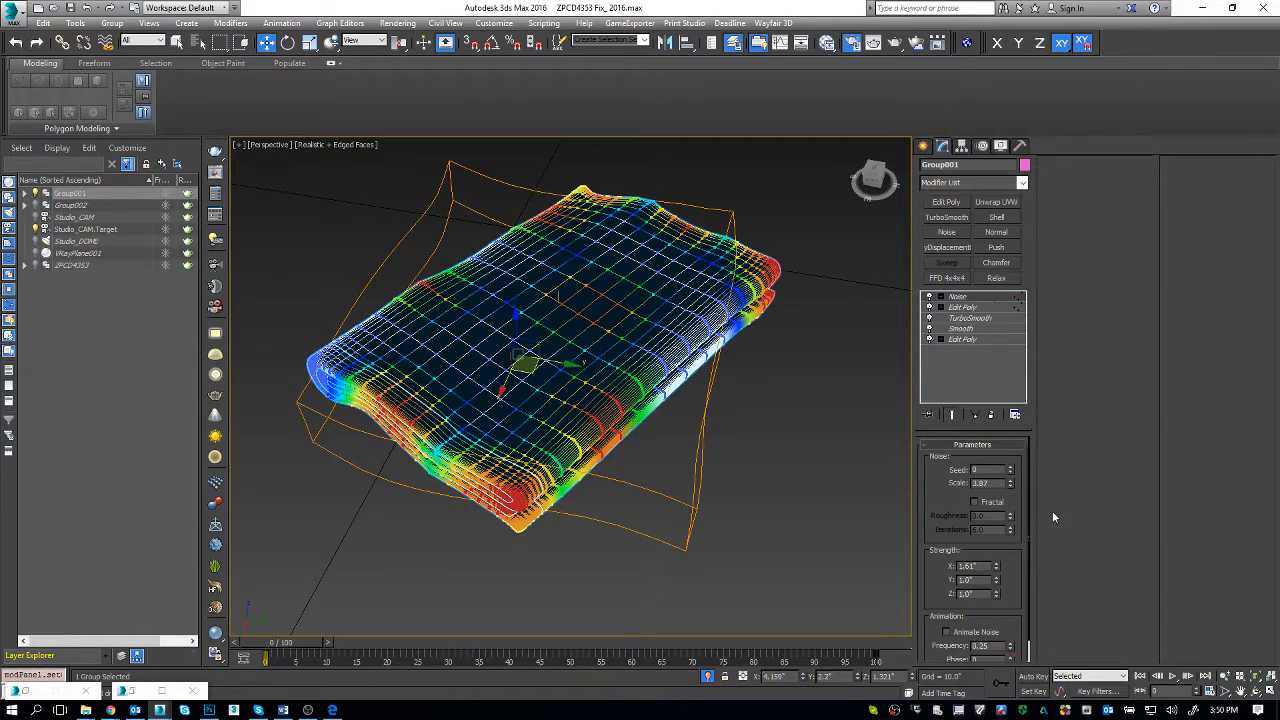
middle_click_drag(529, 452, 576, 406, "alt")
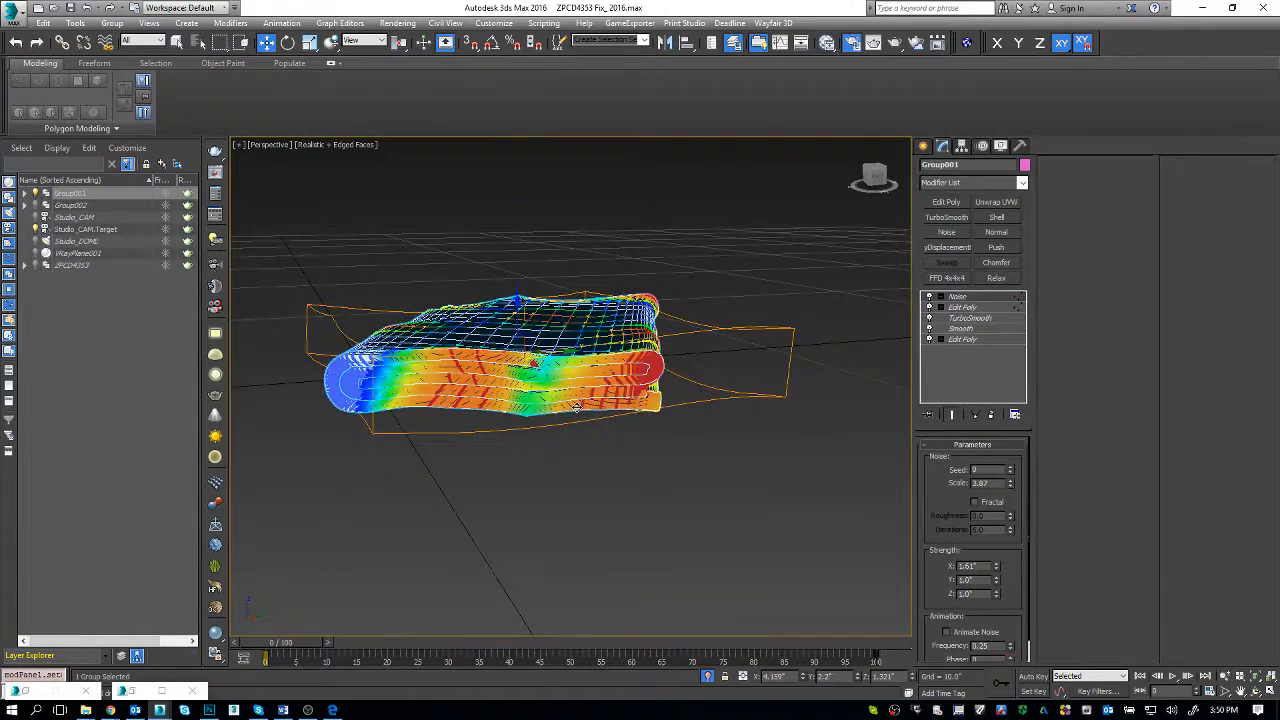
scroll(576, 406, "up", 3)
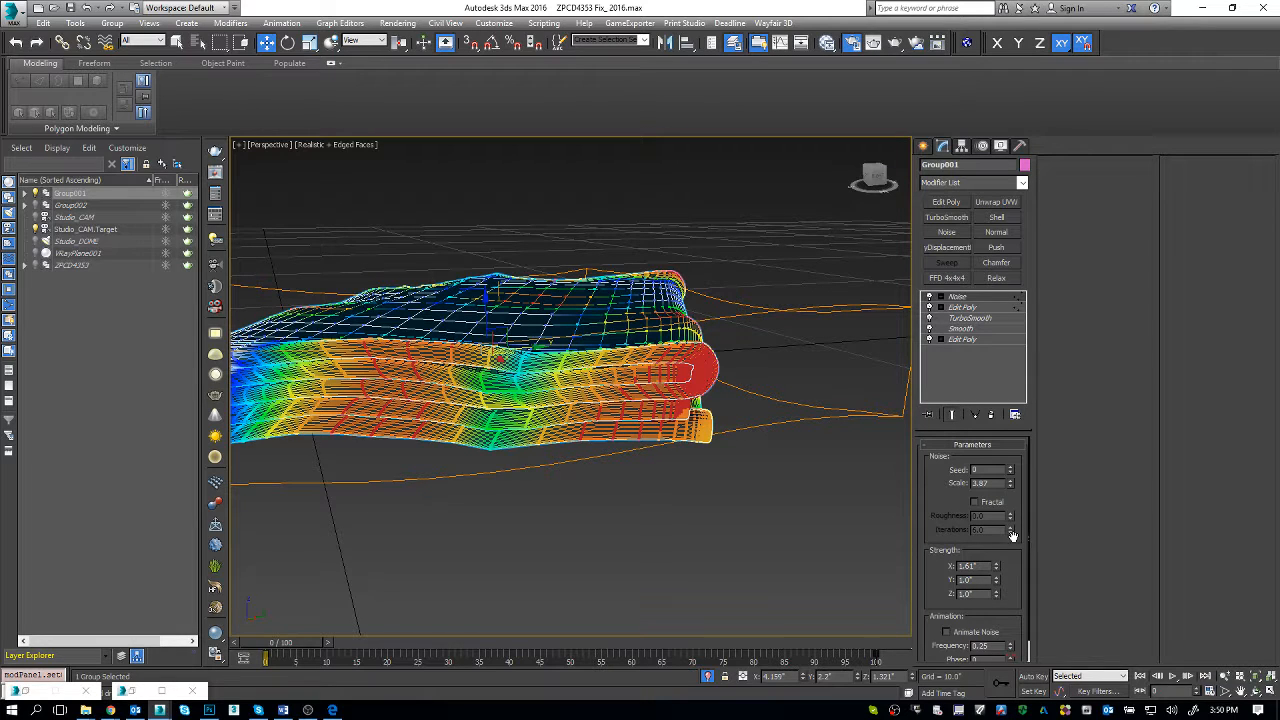
left_click_drag(996, 569, 996, 580)
type(".")
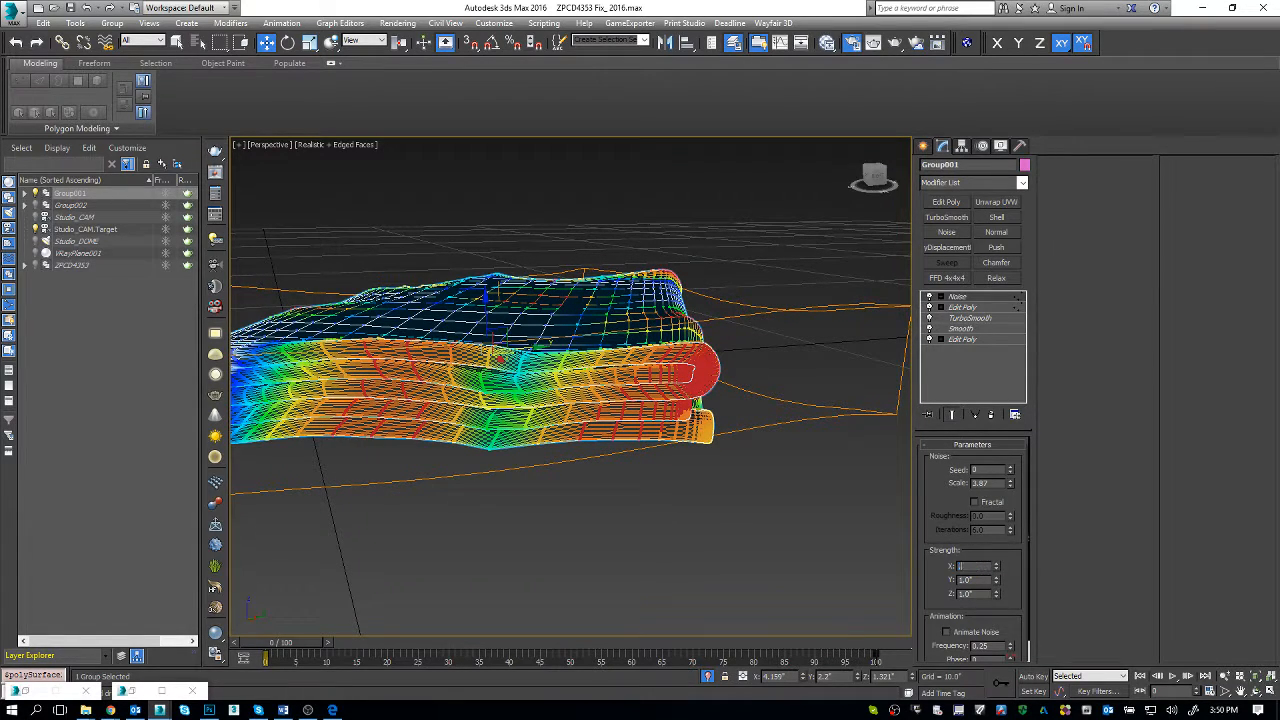
type("5")
key("Tab")
type(".2")
key("Tab")
type(".2")
key("Return")
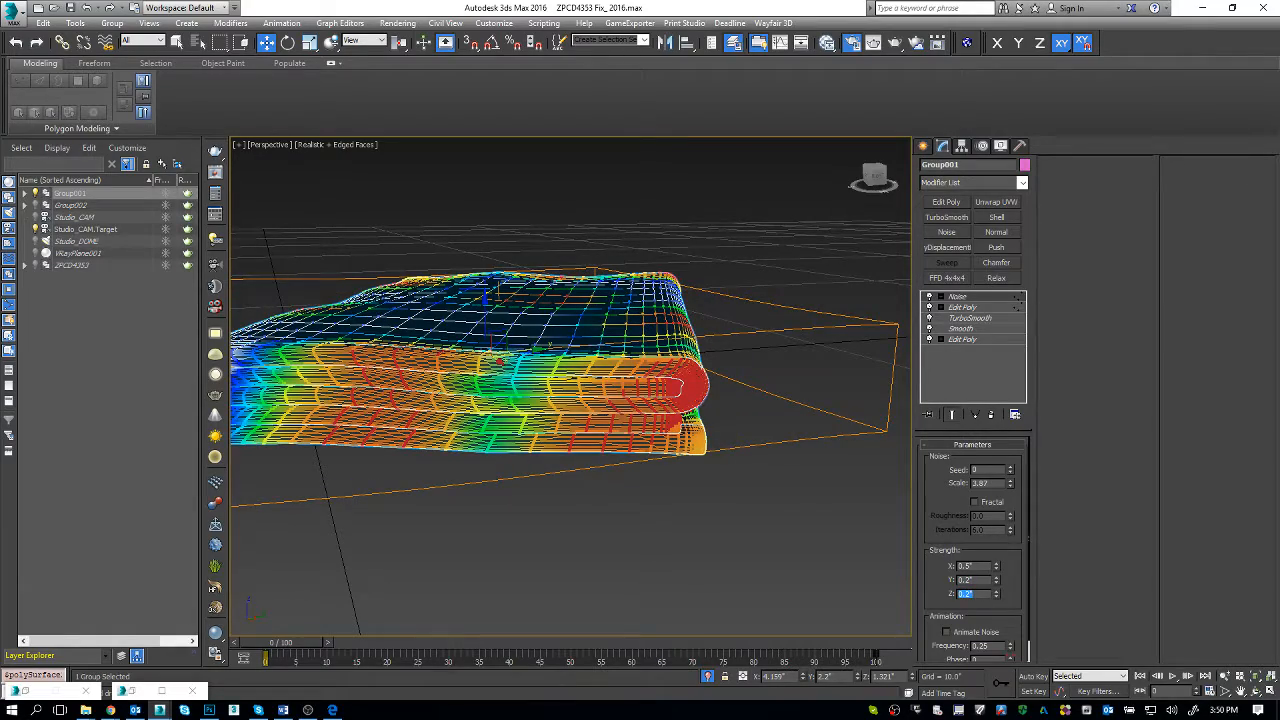
type(".5")
key("Return")
middle_click_drag(574, 413, 680, 412, "alt")
scroll(632, 421, "down", 2)
Step: Reset the Noise modifier's X and Y strengths to 0.0" and, after trying a large Z strength, set Z to 1.0"
right_click(994, 583)
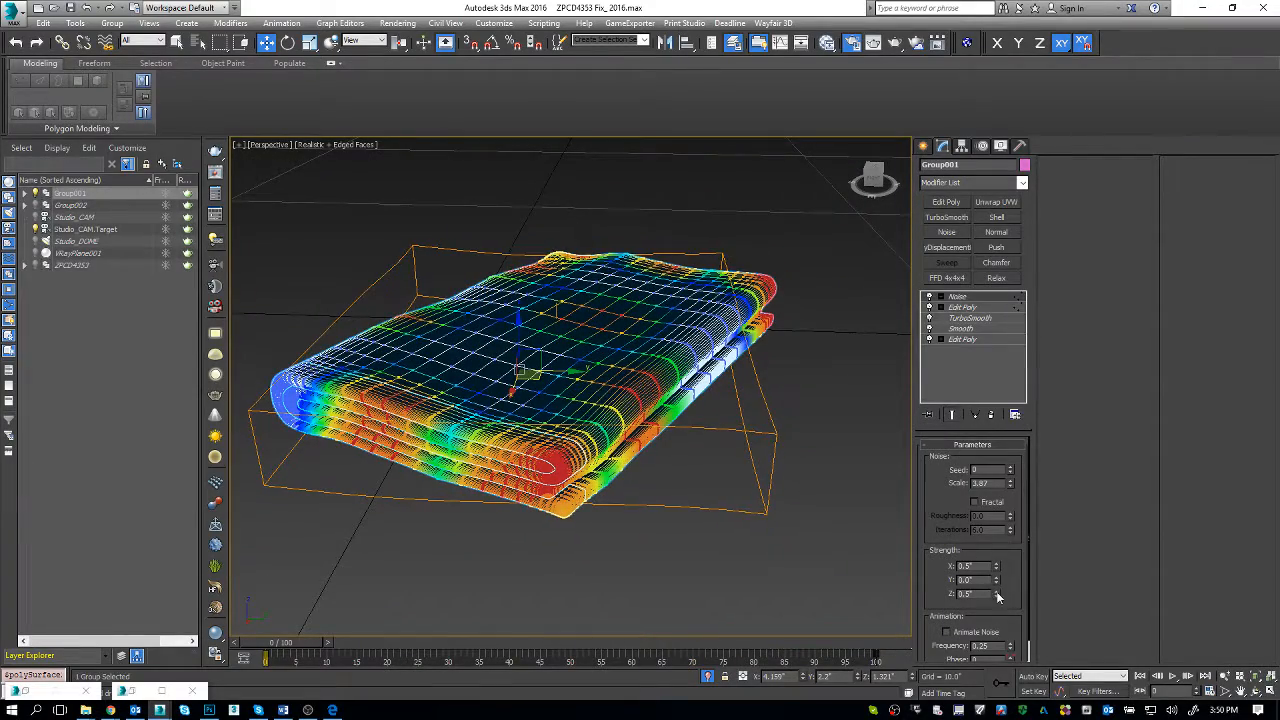
right_click(996, 593)
right_click(996, 567)
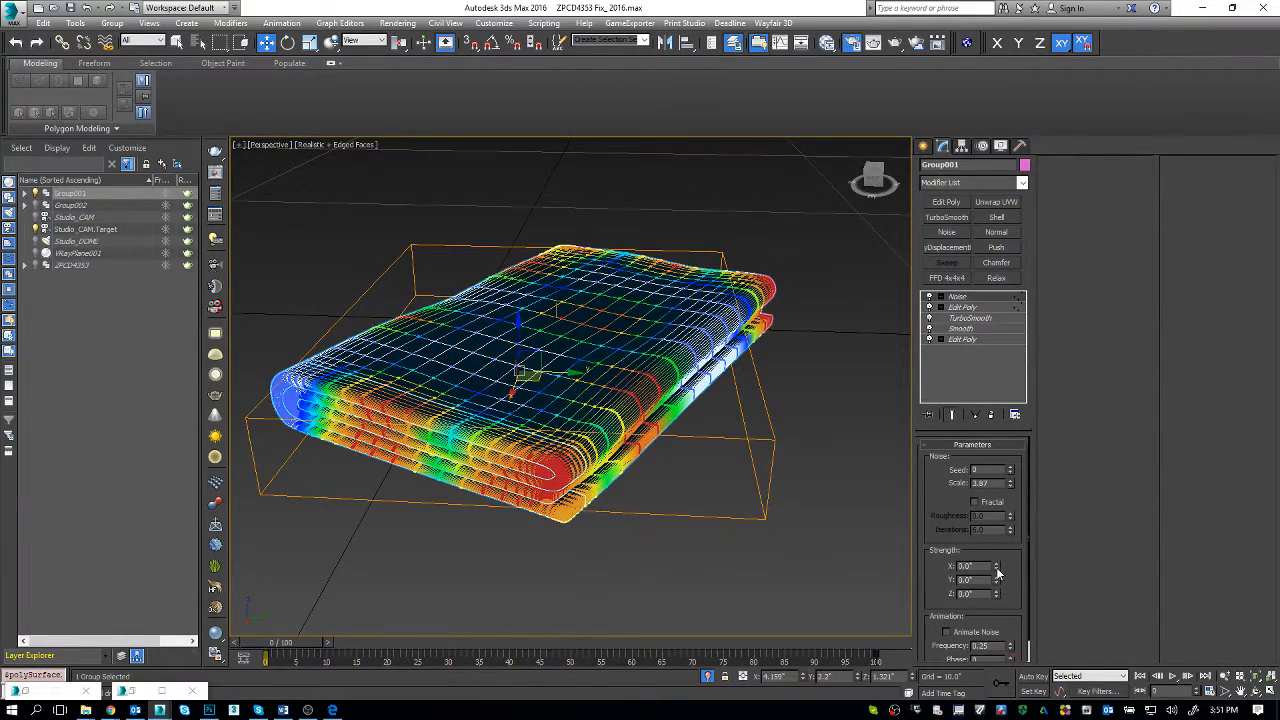
left_click_drag(996, 593, 996, 560)
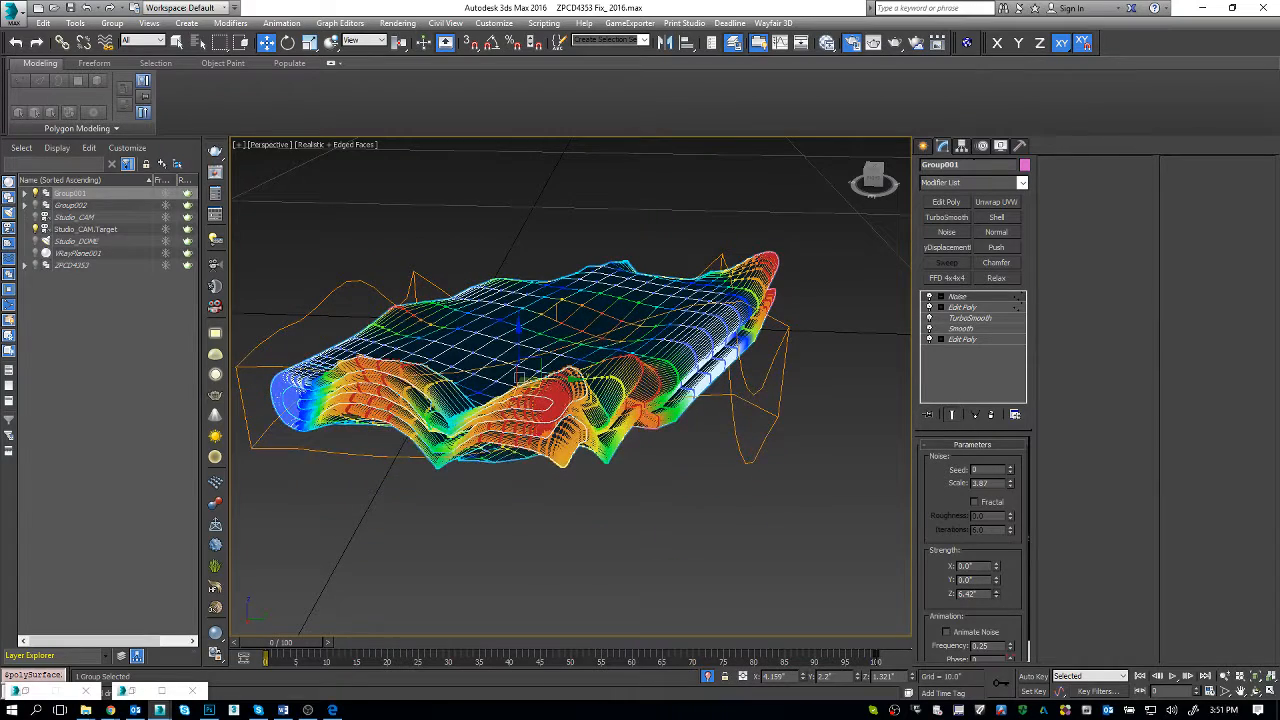
right_click(996, 594)
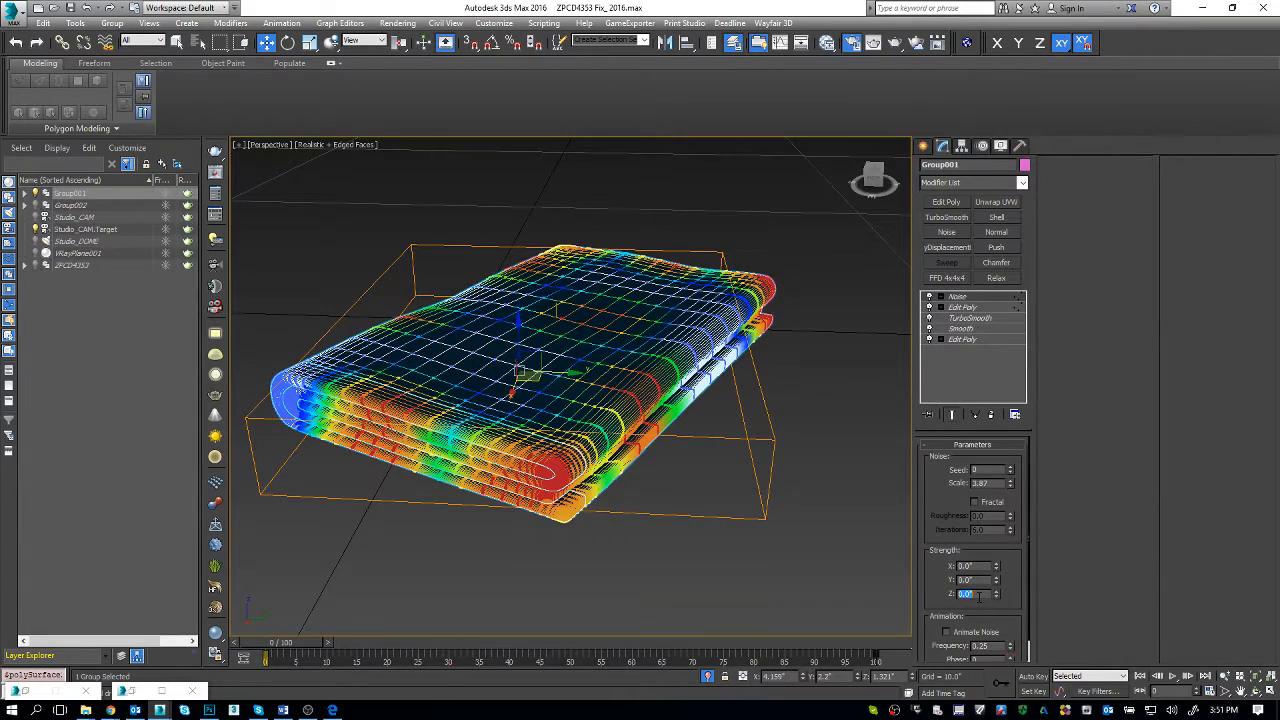
type("1")
key("Return")
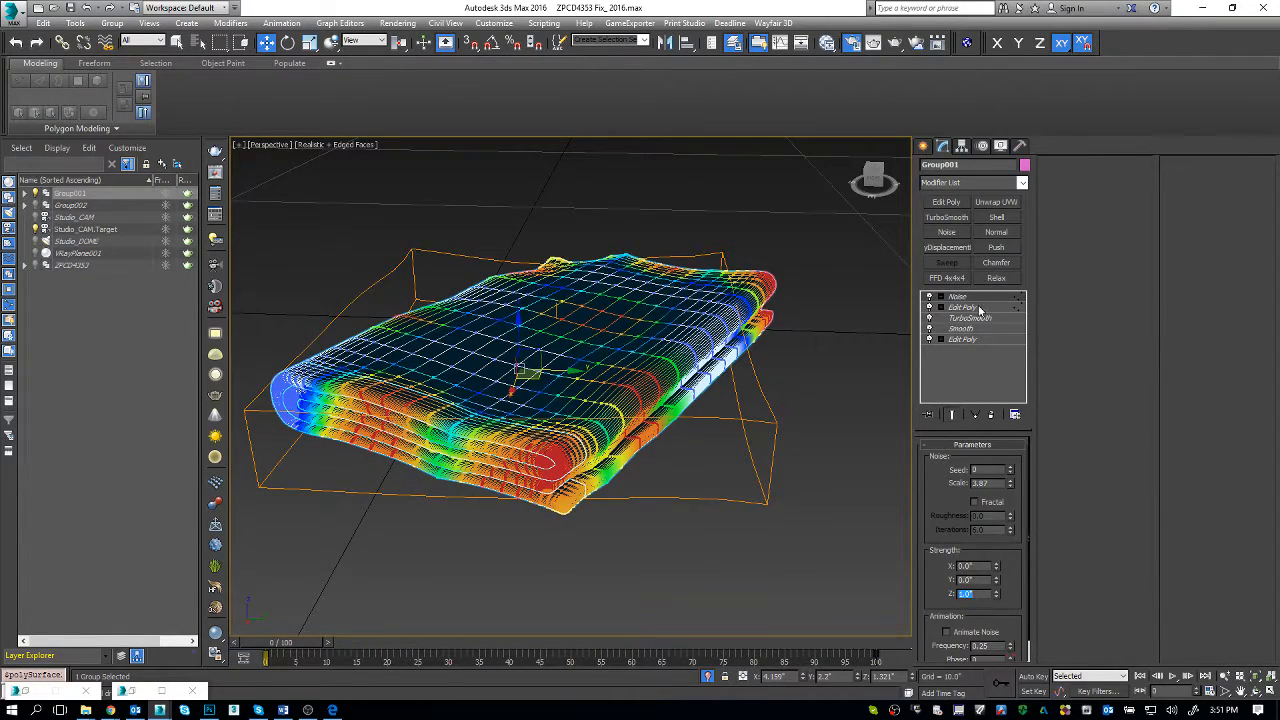
Step: Add a second Noise modifier above the first with scale 10.0 and an X strength of -0.86"
left_click(962, 182)
key("n")
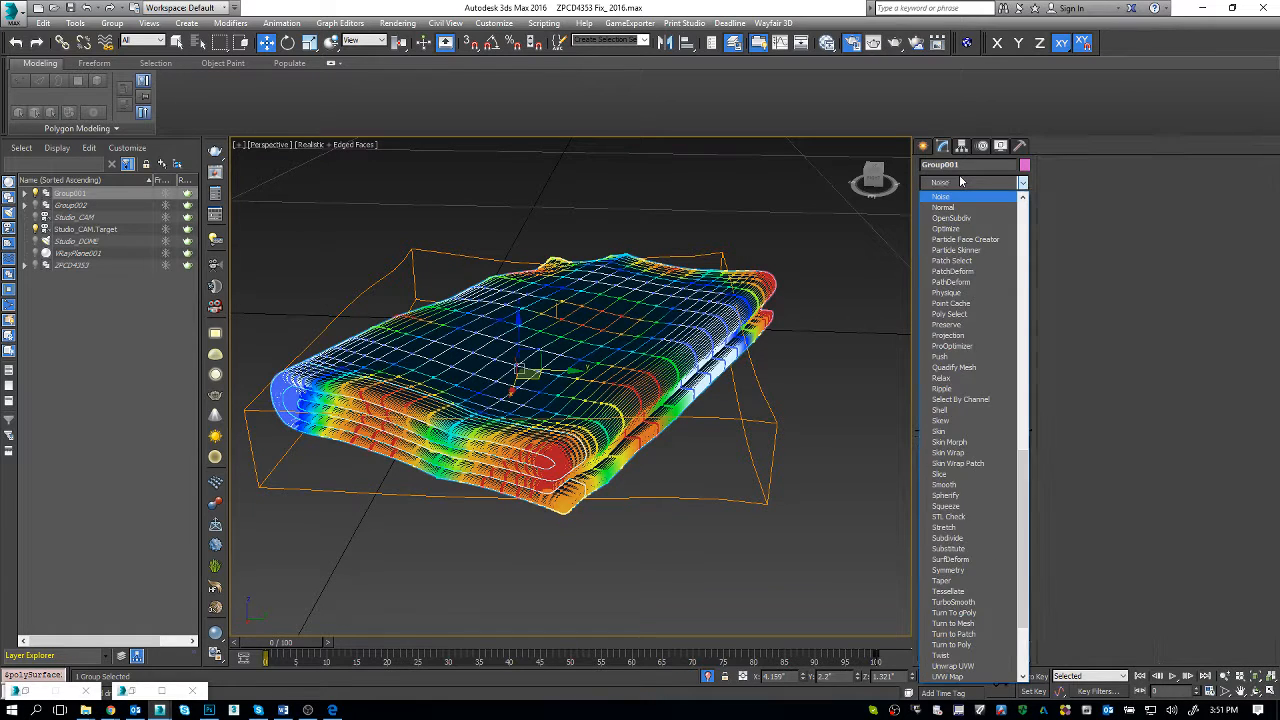
key("Return")
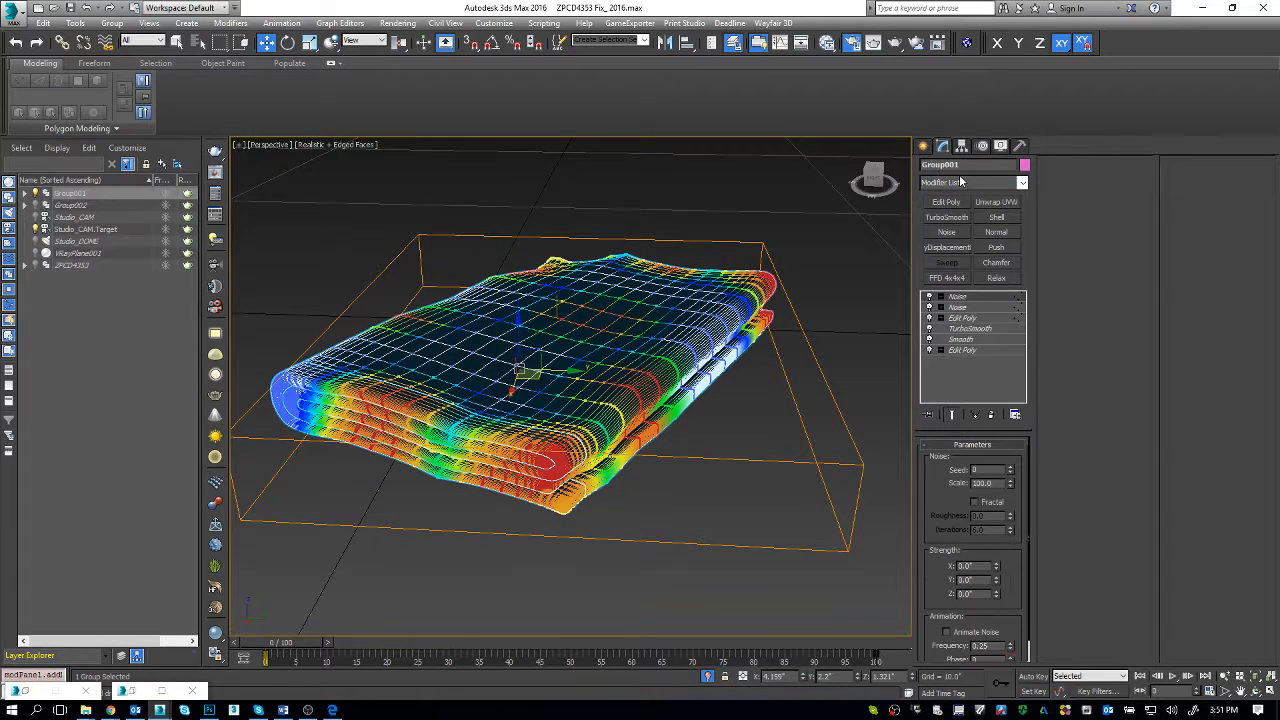
left_click(1002, 483)
key("Return")
left_click_drag(997, 561, 986, 626)
middle_click_drag(730, 396, 641, 397, "alt")
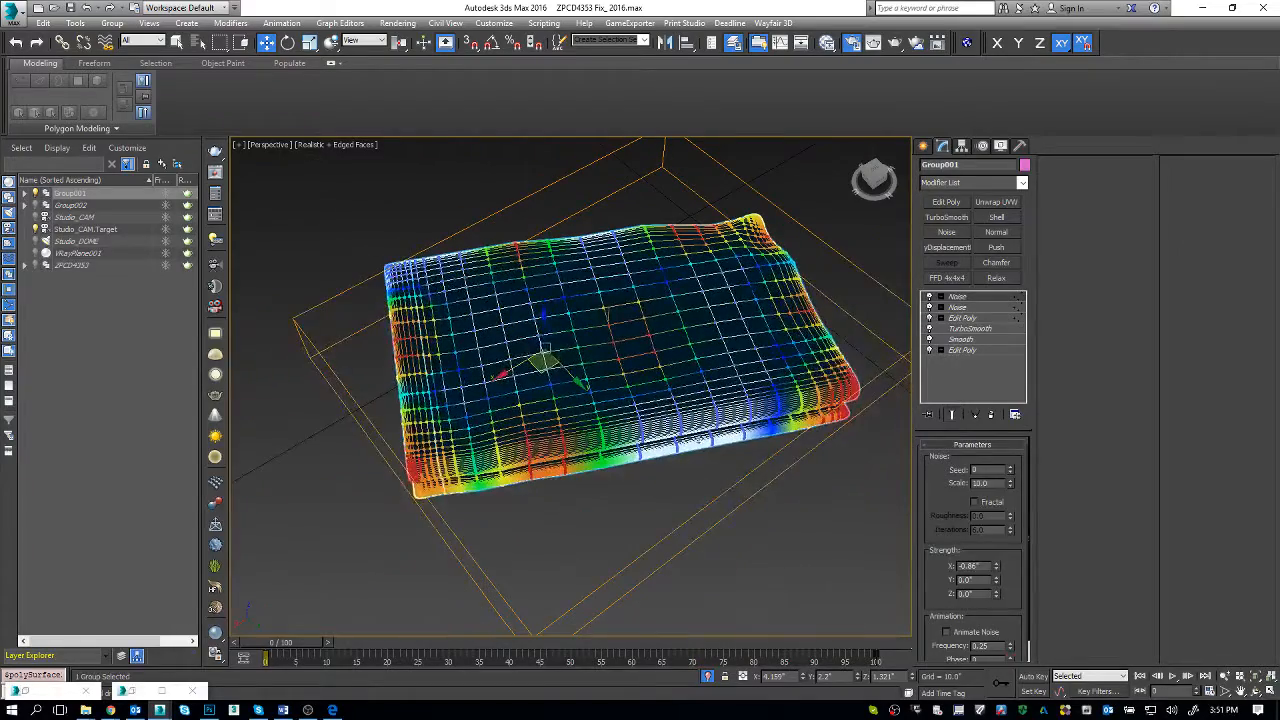
left_click_drag(1003, 546, 996, 408)
middle_click_drag(603, 554, 628, 492, "alt")
Step: Hide the edge display and exit isolation to bring the whole scene back around the towel
left_click(797, 424)
key("F4")
key("alt+q")
scroll(668, 388, "down", 5)
Step: Add an Edit Poly modifier on top of the upper towel's stack and show the mesh edges again
left_click(668, 388)
left_click(948, 203)
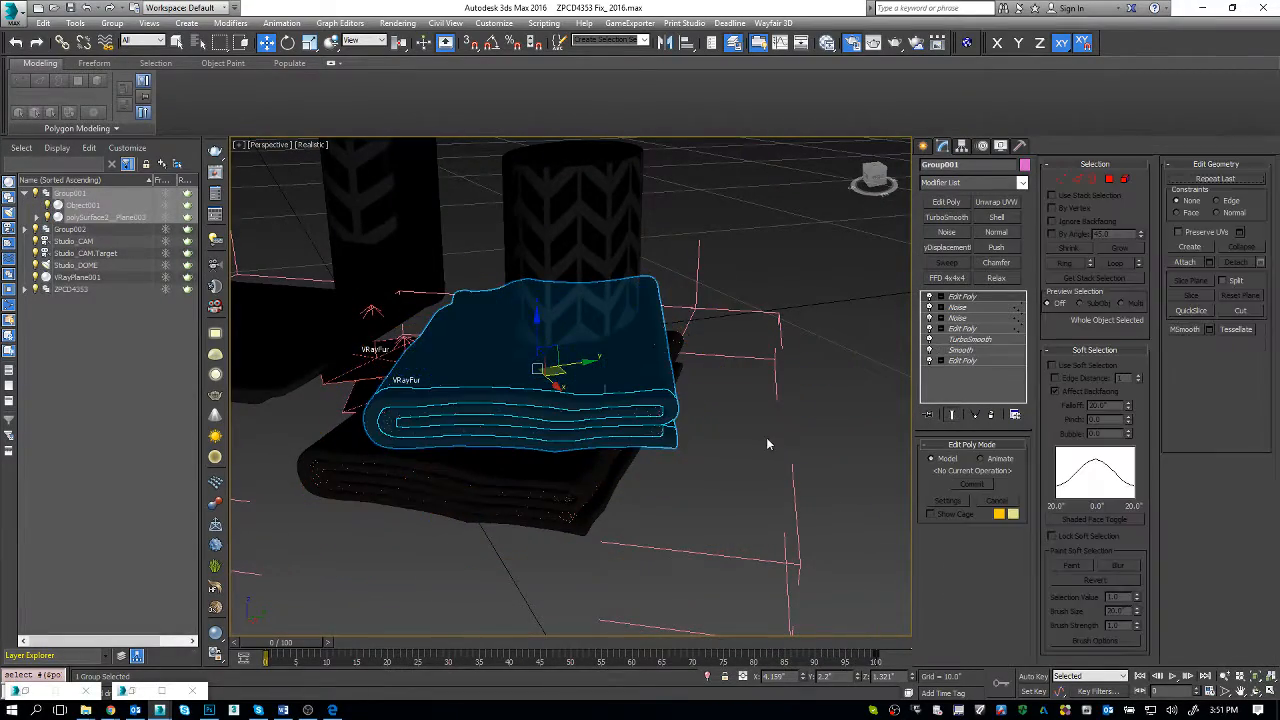
key("F4")
middle_click_drag(749, 460, 691, 437, "alt")
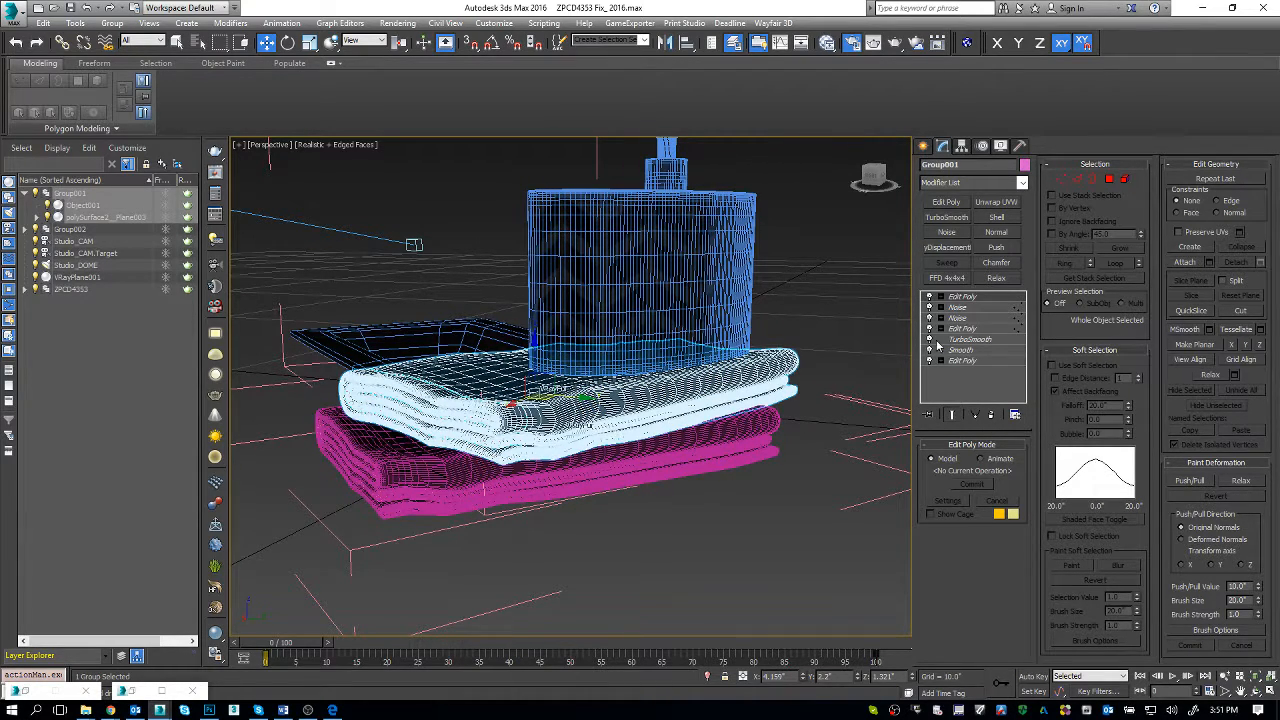
Step: Go down to the Smooth modifier, turn off the end-result display and isolate the towel
left_click(975, 352)
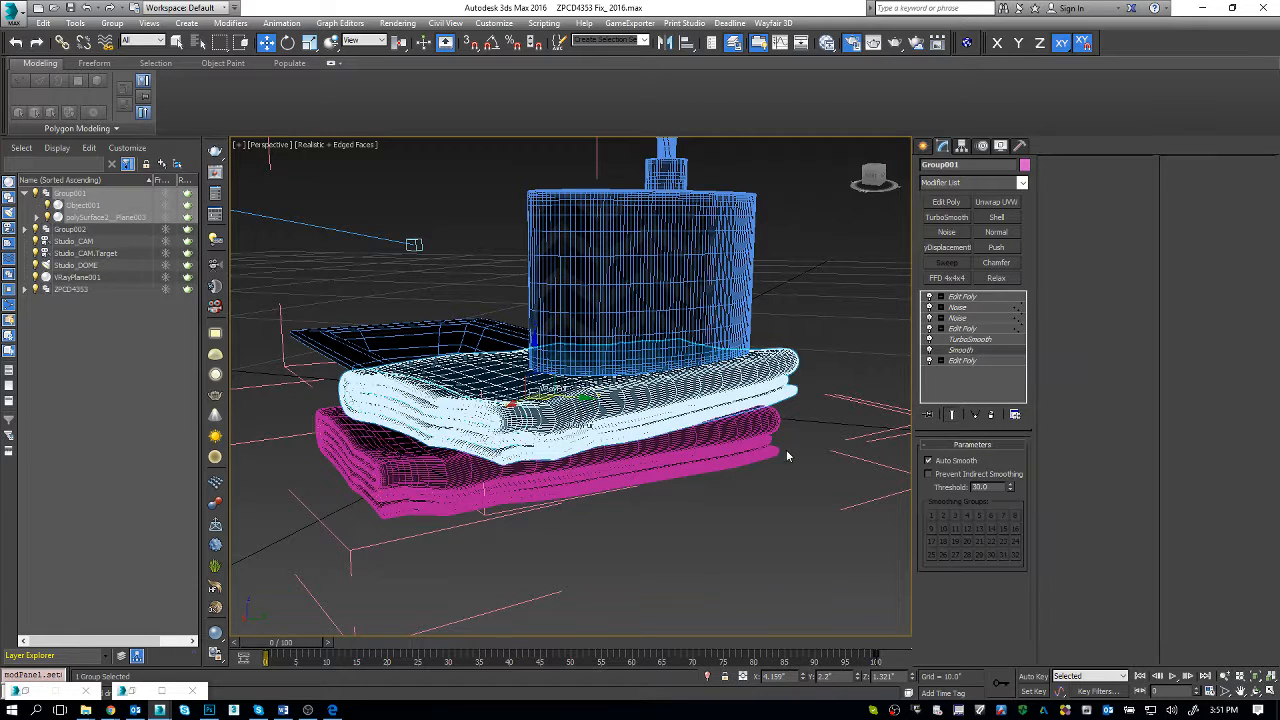
left_click(953, 415)
key("alt+q")
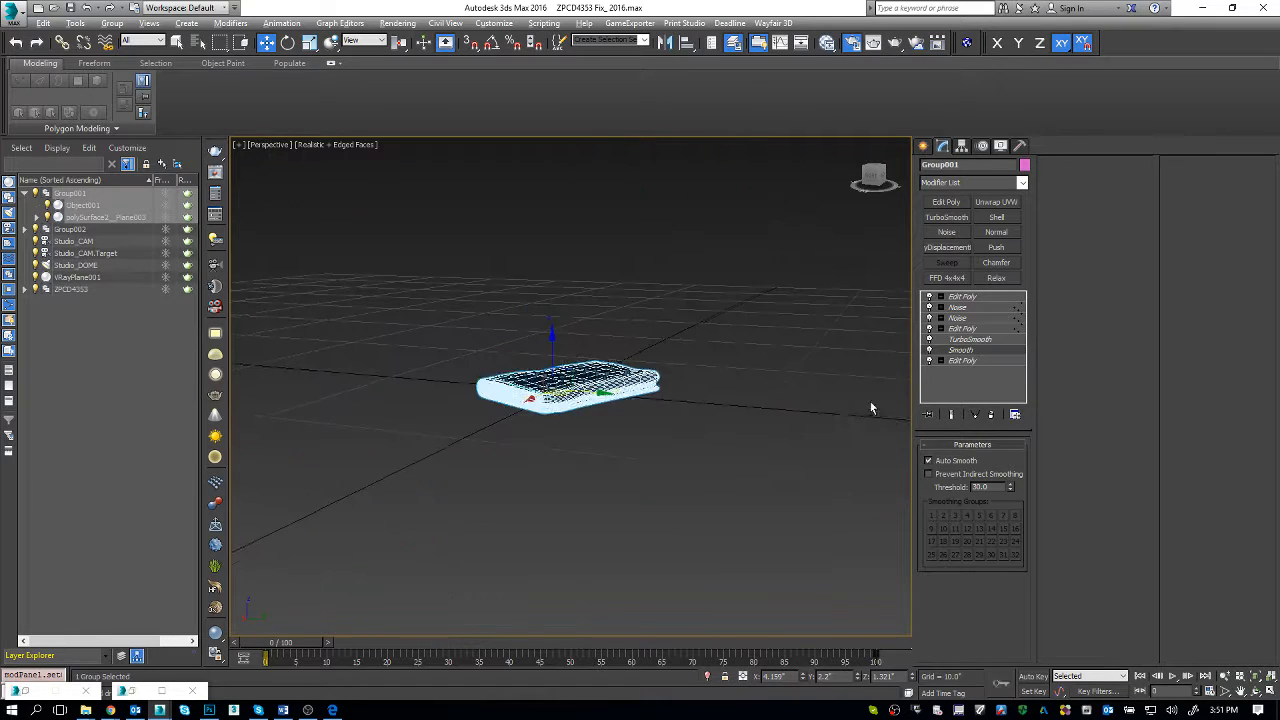
key("q")
Step: Examine the unsmoothed mesh spacing along the towel's folded side and near corner
scroll(576, 382, "up", 5)
scroll(603, 463, "up", 4)
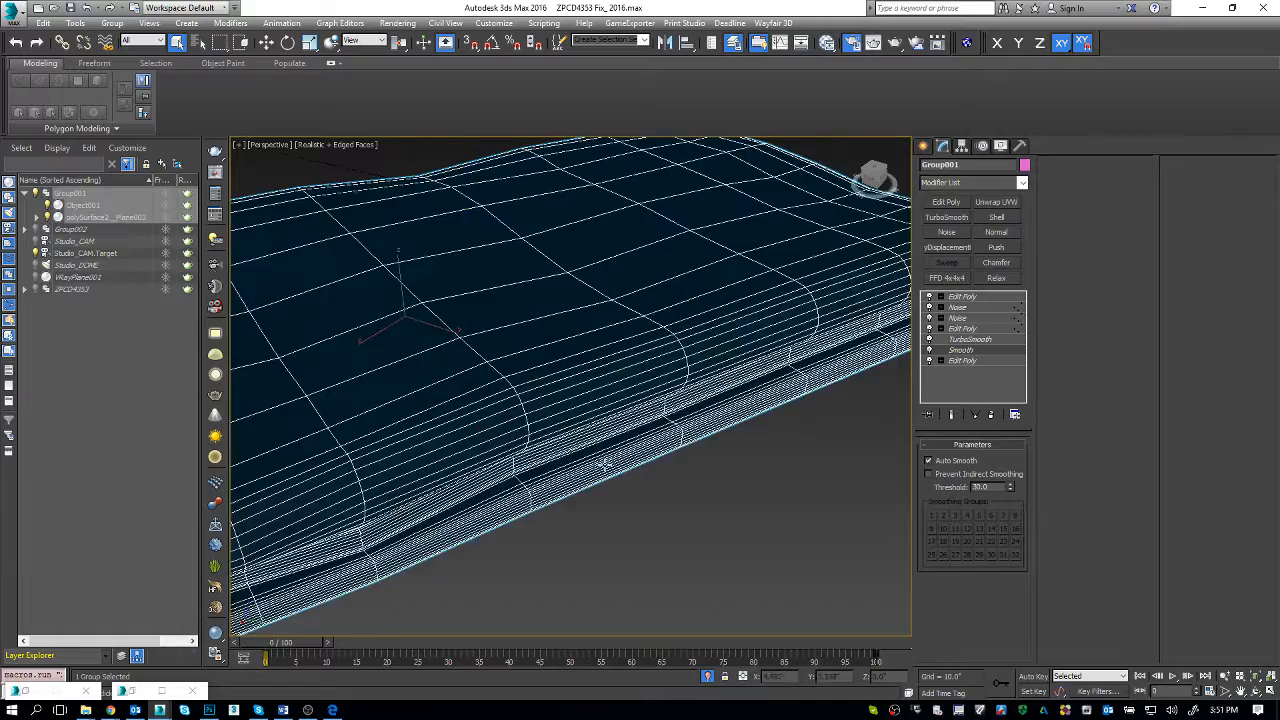
middle_click_drag(603, 463, 680, 478, "alt")
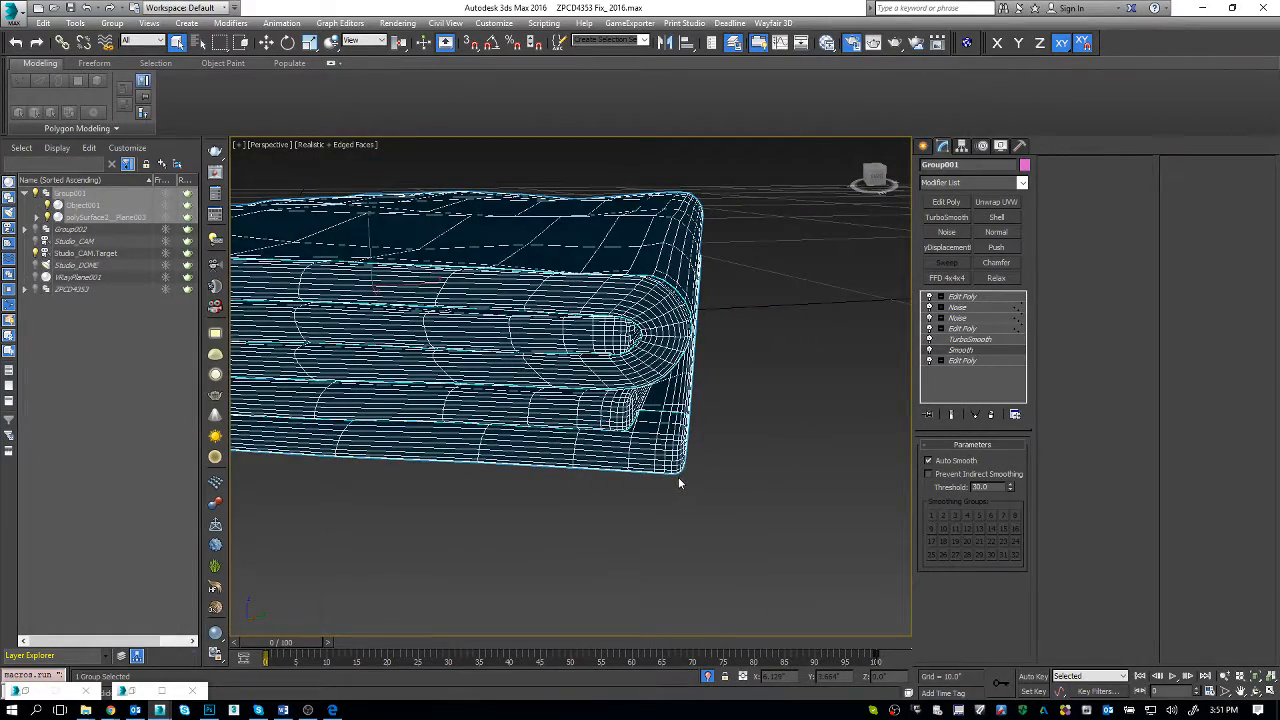
middle_click_drag(783, 475, 704, 404, "alt")
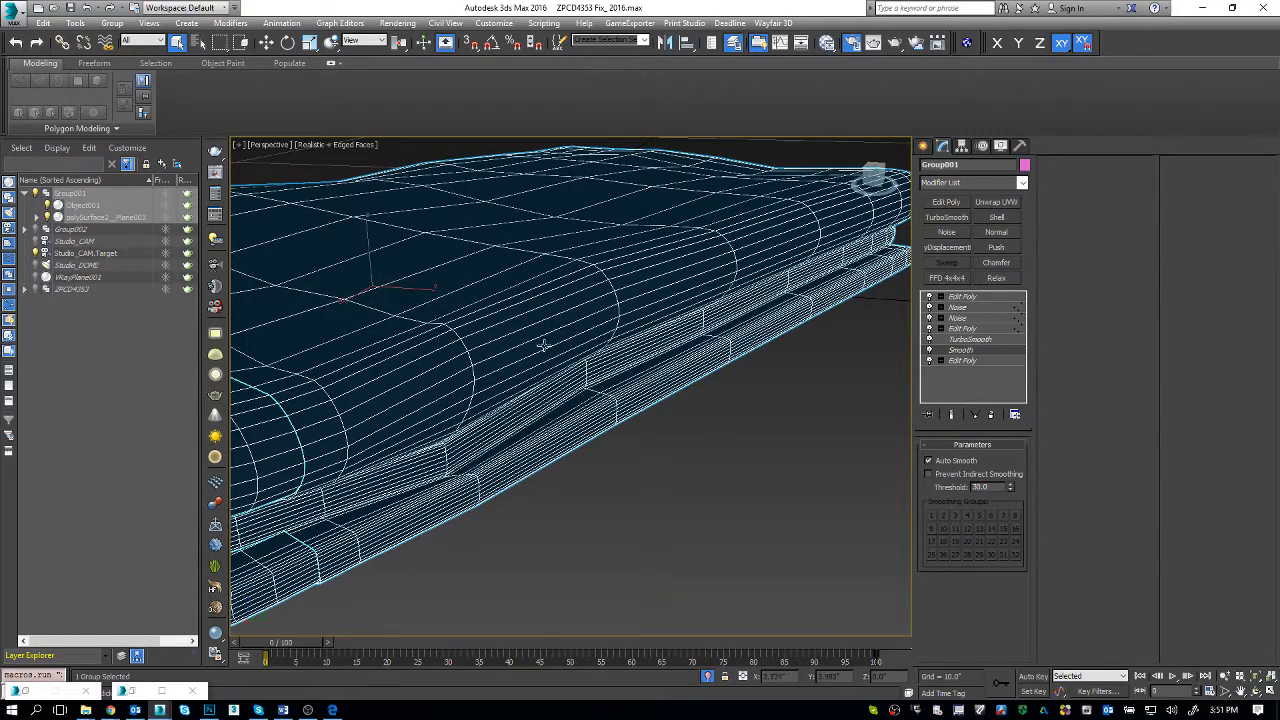
middle_click_drag(653, 348, 717, 348, "alt")
scroll(693, 354, "down", 3)
scroll(693, 354, "up", 1)
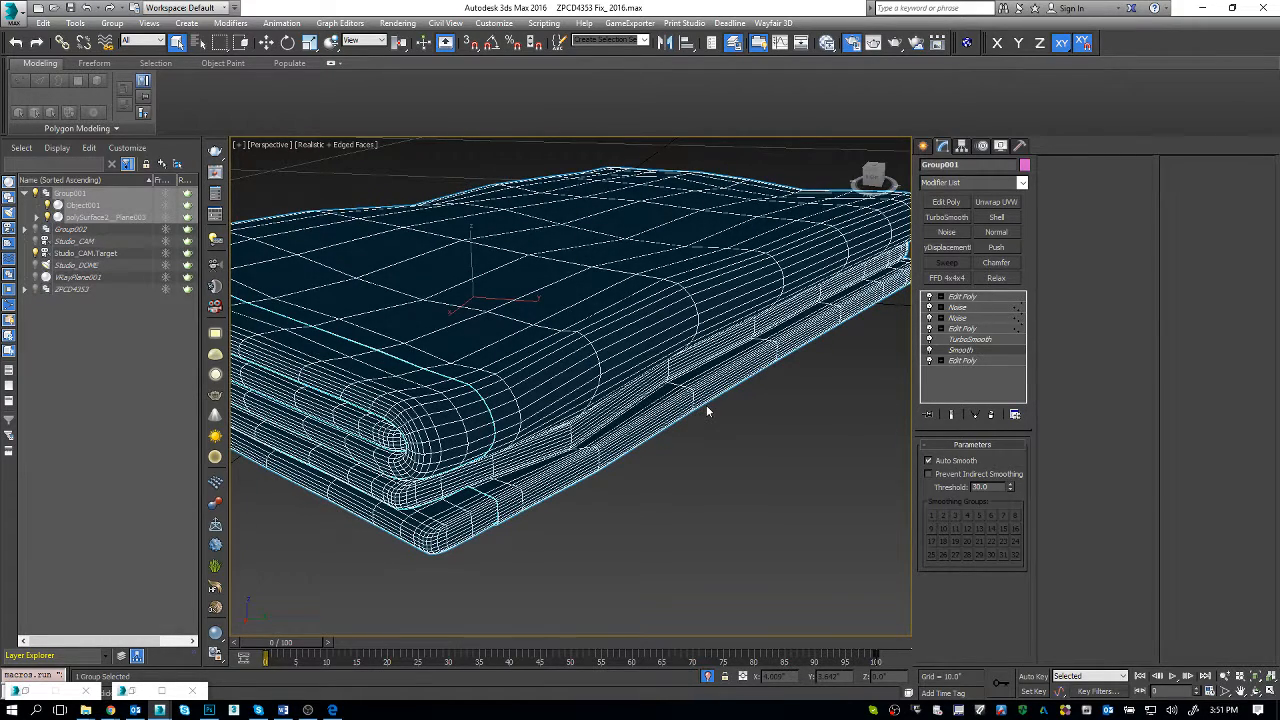
middle_click_drag(697, 402, 703, 401, "alt")
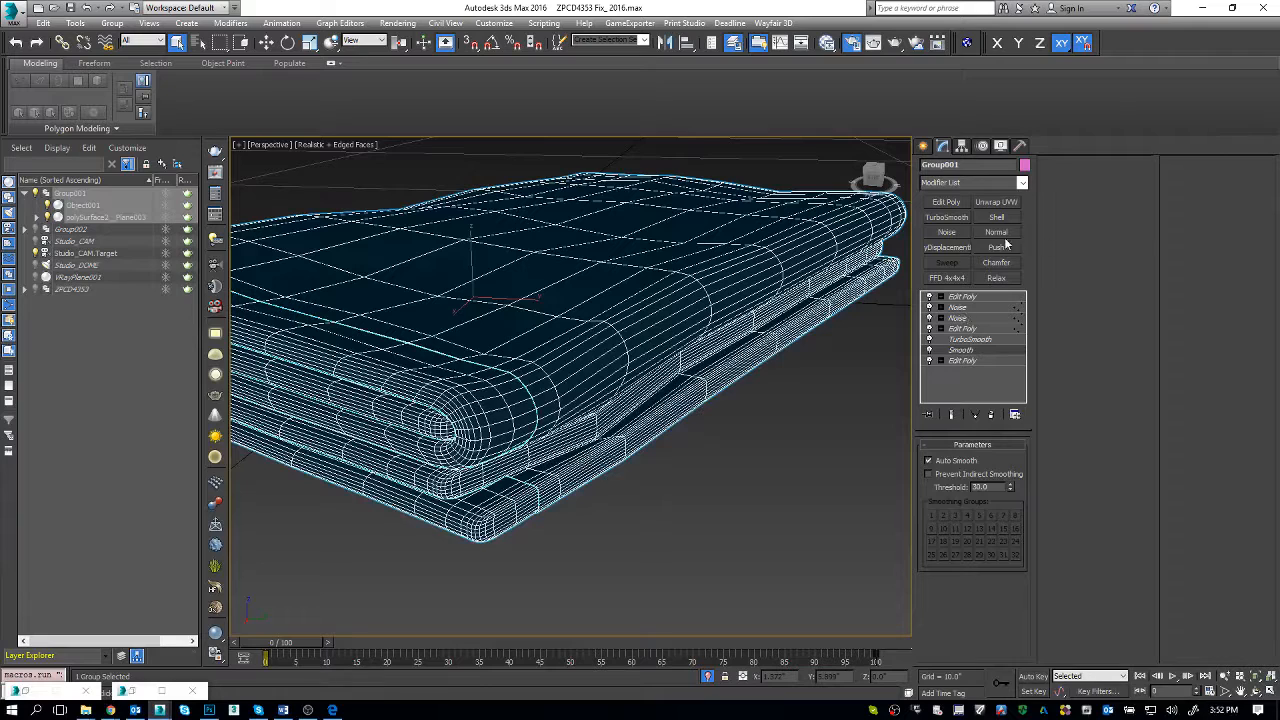
Step: Add an Edit Poly above the Smooth modifier, try selecting three edge loops along the towel's upper fold, and clear the selection
left_click(955, 203)
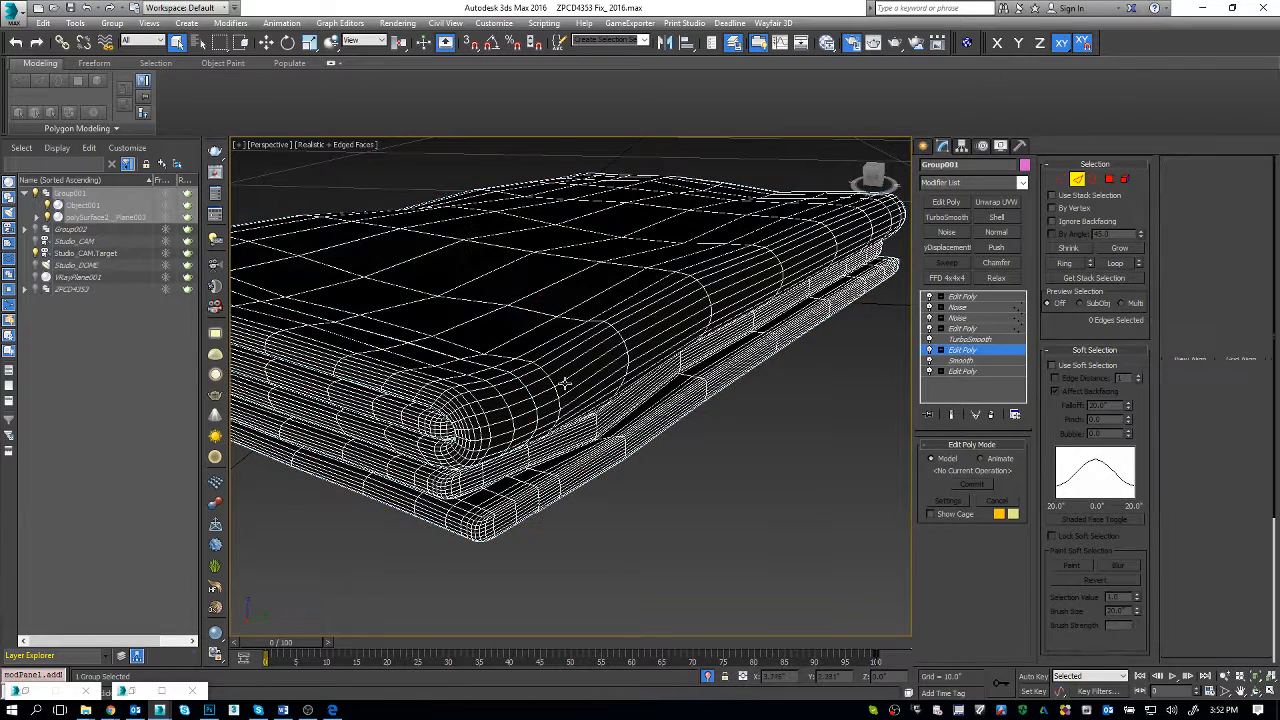
double_click(565, 383)
double_click(556, 360, "ctrl")
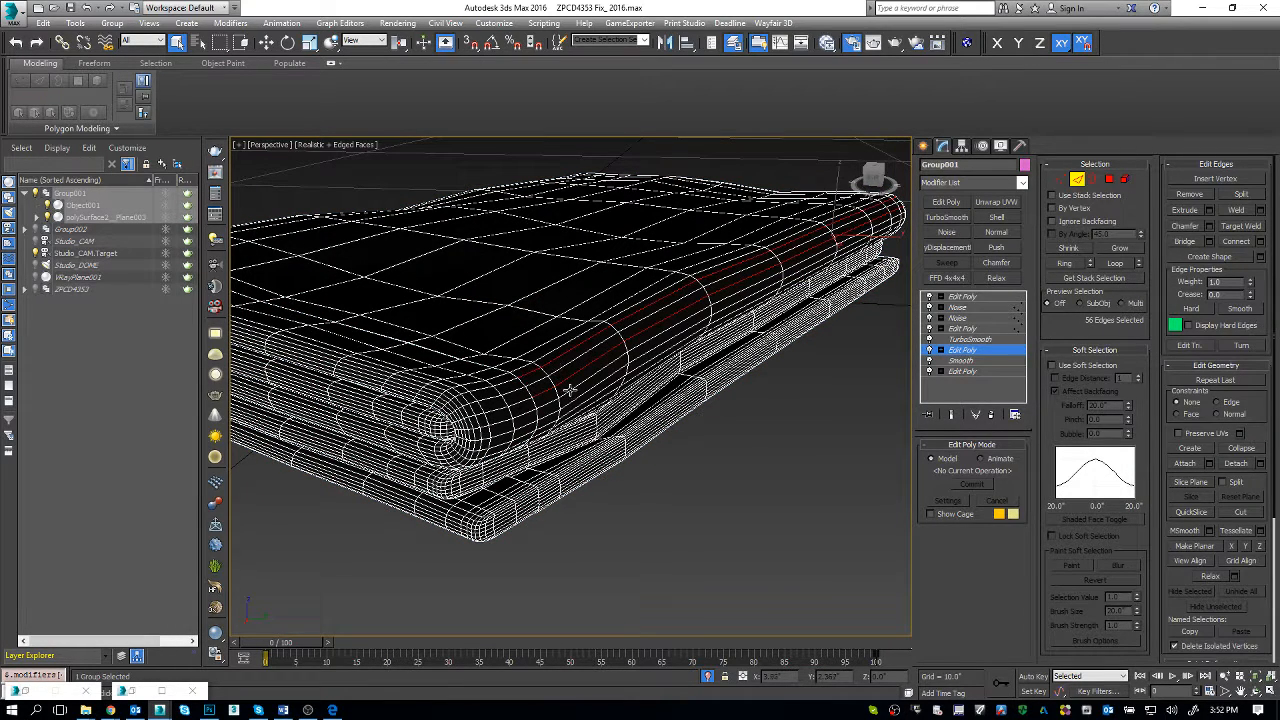
double_click(573, 396, "ctrl")
mouse_move(604, 429)
middle_mouse_down("alt")
mouse_move(618, 431)
mouse_move(608, 434)
middle_mouse_up("alt")
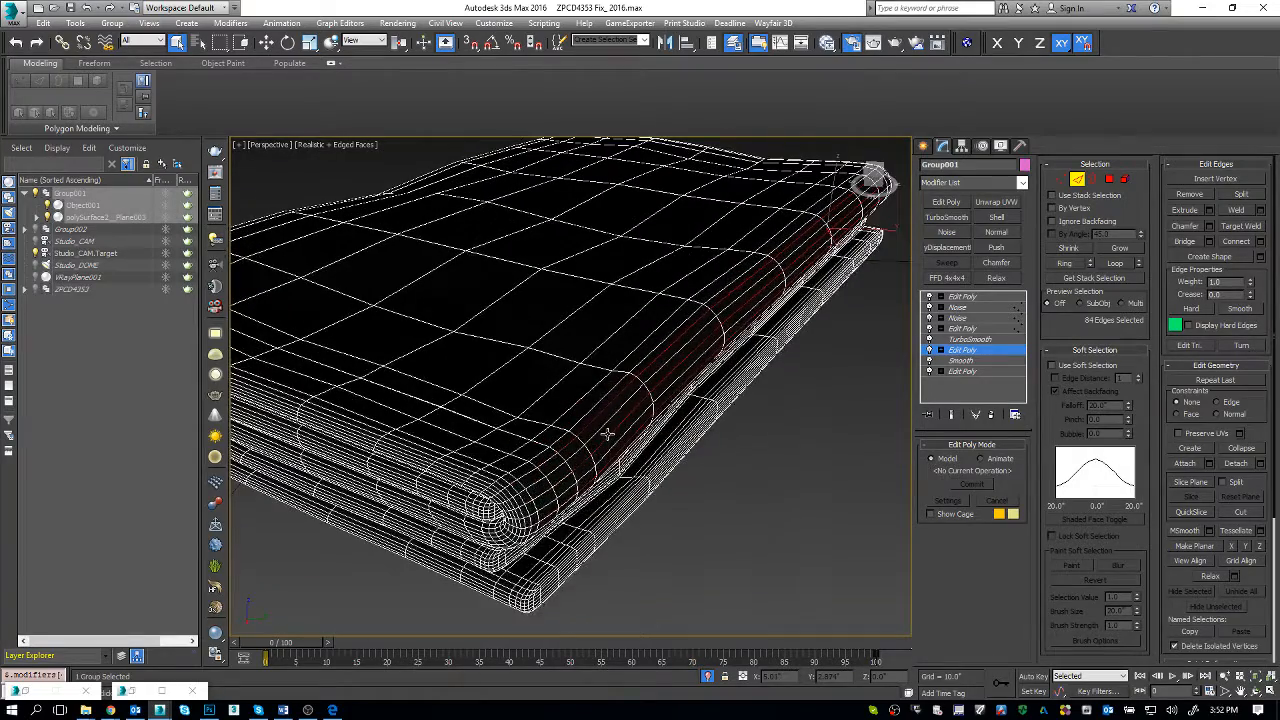
left_click(607, 433)
Step: Select the ring of lengthwise edges in the wide strip near the towel's near corner and connect them with one new edge loop
scroll(604, 432, "up", 4)
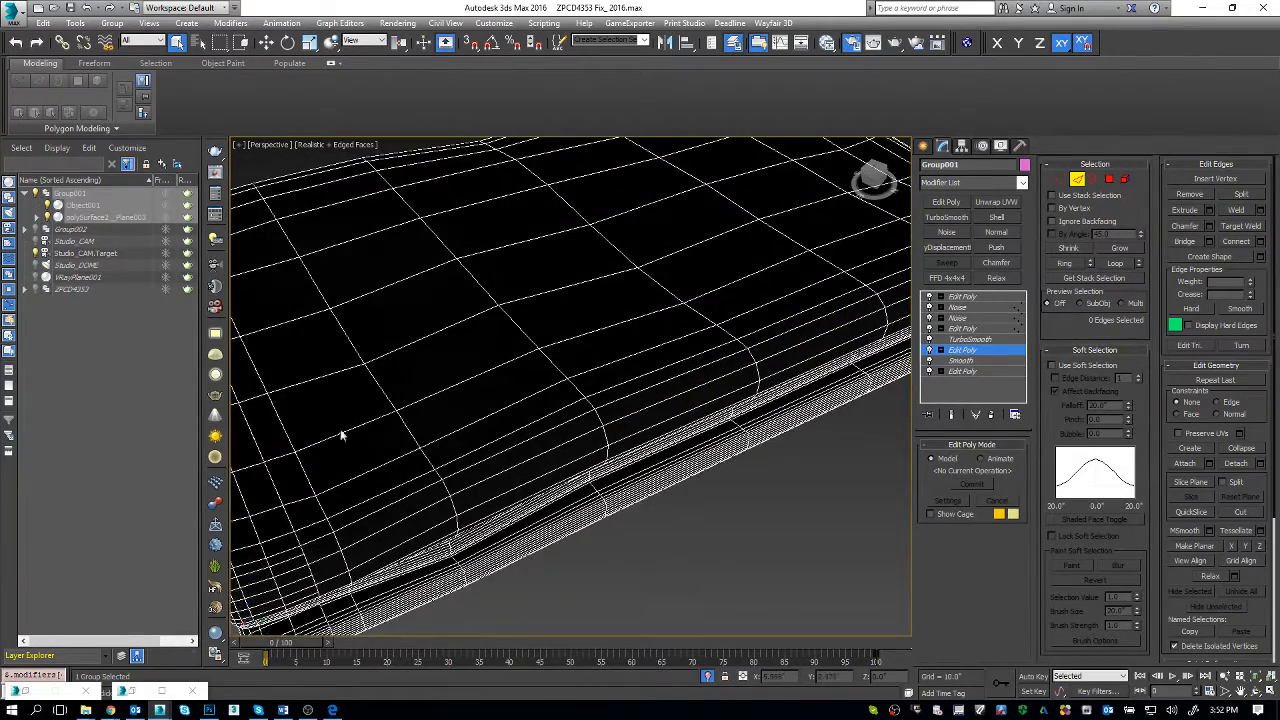
scroll(510, 417, "down", 3)
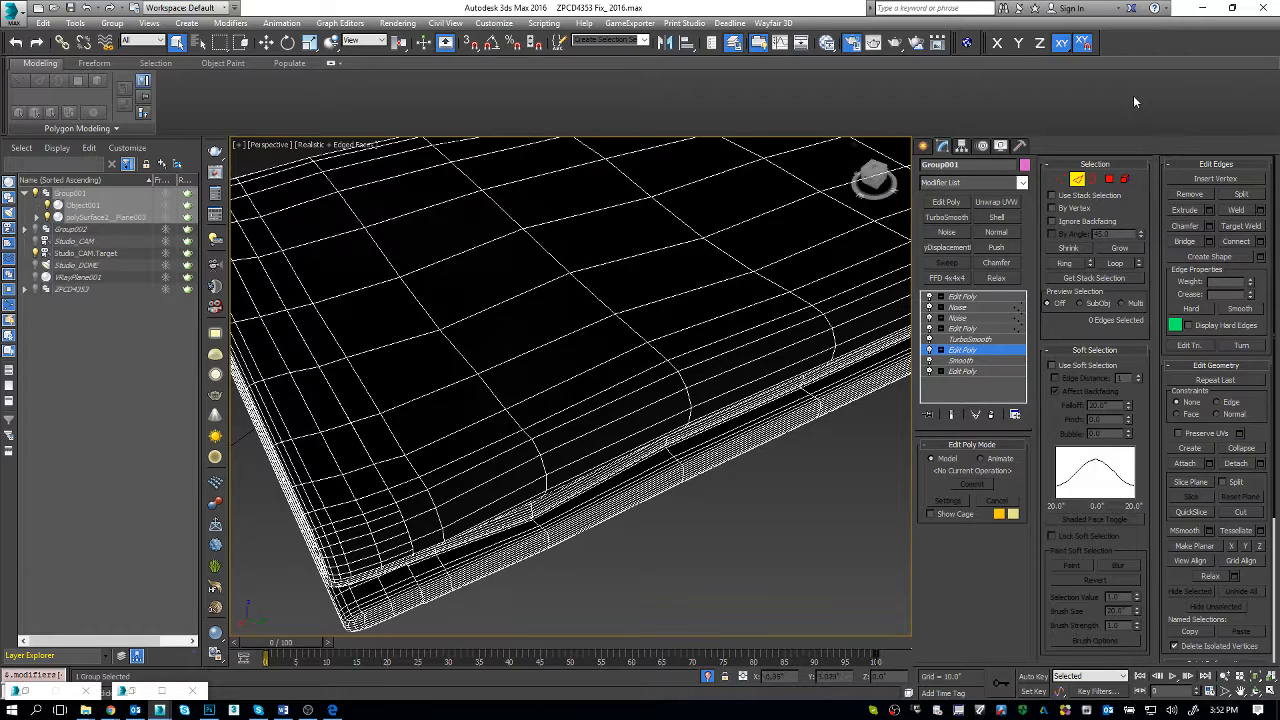
left_click(474, 420)
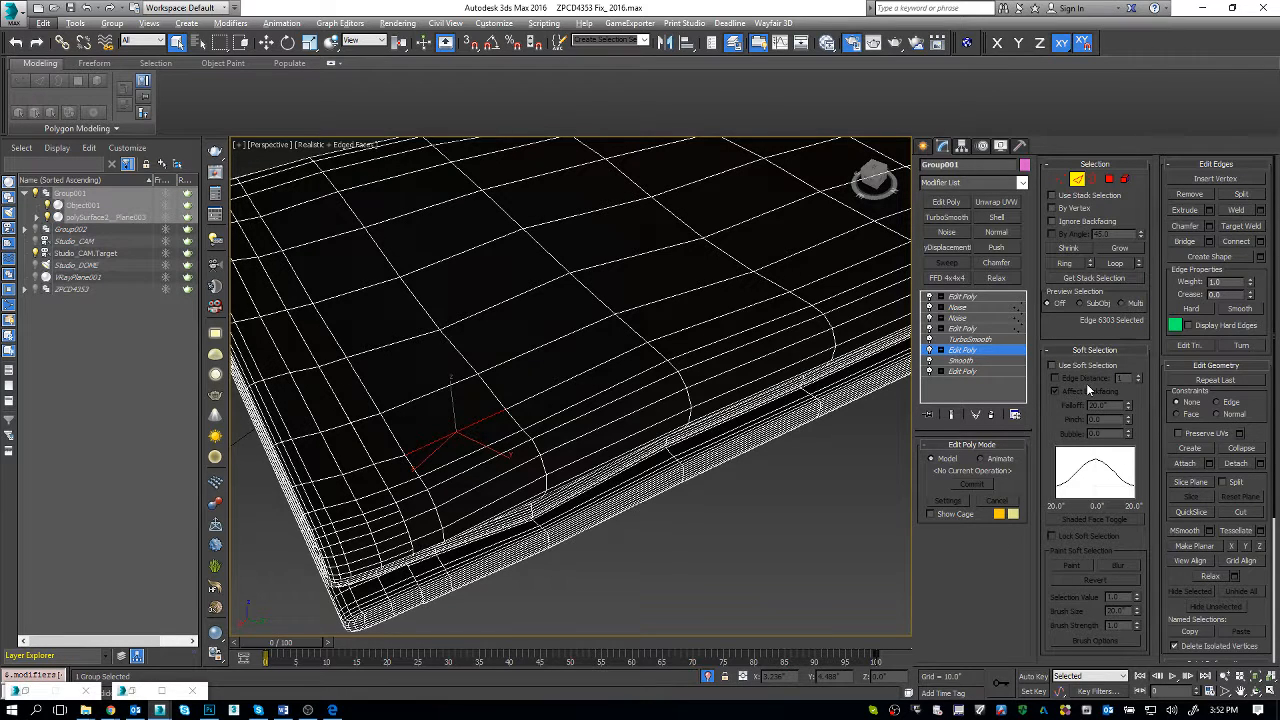
left_click(1066, 263)
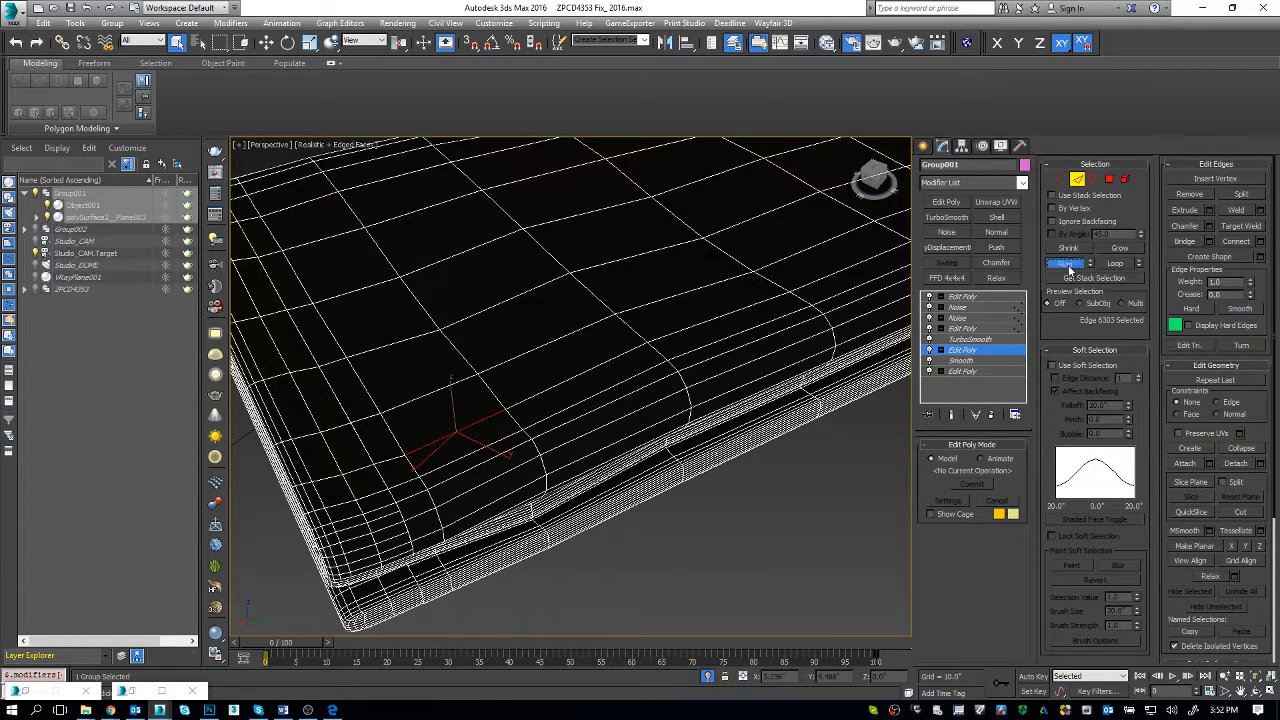
left_click(1260, 241)
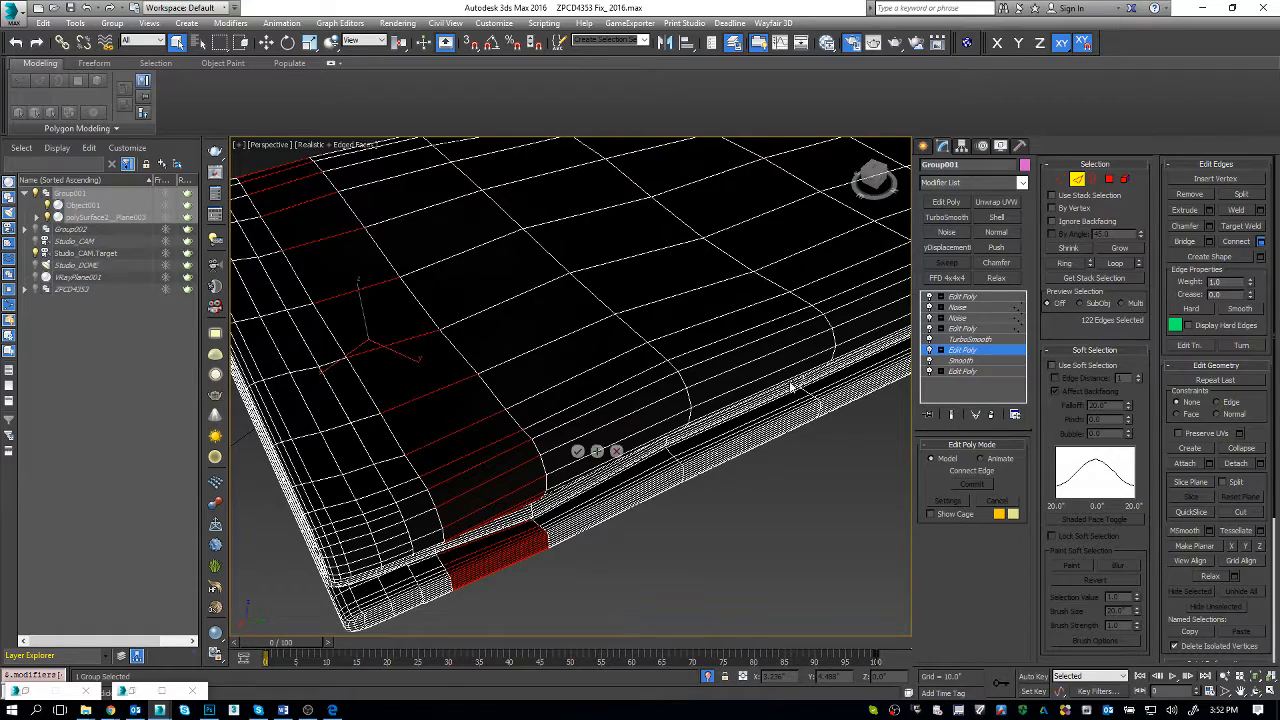
left_click(577, 451)
middle_click_drag(577, 457, 544, 425, "alt")
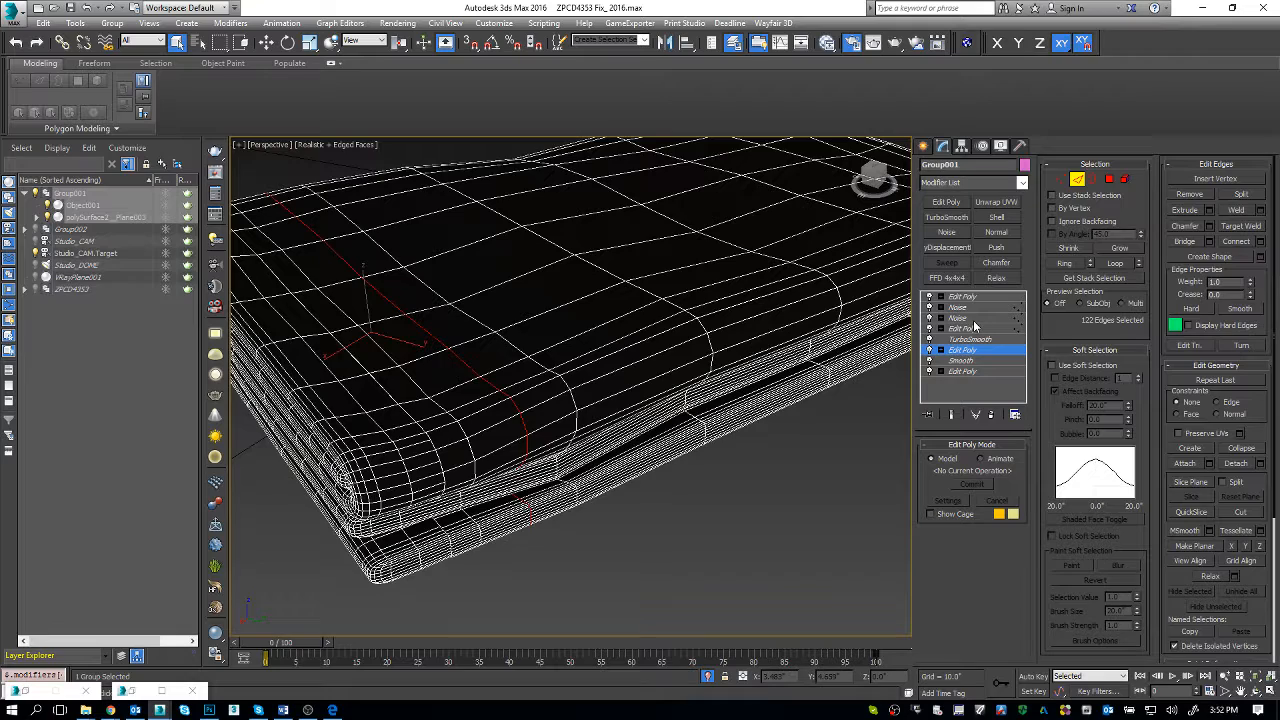
middle_click_drag(700, 352, 691, 341, "alt")
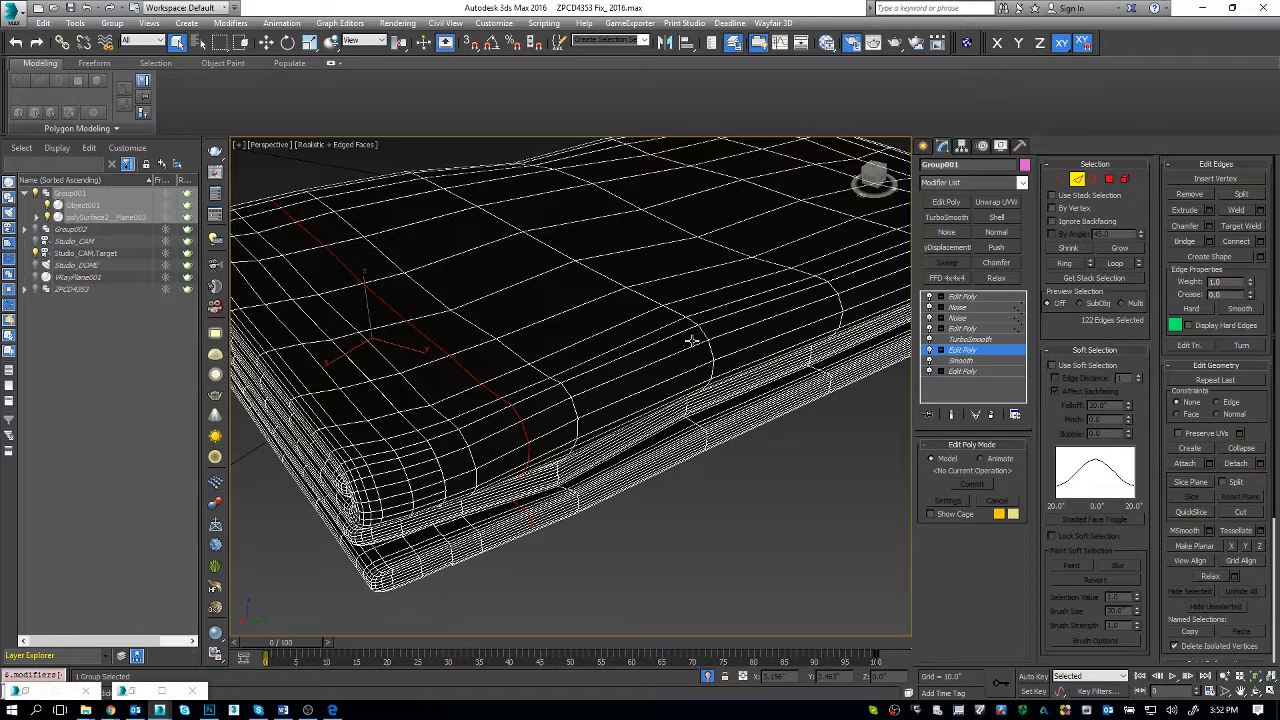
Step: Return to the topmost Edit Poly modifier to display the towel's smoothed mesh with the added loop
left_click(958, 340)
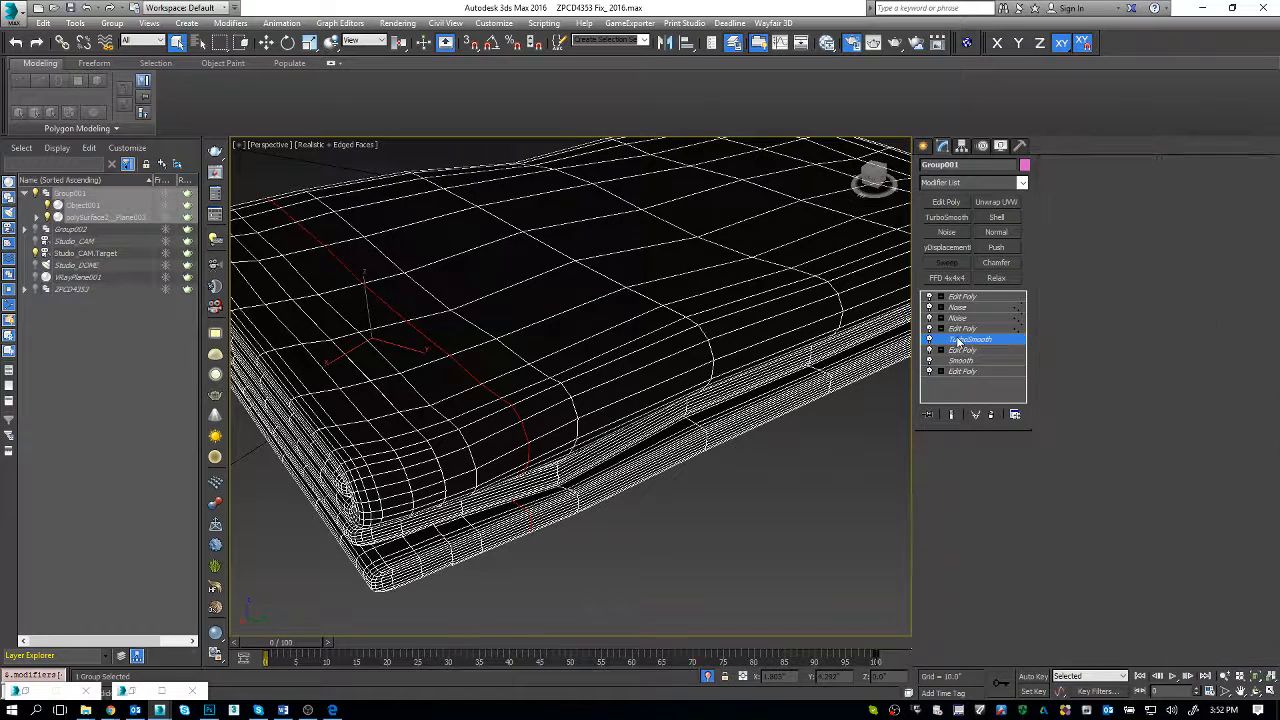
left_click(961, 300)
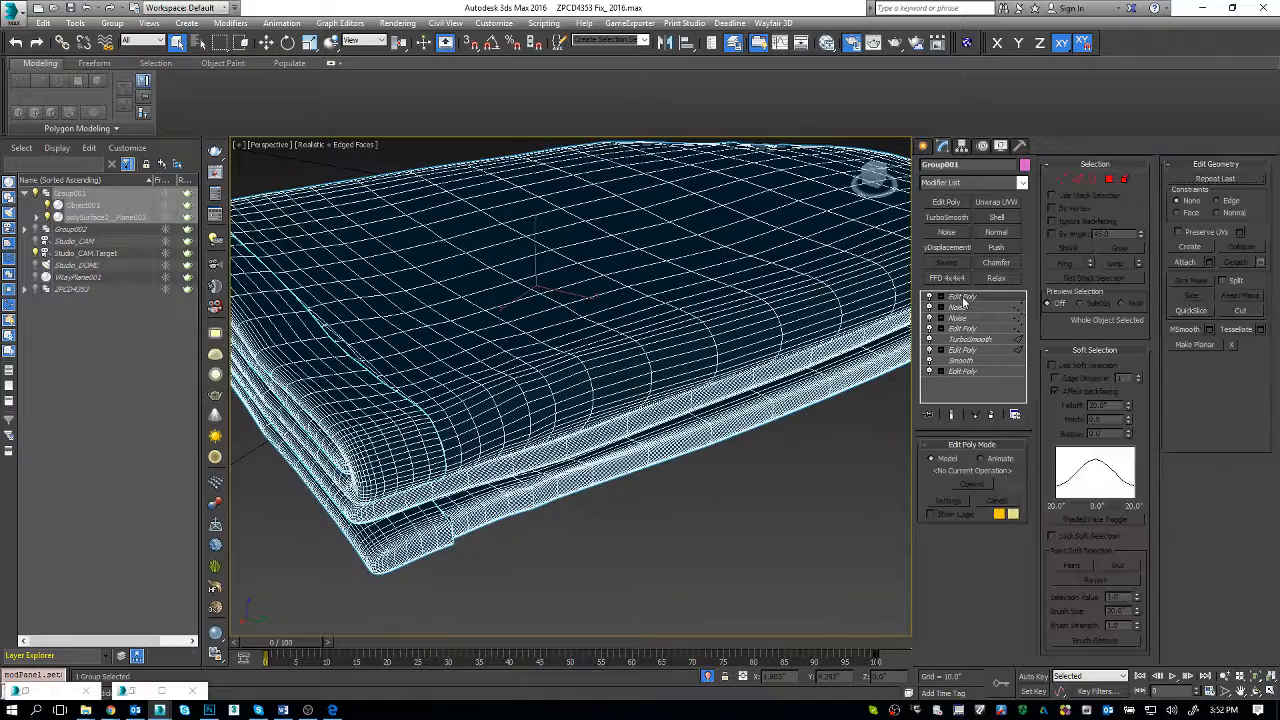
key("super")
key("super")
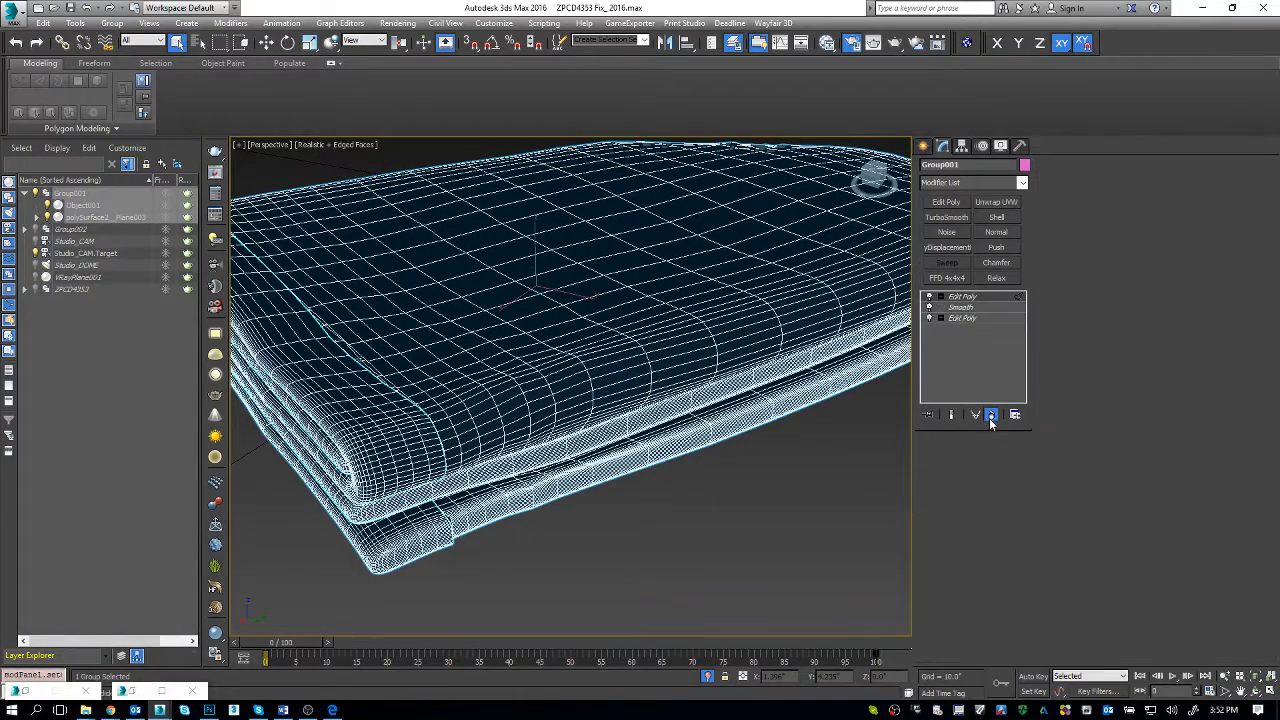
Step: Add a Vol. Select modifier on top of the towel group's modifier stack
key("2")
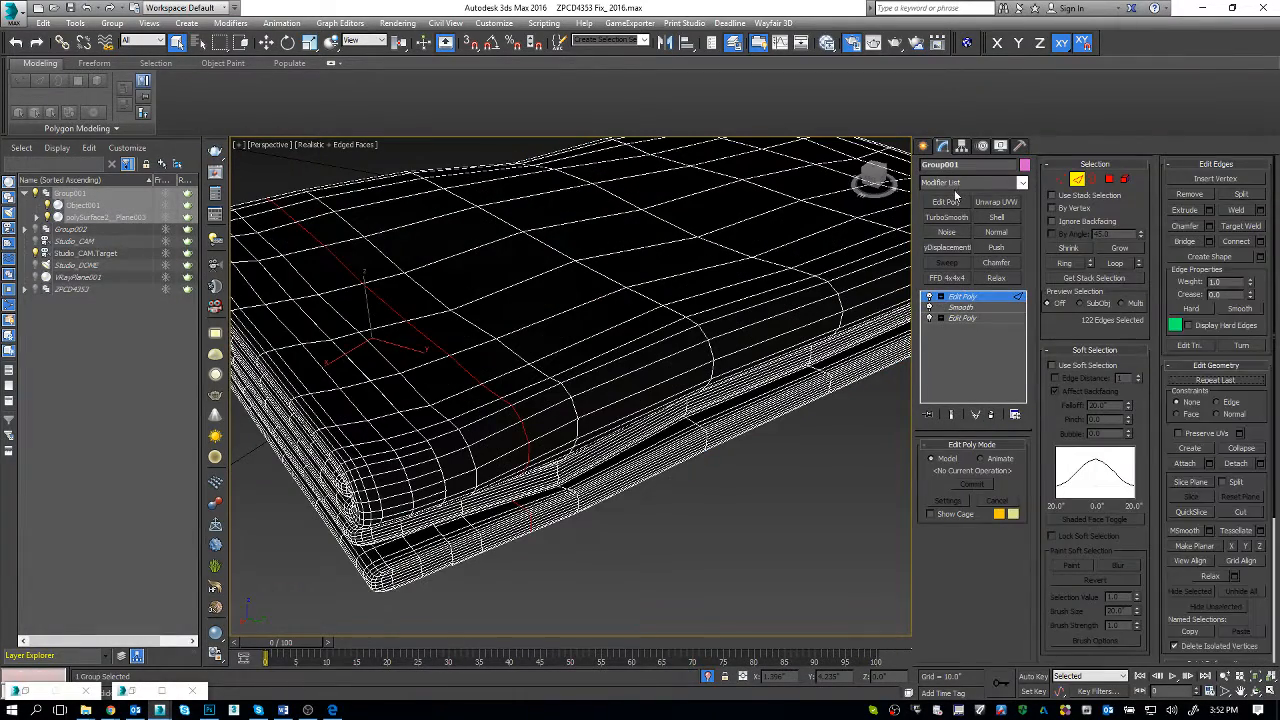
left_click(958, 183)
type("vol")
key("Return")
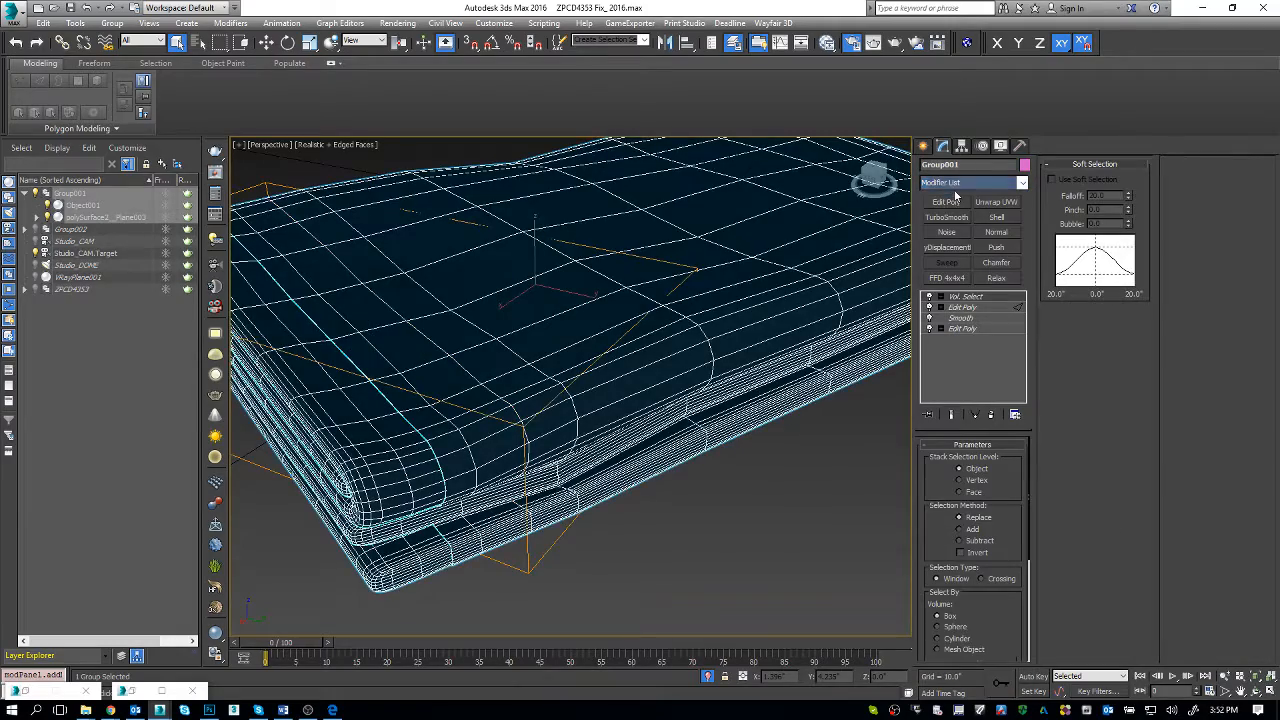
scroll(695, 289, "up", 5)
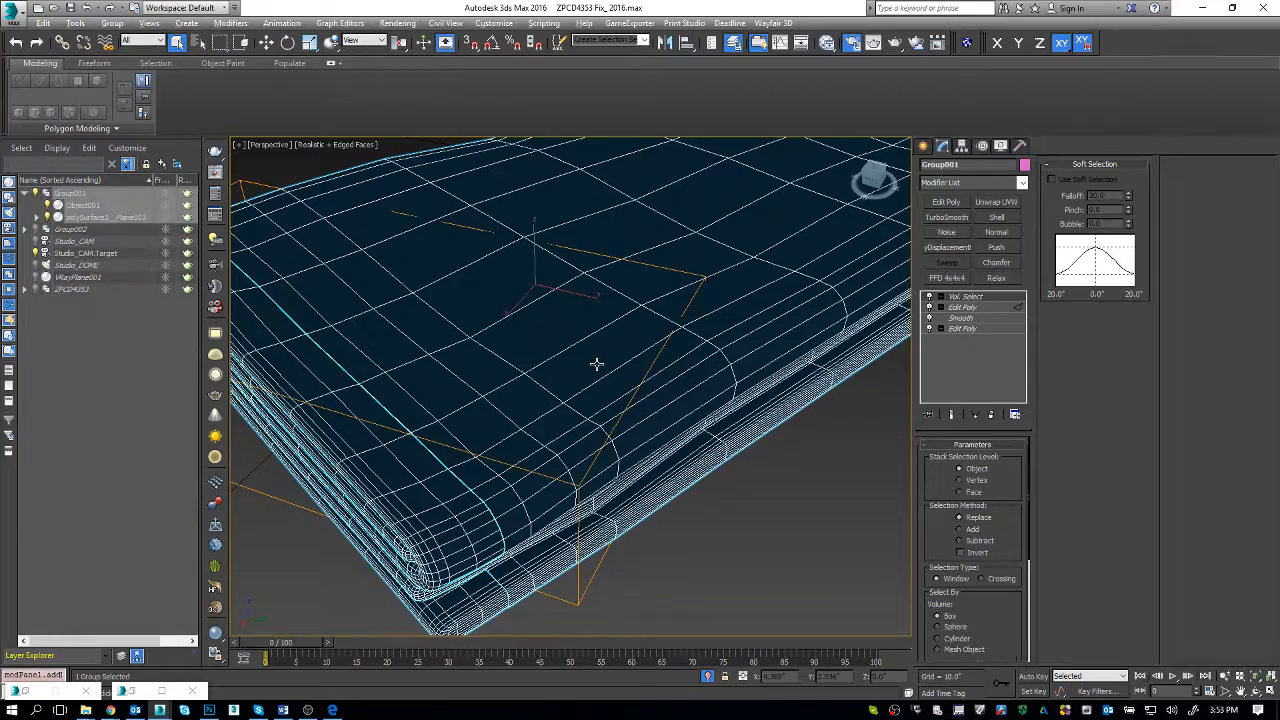
Step: Examine the folded towels and neighbouring bath accessories in the last render in the V-Ray frame buffer
key("shift+q")
left_click_drag(611, 507, 606, 130)
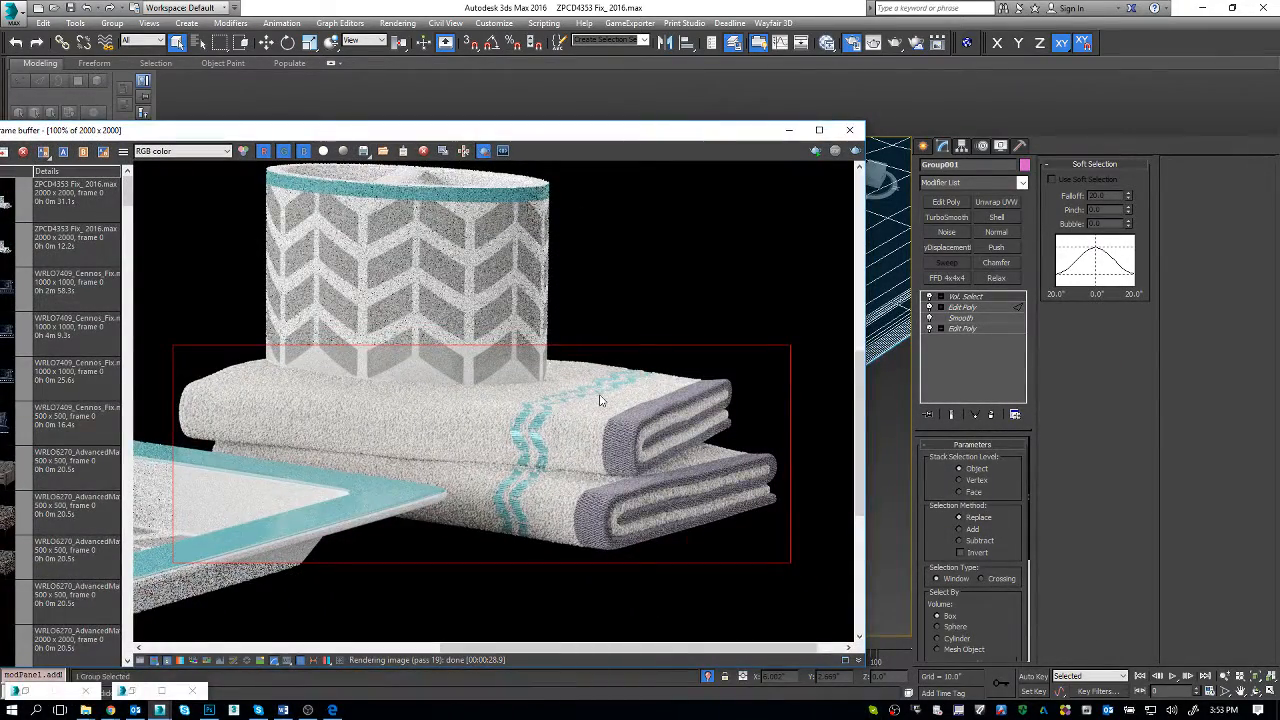
right_click(363, 426)
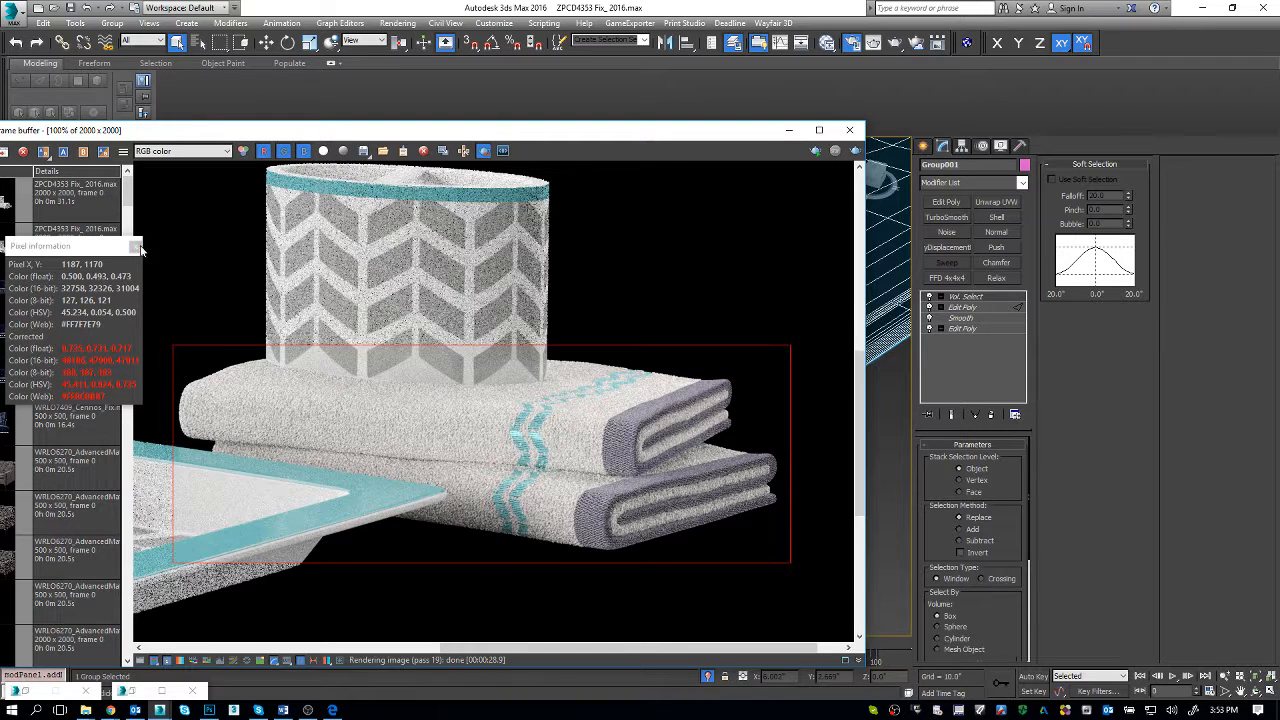
left_click(137, 246)
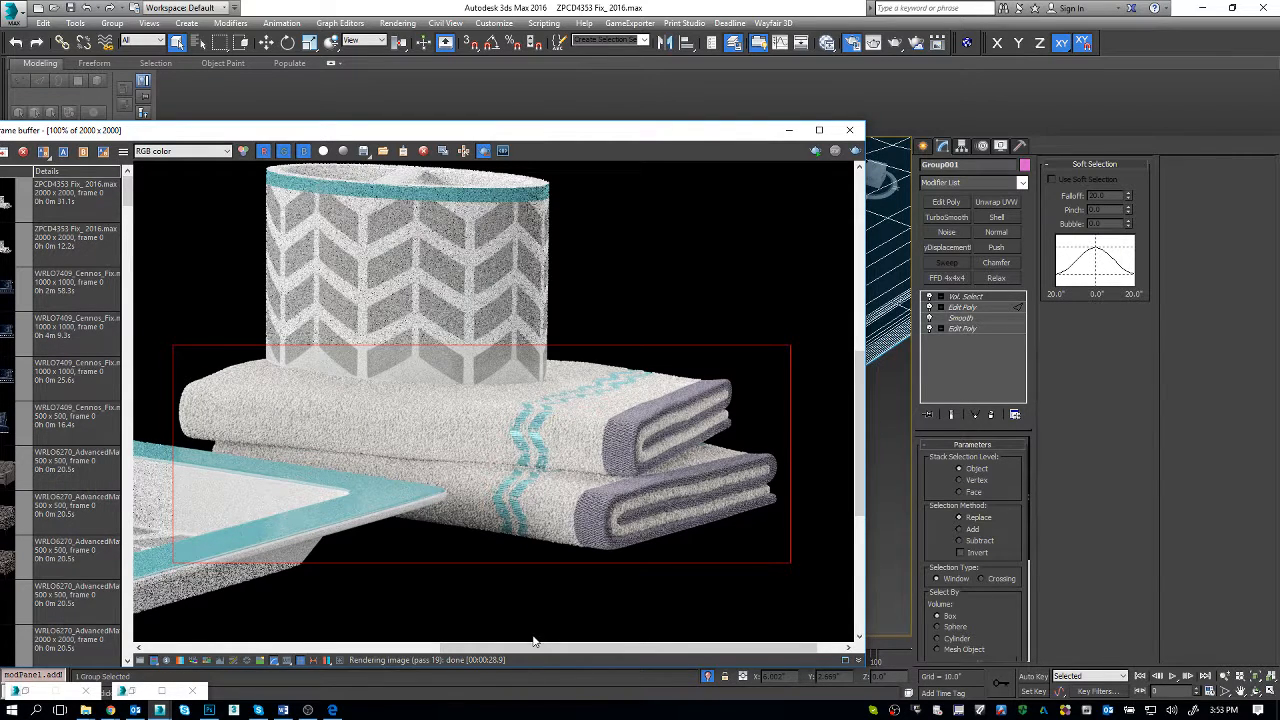
left_click_drag(534, 641, 290, 603)
Step: Check the ZPCD4353 fix notes in the Word document against the render, and minimize the frame buffer
key("alt+Tab")
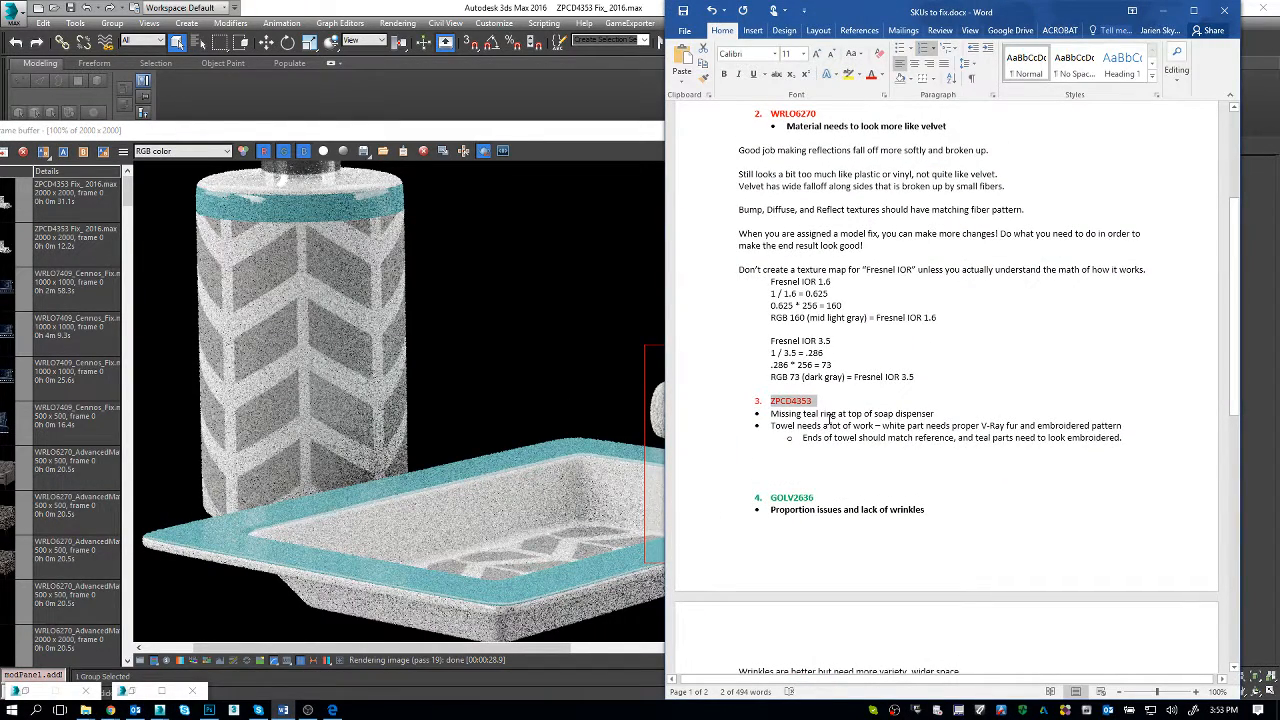
left_click(482, 326)
scroll(482, 326, "up", 2)
scroll(482, 326, "down", 2)
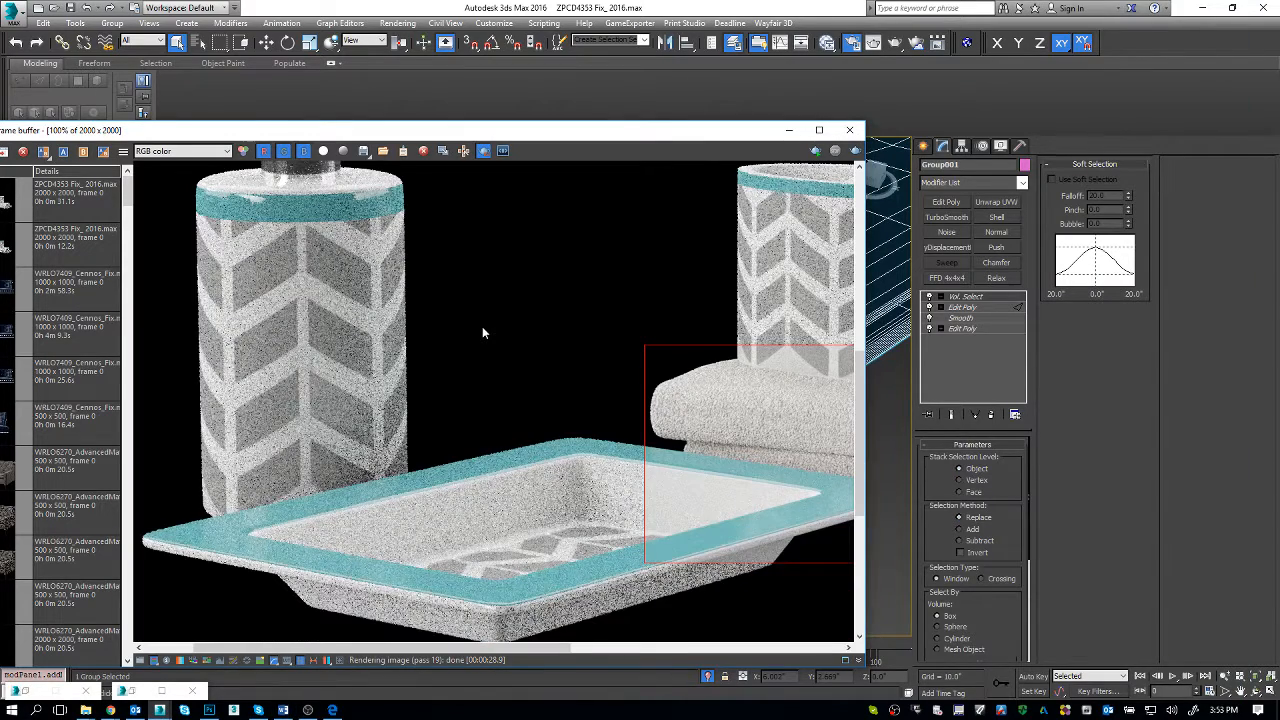
left_click(690, 112)
left_click(789, 130)
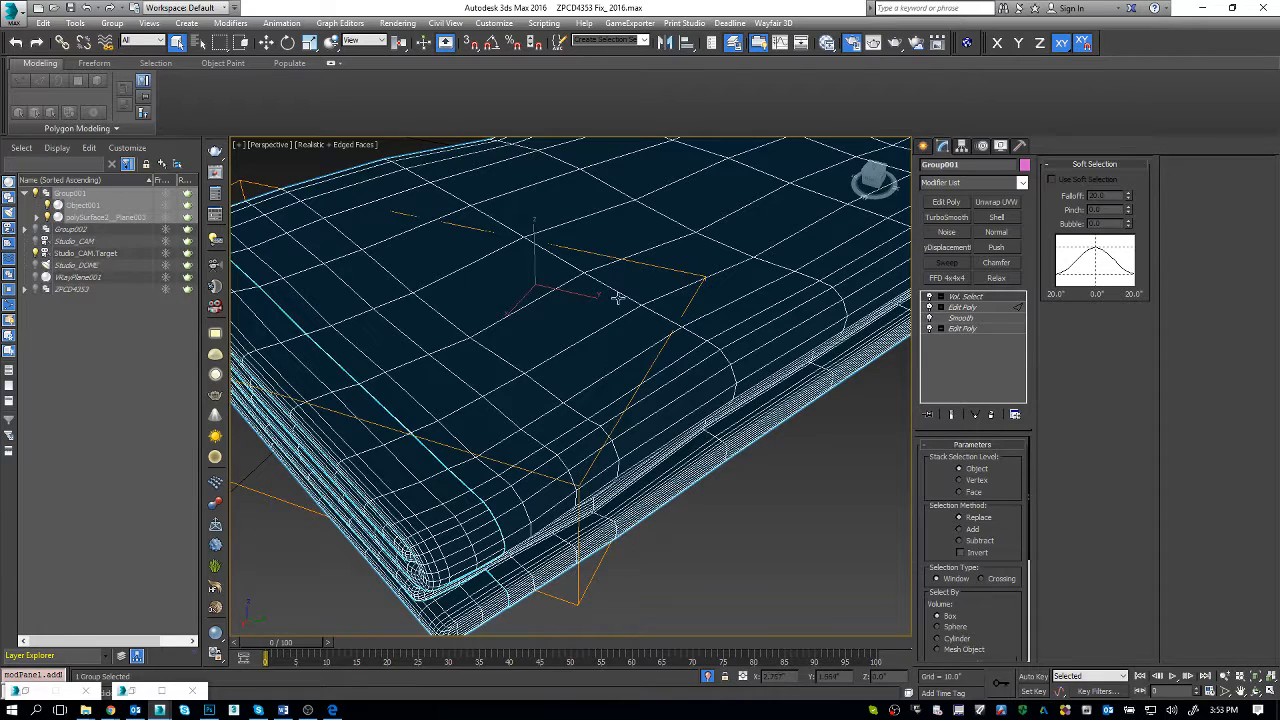
mouse_move(623, 337)
middle_mouse_down()
mouse_move(626, 352)
mouse_move(628, 337)
middle_mouse_up()
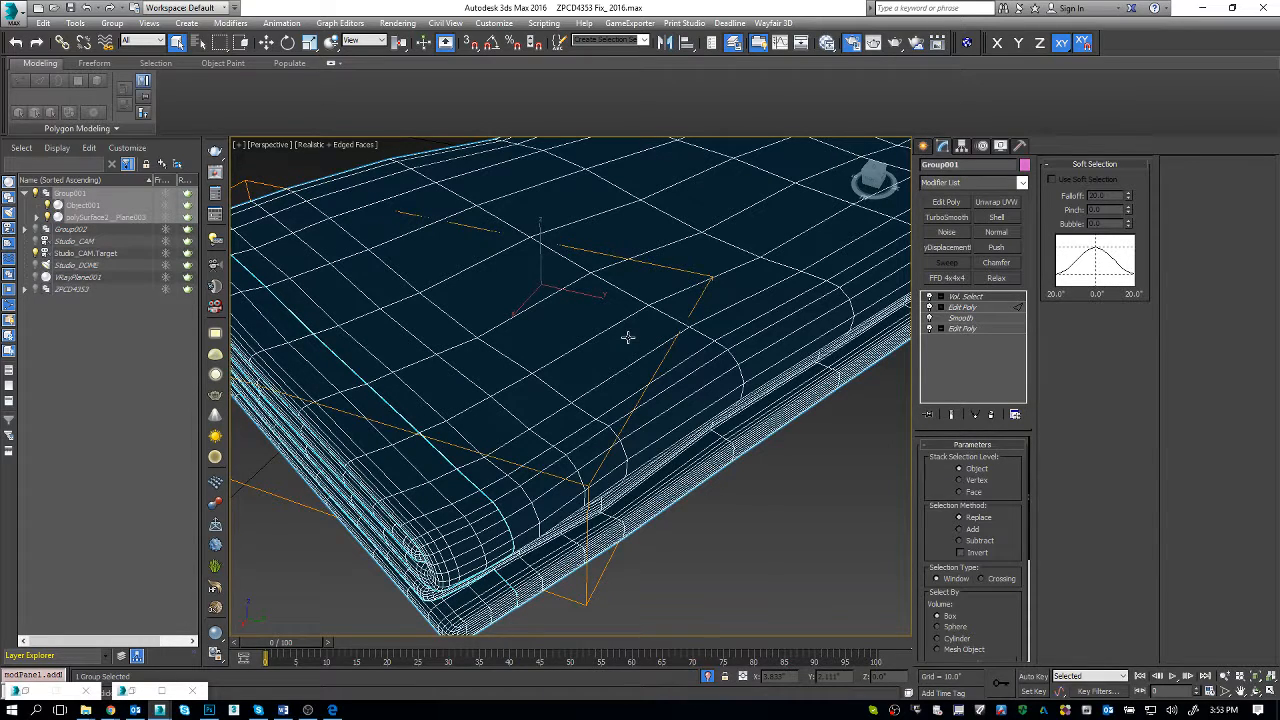
middle_click_drag(592, 364, 601, 357, "alt")
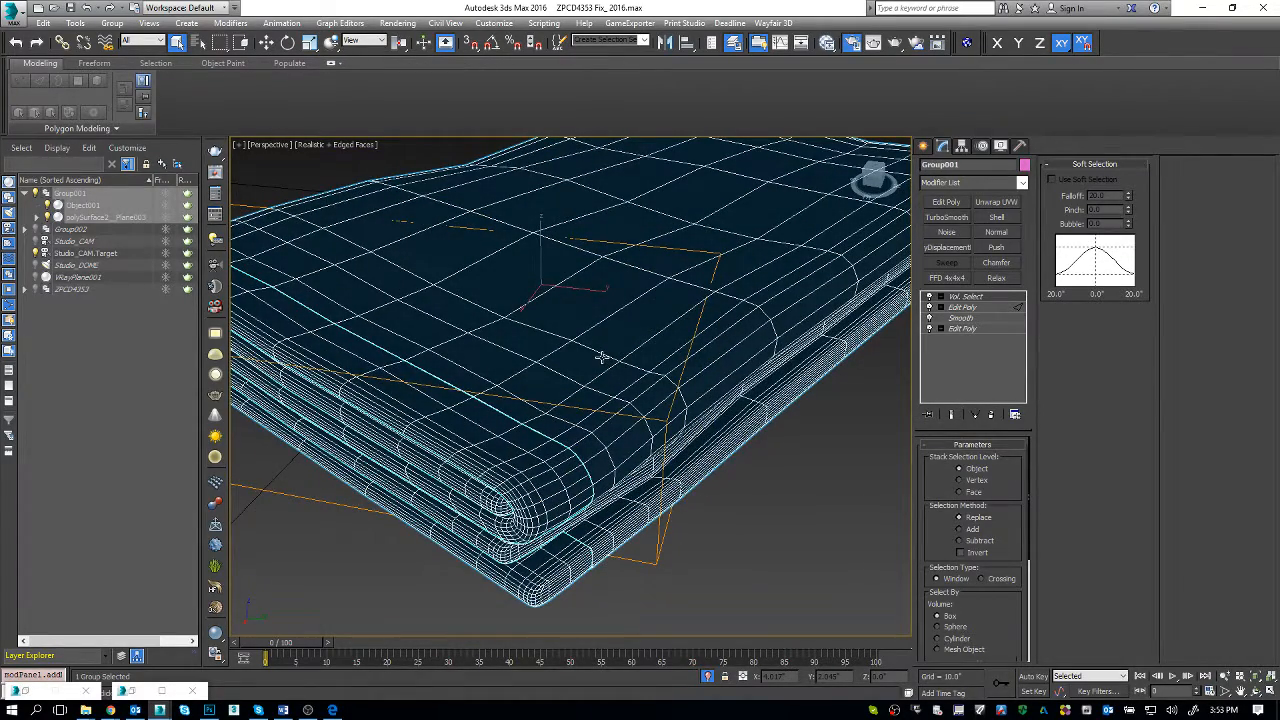
key("alt+q")
key("alt+q")
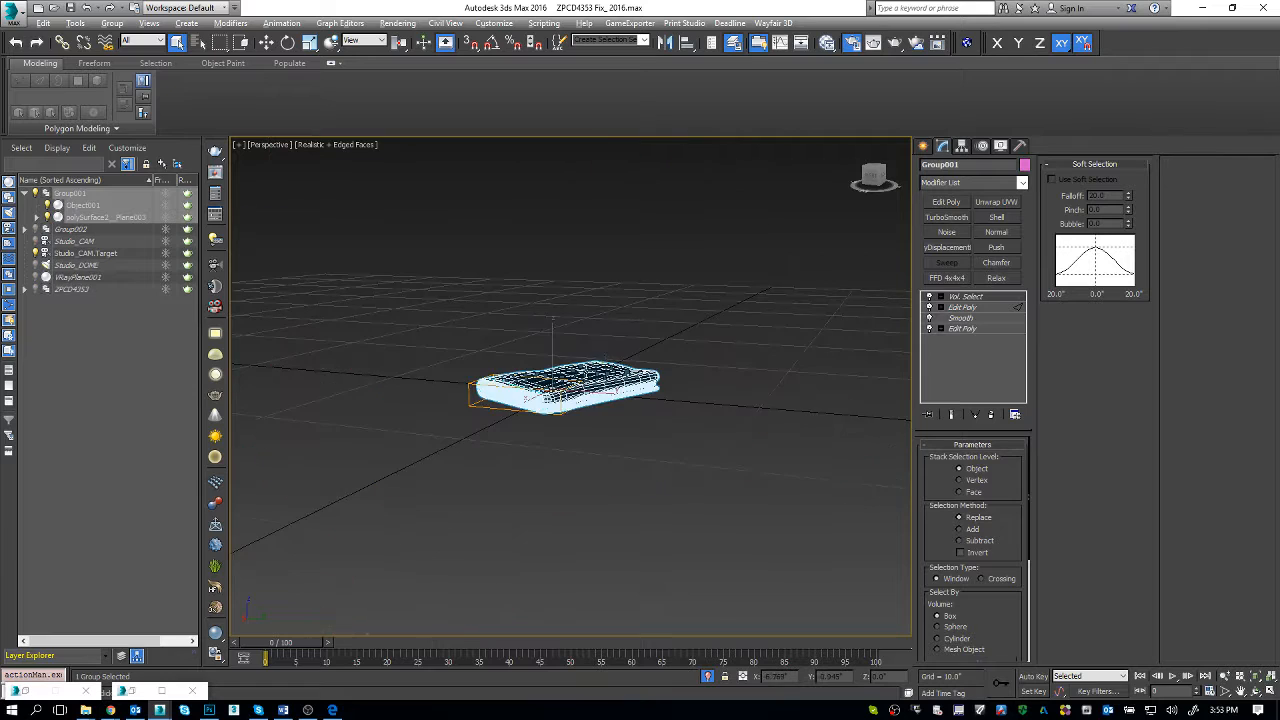
middle_click_drag(587, 372, 583, 386, "alt")
Step: Reselect the towel group, delete its Vol. Select modifier, and collapse all of its remaining modifiers
left_click(163, 352)
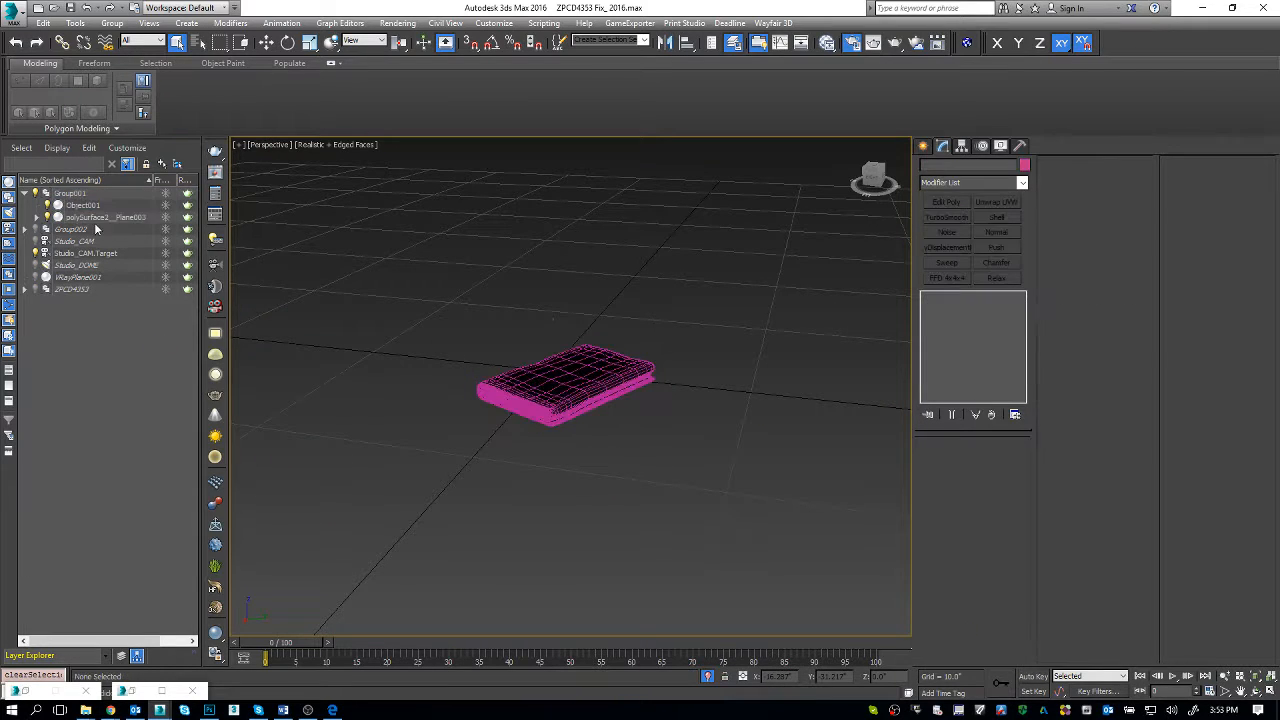
left_click(88, 205)
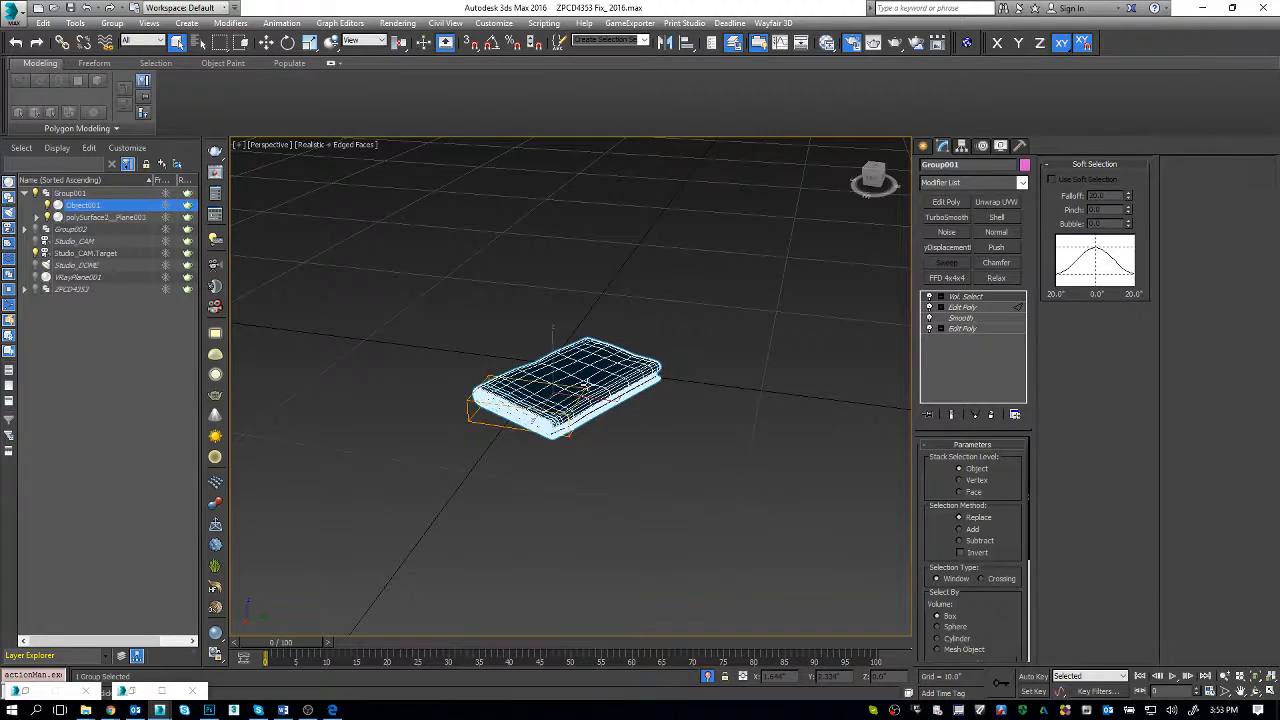
key("z")
left_click(991, 414)
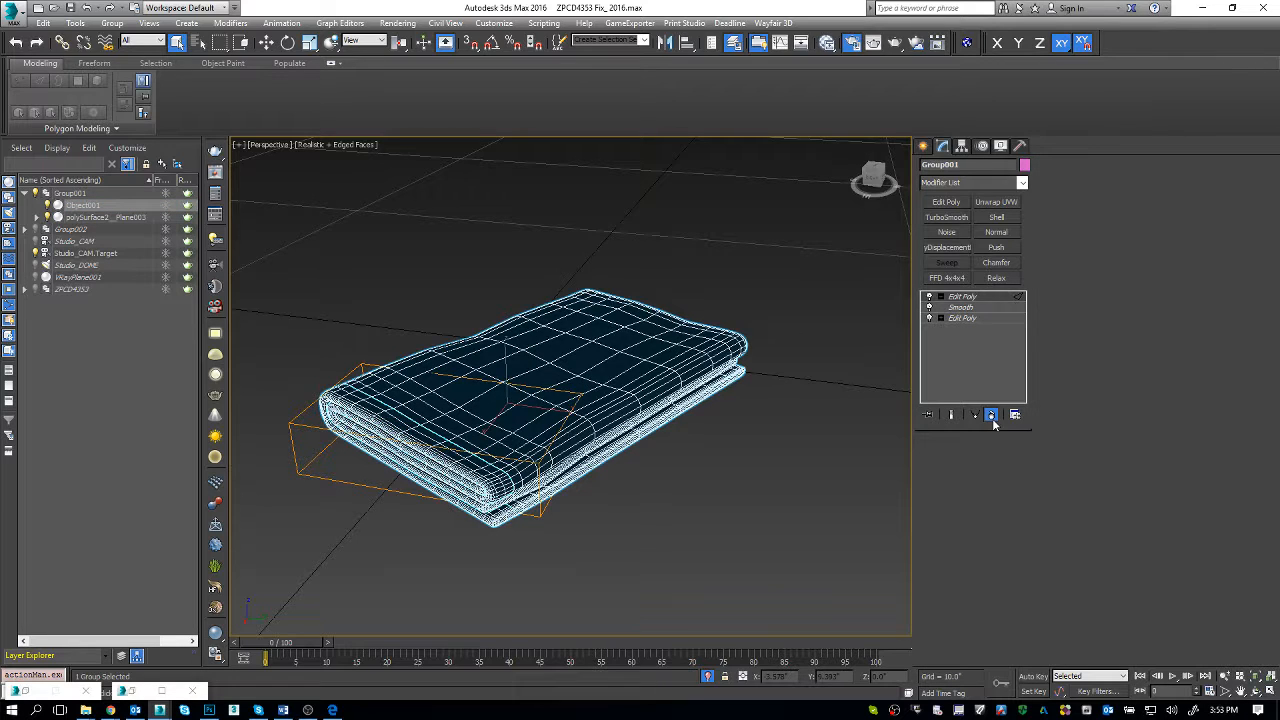
left_click(960, 296)
right_click(975, 300)
left_click(1004, 418)
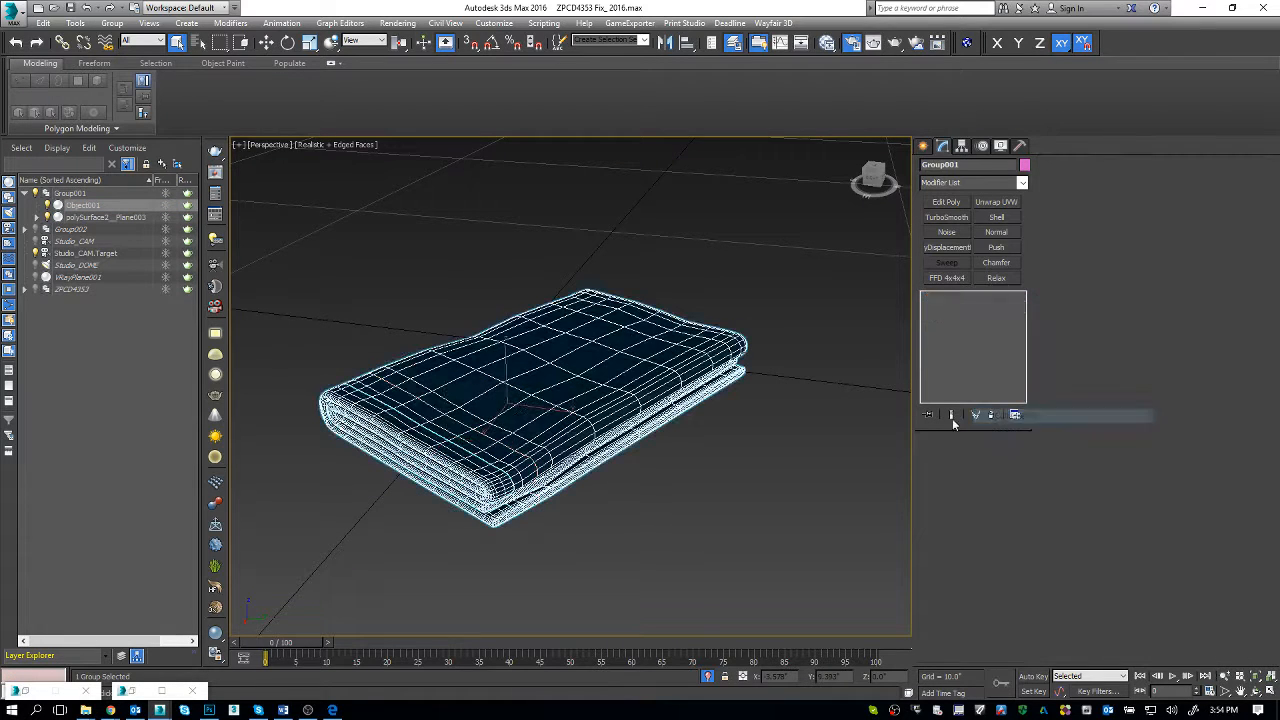
Step: Ungroup Group001 and select the towel body polySurface2__Plane003
key("z")
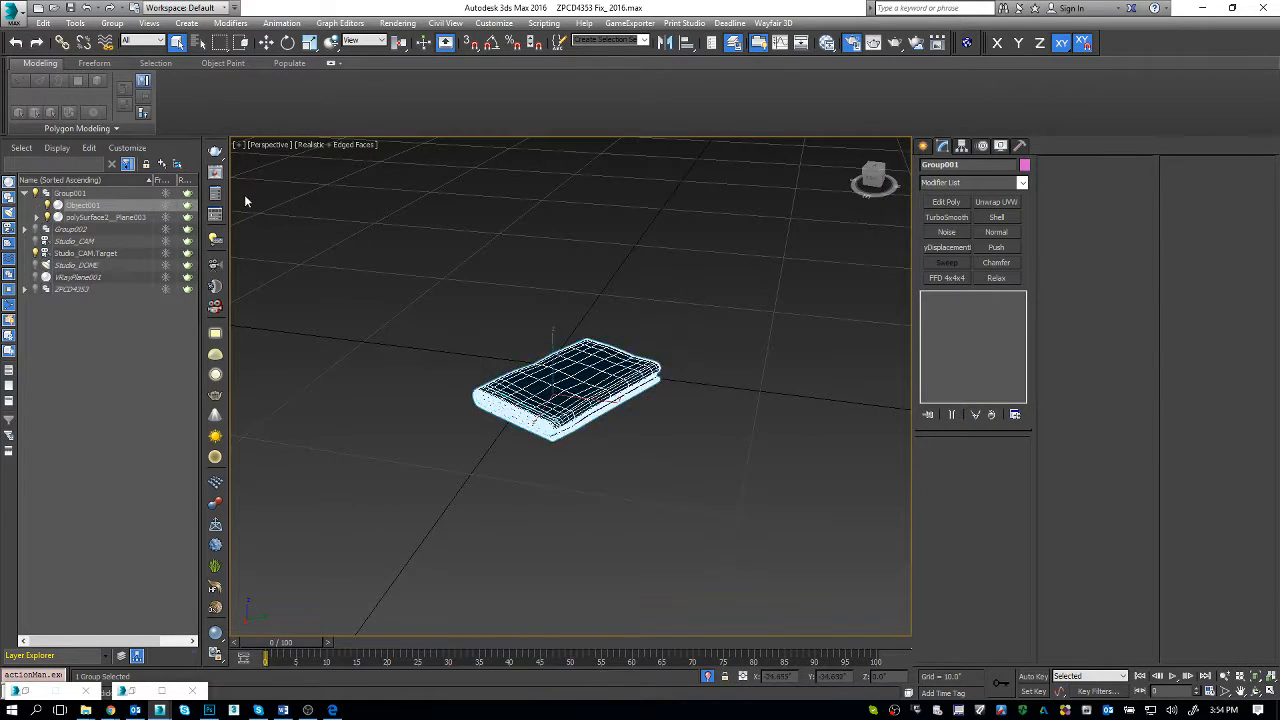
left_click(111, 23)
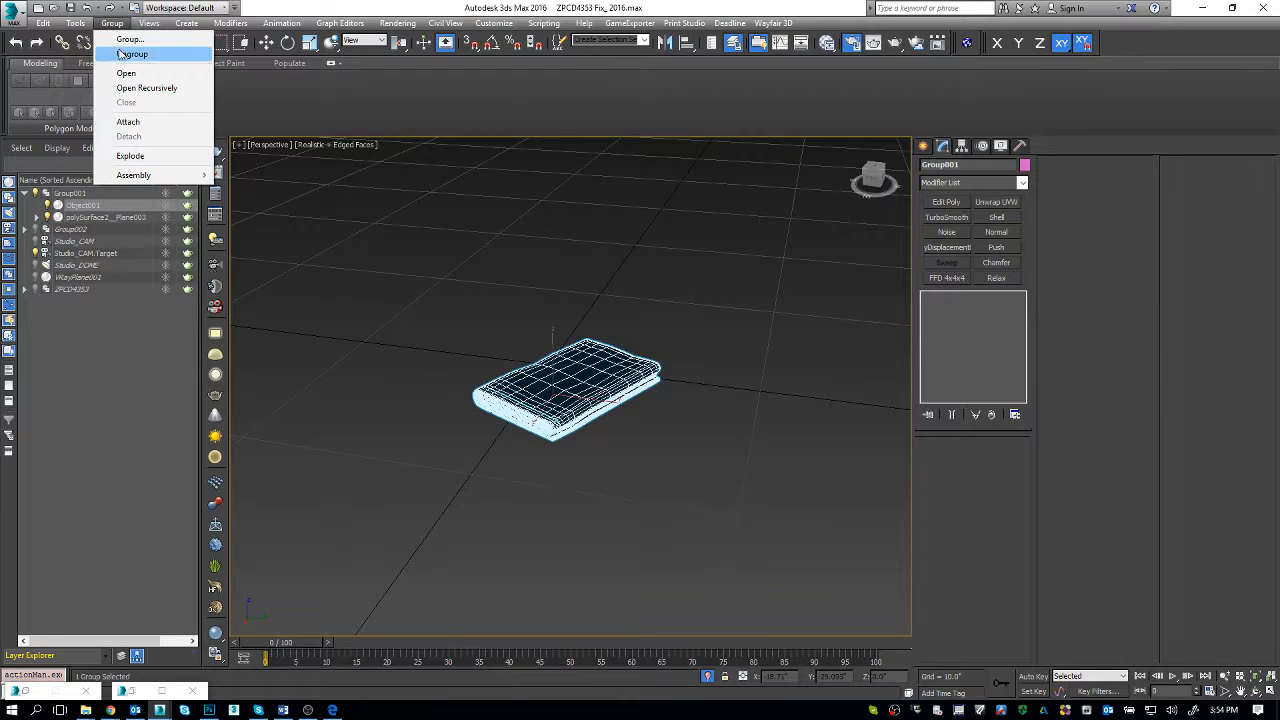
left_click(133, 54)
left_click(576, 380)
scroll(576, 380, "up", 3)
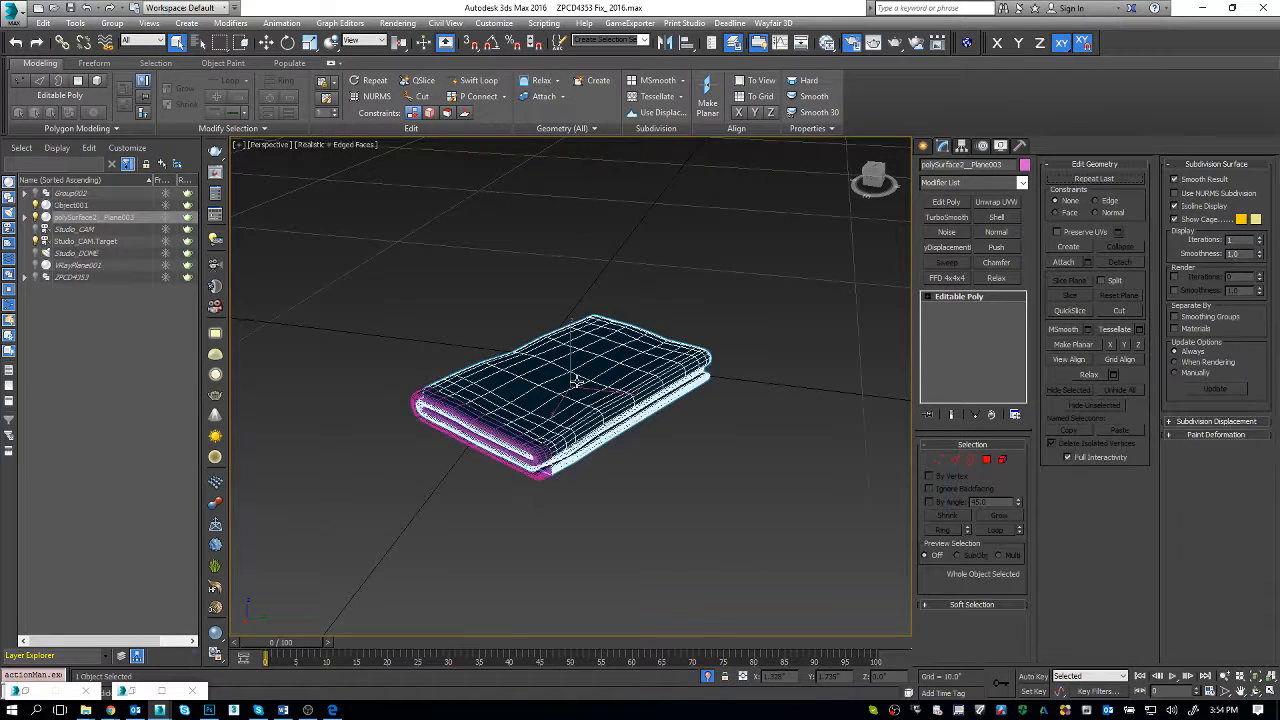
Step: Leave isolation mode and examine the upper towel's mesh spacing around the base of the container standing on it
scroll(576, 380, "up", 4)
key("alt+q")
key("alt+q")
key("alt+q")
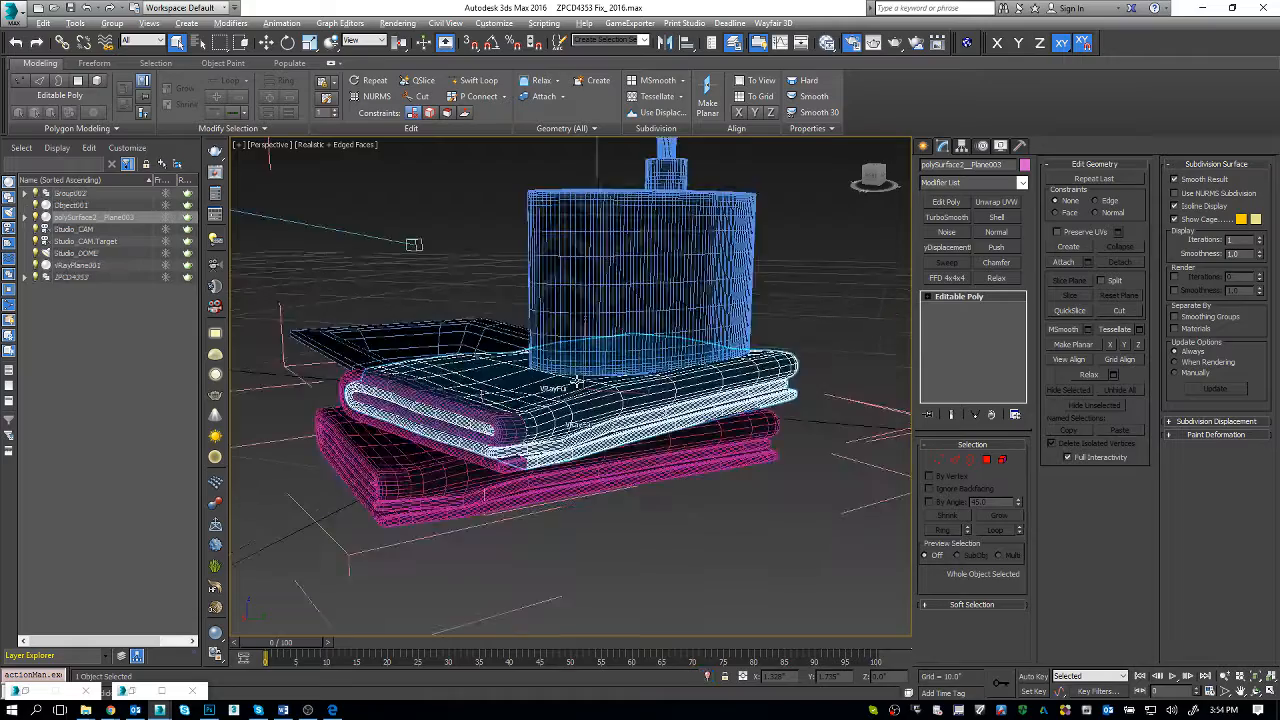
scroll(636, 408, "up", 6)
middle_click_drag(635, 408, 595, 402, "alt")
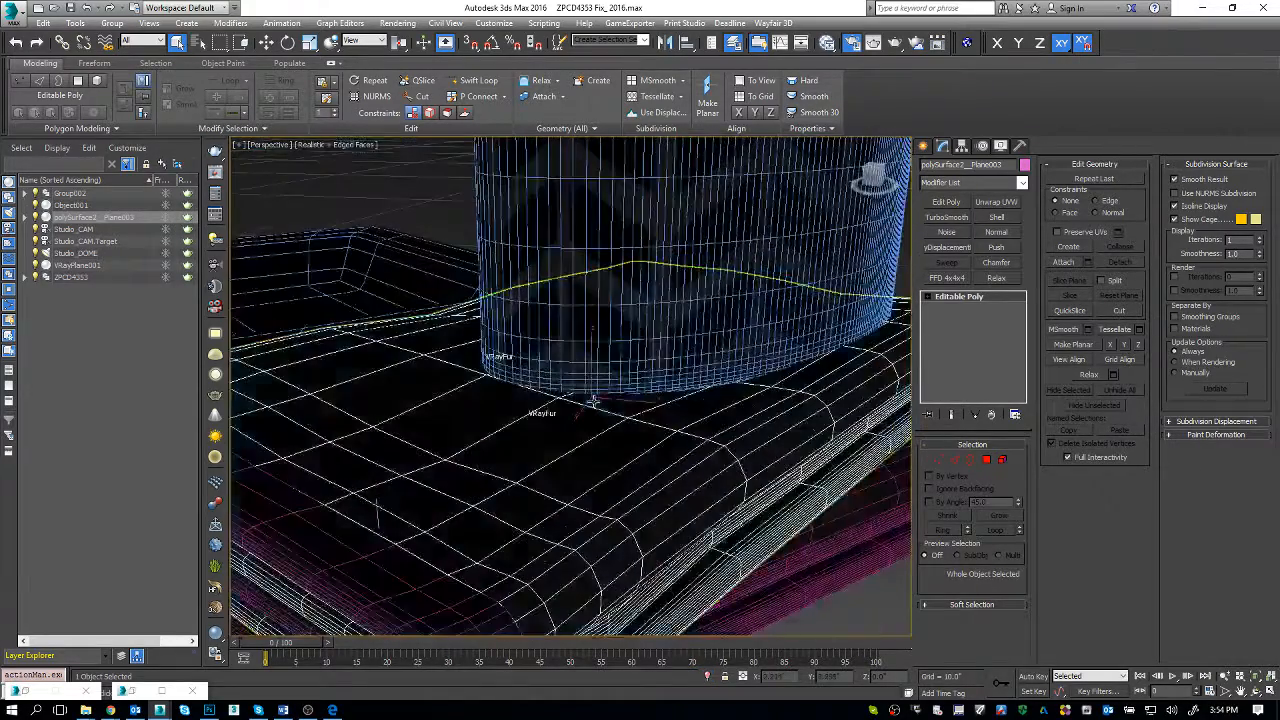
left_click(952, 419)
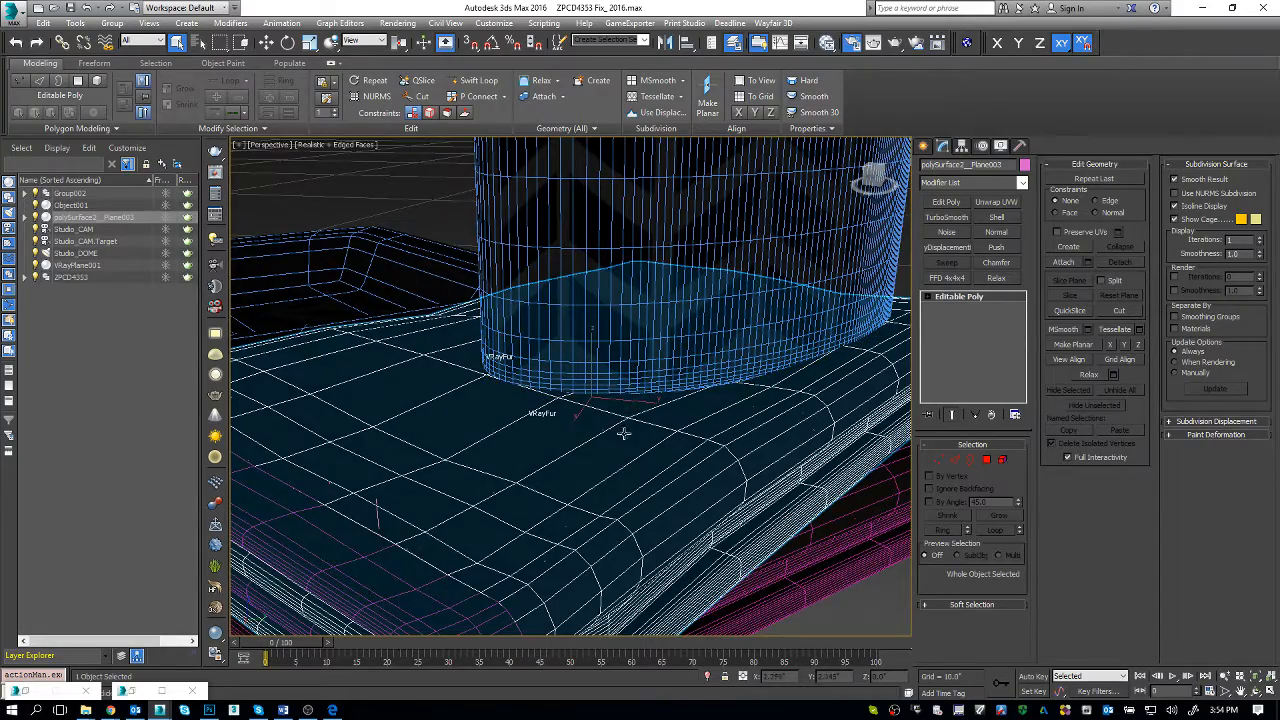
scroll(627, 436, "down", 6)
key("alt+q")
key("alt+q")
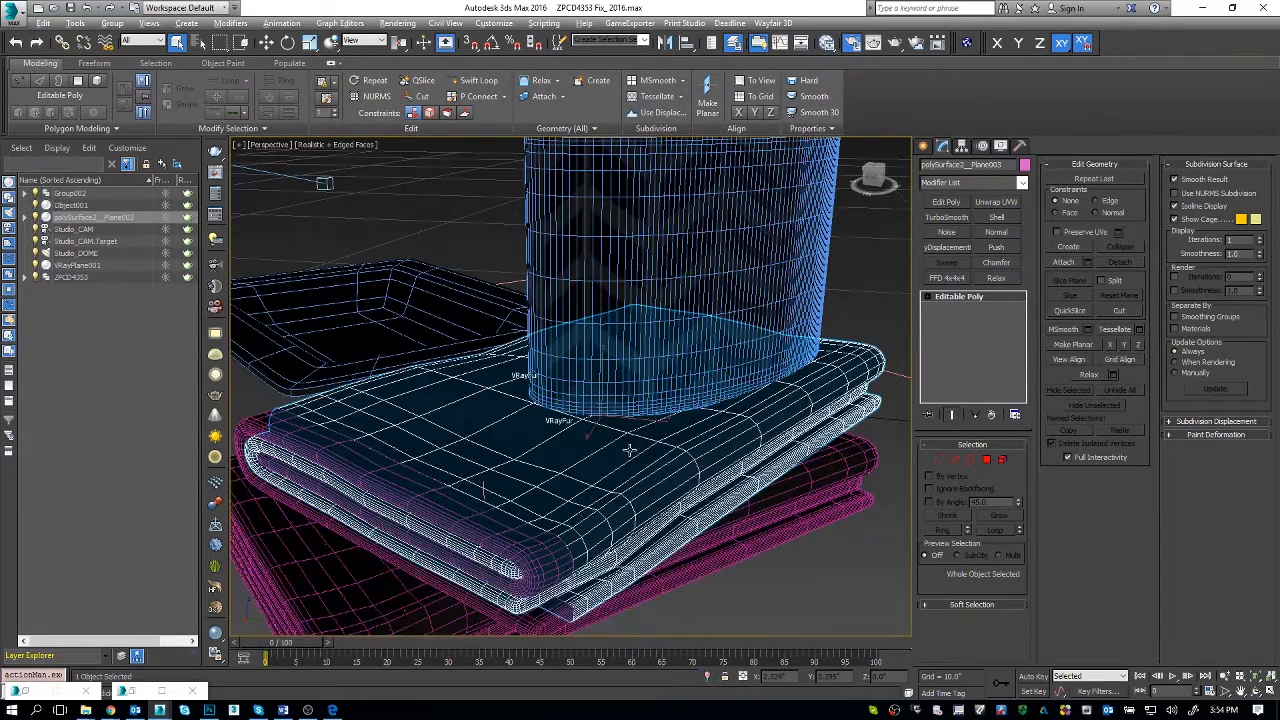
Step: Check the towel's separate end trim and VRayFur001 objects, and isolate the towel body polySurface2__Plane003
left_click(350, 460)
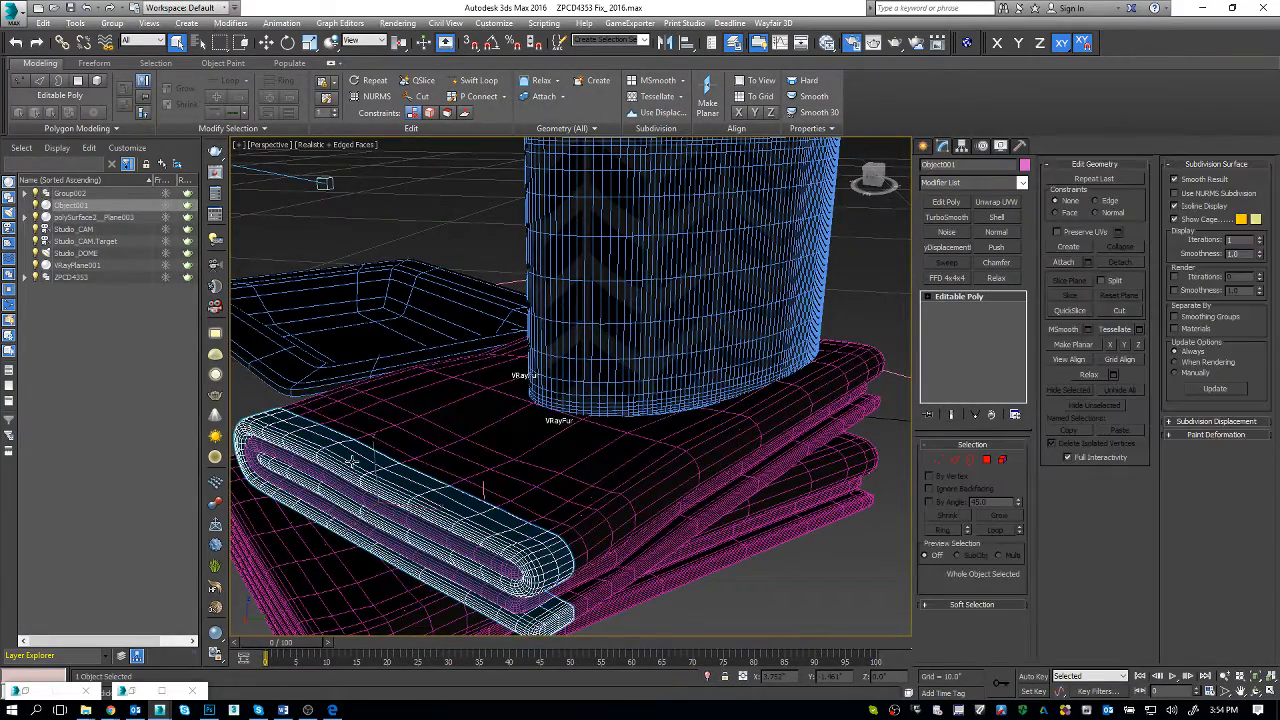
left_click(413, 422)
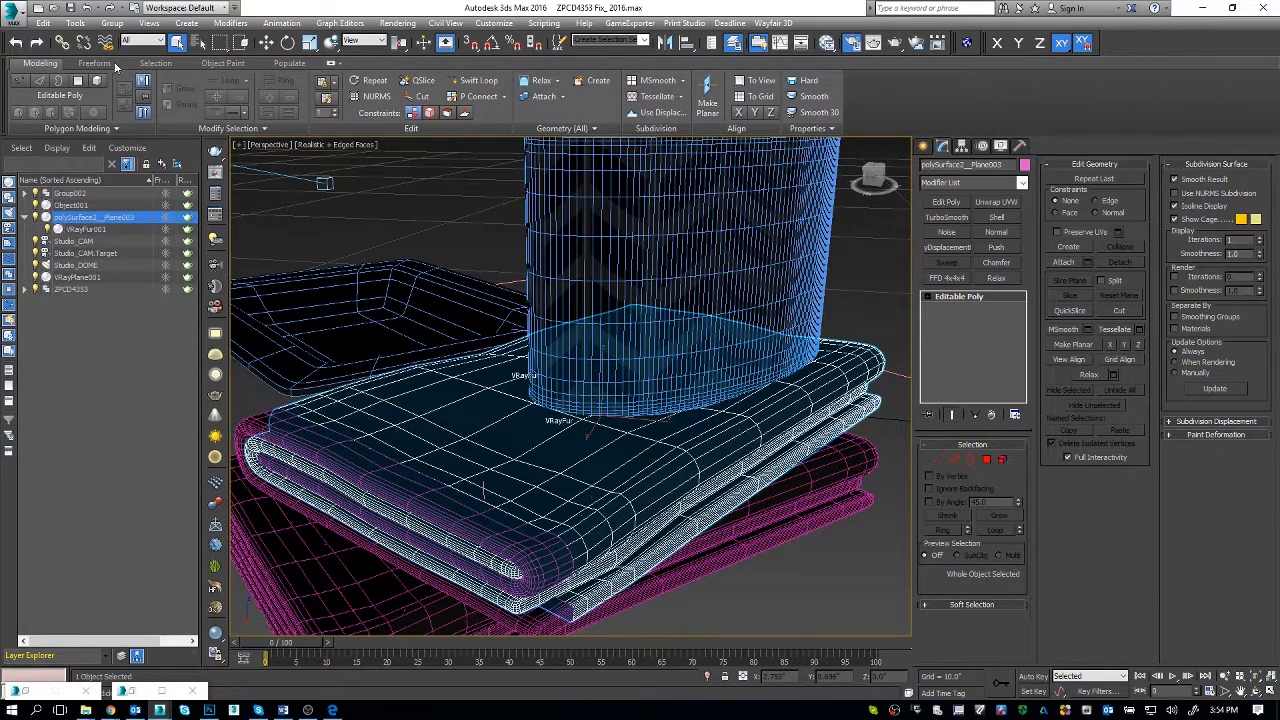
left_click(108, 25)
left_click(380, 411)
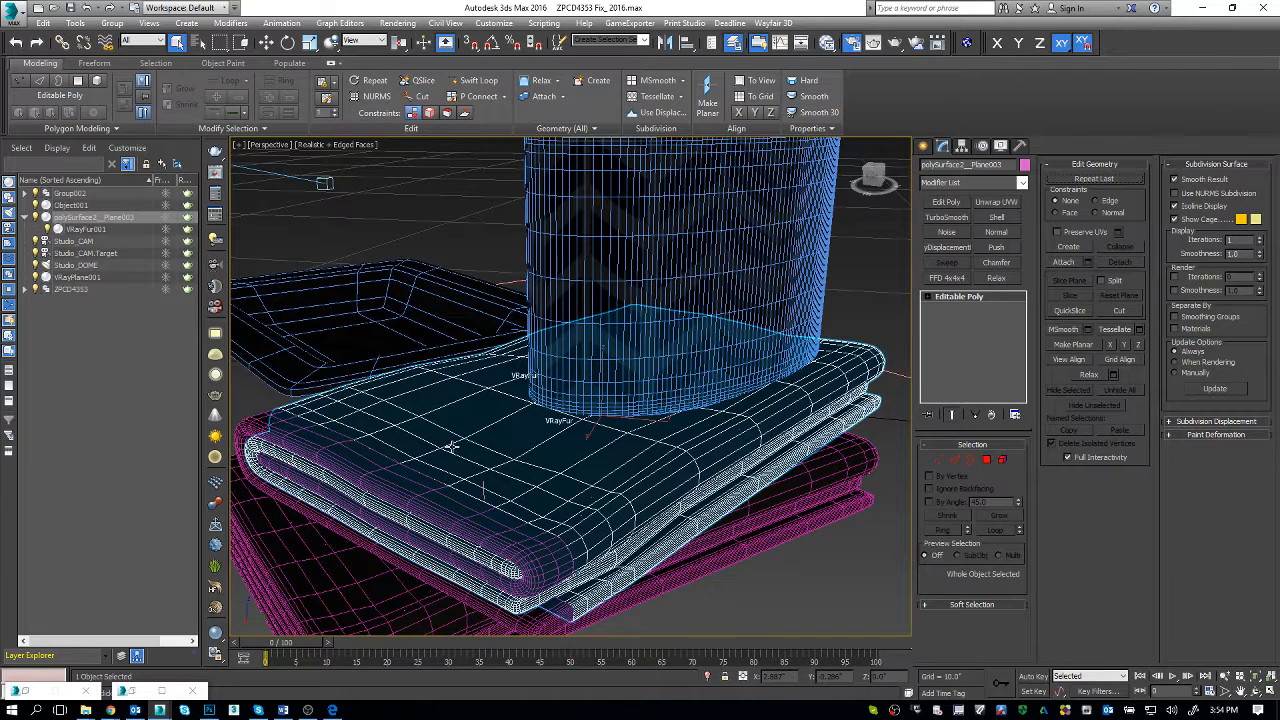
left_click(87, 229)
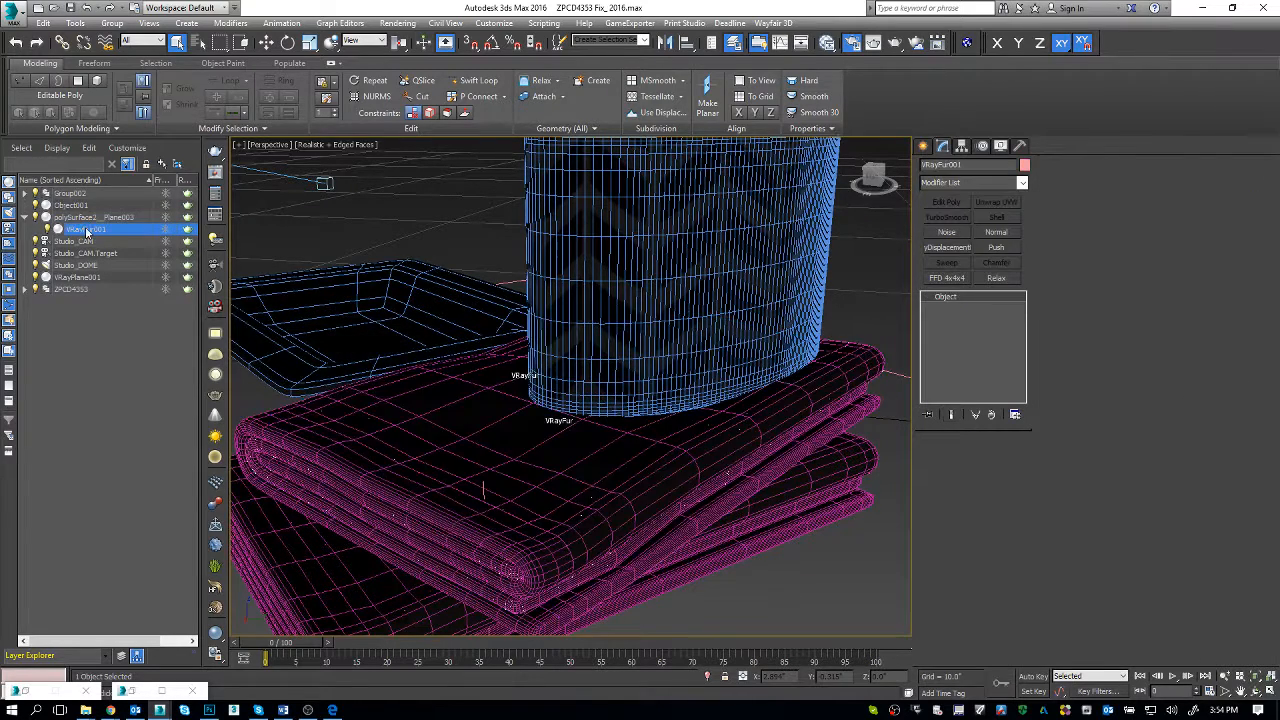
left_click(428, 448)
key("alt+q")
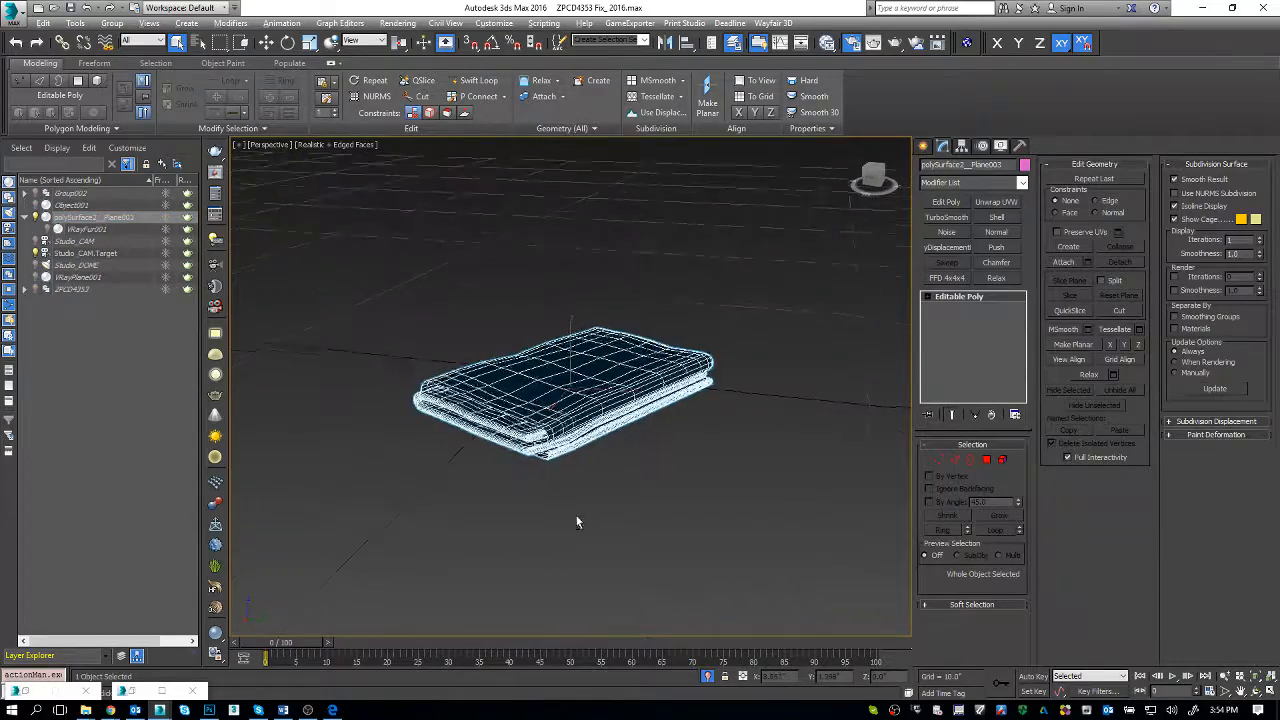
Step: Add an Edit Poly modifier to the isolated towel body and enter edge editing near its folded corner
scroll(540, 472, "up", 8)
scroll(420, 488, "down", 5)
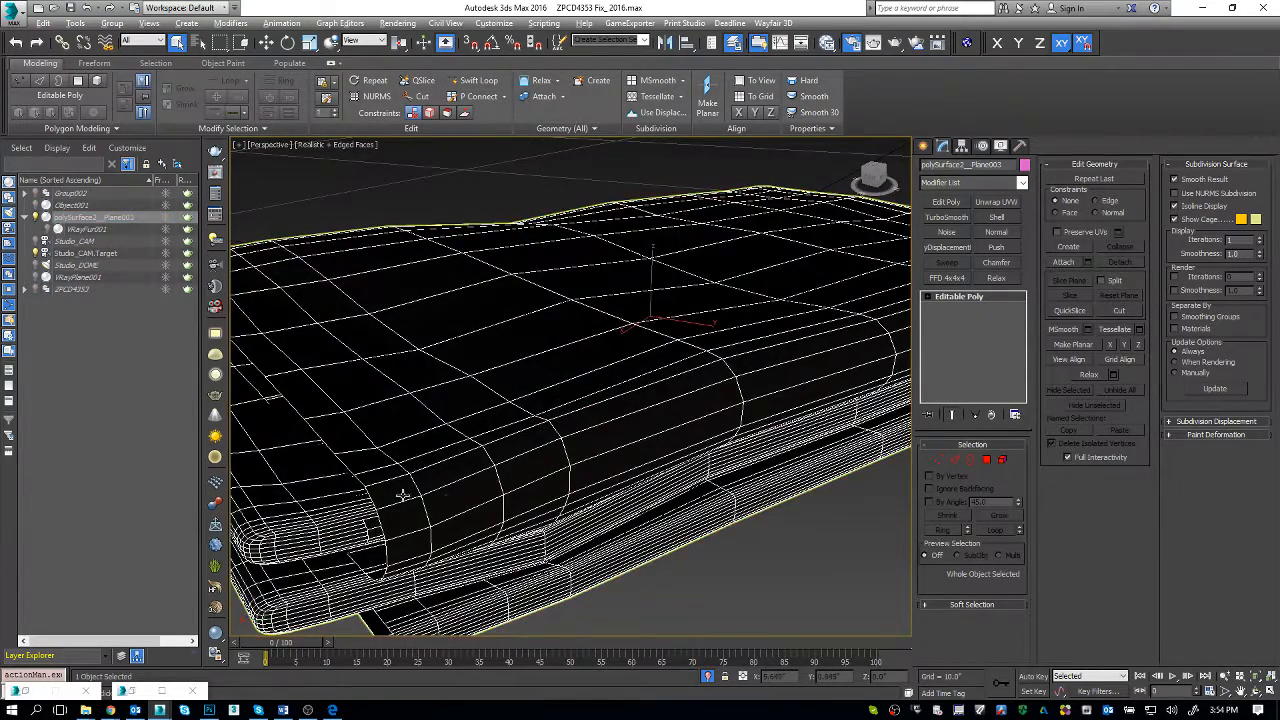
scroll(428, 480, "down", 2)
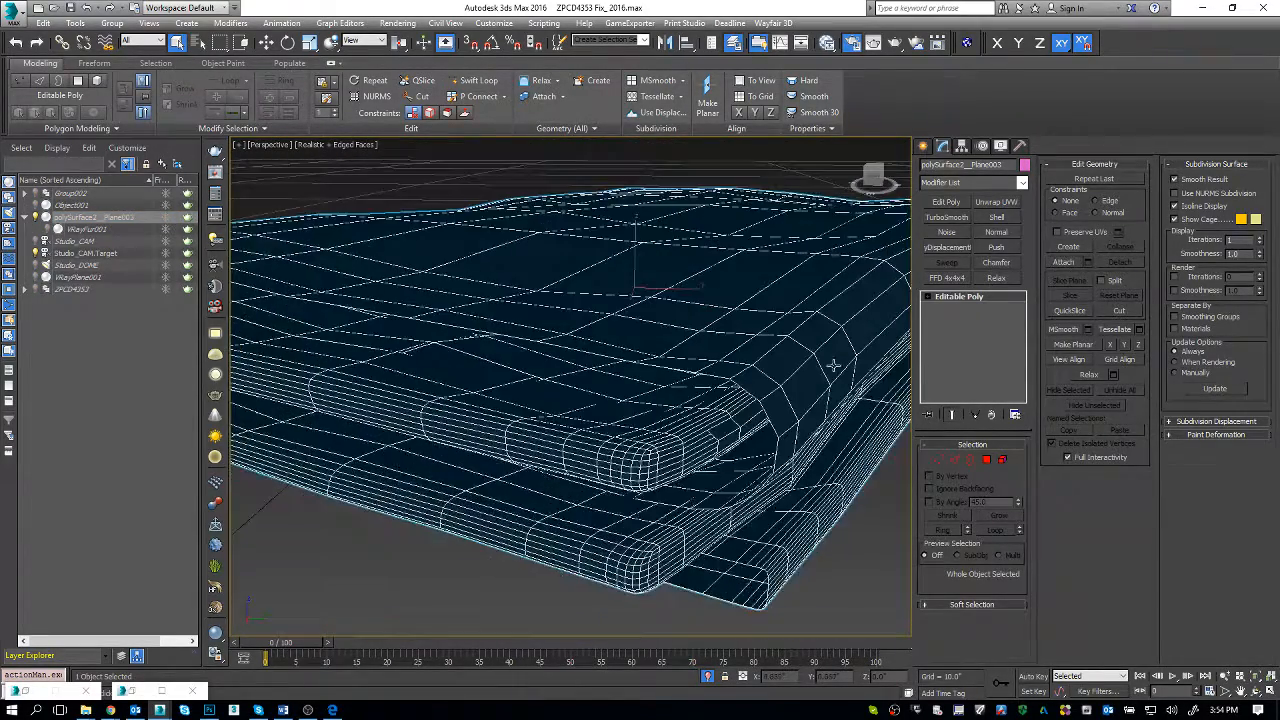
left_click(950, 206)
middle_click_drag(585, 473, 580, 500, "alt")
scroll(538, 486, "up", 3)
scroll(541, 507, "up", 1)
key("2")
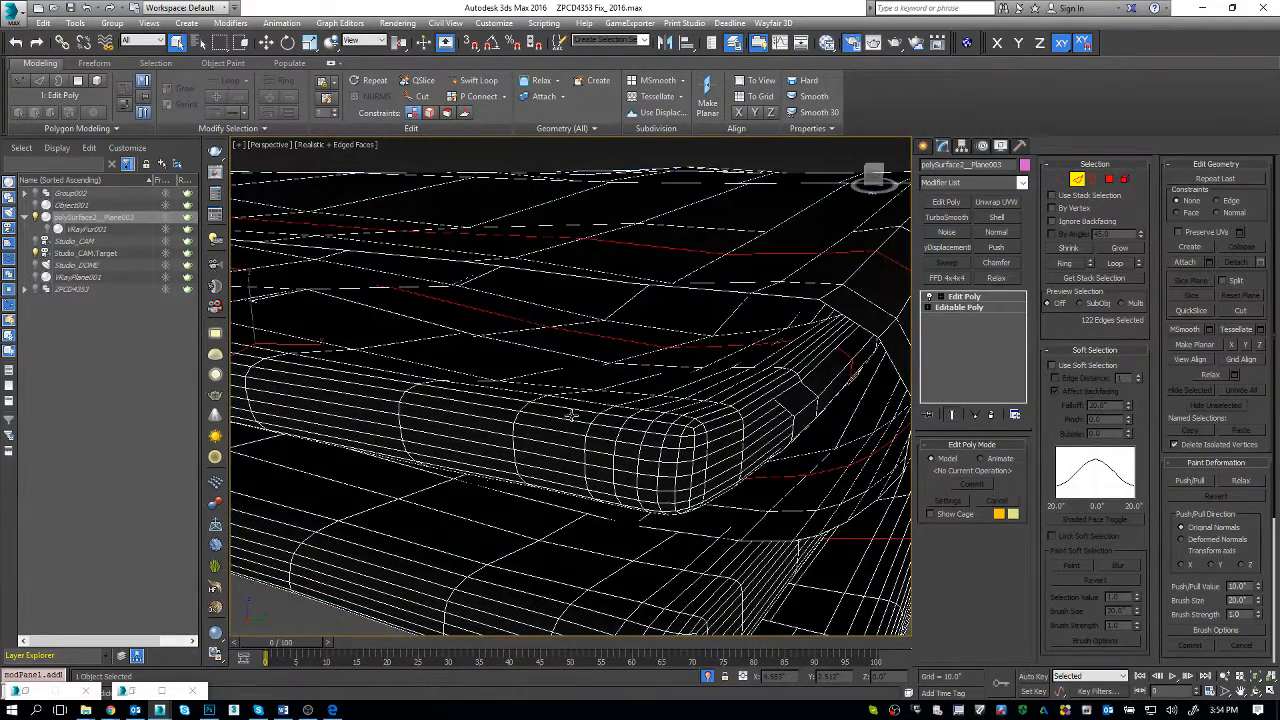
Step: Select alternate edge loops running around the upper fold's rounded corner and remove them to thin the dense mesh
double_click(565, 432)
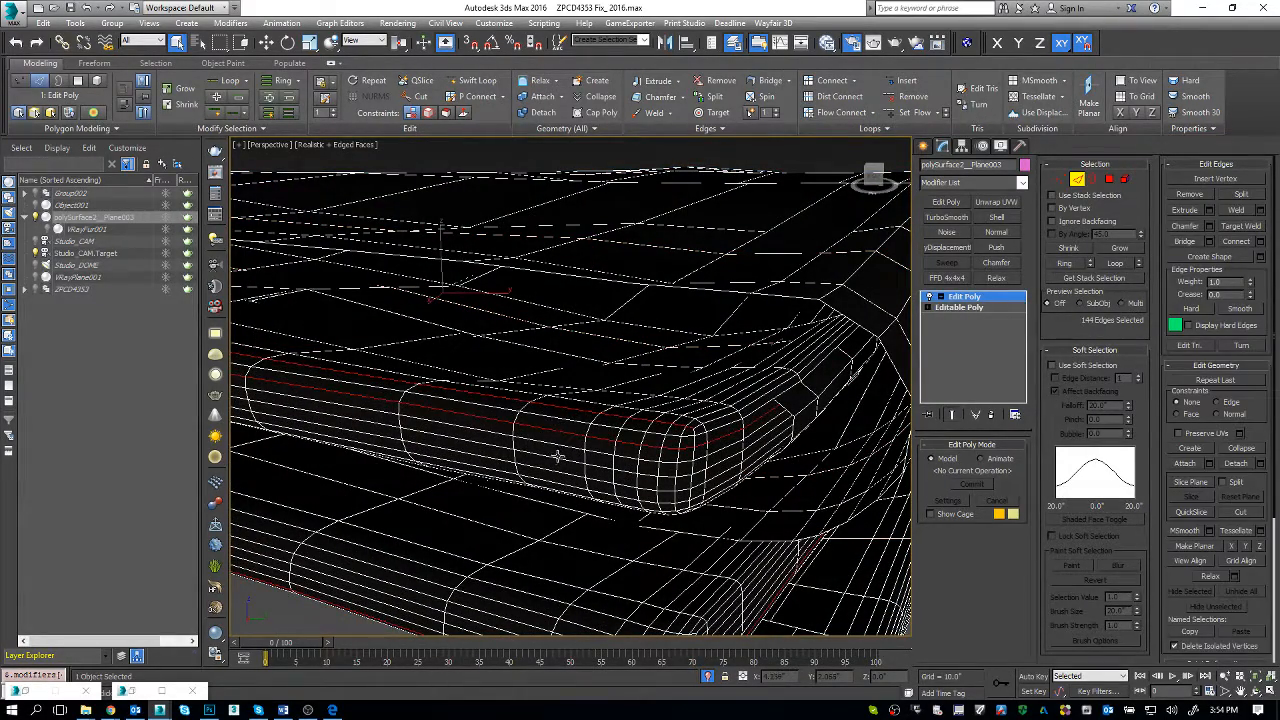
double_click(557, 459, "ctrl")
double_click(556, 484, "ctrl")
middle_click_drag(556, 484, 693, 465, "alt")
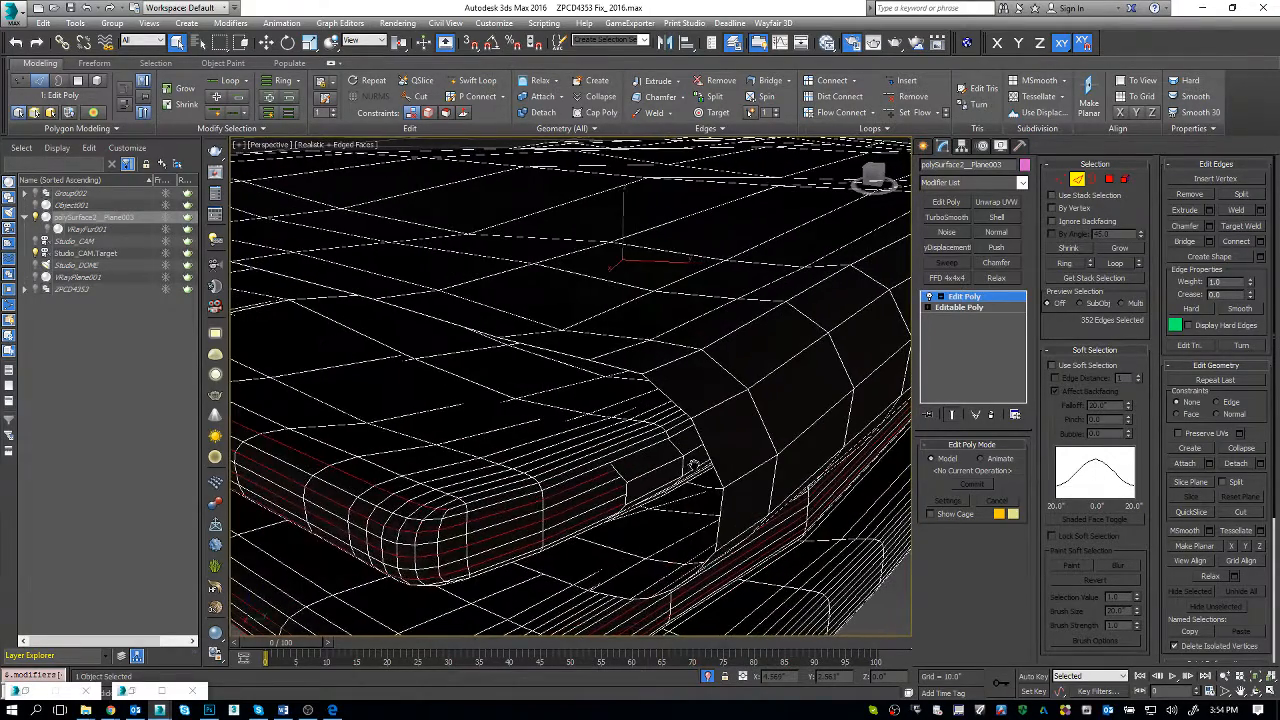
double_click(441, 525, "ctrl")
double_click(474, 502, "ctrl")
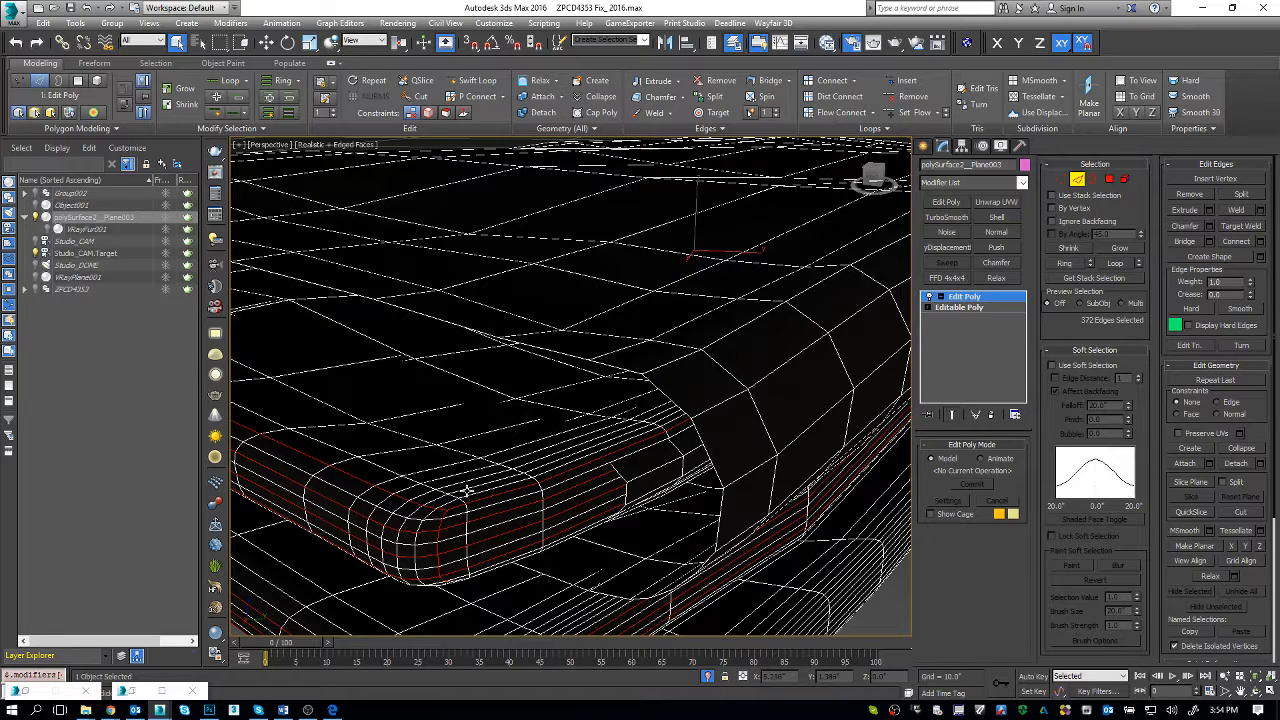
double_click(466, 490, "ctrl")
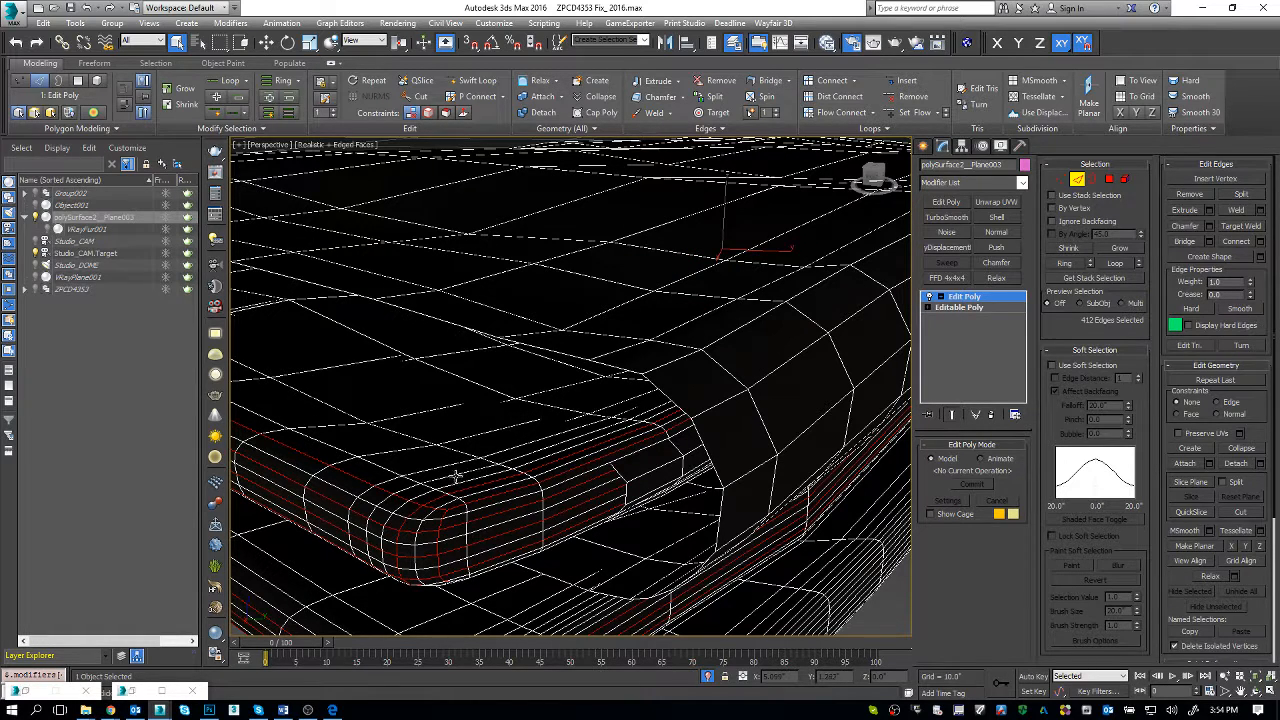
double_click(453, 477, "ctrl")
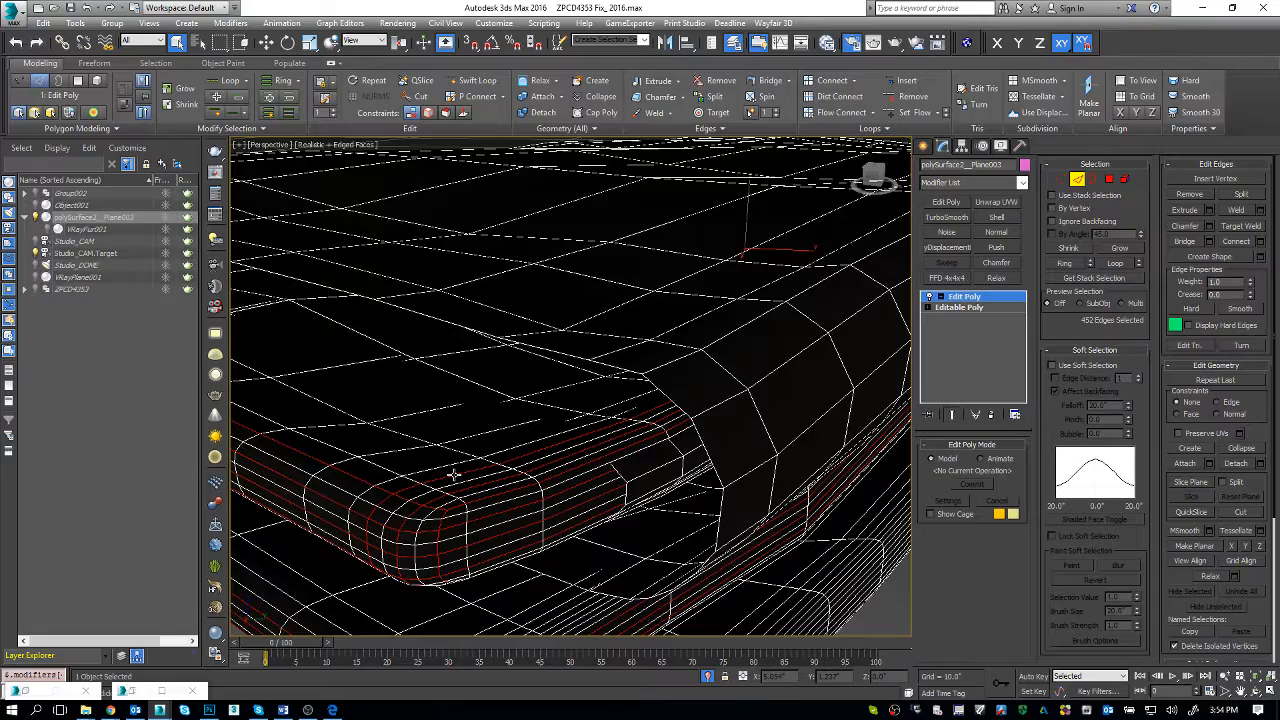
key("ctrl+d")
key("z")
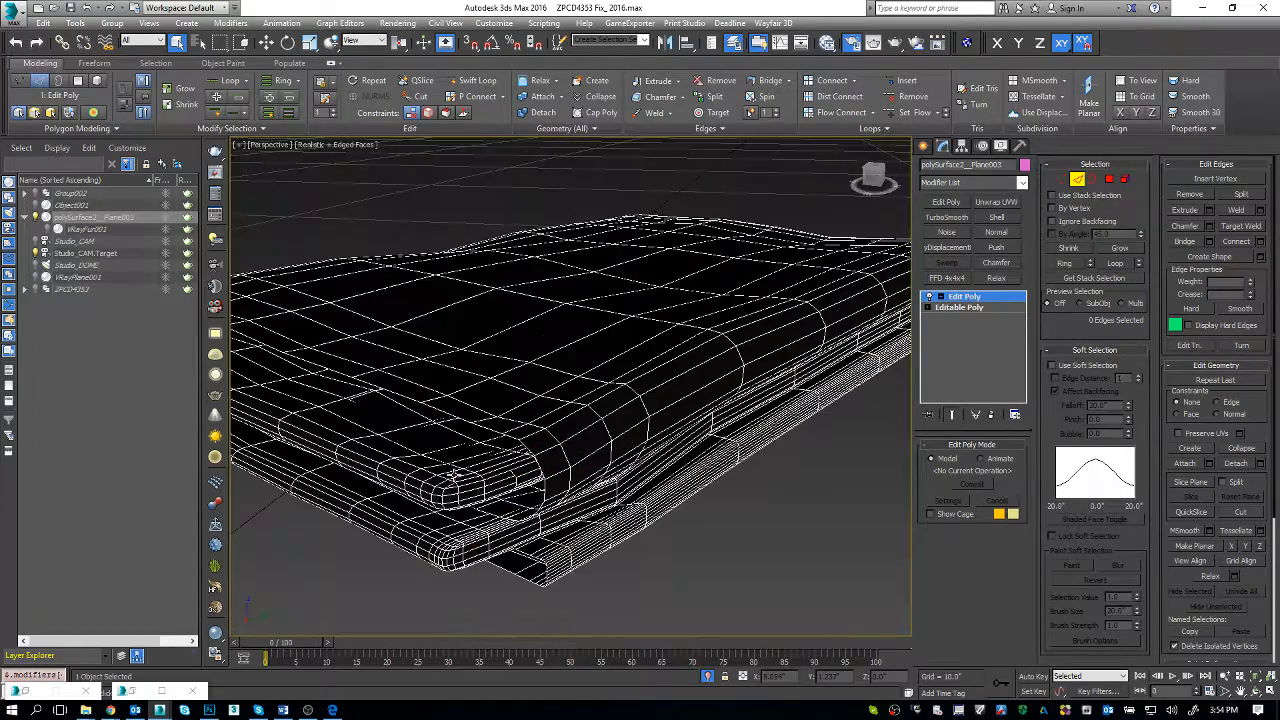
Step: Select alternate edge loops along the long rounded side of the towel's bottom layer, undoing the last stray loop selection
middle_click_drag(455, 476, 394, 463, "alt")
scroll(520, 459, "up", 3)
middle_click_drag(581, 523, 586, 529, "alt")
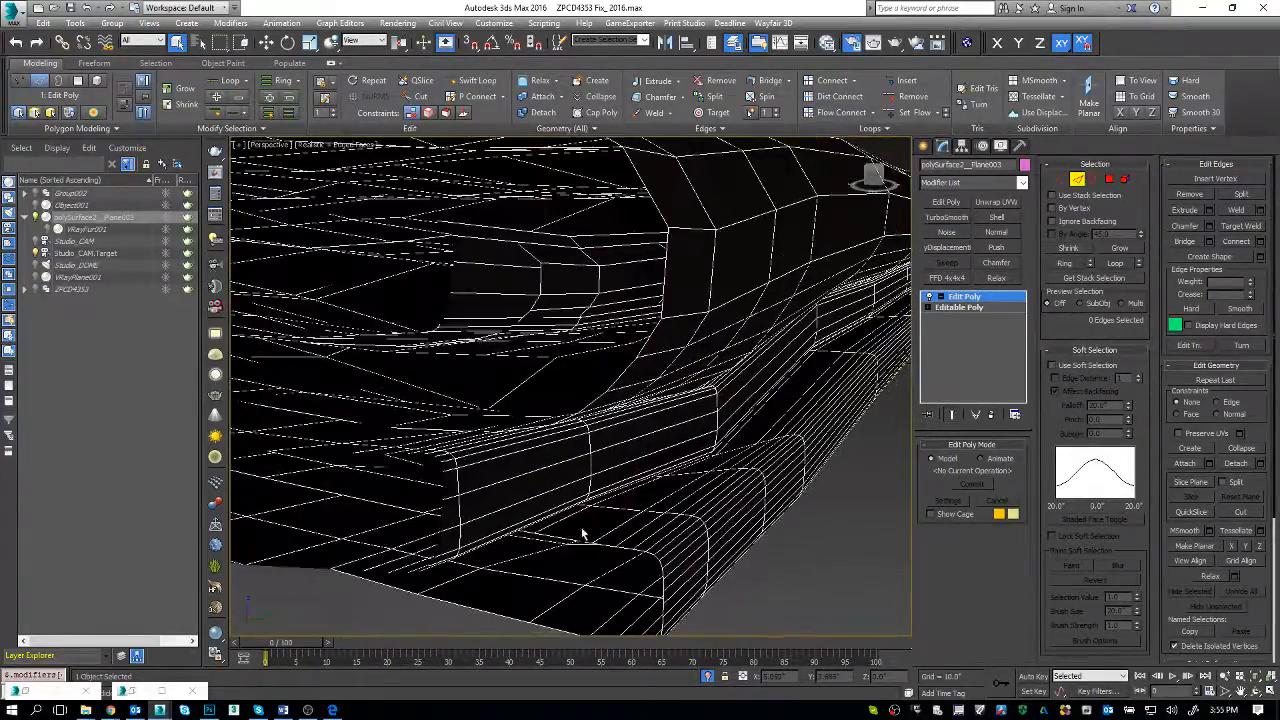
double_click(652, 544)
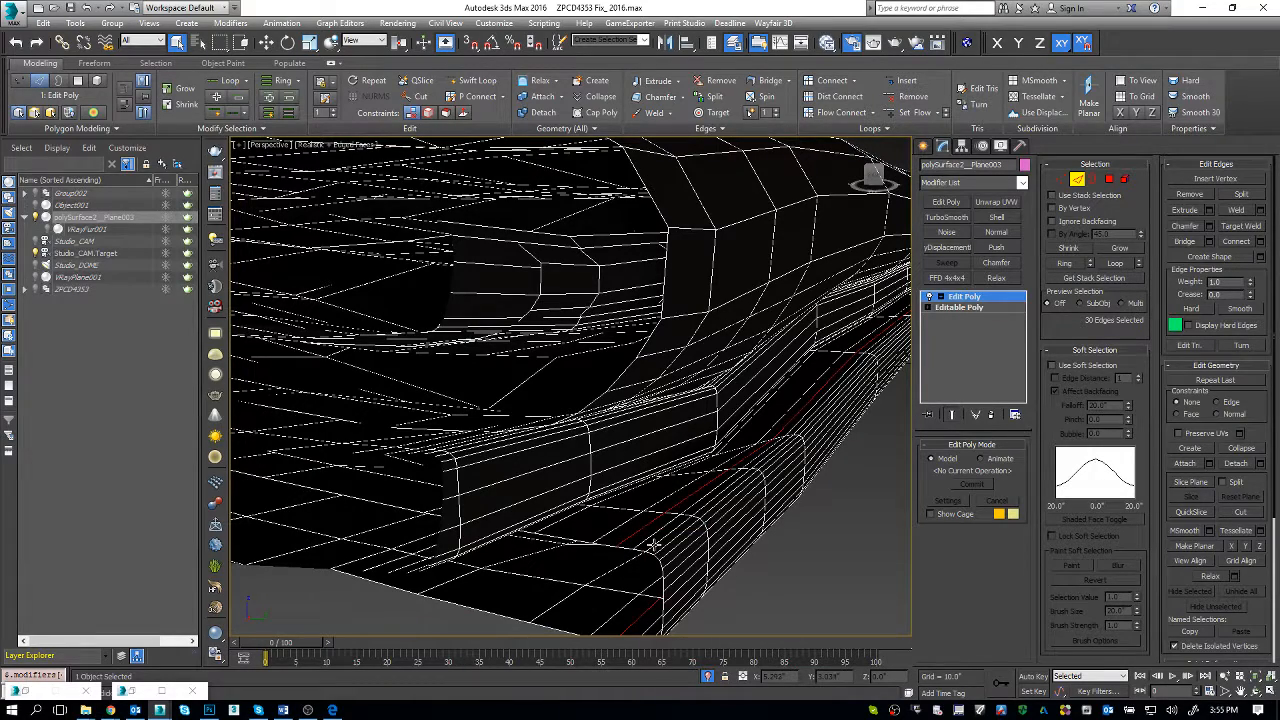
double_click(655, 547, "ctrl")
double_click(670, 551, "ctrl")
middle_click_drag(670, 552, 648, 555, "alt")
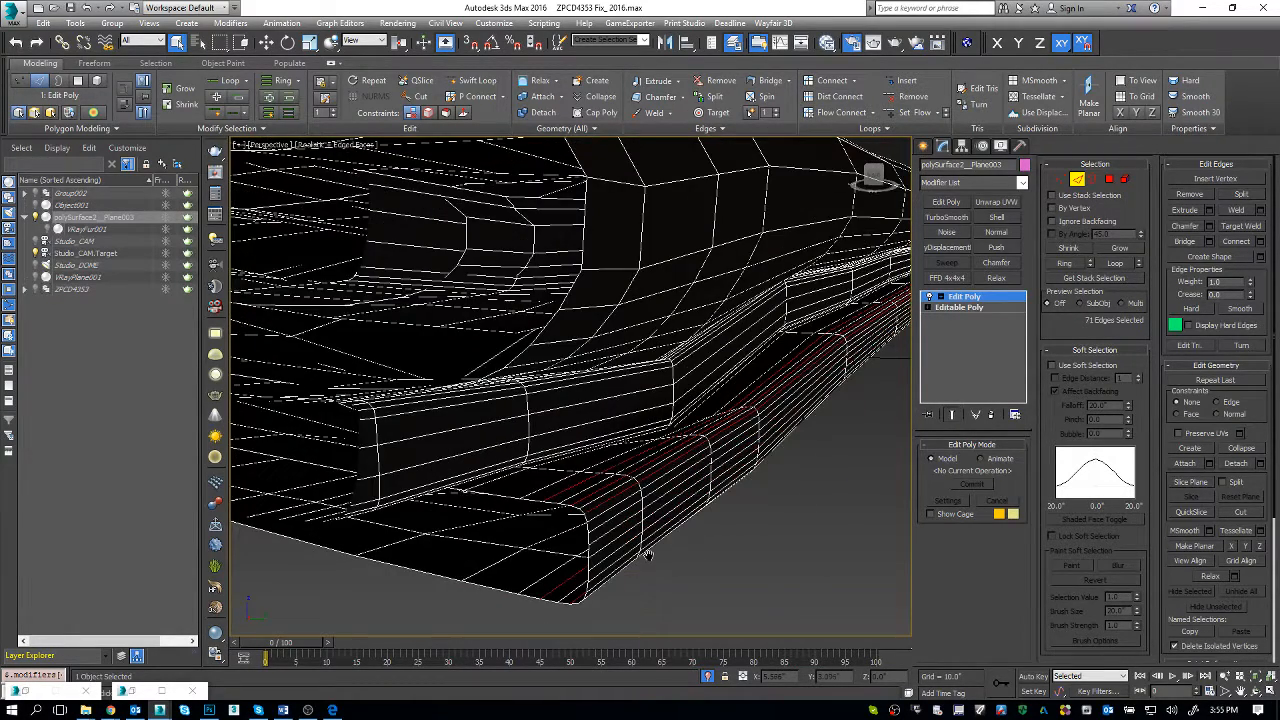
double_click(619, 517, "ctrl")
double_click(608, 550, "ctrl")
double_click(607, 568, "ctrl")
middle_click_drag(607, 568, 611, 380, "alt")
double_click(634, 405, "ctrl")
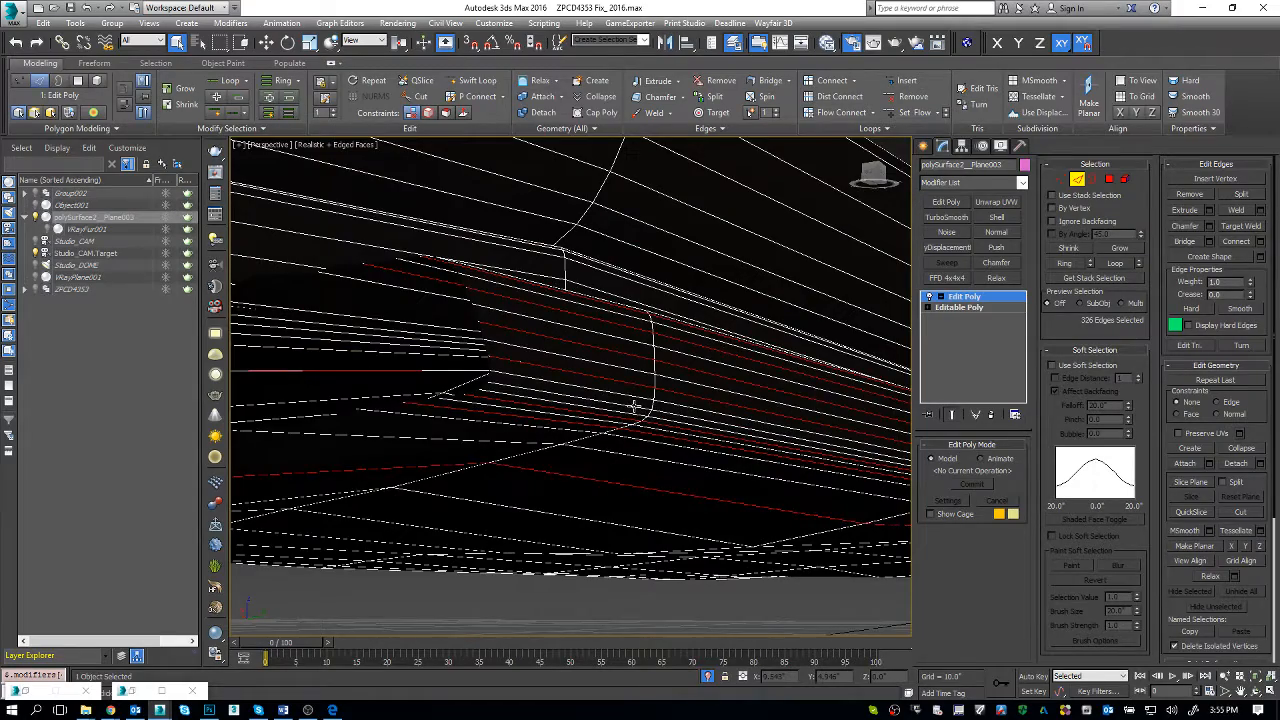
key("ctrl+z")
scroll(634, 406, "down", 3)
scroll(628, 441, "up", 4)
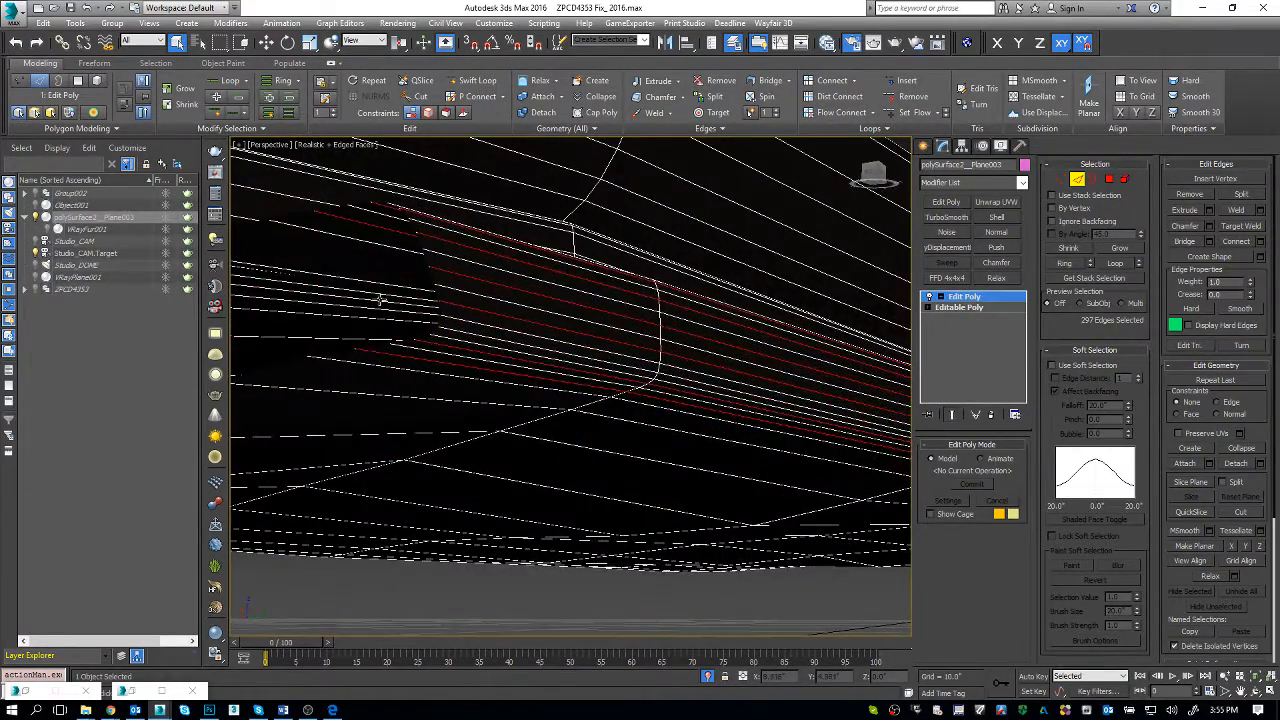
Step: Turn on viewport clipping for the perspective view and move its near clipping limit to the minimum
left_click(239, 145)
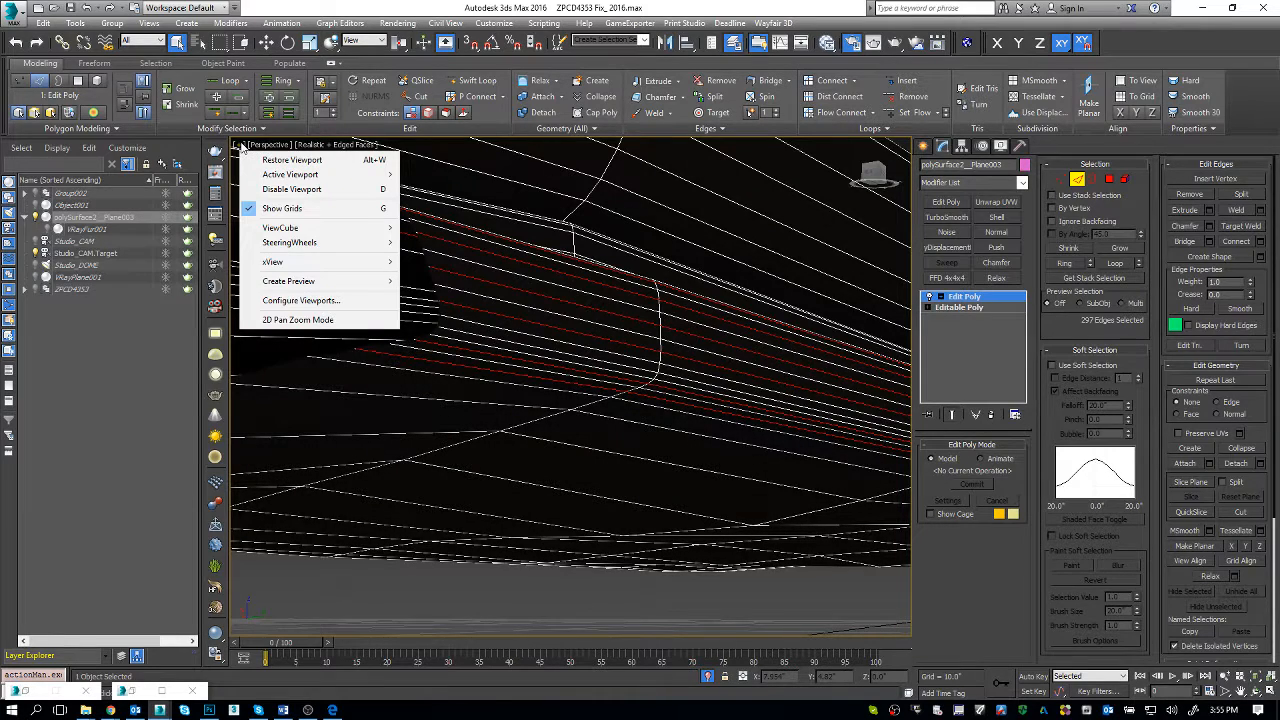
left_click(254, 146)
left_click(256, 146)
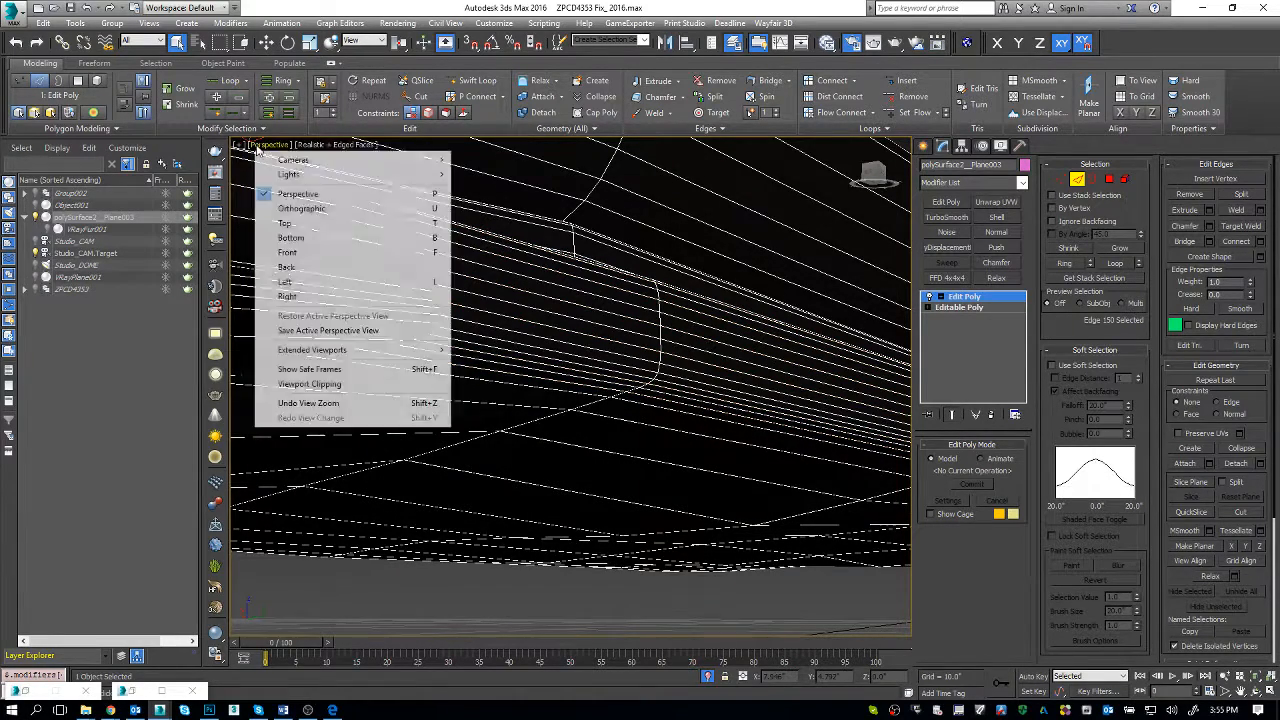
left_click(382, 4)
left_click(262, 147)
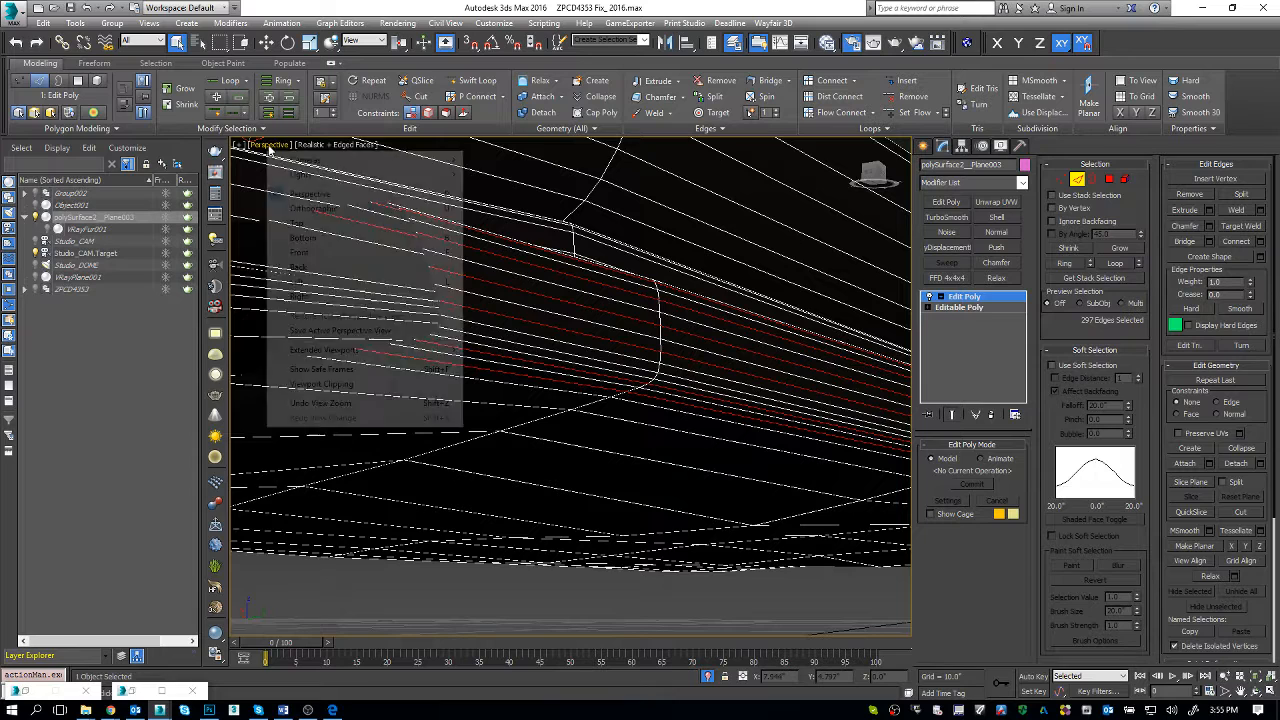
left_click(360, 384)
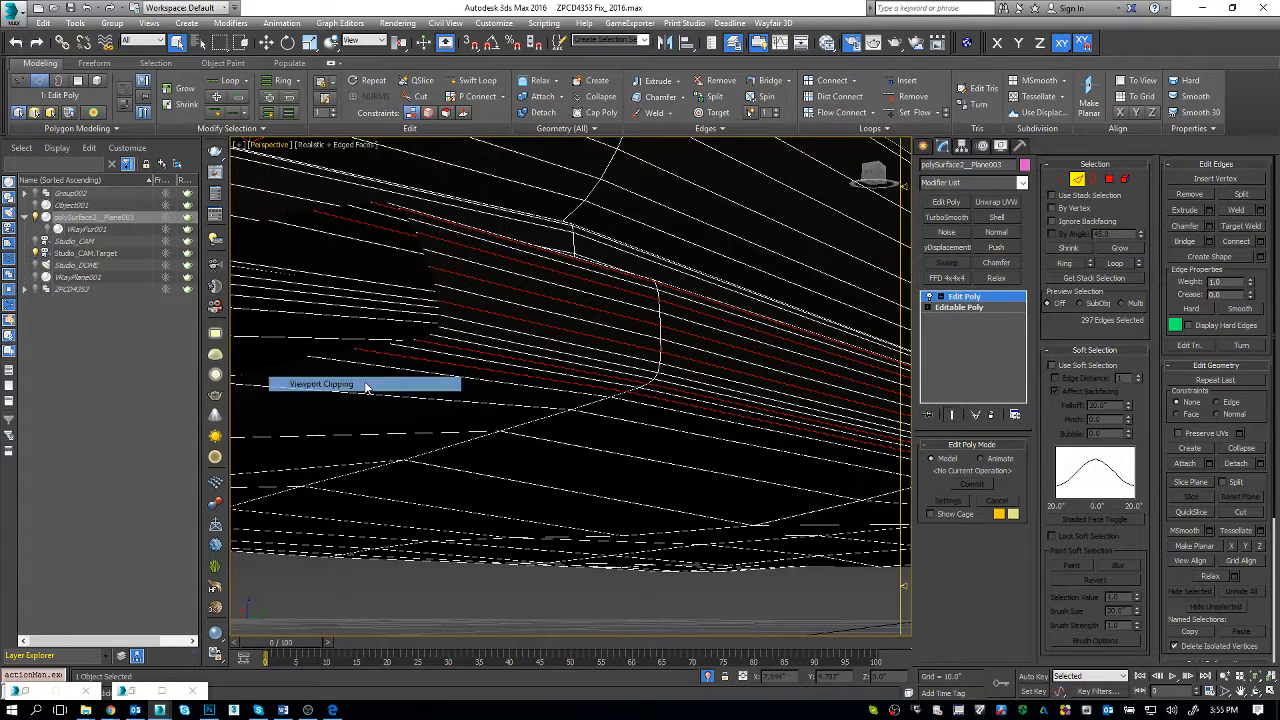
left_click_drag(898, 580, 904, 622)
Step: Add one more edge loop on the bottom layer's rounded side to the selection and remove the selected loops
scroll(586, 361, "down", 4)
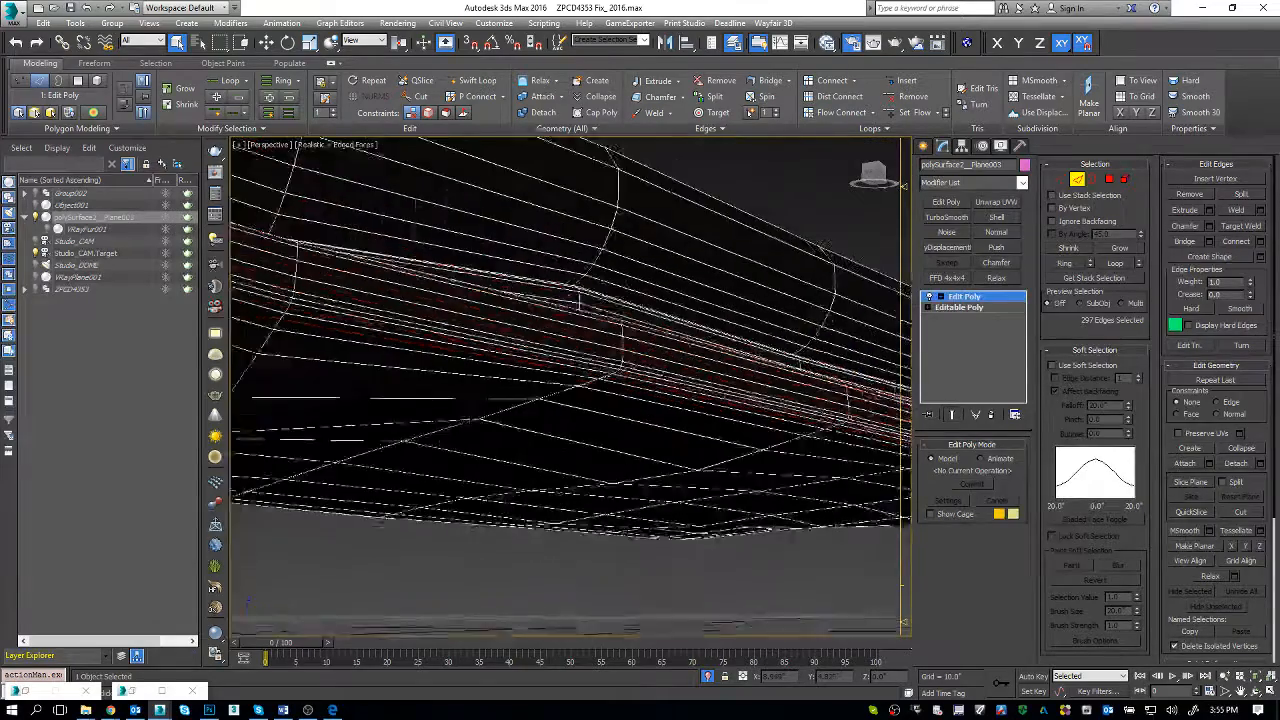
scroll(586, 361, "up", 6)
scroll(570, 386, "up", 1)
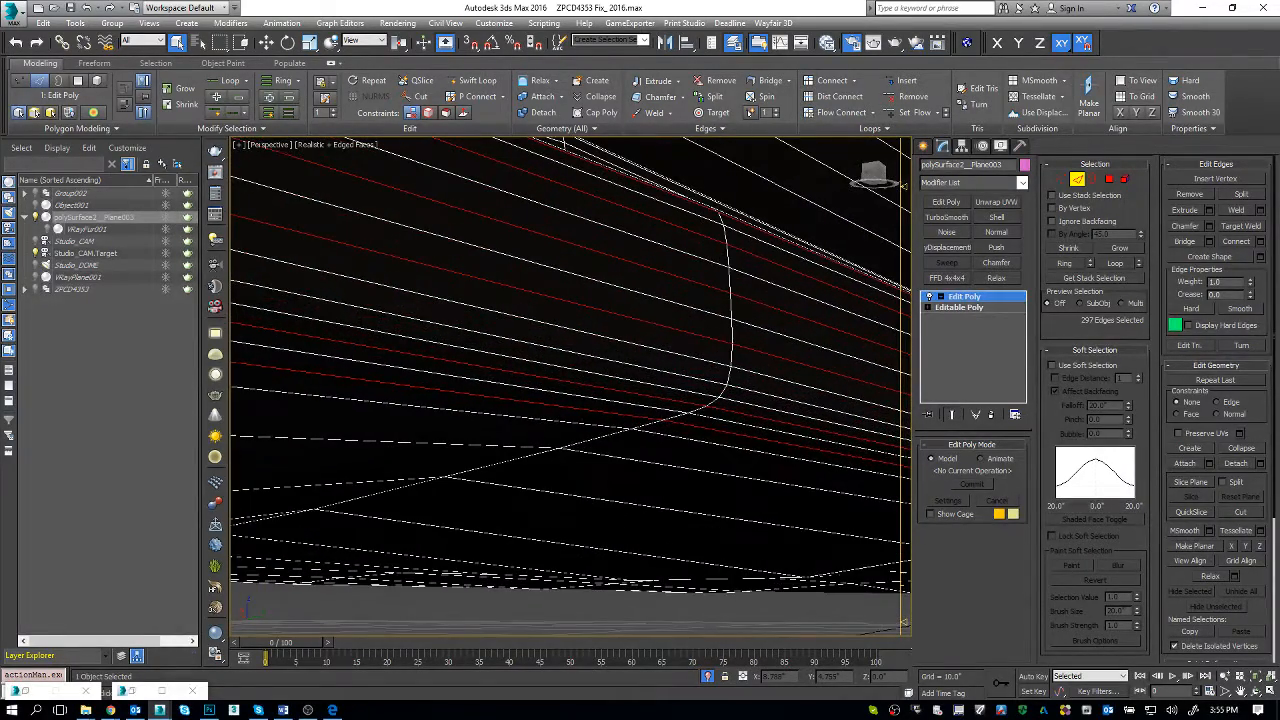
double_click(639, 367, "ctrl")
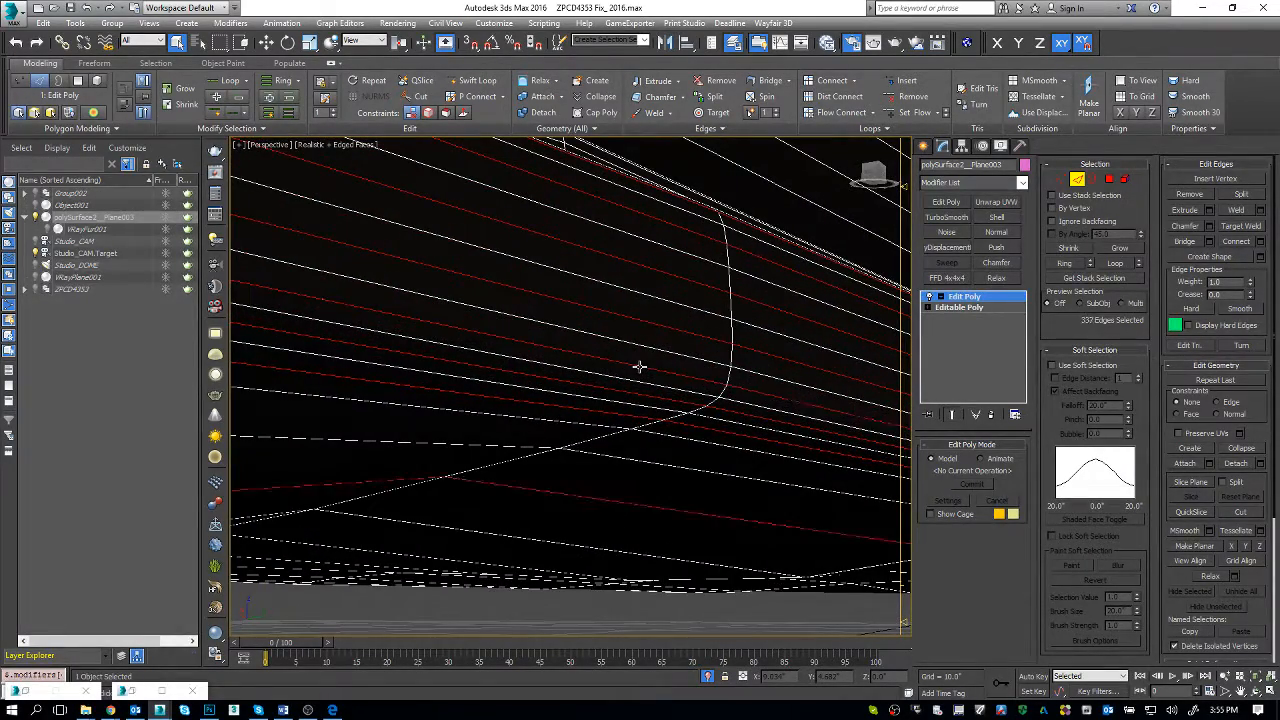
scroll(641, 325, "down", 6)
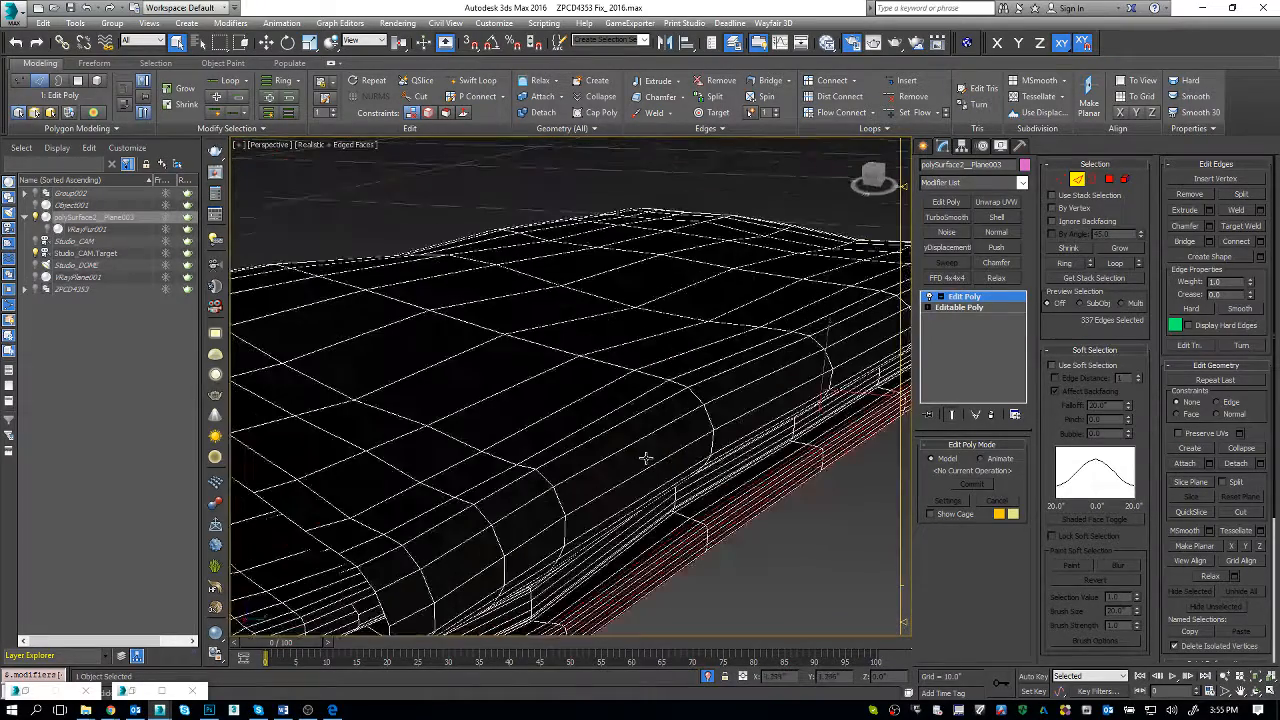
left_click(646, 458)
Step: Select alternate remaining edge loops on the bottom layer's long side and underside edge, and remove them
middle_click_drag(799, 544, 678, 522, "alt")
double_click(683, 540)
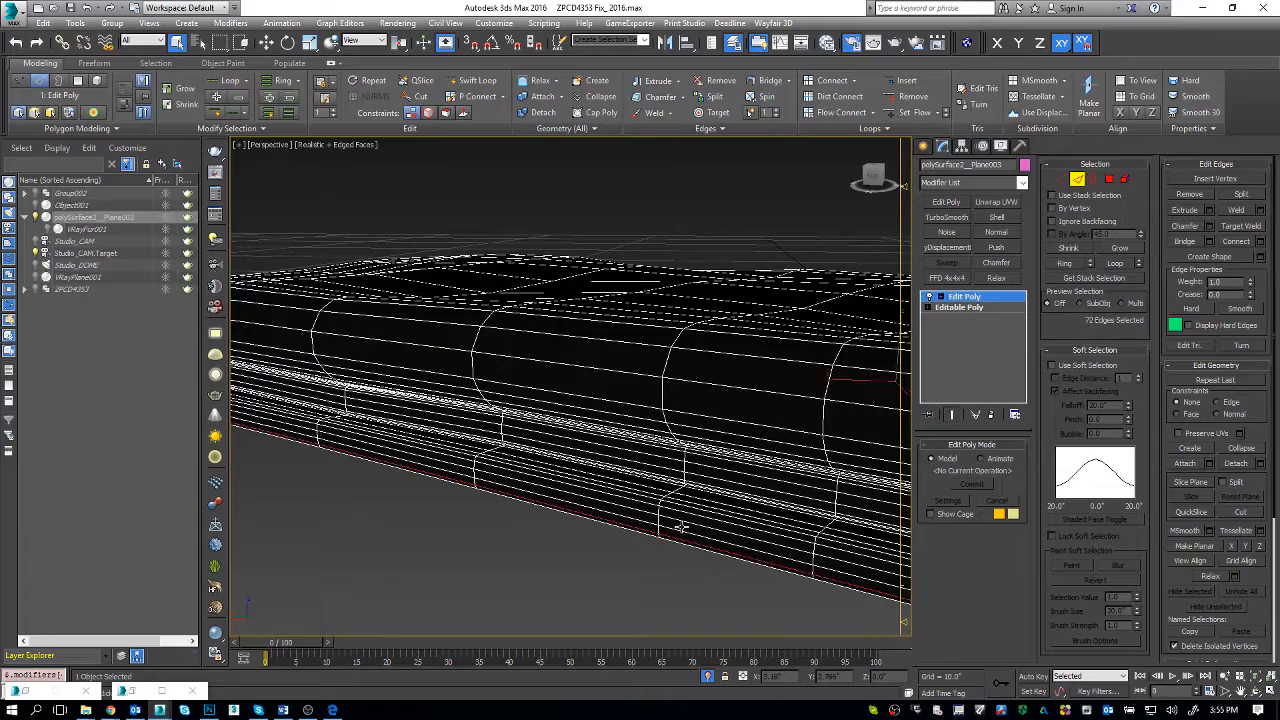
double_click(677, 520, "ctrl")
scroll(677, 520, "up", 3)
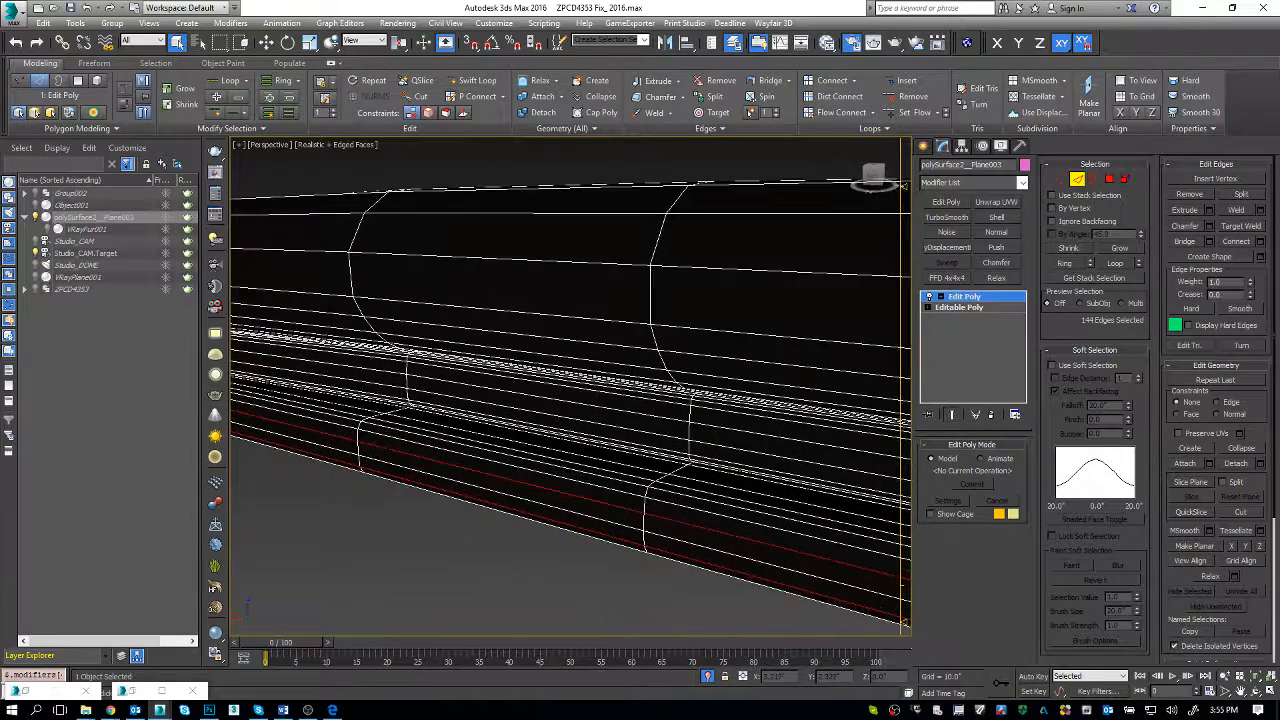
double_click(674, 493, "ctrl")
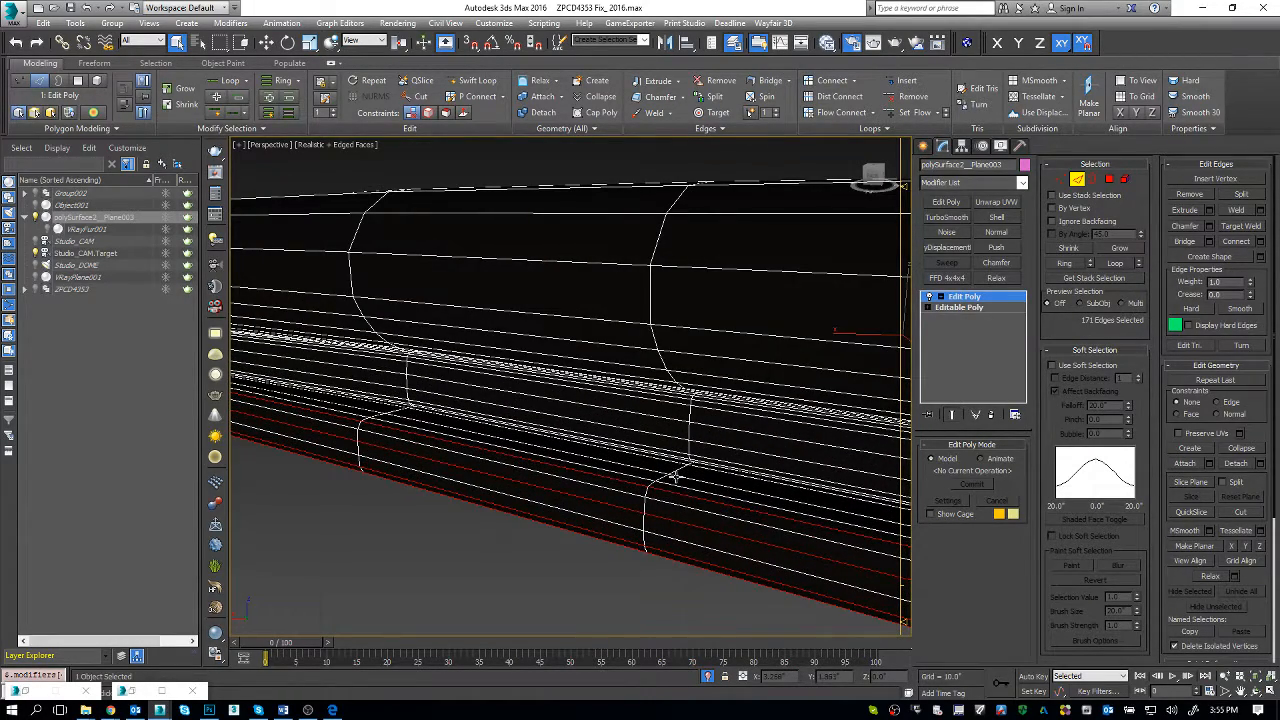
double_click(676, 477, "ctrl")
middle_click_drag(687, 505, 674, 476, "alt")
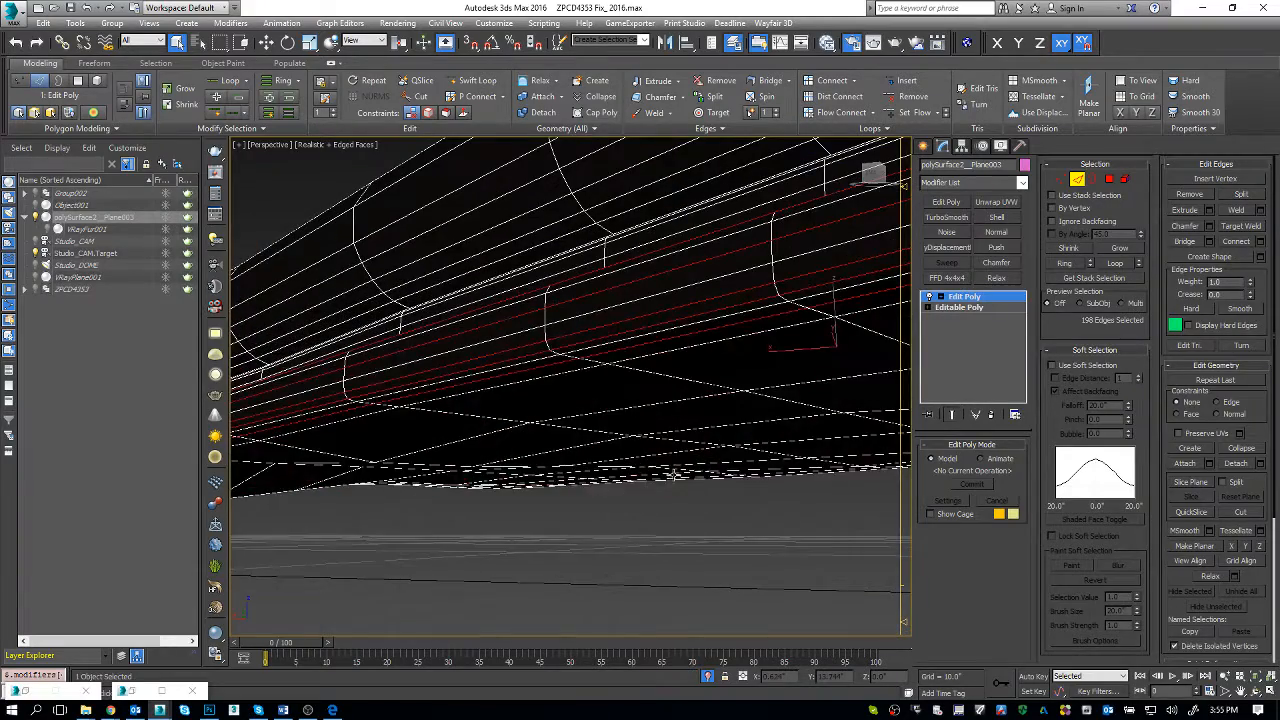
middle_click_drag(629, 406, 670, 446, "alt")
left_click(689, 460)
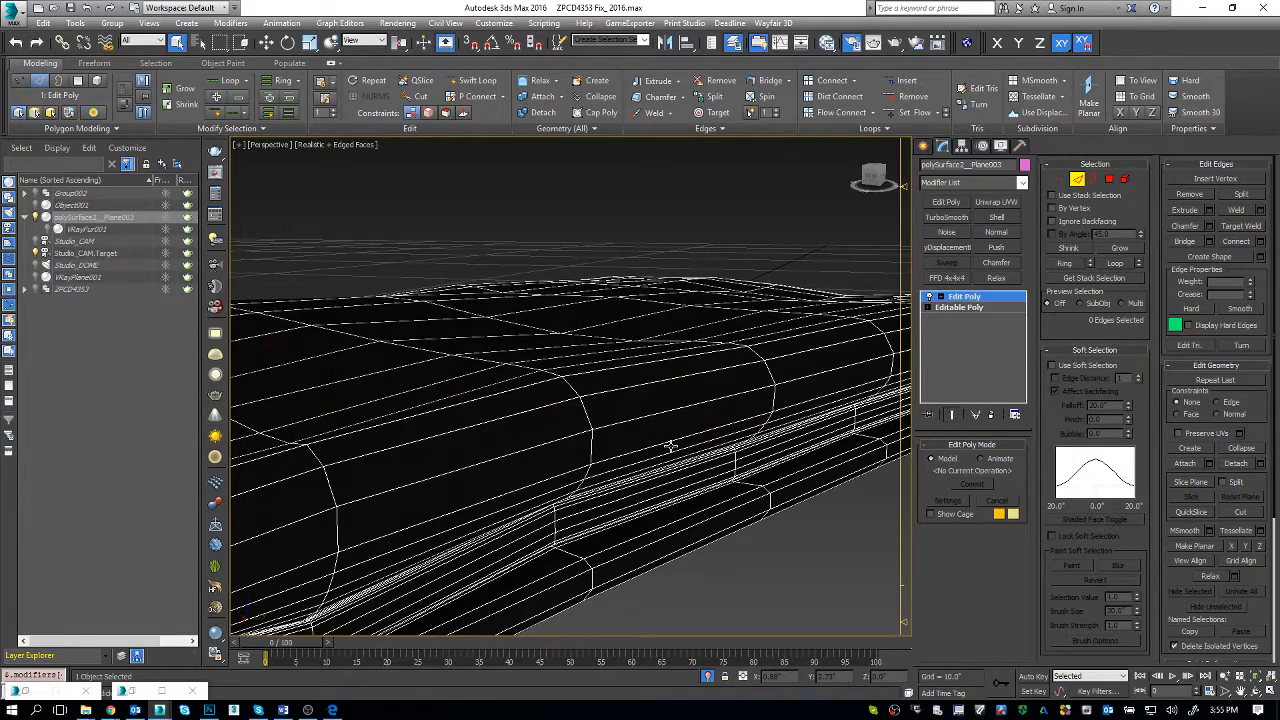
Step: Insert extra crosswise edge loops with Swift Loop midway between the widely spaced loops across the towel's top
scroll(620, 408, "down", 5)
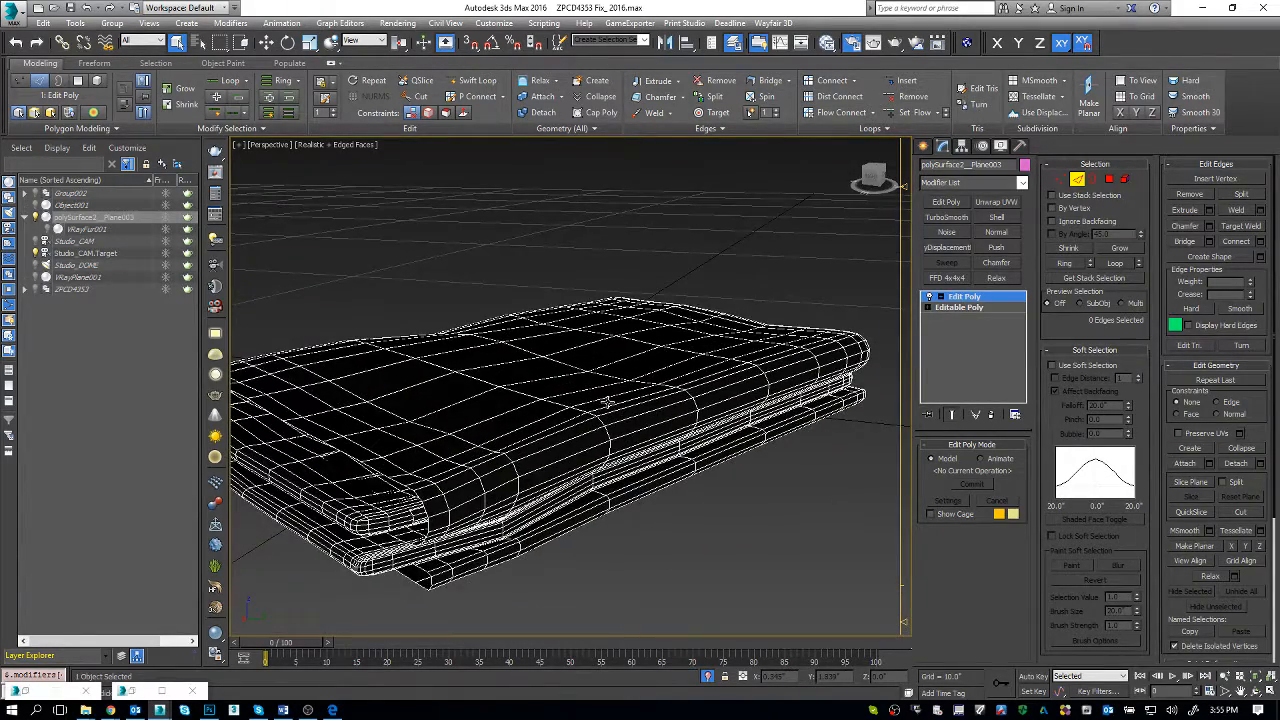
middle_click_drag(632, 432, 608, 523, "alt")
key("alt+1")
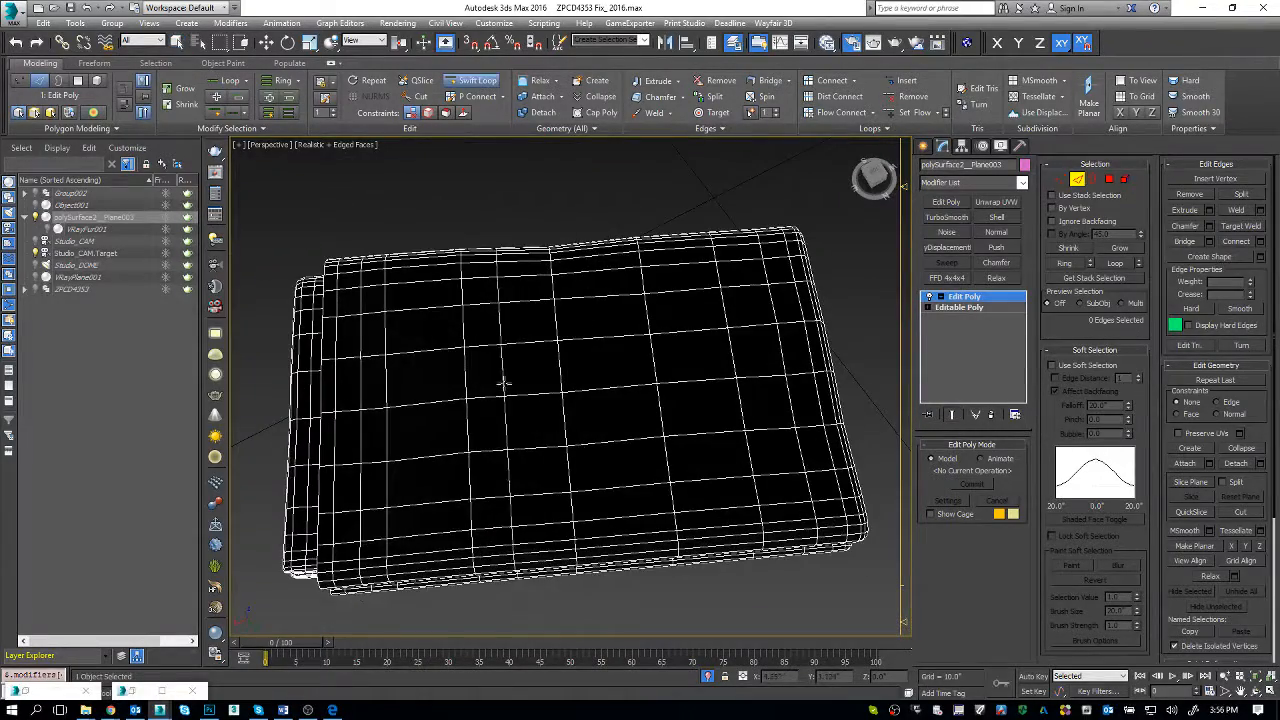
middle_click_drag(426, 417, 478, 436, "alt")
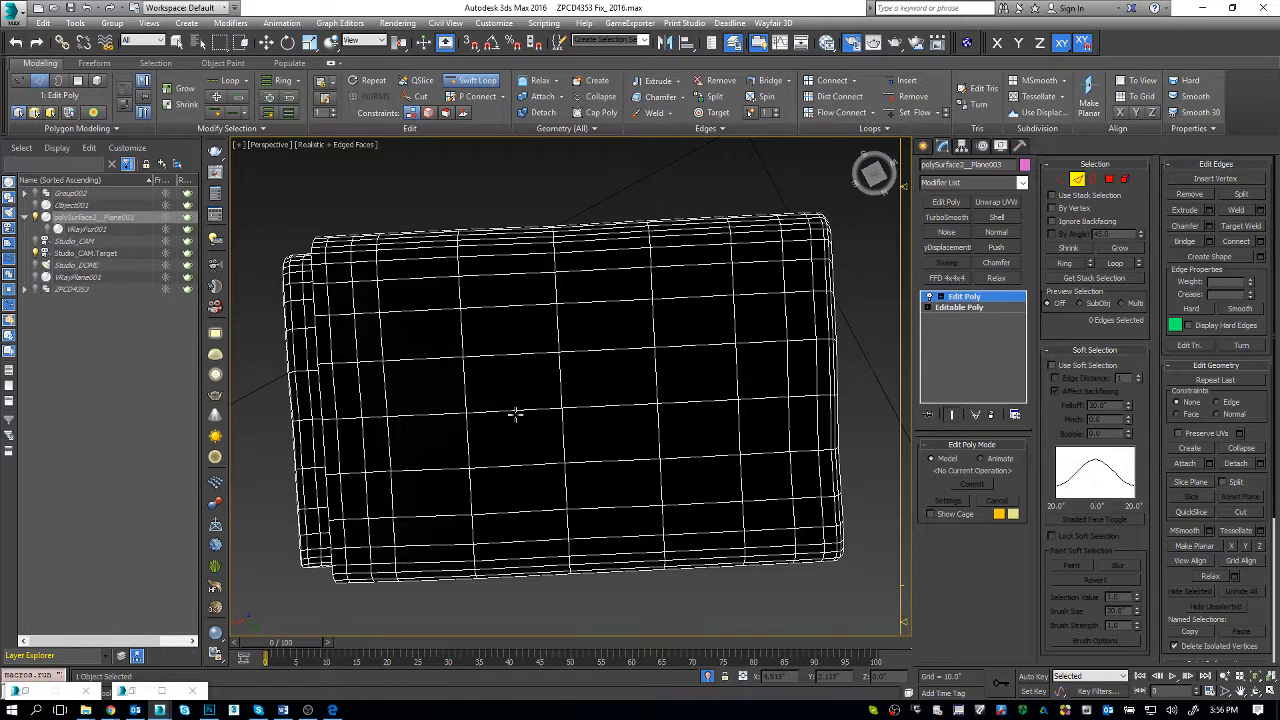
left_click(513, 411)
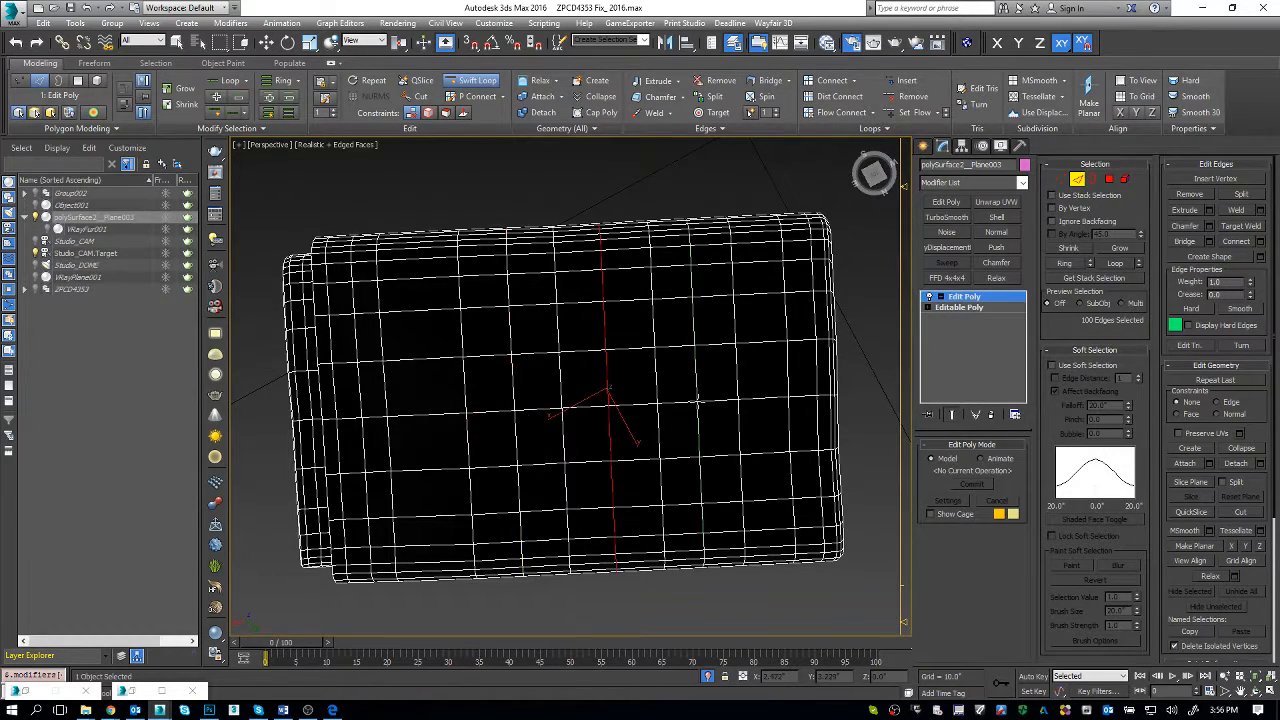
left_click(428, 420)
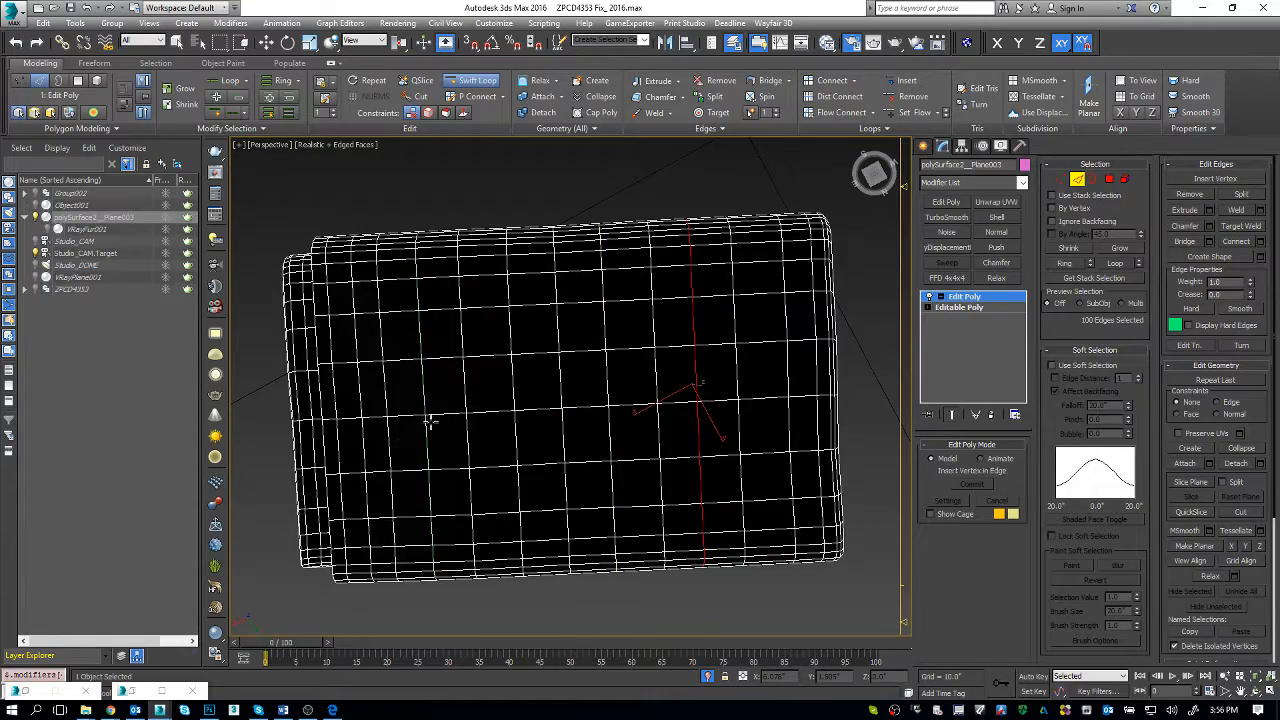
middle_click_drag(782, 400, 700, 468, "alt")
Step: Leave edge editing and add a TurboSmooth modifier above the towel body's Edit Poly
key("2")
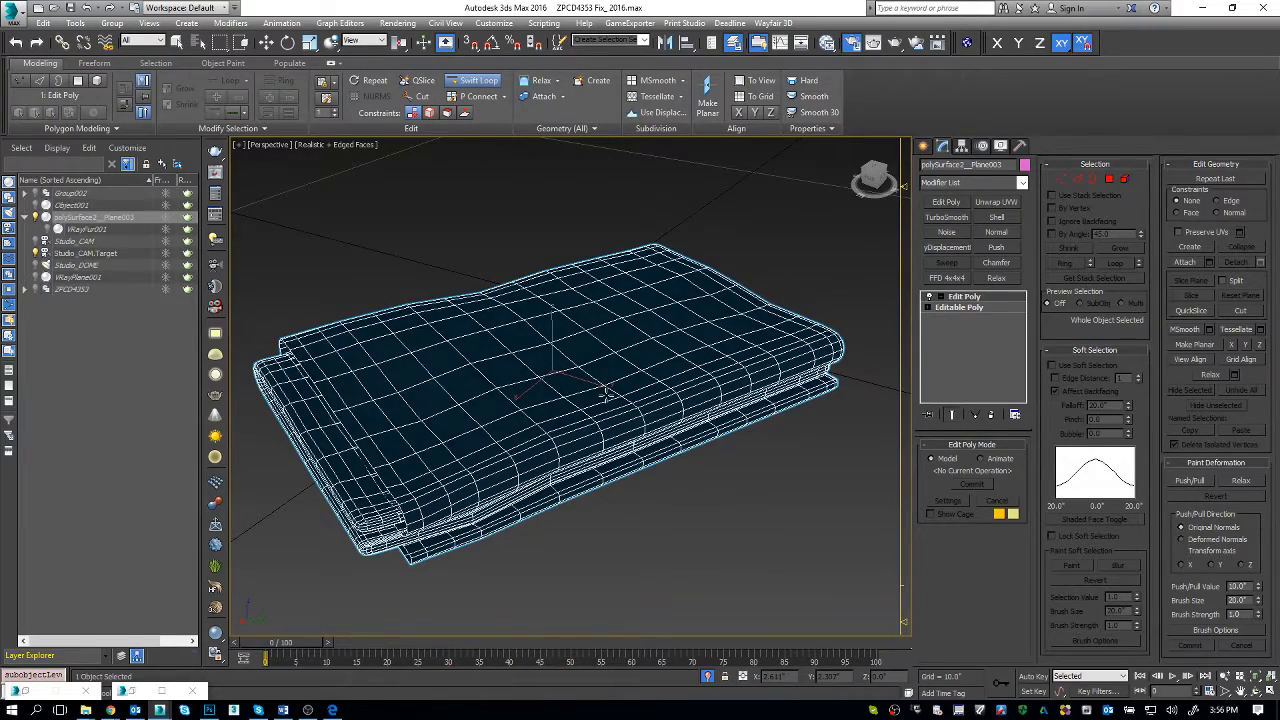
key("w")
middle_click_drag(622, 426, 597, 433, "alt")
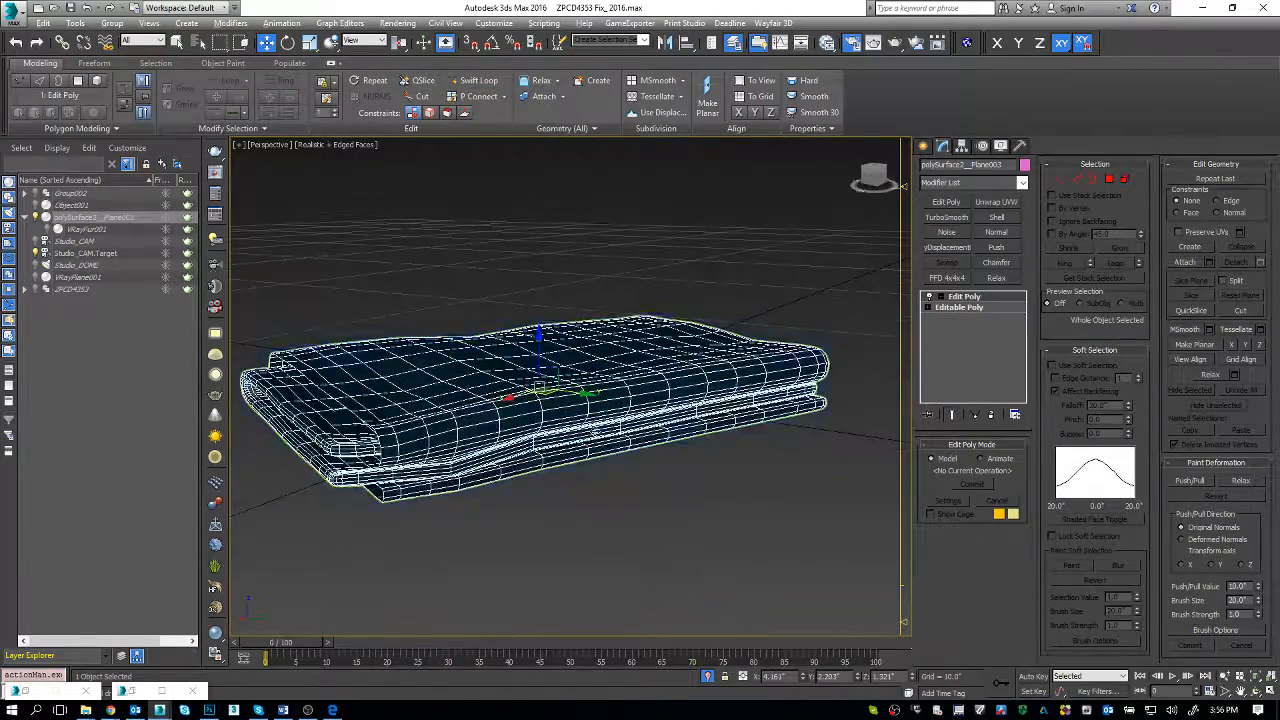
left_click(925, 146)
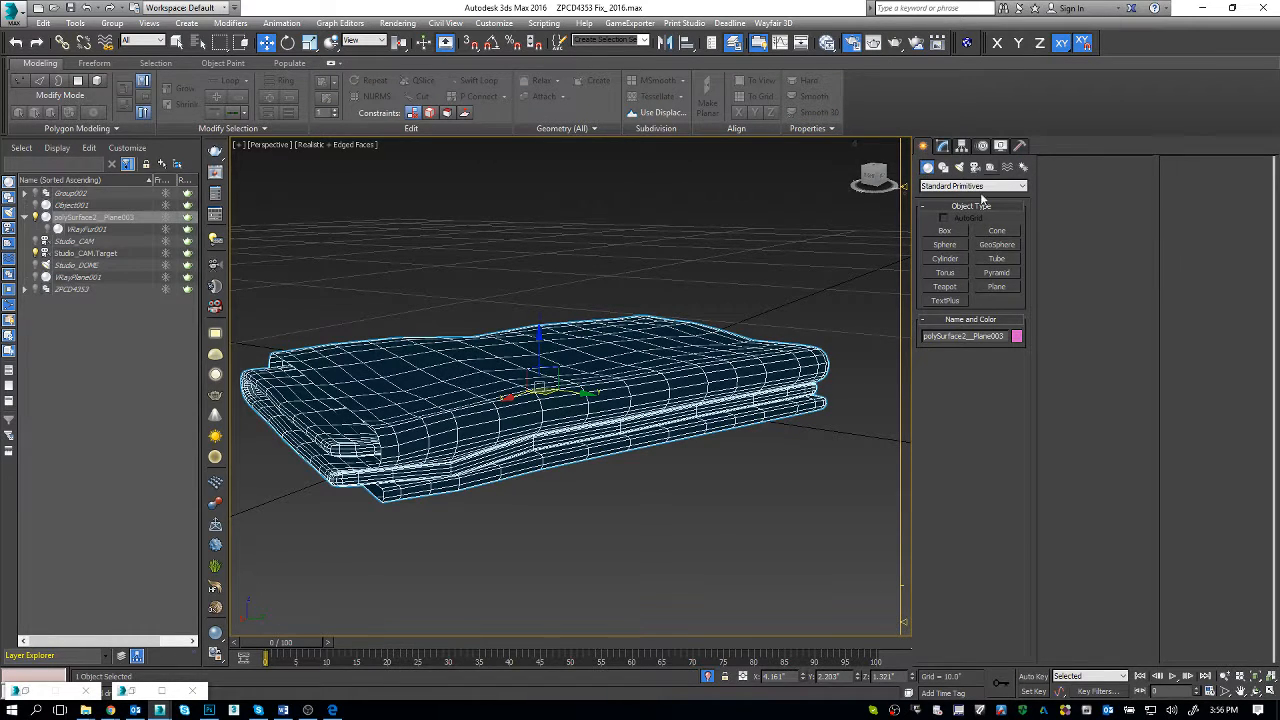
middle_click_drag(730, 352, 769, 346, "alt")
left_click(942, 146)
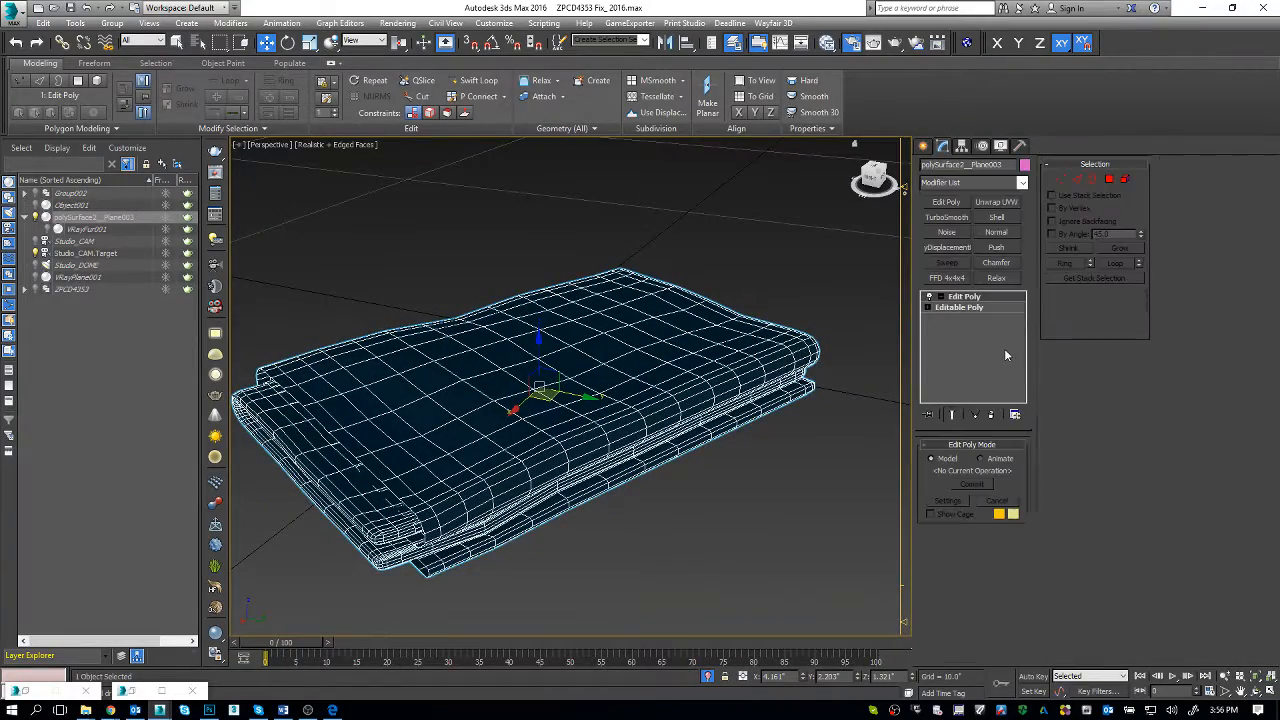
left_click(948, 217)
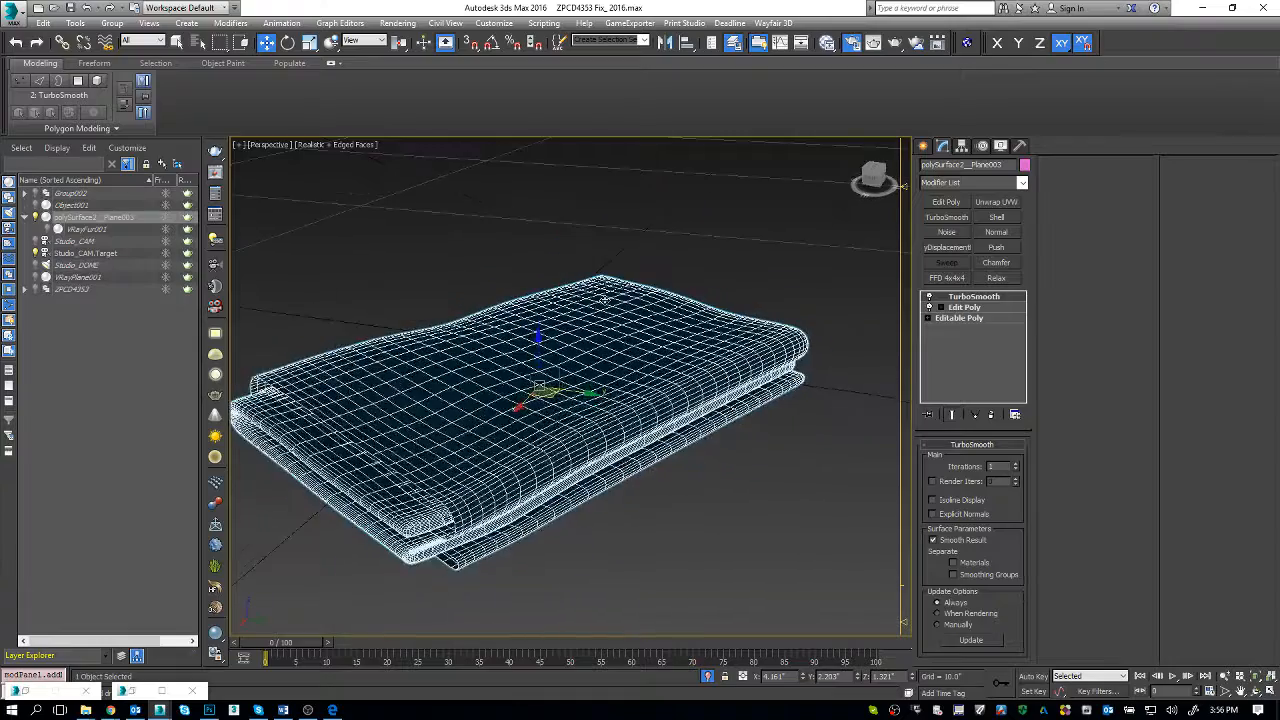
scroll(603, 297, "up", 3)
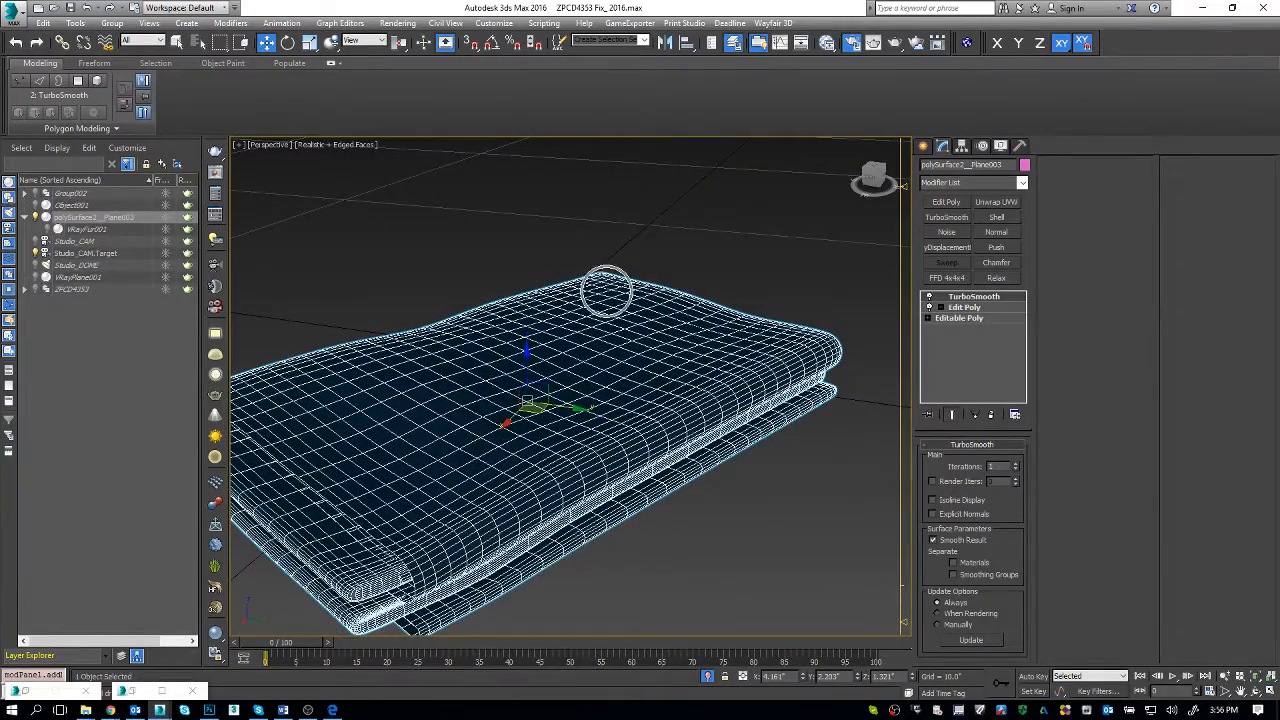
Step: Create a standard sphere with 8 segments and a radius of about 0.33" beside the towel's long side
left_click(957, 183)
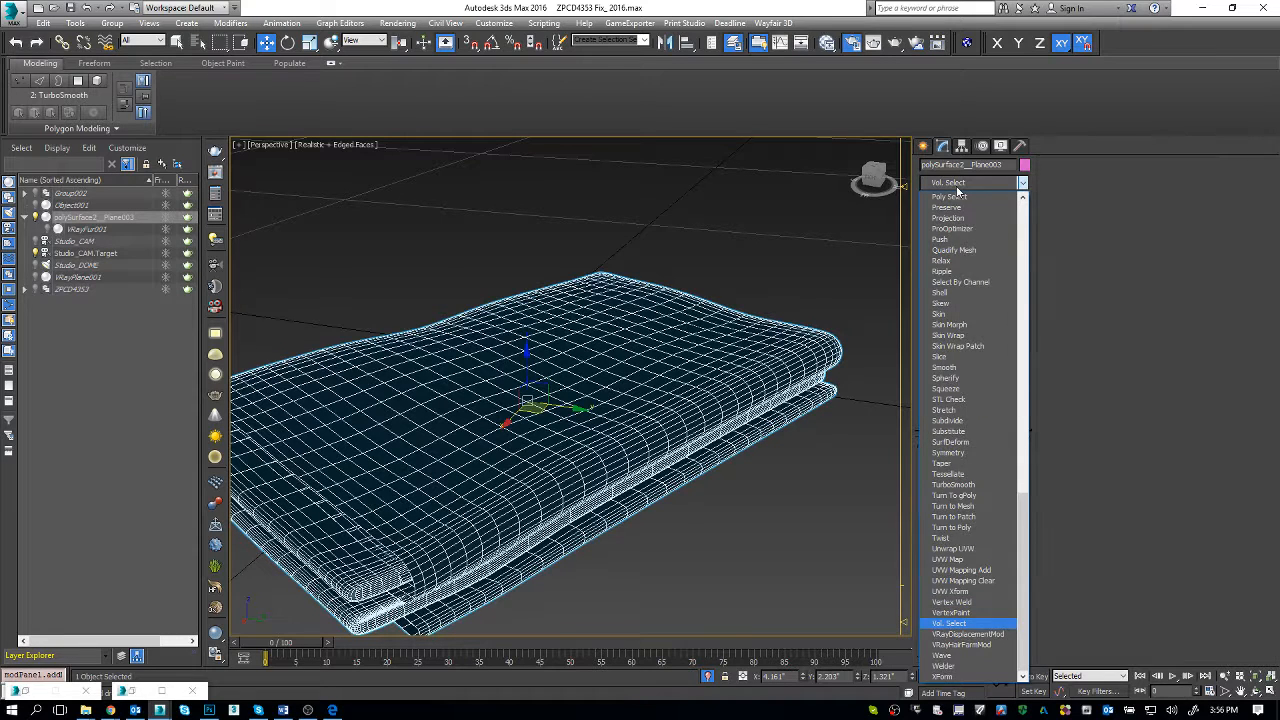
key("Return")
left_click(923, 147)
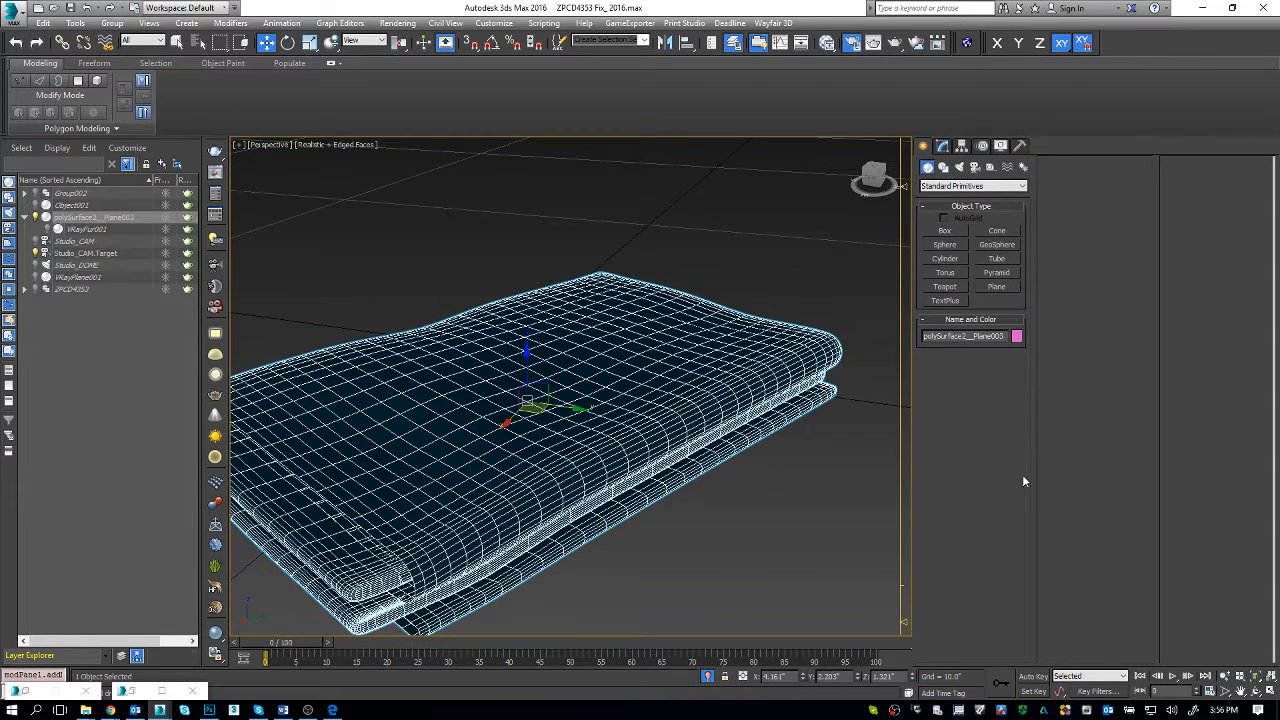
left_click(953, 247)
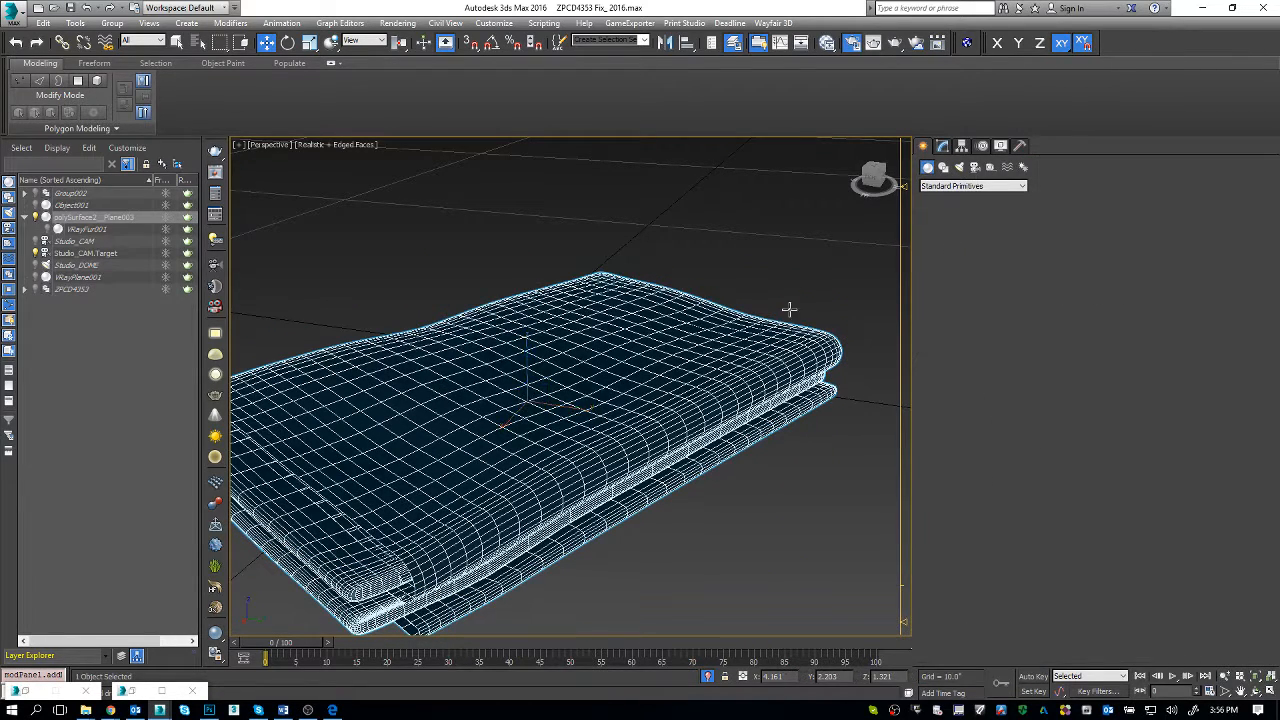
scroll(789, 310, "down", 4)
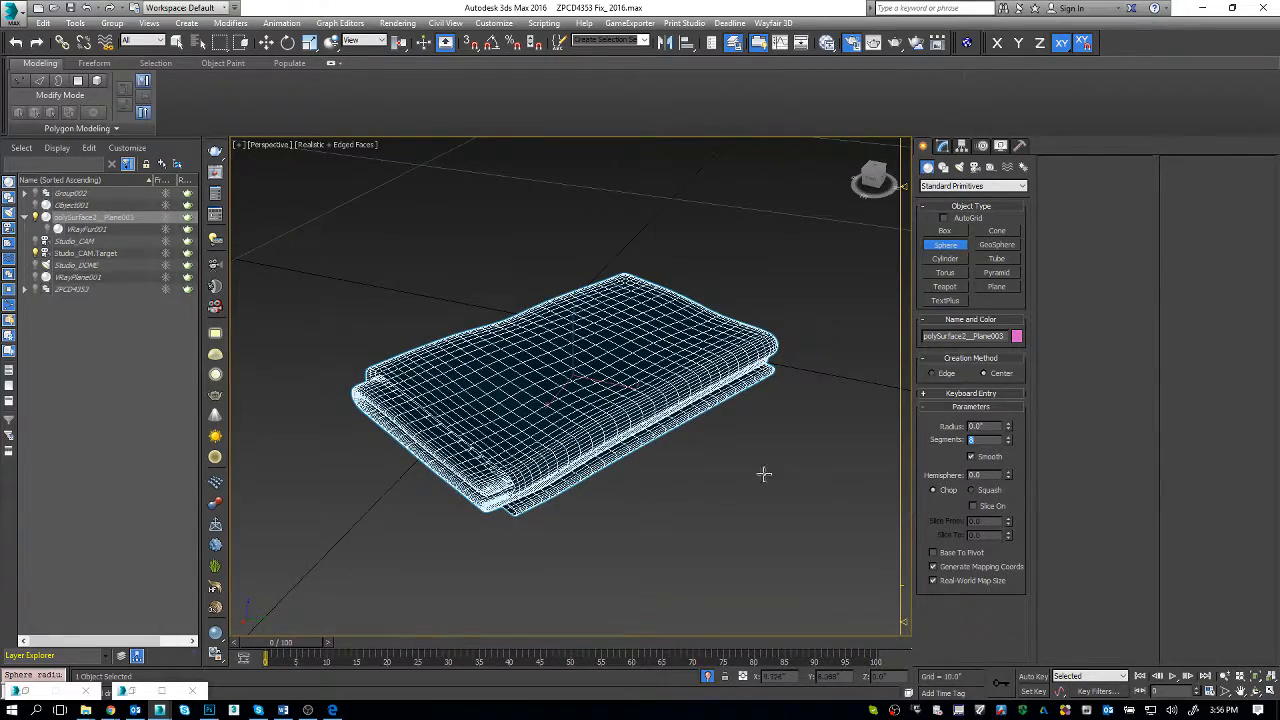
middle_click_drag(764, 474, 697, 473, "alt")
scroll(697, 473, "up", 2)
left_click_drag(678, 495, 688, 509)
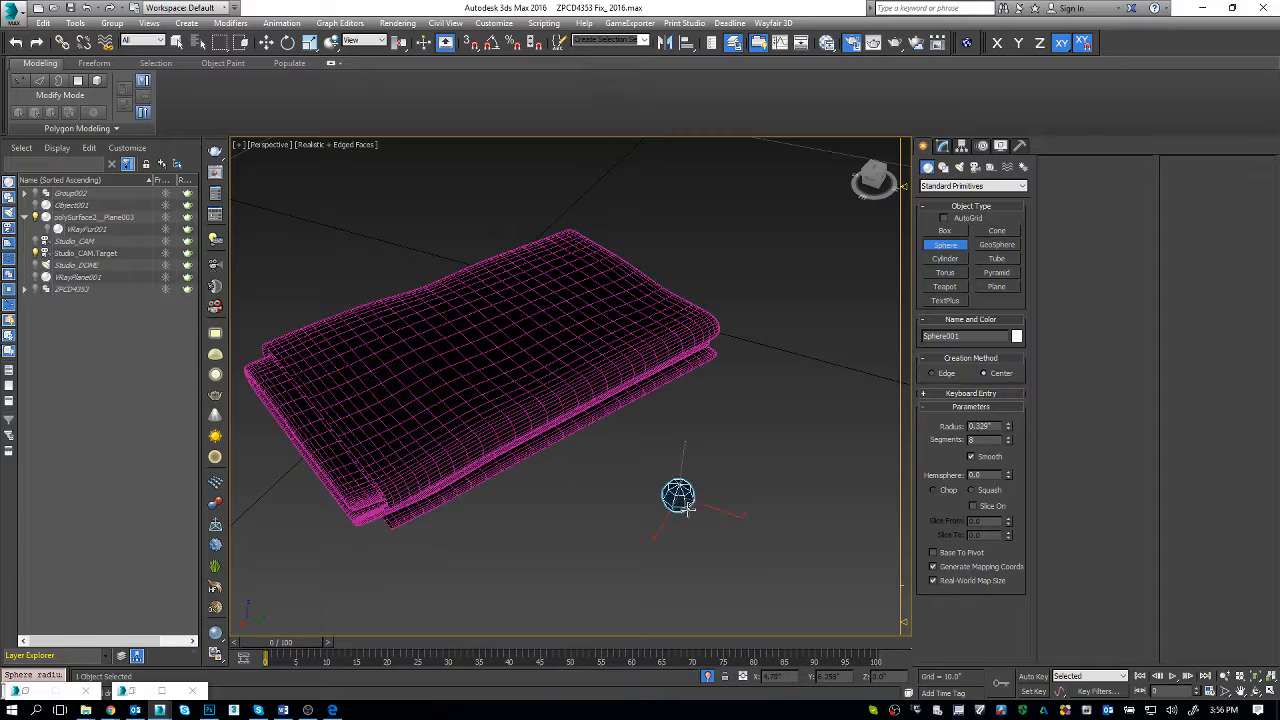
Step: Clone the sphere as one instance over the far end of the towel's top
key("w")
middle_click_drag(688, 509, 670, 548, "alt")
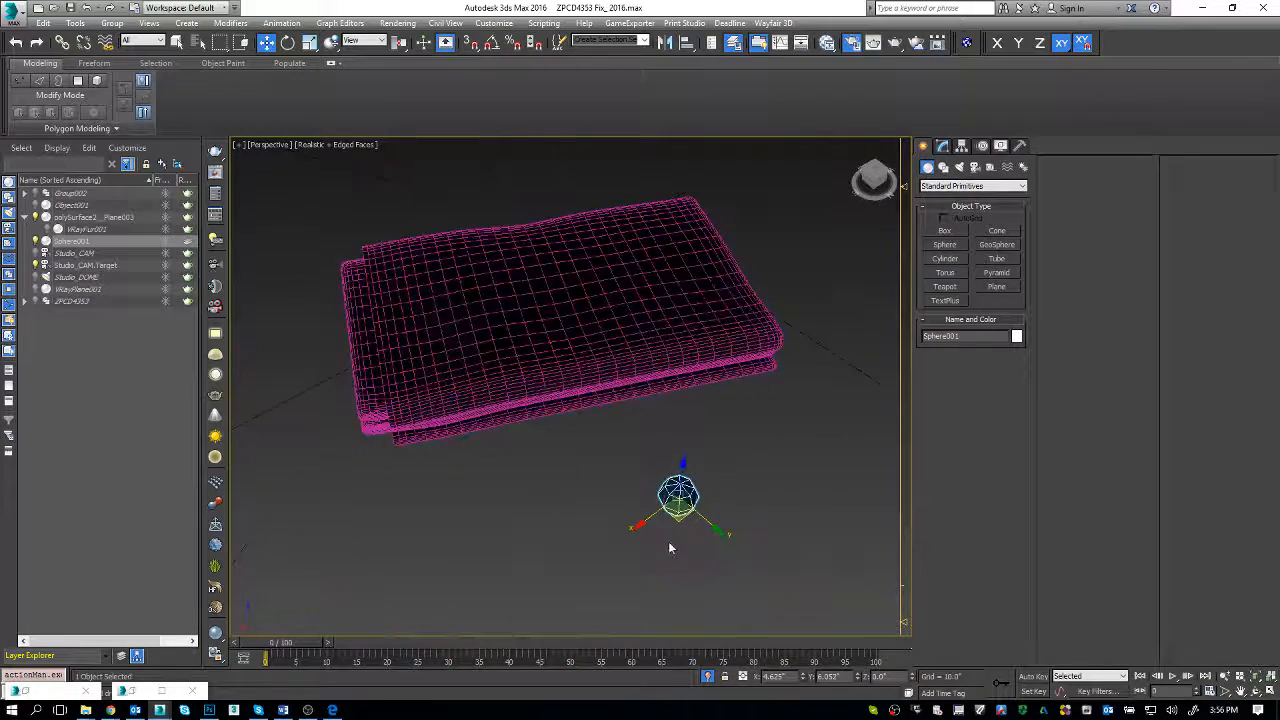
left_click_drag(678, 495, 455, 347, "shift")
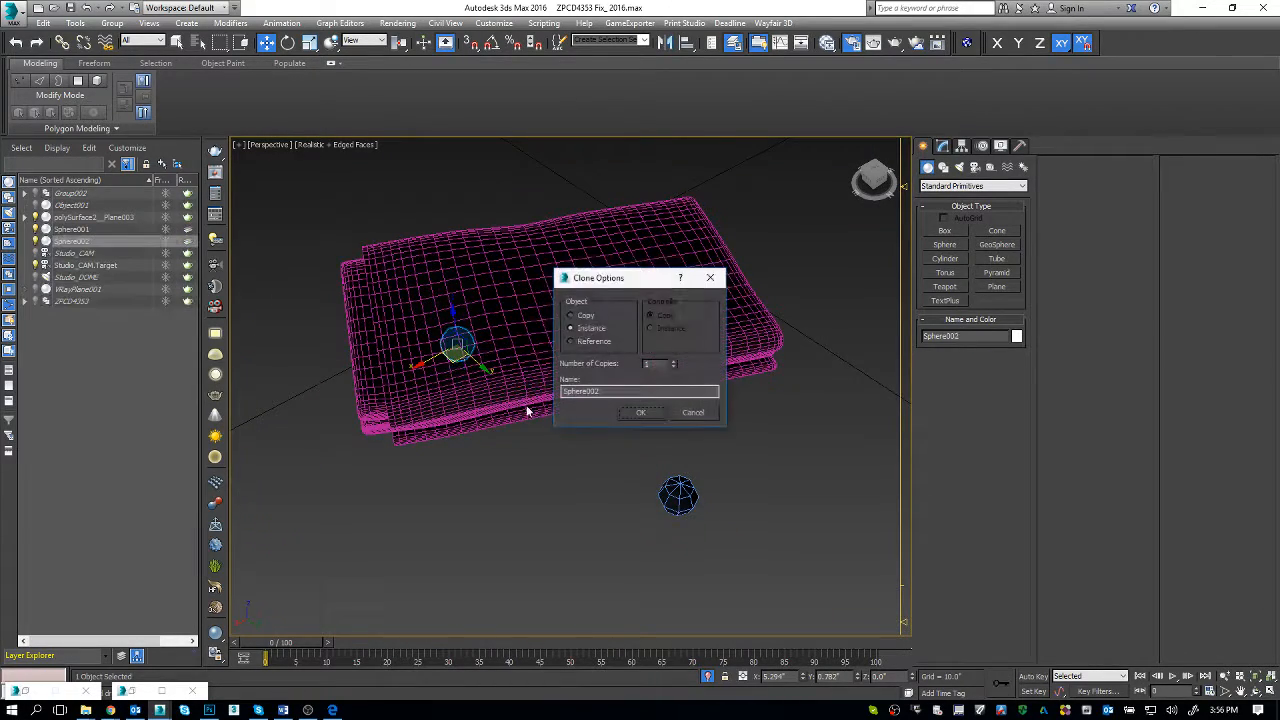
left_click(641, 414)
Step: Move the original sphere horizontally over the middle of the towel
left_click(678, 494)
middle_click_drag(678, 494, 664, 518, "alt")
left_click_drag(674, 517, 604, 332)
middle_click_drag(637, 423, 651, 460, "alt")
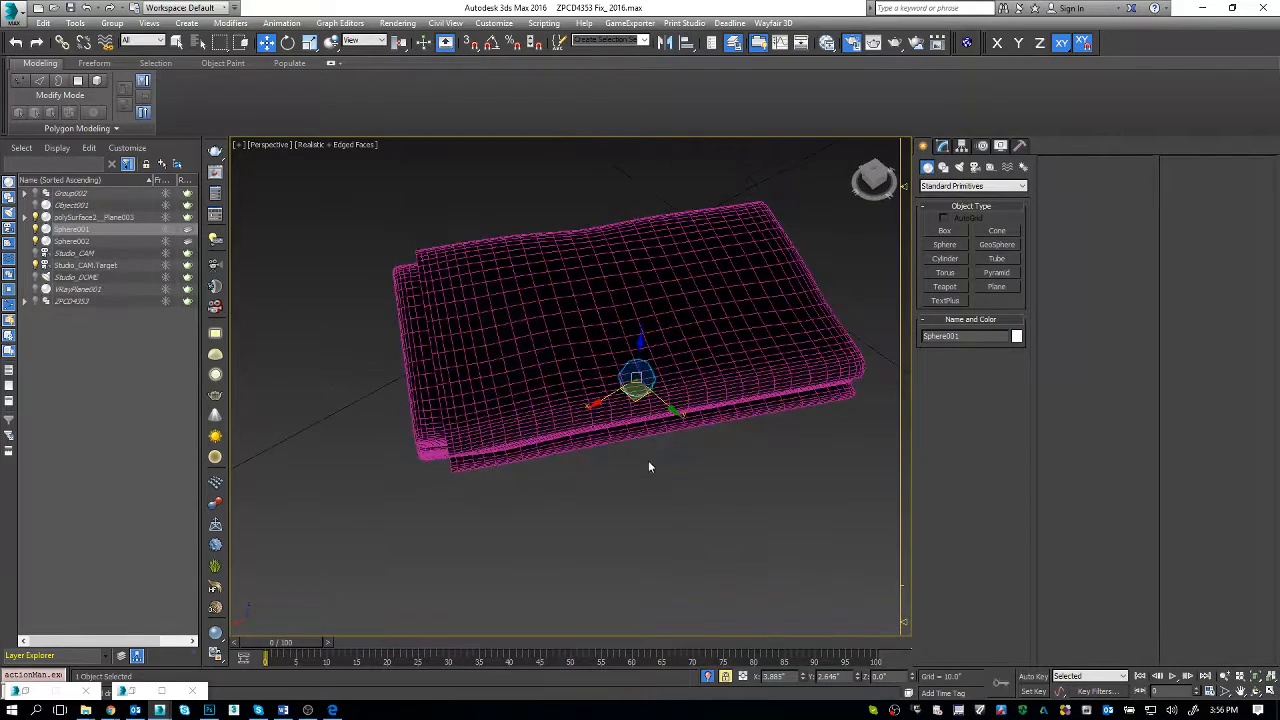
Step: Raise both spheres to the towel's top surface, at heights of about 1.8" and 1.6"
left_click_drag(642, 350, 644, 306)
middle_click_drag(646, 360, 672, 353, "alt")
left_click_drag(644, 294, 646, 259)
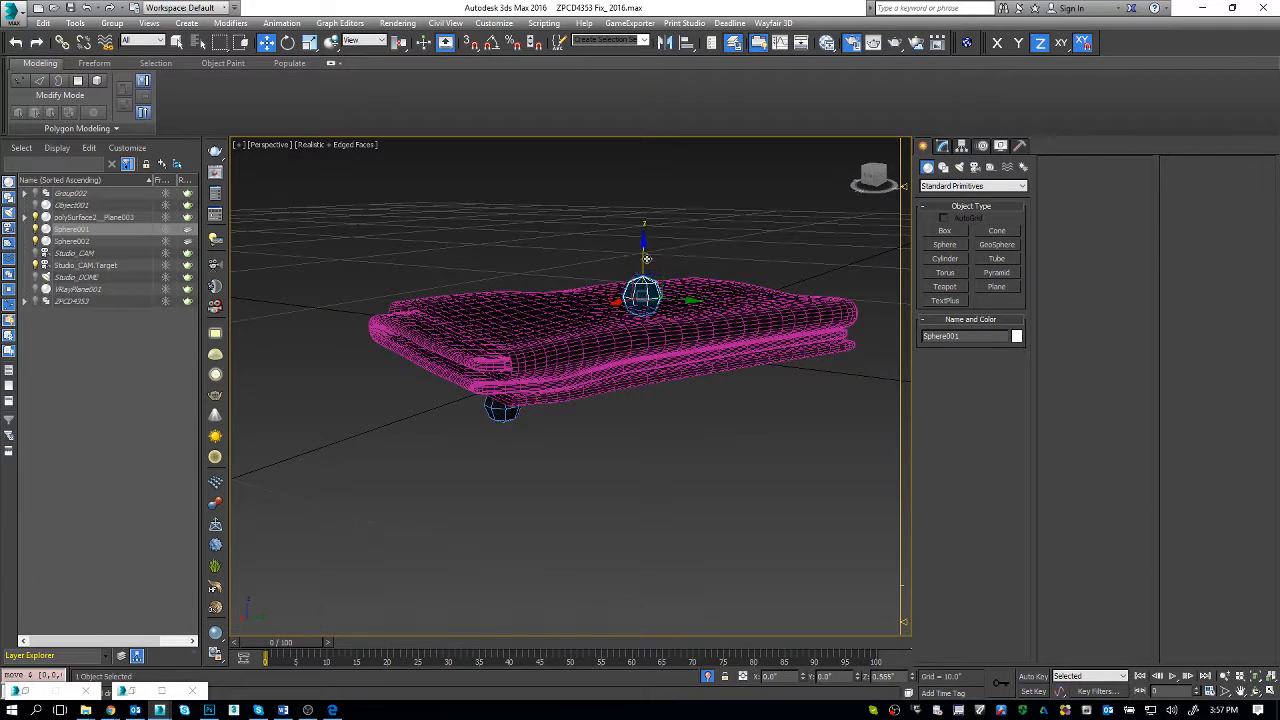
left_click(498, 410)
left_click_drag(505, 367, 509, 271)
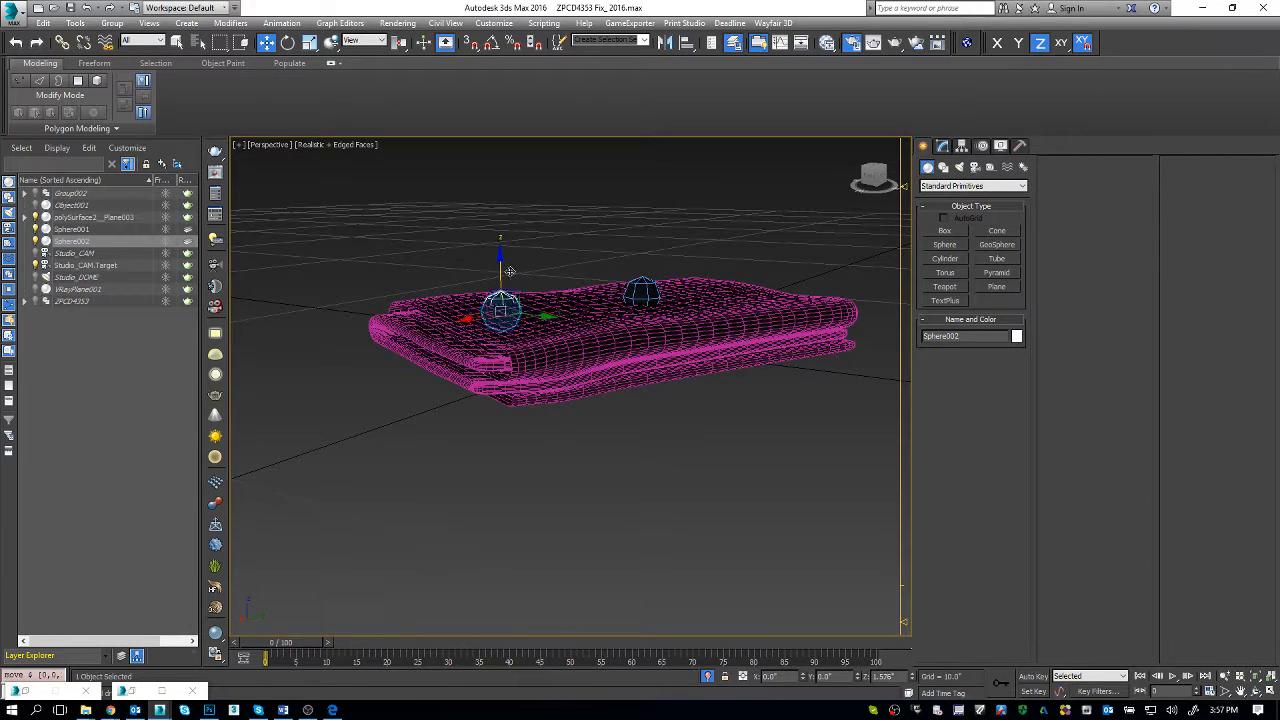
Step: Add an Edit Poly modifier to the cloned sphere and select the vertices on one side of it
left_click(942, 145)
left_click(946, 201)
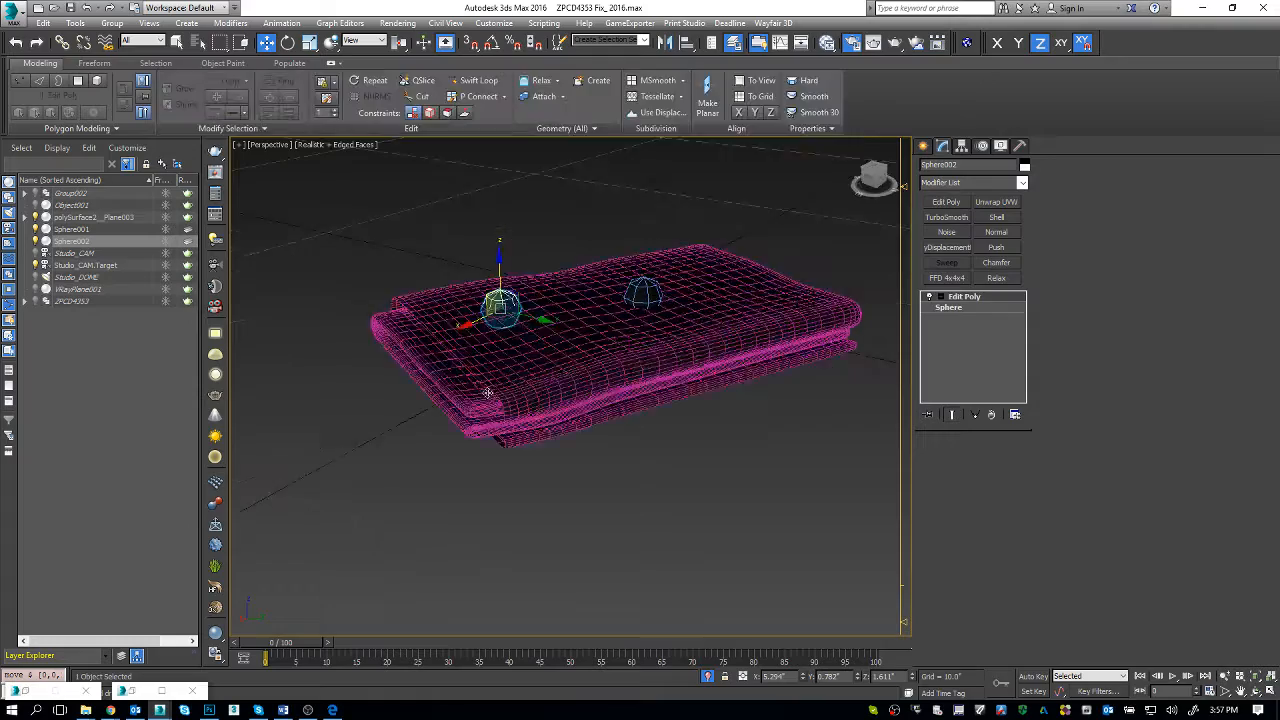
middle_click_drag(487, 392, 463, 468, "alt")
key("1")
left_click_drag(496, 366, 533, 284)
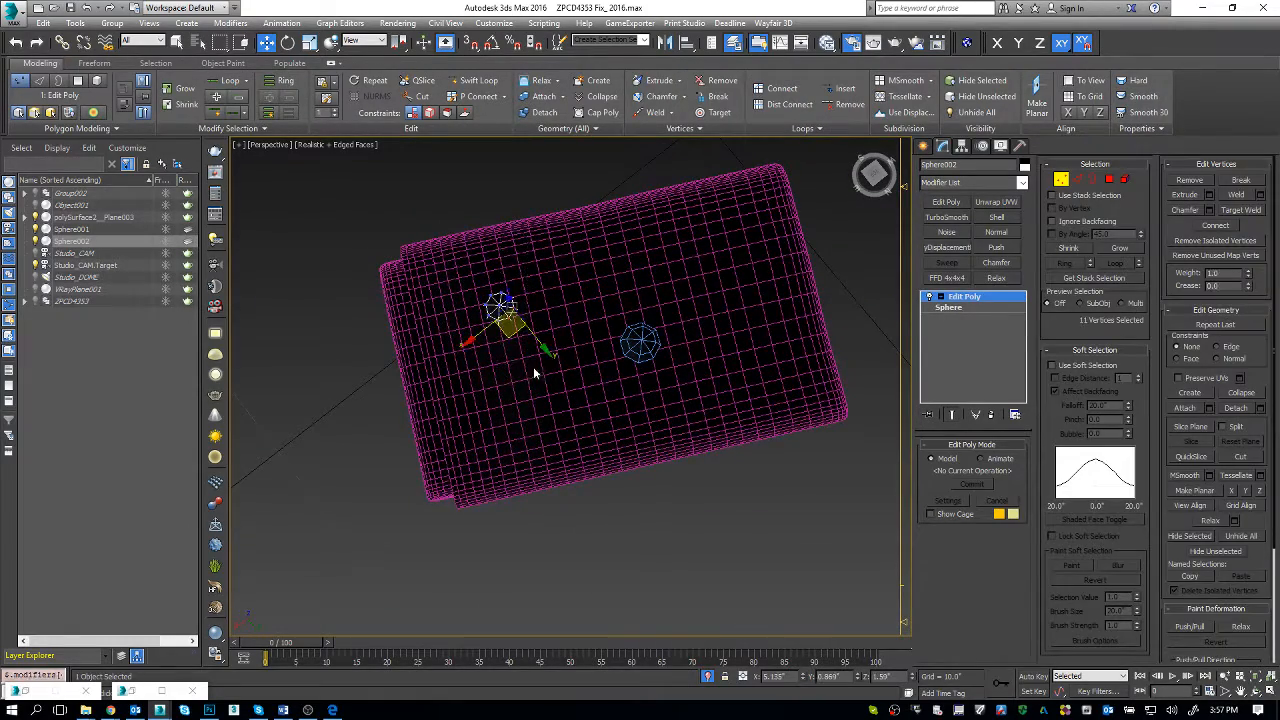
middle_click_drag(533, 373, 526, 422)
left_click_drag(509, 393, 547, 395)
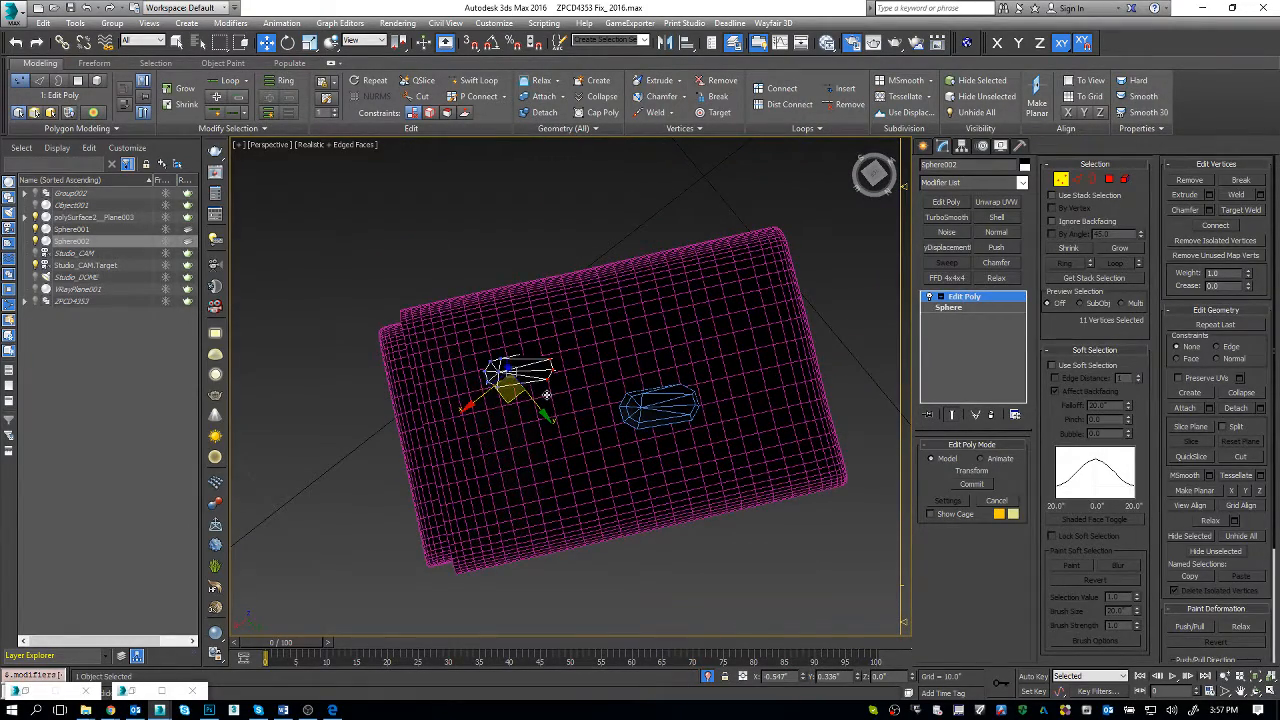
key("ctrl+z")
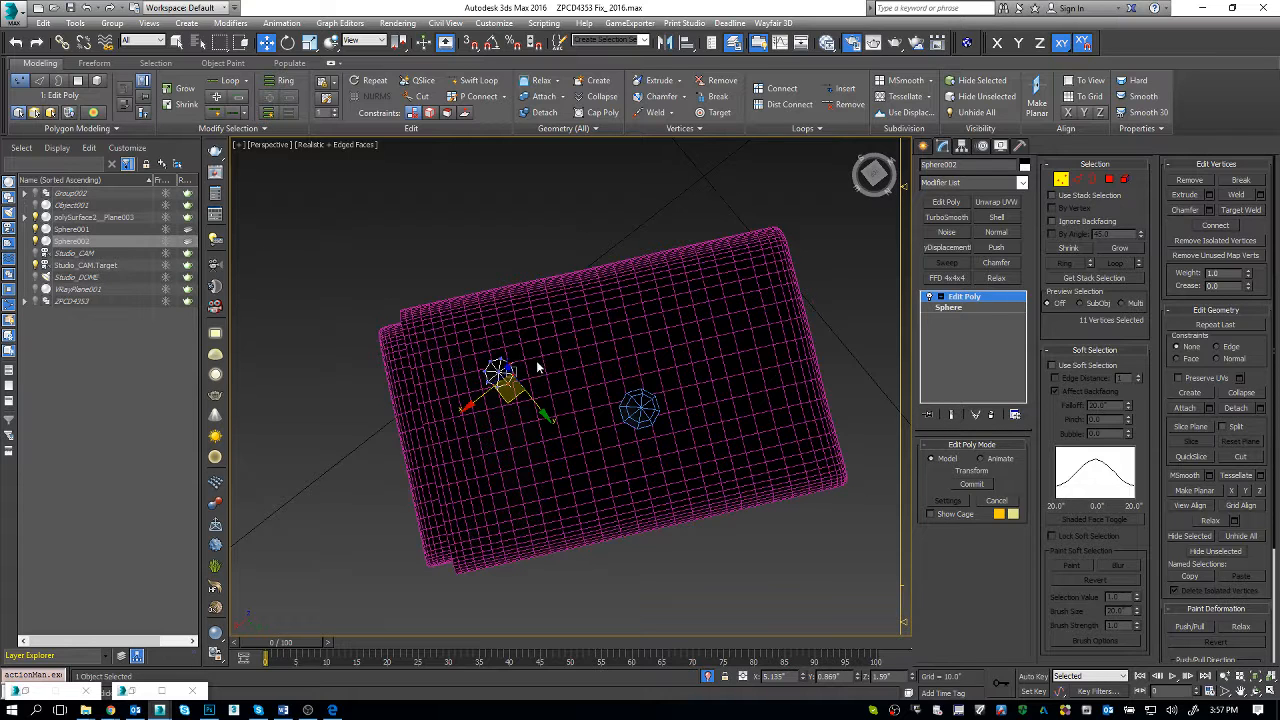
Step: Make the cloned sphere's Edit Poly unique and stretch its selected half along the towel's length into a capsule
key("1")
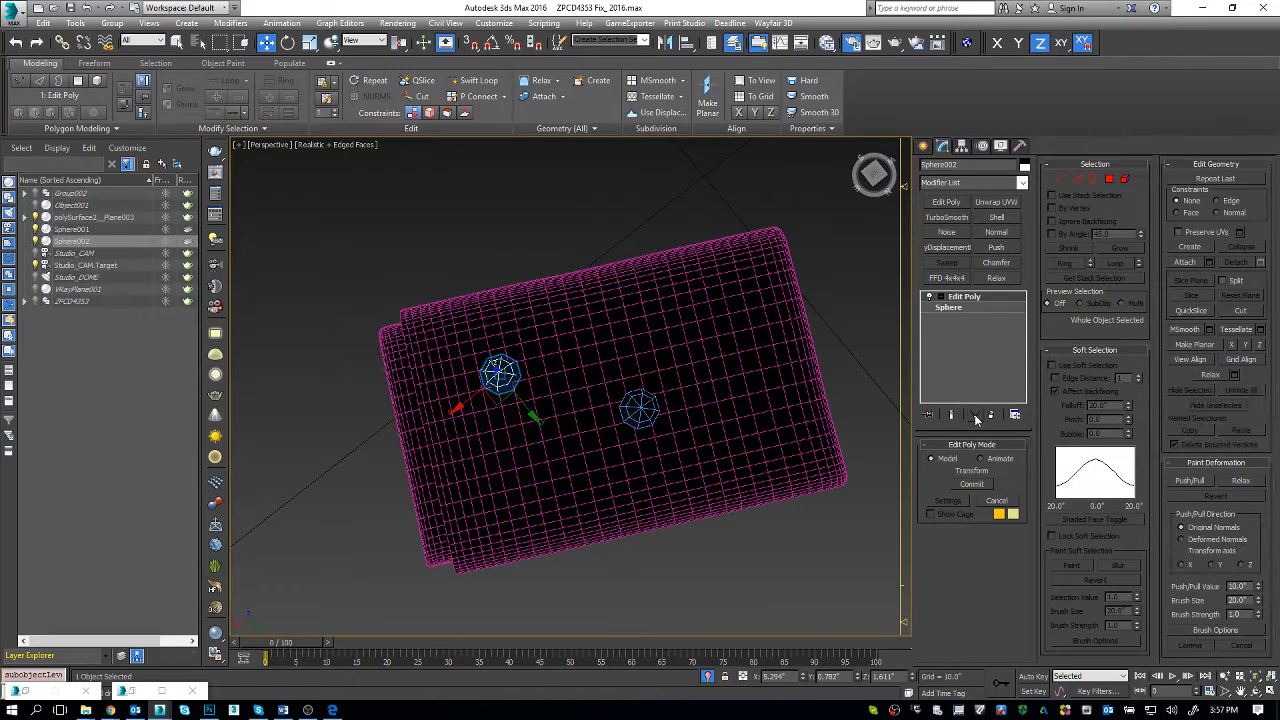
left_click(975, 415)
key("1")
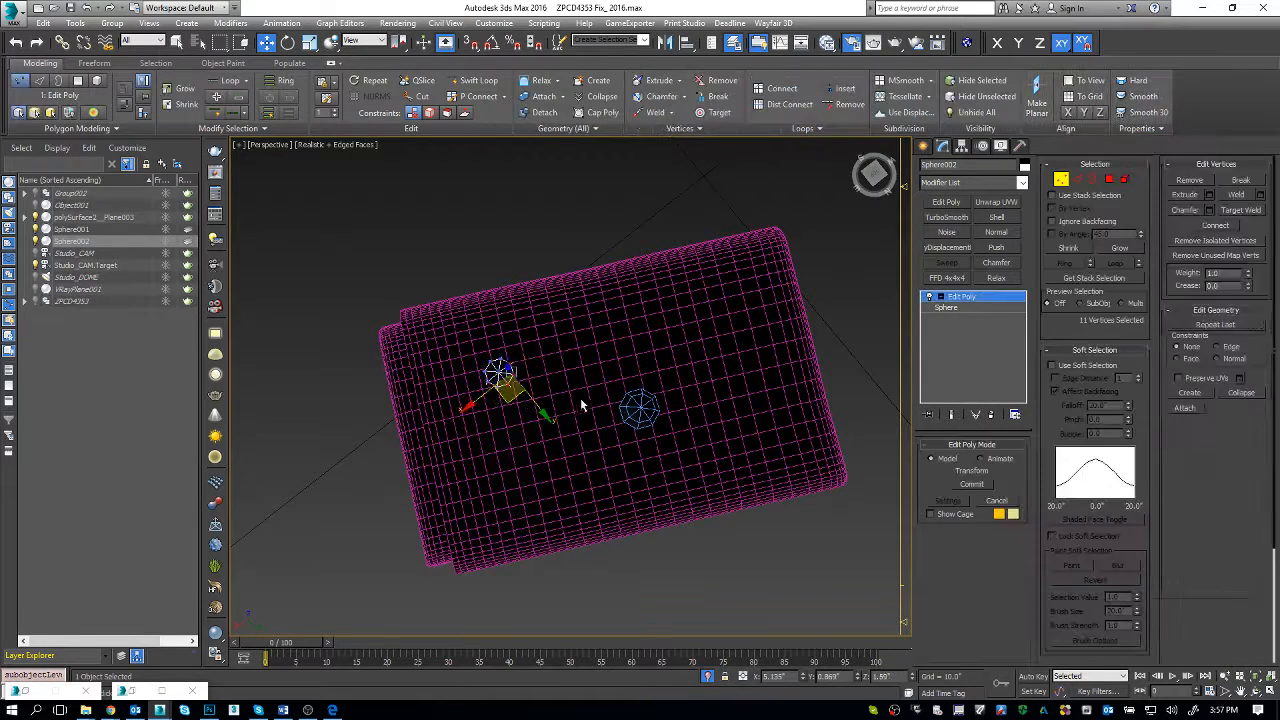
middle_click_drag(580, 399, 540, 340, "alt")
left_click(505, 434, "ctrl")
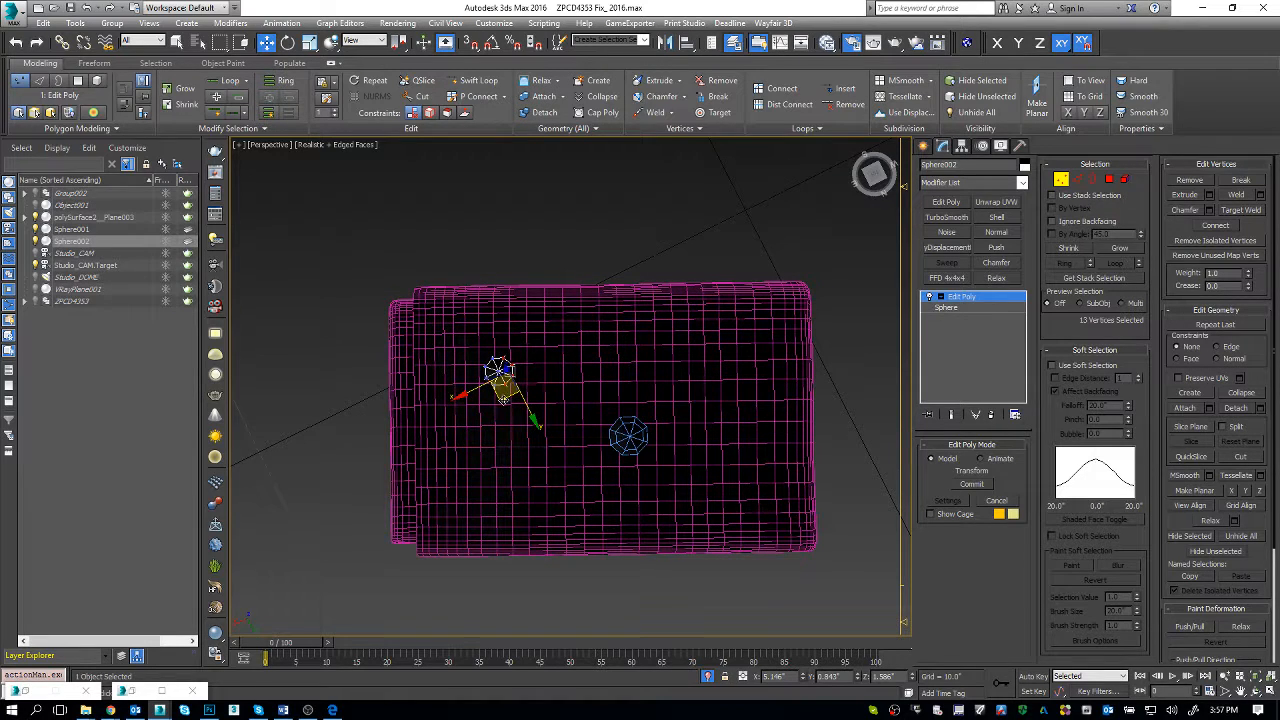
left_click_drag(505, 400, 562, 403)
key("1")
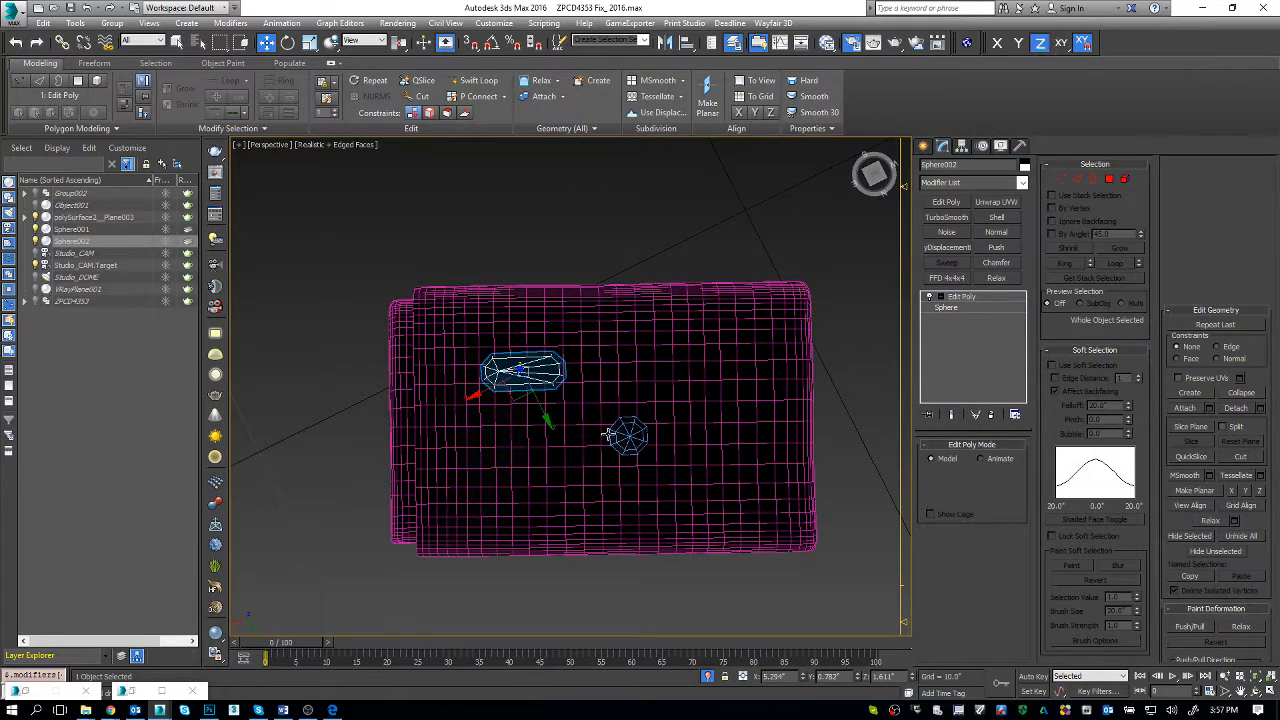
Step: Stretch the middle sphere along the towel's length into a capsule by moving the vertices of one half
left_click(610, 435)
key("1")
left_click_drag(697, 367, 693, 463)
middle_click_drag(608, 556, 651, 509, "alt")
key("1")
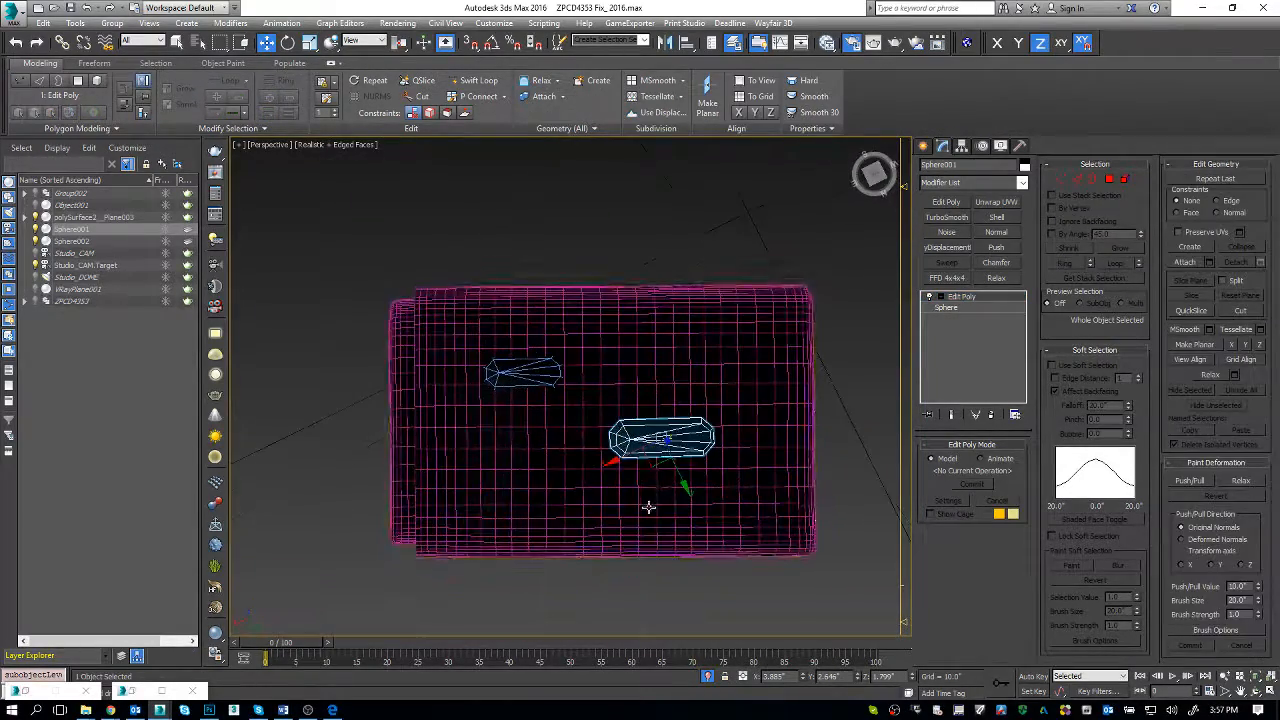
left_click_drag(647, 470, 566, 530)
key("1")
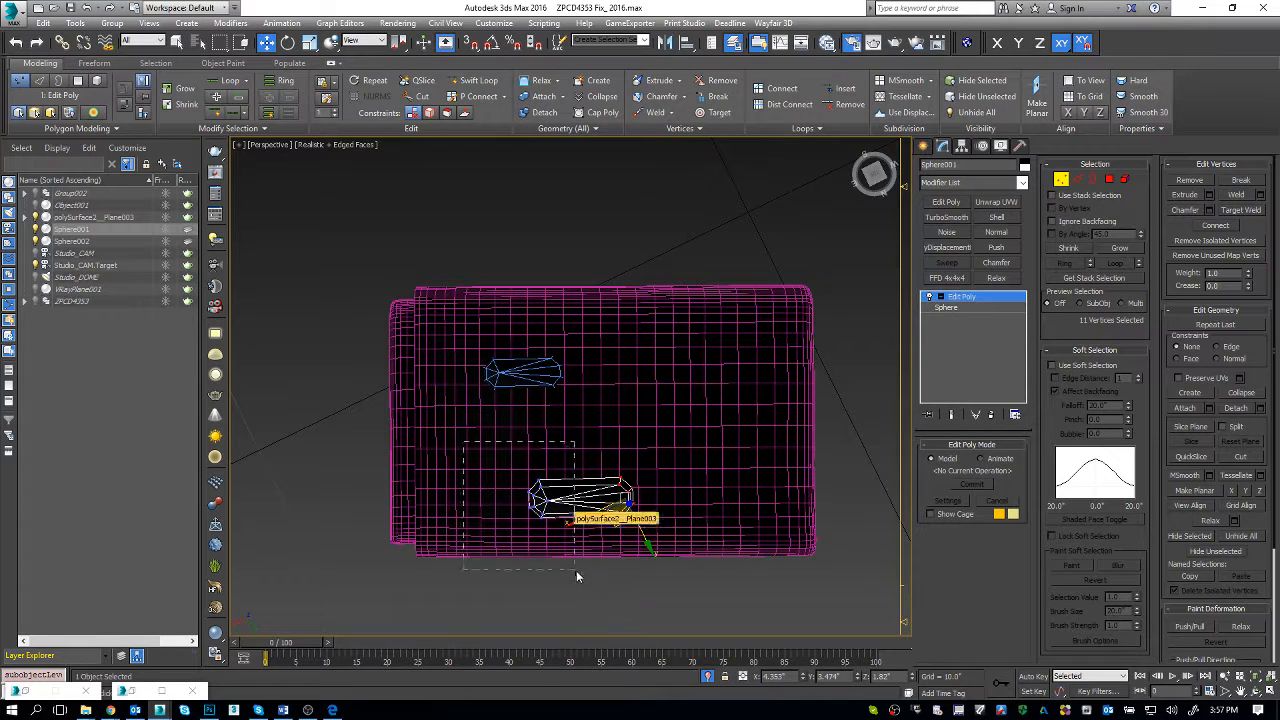
left_click_drag(463, 441, 559, 574)
key("ctrl+z")
key("1")
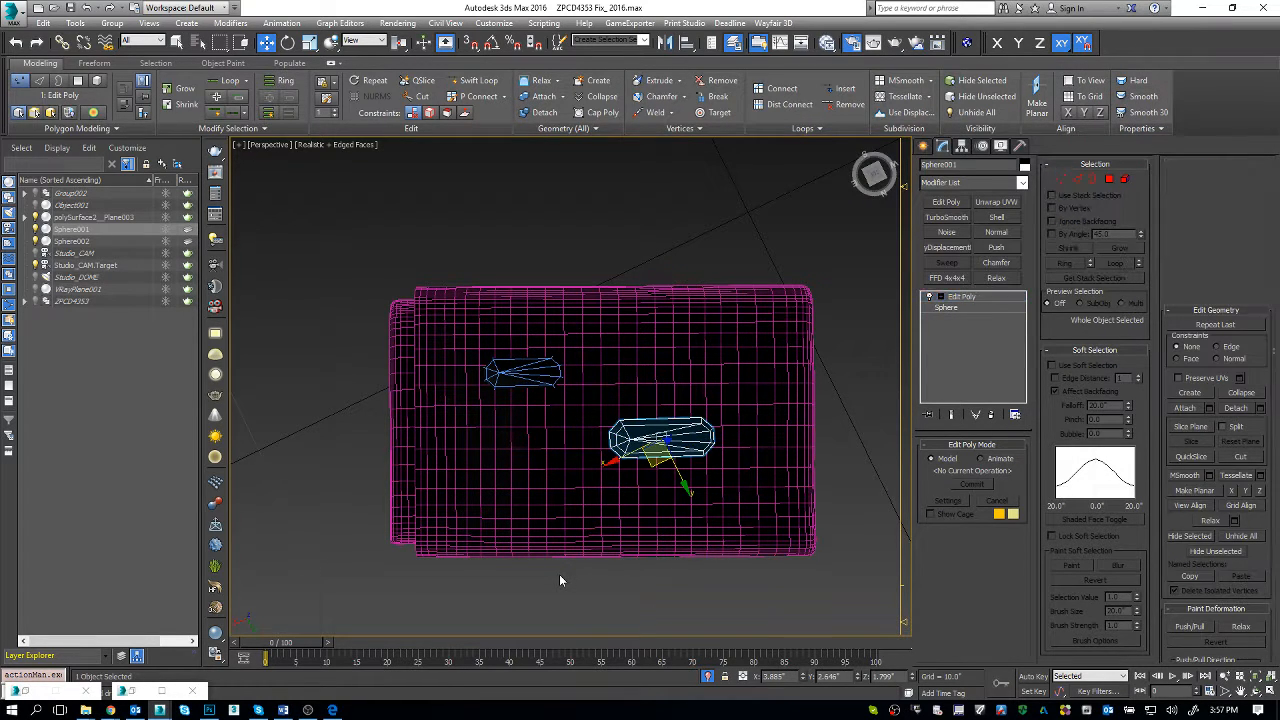
Step: Clone the middle capsule toward the towel's near long edge and stretch both its ends along nearly the full towel length
left_click_drag(621, 511, 570, 574, "shift")
key("Return")
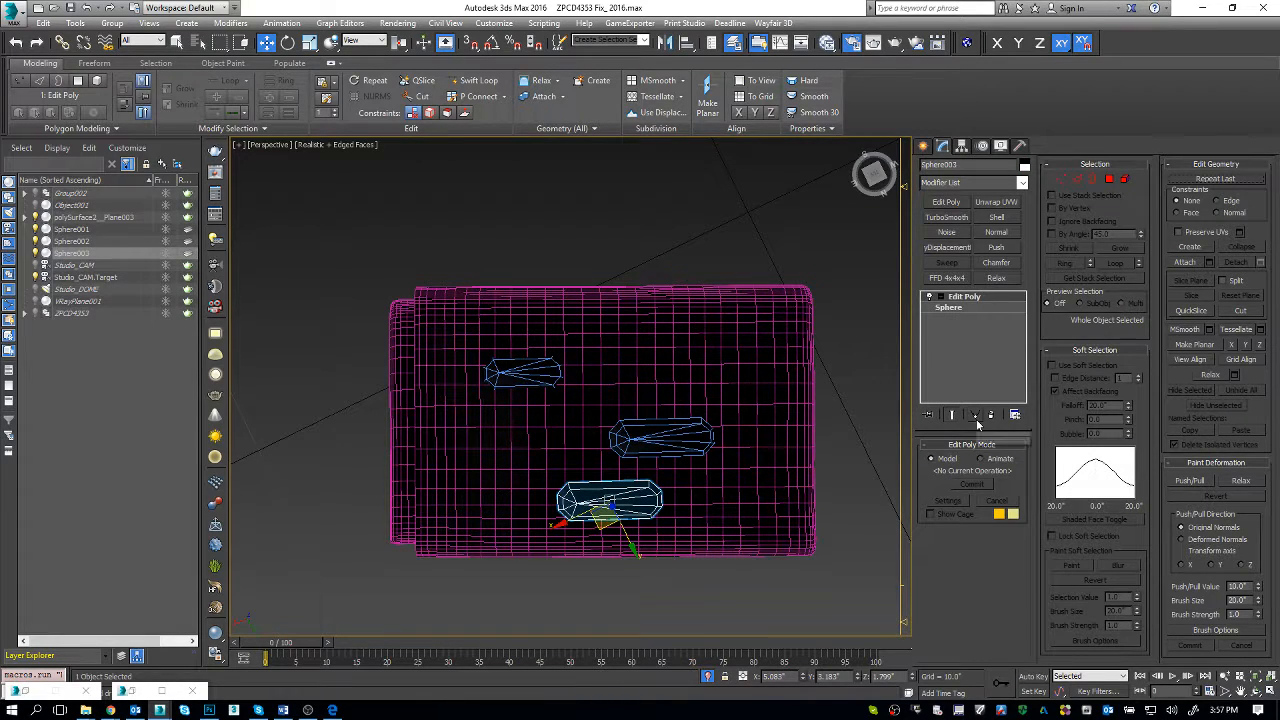
key("1")
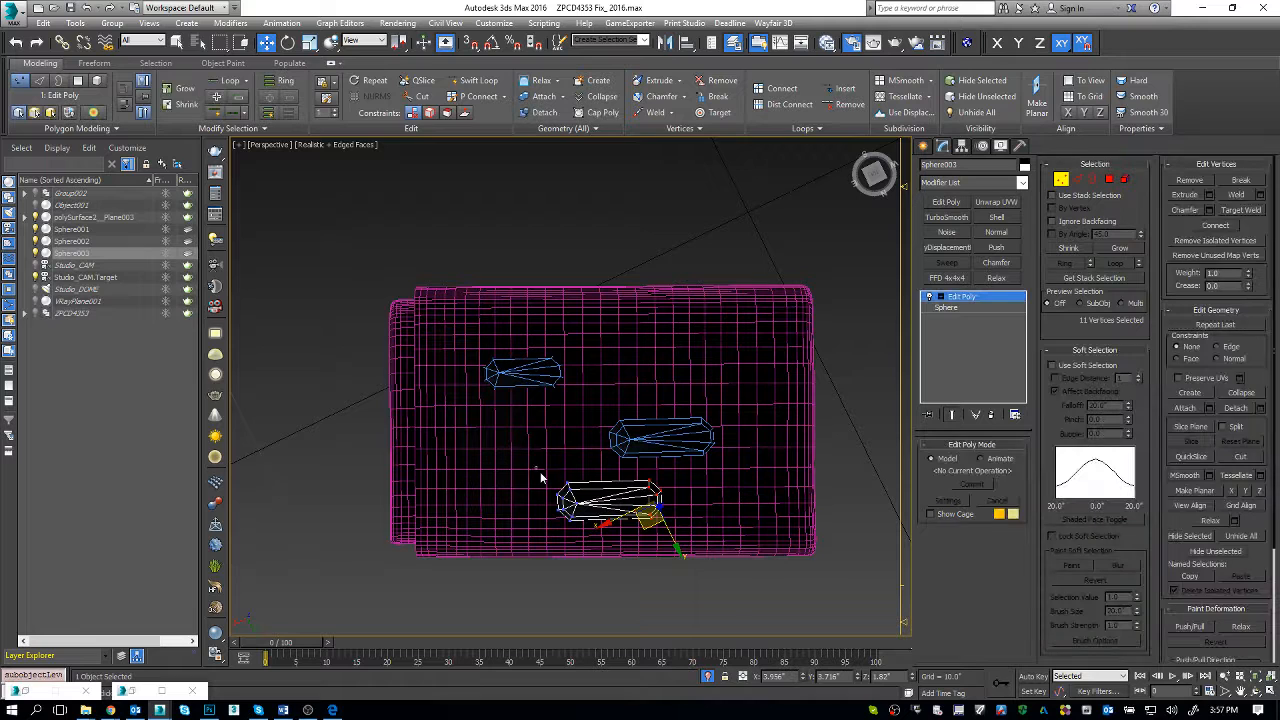
left_click_drag(538, 470, 436, 534)
left_click_drag(680, 531, 624, 454)
left_click_drag(654, 545, 785, 535)
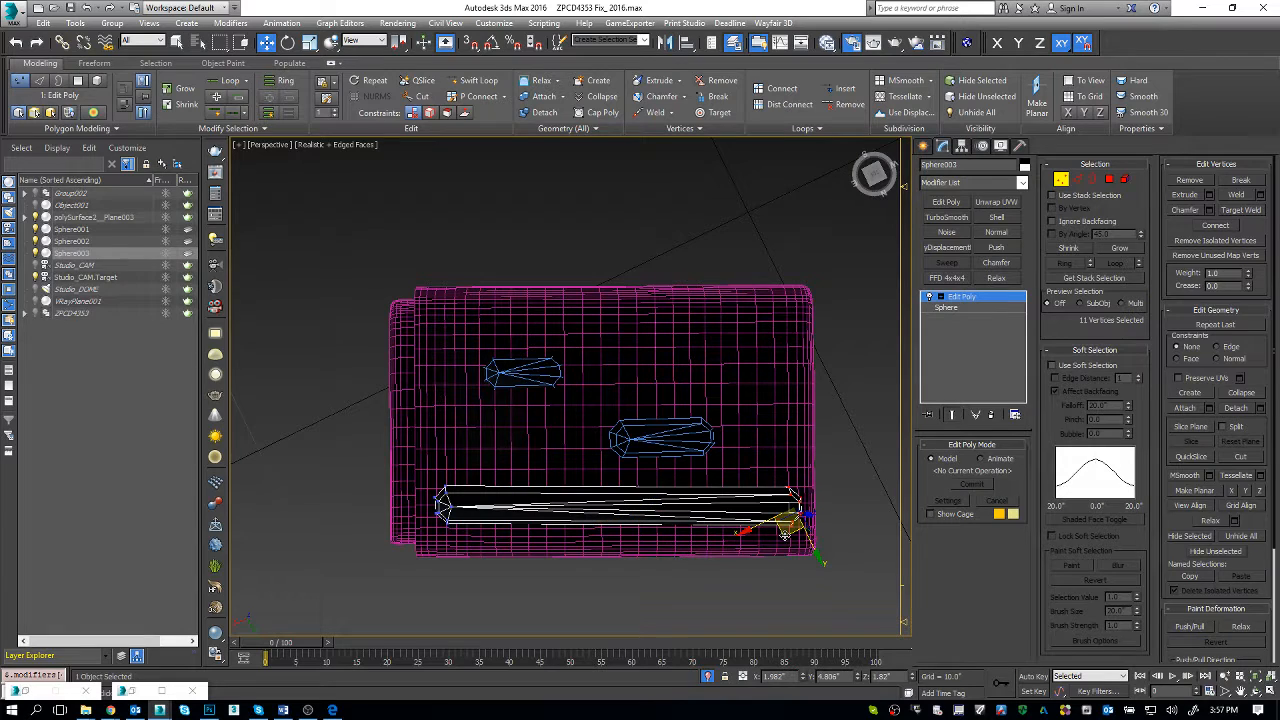
Step: Delete the selected end vertices of the long capsule near the towel's long edge
key("2")
left_click(652, 512)
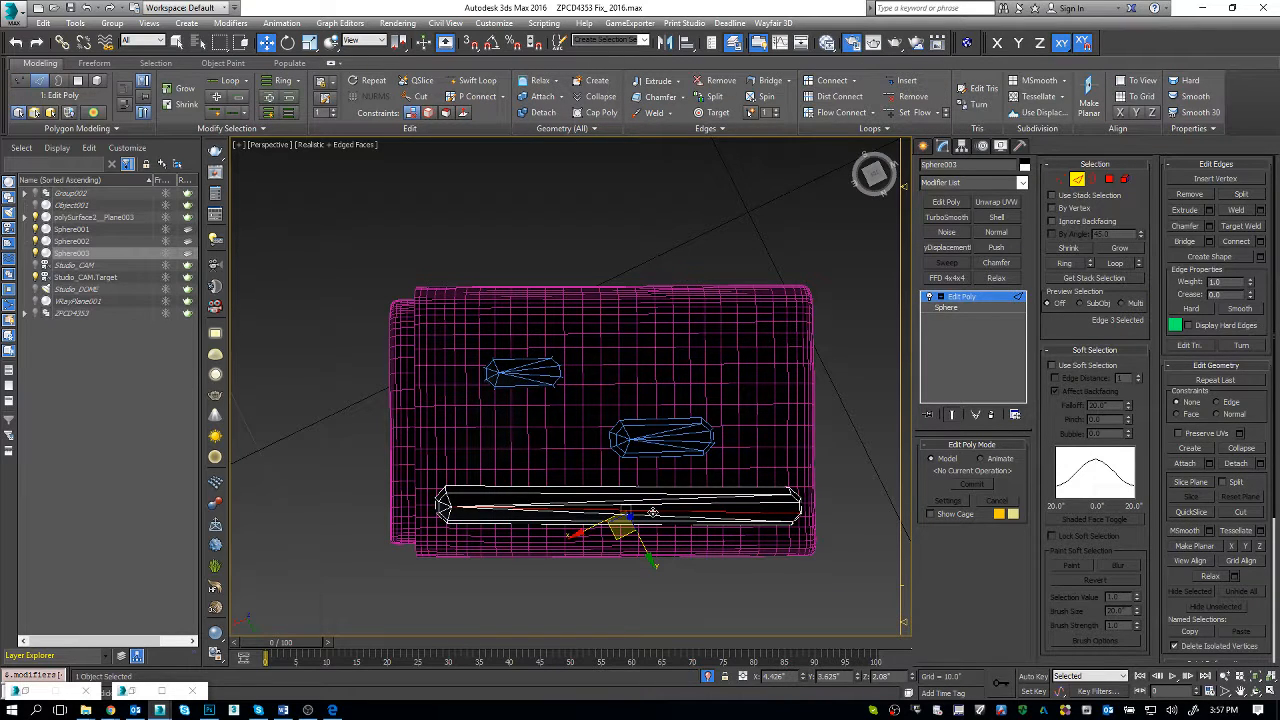
key("1")
key("Delete")
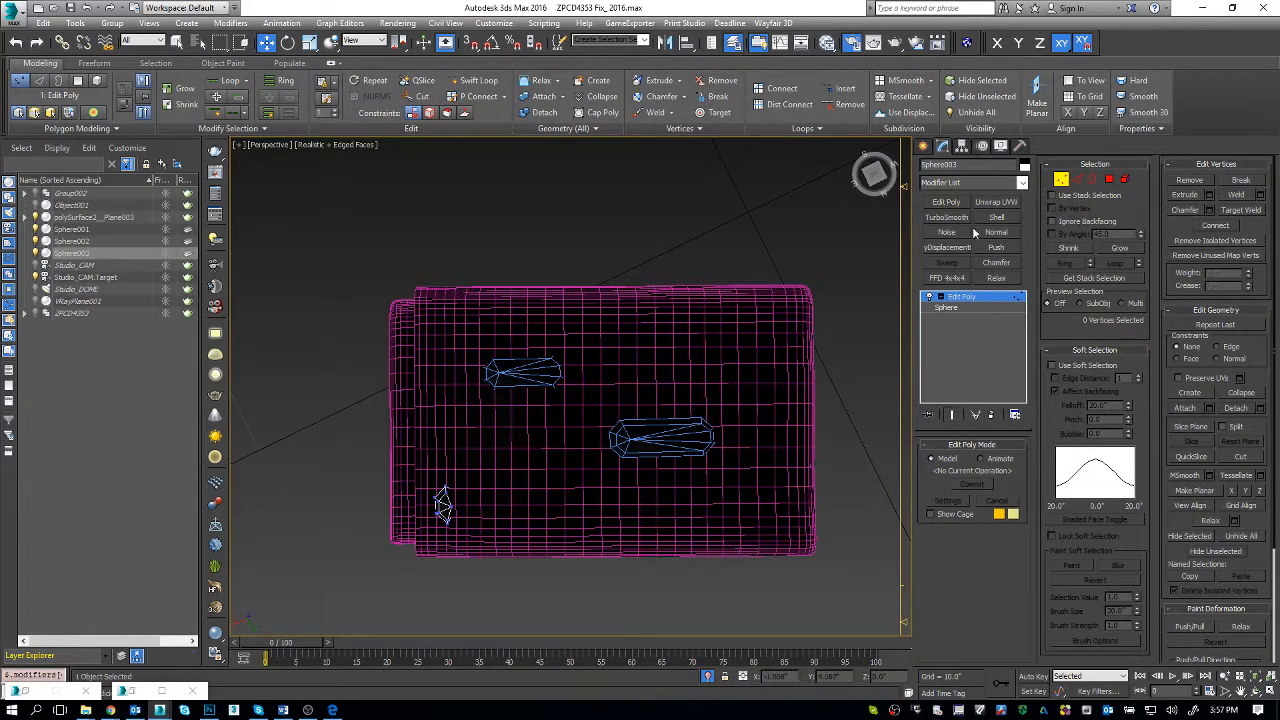
Step: Create a thin cylinder beside the towel's short end, about 0.1" in radius and 4.25" high
left_click(923, 148)
left_click(953, 264)
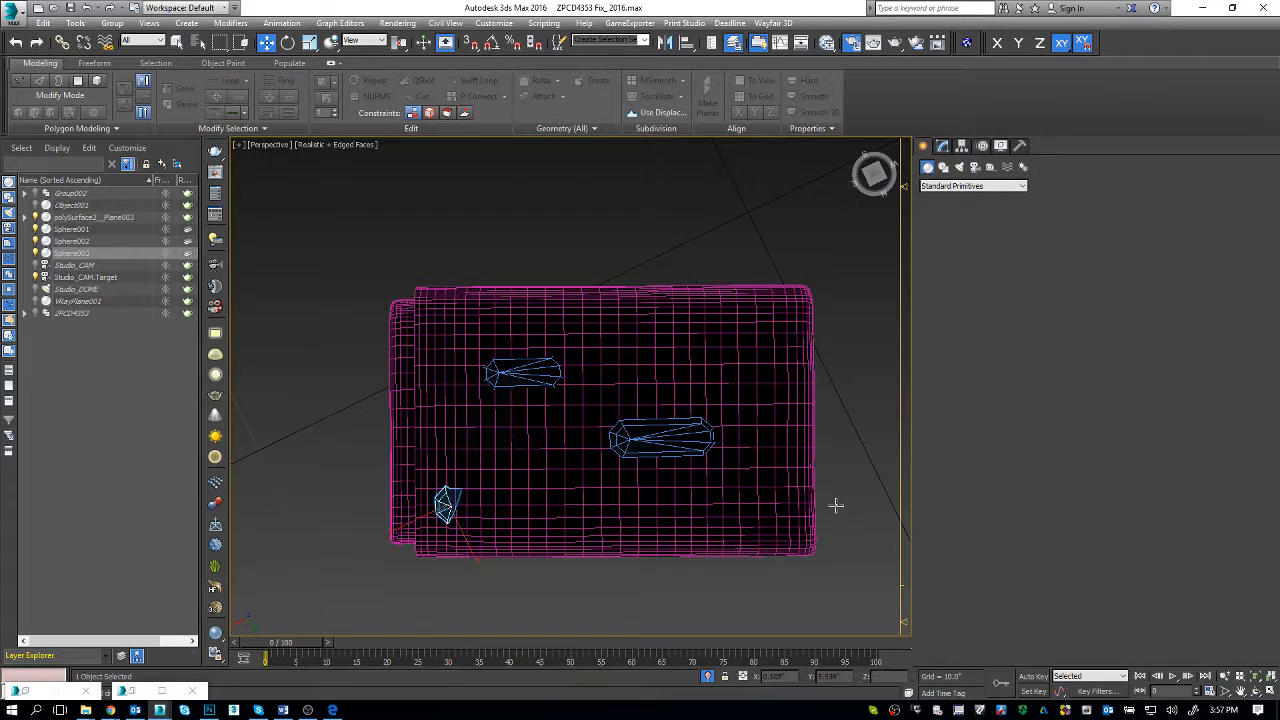
left_click_drag(837, 508, 838, 513)
left_click(855, 272)
right_click(852, 278)
Step: Rotate the cylinder 90° about its Y axis so it lies horizontally
key("e")
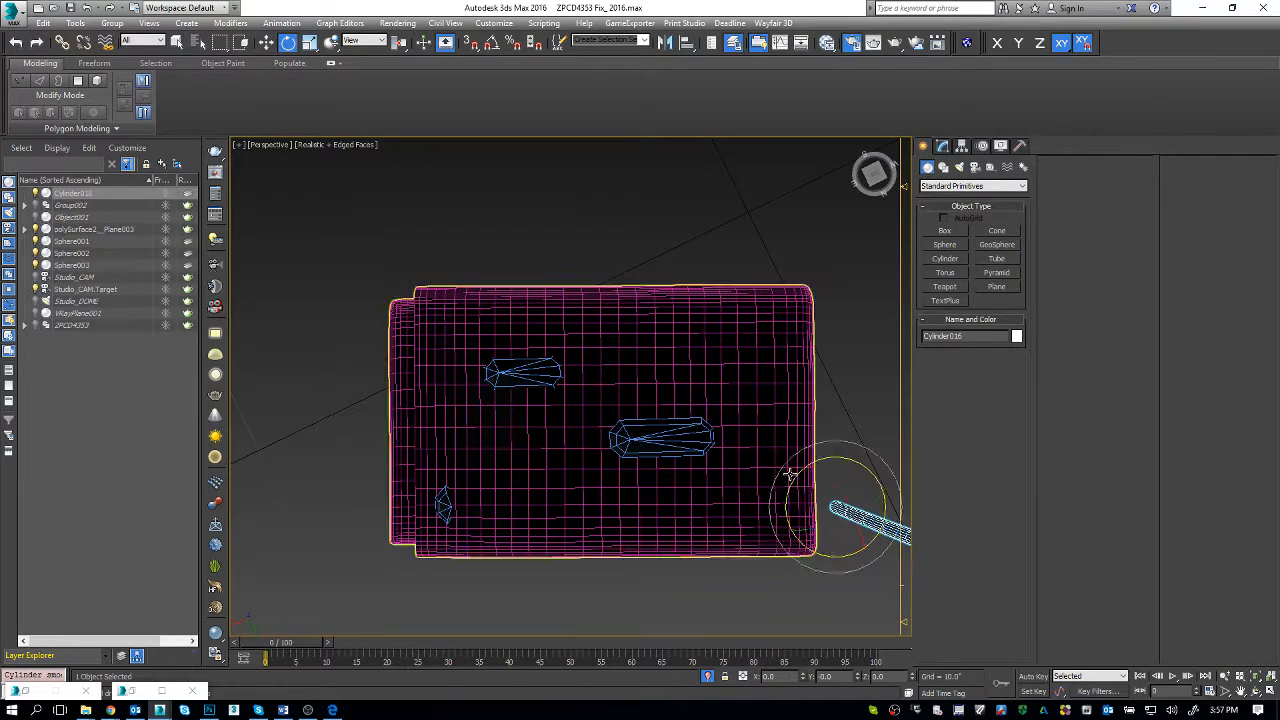
middle_click_drag(790, 474, 757, 463)
scroll(757, 464, "down", 4)
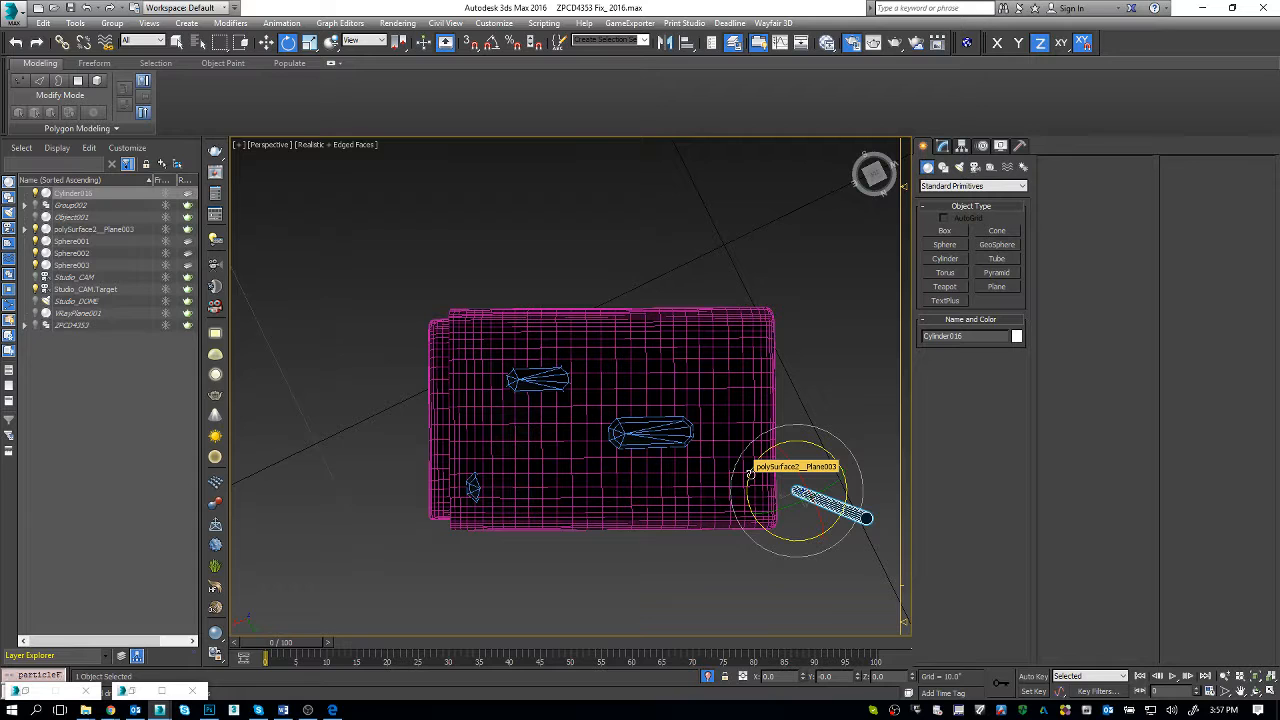
left_click_drag(790, 512, 733, 523)
middle_click_drag(753, 592, 747, 477, "alt")
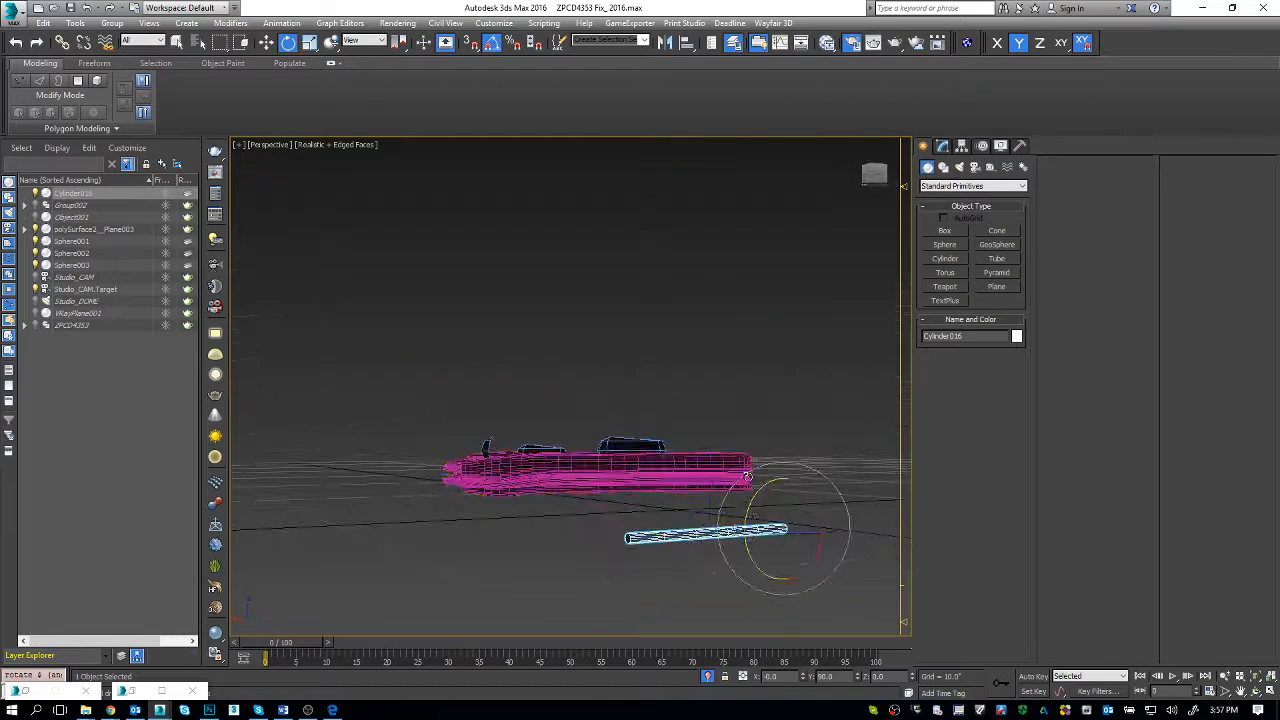
Step: Place the cylinder on the towel's top near the long edge, and turn it parallel to that edge
key("w")
left_click_drag(688, 508, 611, 422)
middle_click_drag(611, 430, 641, 500, "alt")
key("e")
left_click_drag(712, 452, 691, 452)
key("w")
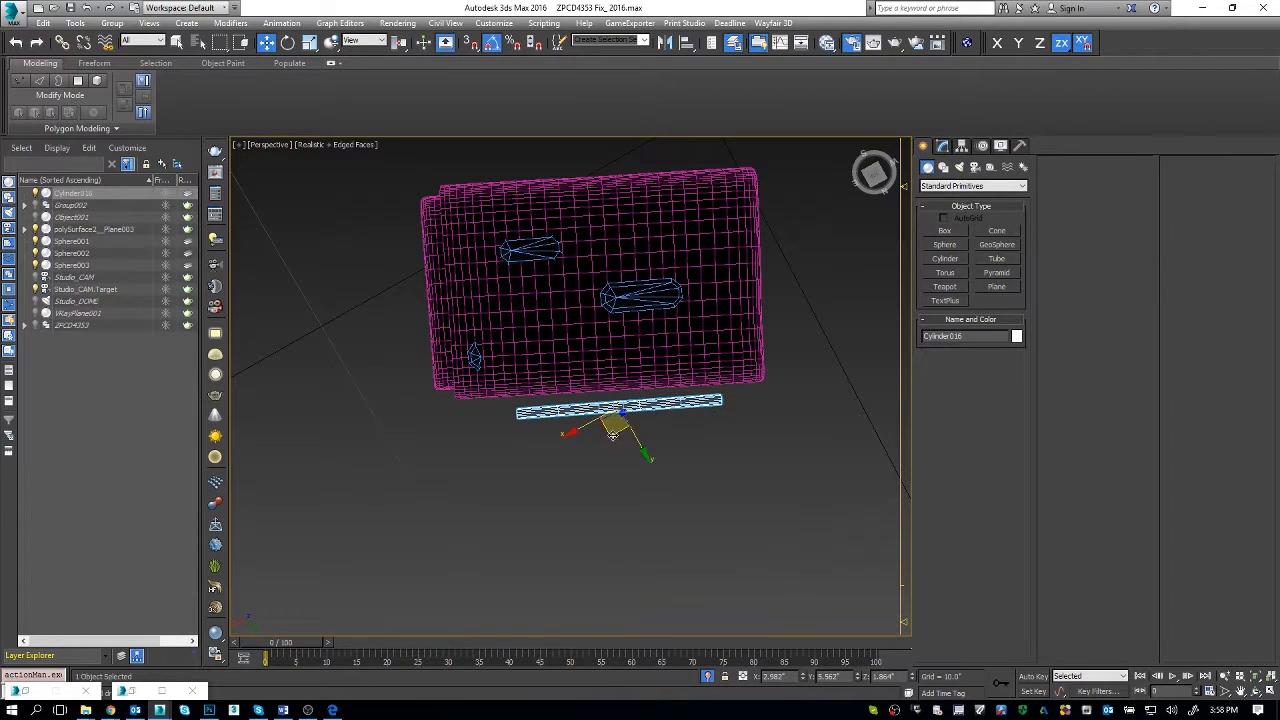
middle_click_drag(612, 435, 666, 423, "alt")
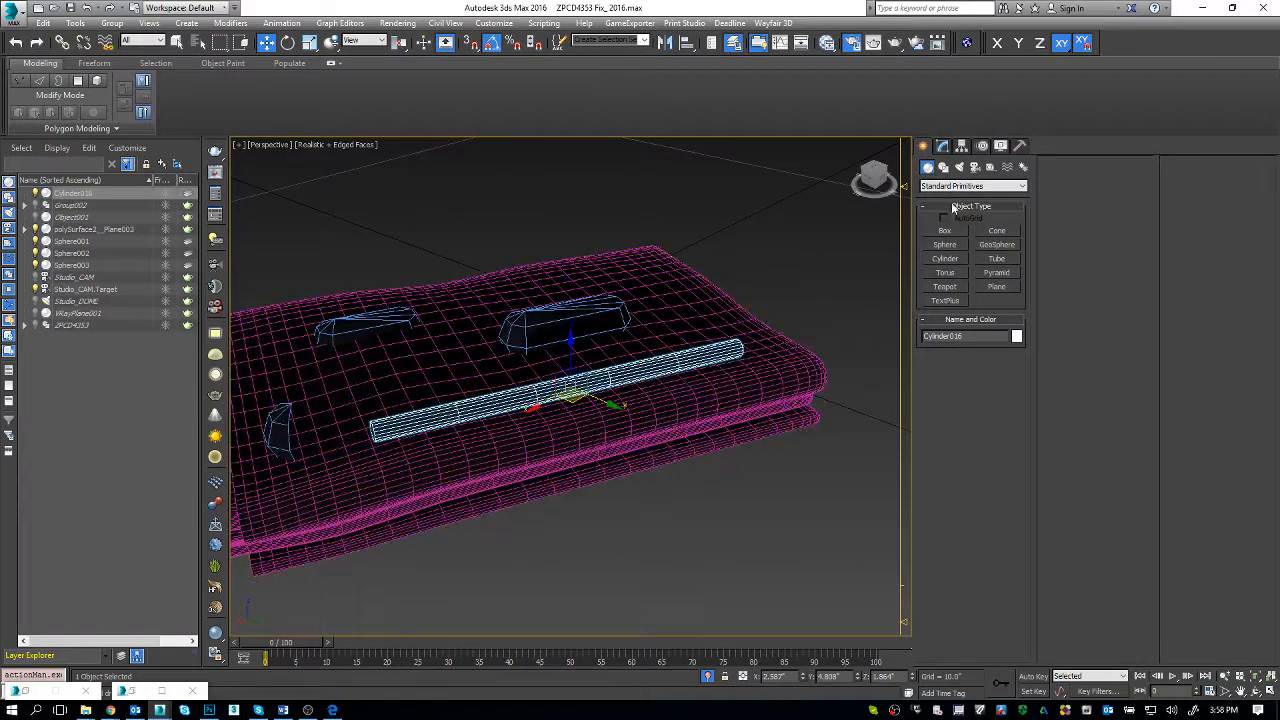
Step: Give the cylinder 24 height segments and a height of about 7.99", and shift it to span the towel's long edge
left_click(944, 147)
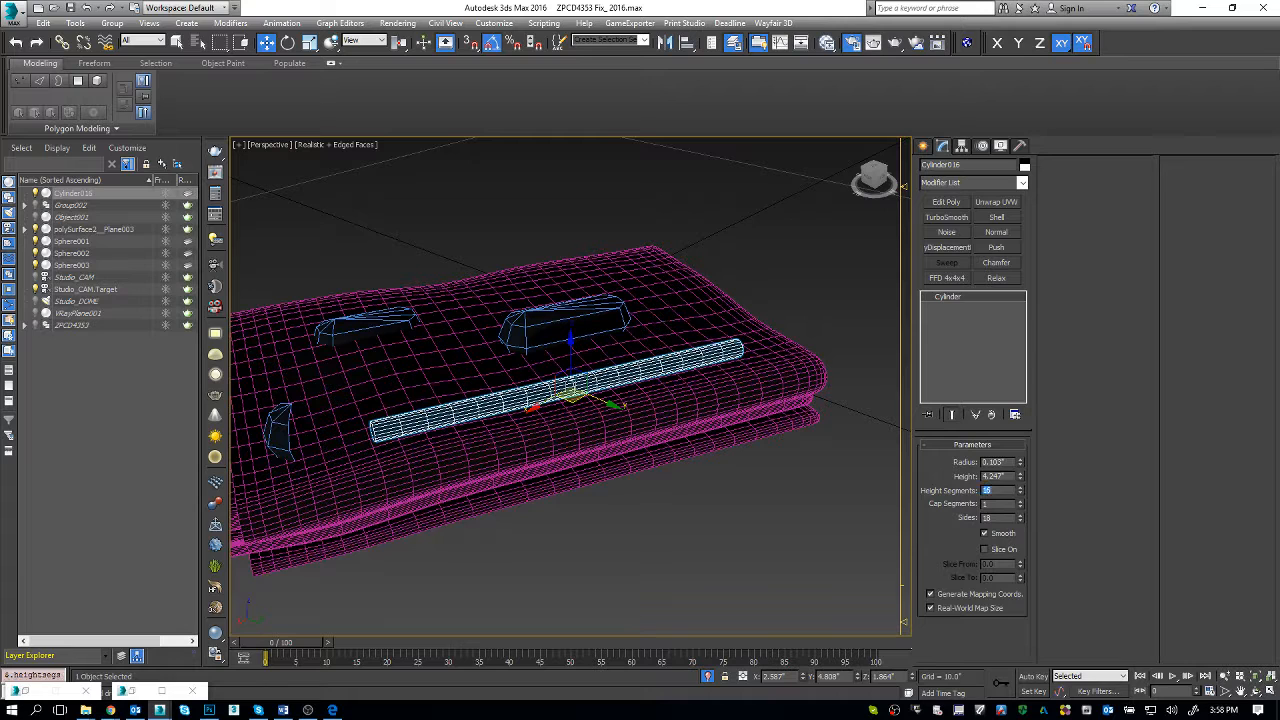
type("24")
key("Return")
left_click_drag(1021, 478, 1021, 402)
middle_click_drag(606, 350, 625, 425, "alt")
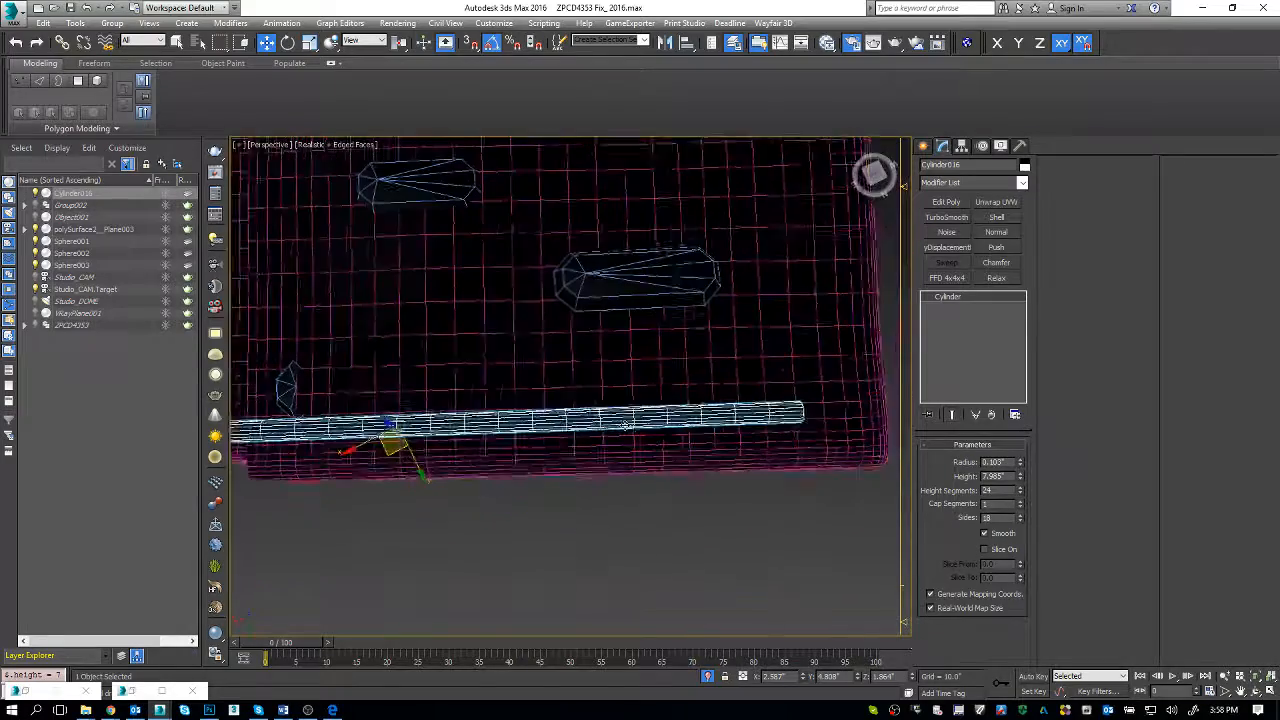
left_click_drag(397, 448, 486, 432)
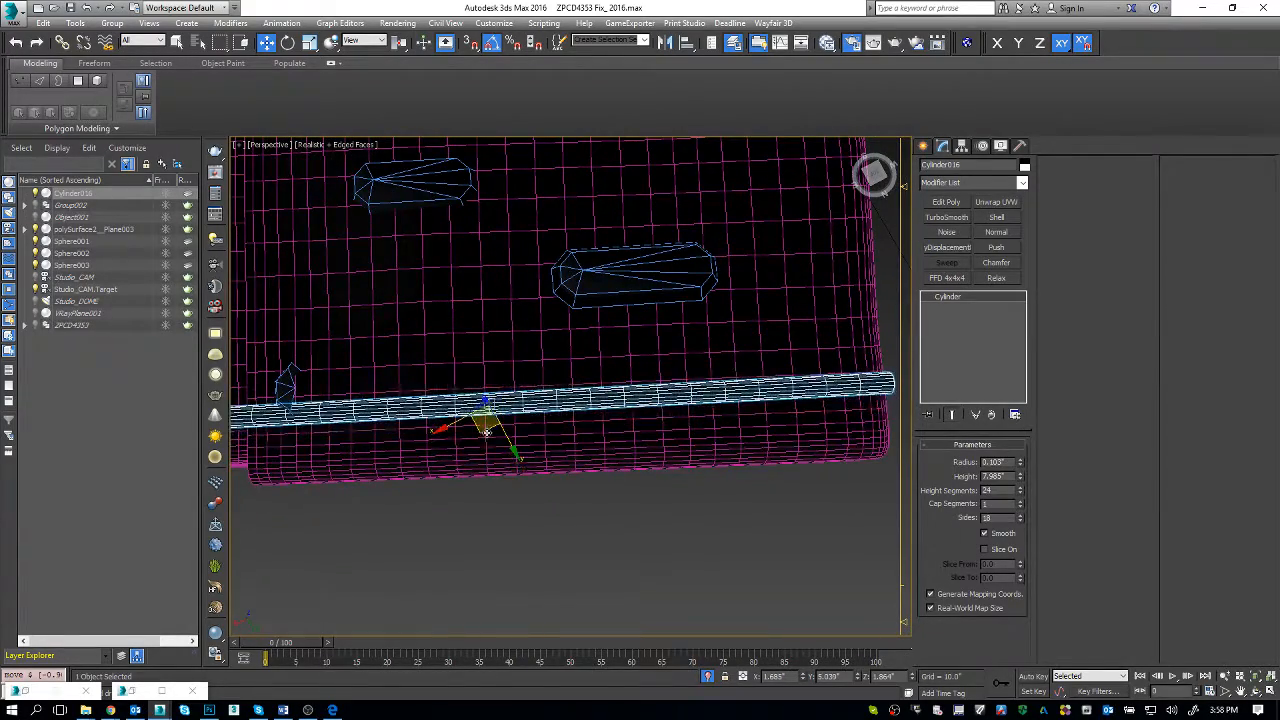
Step: Delete the small sphere that overlaps the cylinder near the towel's corner
middle_click_drag(486, 432, 294, 457, "alt")
left_click(318, 450)
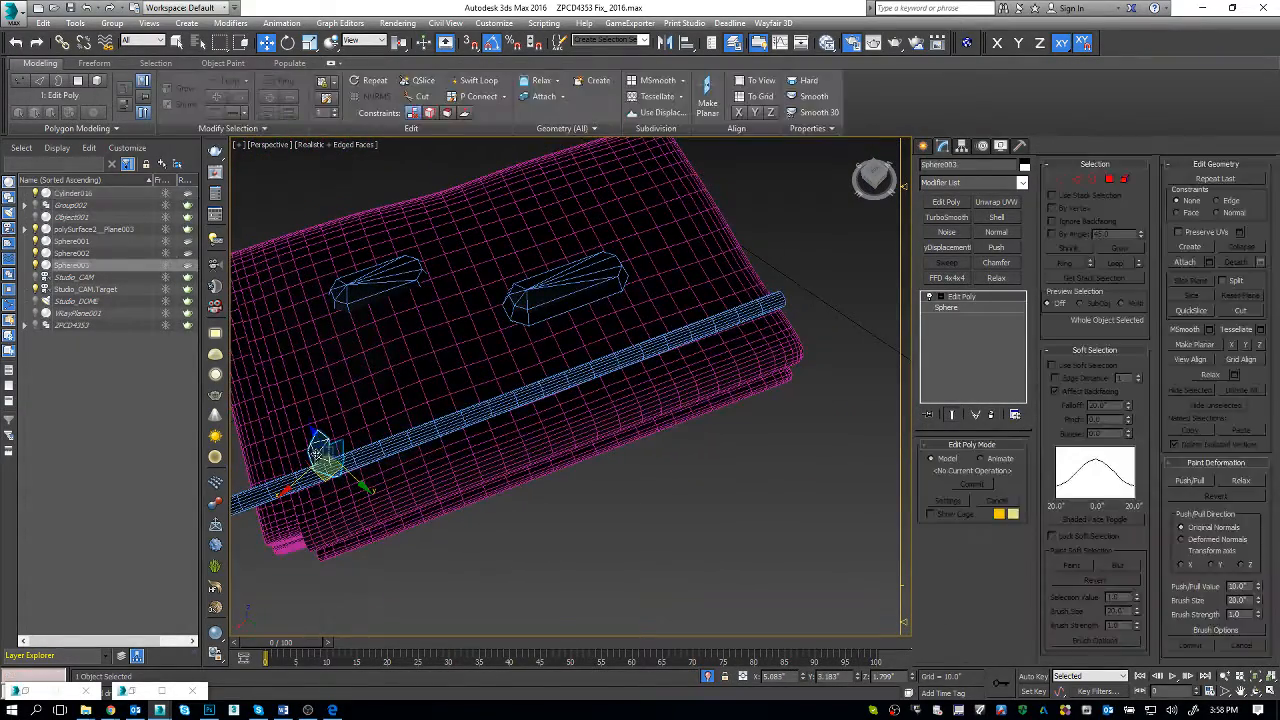
key("Delete")
Step: Set the cylinder's height to 6" and center it along the towel's long edge
left_click(519, 455)
middle_click_drag(521, 455, 541, 492)
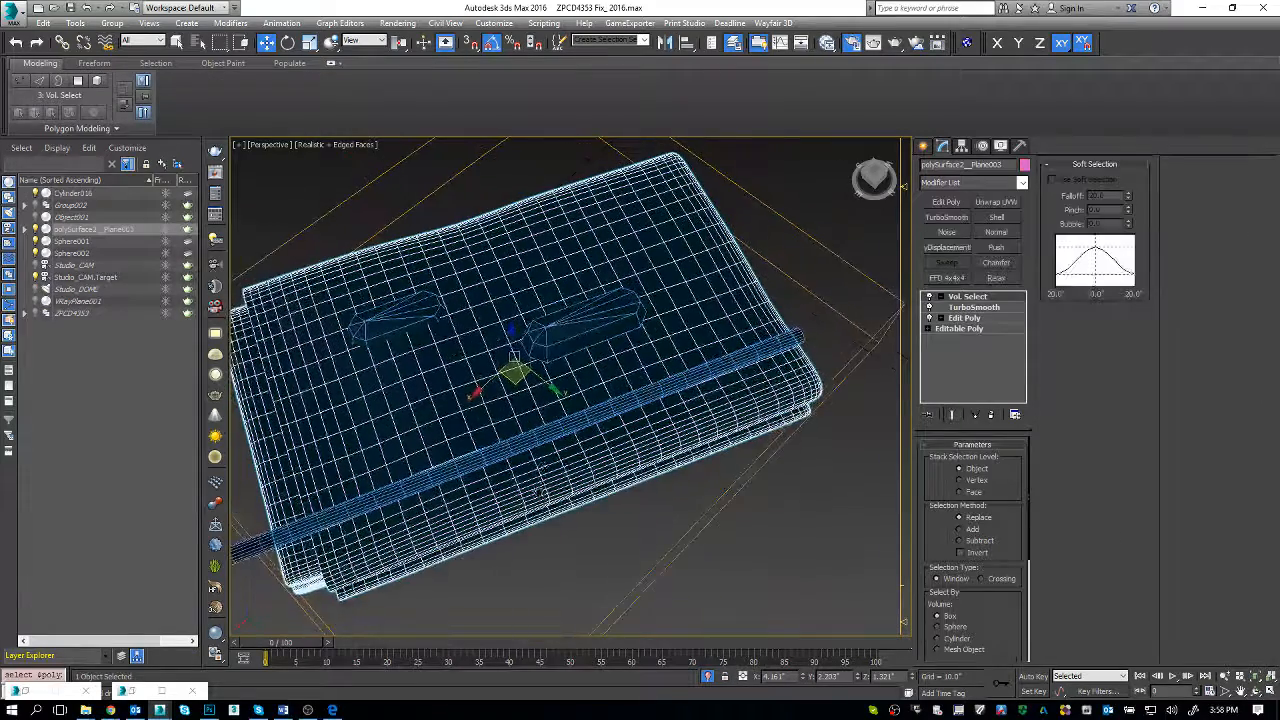
mouse_move(551, 429)
middle_mouse_down("alt")
mouse_move(560, 500)
mouse_move(505, 464)
middle_mouse_up("alt")
left_click(502, 462)
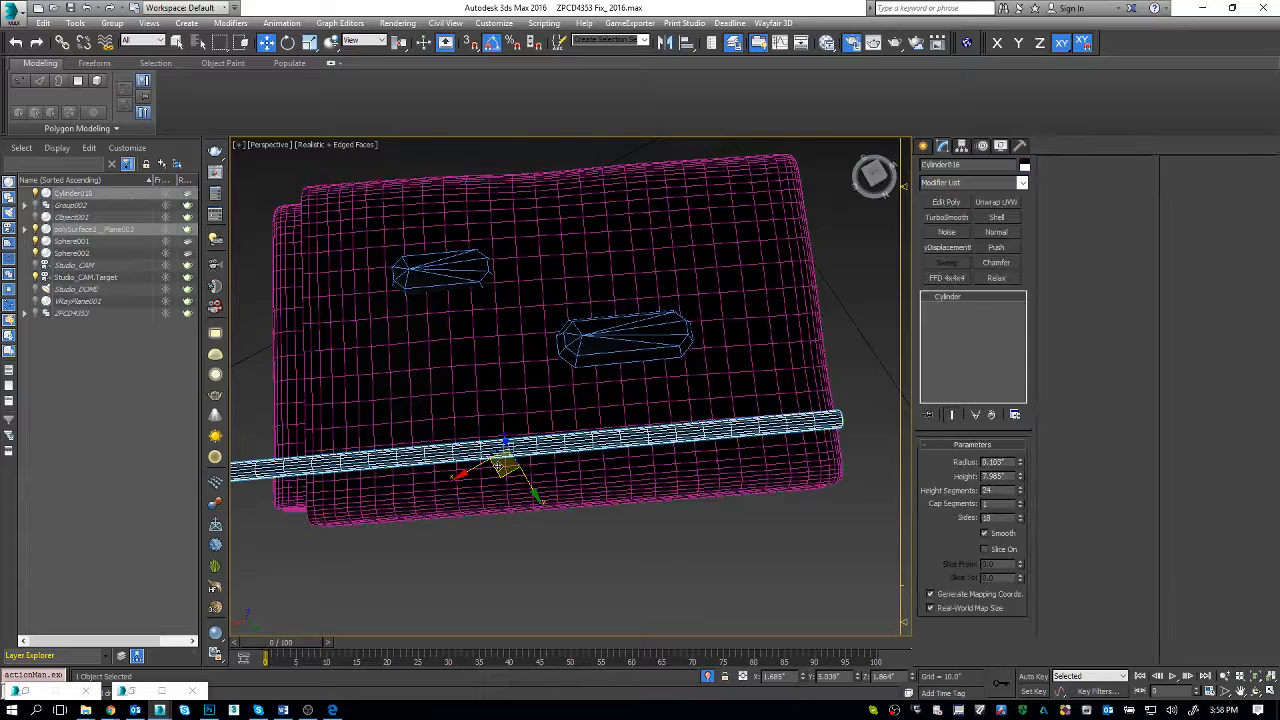
left_click_drag(503, 468, 904, 517)
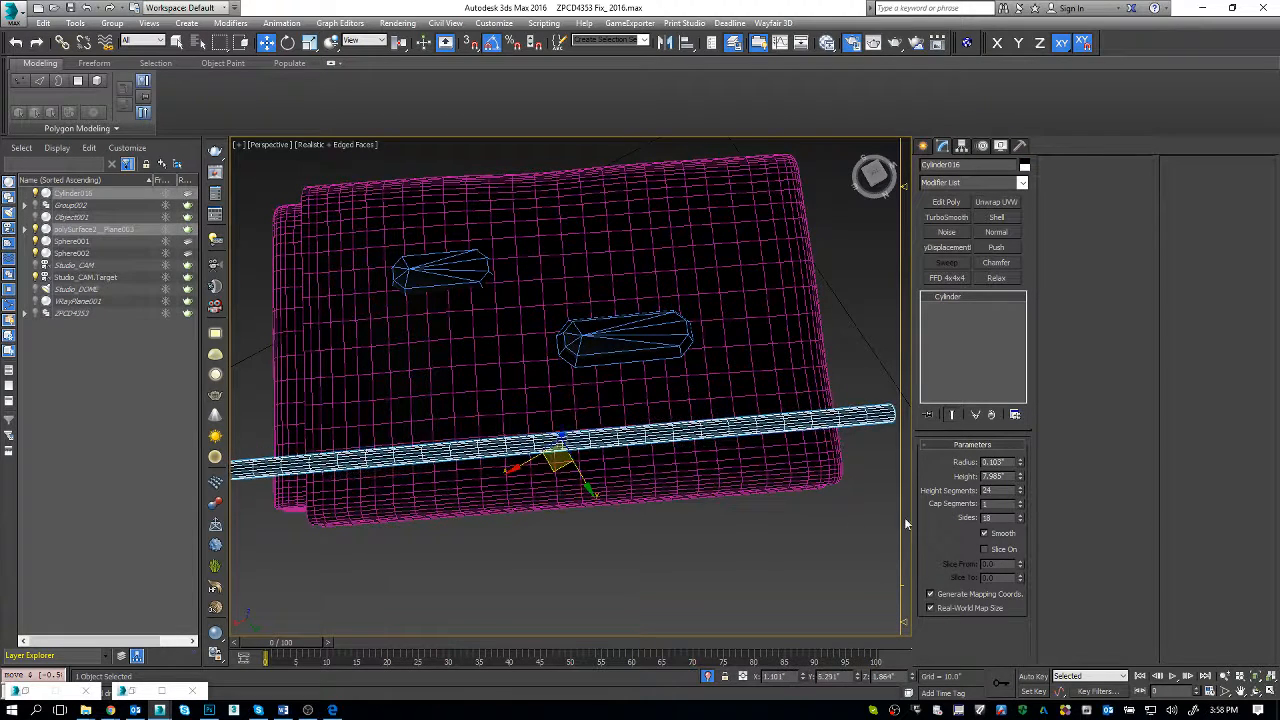
double_click(996, 476)
type("6")
key("Return")
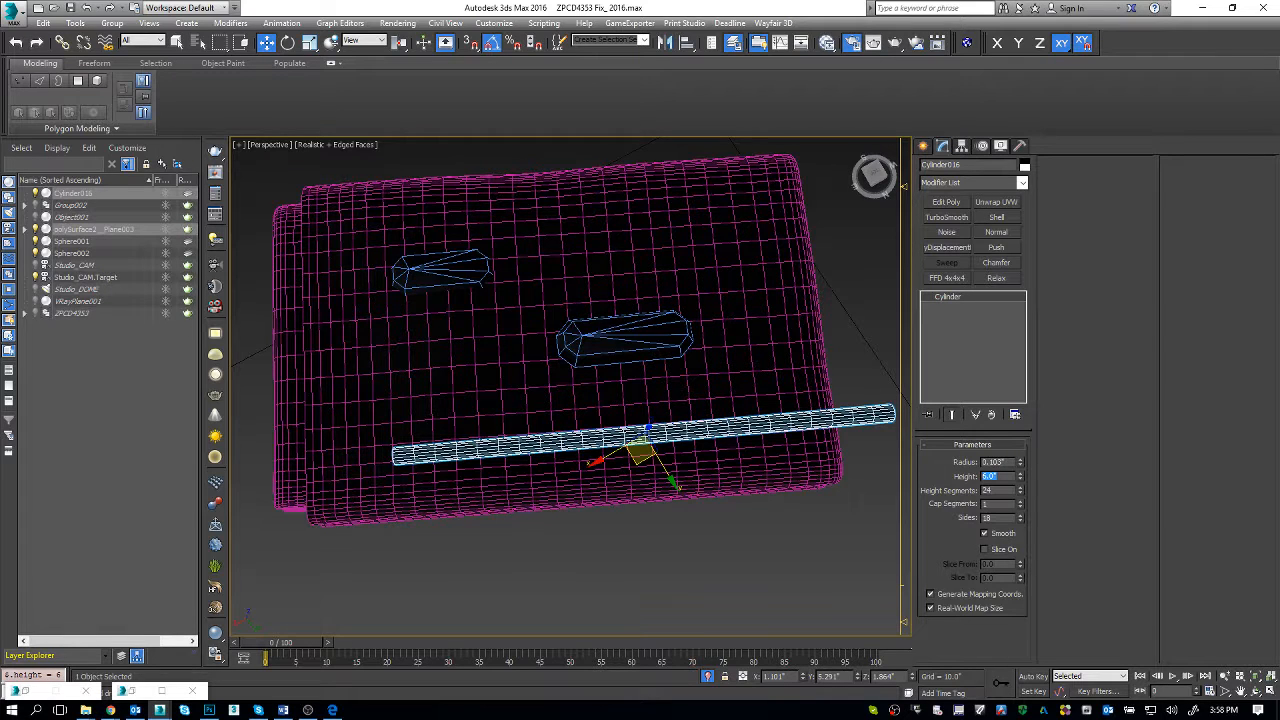
left_click_drag(641, 458, 561, 458)
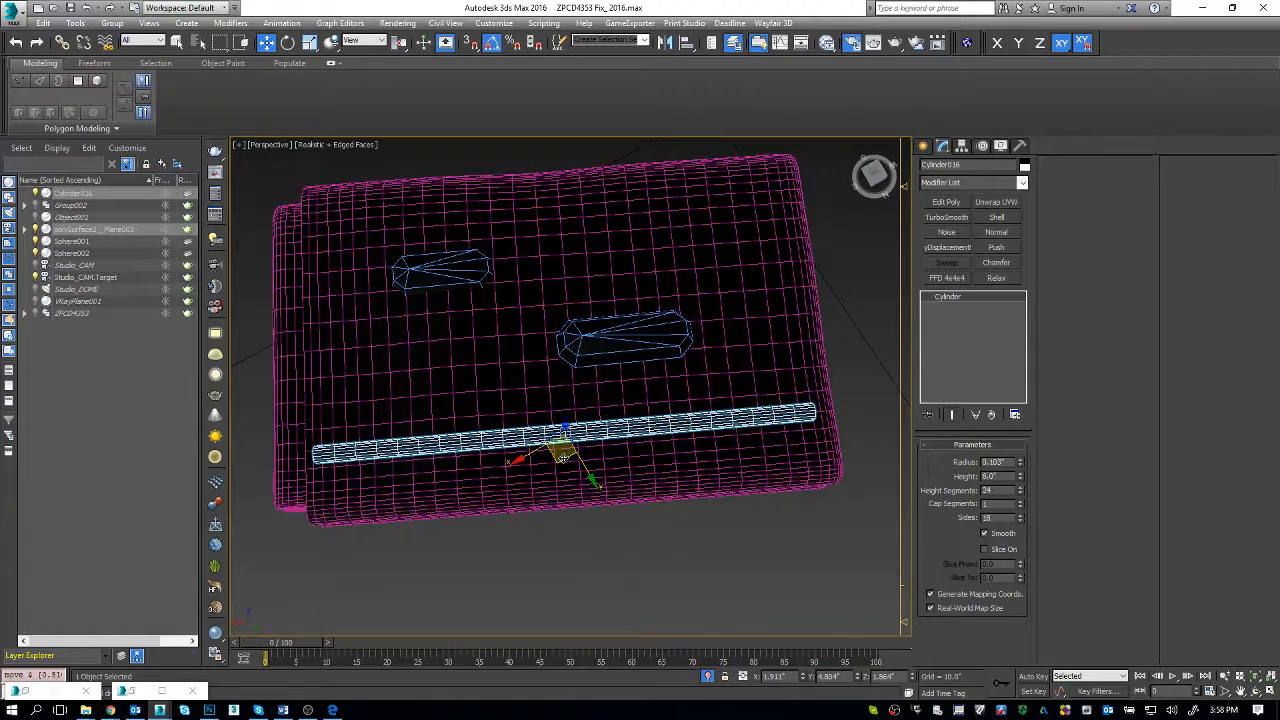
Step: Add Edit Poly and Noise modifiers to the cylinder, with noise strength X 0.22", Y 0.17" and Z 1.24"
left_click(945, 201)
left_click(944, 186)
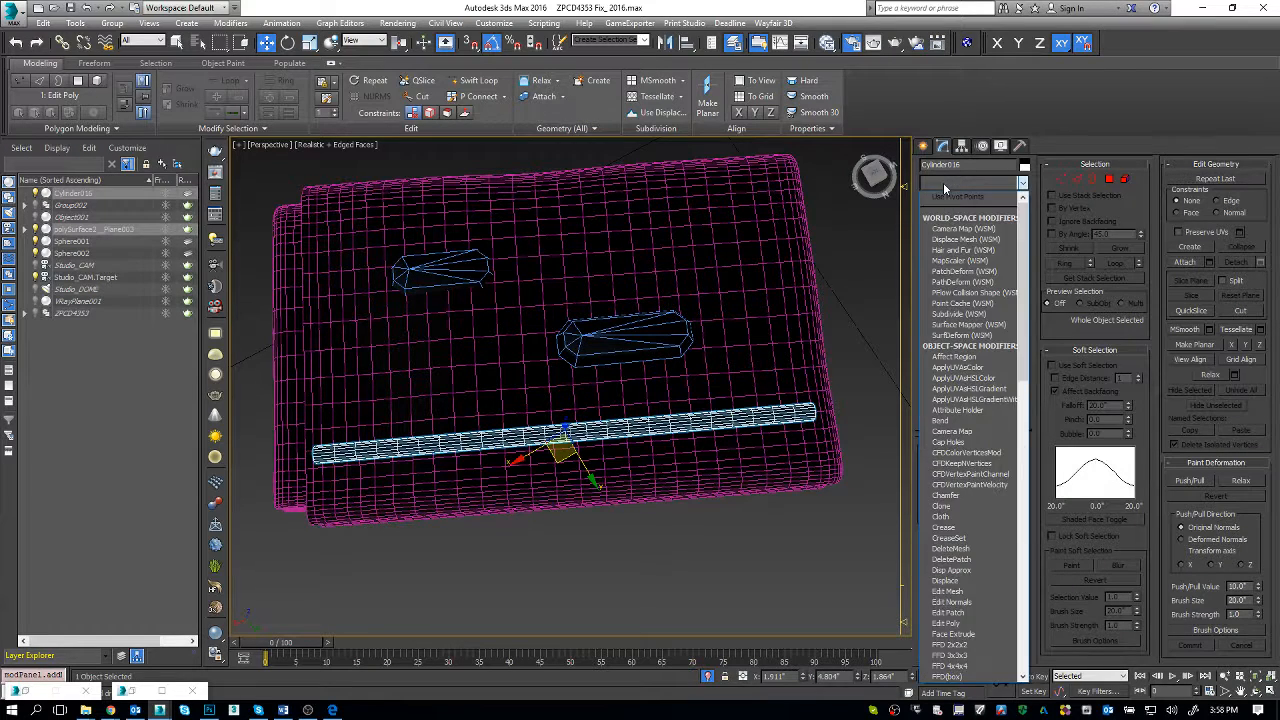
key("n")
key("Return")
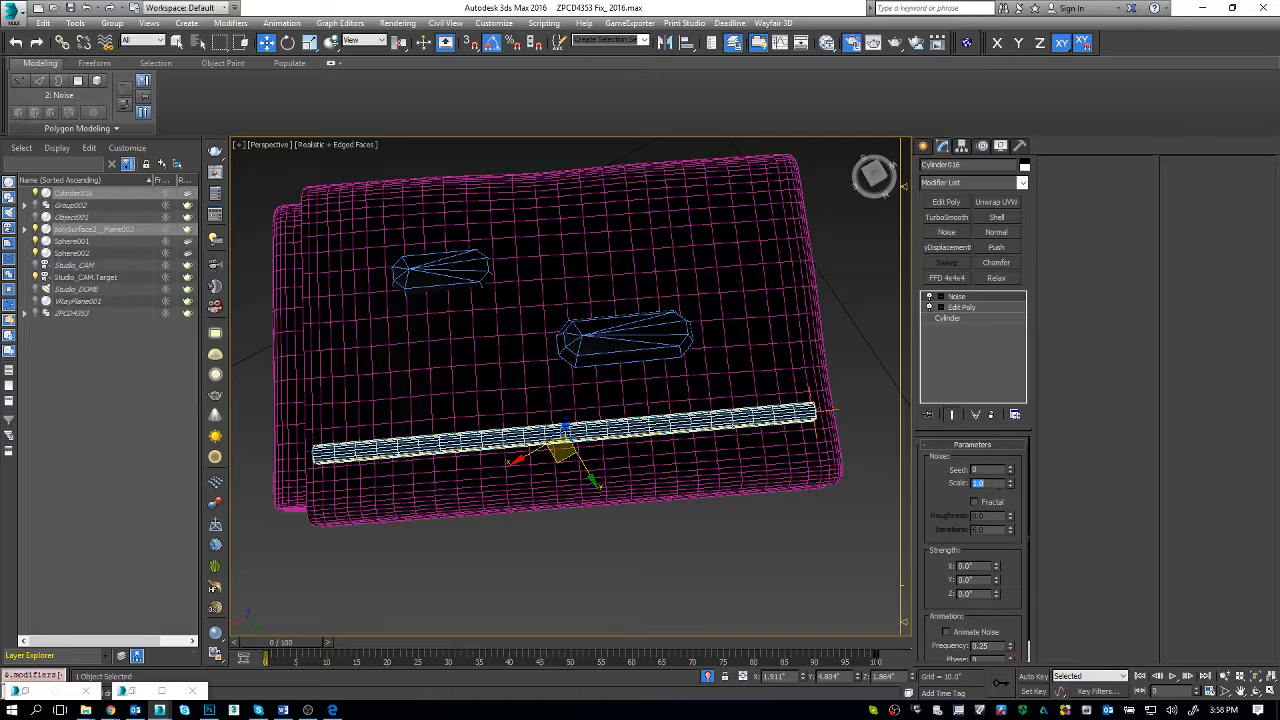
left_click_drag(996, 572, 992, 515)
middle_click_drag(666, 480, 695, 426, "alt")
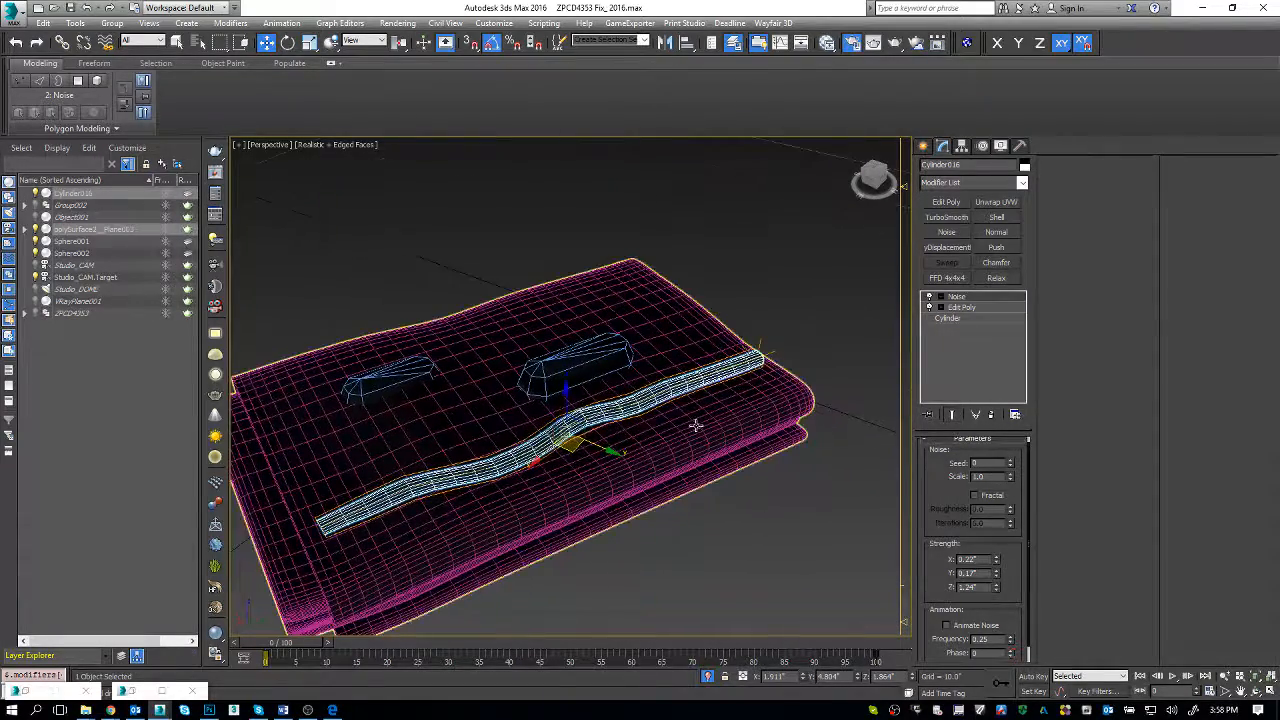
Step: Set the towel's Vol. Select volume to Mesh Object and pick the wavy cylinder as the mesh
left_click(619, 299)
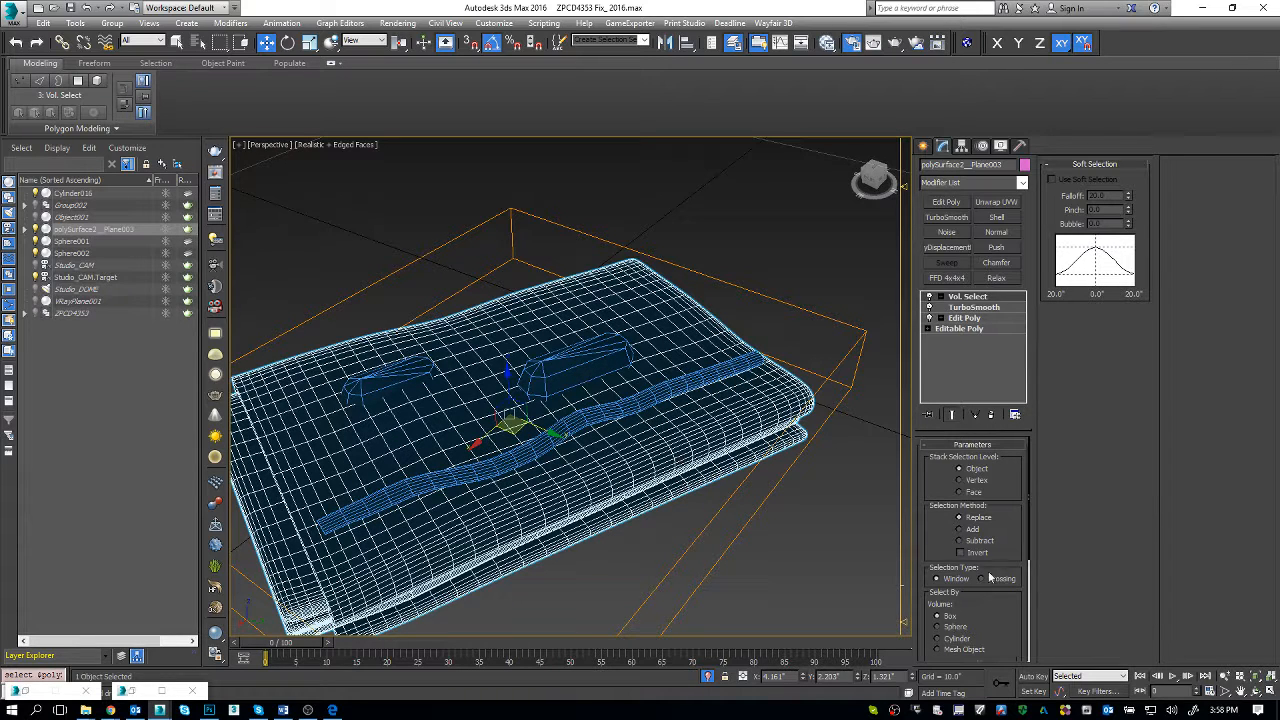
left_click_drag(1010, 538, 1001, 483)
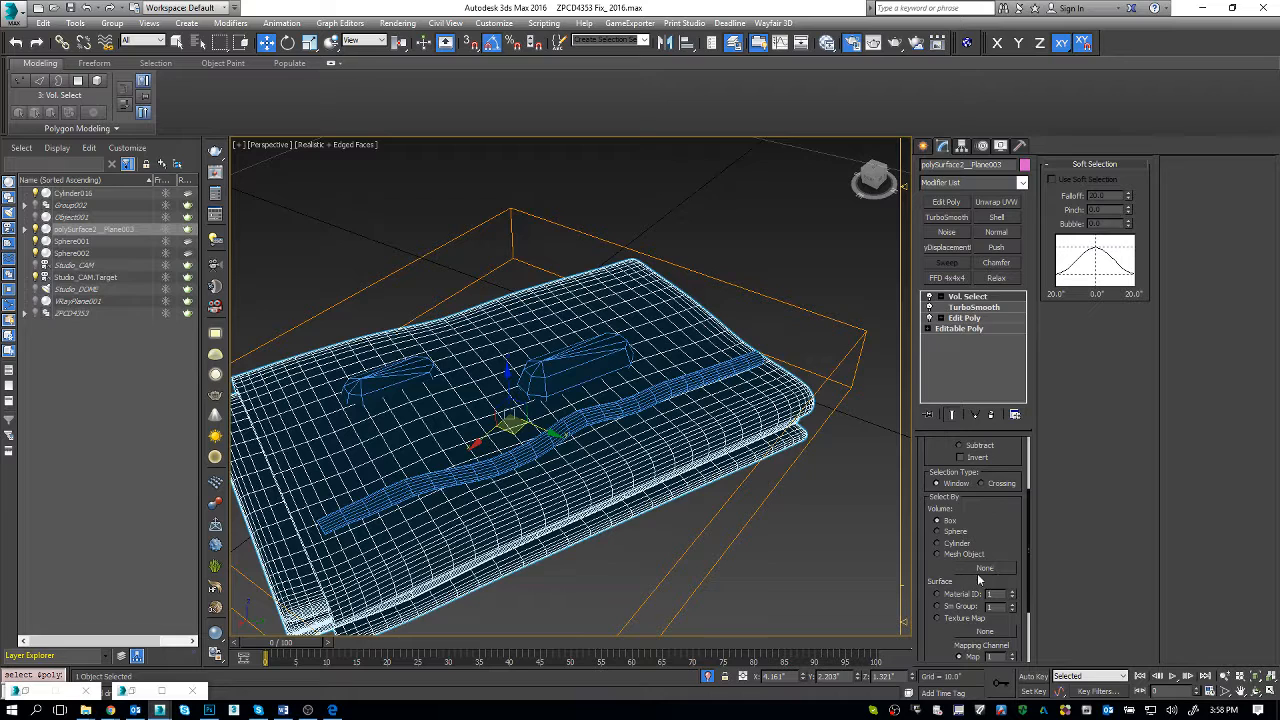
left_click(977, 555)
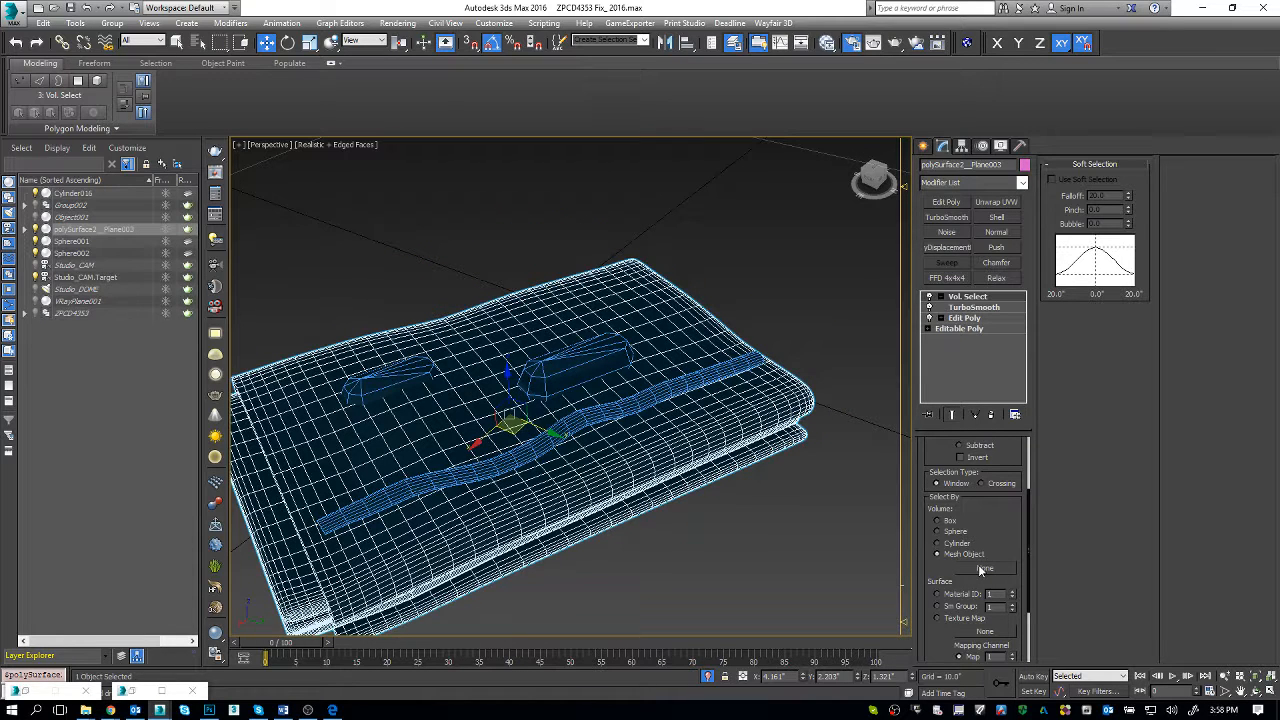
left_click(984, 568)
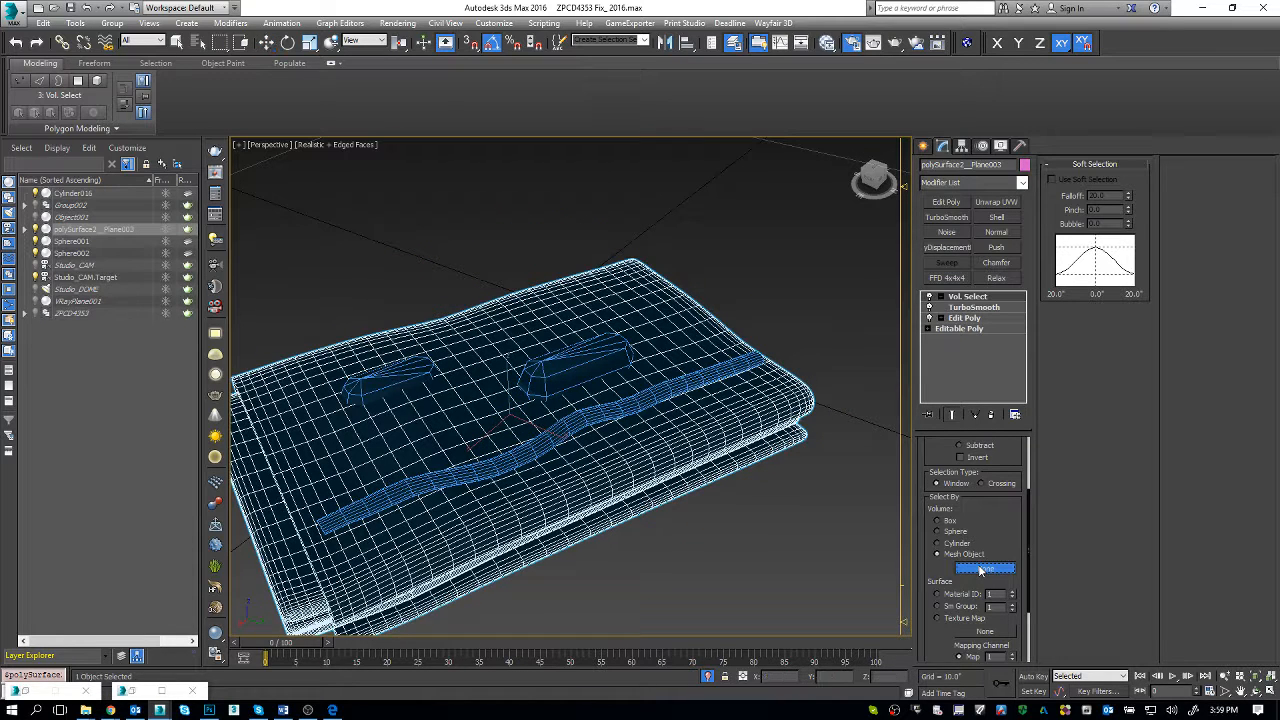
left_click(648, 396)
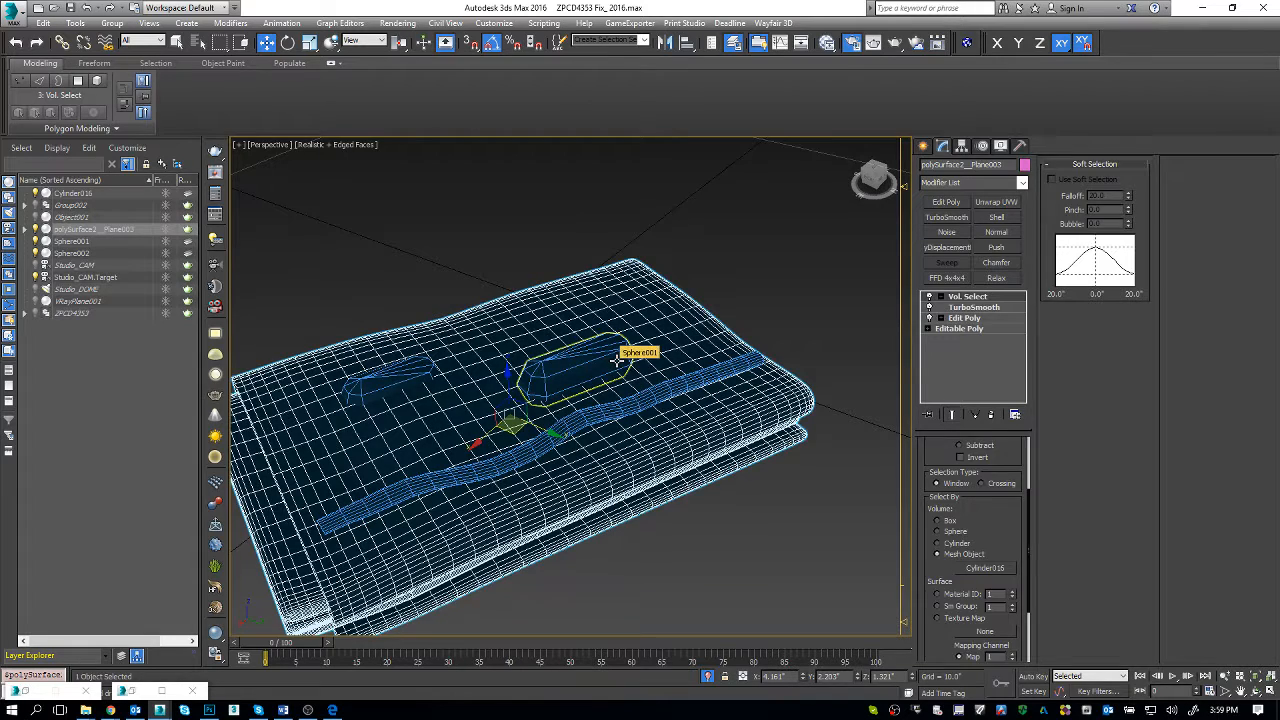
Step: Try to pick the two stretched spheres as further mesh objects for the towel's Vol. Select modifier
left_click(620, 360)
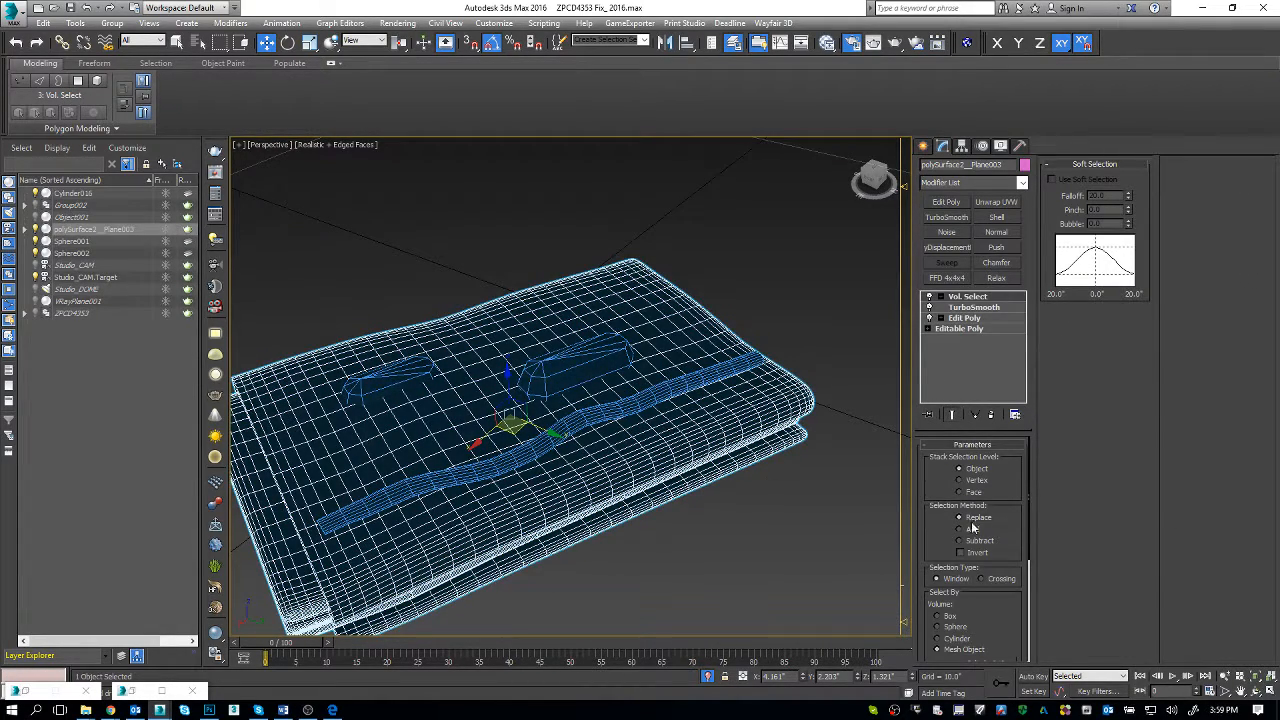
scroll(960, 550, "down", 3)
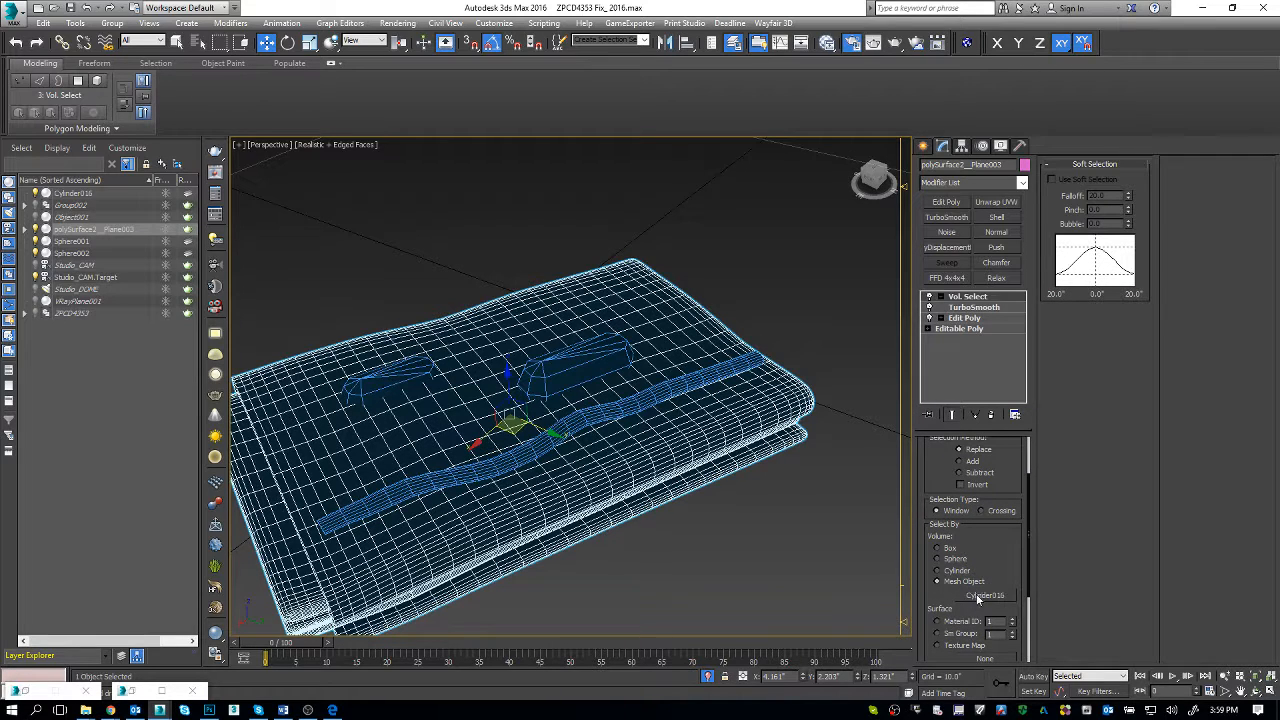
left_click(983, 595)
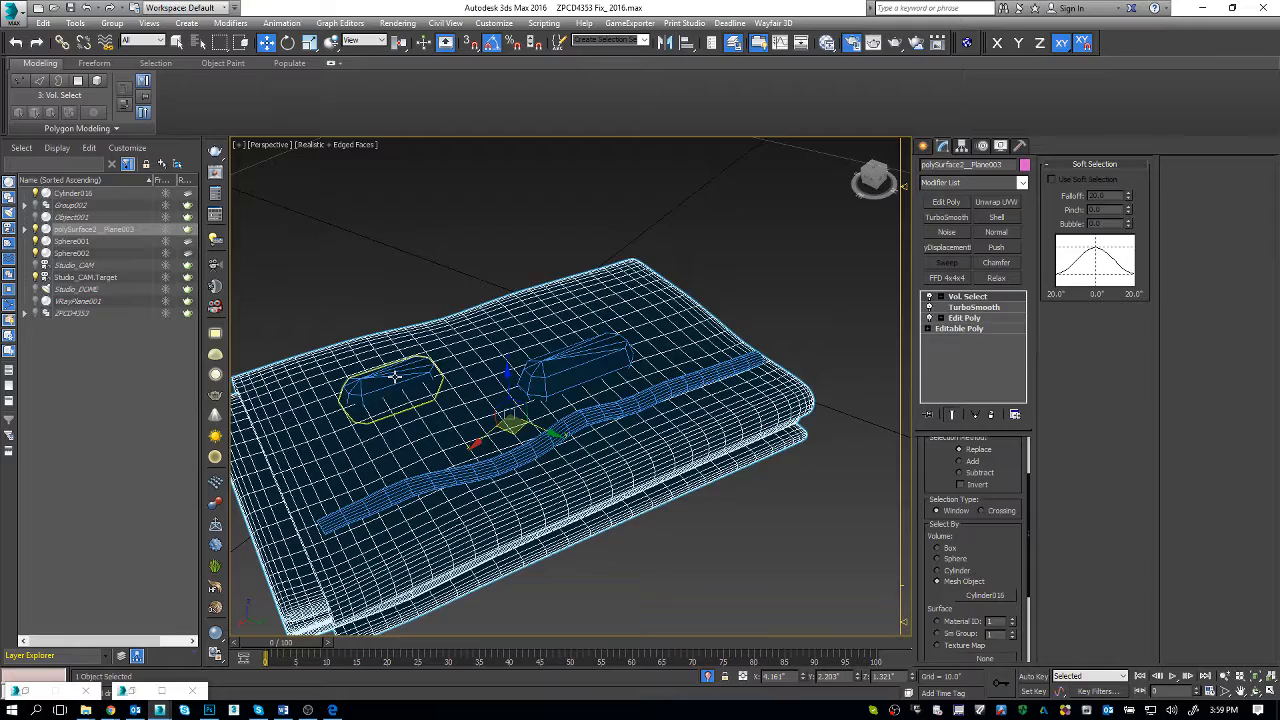
left_click(395, 377)
left_click(637, 456)
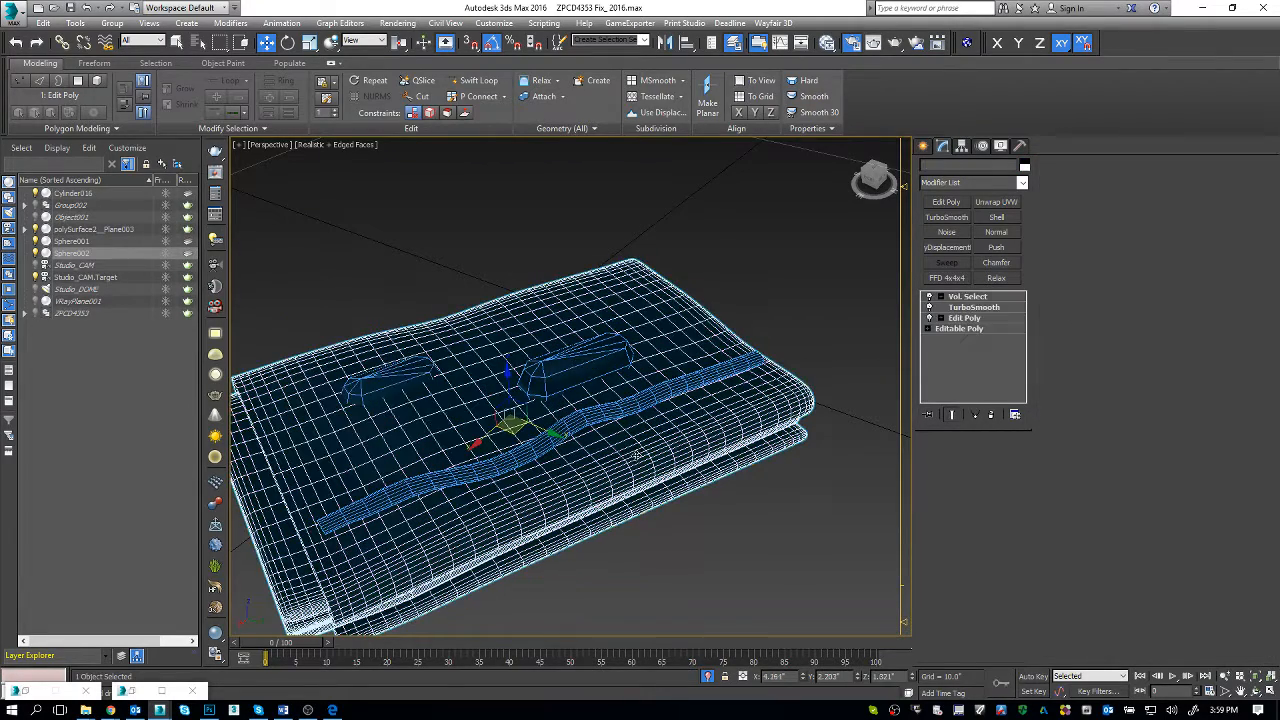
Step: Attach the larger stretched sphere and the wavy cylinder to the smaller stretched sphere
left_click(452, 372)
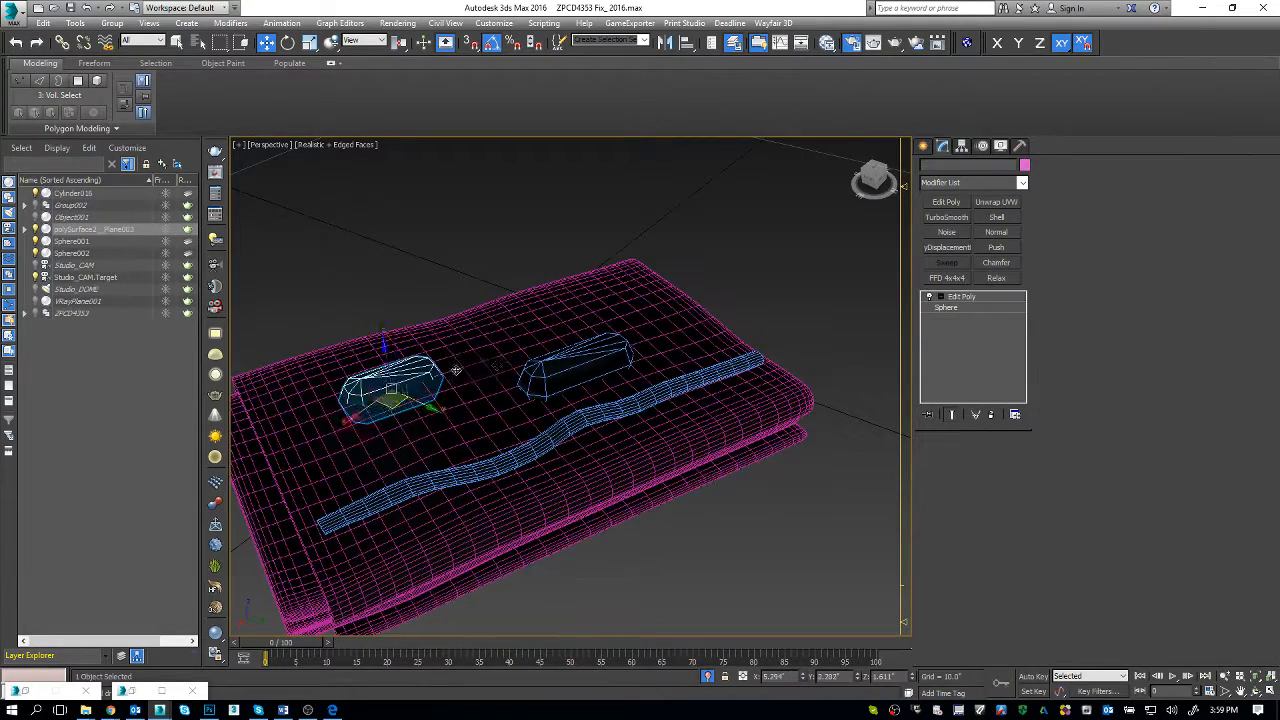
key("q")
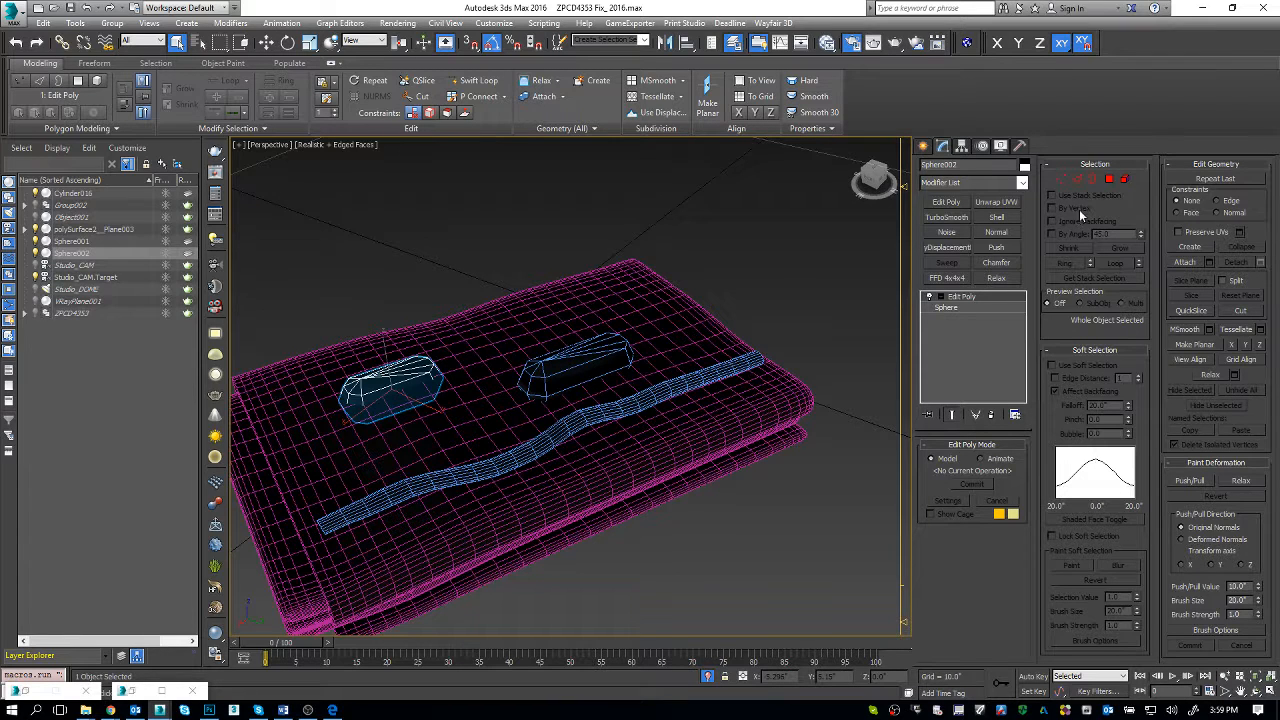
left_click(1185, 262)
left_click(578, 358)
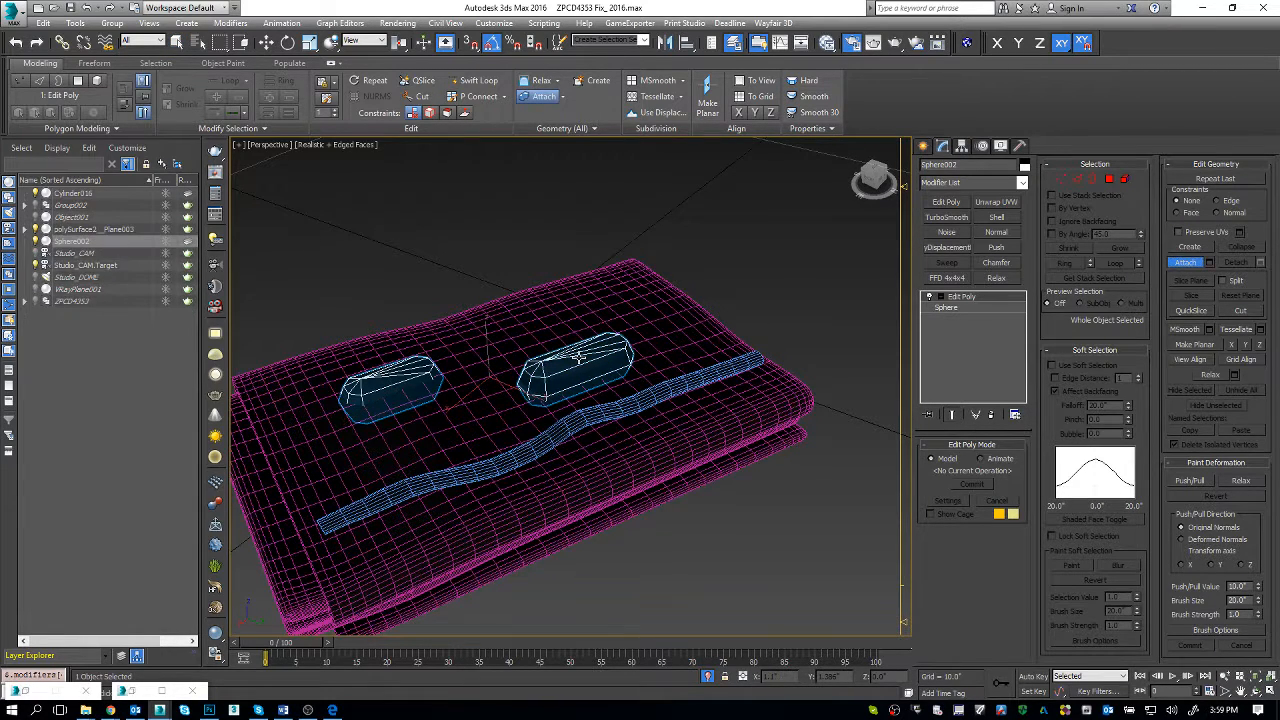
left_click(580, 413)
key("w")
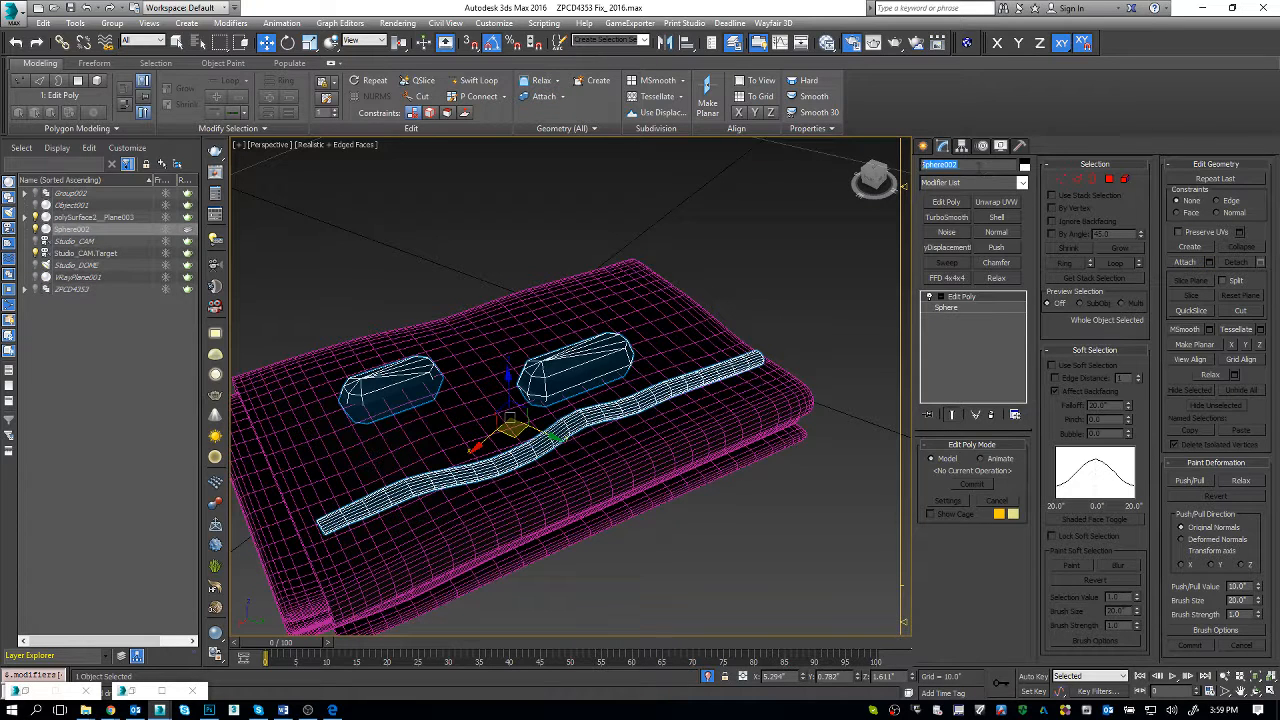
Step: Rename the combined helper object as Influence_Objects
type("Influence_Objects")
key("Return")
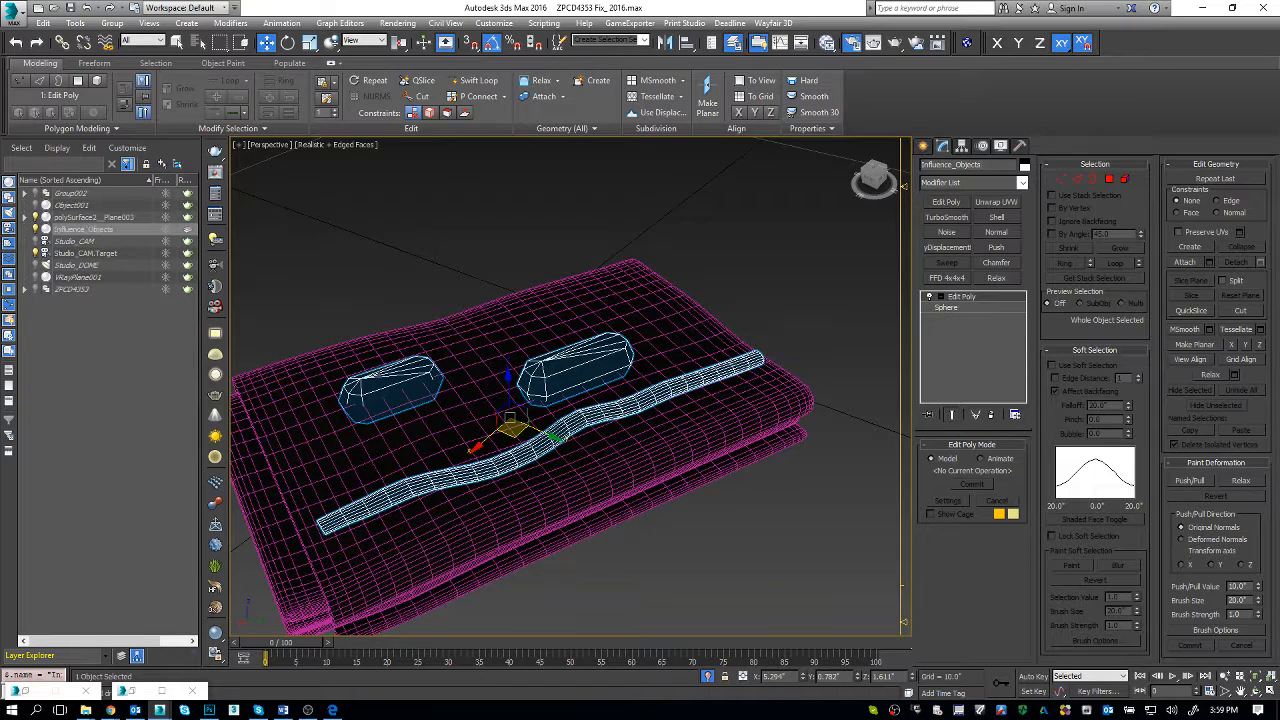
Step: Assign Influence_Objects as the mesh object of the towel's Vol. Select modifier
left_click(671, 408)
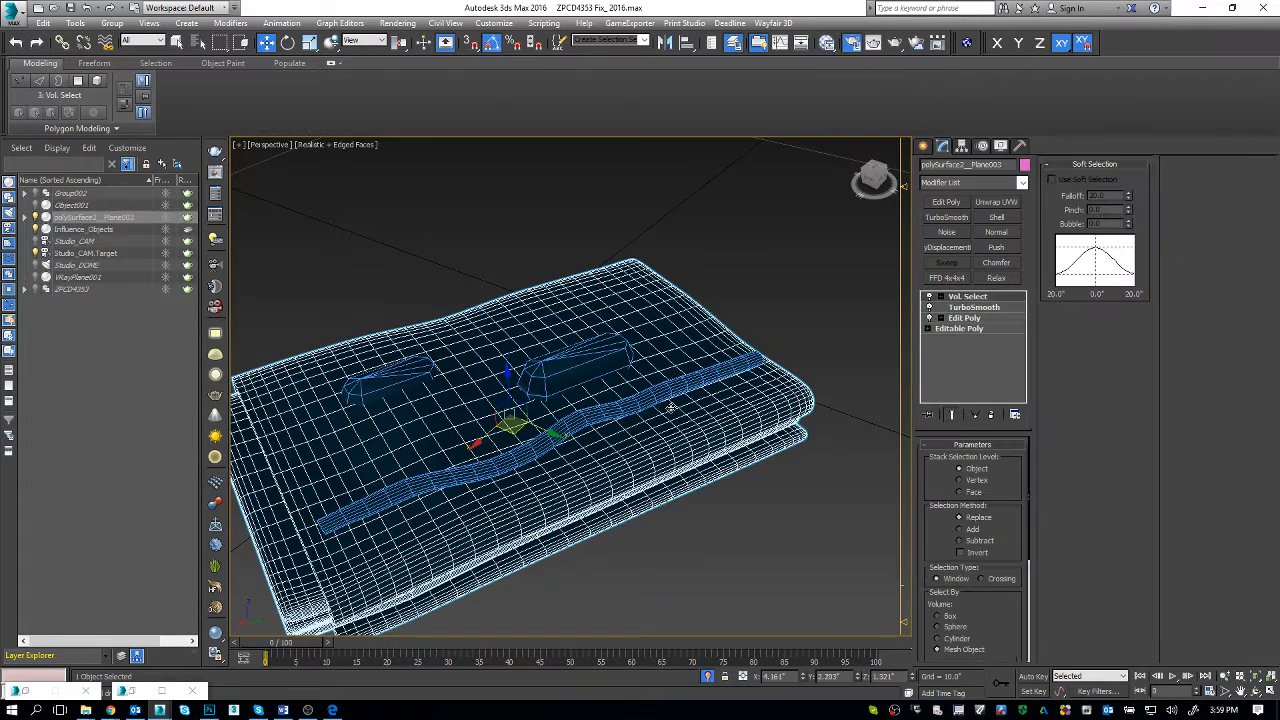
middle_click_drag(642, 440, 650, 446, "alt")
left_click_drag(993, 540, 997, 488)
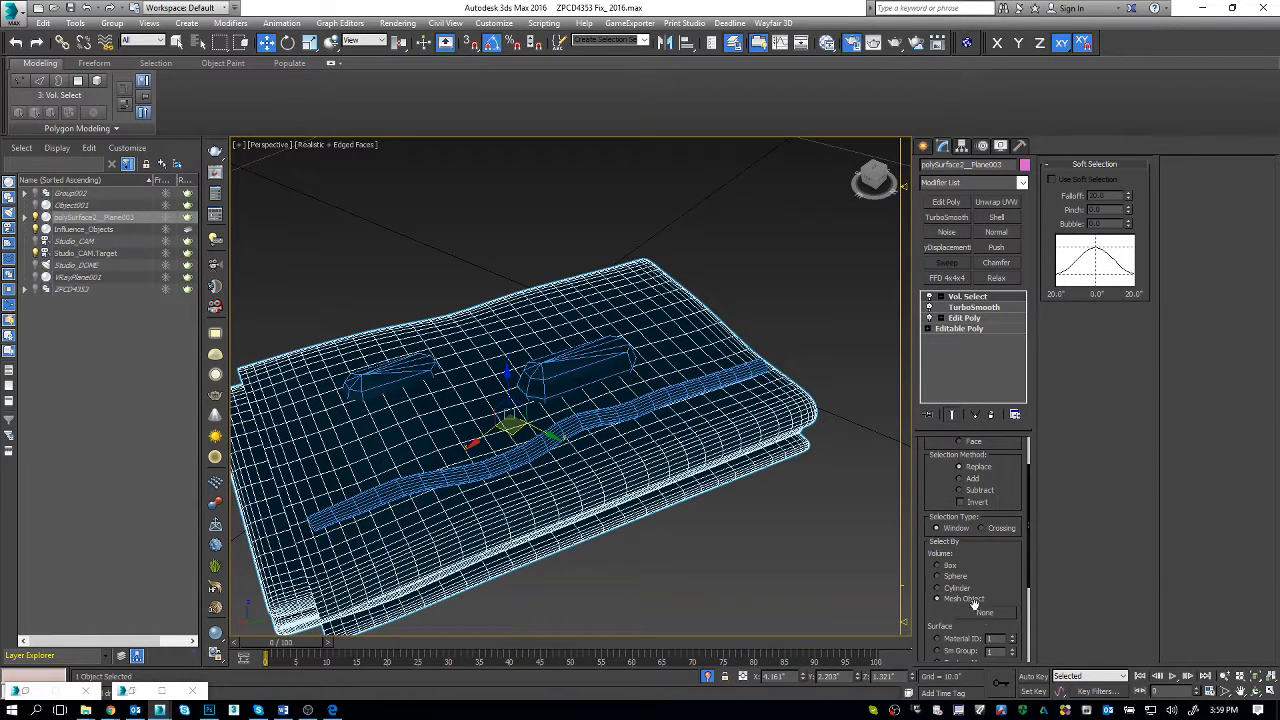
left_click(984, 613)
left_click(609, 413)
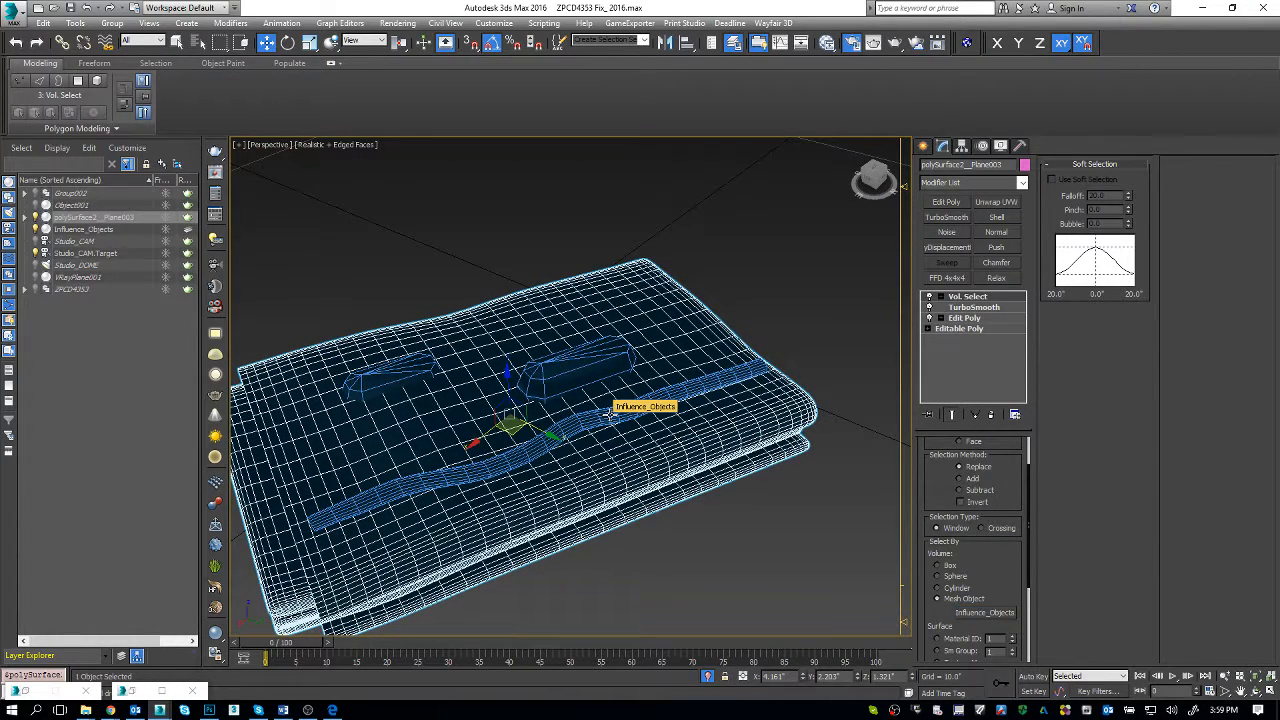
right_click(622, 430)
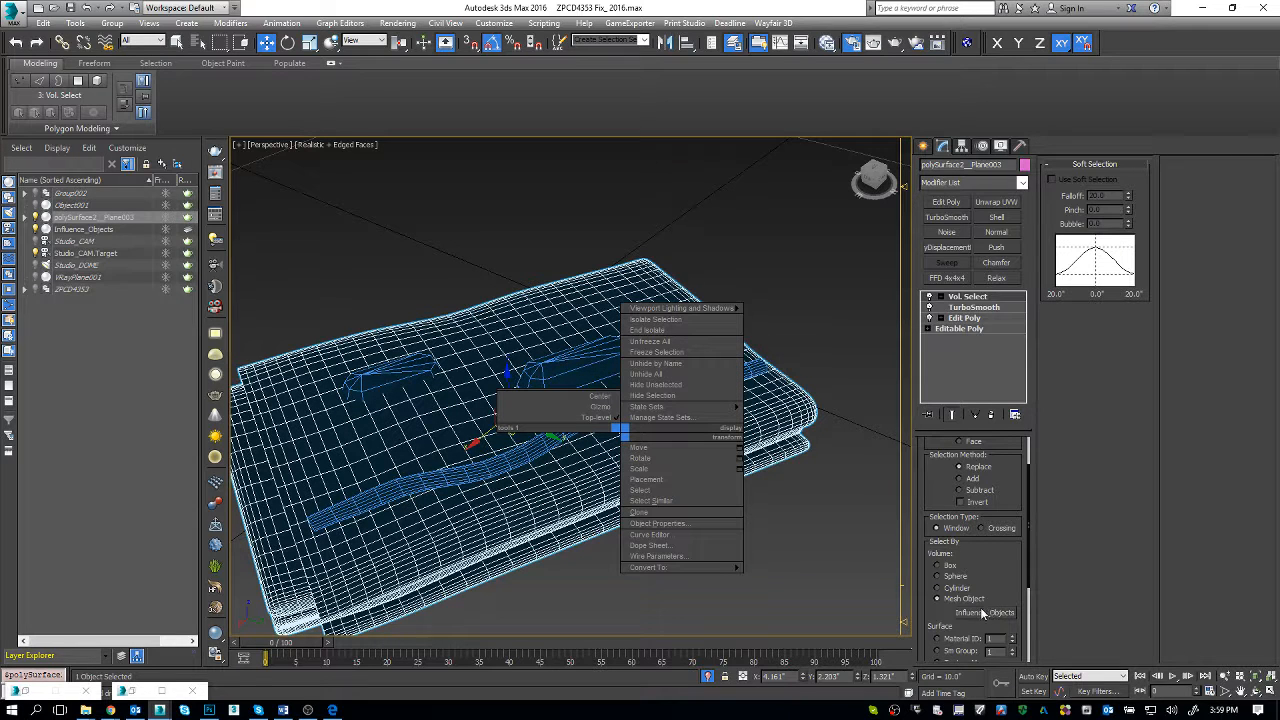
left_click(1072, 577)
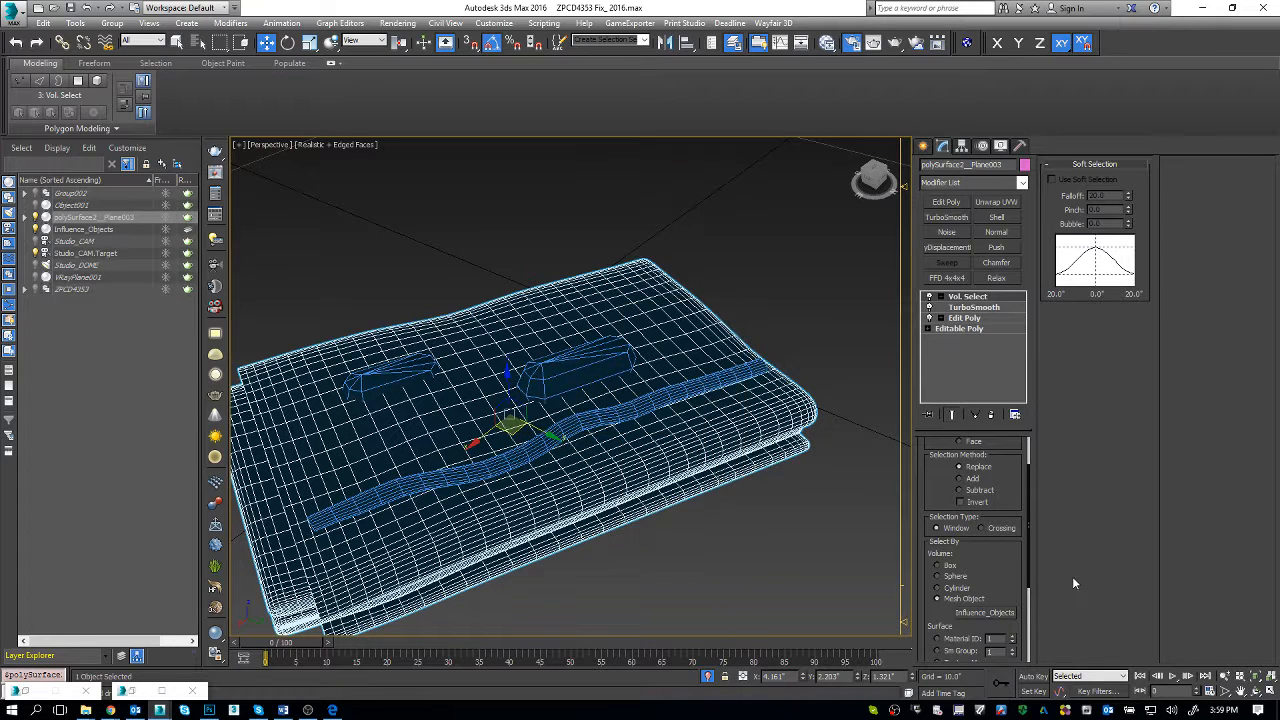
left_click(634, 398)
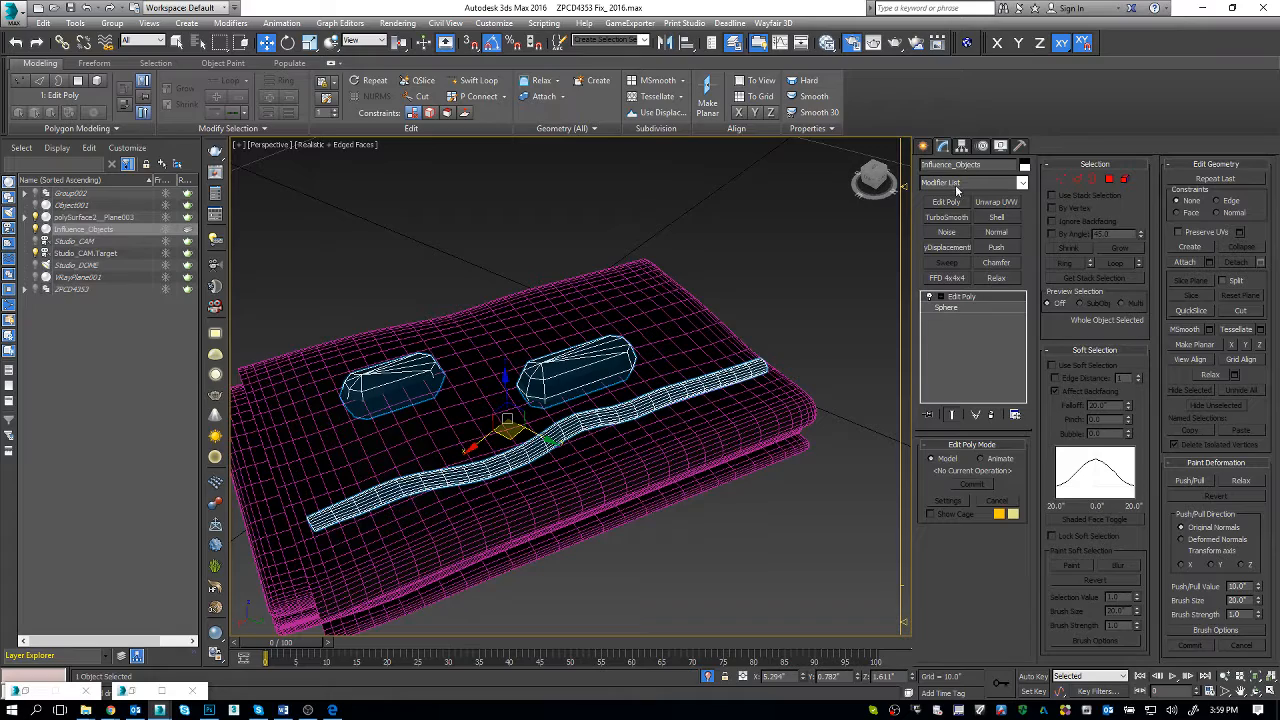
left_click(752, 424)
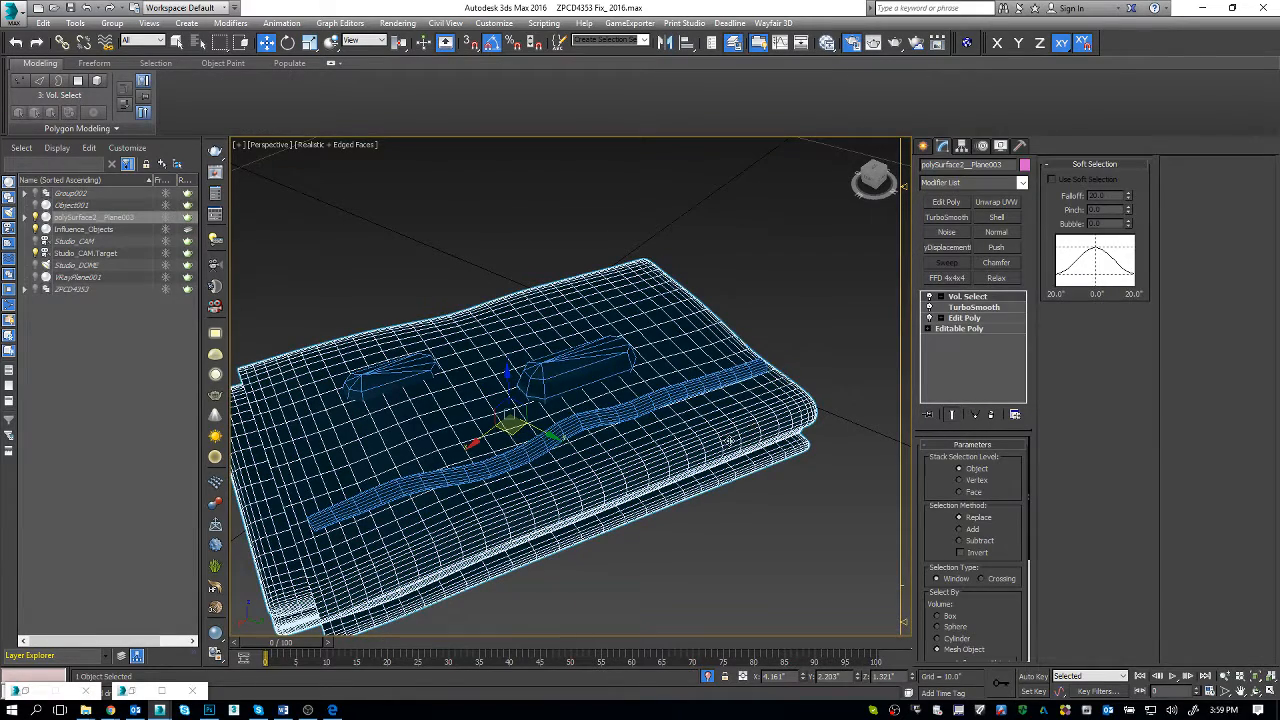
middle_click_drag(686, 467, 695, 462, "alt")
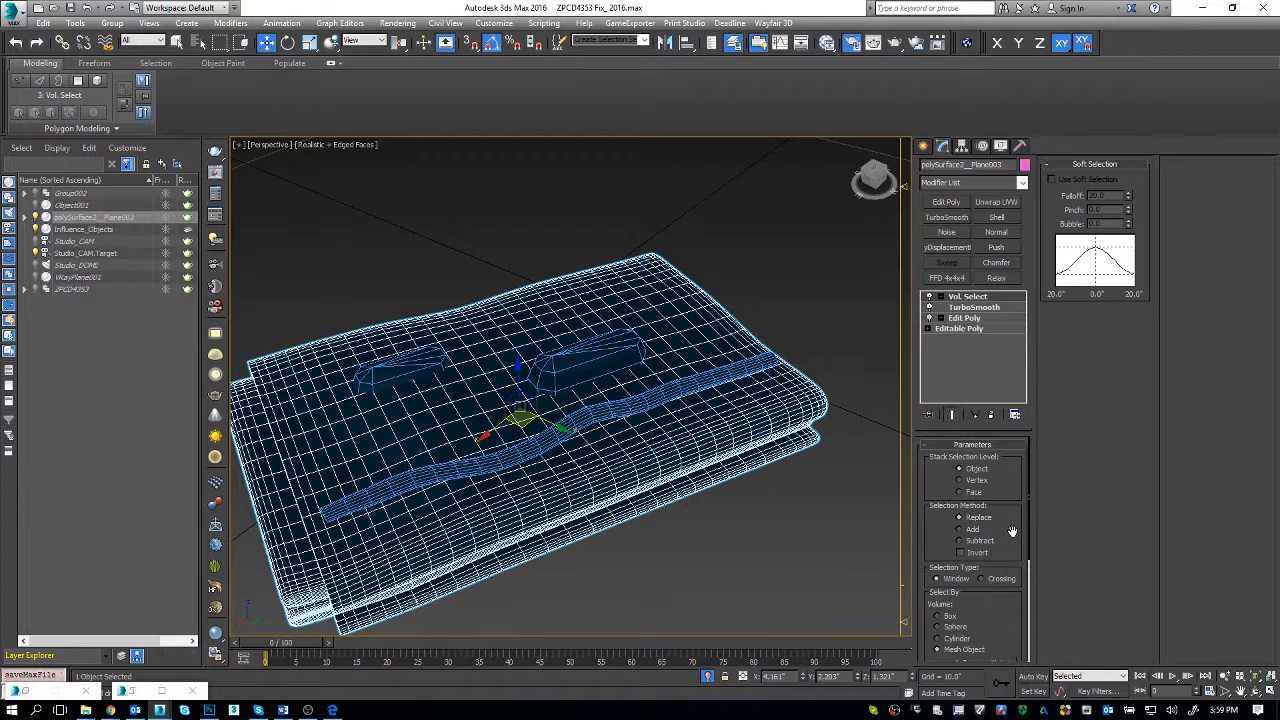
Step: Set the towel's Vol. Select stack selection level to Vertex and display the viewport in wireframe to inspect the vertices
left_click(975, 481)
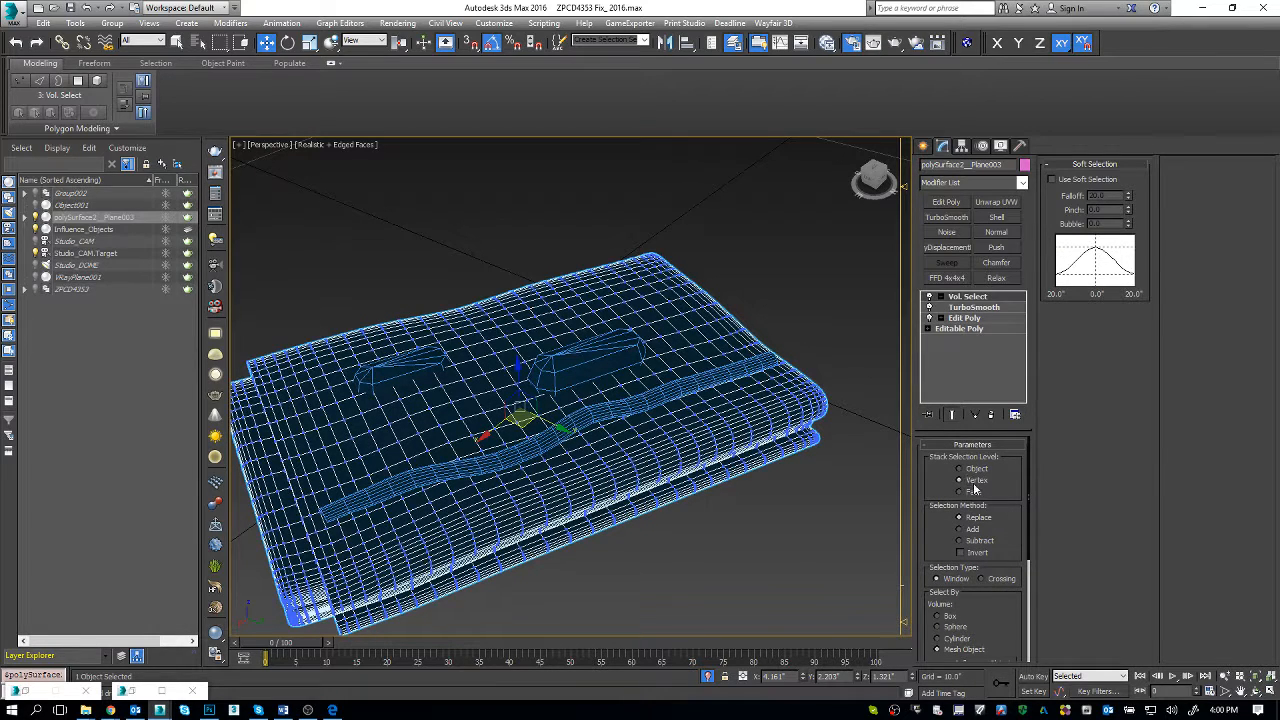
scroll(1008, 525, "down", 3)
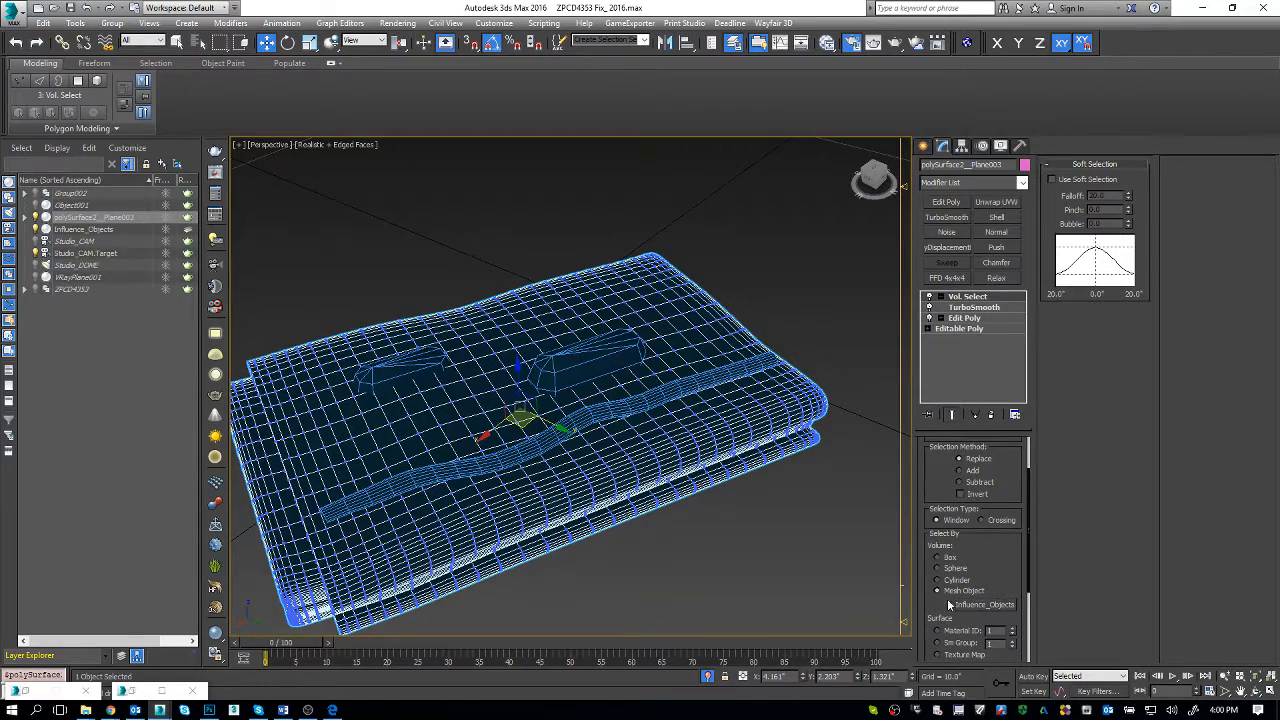
middle_click_drag(627, 461, 632, 500)
key("F3")
scroll(630, 469, "up", 5)
scroll(700, 412, "down", 5)
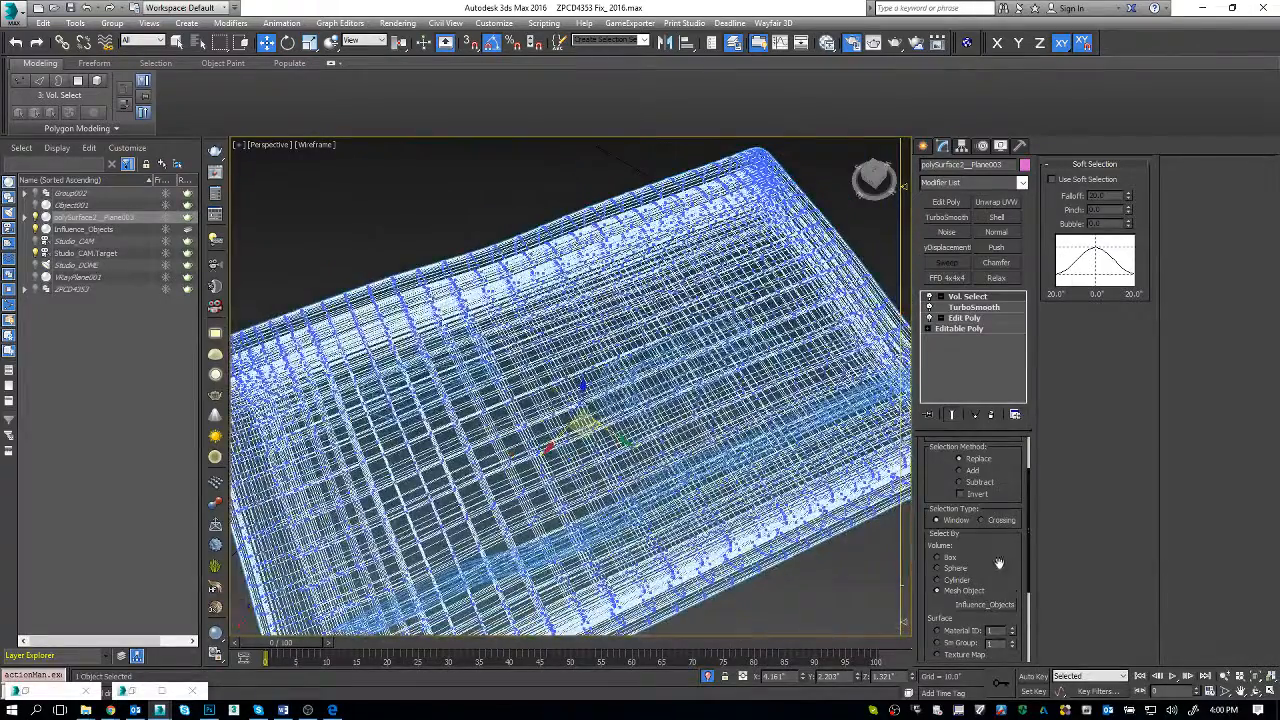
left_click_drag(1001, 570, 975, 637)
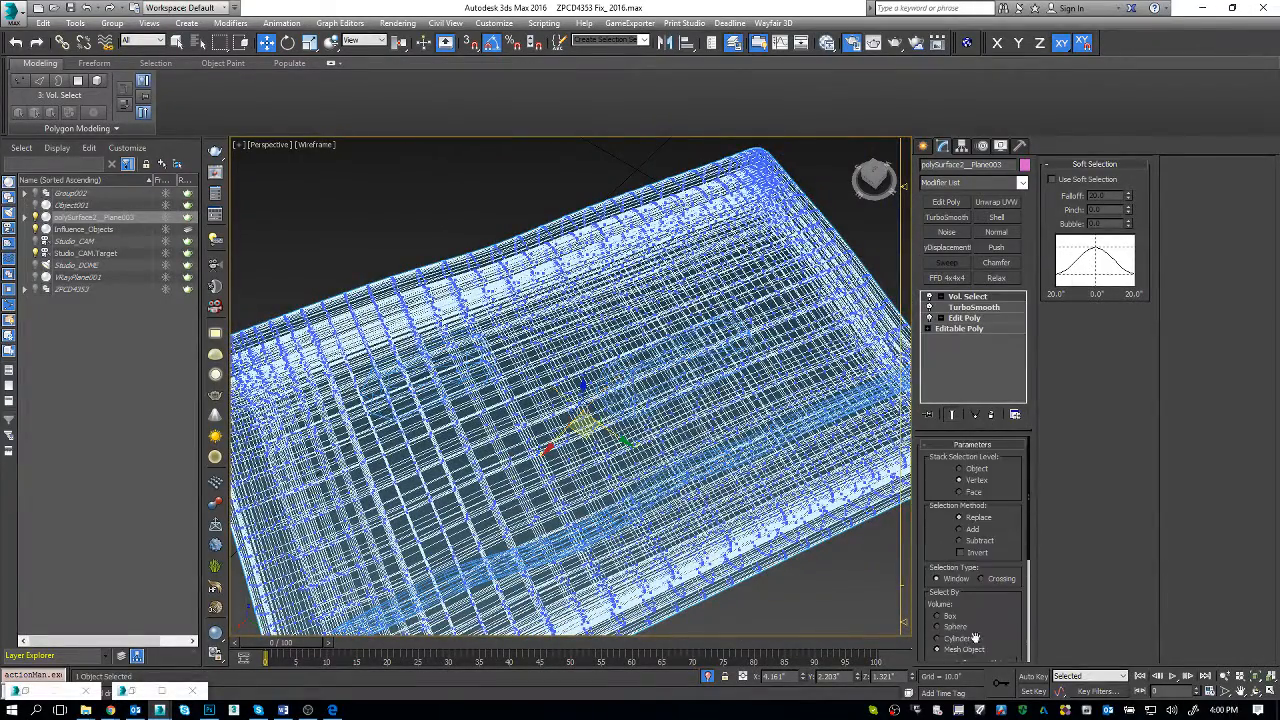
Step: Enable soft selection in the towel's Vol. Select modifier, set its falloff to 0.88", and return the viewport to shaded display
left_click(1051, 180)
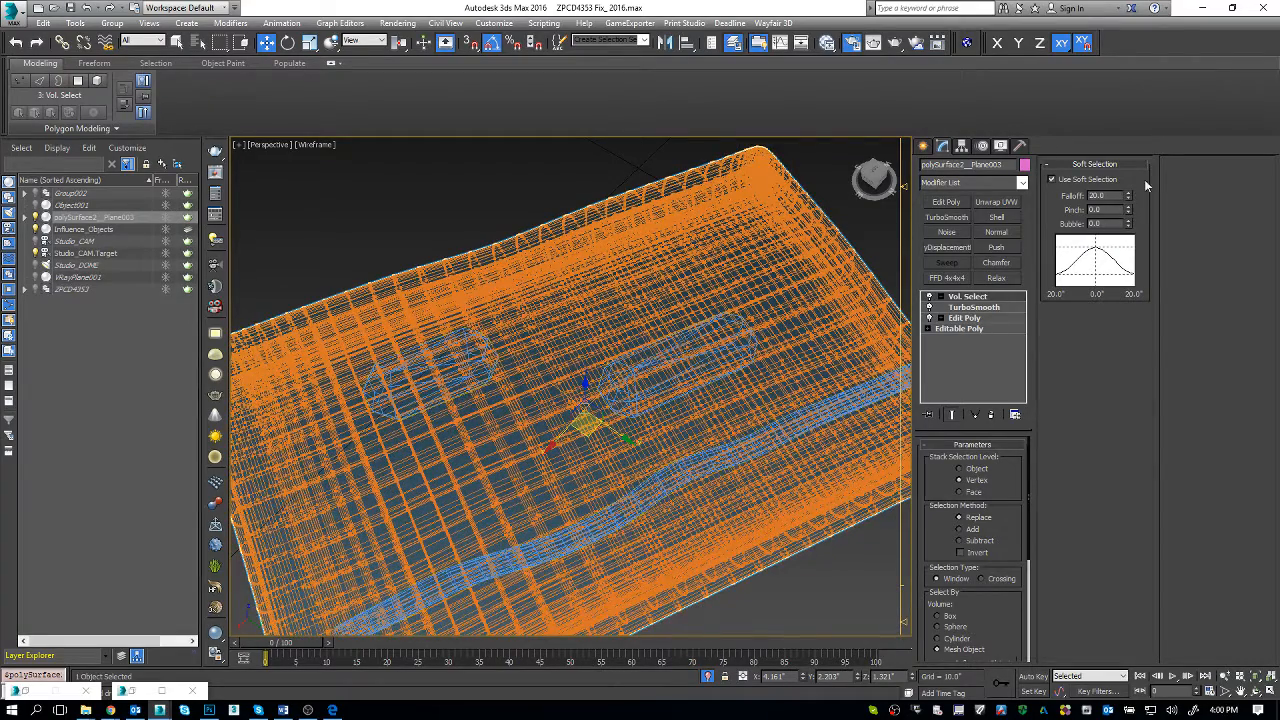
right_click(1129, 199)
left_click_drag(1128, 196, 1118, 169)
key("F3")
middle_click_drag(606, 391, 577, 343)
scroll(631, 469, "down", 5)
middle_click_drag(631, 469, 690, 470, "alt")
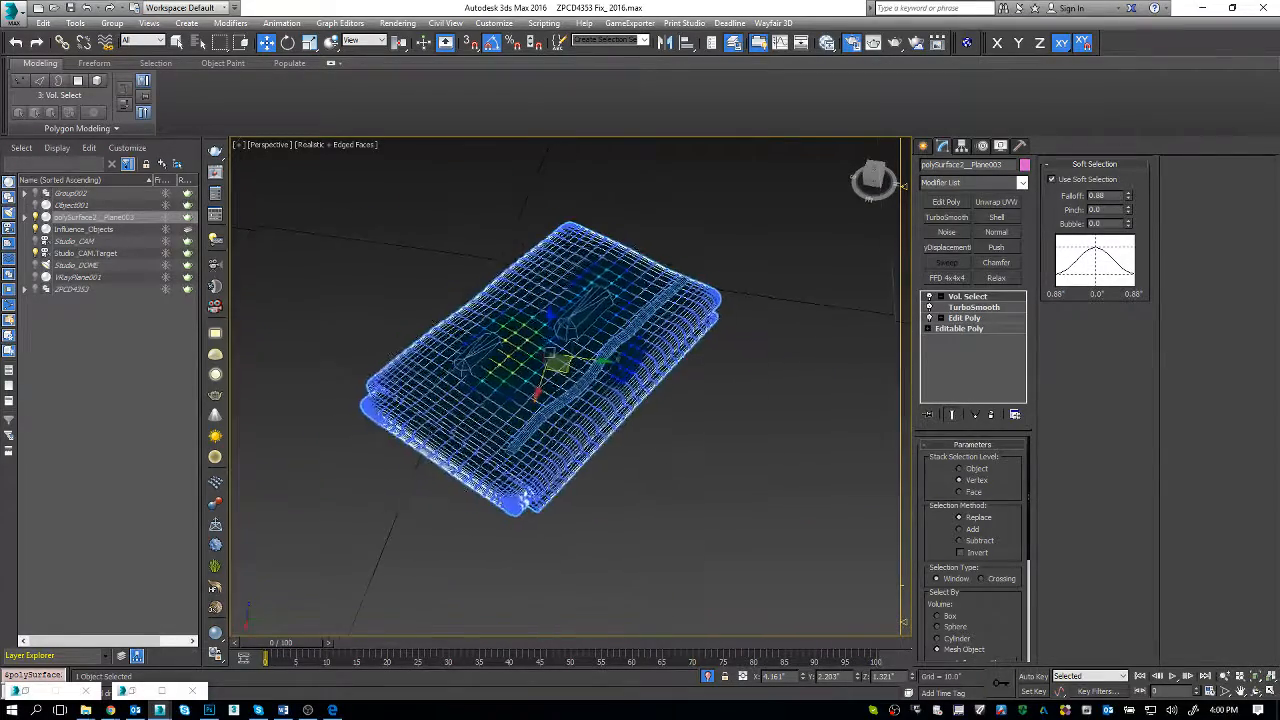
Step: Set the Vol. Select soft selection falloff to 1.04" and inspect the affected areas around the helper shapes
scroll(733, 448, "up", 2)
left_click_drag(1124, 198, 1122, 200)
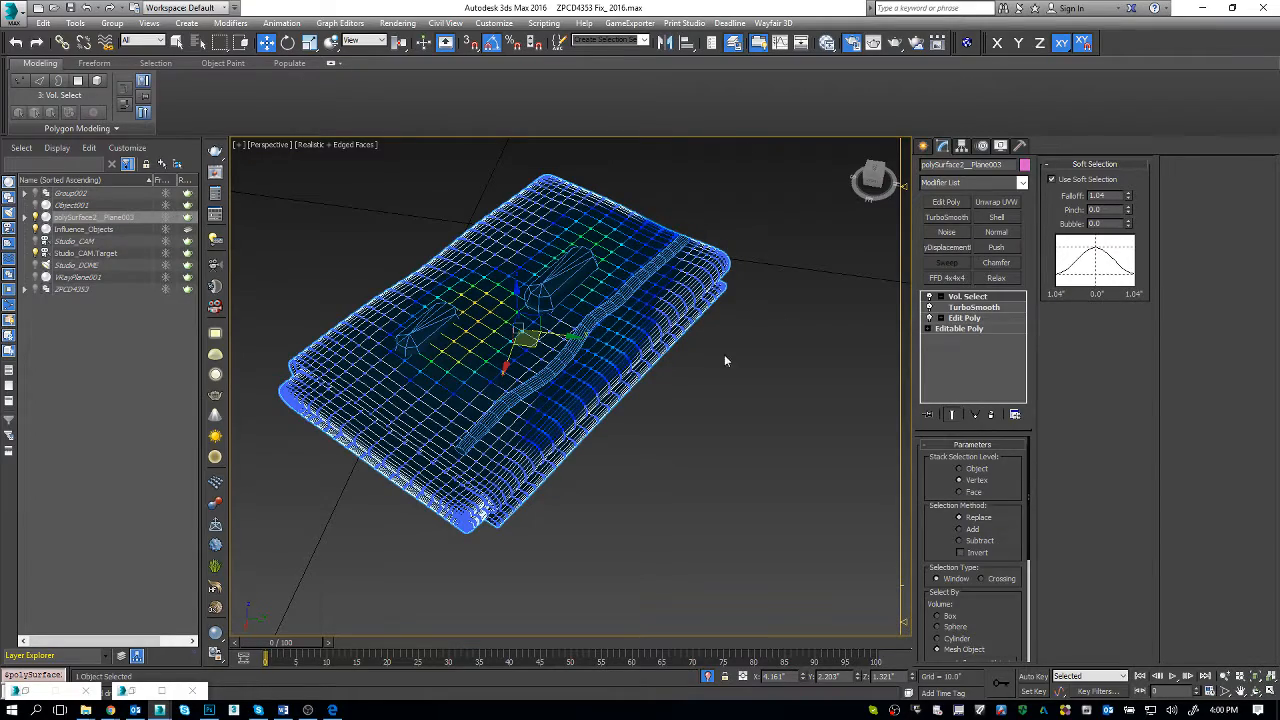
middle_click_drag(674, 294, 738, 352)
middle_click_drag(738, 352, 709, 299, "alt")
scroll(709, 299, "up", 2)
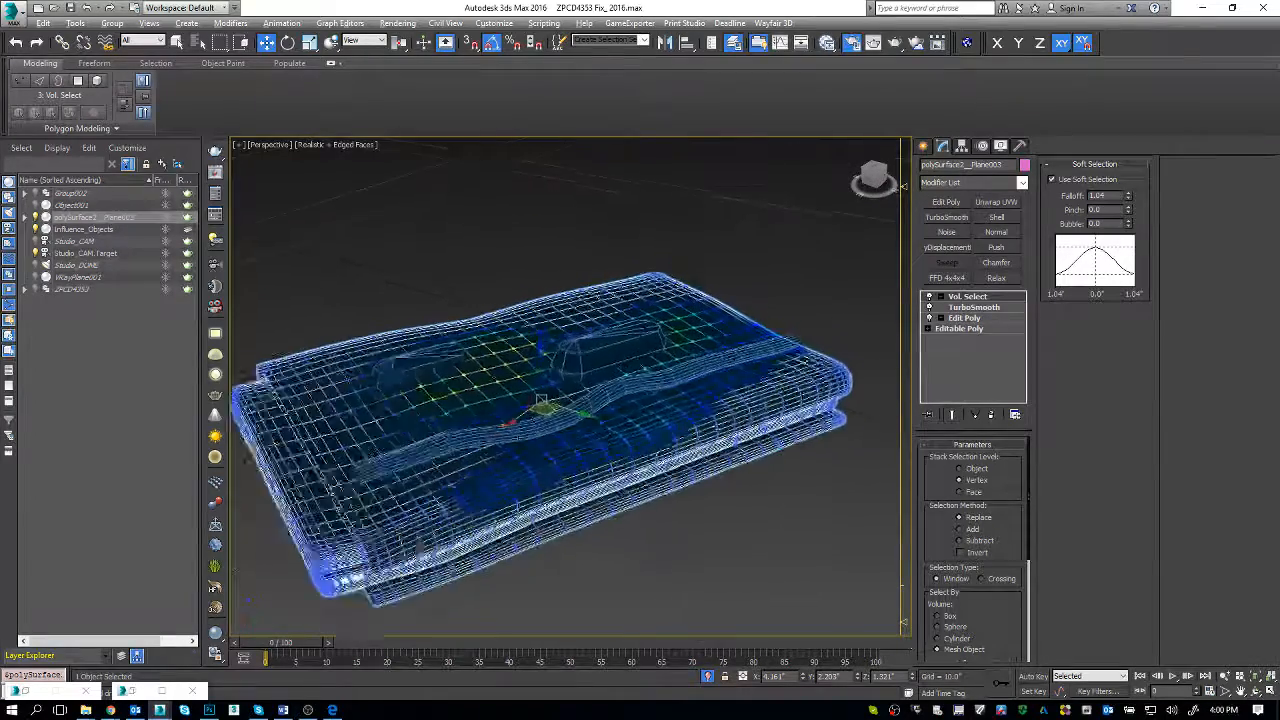
Step: Lower the wavy cylinder element of Influence_Objects about 0.2" along Z into the towel and check the towel's volume selection
left_click(720, 367)
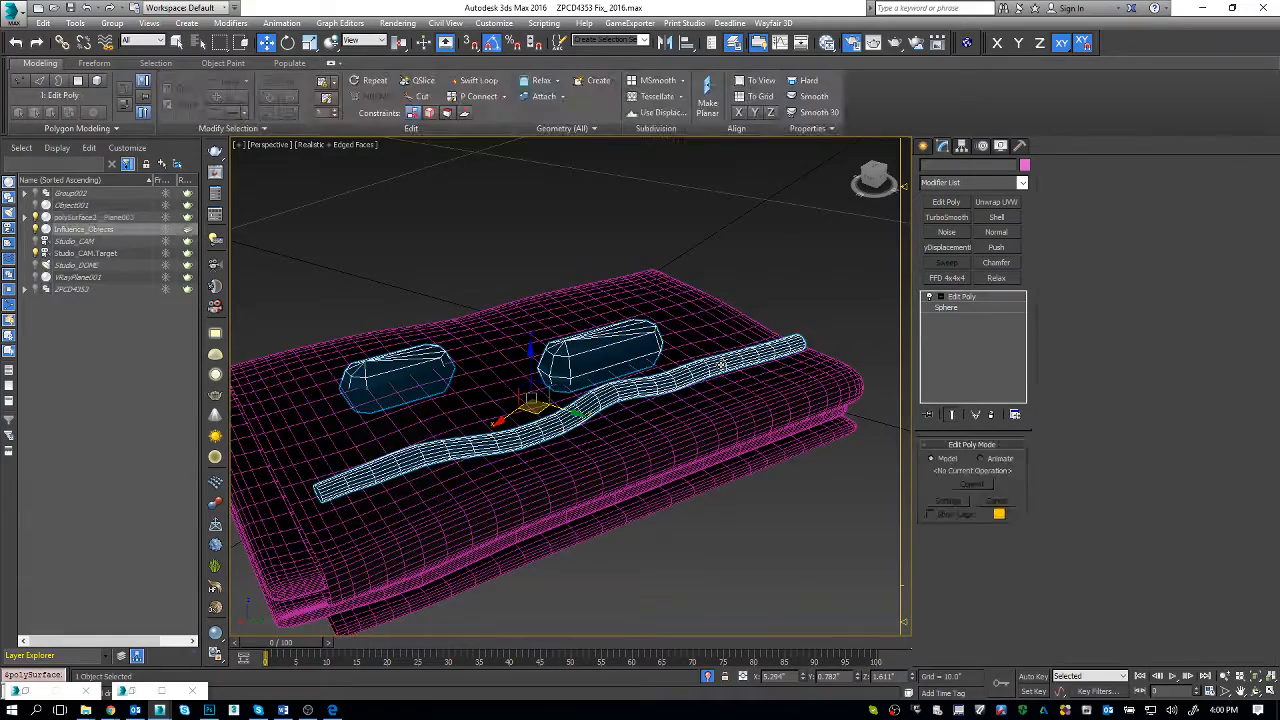
mouse_move(720, 367)
middle_mouse_down("alt")
mouse_move(726, 423)
mouse_move(737, 389)
mouse_move(704, 375)
middle_mouse_up("alt")
middle_click_drag(553, 396, 570, 410, "alt")
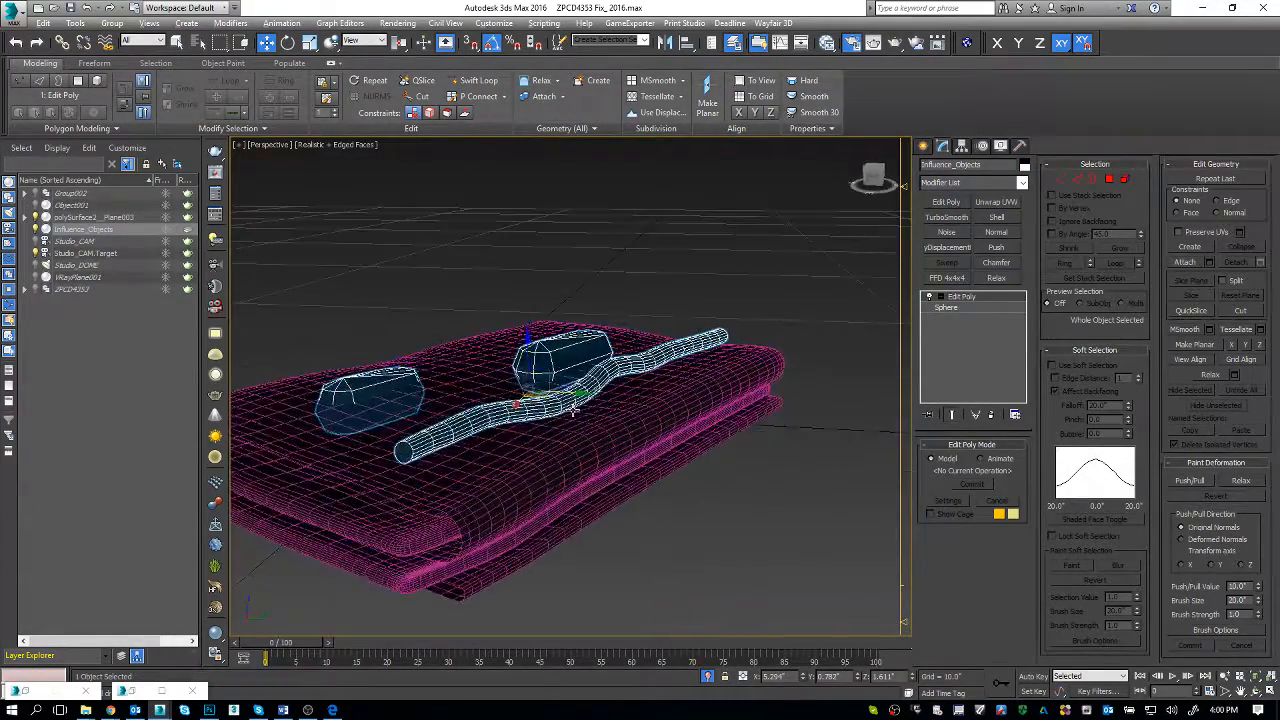
key("5")
left_click(501, 417)
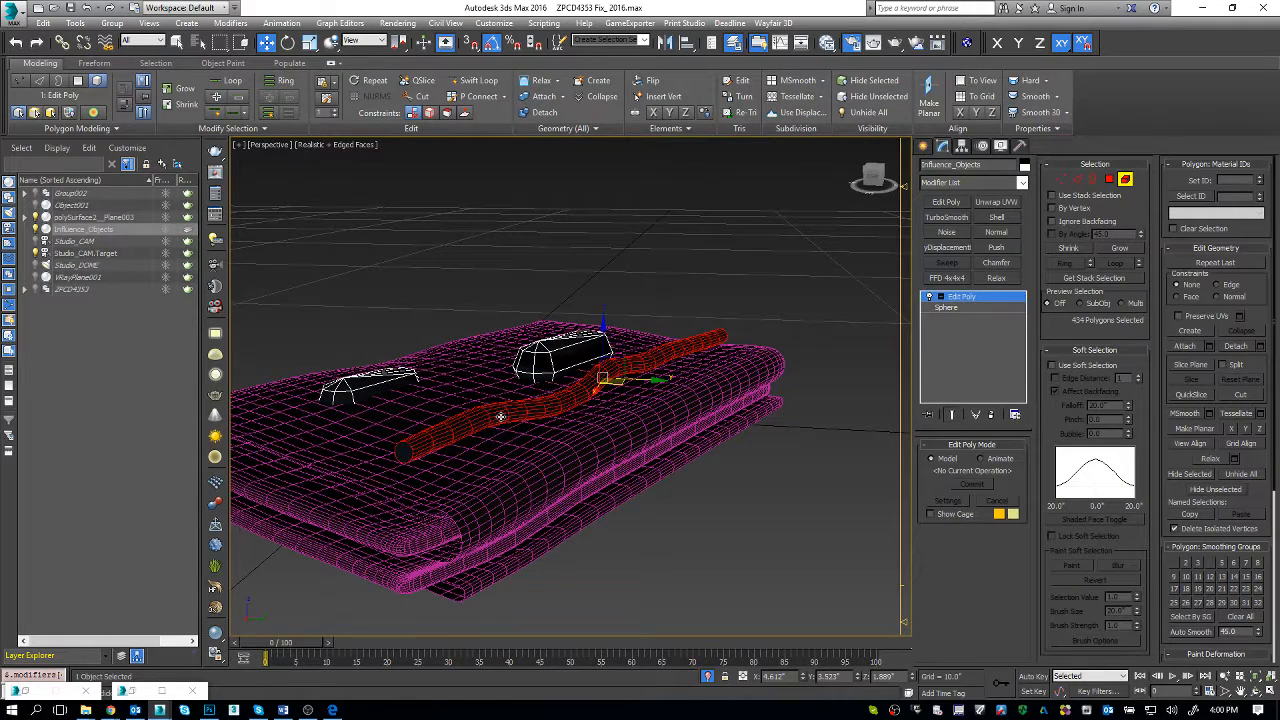
left_click_drag(603, 328, 601, 360)
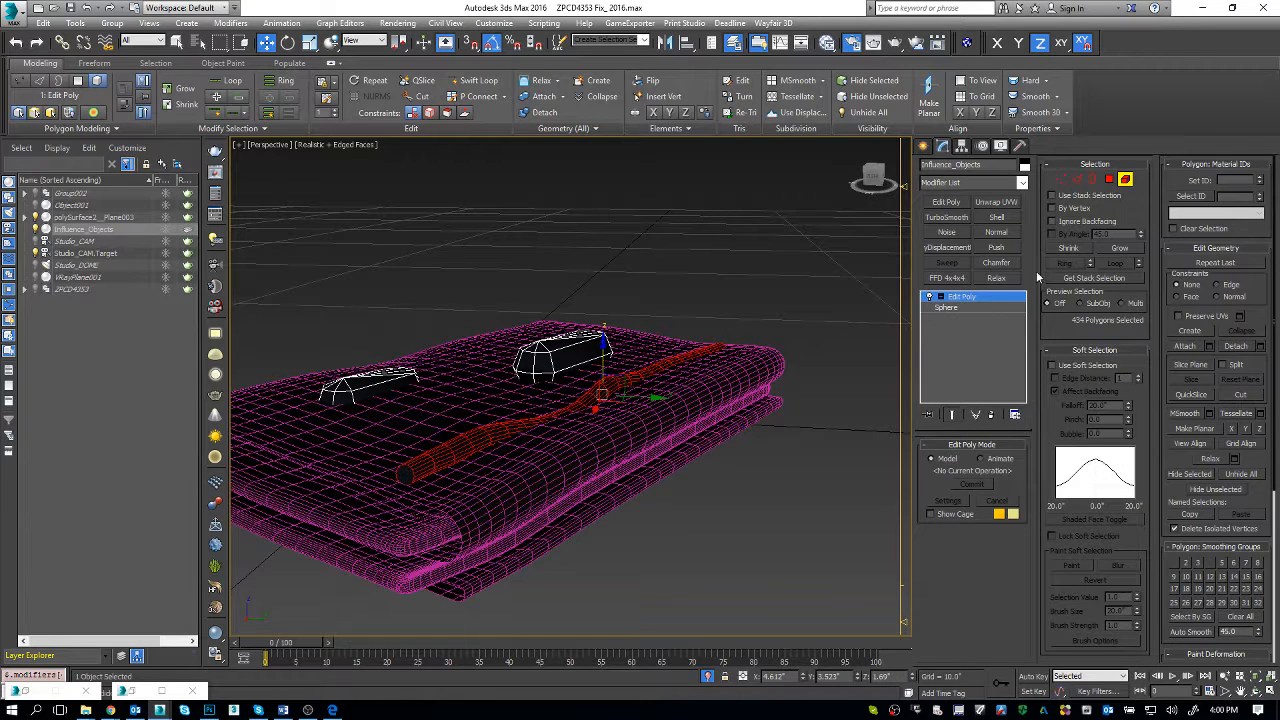
left_click(1126, 182)
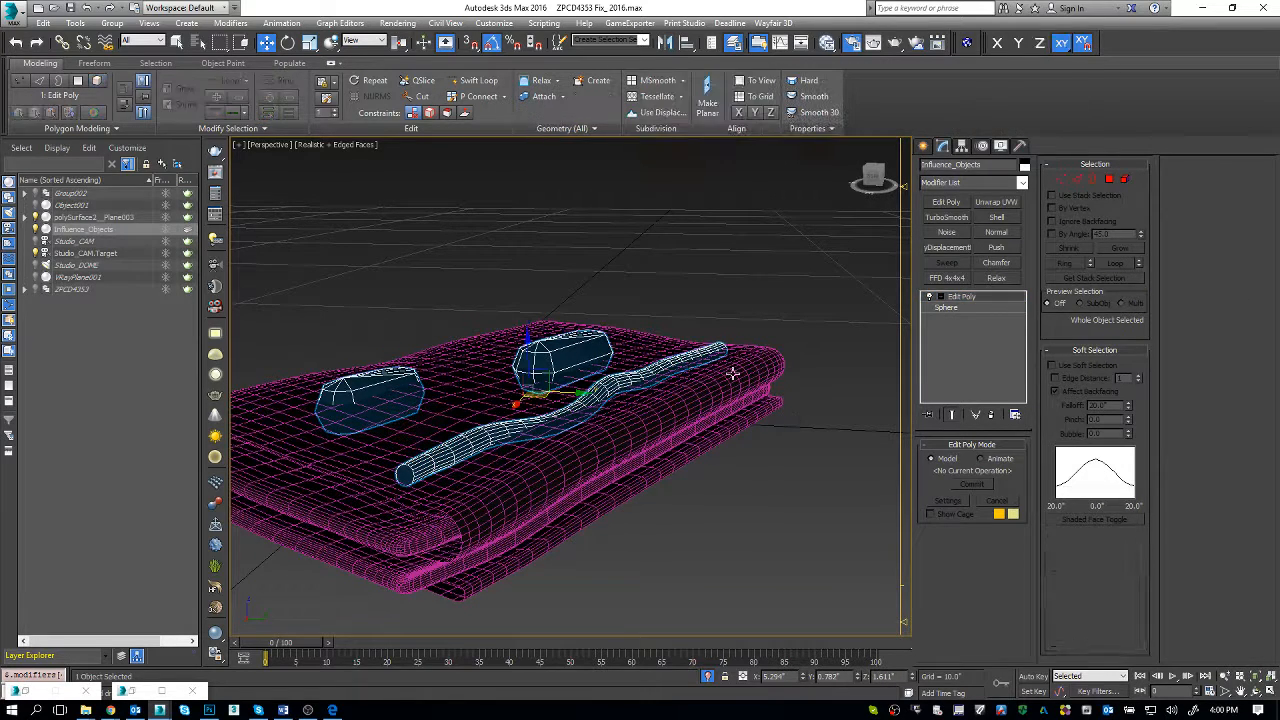
left_click(727, 369)
mouse_move(726, 369)
middle_mouse_down("alt")
mouse_move(711, 411)
mouse_move(728, 376)
middle_mouse_up("alt")
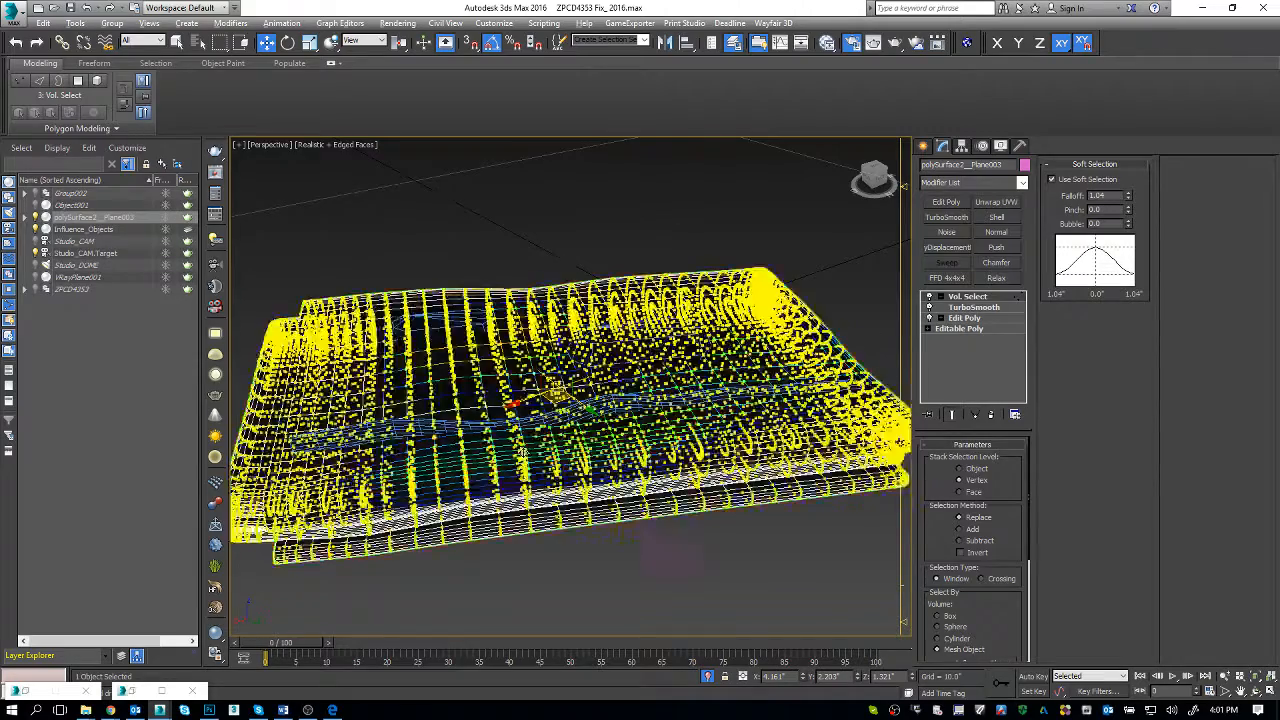
middle_click_drag(624, 432, 569, 439, "alt")
Step: Lower the vertices at the near end of the wavy cylinder in Influence_Objects slightly along Z, and reselect the towel
left_click(455, 440)
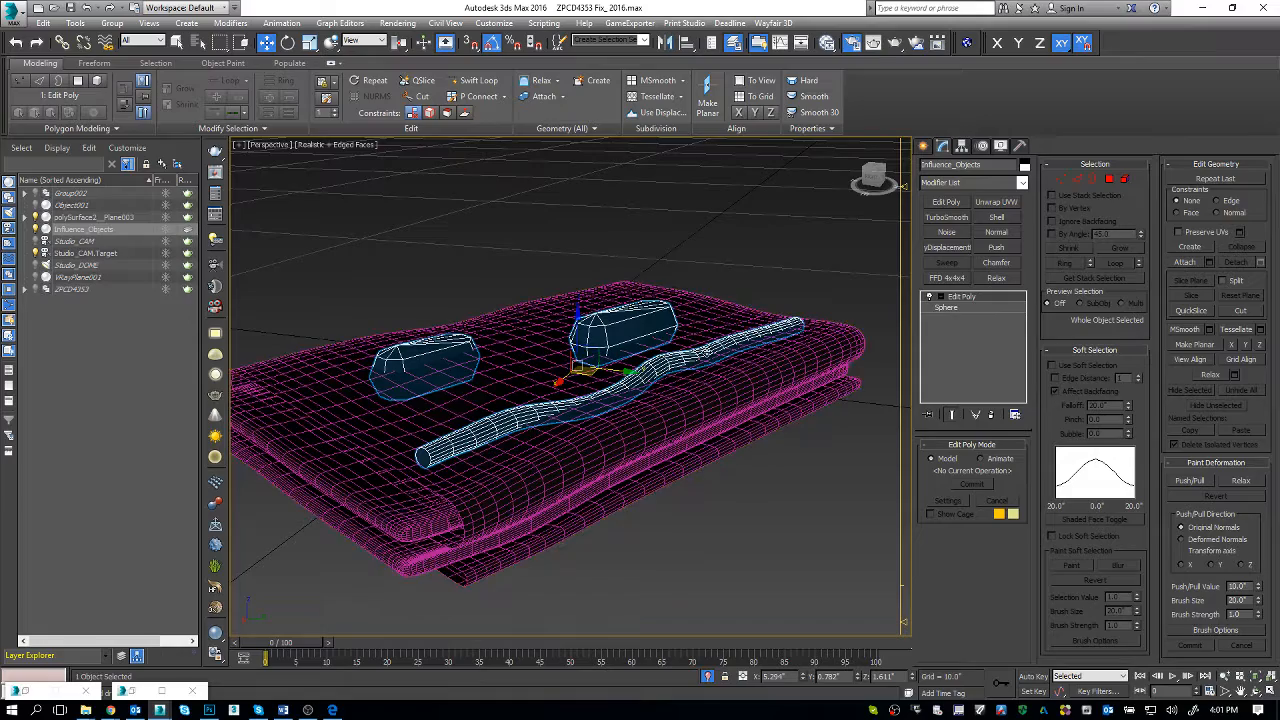
middle_click_drag(500, 449, 430, 445, "alt")
key("1")
left_click_drag(441, 449, 462, 451)
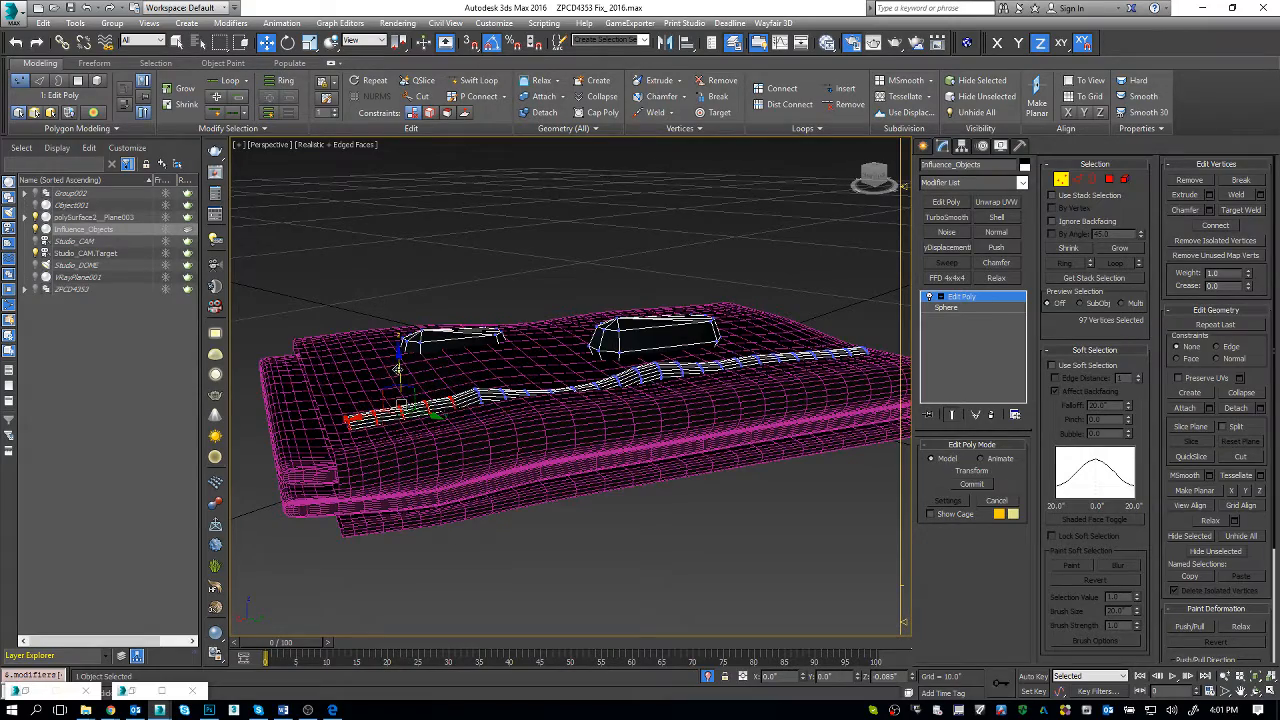
middle_click_drag(440, 410, 550, 430, "alt")
key("1")
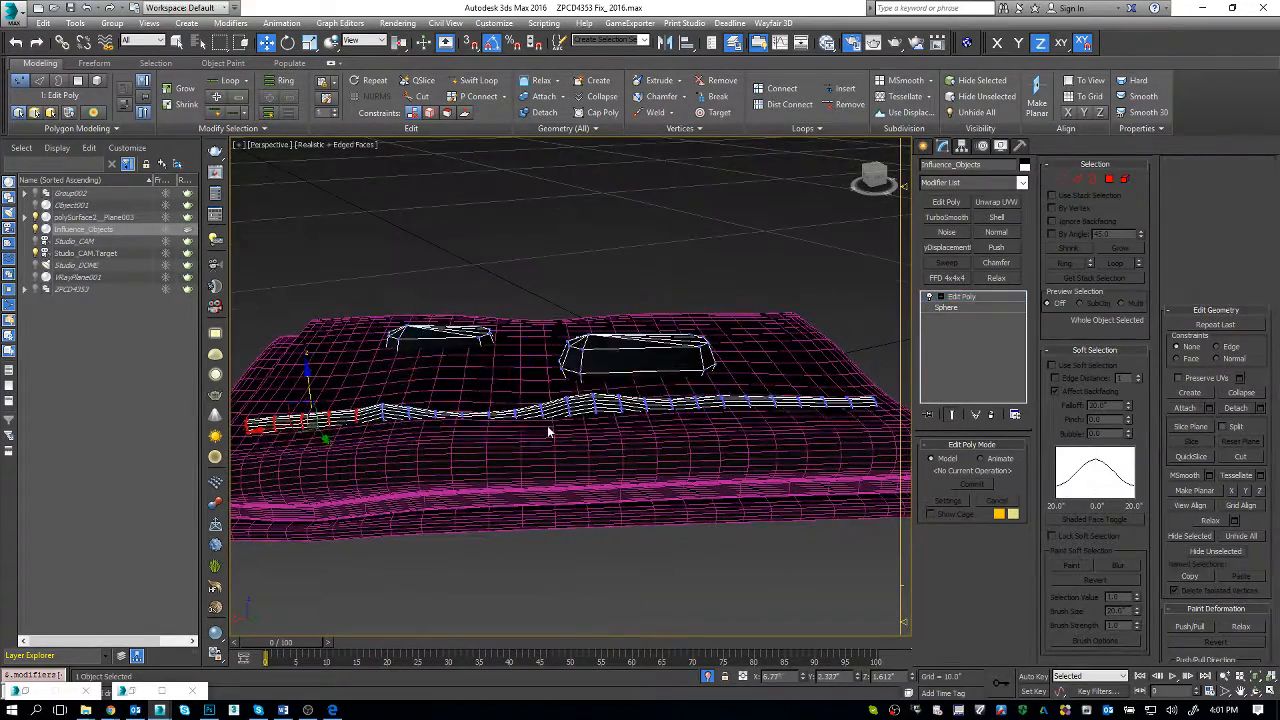
left_click(663, 438)
middle_click_drag(663, 438, 908, 471, "alt")
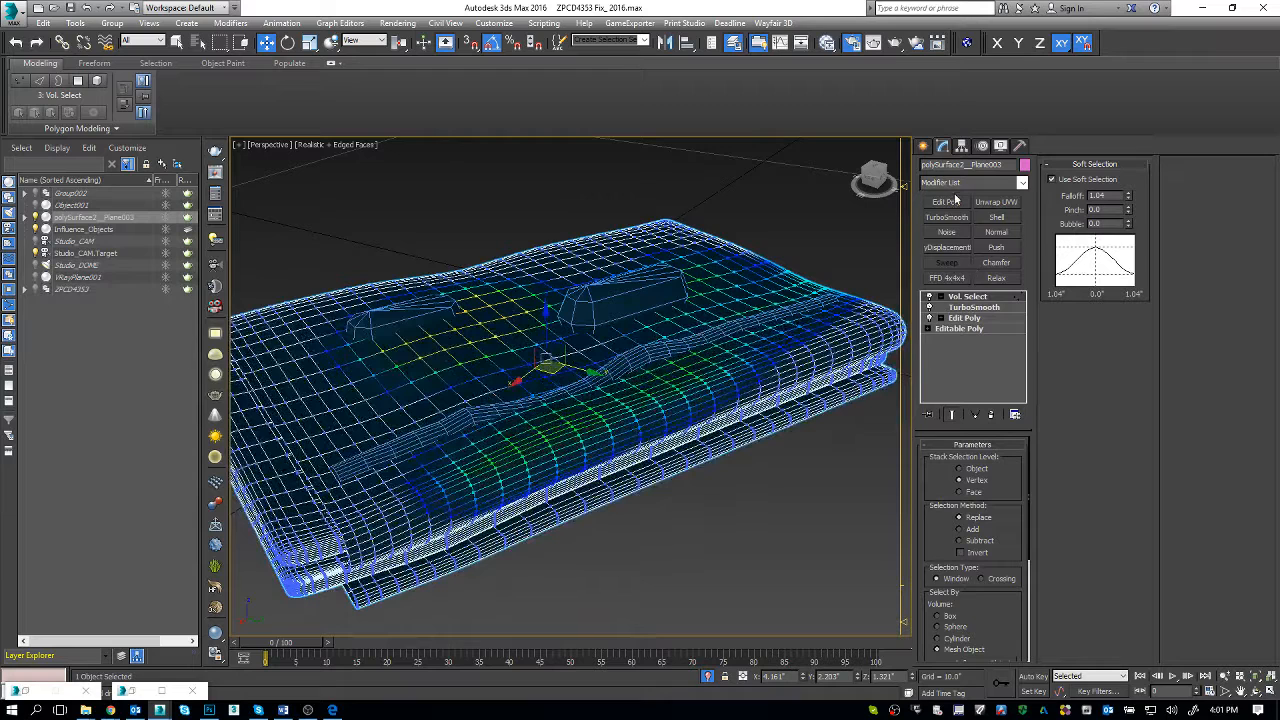
Step: Add a Noise modifier to the towel with scale 11 and strengths of X 0.43", Y 1.01" and Z 0.55"
left_click(997, 184)
scroll(997, 184, "down", 2)
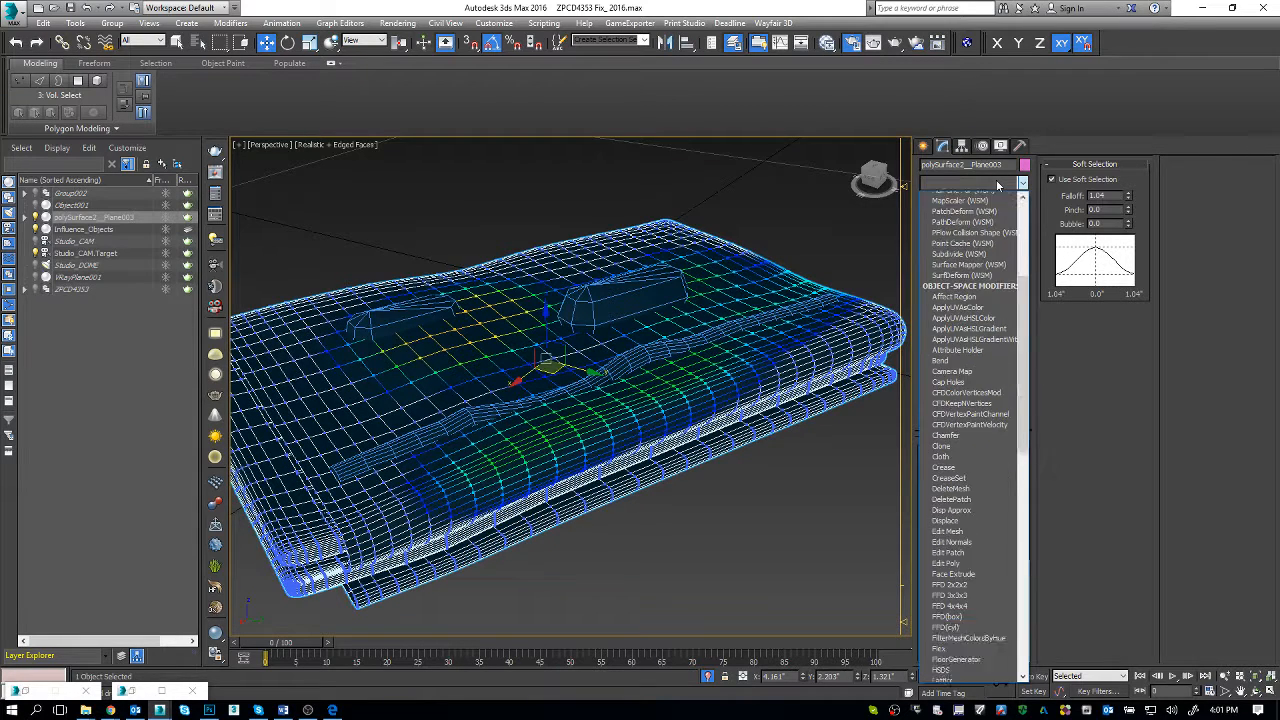
key("n")
key("Return")
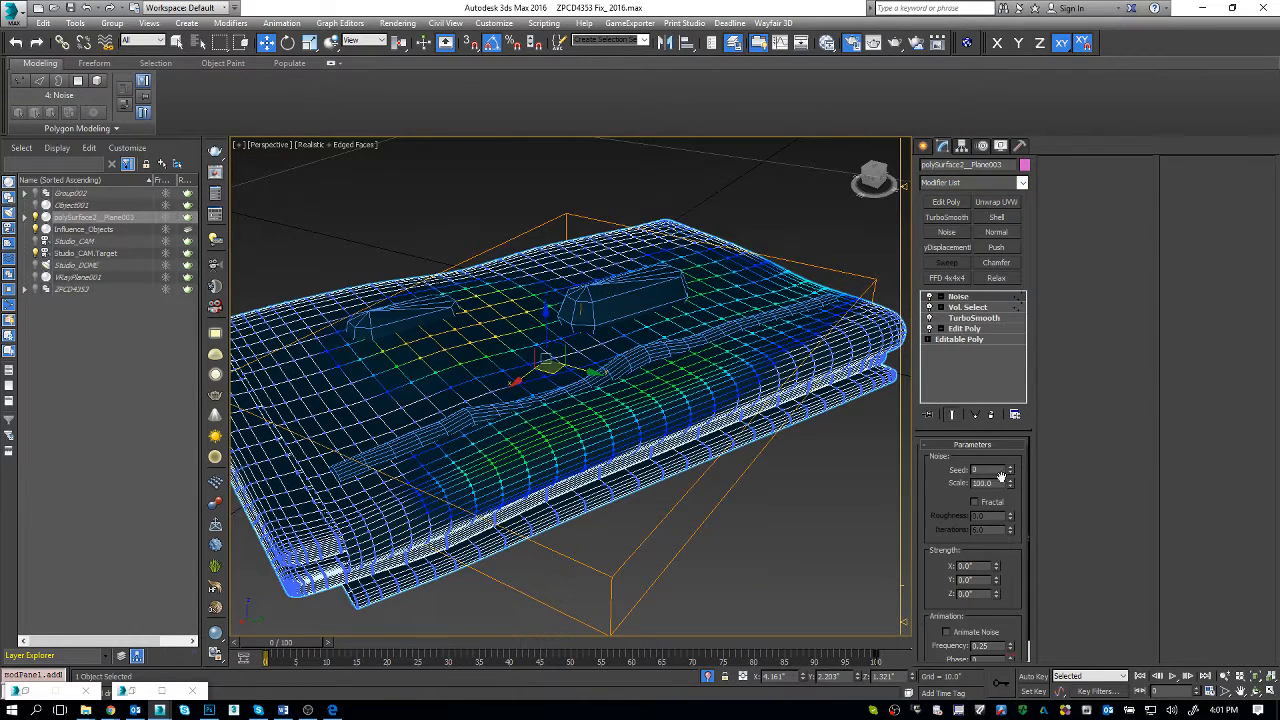
type("11")
key("Return")
mouse_move(997, 568)
left_mouse_down()
mouse_move(997, 532)
mouse_move(997, 585)
mouse_move(996, 528)
mouse_move(998, 598)
mouse_move(997, 558)
left_mouse_up()
middle_click_drag(630, 480, 740, 470, "alt")
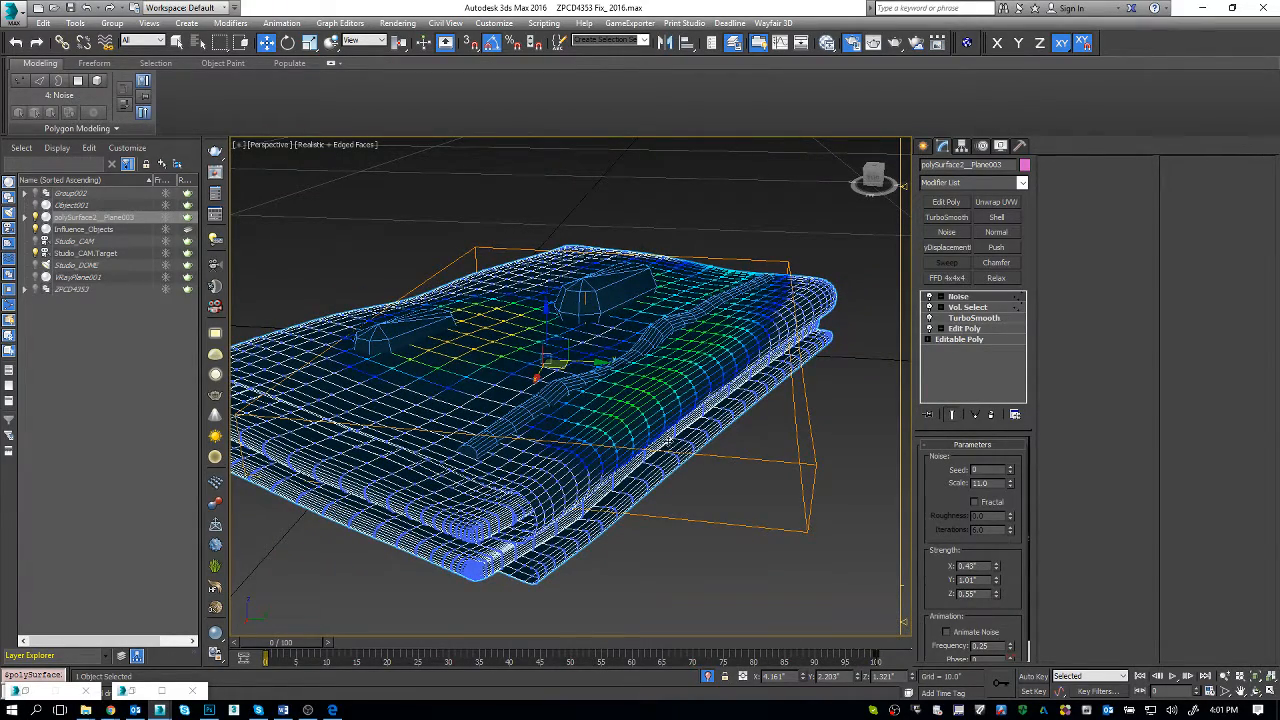
Step: Reset the Noise modifier's X and Y strengths to 0 and raise its Z strength beyond 5"
right_click(996, 567)
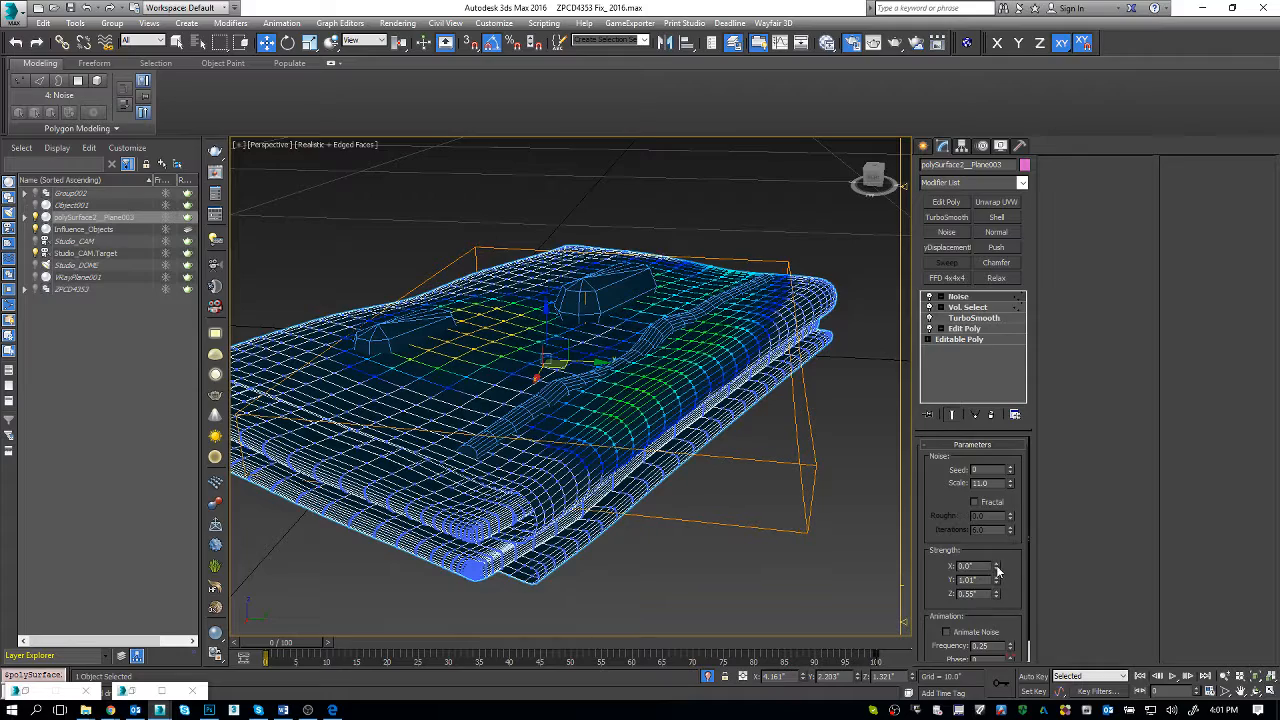
right_click(996, 581)
left_click_drag(998, 598, 994, 383)
middle_click_drag(860, 442, 836, 464, "alt")
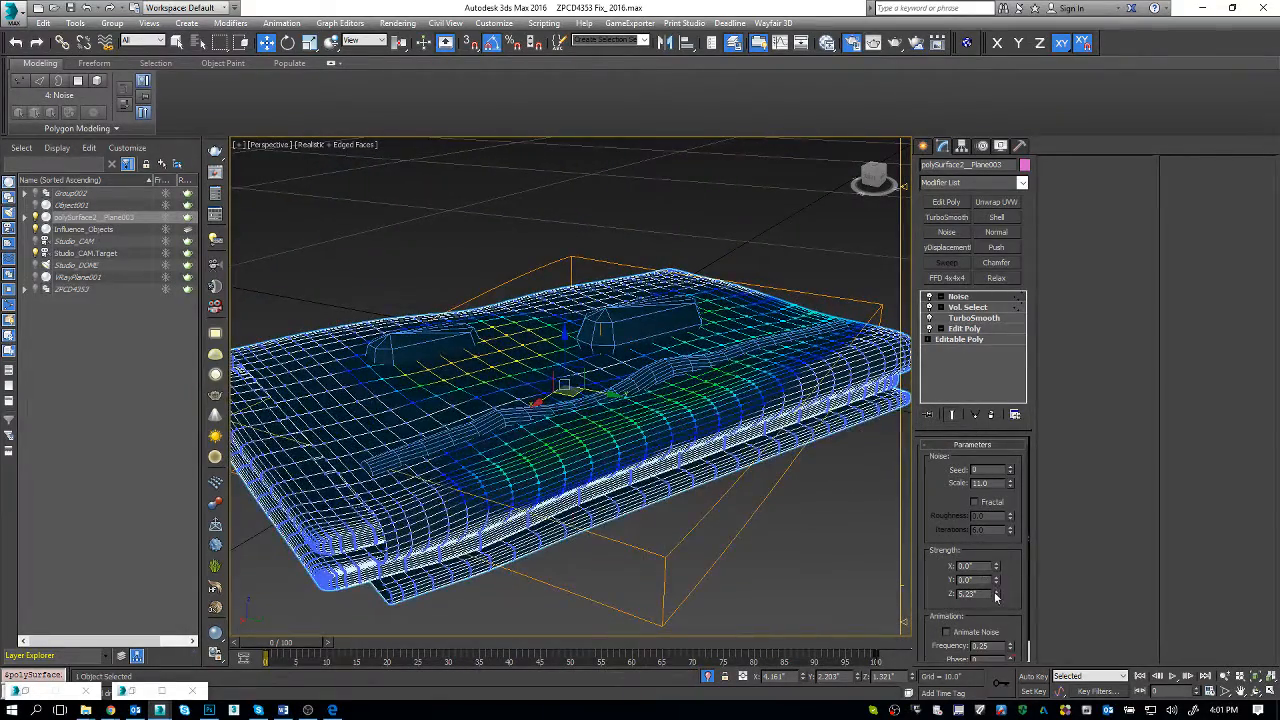
left_click_drag(995, 594, 993, 541)
middle_click_drag(800, 470, 769, 469, "alt")
Step: Add an Edit Poly modifier above the towel's Noise modifier and inspect the surface without edged faces
left_click(946, 204)
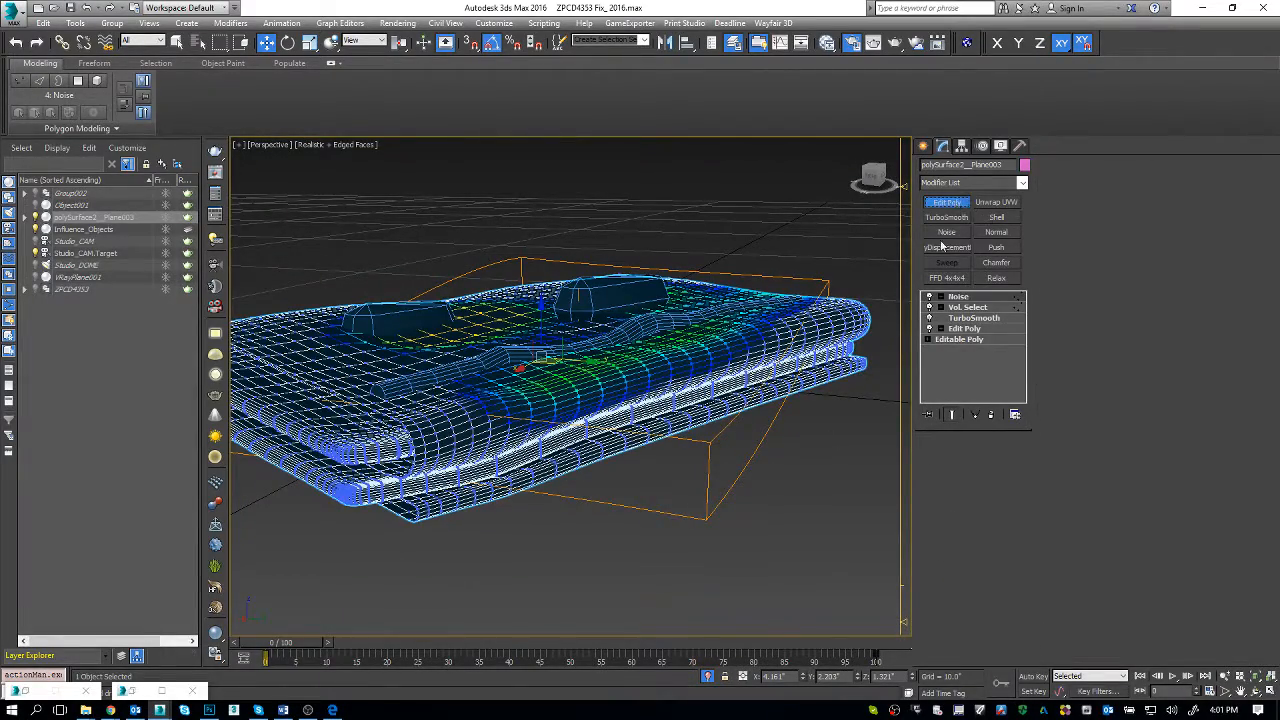
key("F4")
middle_click_drag(748, 369, 780, 384, "alt")
key("F4")
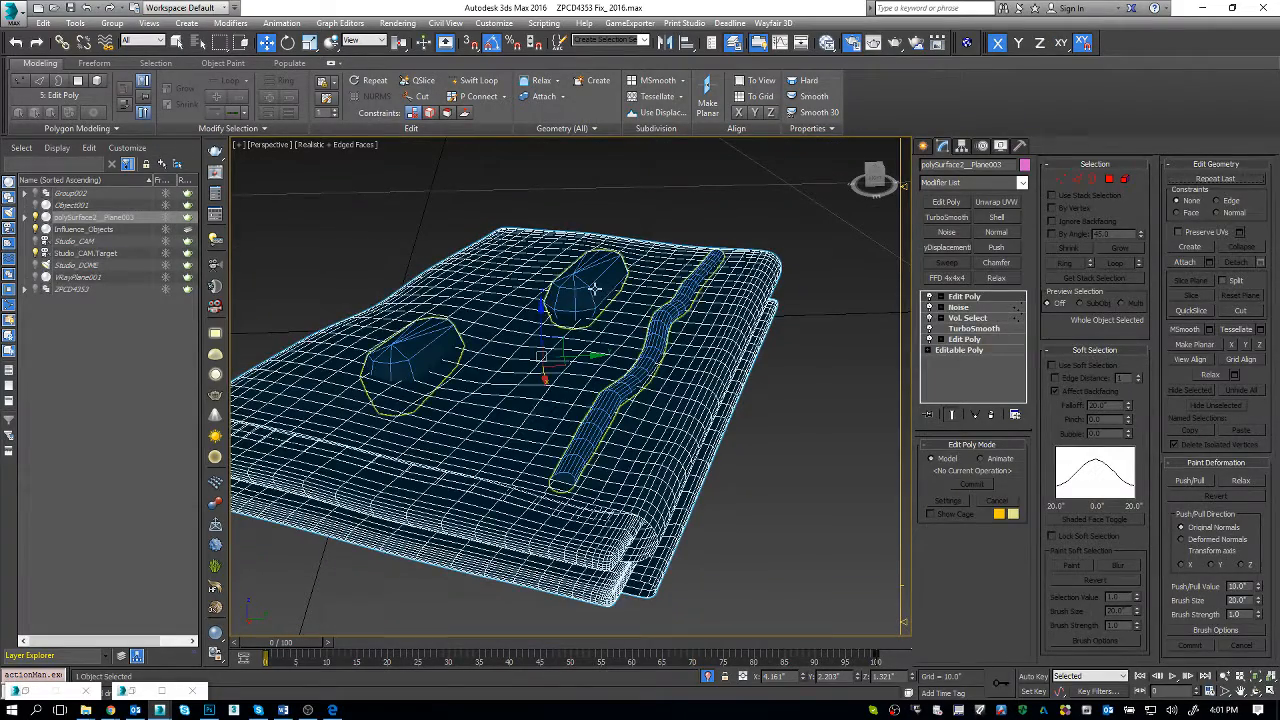
Step: Set the display and rendering properties of Influence_Objects to By Object and make it non-renderable
left_click(594, 298)
middle_click_drag(594, 290, 594, 300, "alt")
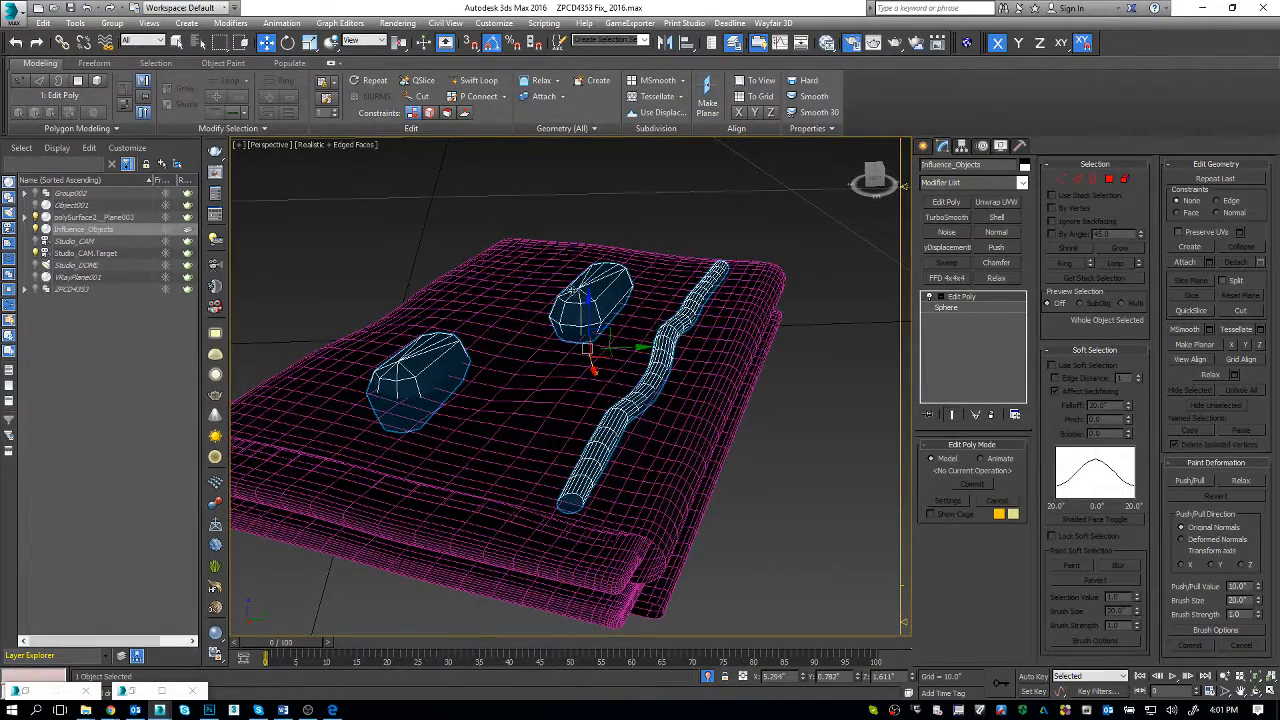
right_click(506, 174)
left_click(540, 260)
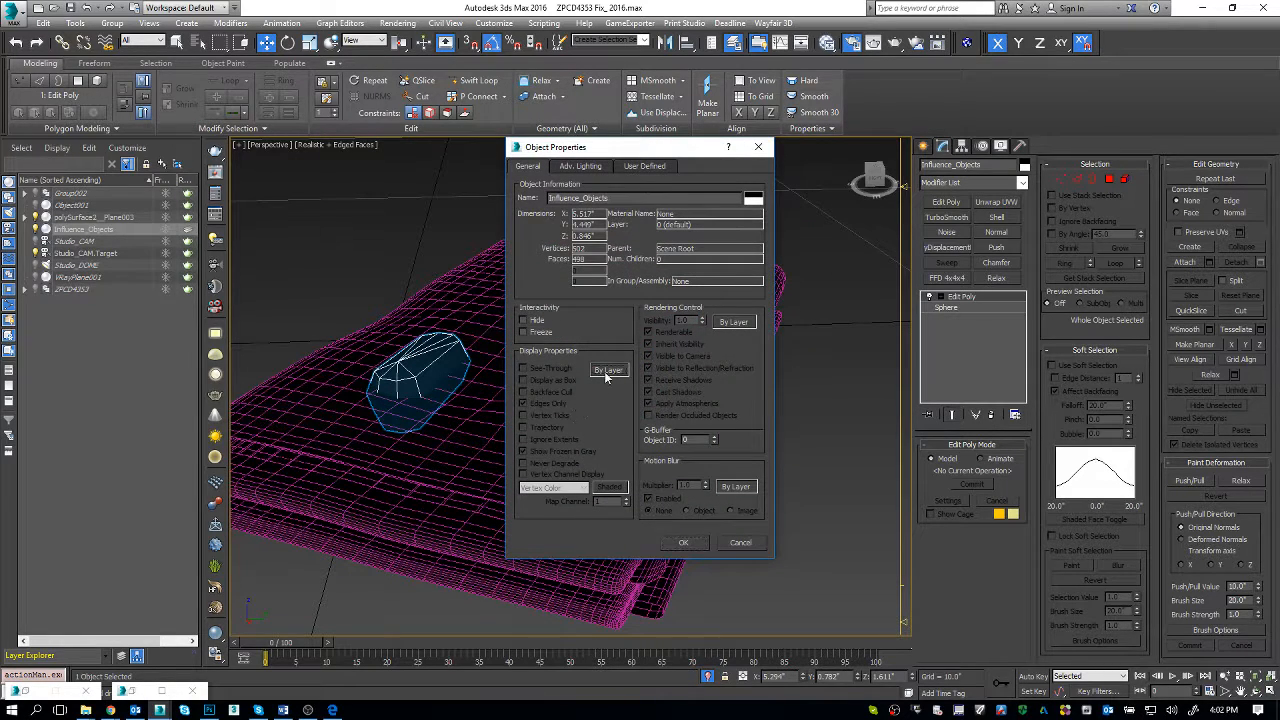
left_click(605, 370)
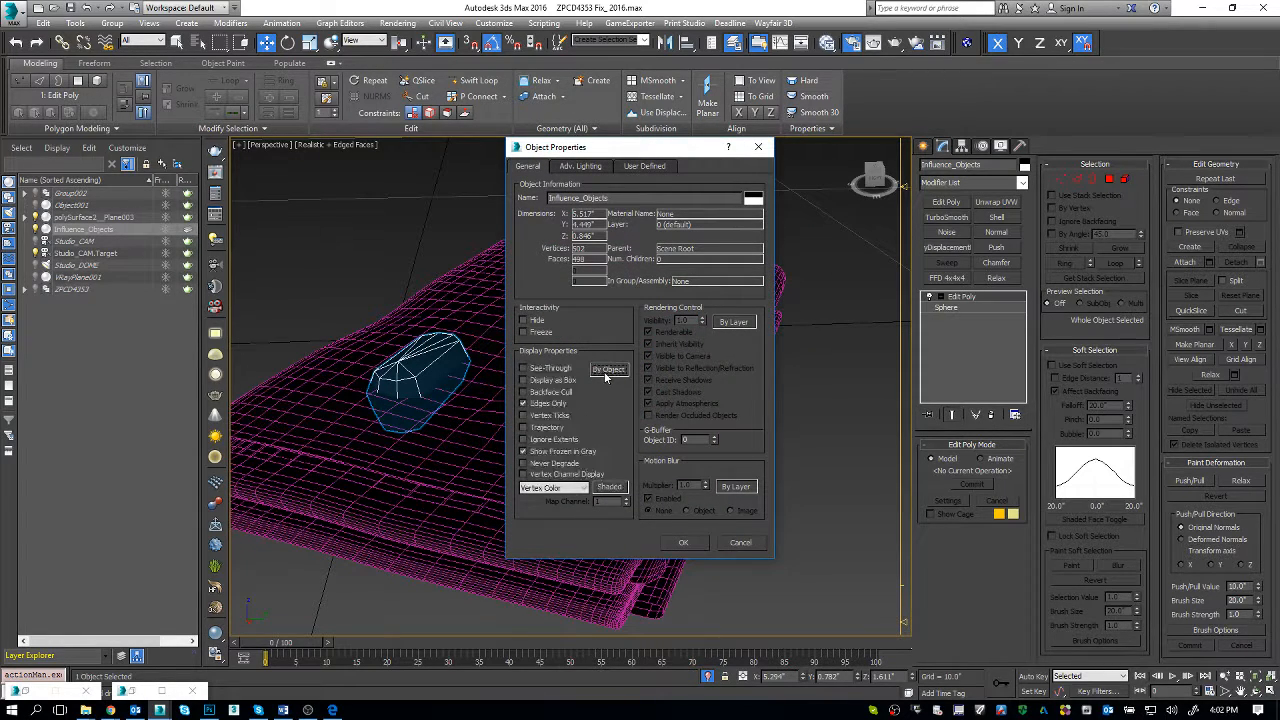
left_click(735, 322)
left_click(672, 333)
left_click(684, 543)
middle_click_drag(745, 470, 710, 449, "alt")
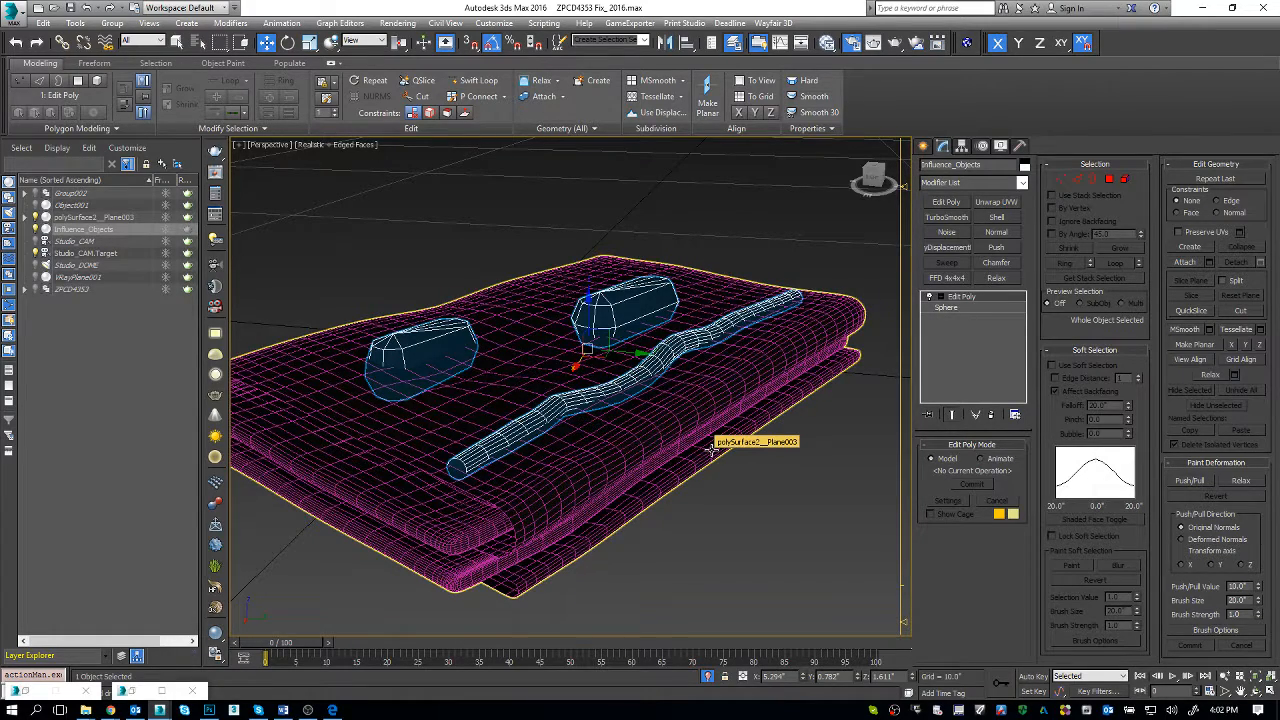
Step: Select the towel and delete the Edit Poly and Noise modifiers above Vol. Select
left_click(713, 401)
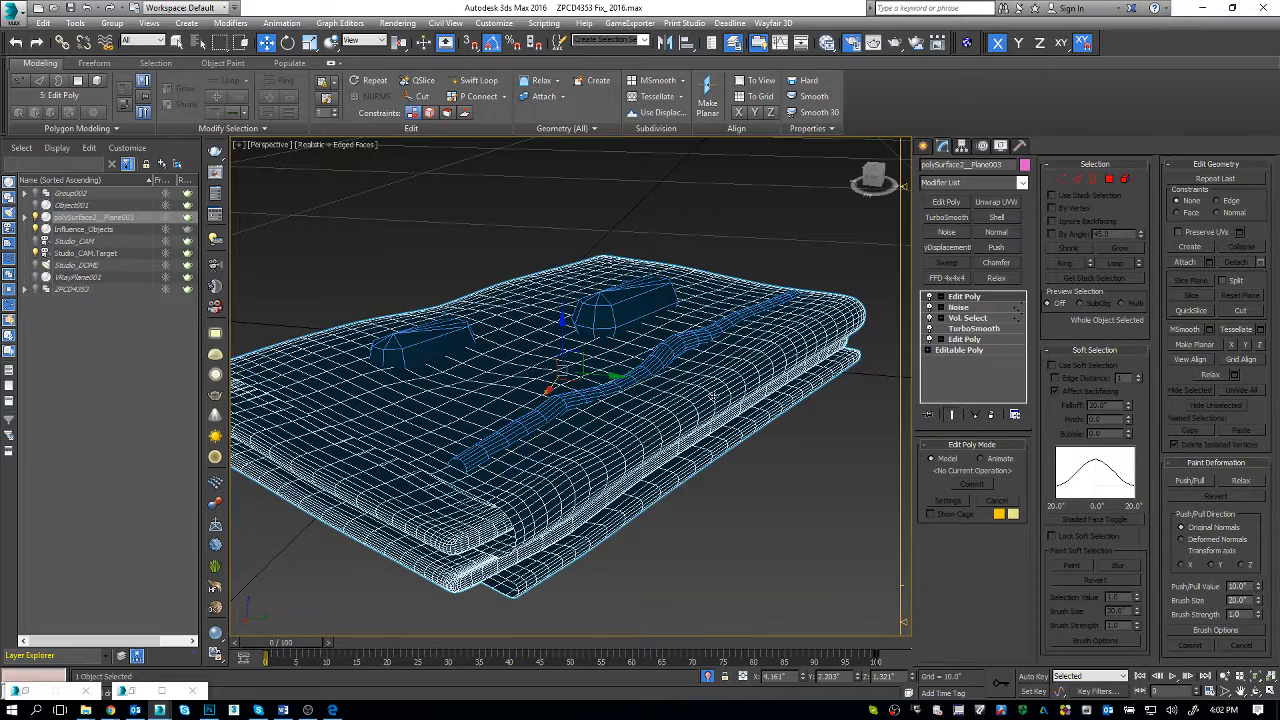
middle_click_drag(712, 397, 711, 412, "alt")
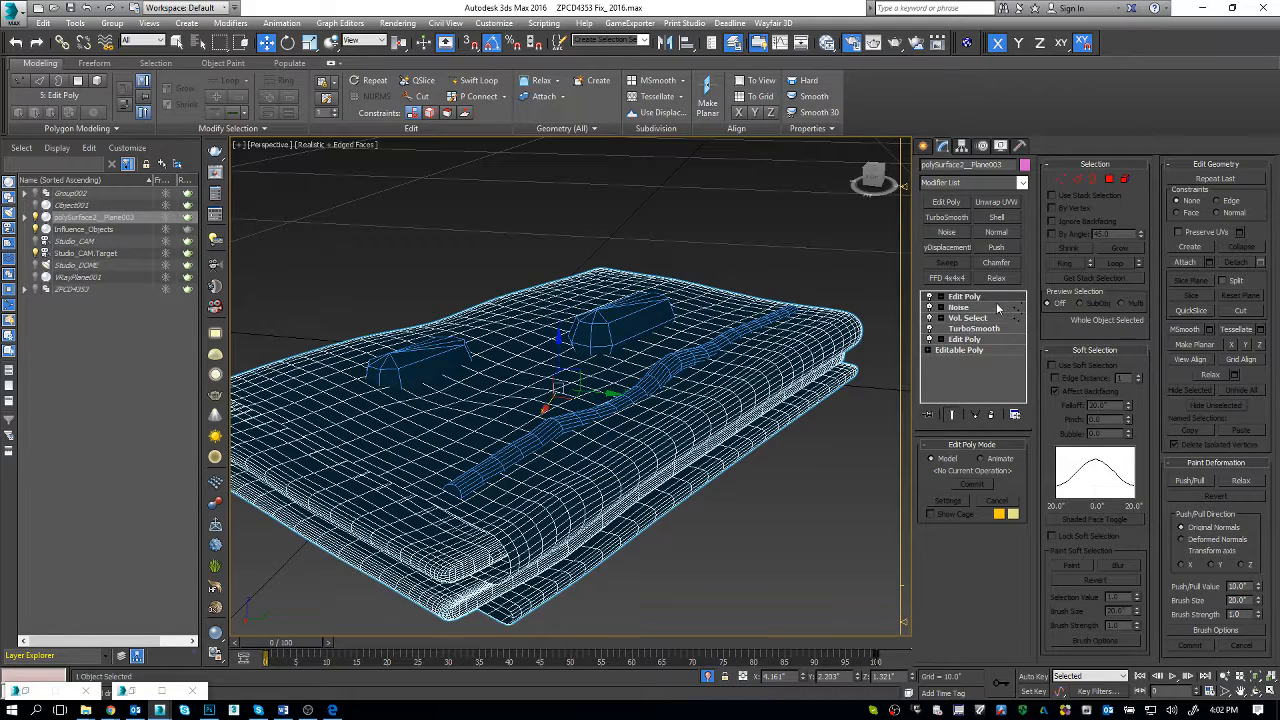
middle_click_drag(757, 425, 710, 391, "alt")
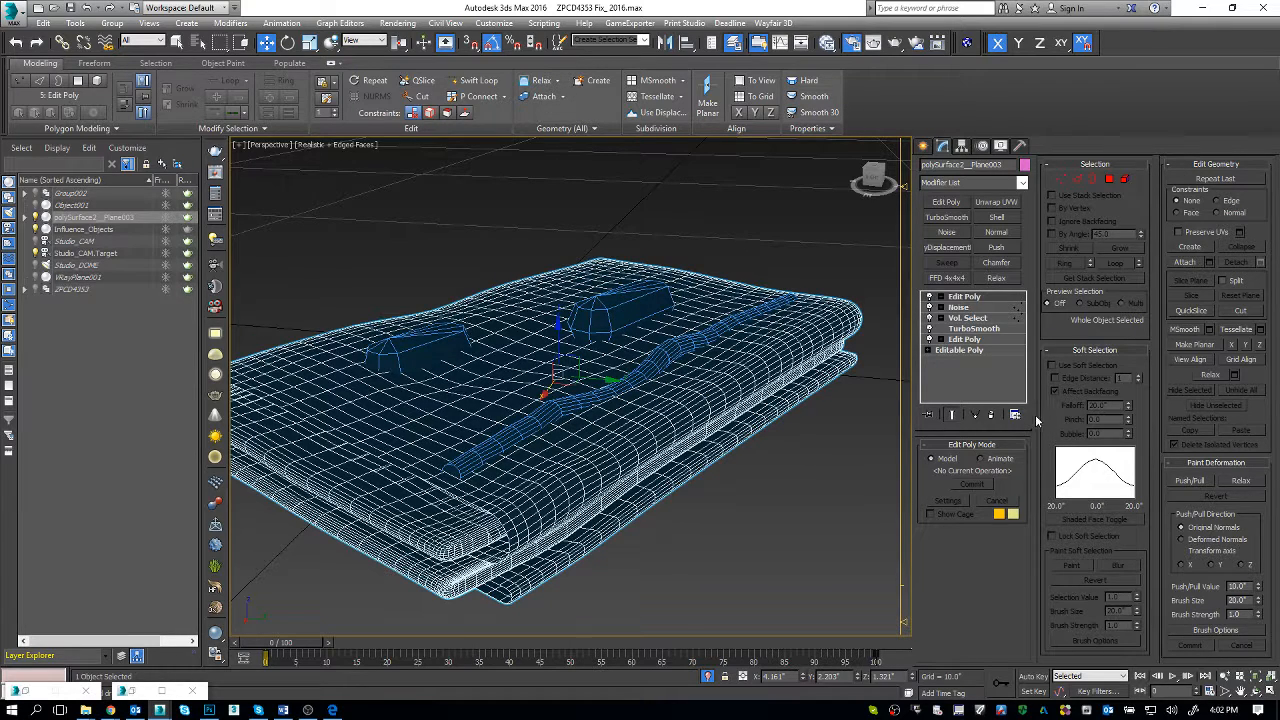
left_click(991, 415)
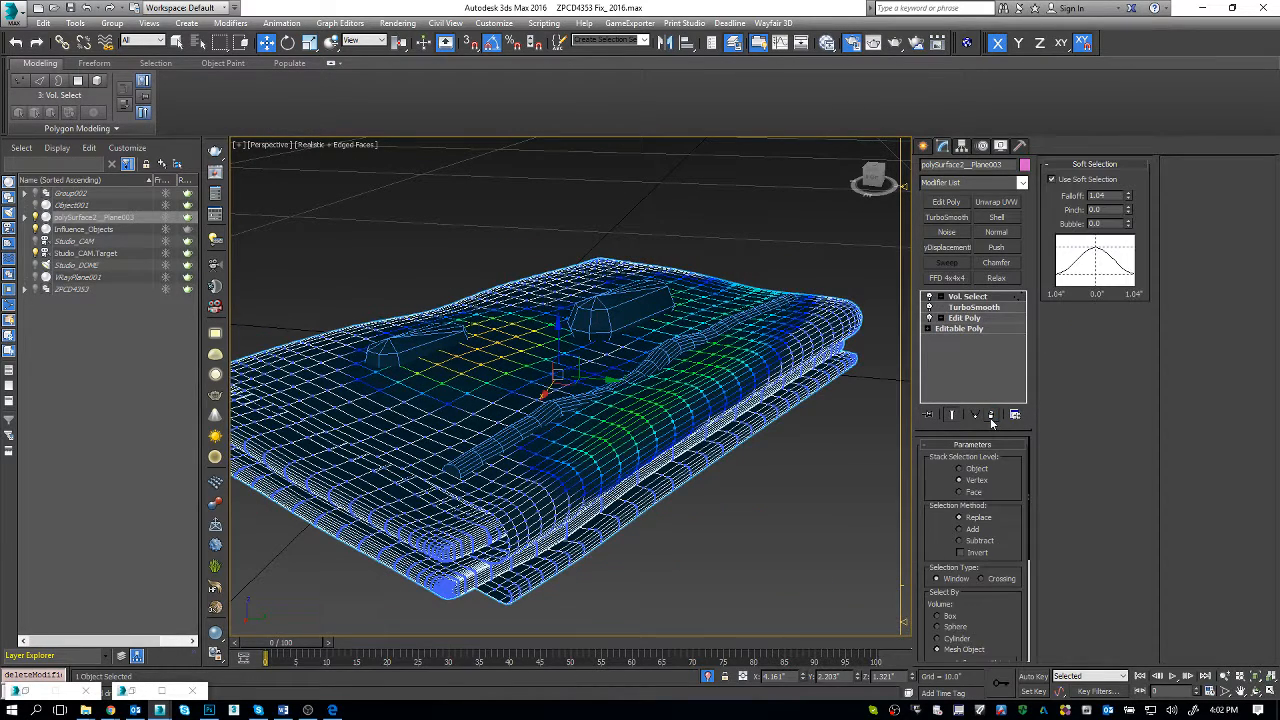
left_click(950, 203)
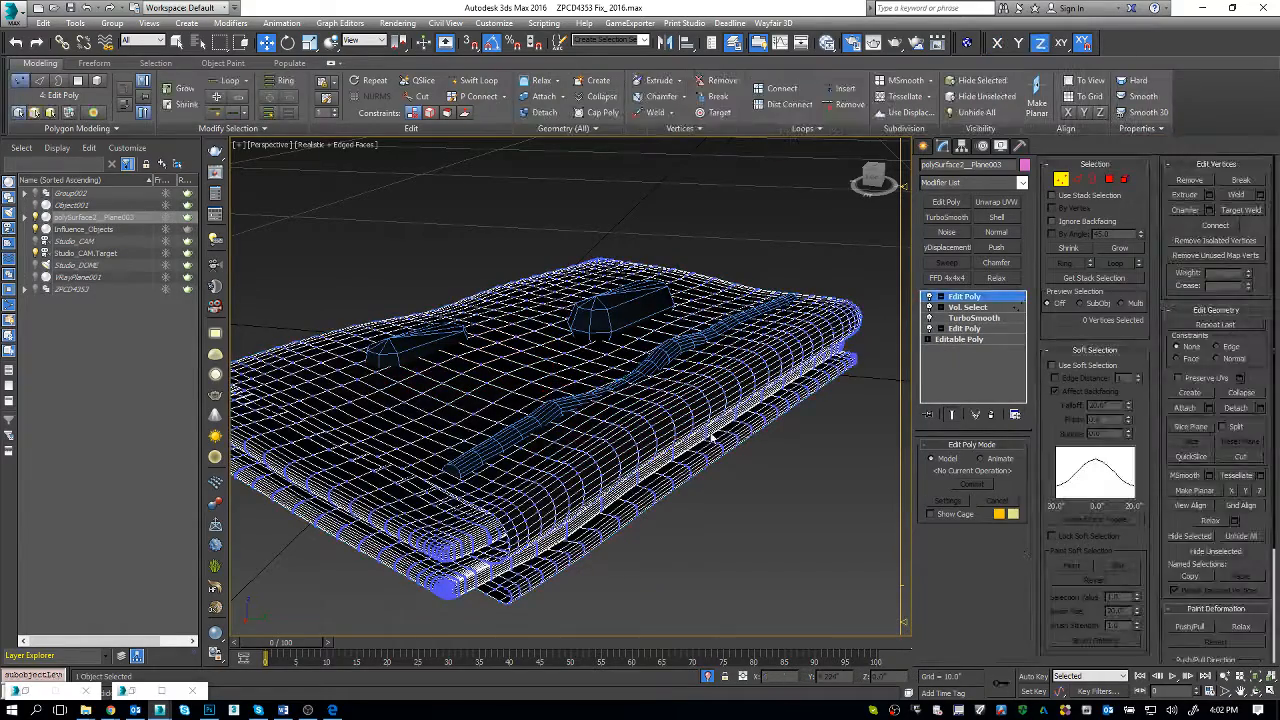
middle_click_drag(700, 420, 690, 410, "alt")
key("1")
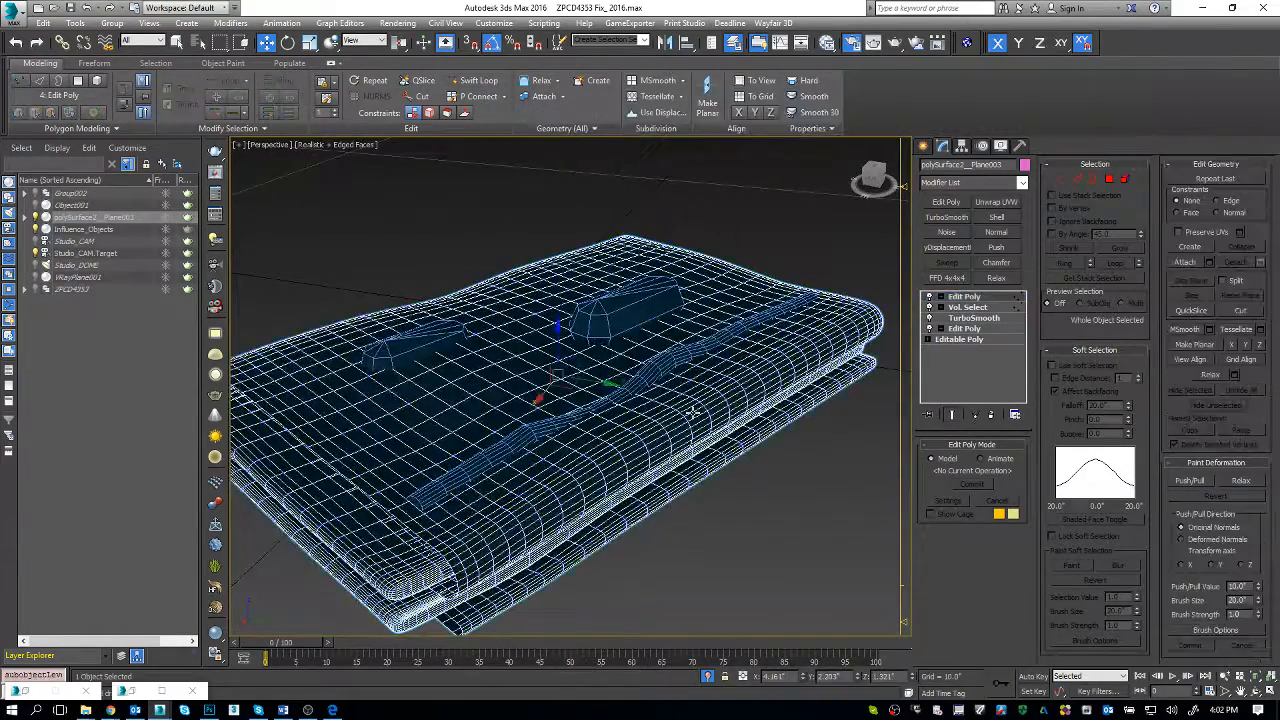
left_click_drag(558, 339, 557, 330)
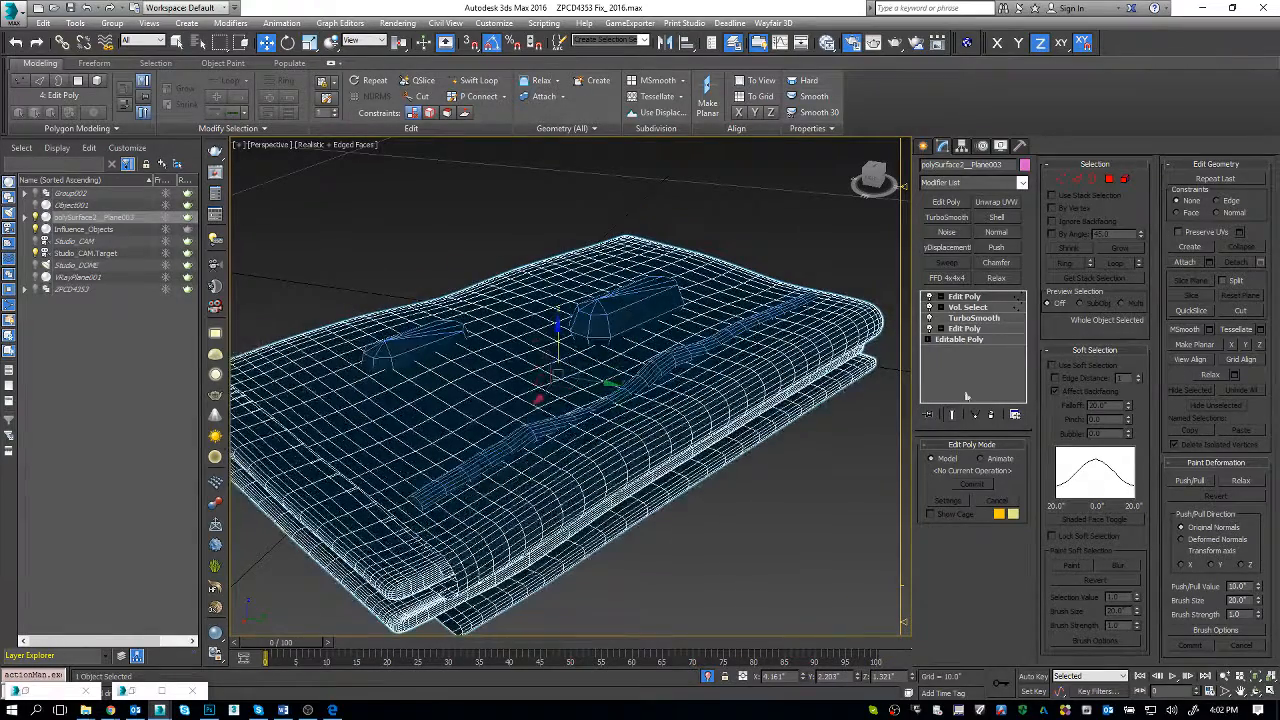
left_click(990, 414)
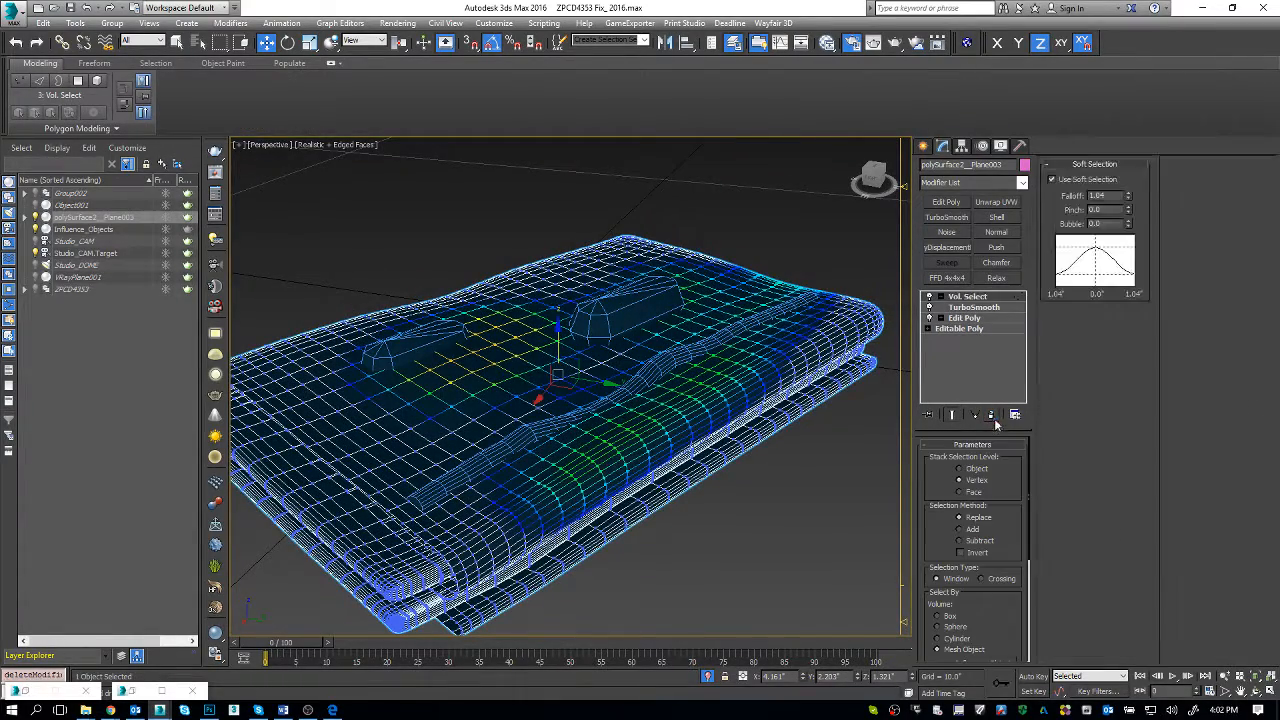
middle_click_drag(612, 400, 570, 372, "alt")
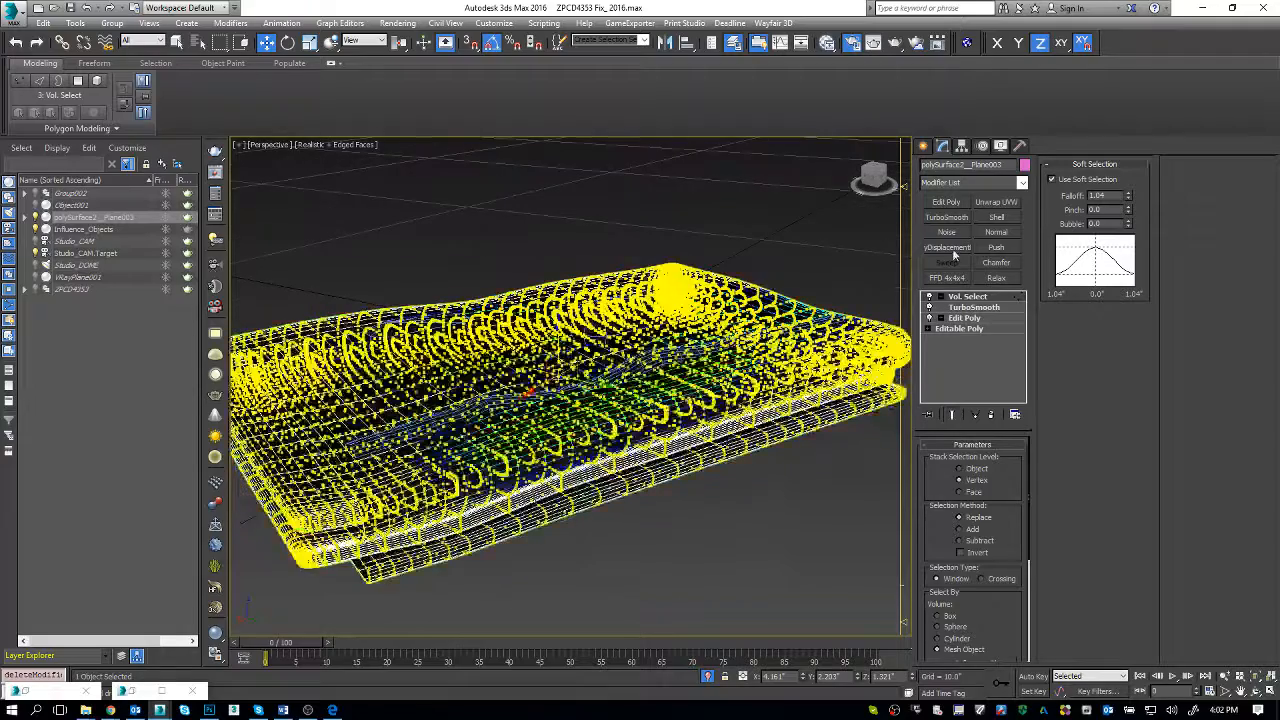
left_click(961, 182)
type("pol")
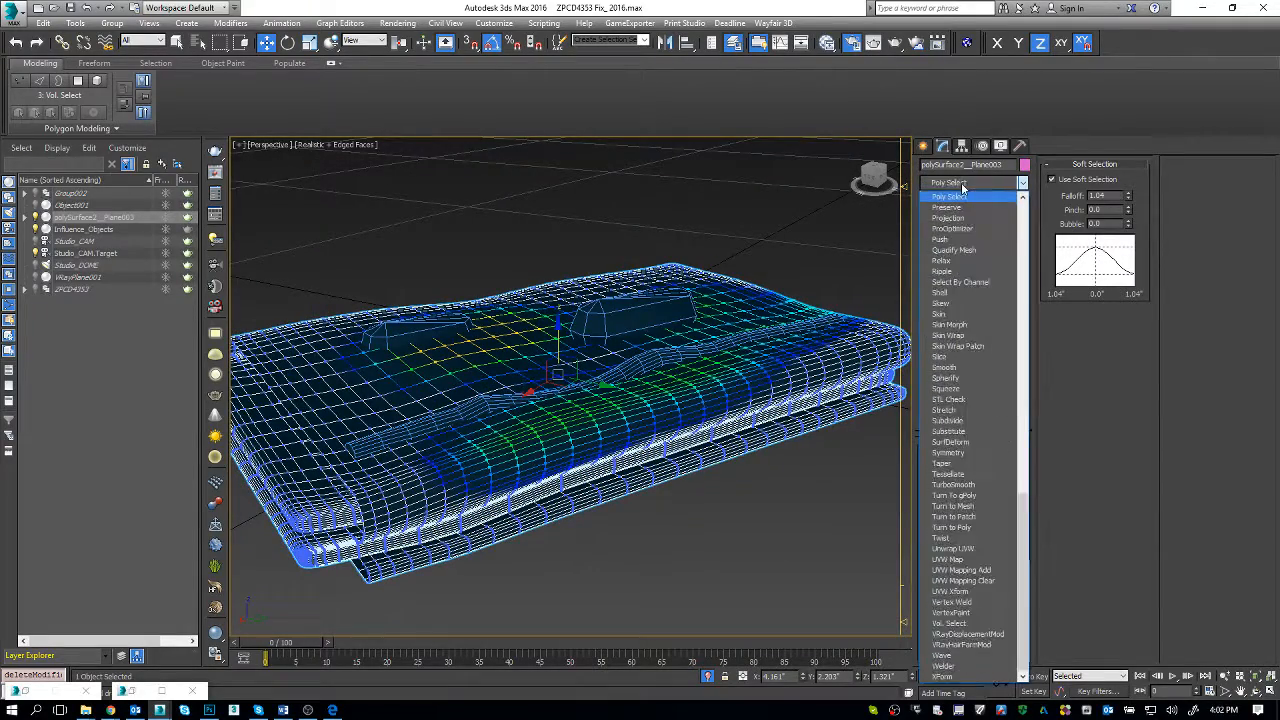
key("Return")
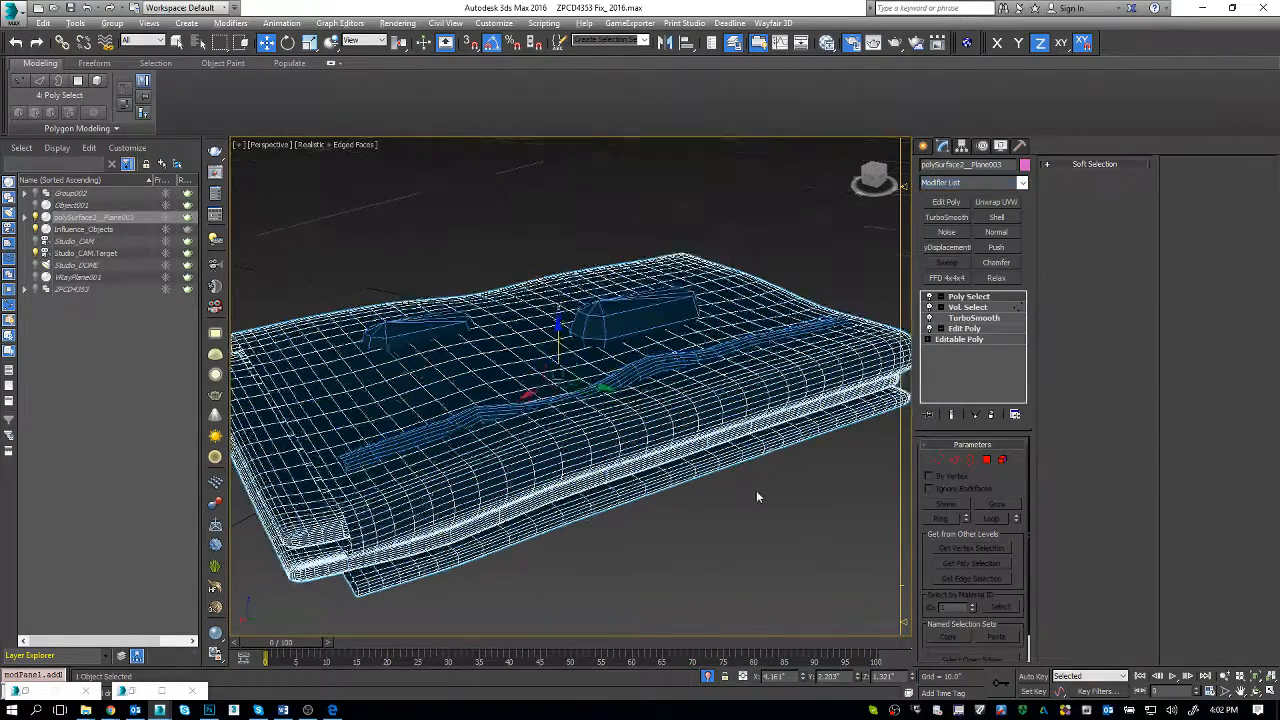
key("1")
key("q")
key("1")
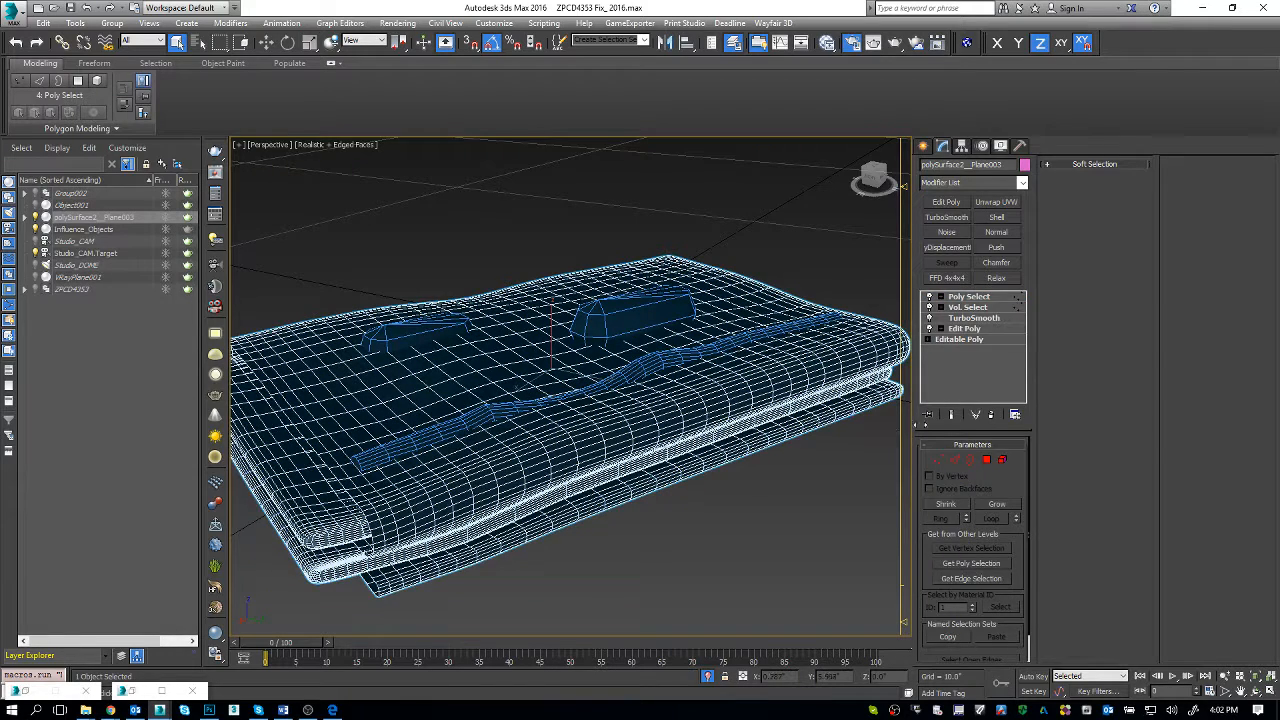
left_click(990, 415)
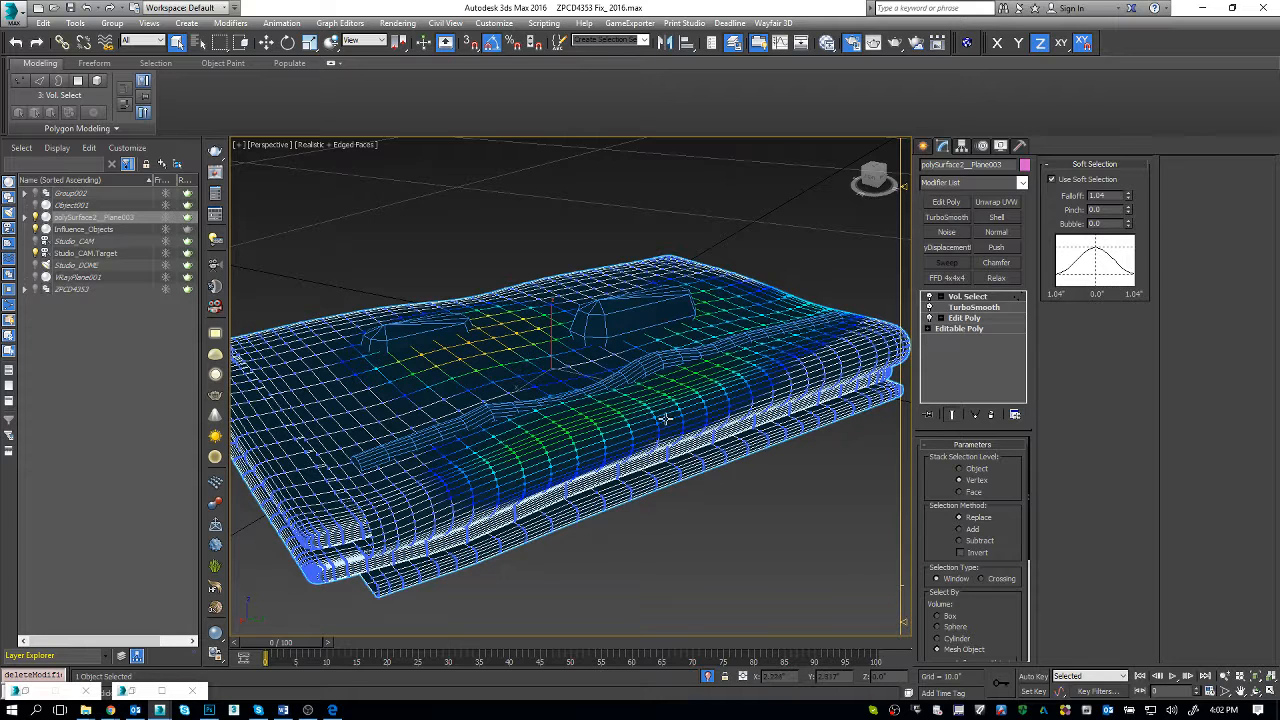
Step: Try a Displace modifier with a strength of -0.42" above the towel's Vol. Select, and remove it again
left_click(993, 184)
key("d")
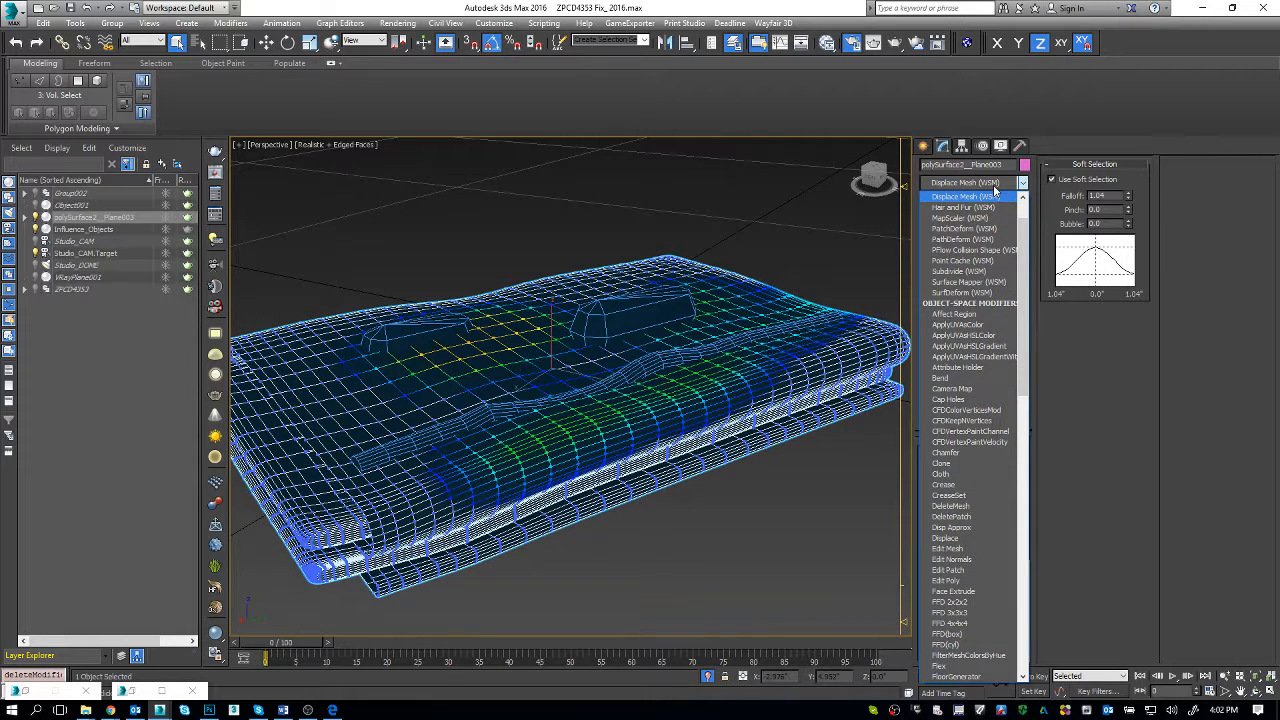
key("d")
key("d")
key("d")
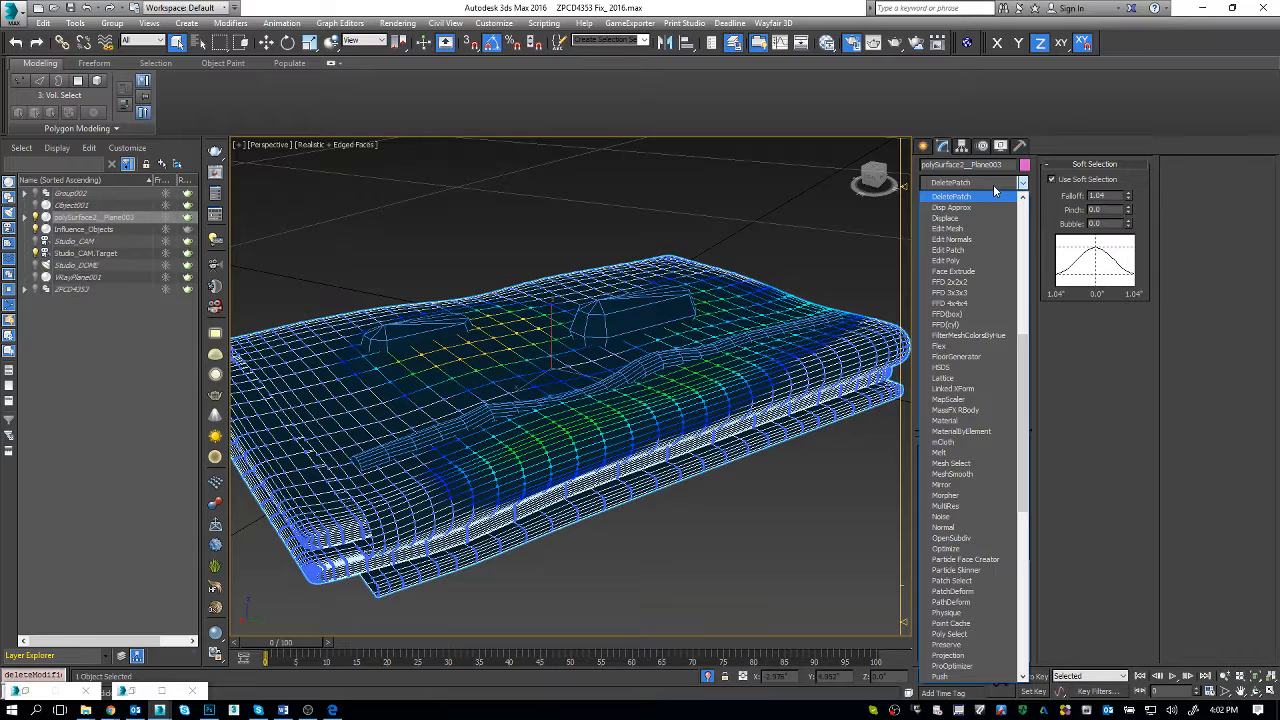
key("d")
key("Return")
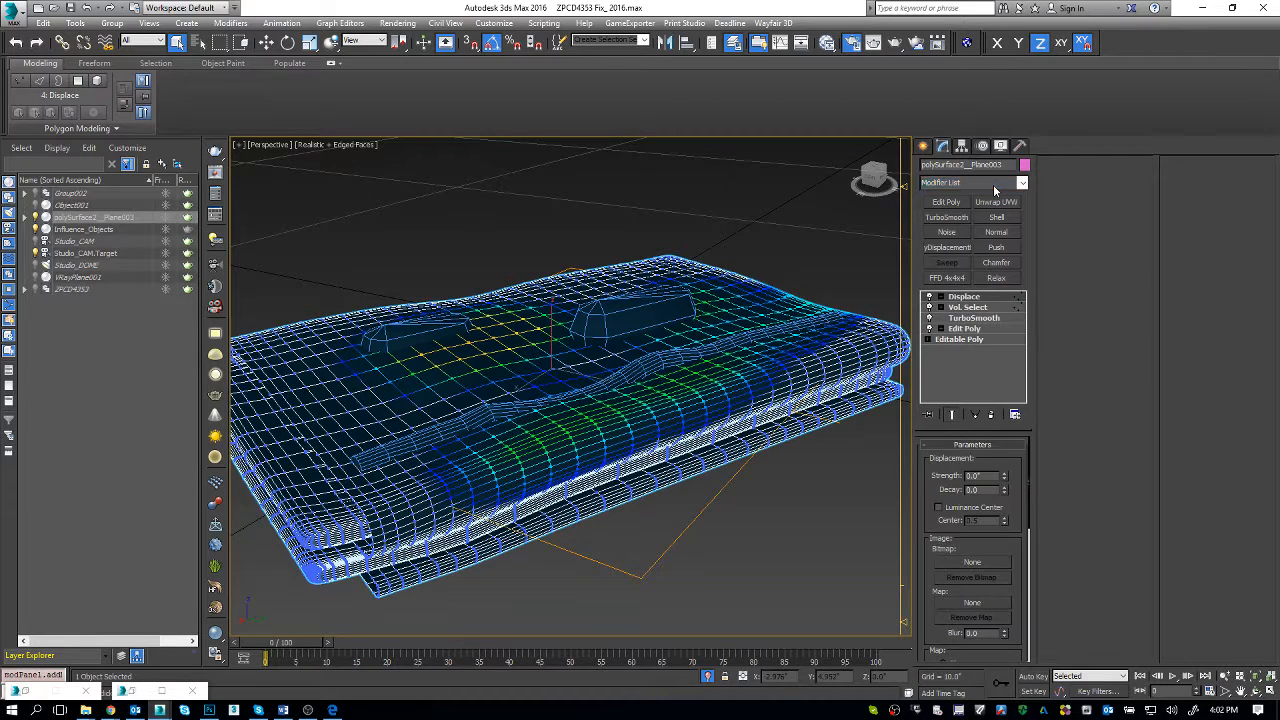
scroll(1016, 505, "down", 1)
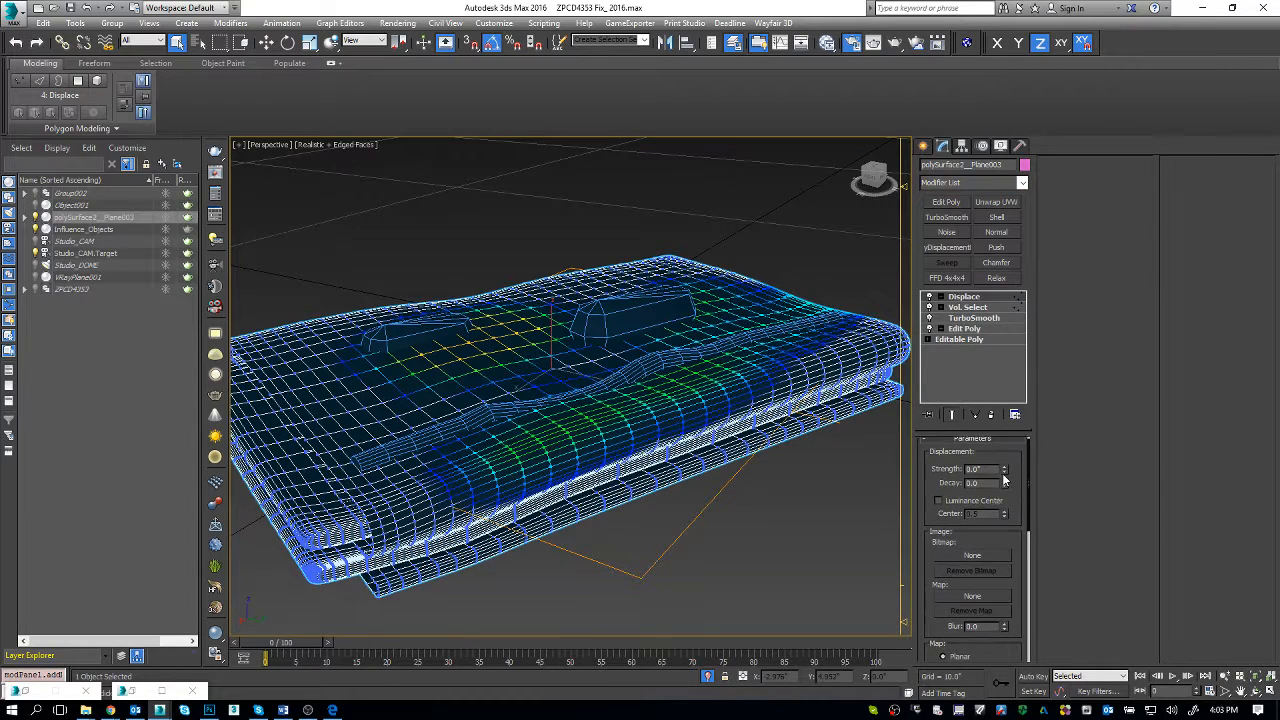
left_click_drag(1004, 470, 1005, 501)
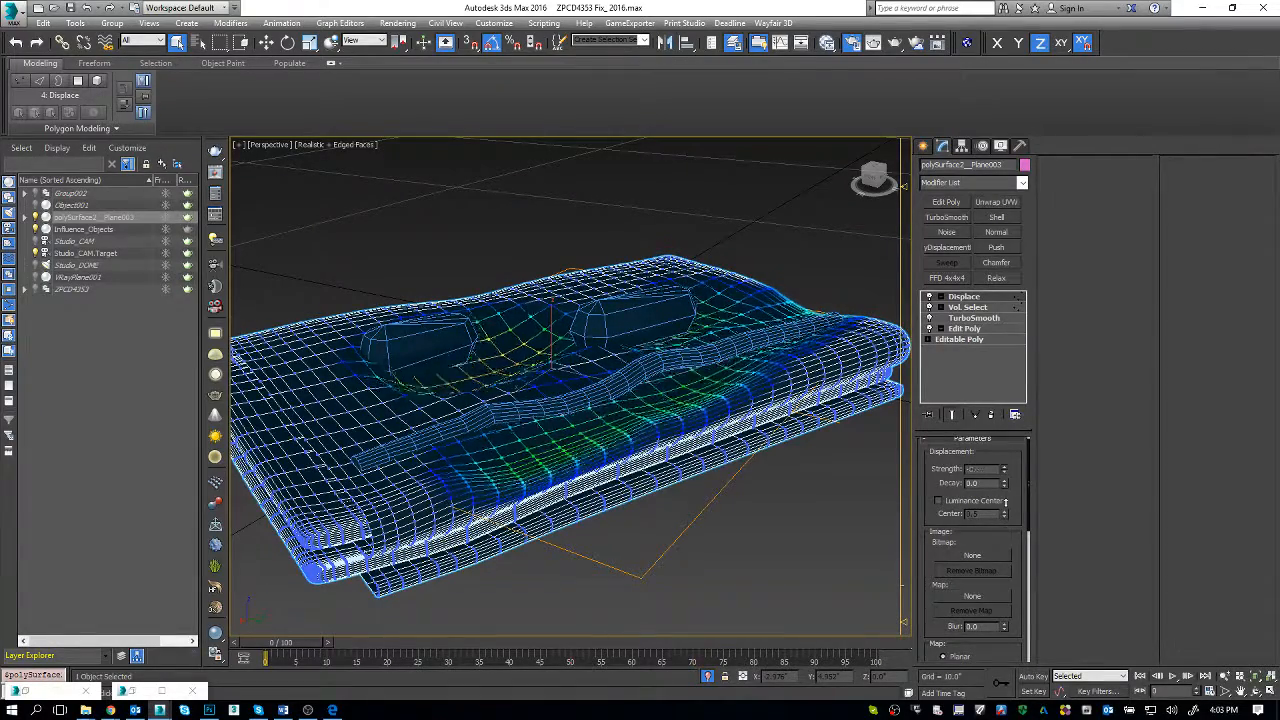
left_click(991, 414)
Step: Try a Push modifier with a raised push value above the towel's Vol. Select, and remove it again
left_click(953, 189)
type("pu")
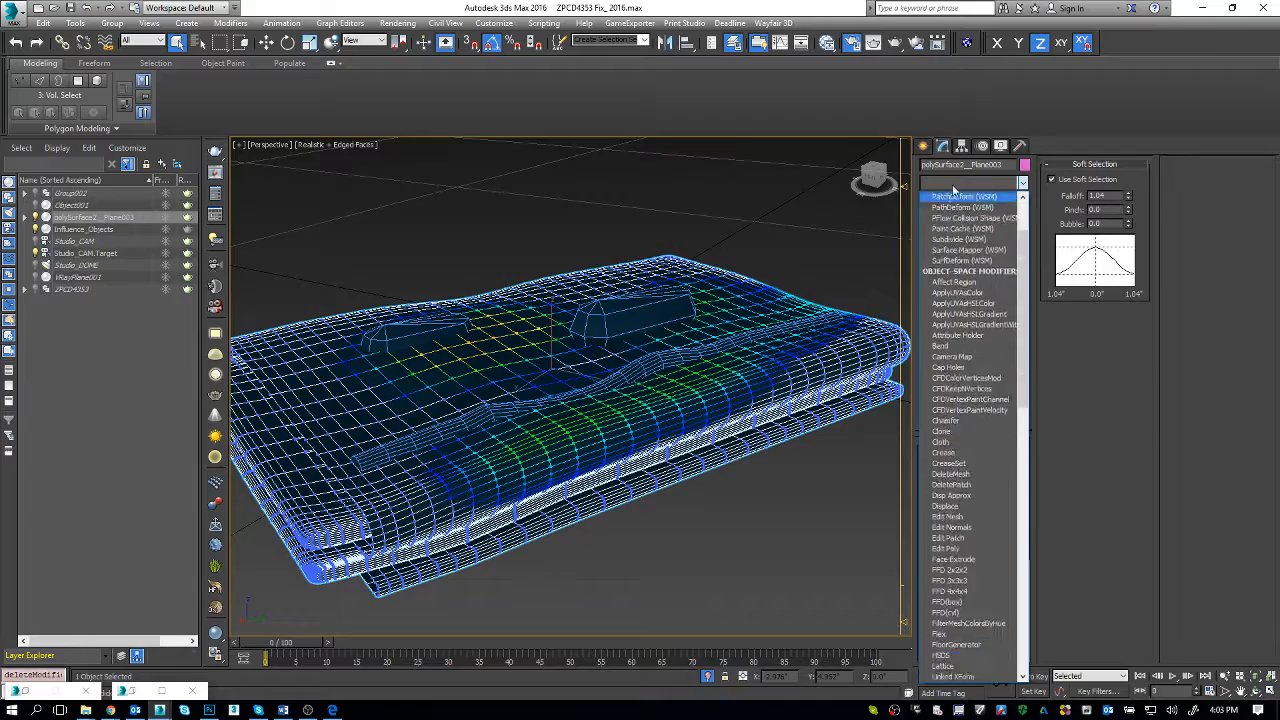
key("Return")
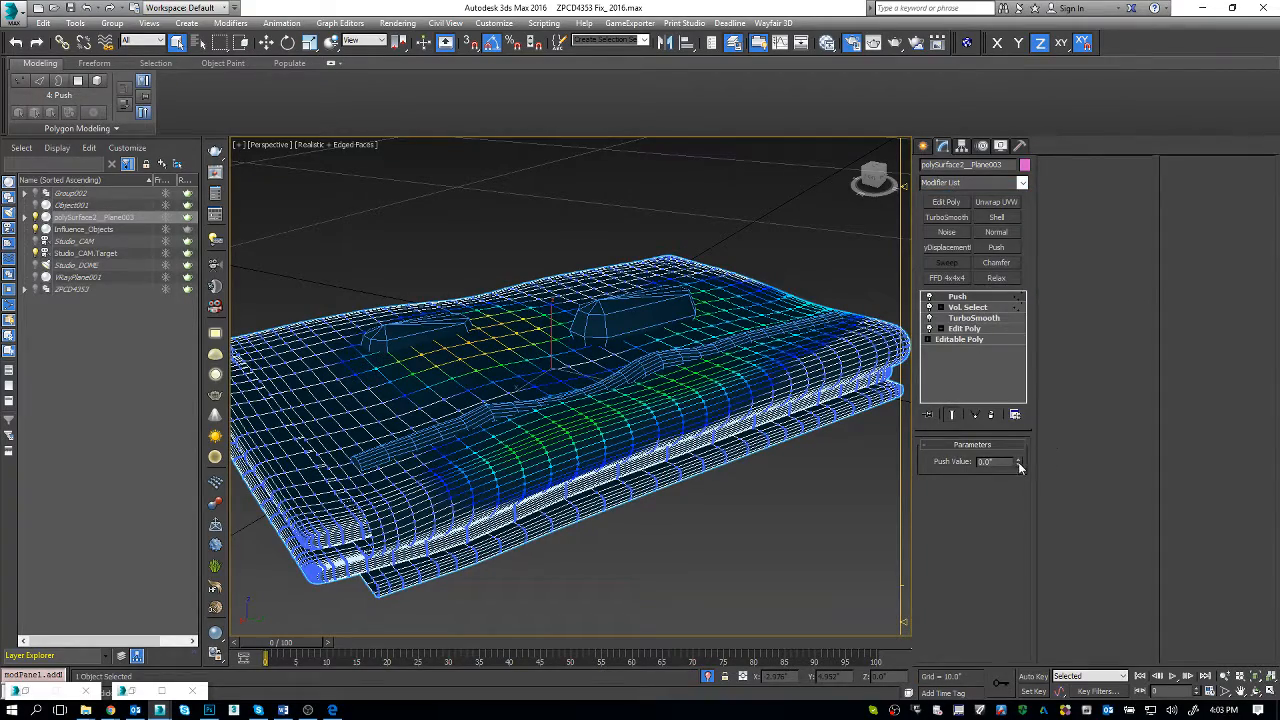
left_click_drag(1018, 462, 947, 408)
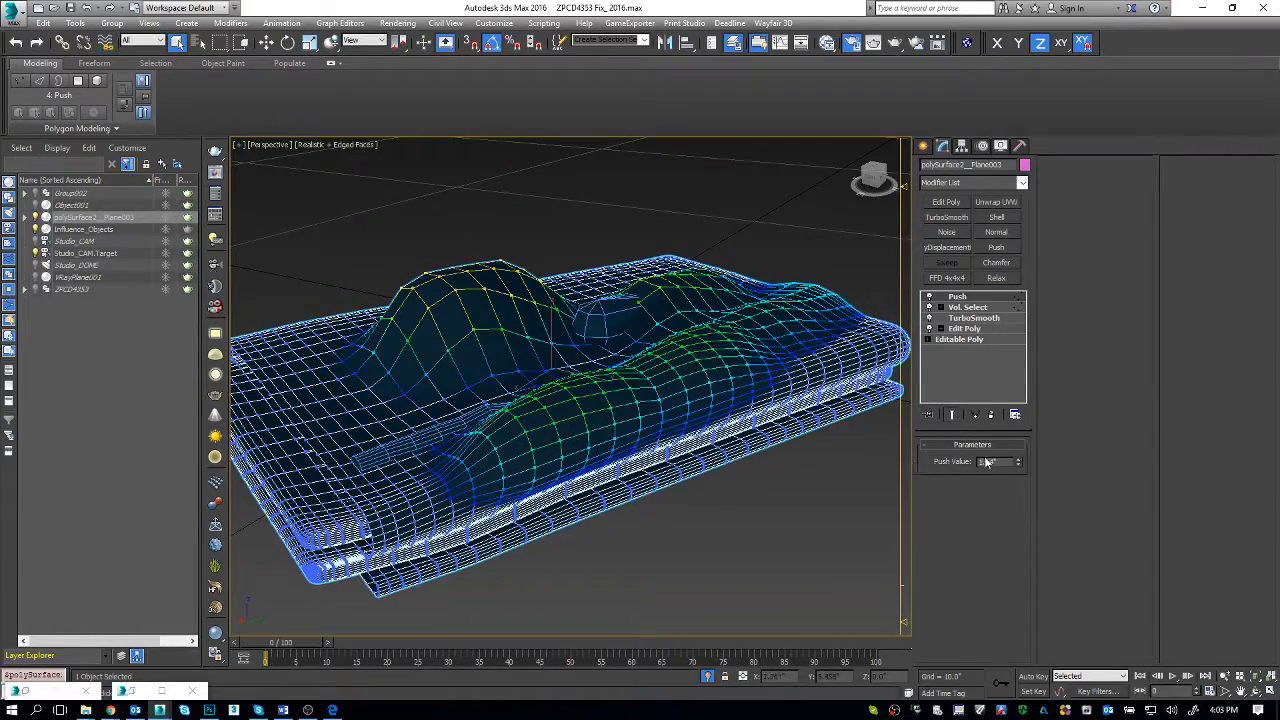
left_click(991, 414)
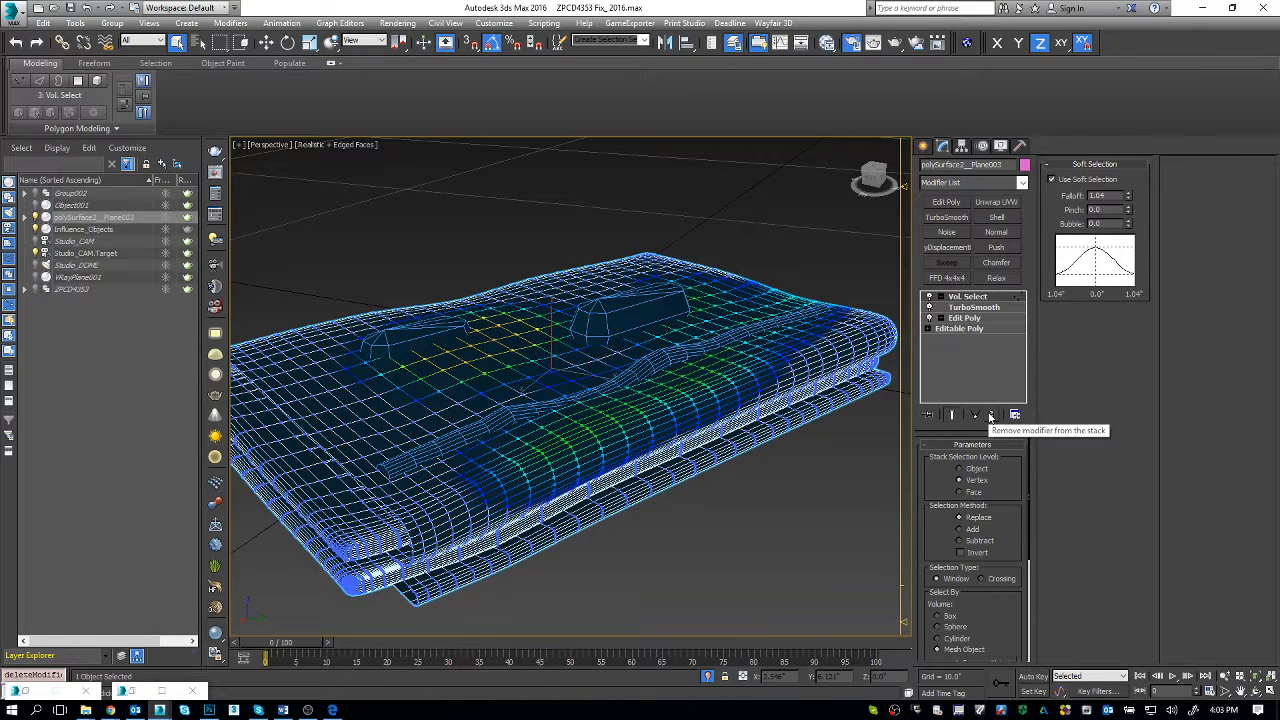
Step: Set the towel's TurboSmooth iterations to 2 and return to the Vol. Select level of the stack
left_click(989, 308)
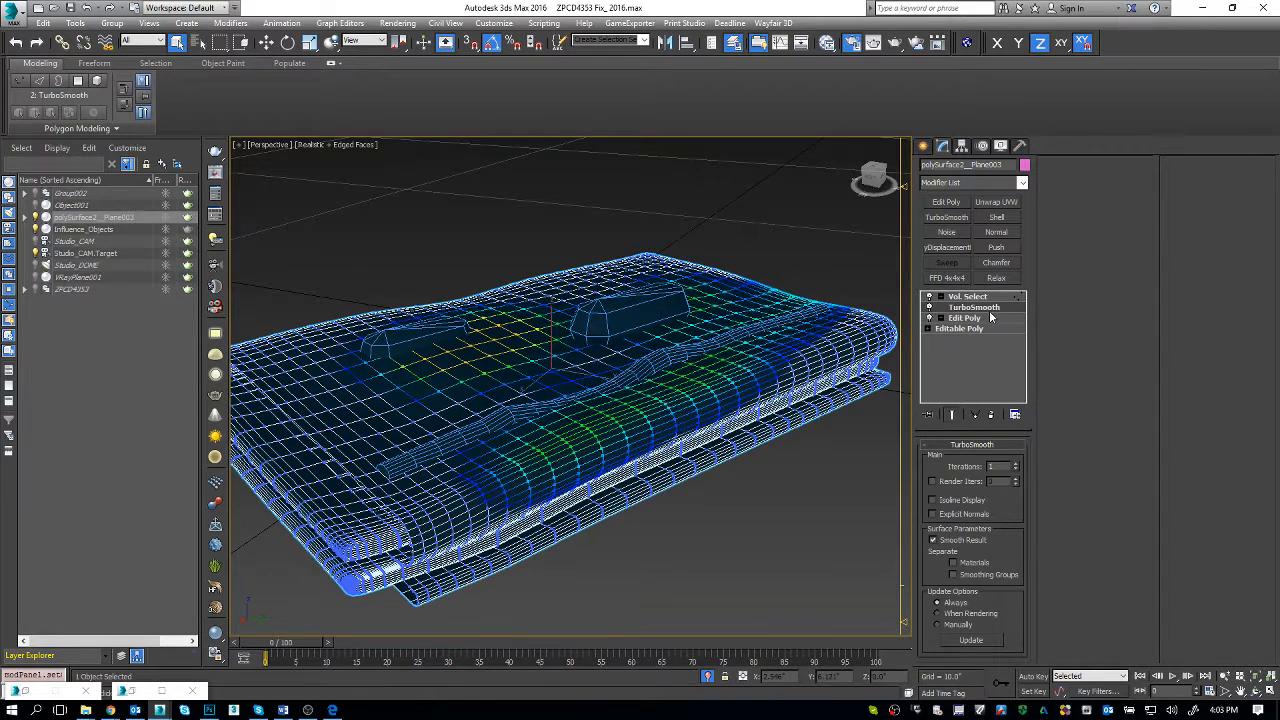
left_click(1016, 464)
left_click(1016, 464)
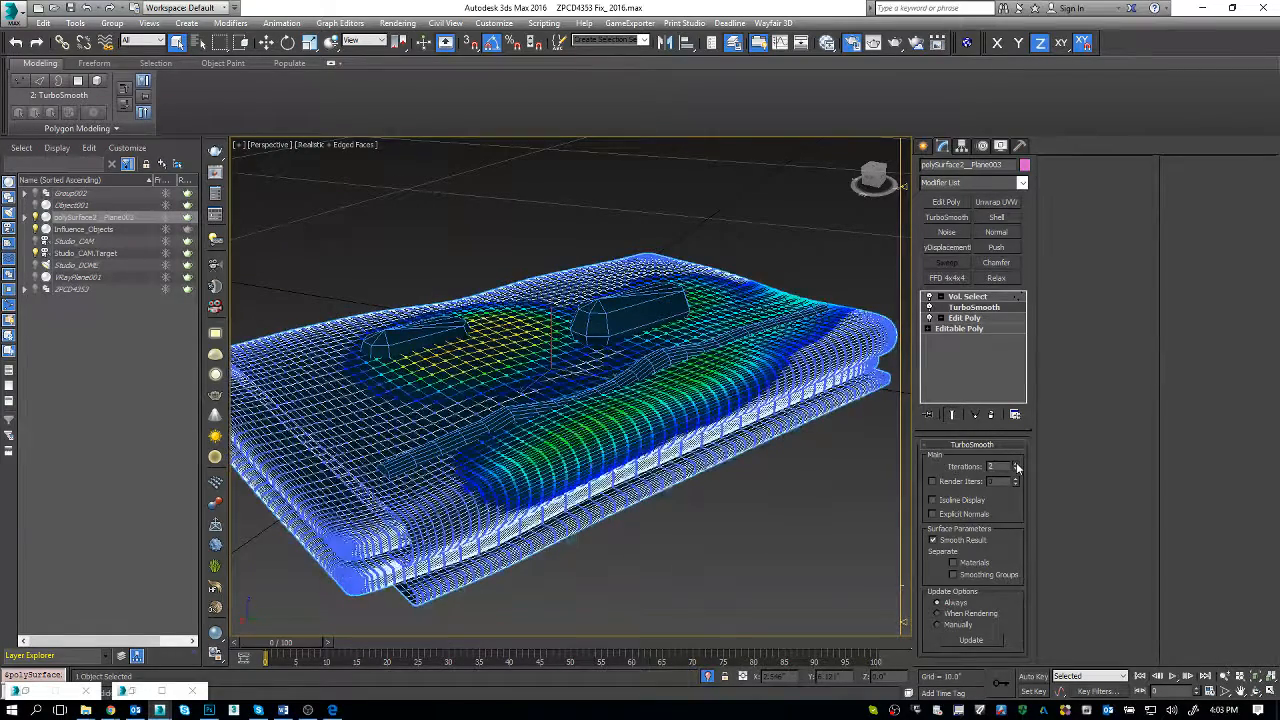
left_click(971, 298)
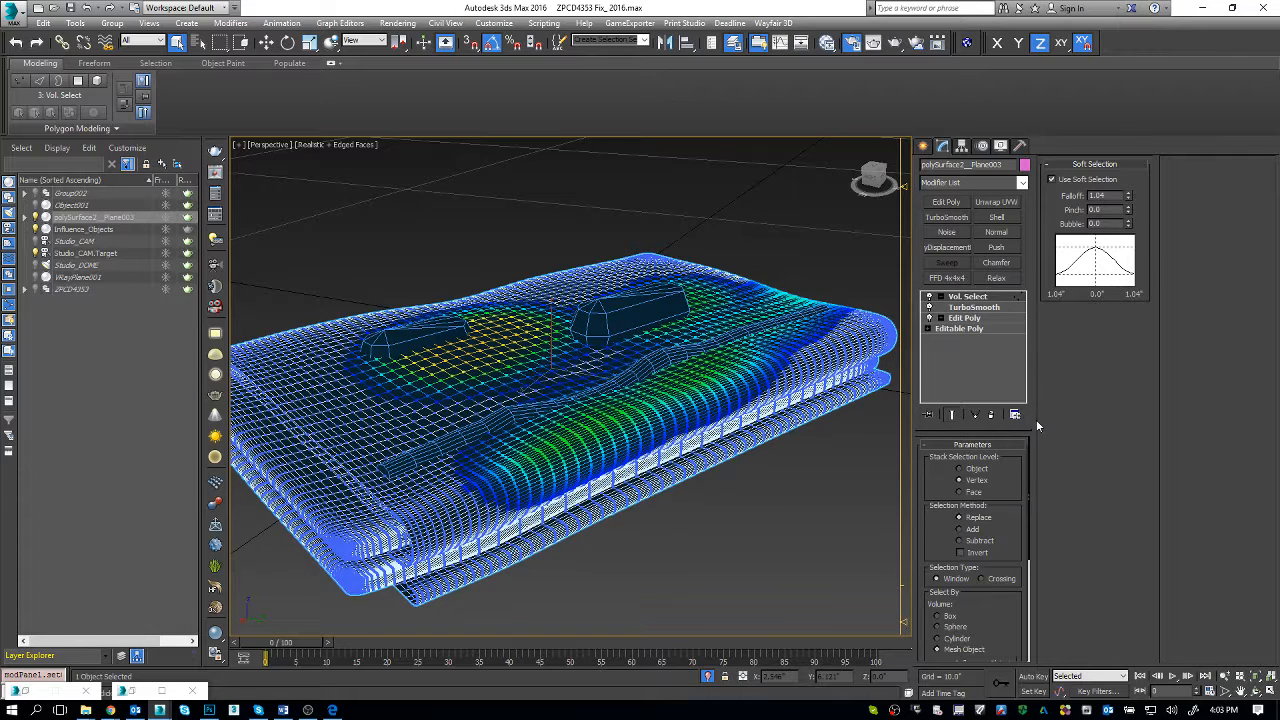
Step: Add a Displace modifier above the towel's Vol. Select and set its strength to -0.18"
left_click(1019, 183)
key("d")
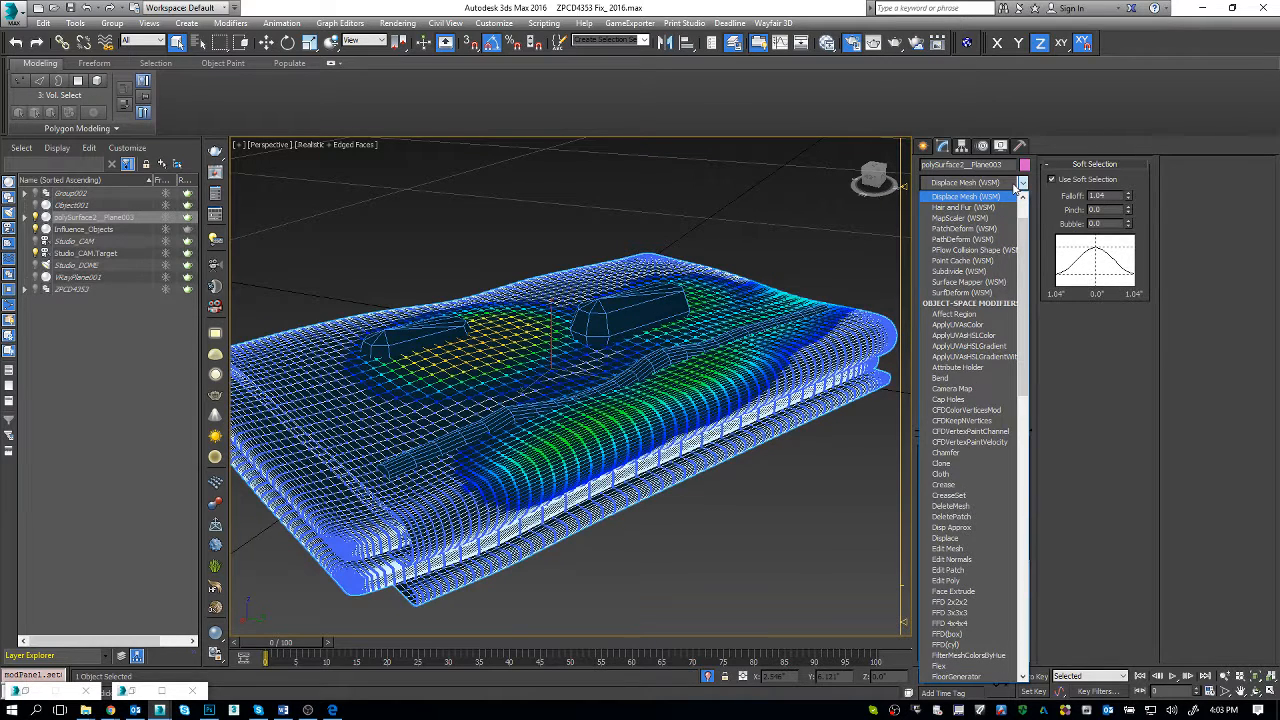
key("d")
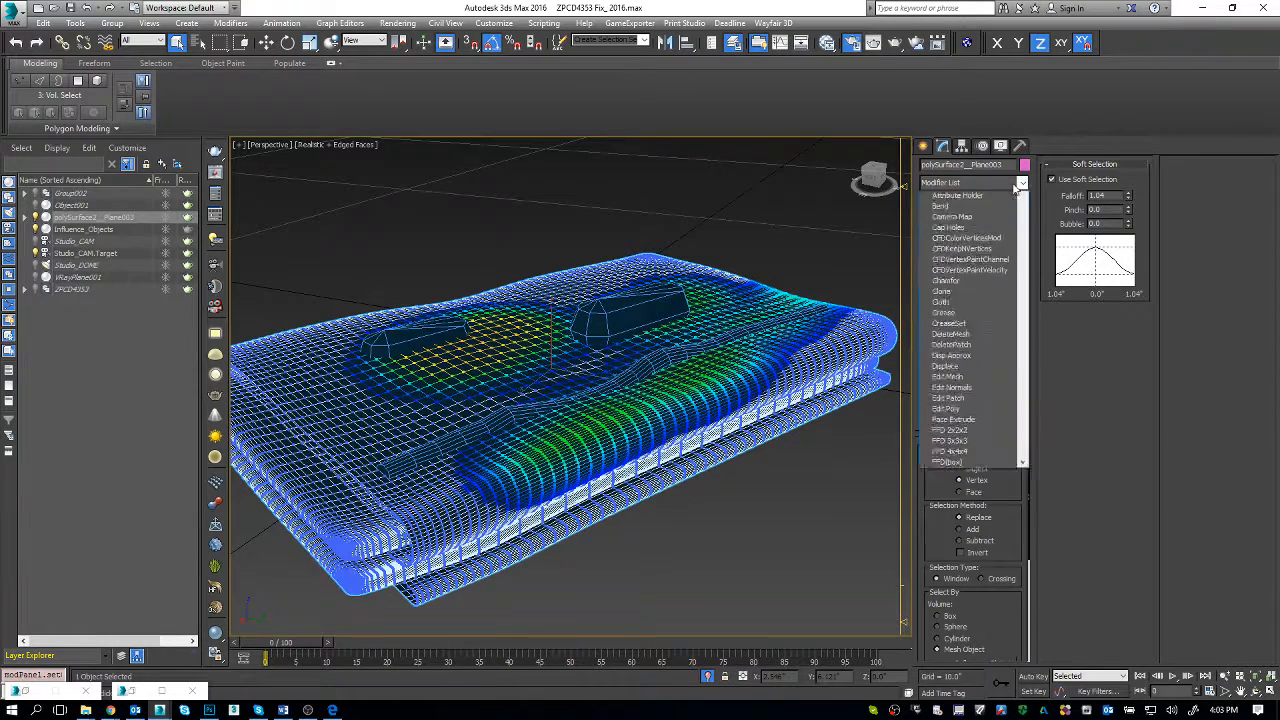
key("d")
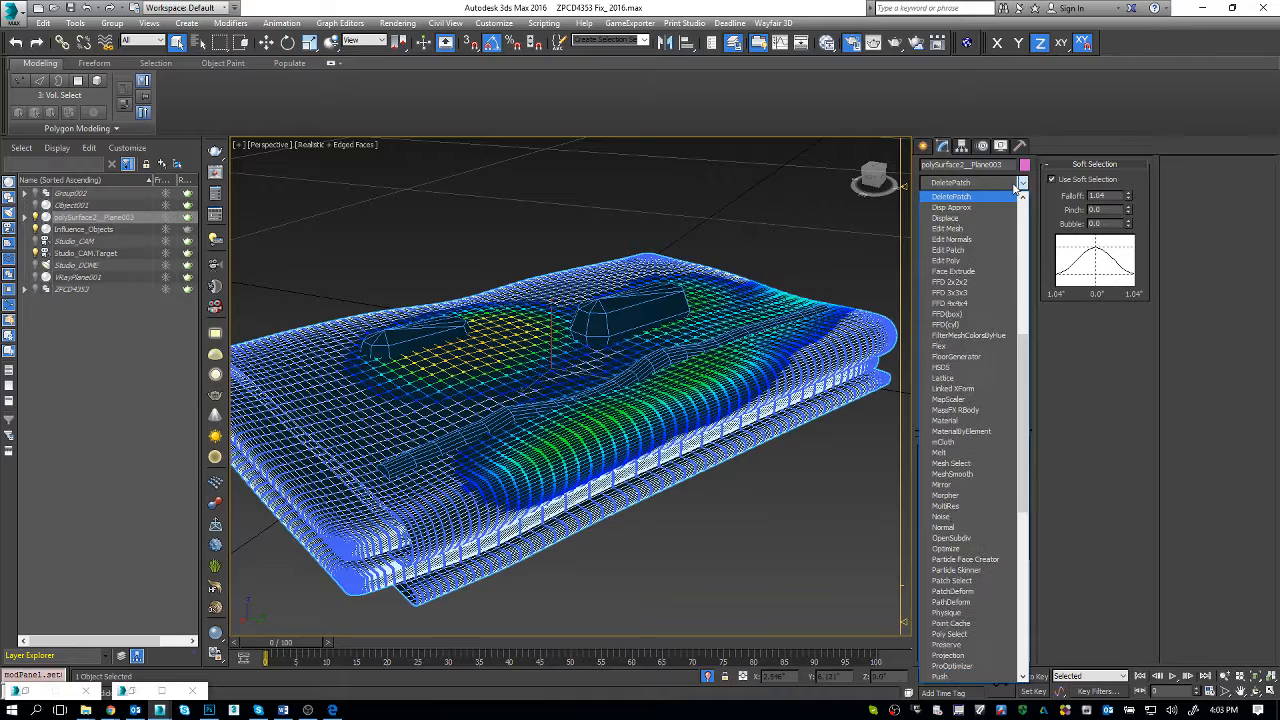
key("d")
key("d")
key("Return")
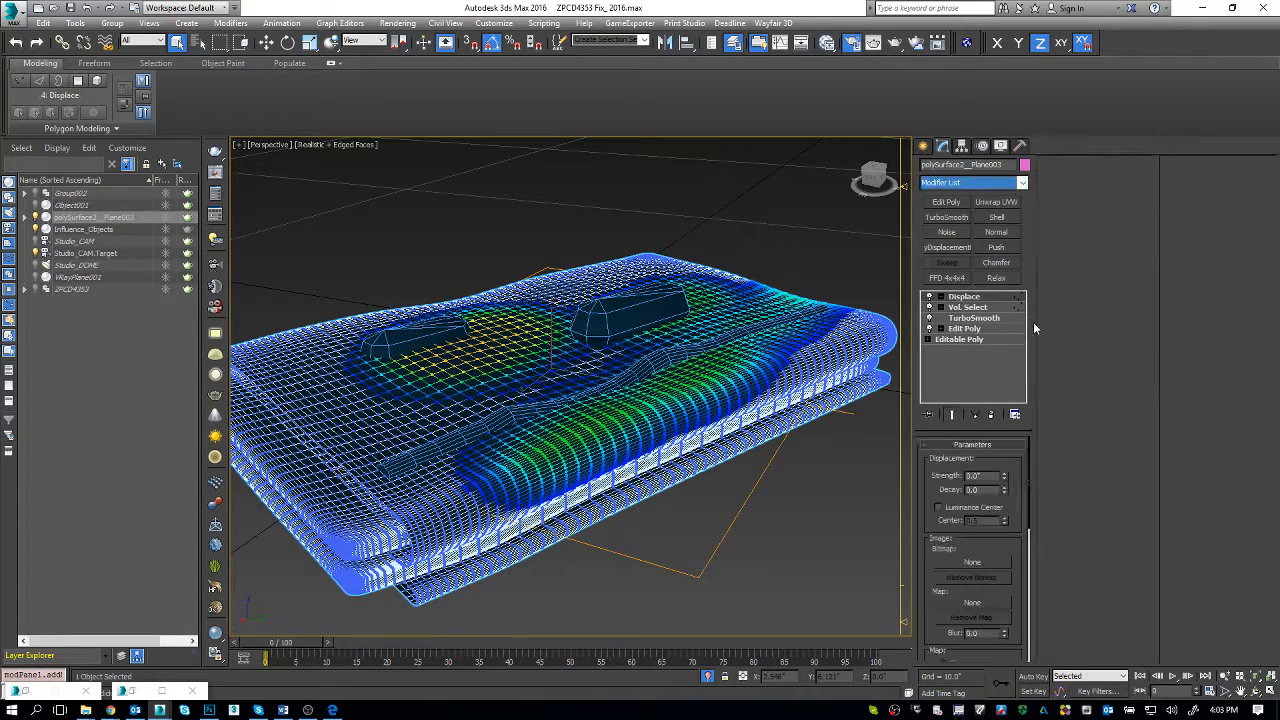
left_click_drag(1004, 477, 998, 476)
Step: Review the towel's TurboSmooth and Vol. Select settings, and set the Displace strength to -0.14"
left_click(986, 320)
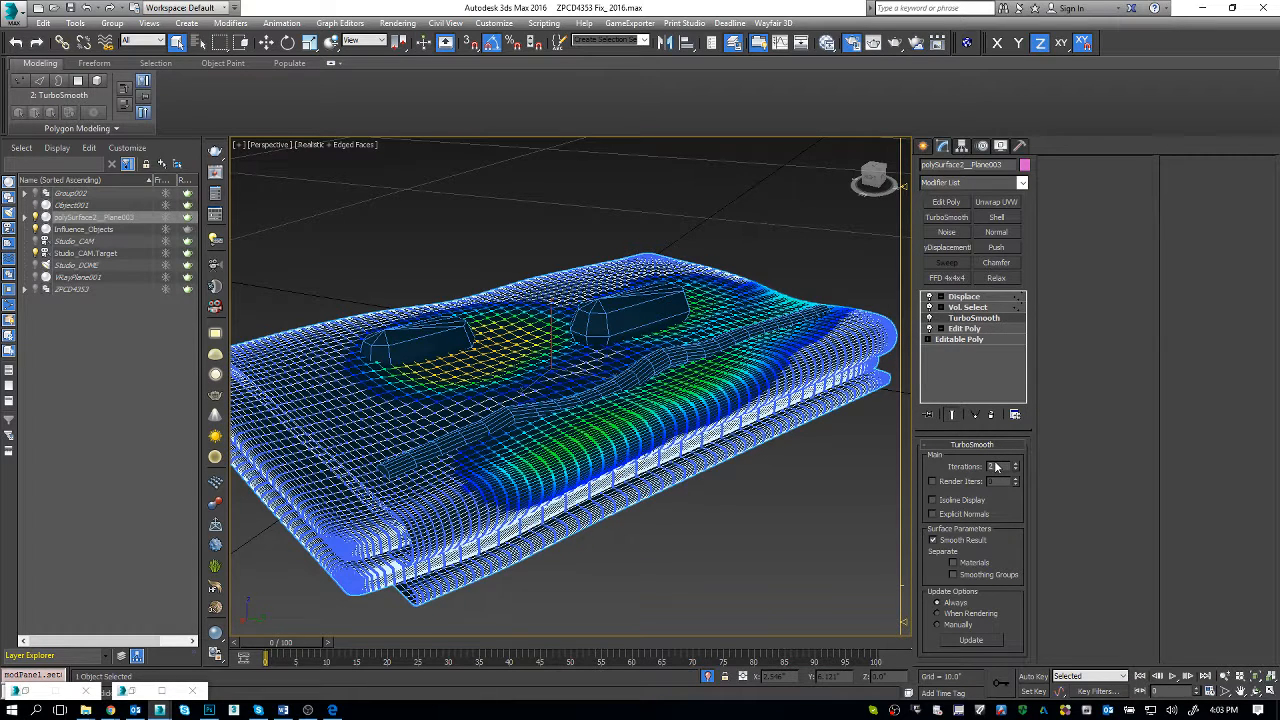
left_click(970, 307)
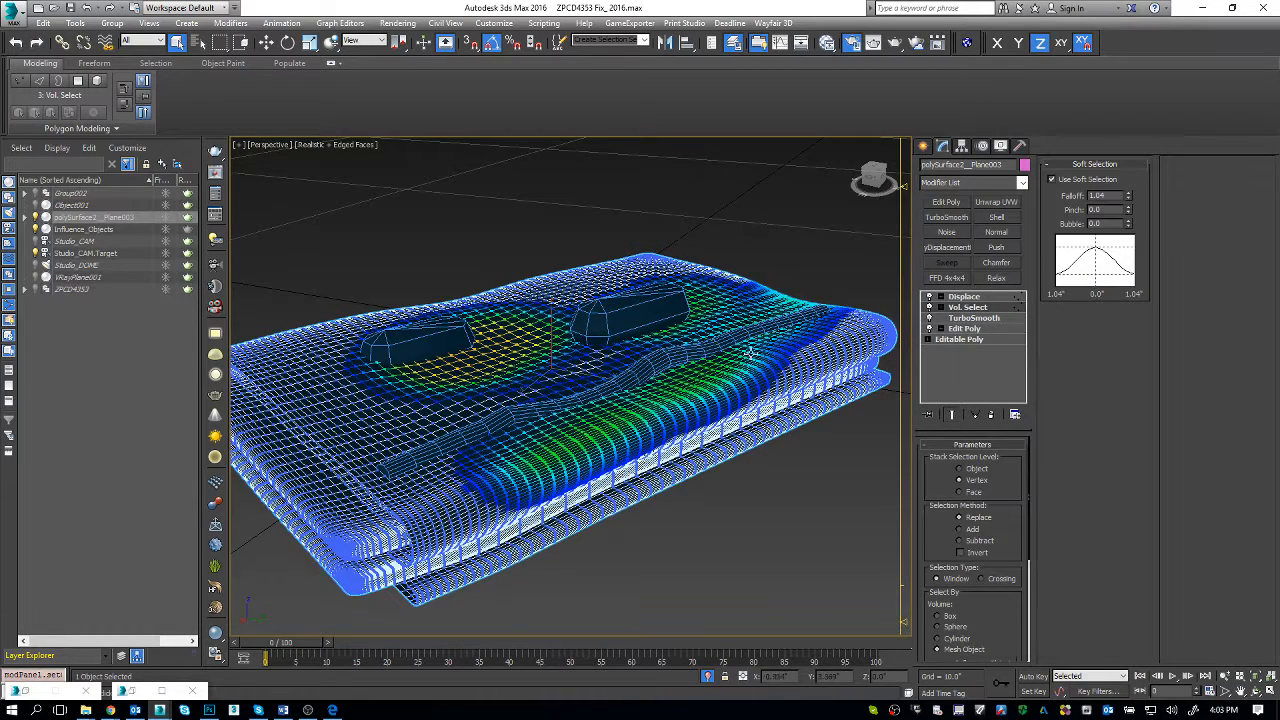
left_click(966, 296)
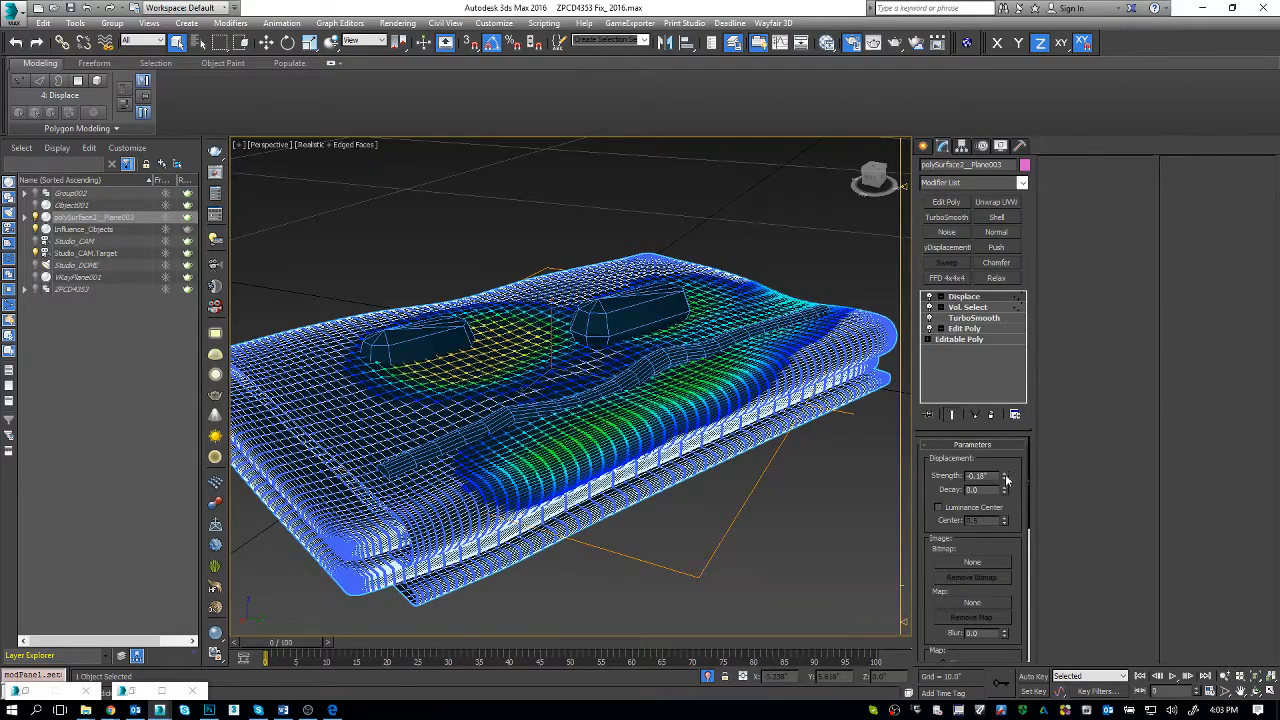
left_click_drag(1006, 477, 1003, 470)
middle_click_drag(751, 384, 722, 371)
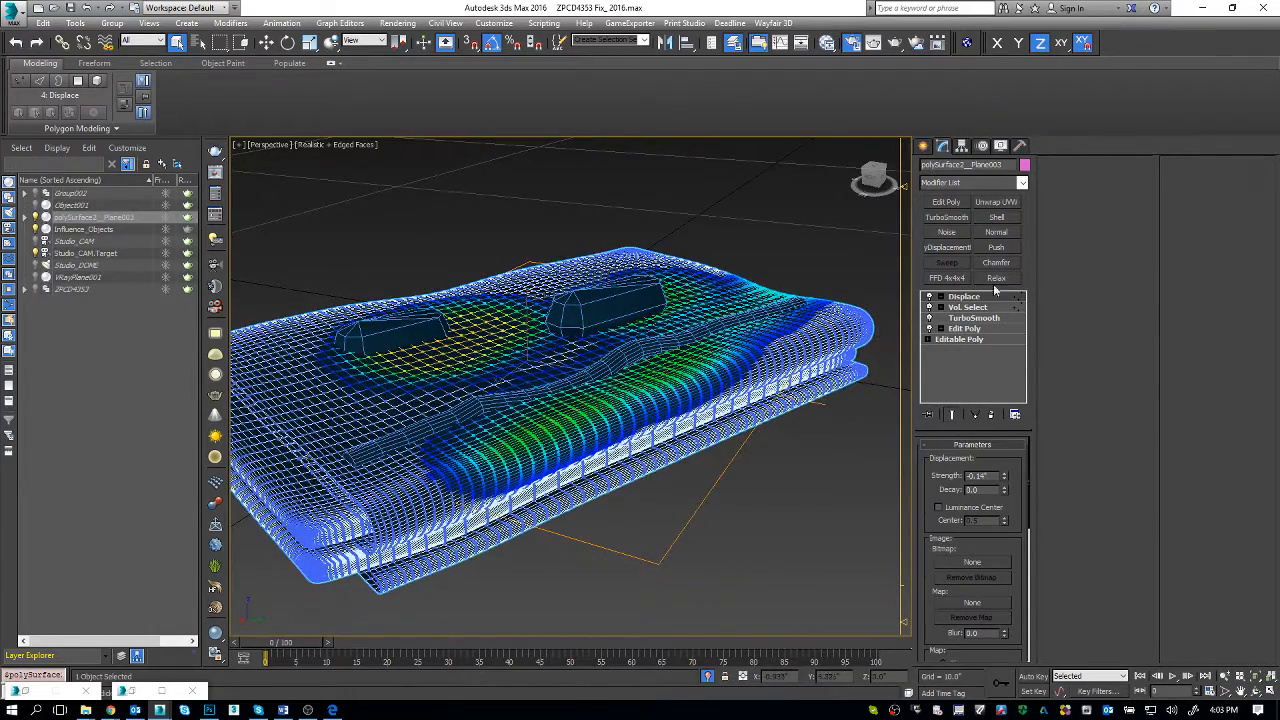
Step: Add an Edit Poly modifier above the towel's Displace and inspect the surface without edged faces
left_click(957, 204)
key("F4")
scroll(576, 333, "down", 5)
middle_click_drag(576, 333, 685, 424, "alt")
Step: Hide Influence_Objects and exit isolation so the rest of the scene is shown around the towel
left_click(586, 323)
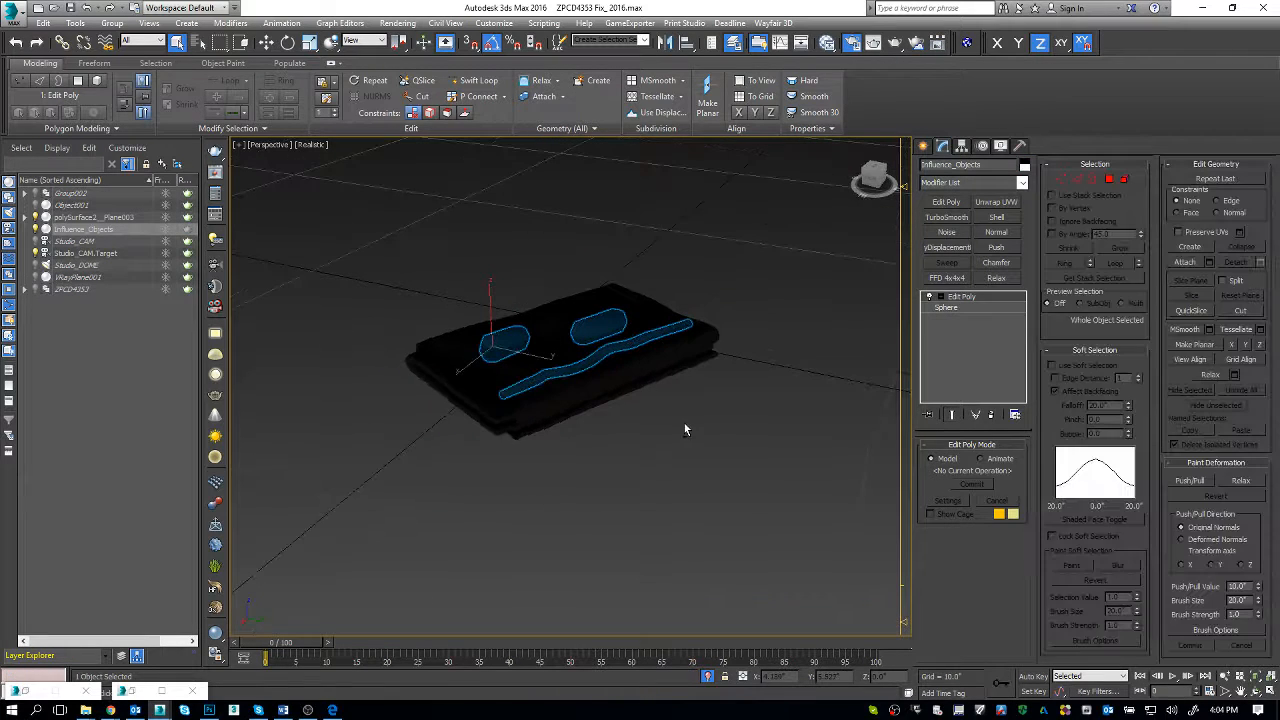
left_click(40, 230)
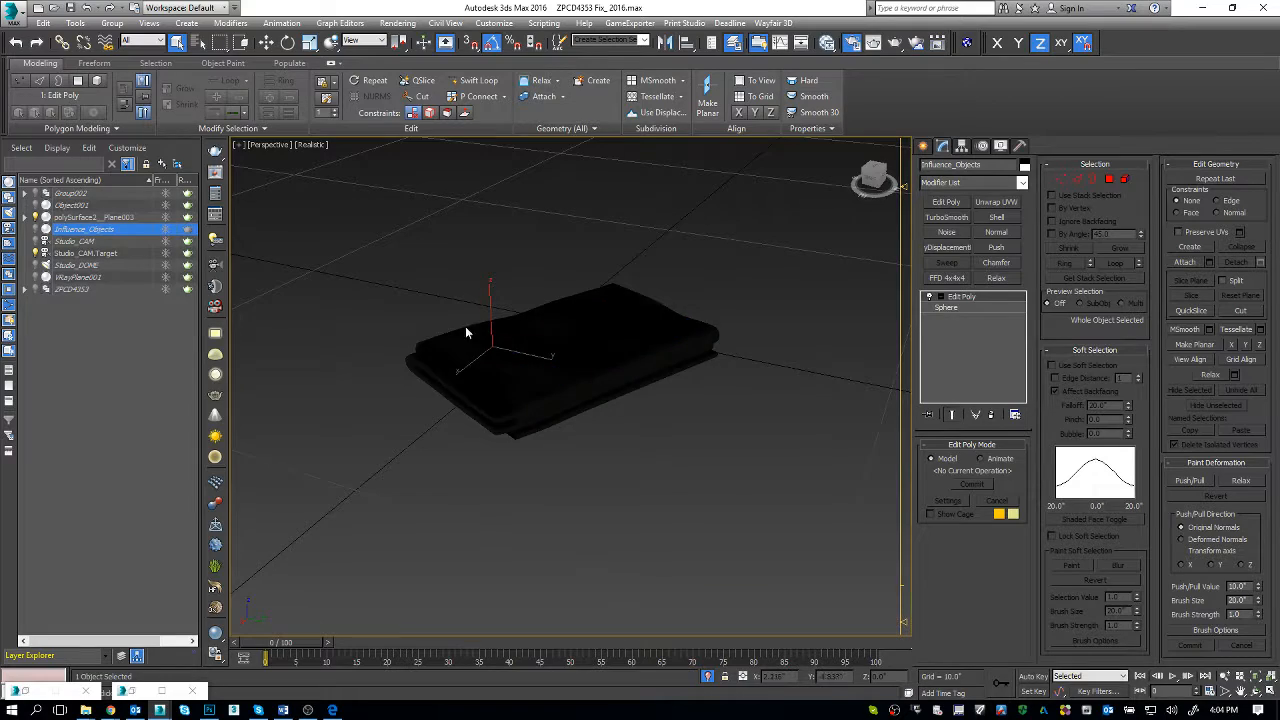
key("z")
key("F4")
mouse_move(628, 428)
middle_mouse_down("alt")
mouse_move(606, 391)
mouse_move(614, 420)
middle_mouse_up("alt")
key("F4")
key("alt+q")
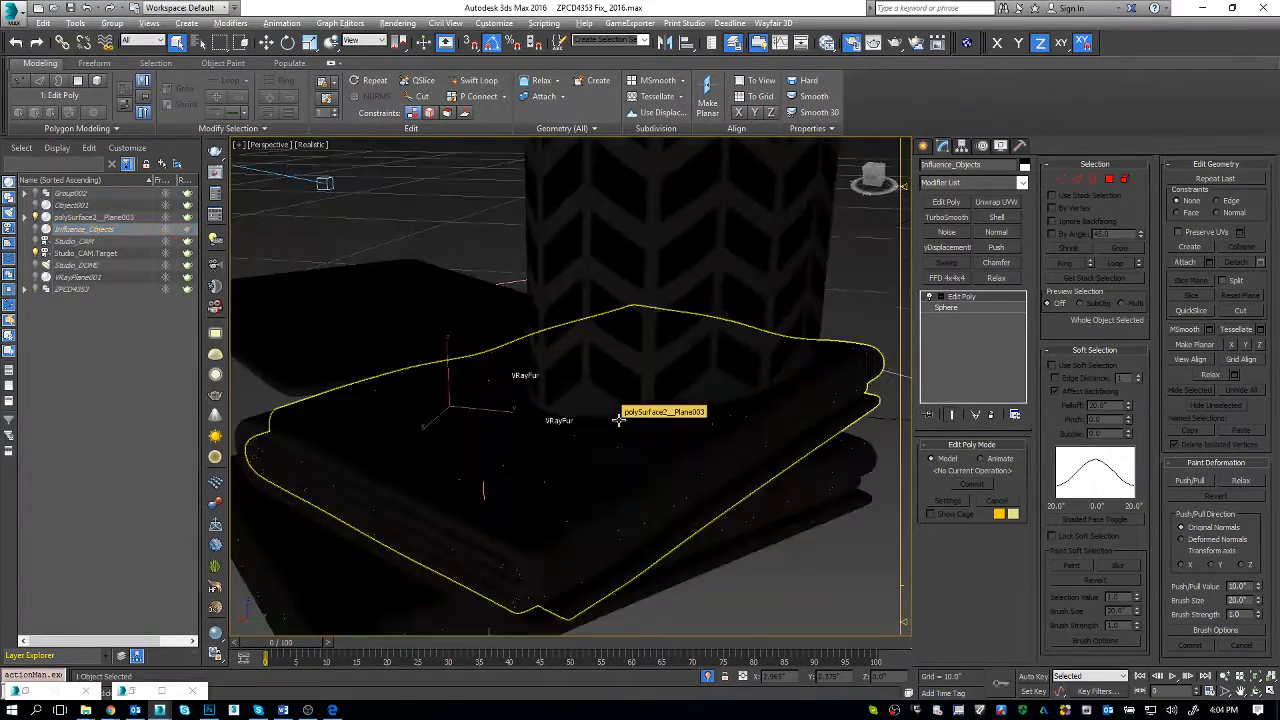
Step: Compare the towel scene in the four-viewport layout with the rendered frame buffer, and return to the maximized Perspective view
left_click(620, 483)
key("alt+w")
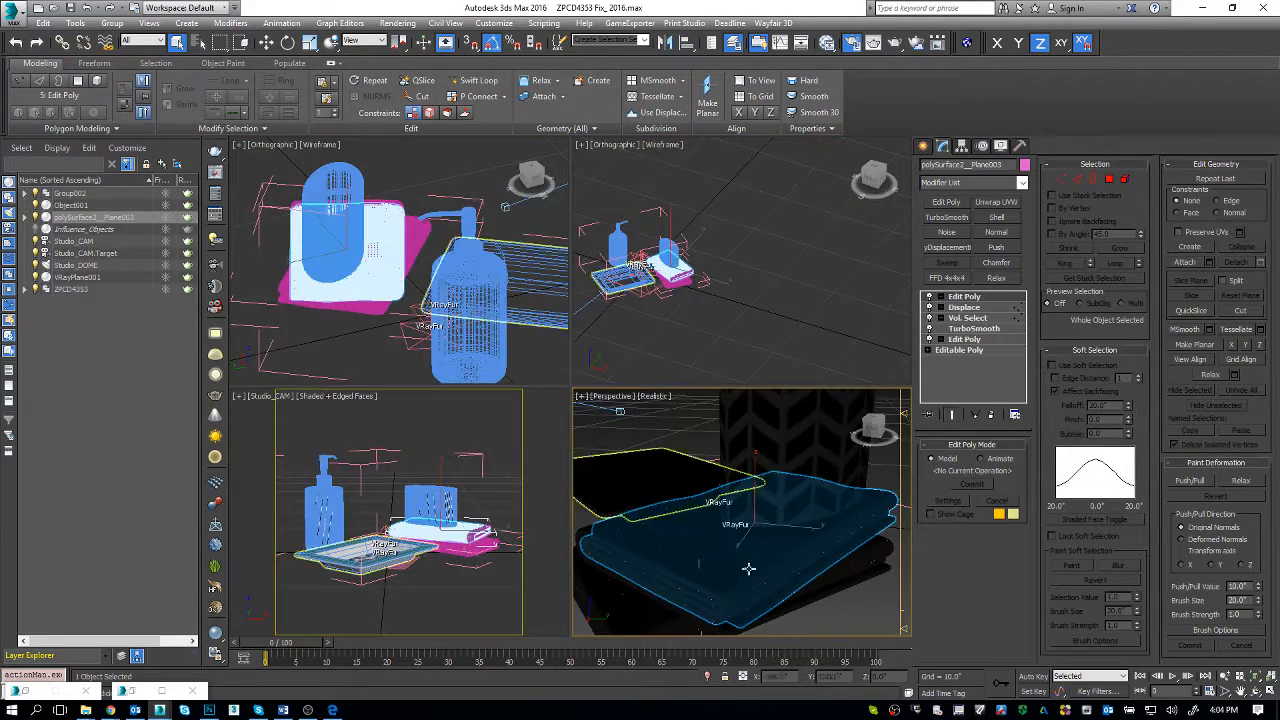
left_click(338, 497)
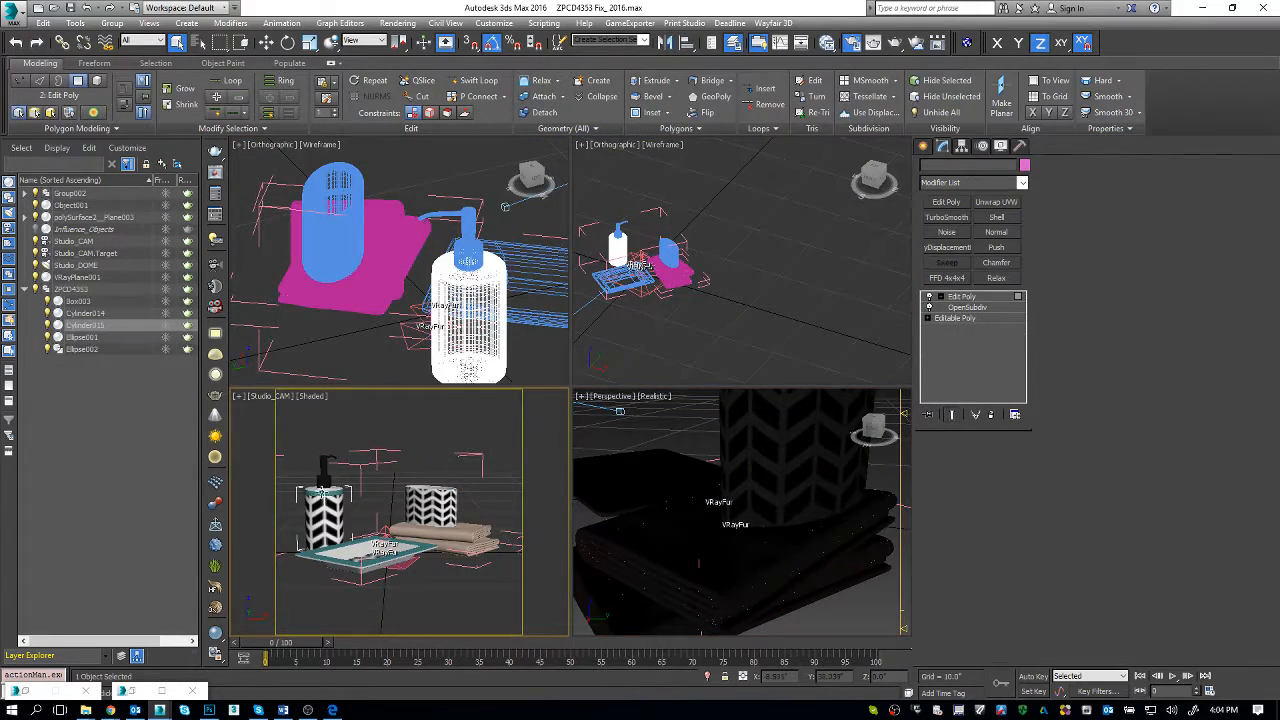
key("alt+Tab")
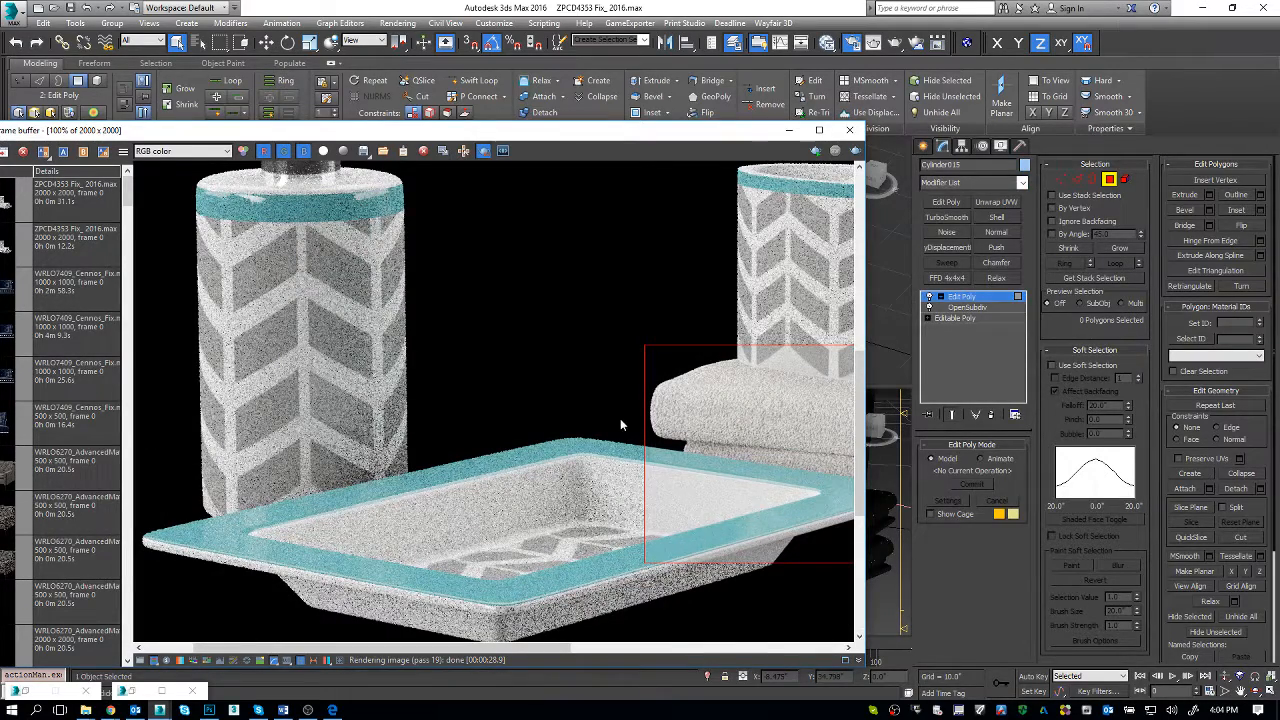
left_click(785, 131)
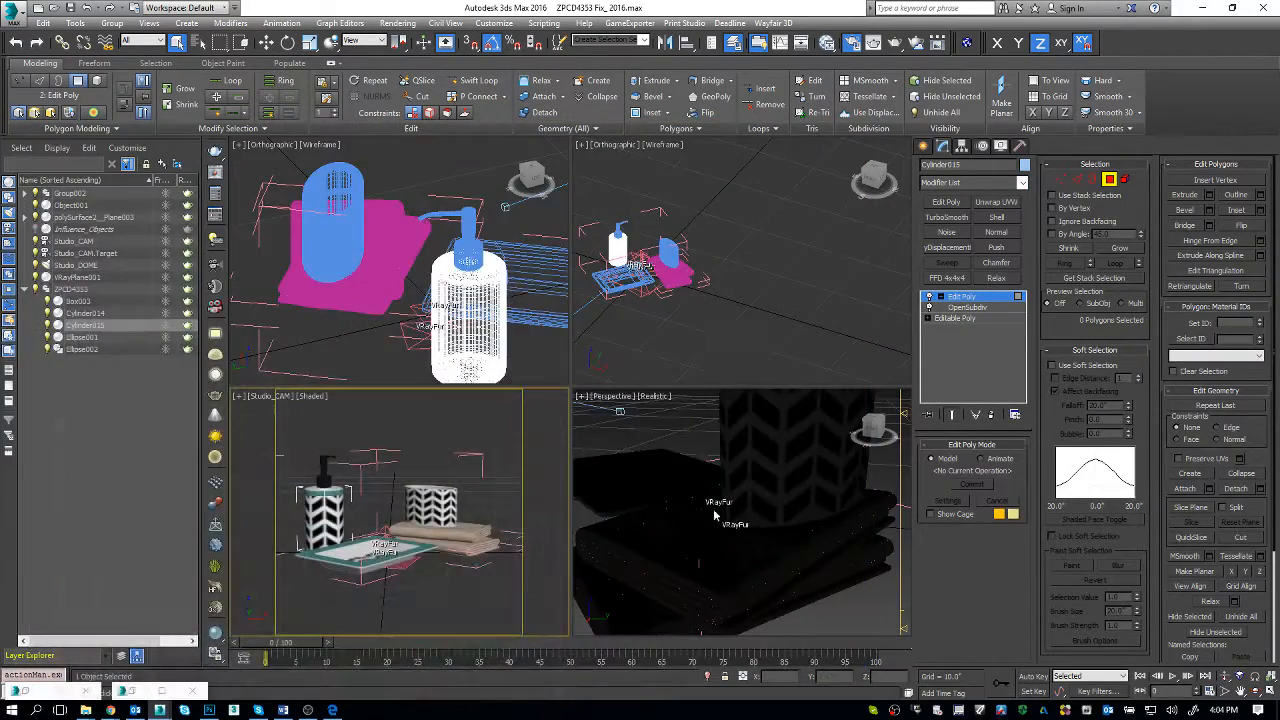
key("alt+w")
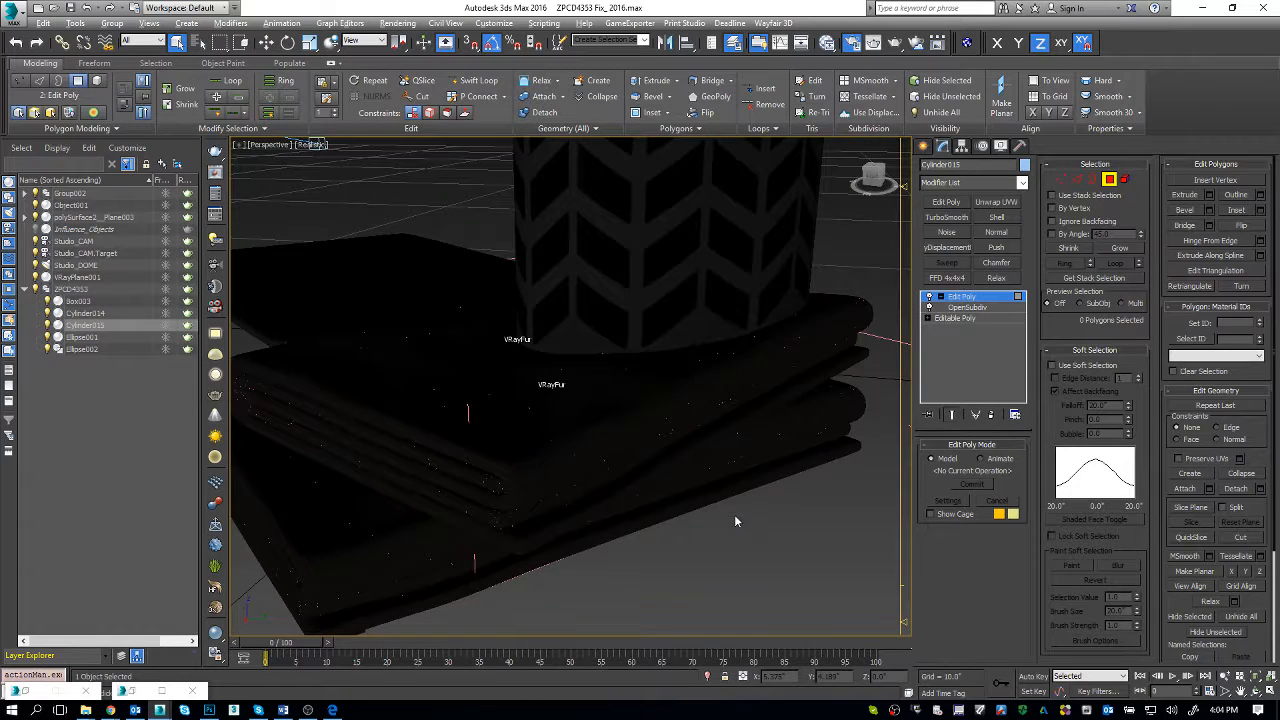
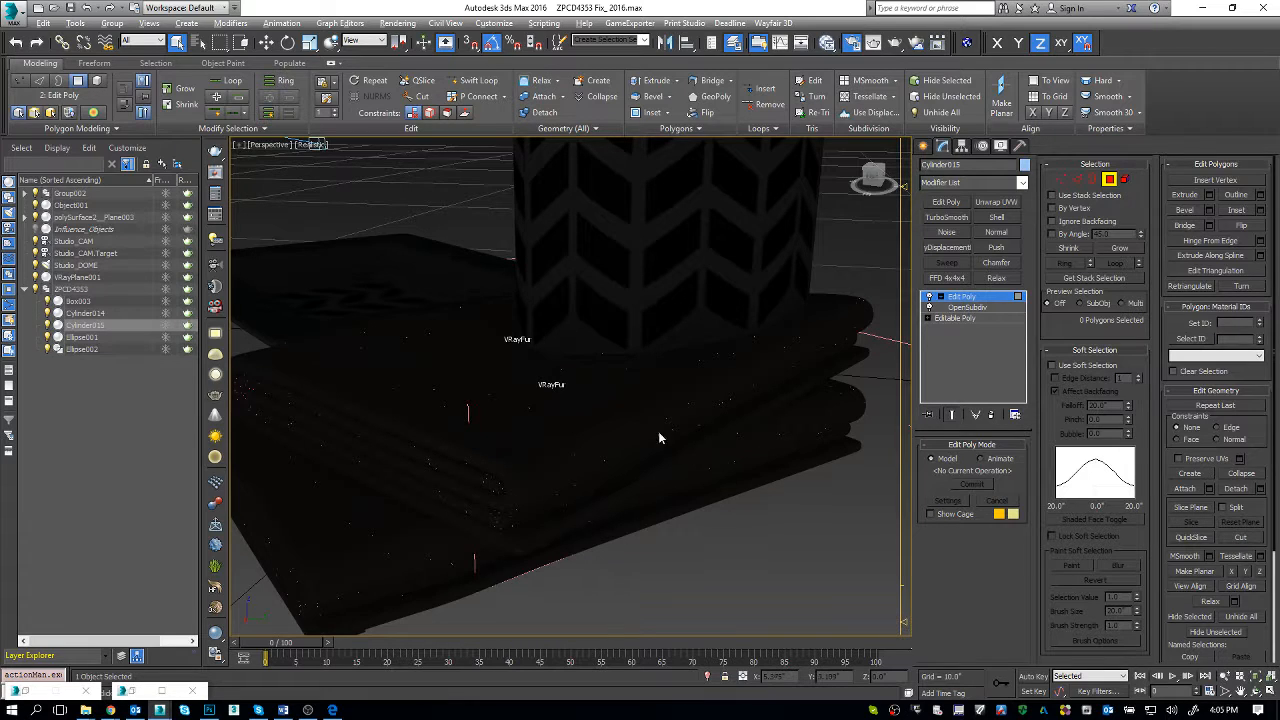
Step: Show edged faces on the upper folded towel and delete the top Edit Poly modifier from its stack
left_click(966, 297)
middle_click_drag(647, 453, 653, 480)
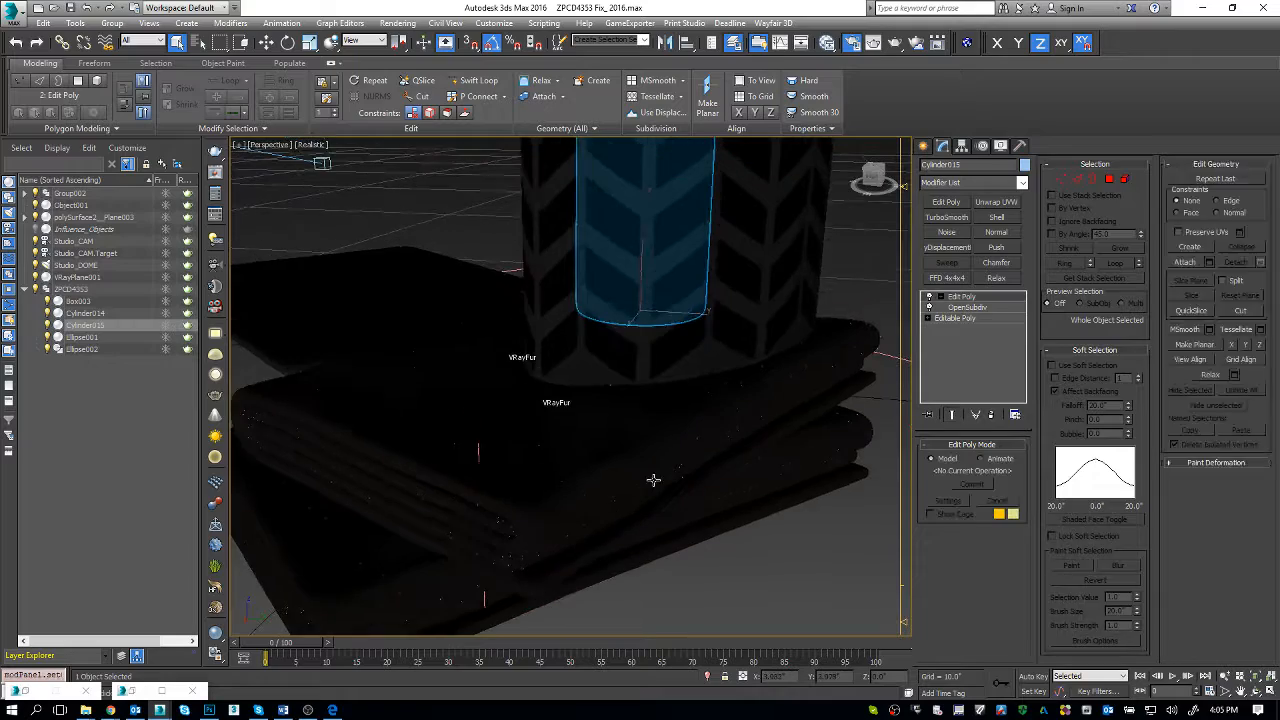
left_click(649, 461)
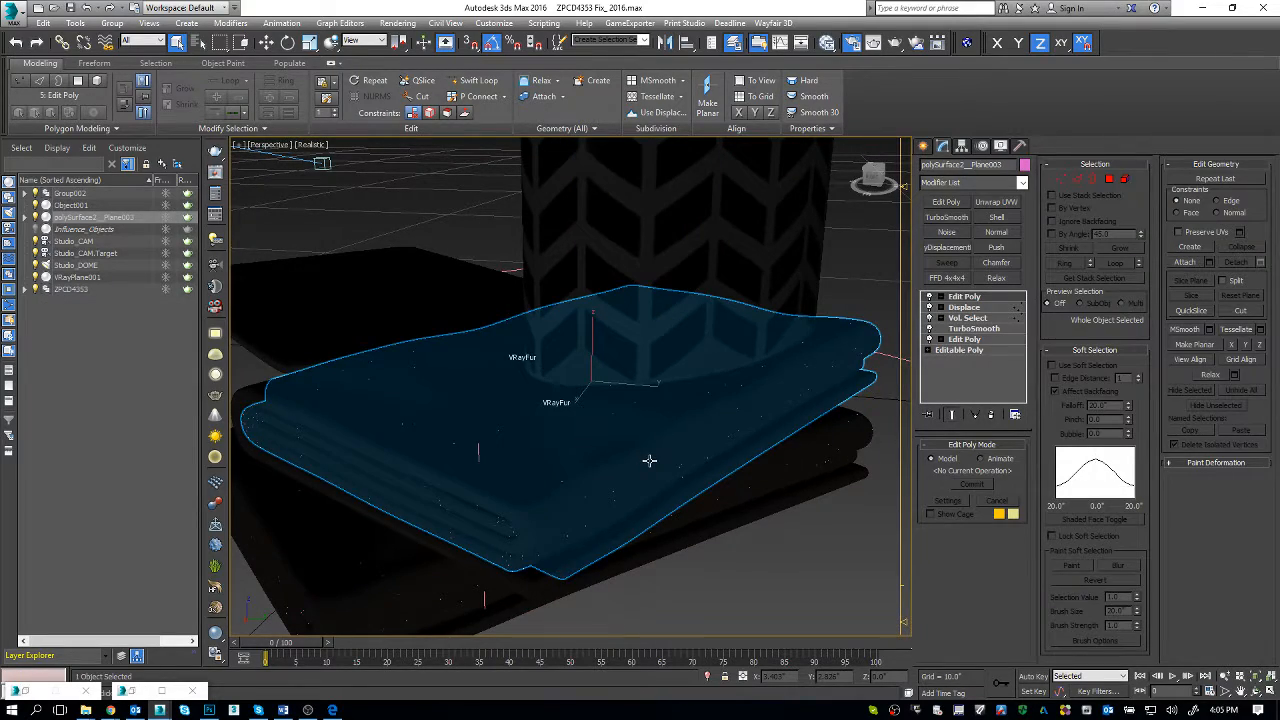
key("F4")
left_click(514, 490)
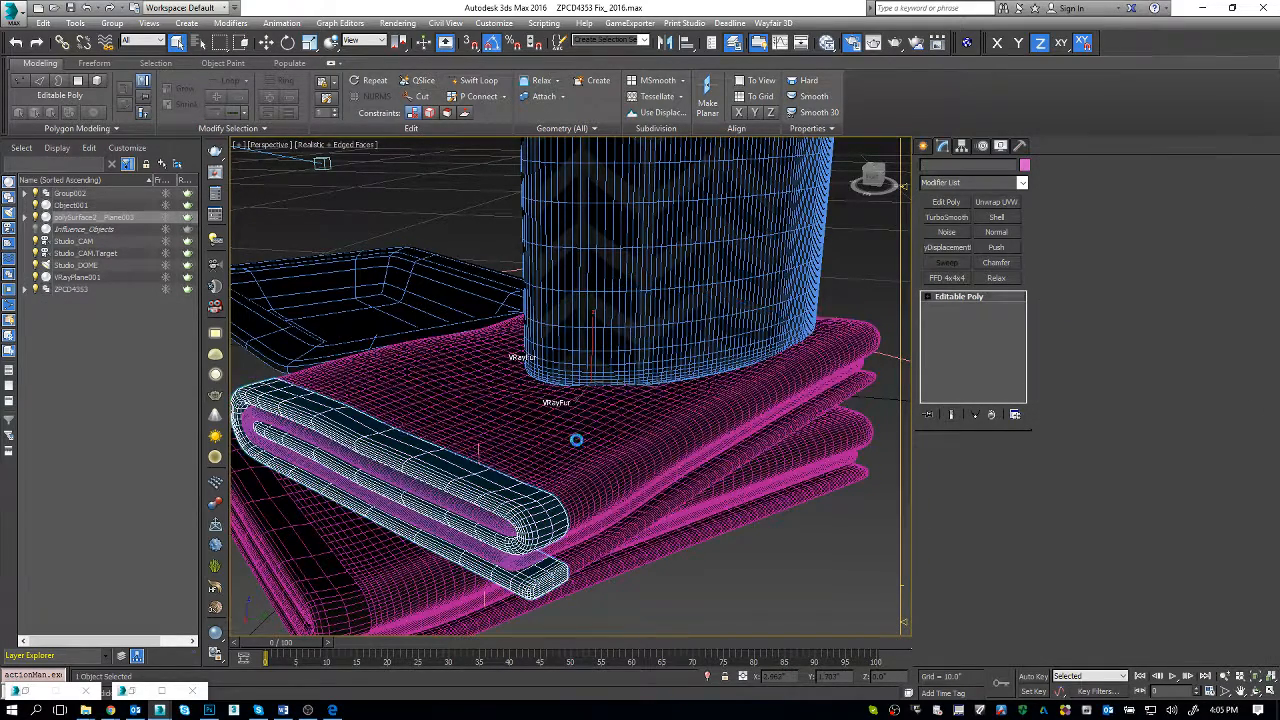
left_click(576, 440)
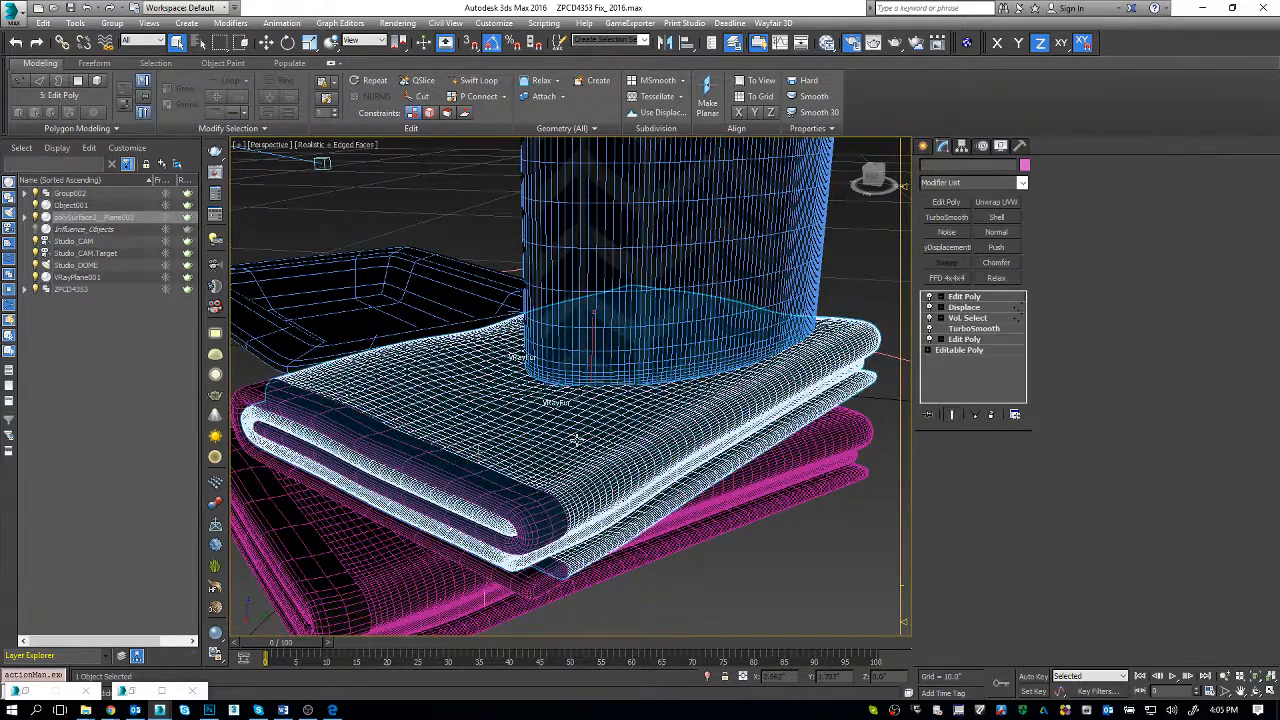
left_click(991, 414)
Step: Inspect the towel's displaced soft selection up close and isolate polySurface2__Plane003 from the rest of the scene
key("alt+w")
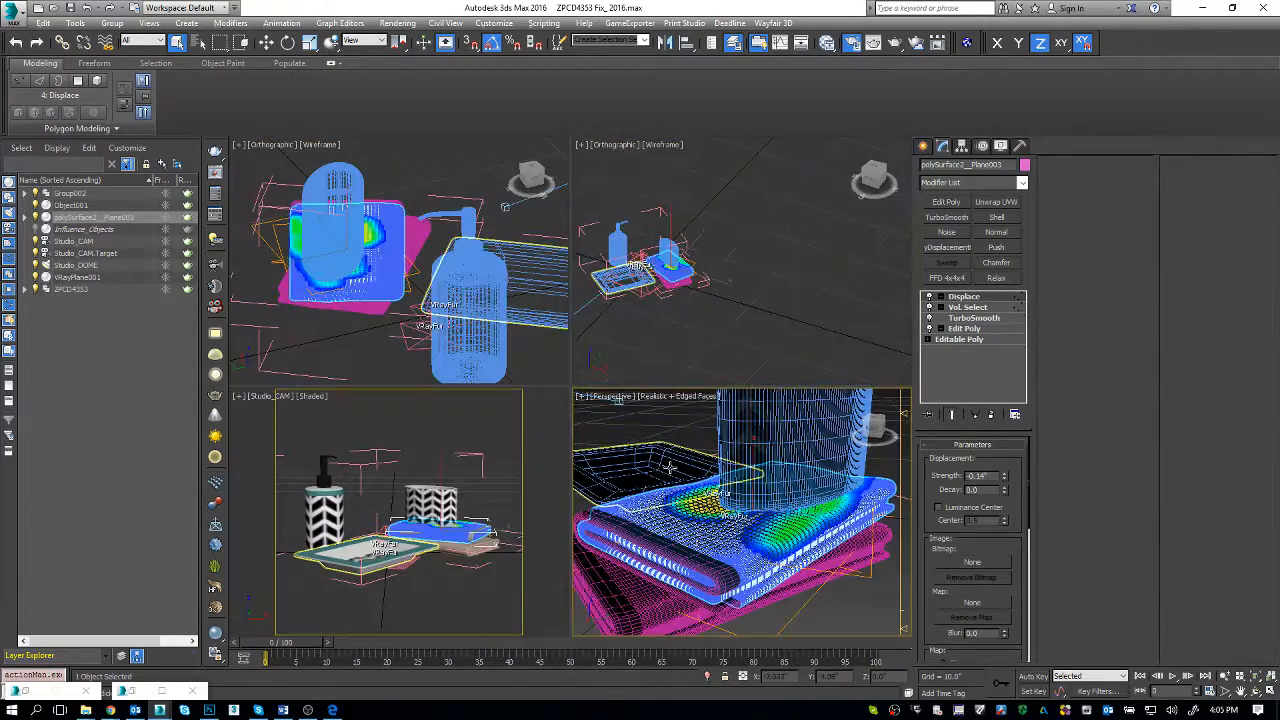
key("alt+w")
key("z")
scroll(552, 396, "up", 4)
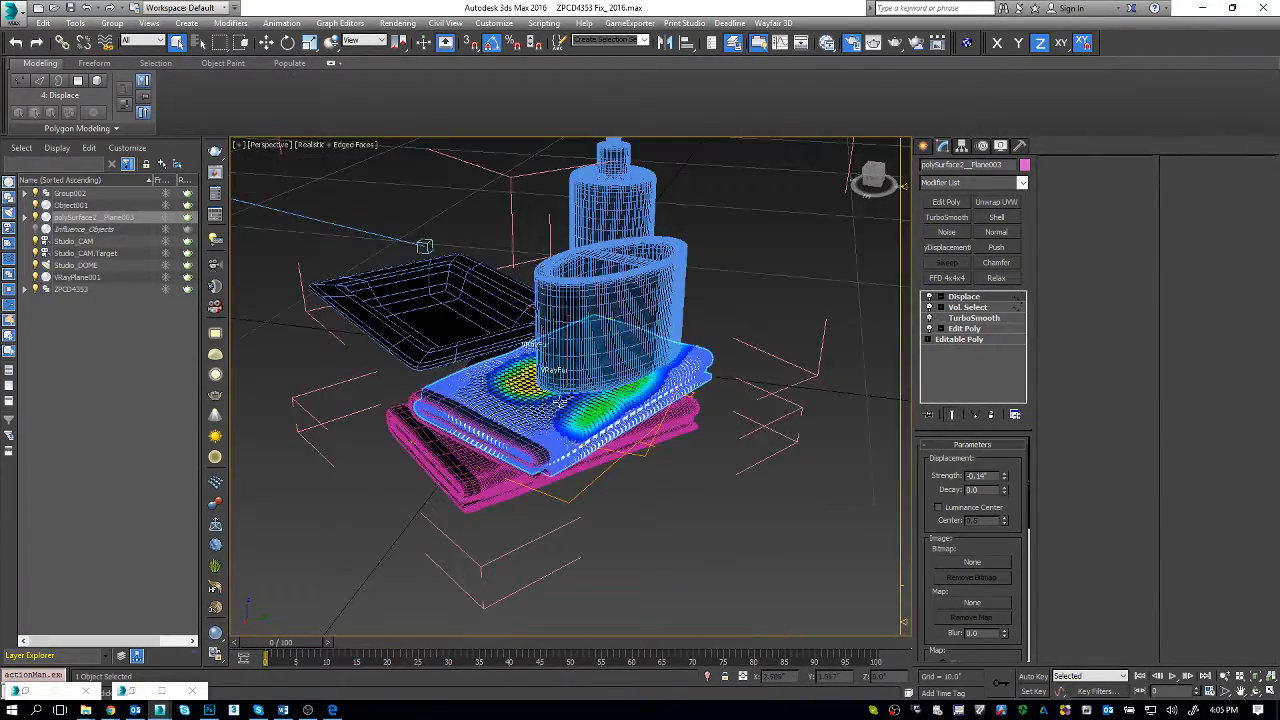
middle_click_drag(560, 402, 563, 352, "alt")
middle_click_drag(319, 164, 317, 181, "alt")
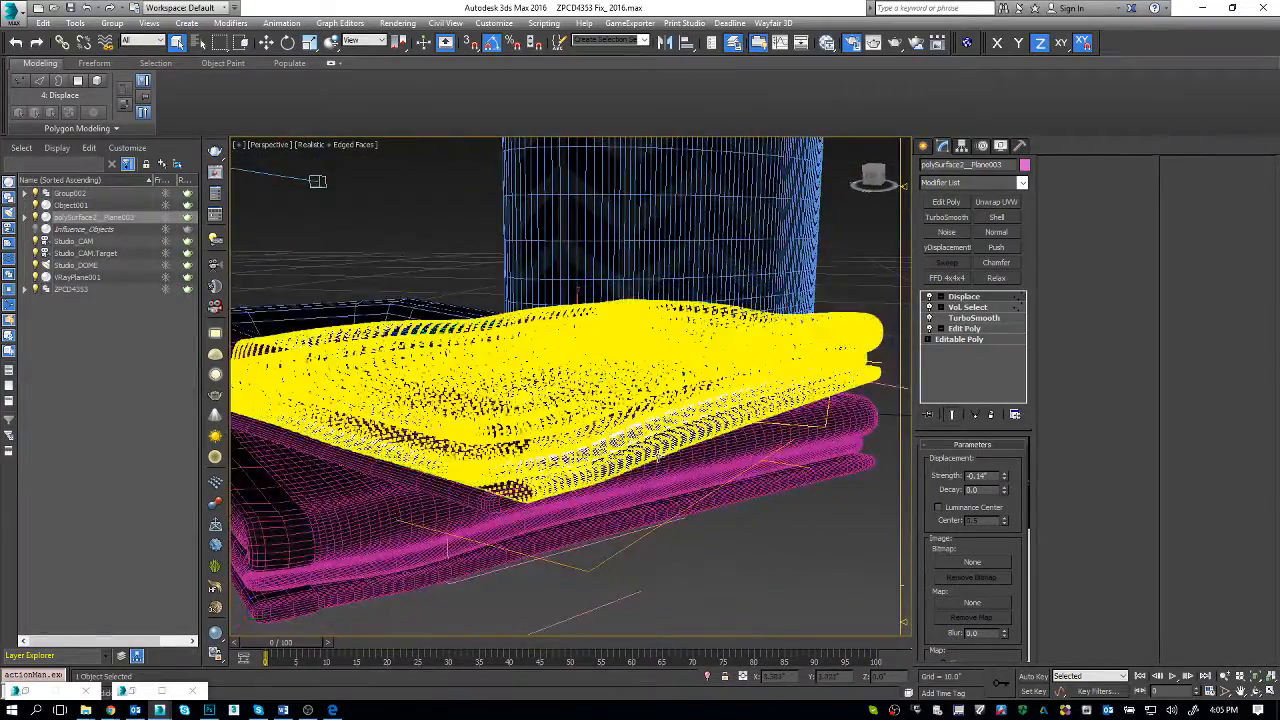
middle_click_drag(657, 456, 650, 508, "alt")
scroll(810, 553, "up", 2)
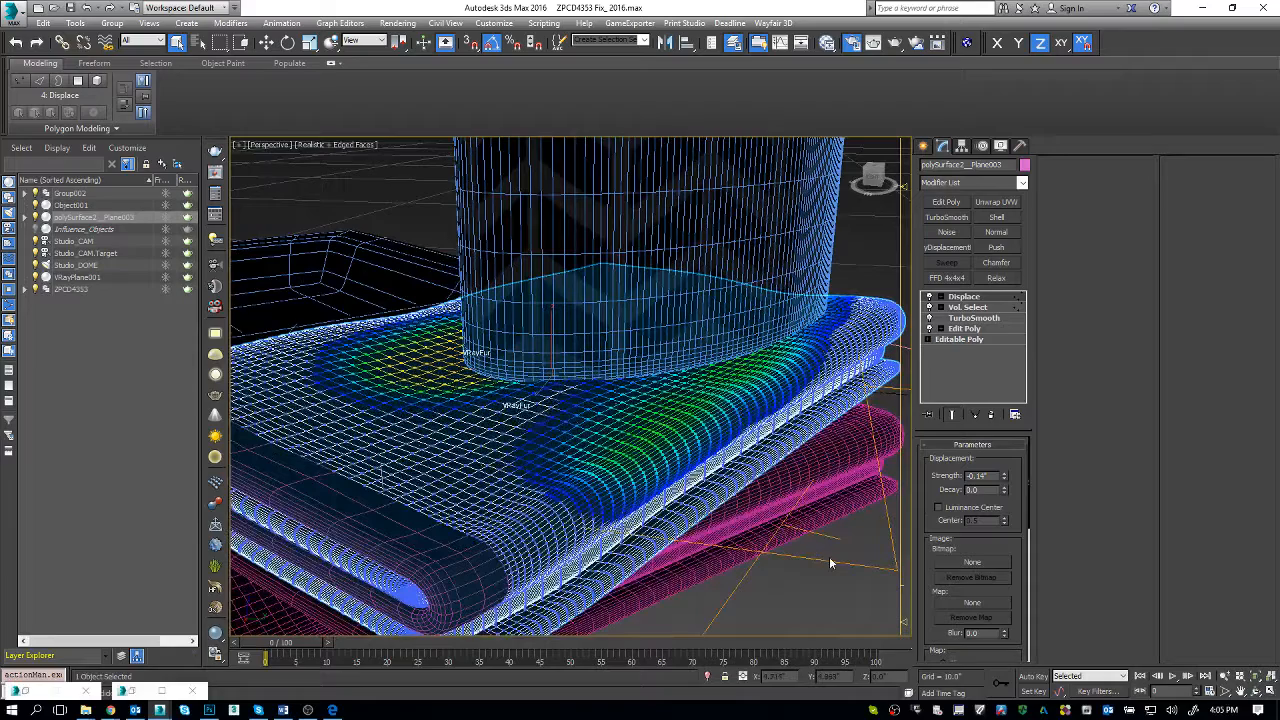
key("alt+q")
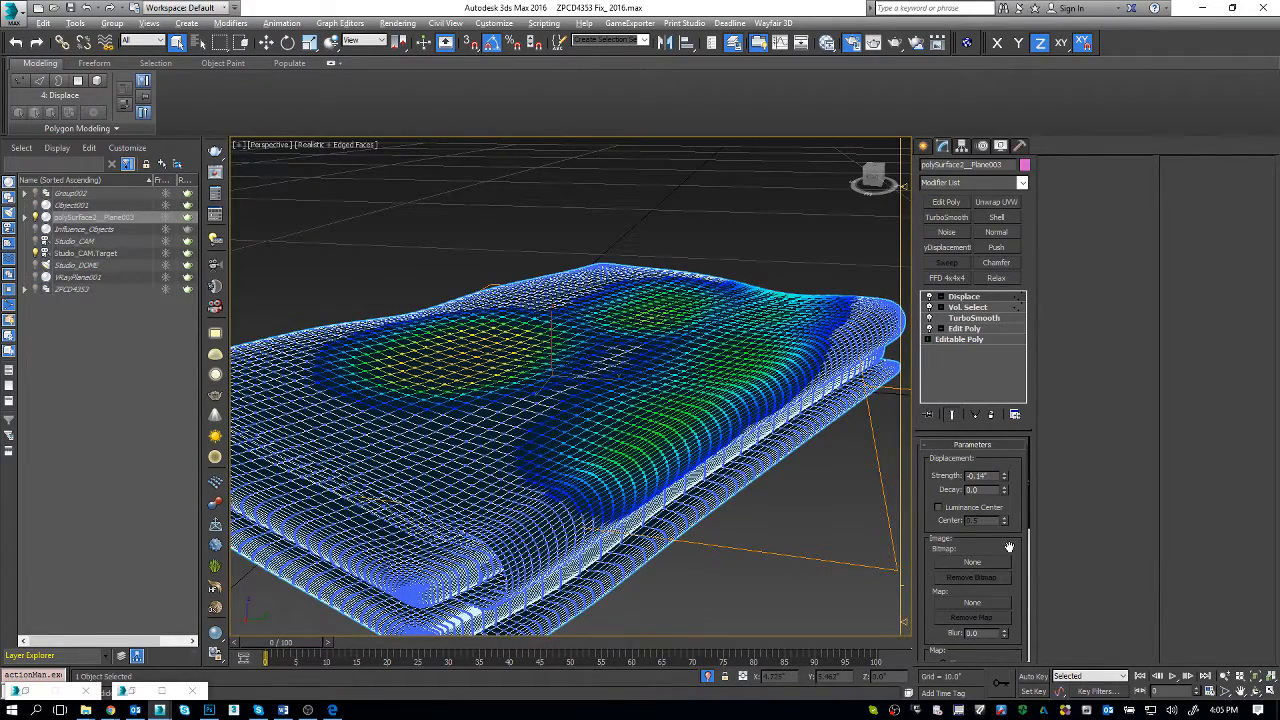
Step: Review the towel's Vol. Select parameters and unhide Influence_Objects to compare its shapes with the selected areas
left_click(970, 307)
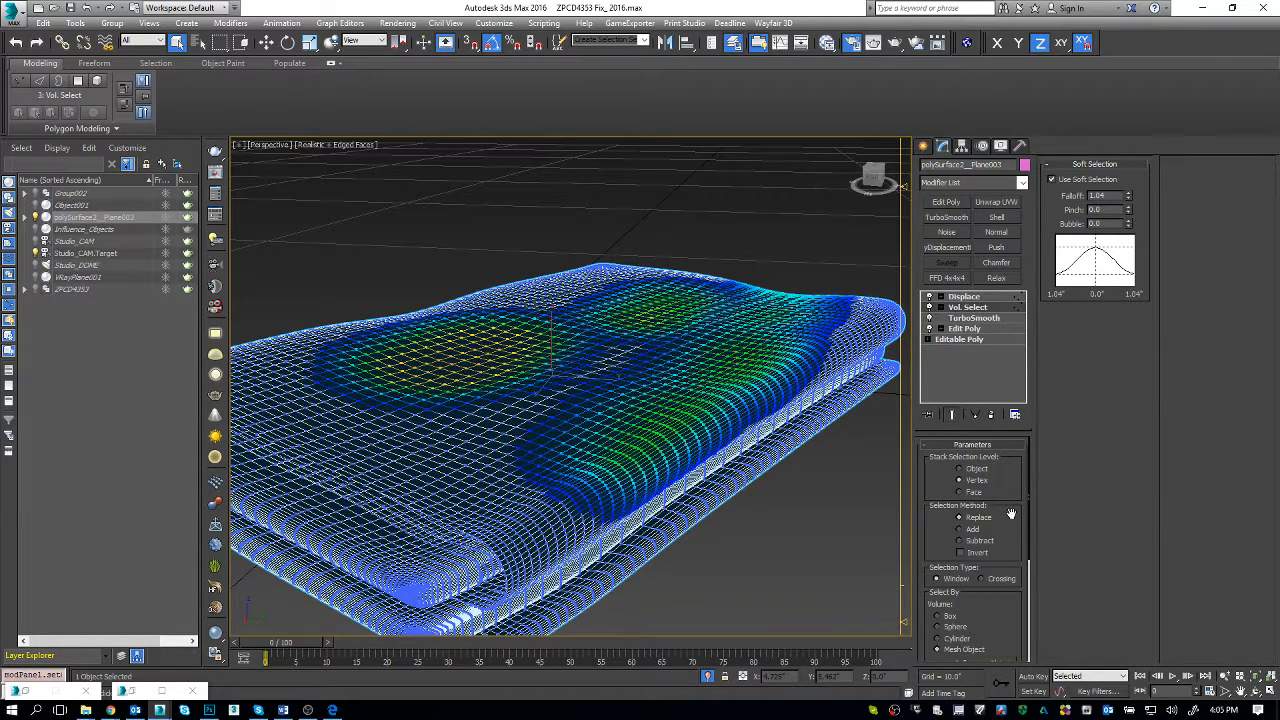
scroll(1011, 513, "down", 2)
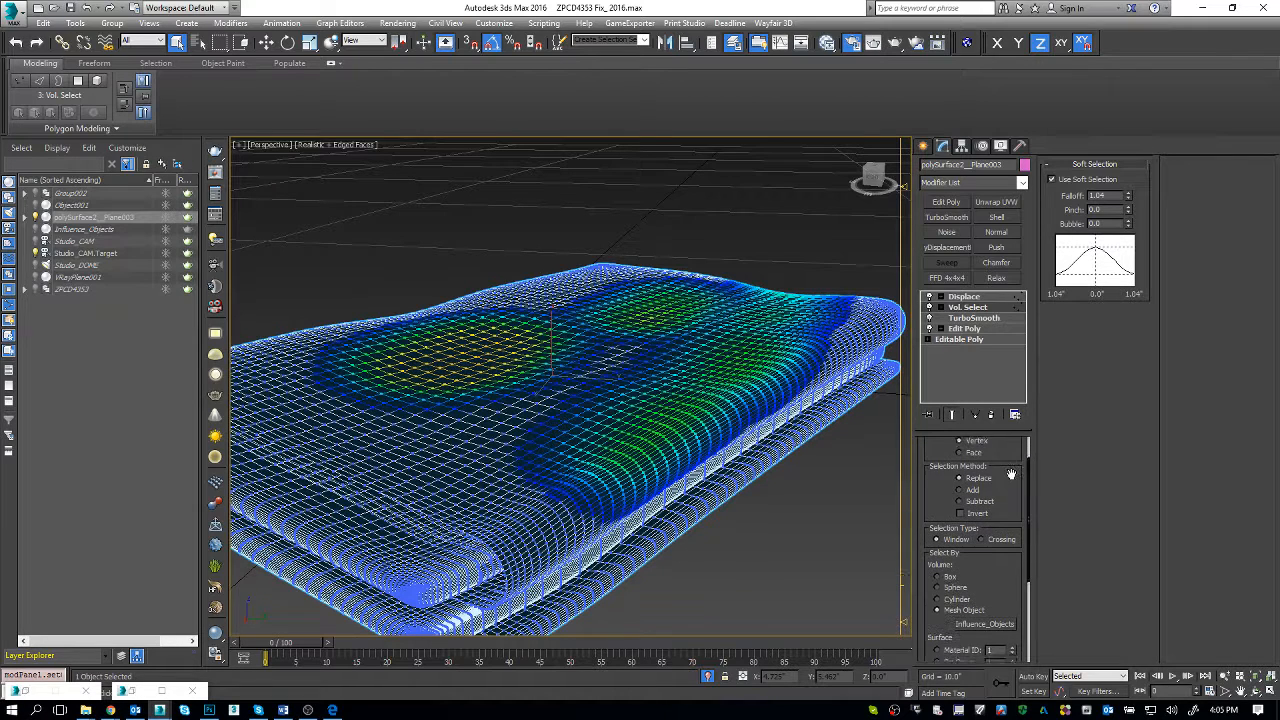
left_click_drag(967, 430, 969, 380)
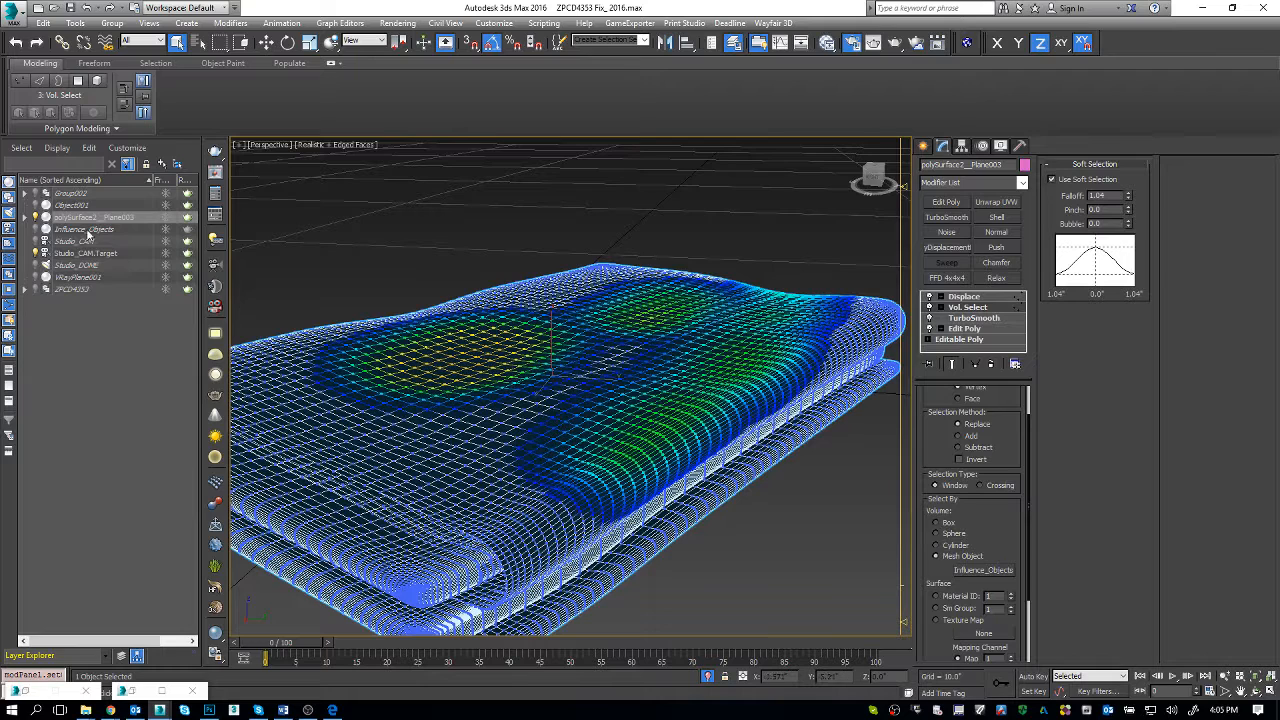
left_click(35, 230)
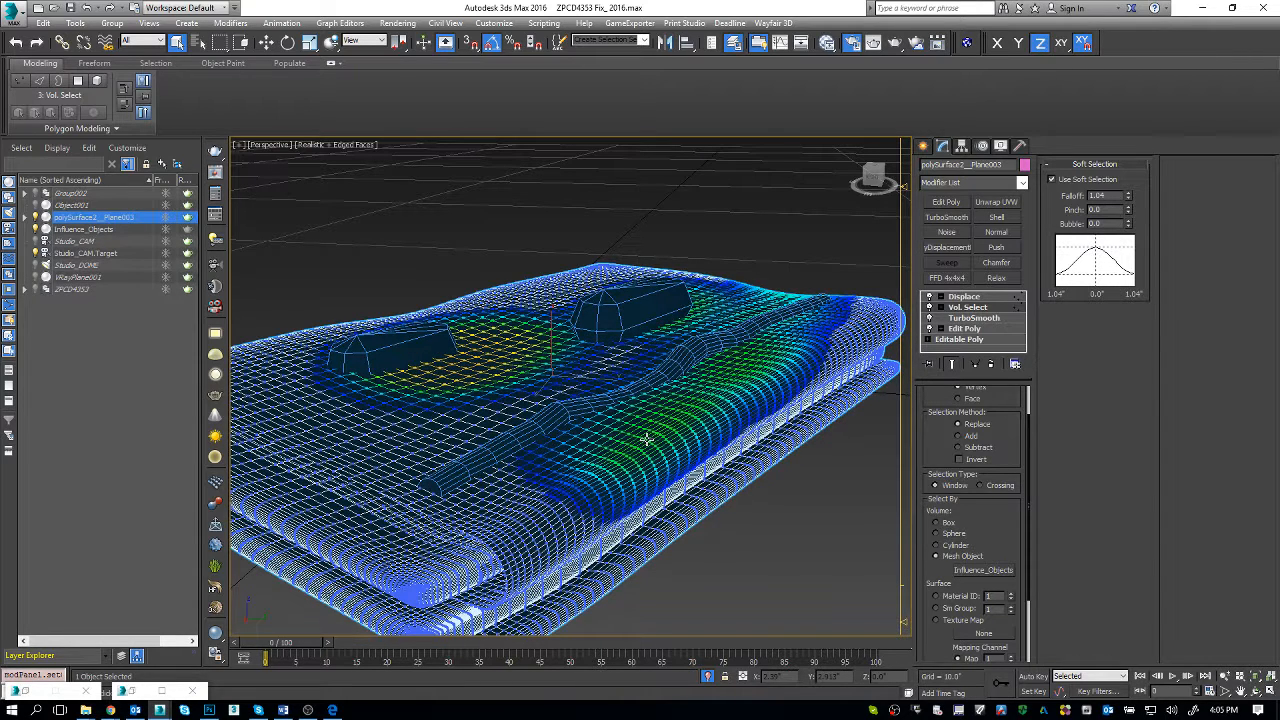
middle_click_drag(707, 452, 672, 456, "alt")
middle_click_drag(540, 478, 505, 400, "alt")
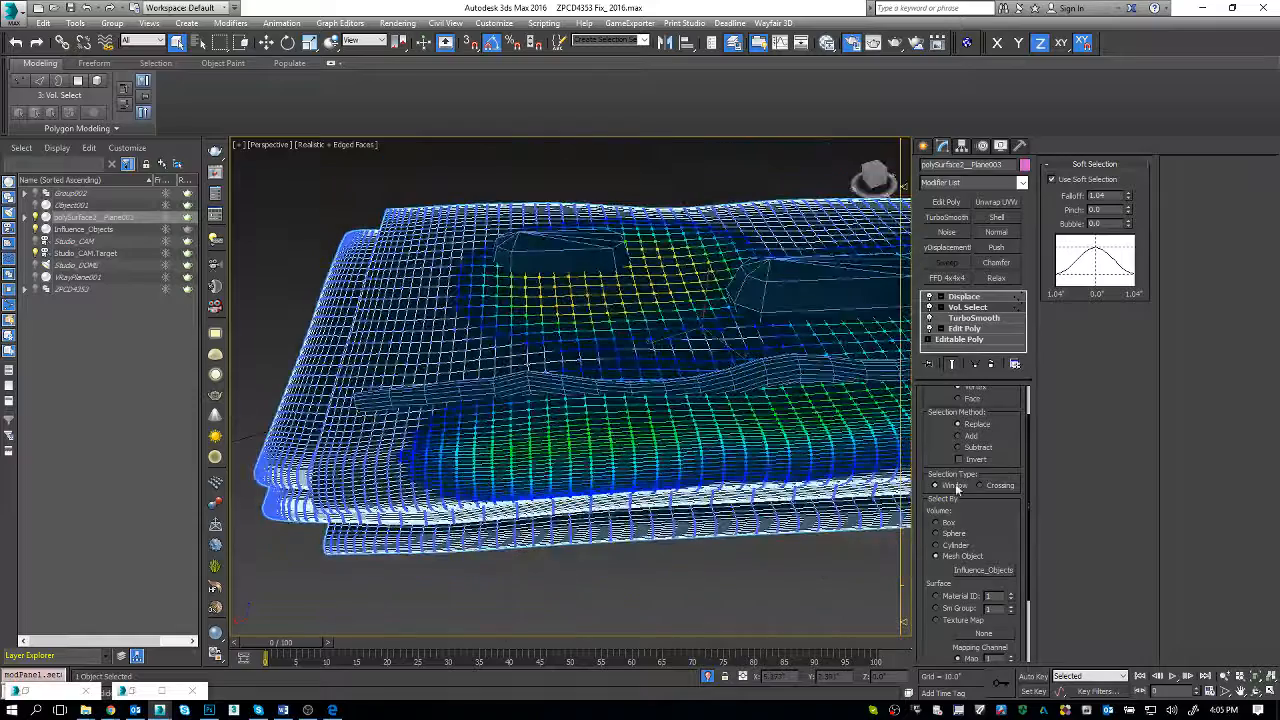
Step: Review the Vol. Select surface and alignment options, and switch soft selection off and back on to compare its effect
left_click_drag(1004, 520, 995, 428)
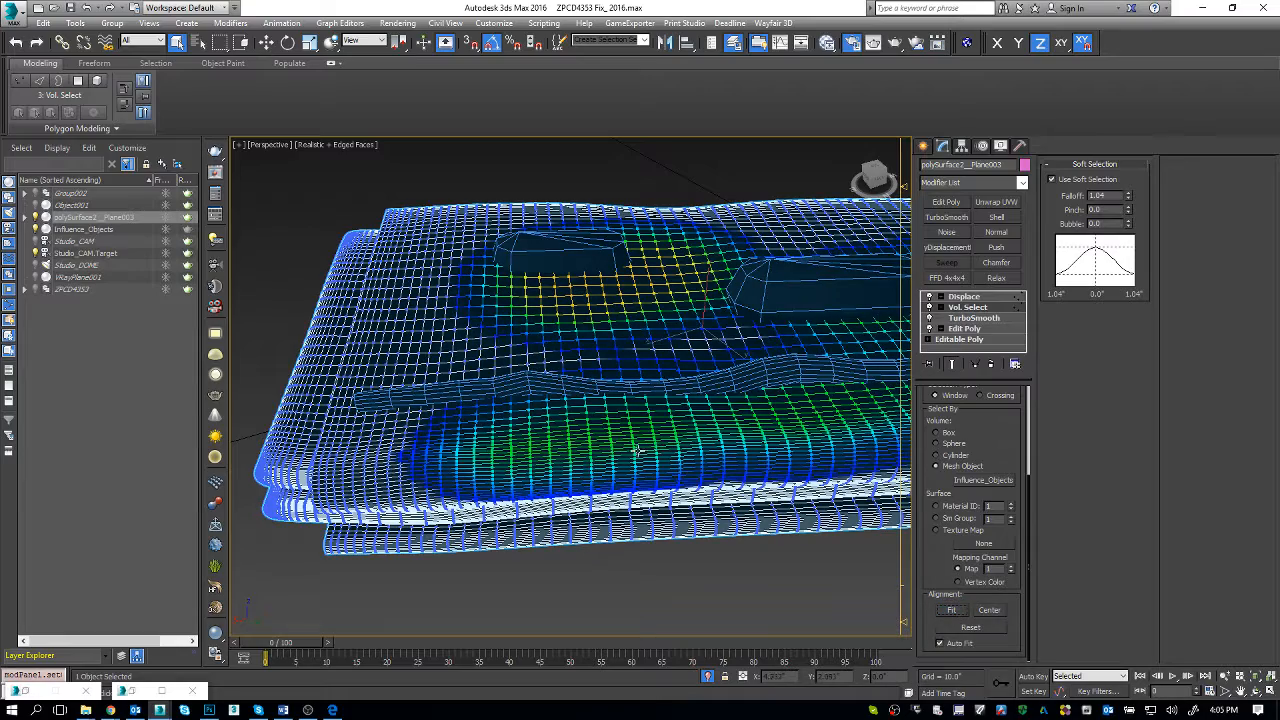
left_click(989, 610)
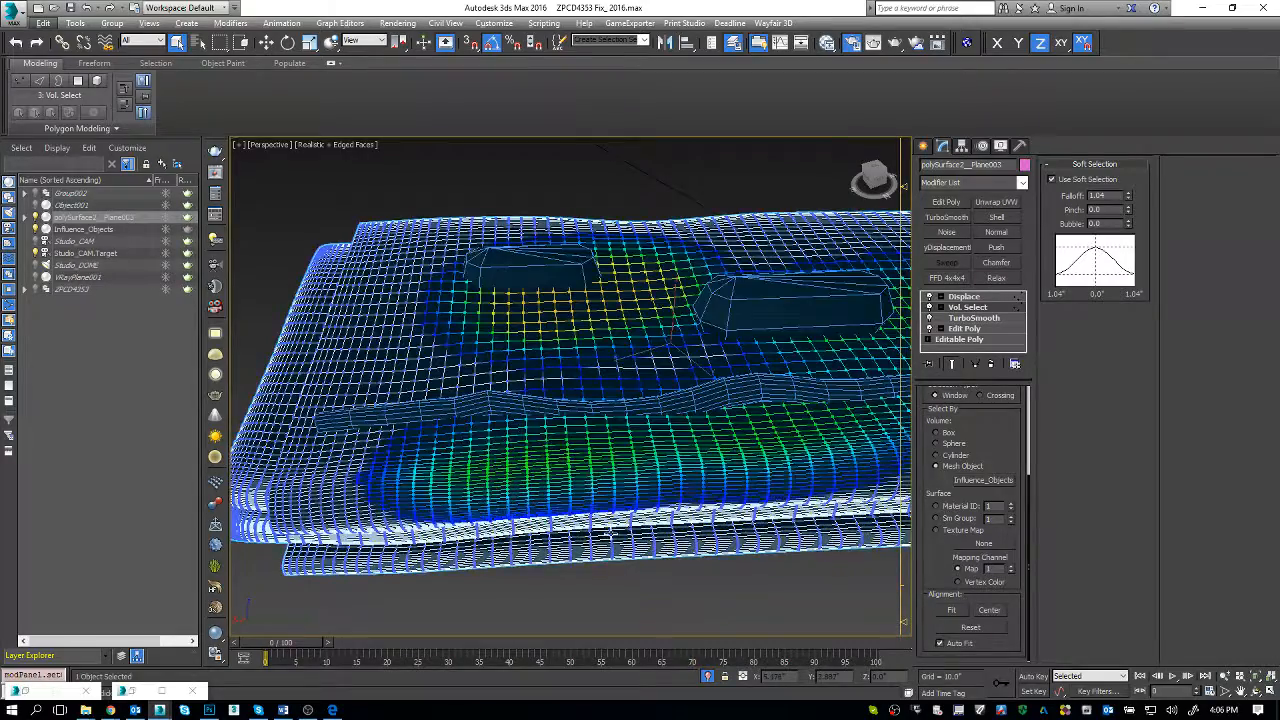
middle_click_drag(611, 535, 643, 524, "alt")
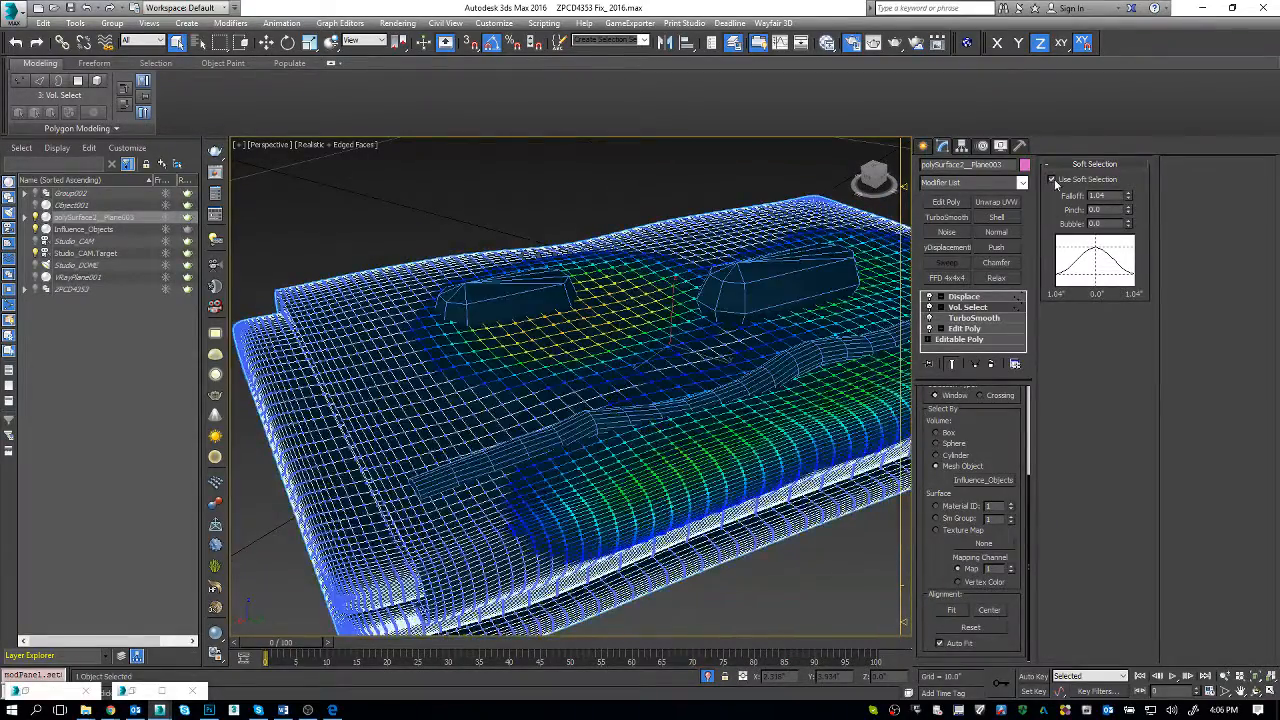
left_click(1052, 180)
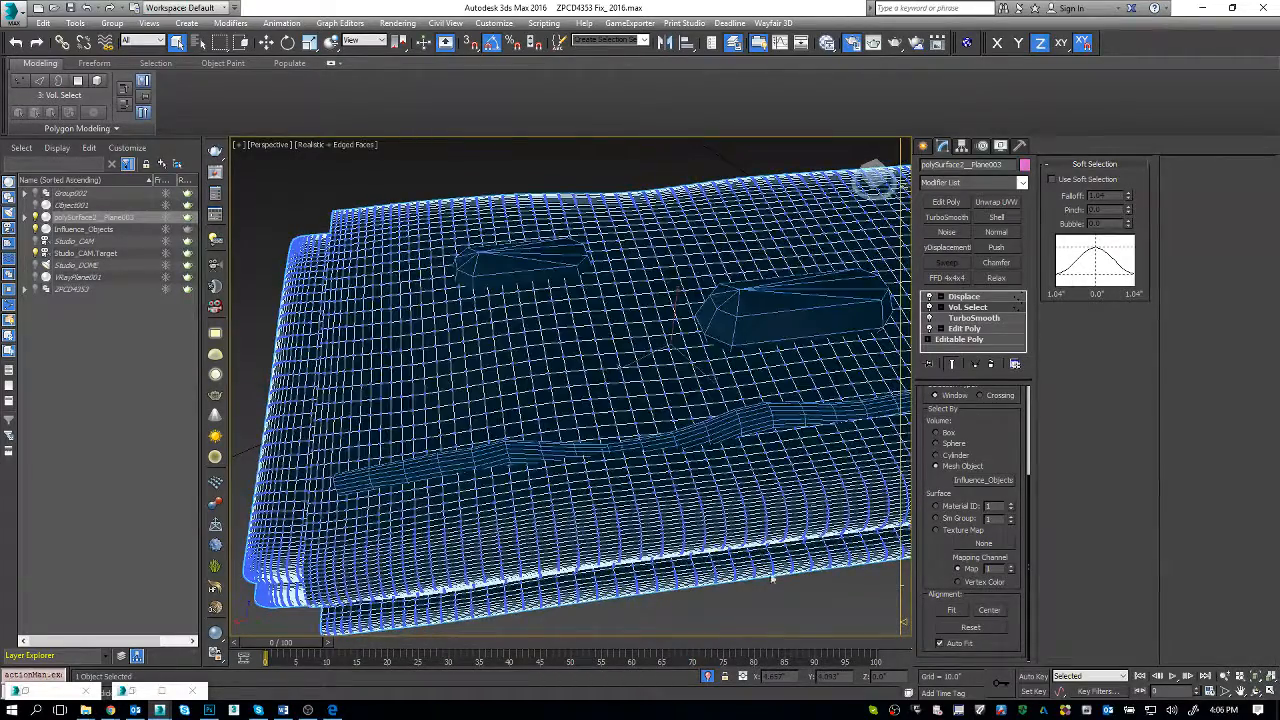
left_click(1051, 179)
Step: Select Influence_Objects and check its position, rotation and scale values in the Transform Type-In
middle_click_drag(757, 404, 719, 433, "alt")
key("t")
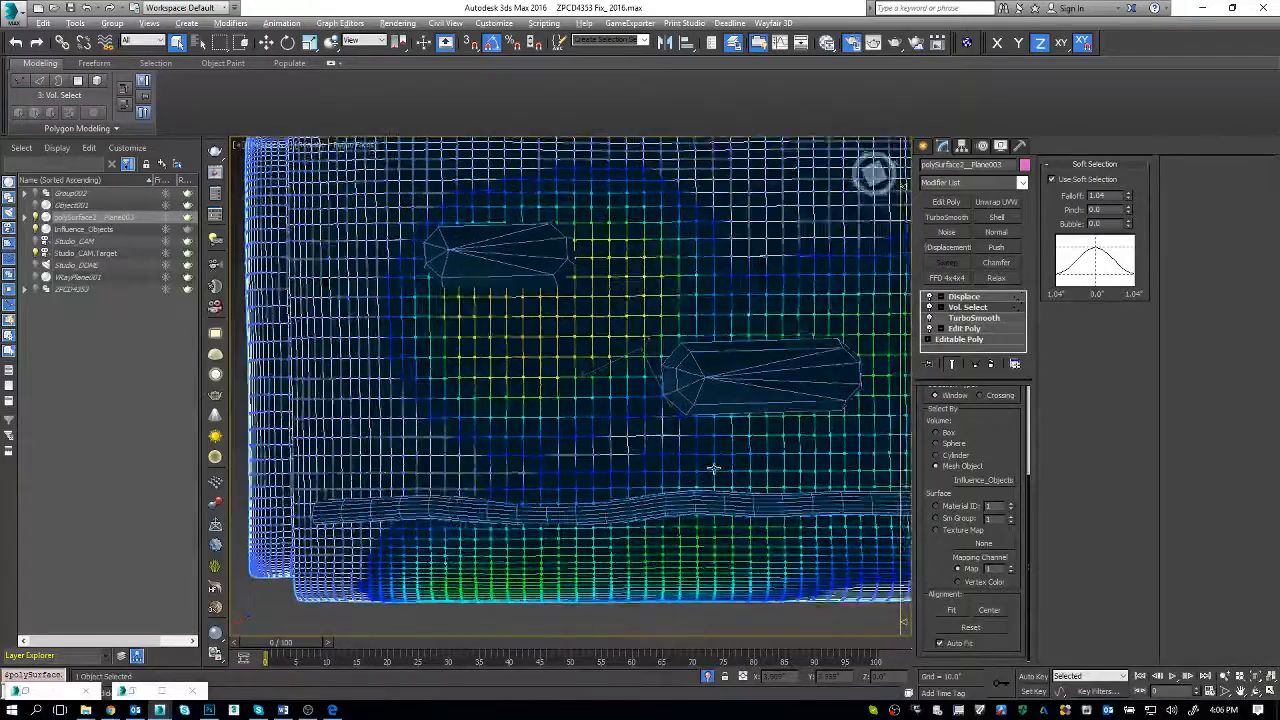
left_click(742, 394)
key("w")
scroll(678, 347, "down", 5)
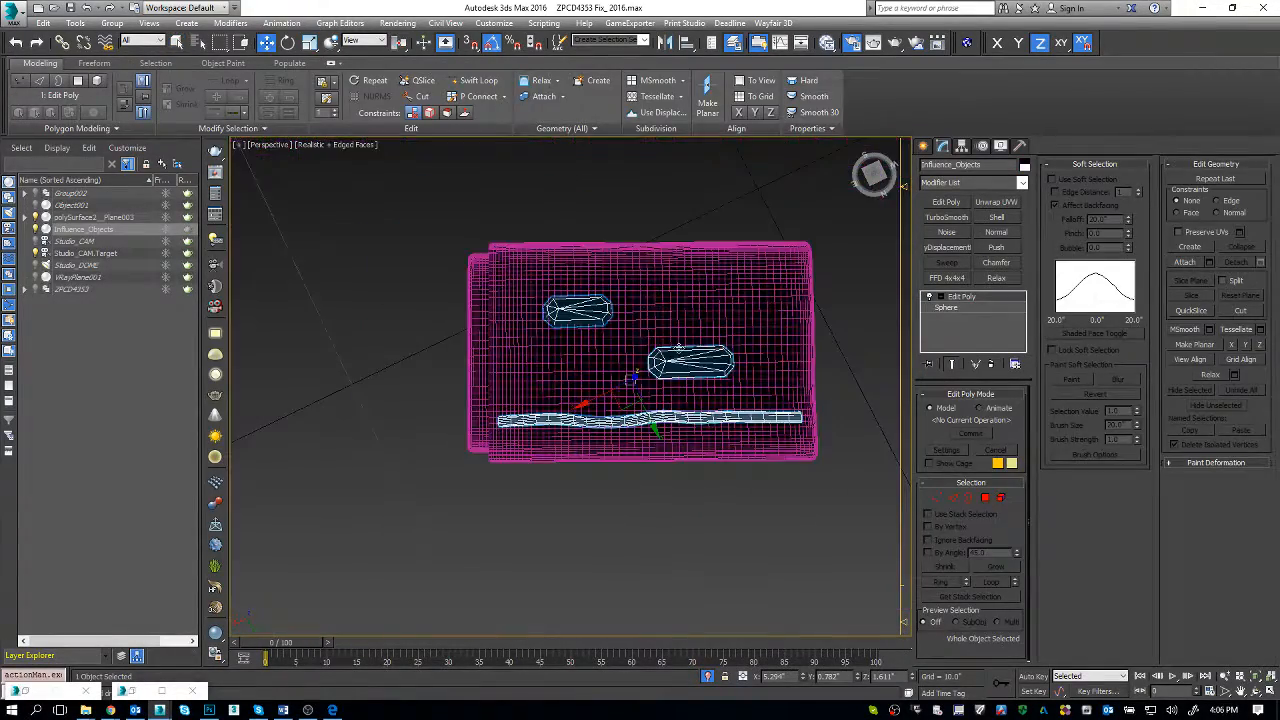
key("F12")
middle_click_drag(678, 347, 601, 393)
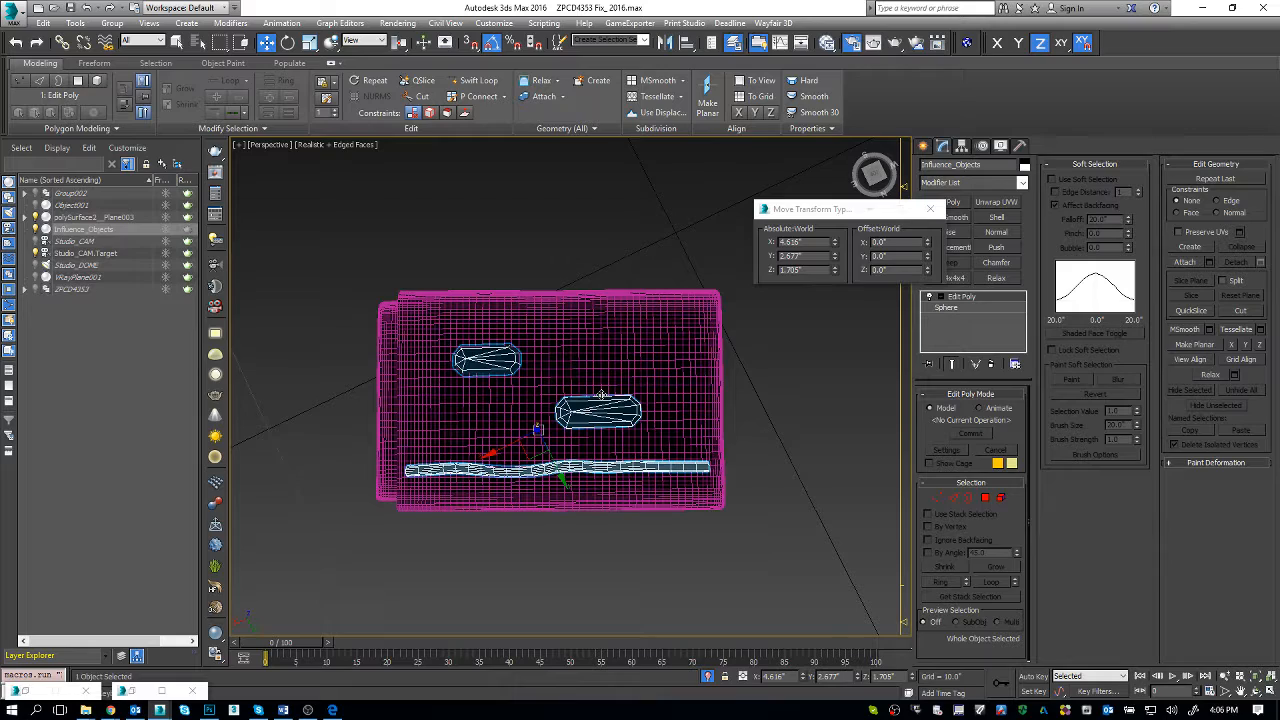
key("r")
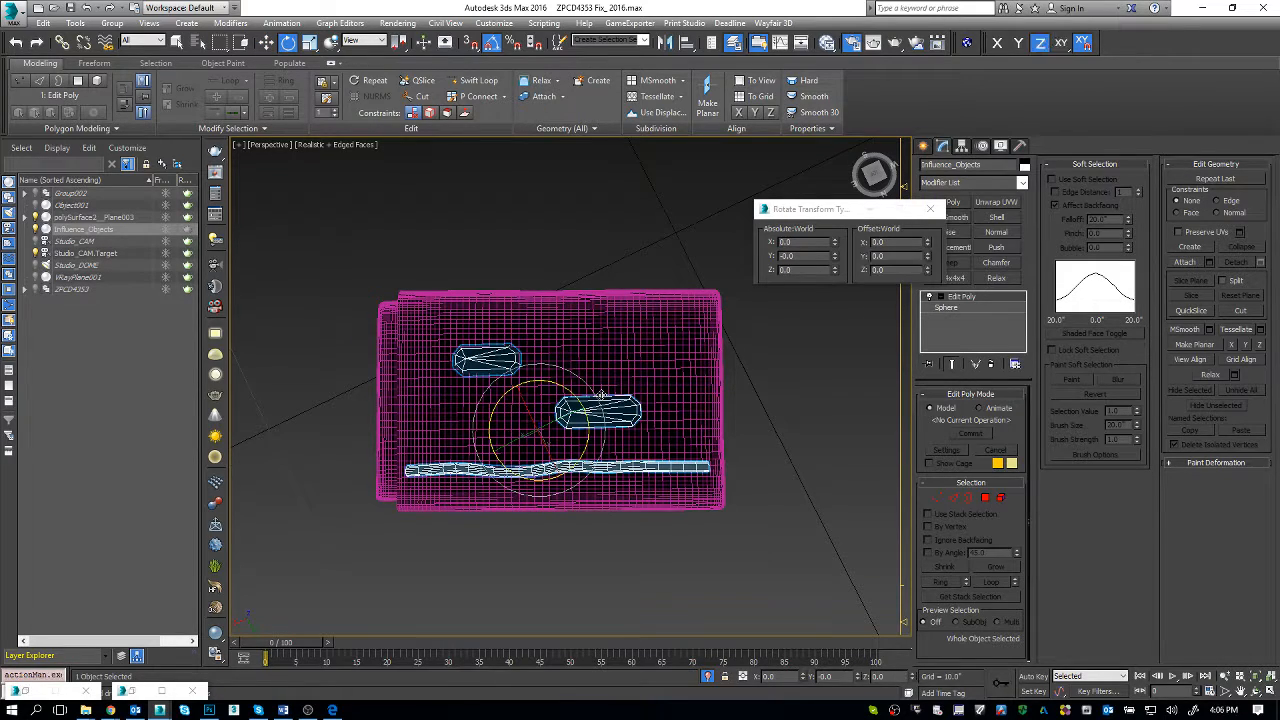
middle_click_drag(601, 395, 585, 459, "alt")
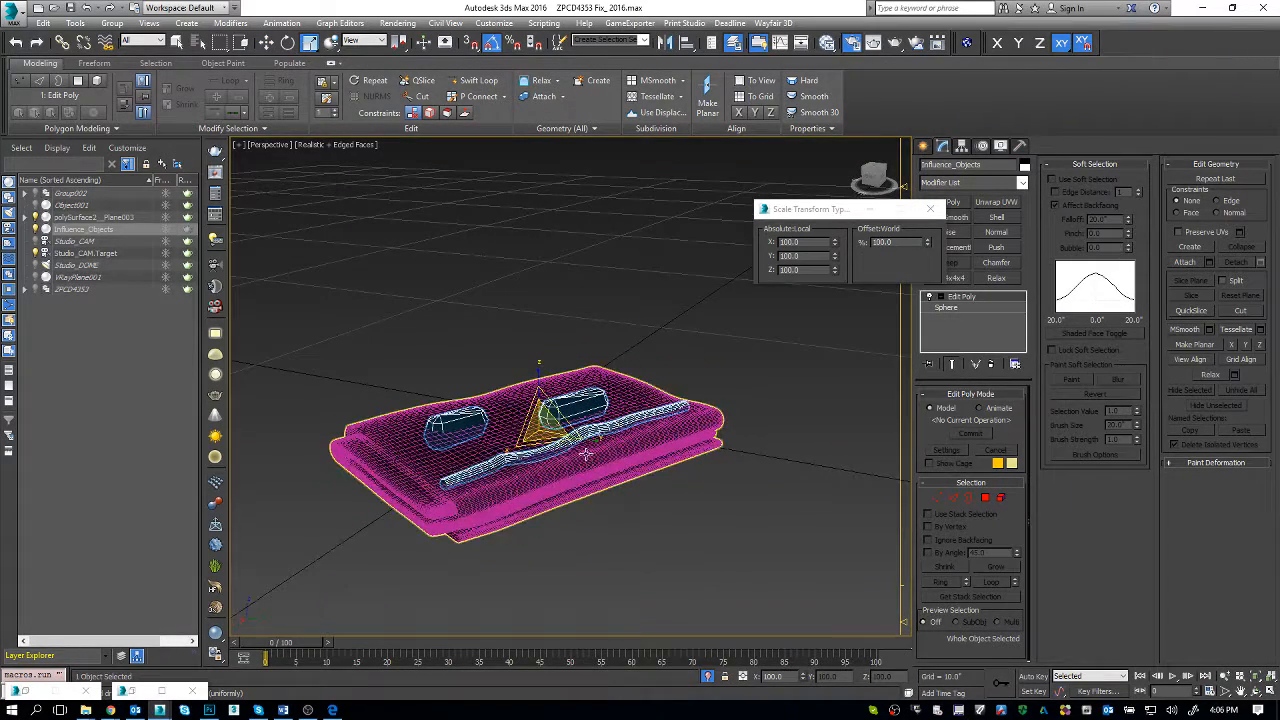
key("e")
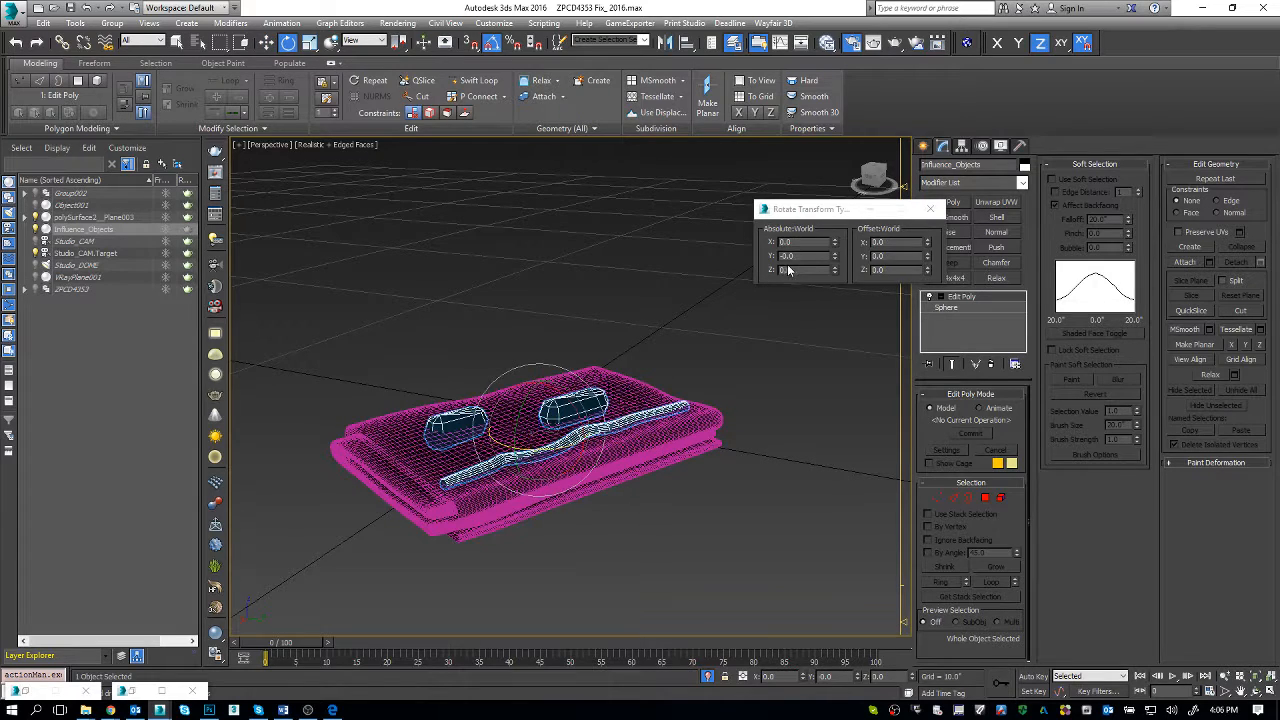
key("r")
middle_click_drag(616, 460, 616, 476, "alt")
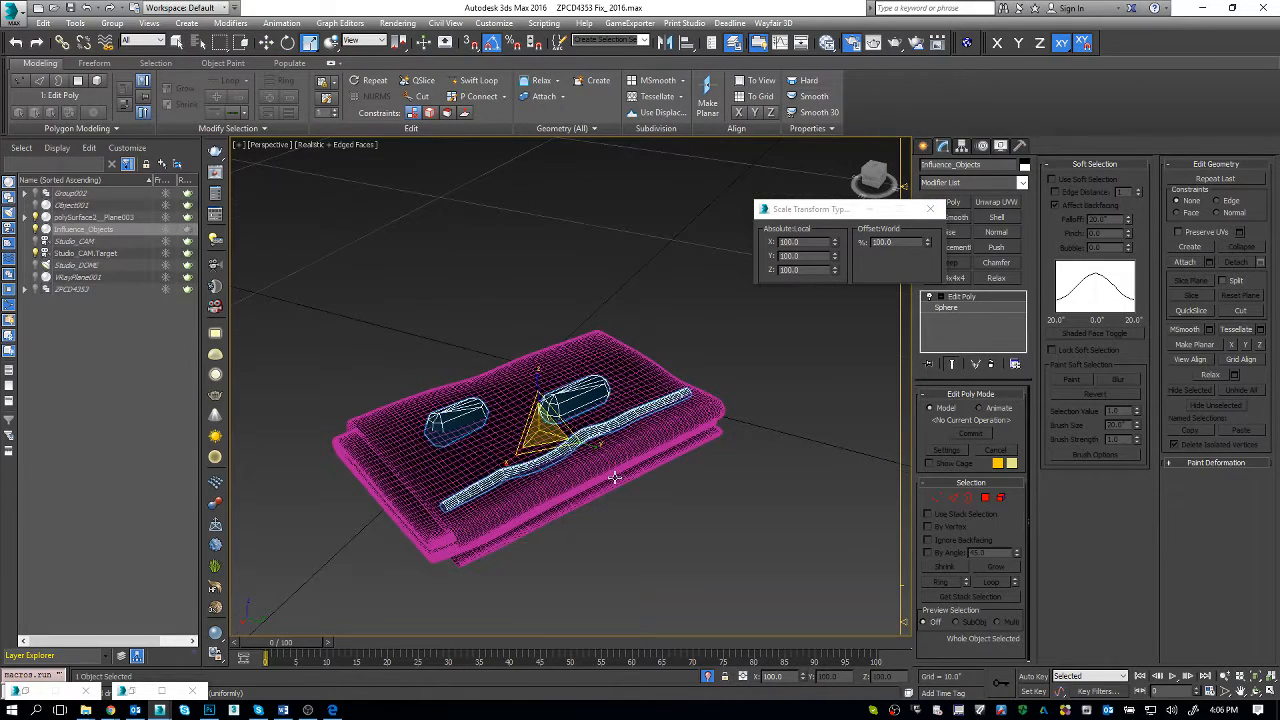
Step: Select the towel and check its scale and rotation values in the Transform Type-In for comparison
left_click(612, 355)
left_click_drag(798, 210, 518, 176)
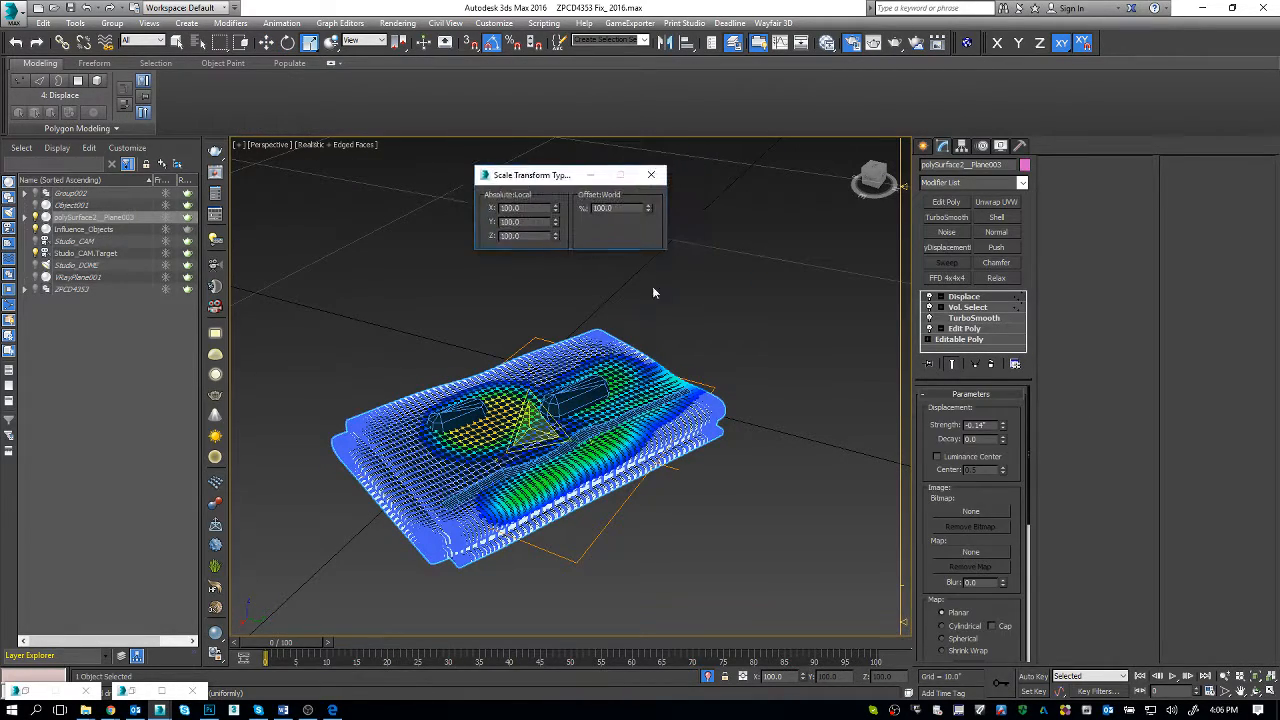
middle_click_drag(652, 286, 622, 327)
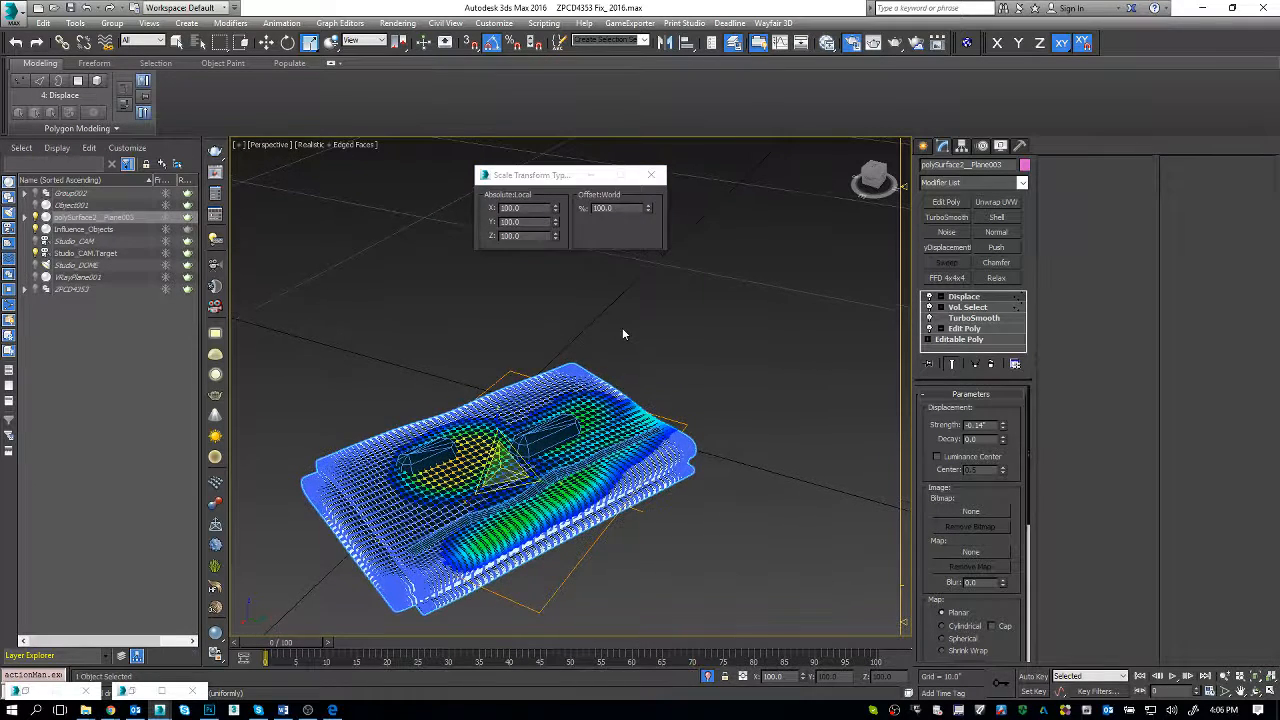
key("e")
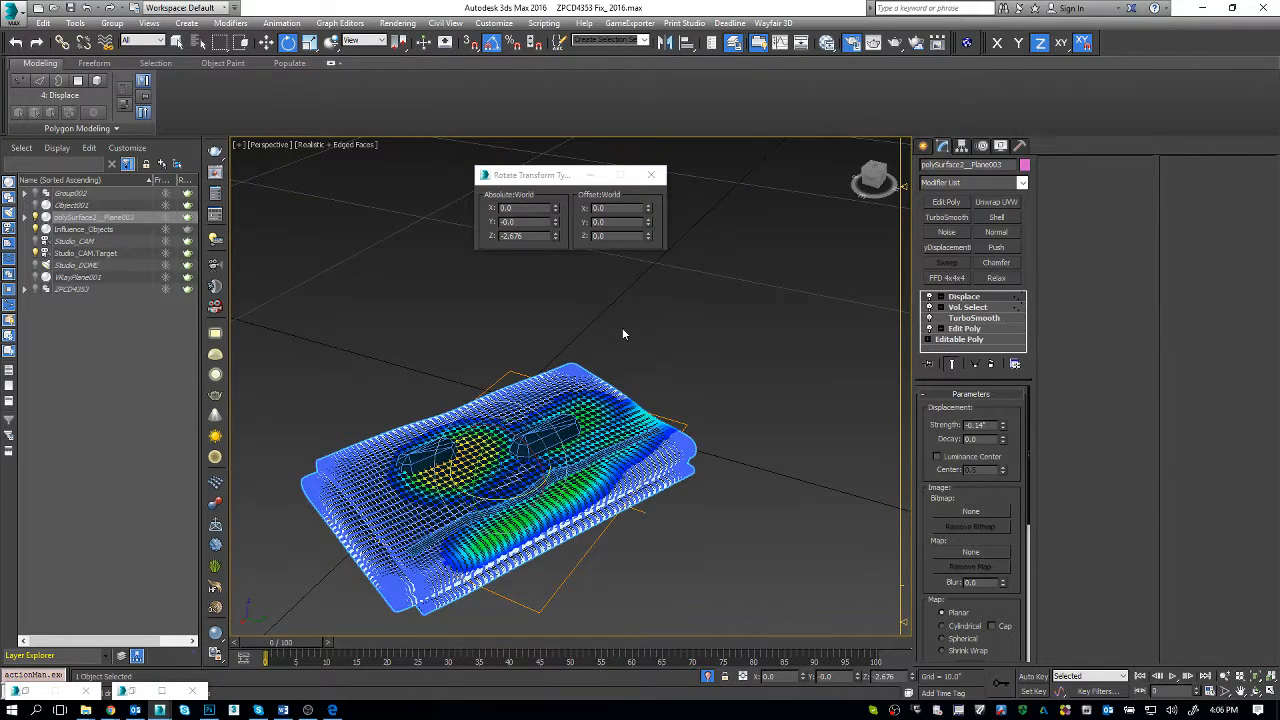
key("r")
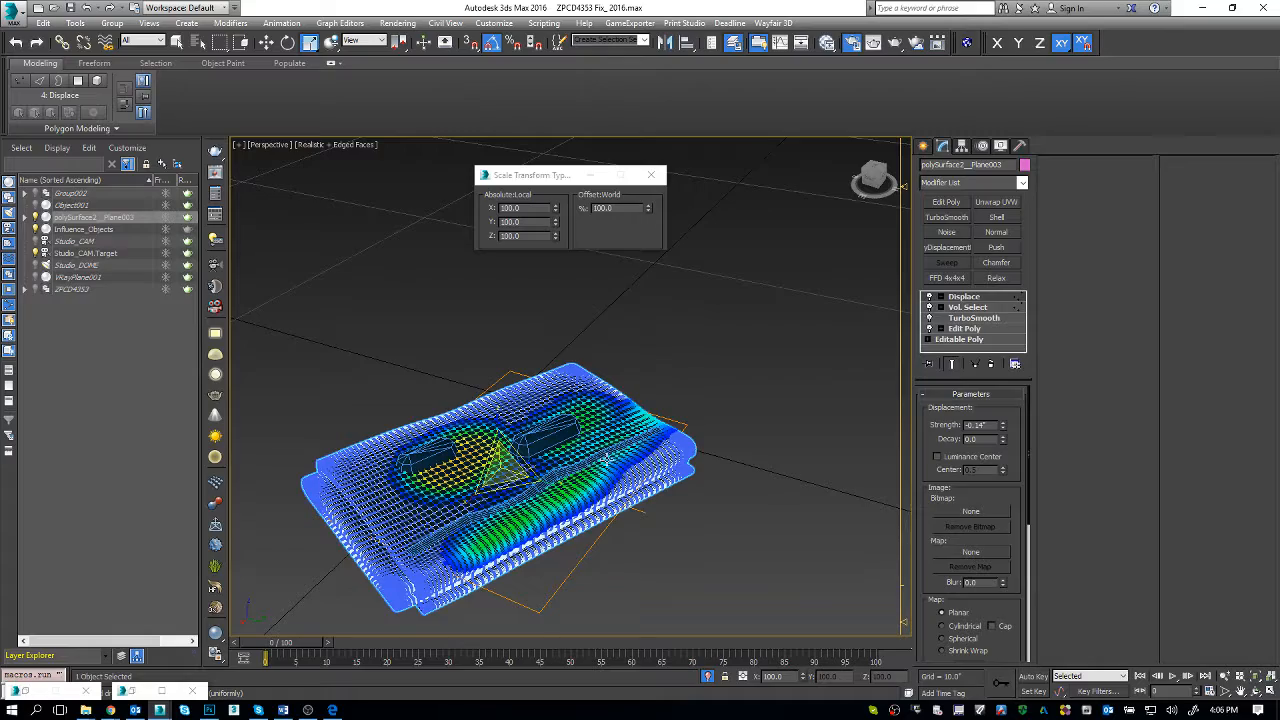
middle_click_drag(588, 488, 565, 398, "alt")
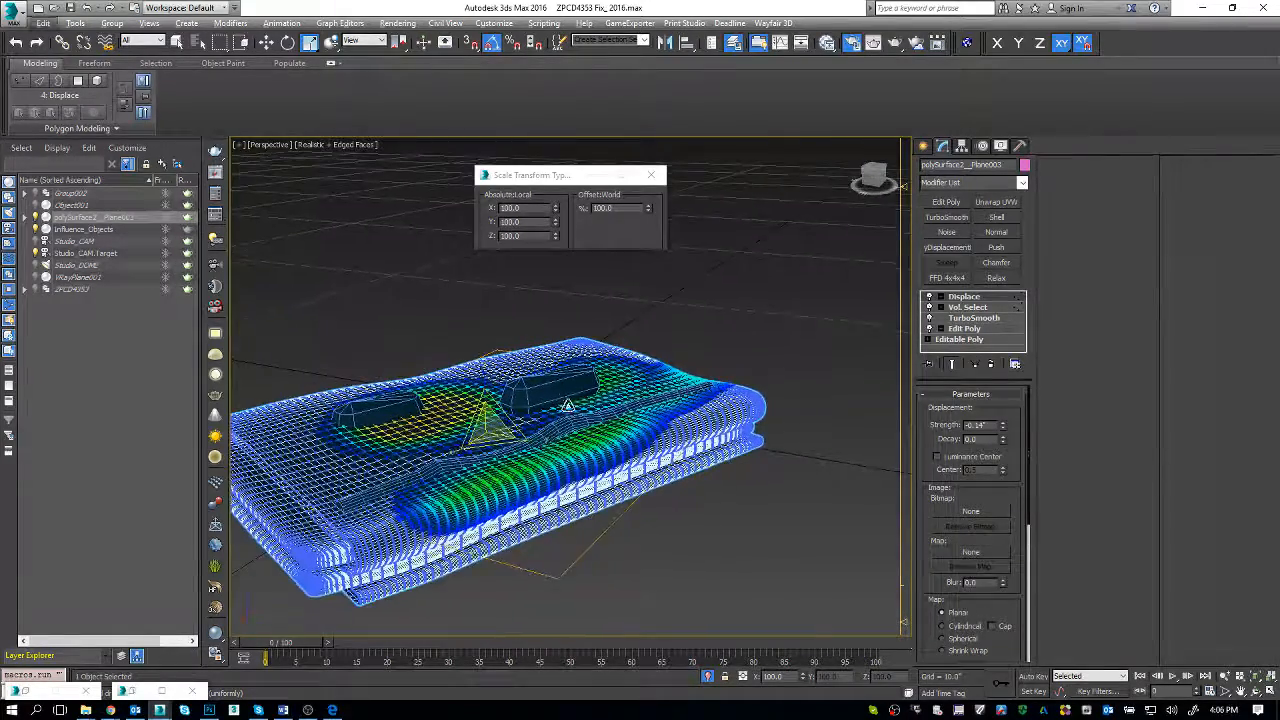
Step: Align Influence_Objects to the towel in X, Y and Z position, matching pivot point to pivot point
key("w")
left_click(563, 395)
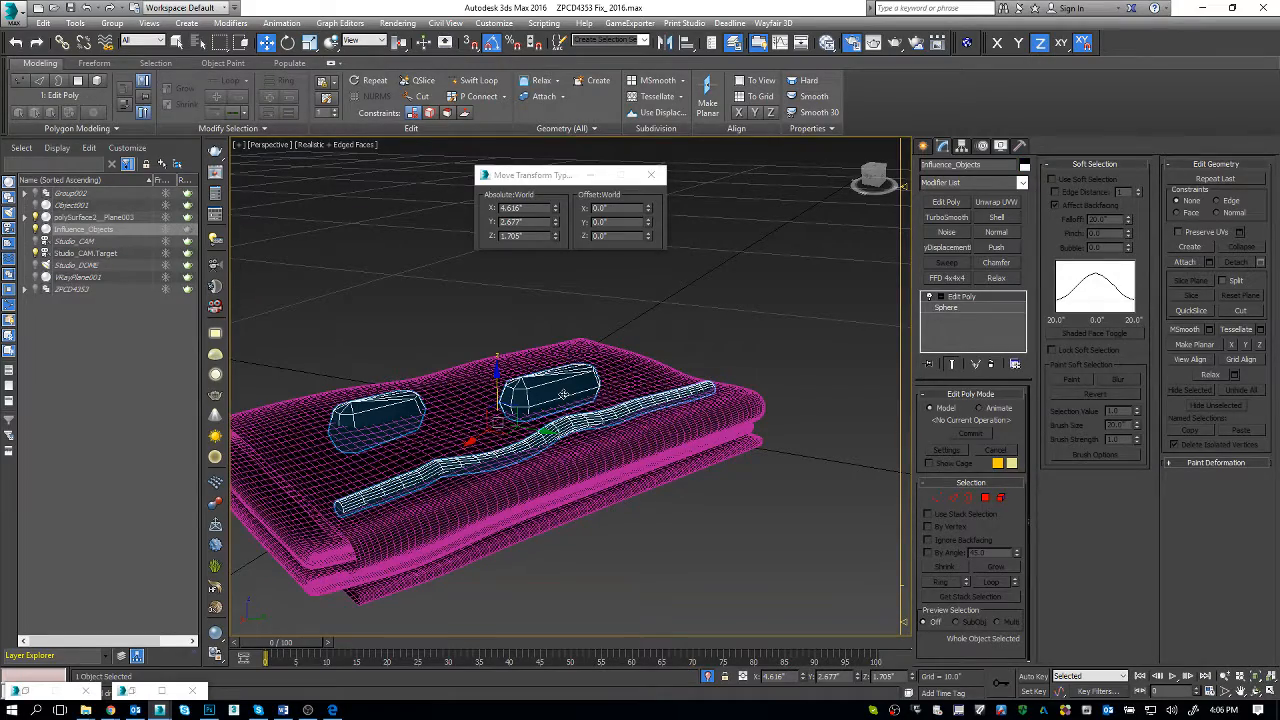
middle_click_drag(563, 395, 568, 436, "alt")
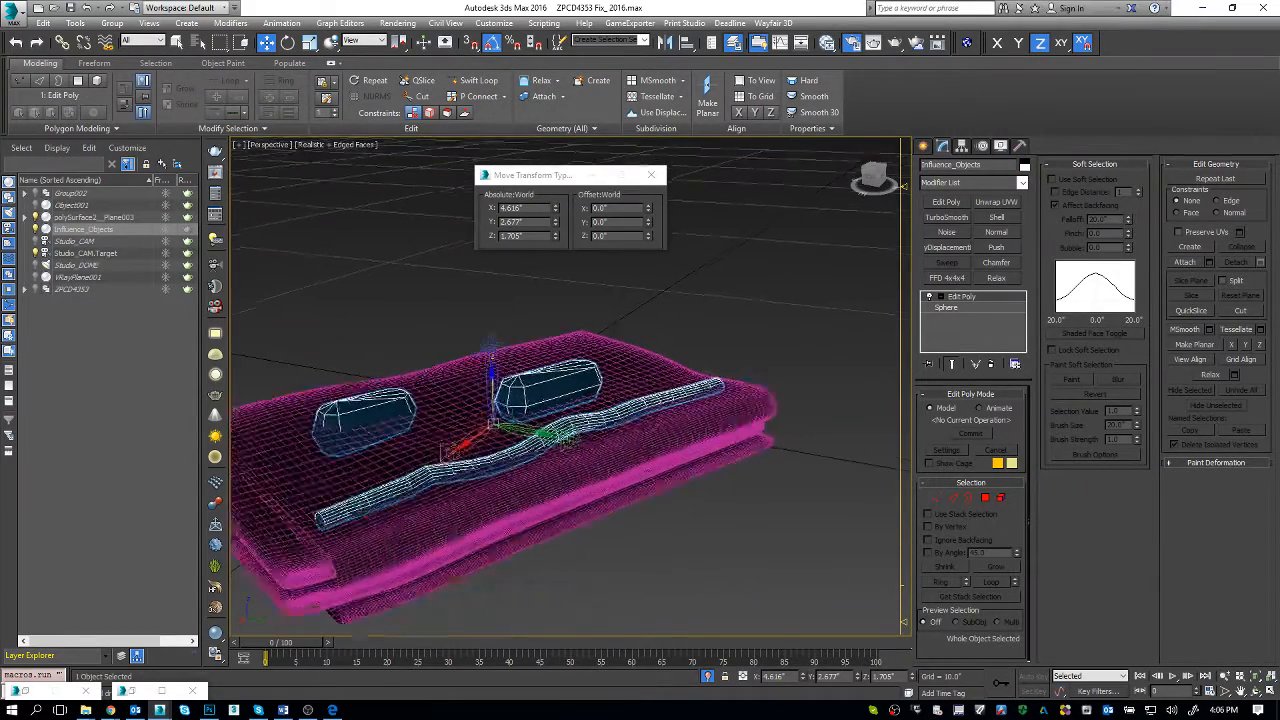
scroll(580, 398, "up", 1)
key("alt+a")
left_click(647, 377)
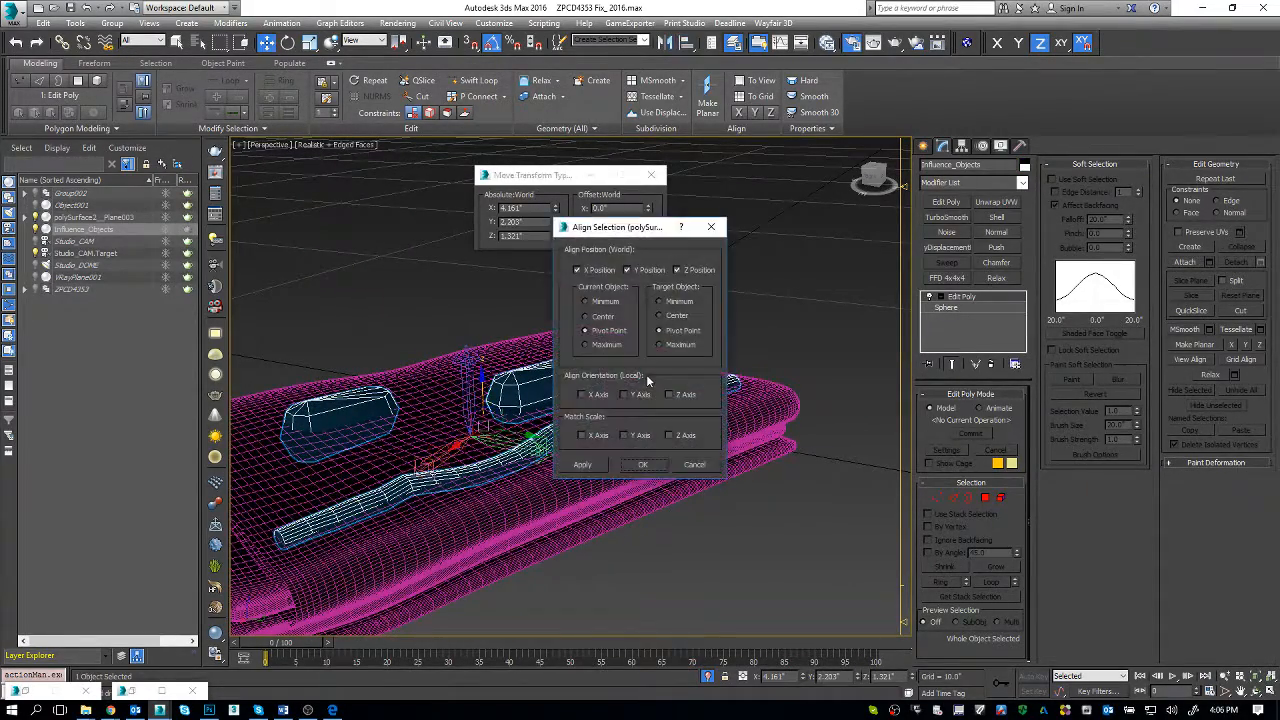
left_click_drag(622, 229, 736, 168)
left_click(738, 208)
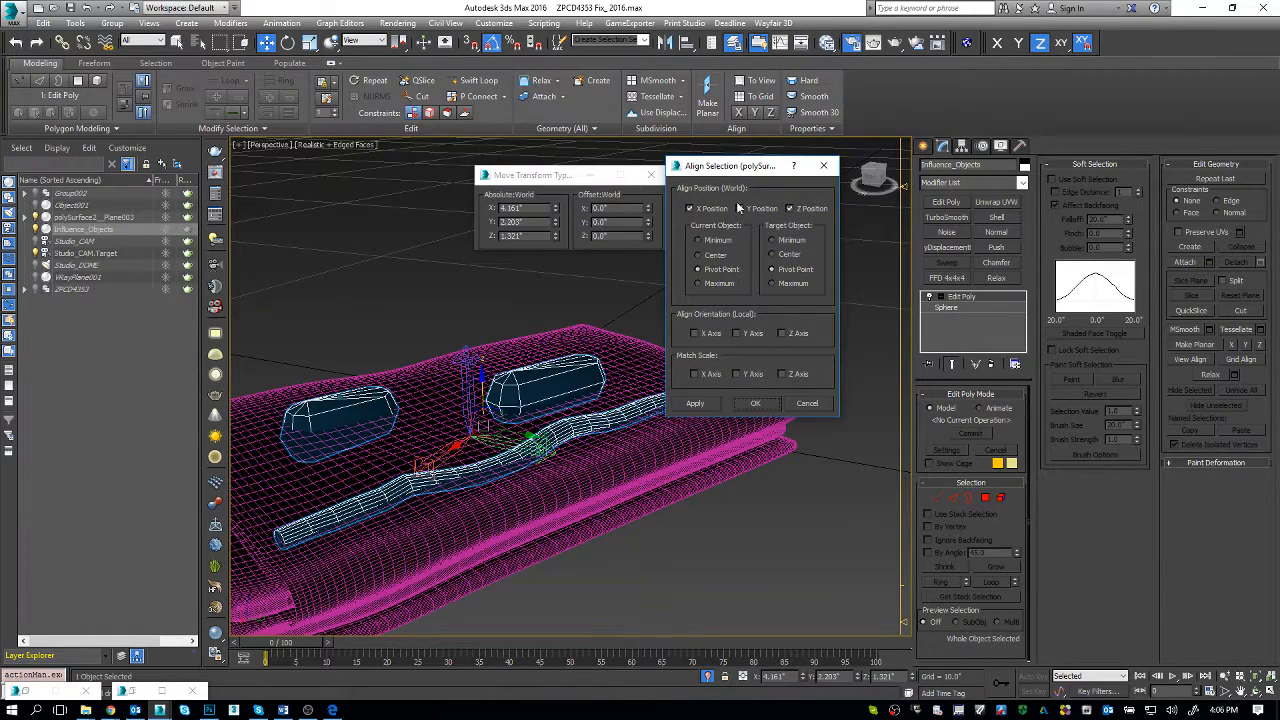
left_click(739, 208)
left_click(755, 403)
middle_click_drag(734, 437, 735, 445)
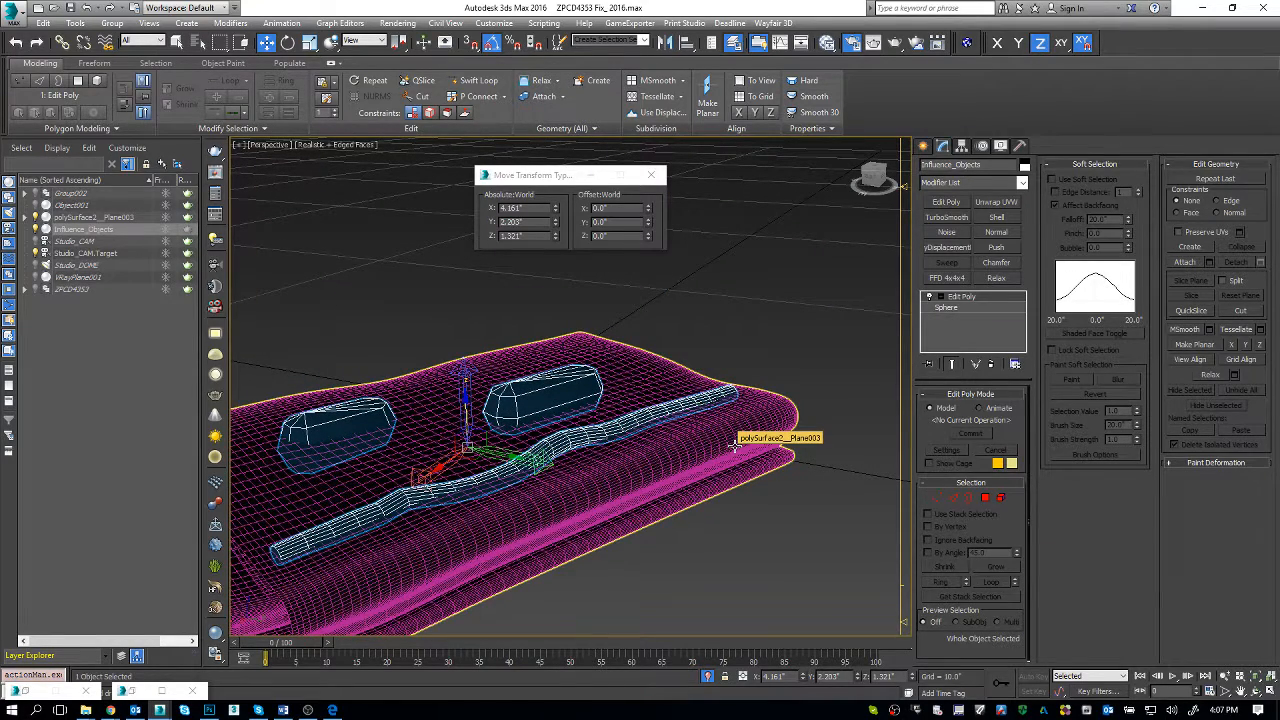
Step: Select the towel, examine its soft selection against the influence shapes, and delete its Displace modifier
middle_click_drag(737, 448, 697, 466, "alt")
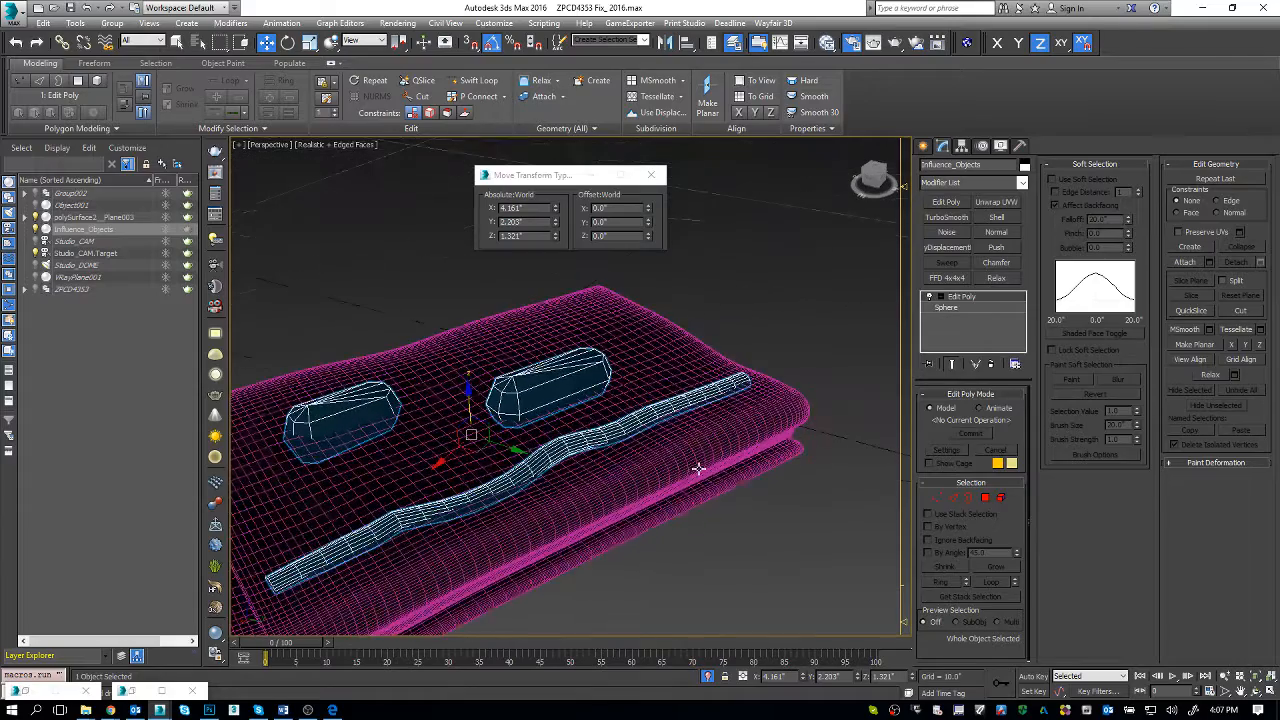
key("F3")
key("F3")
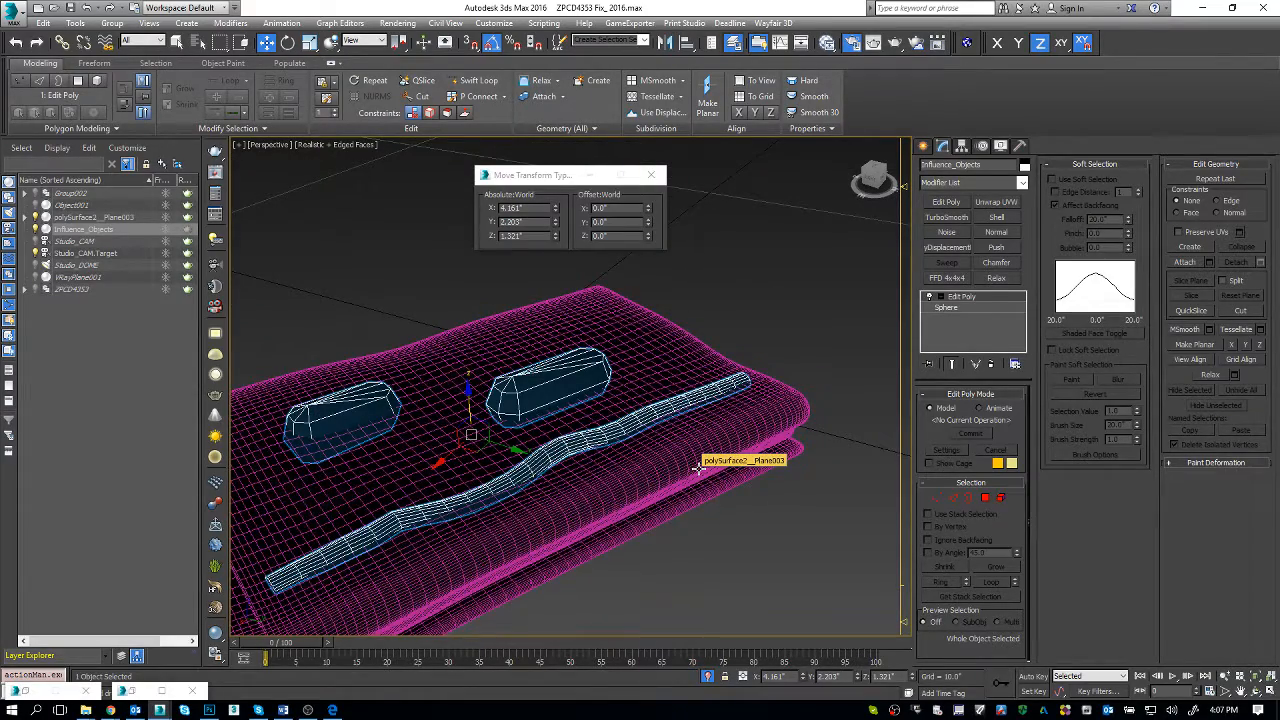
left_click(673, 330)
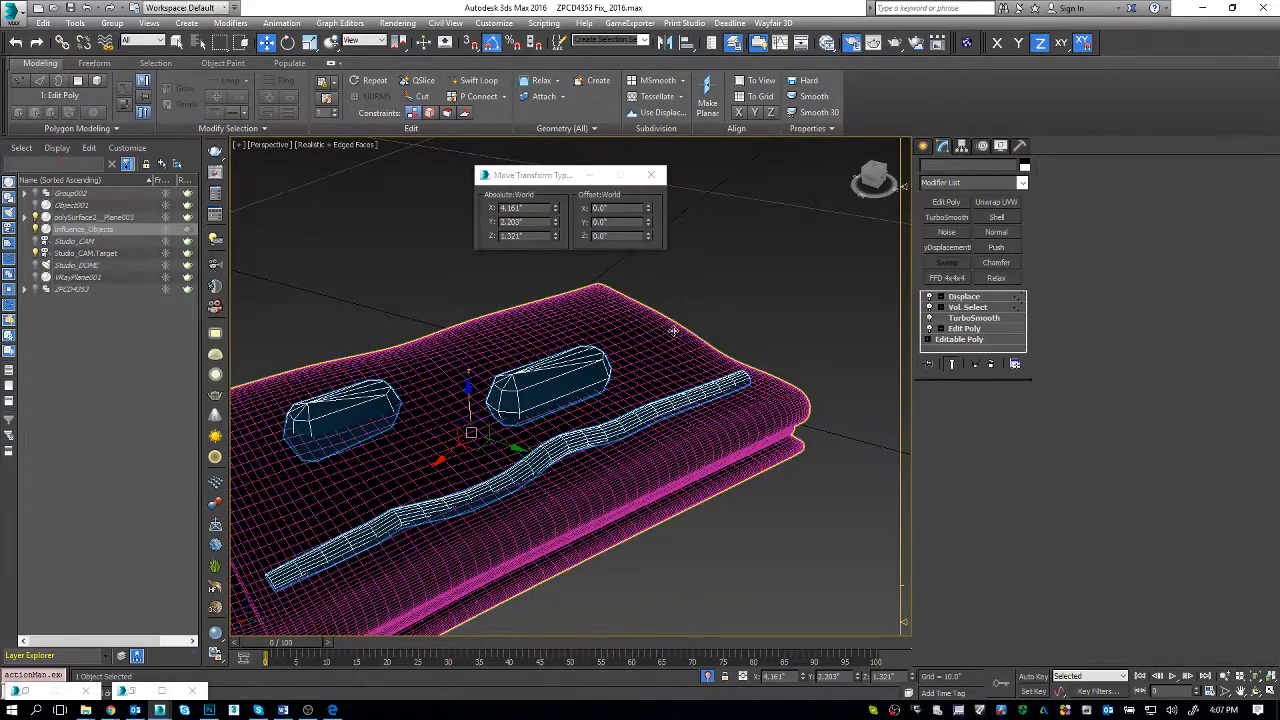
middle_click_drag(673, 330, 619, 459, "alt")
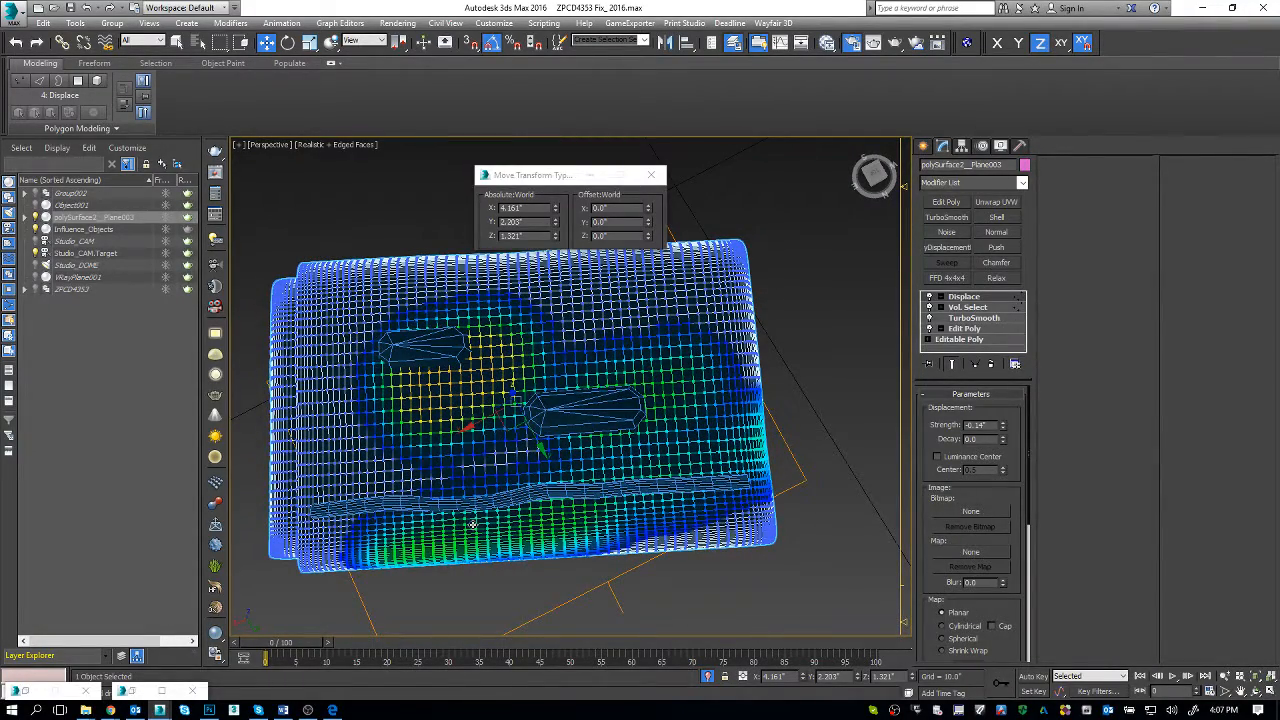
left_click(991, 364)
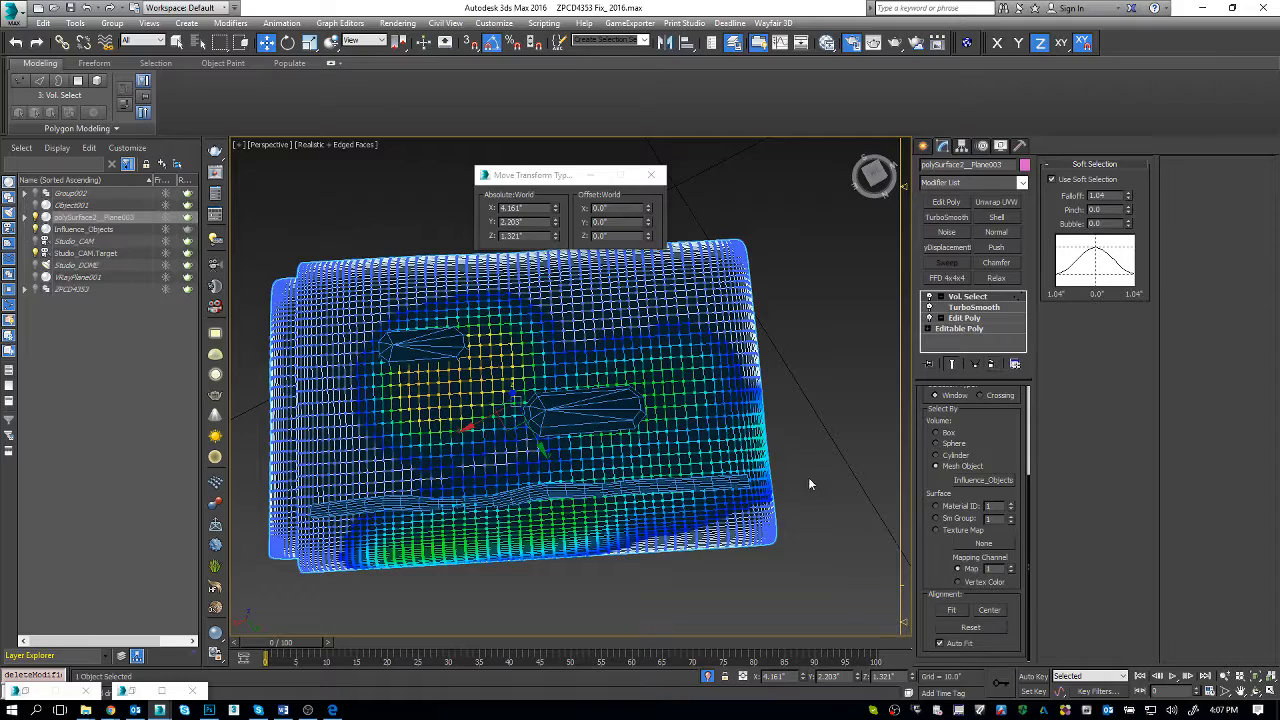
Step: Select Influence_Objects and compare its shapes with the towel surface from a low side angle
left_click(745, 463)
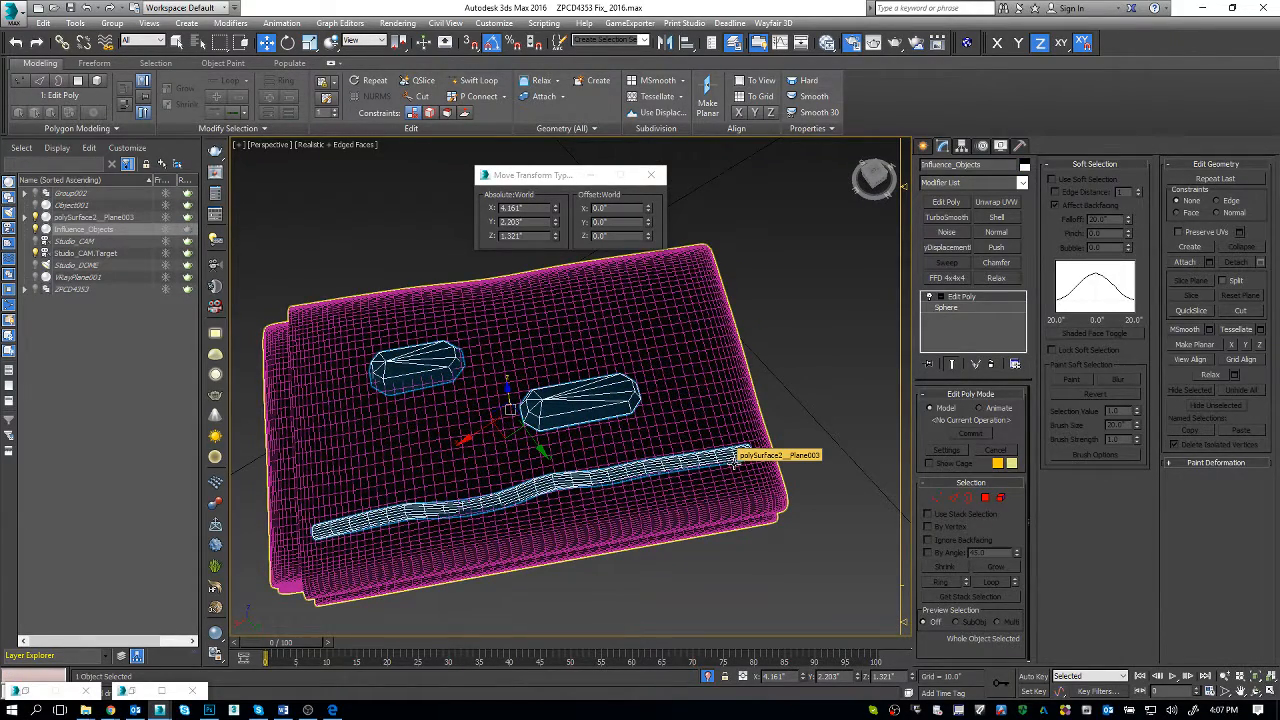
left_click(699, 466)
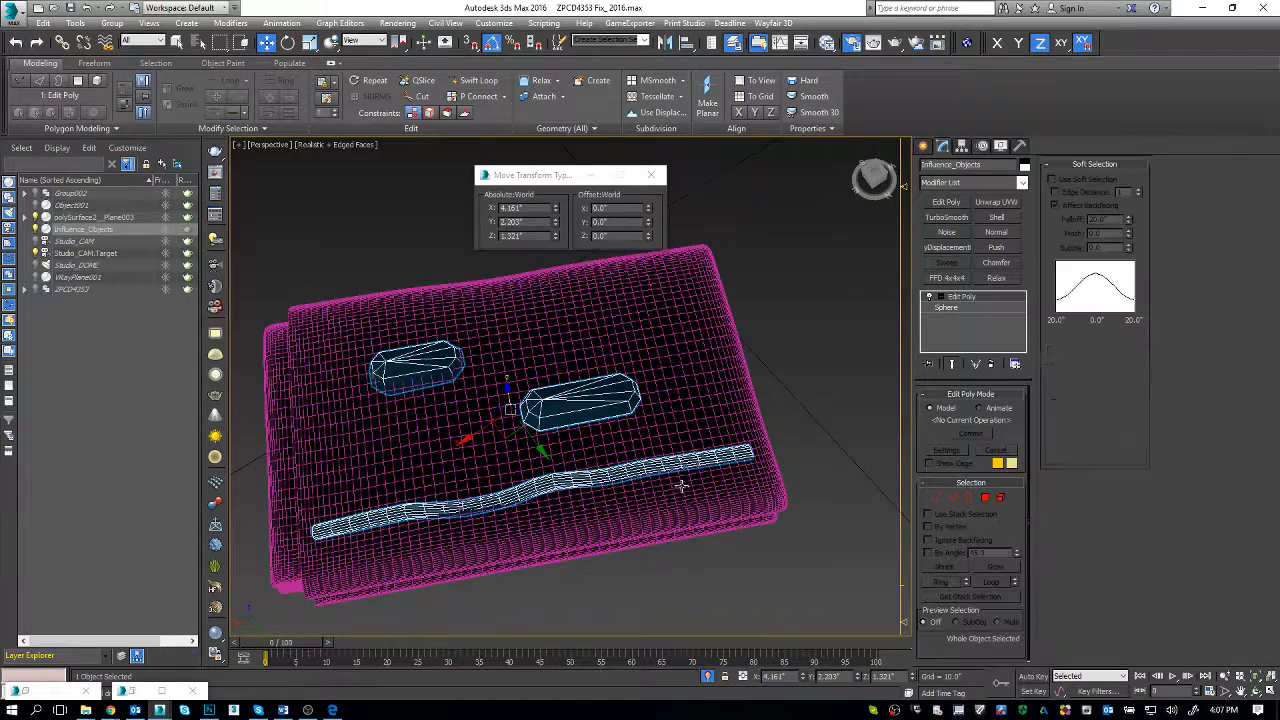
middle_click_drag(681, 486, 663, 413, "alt")
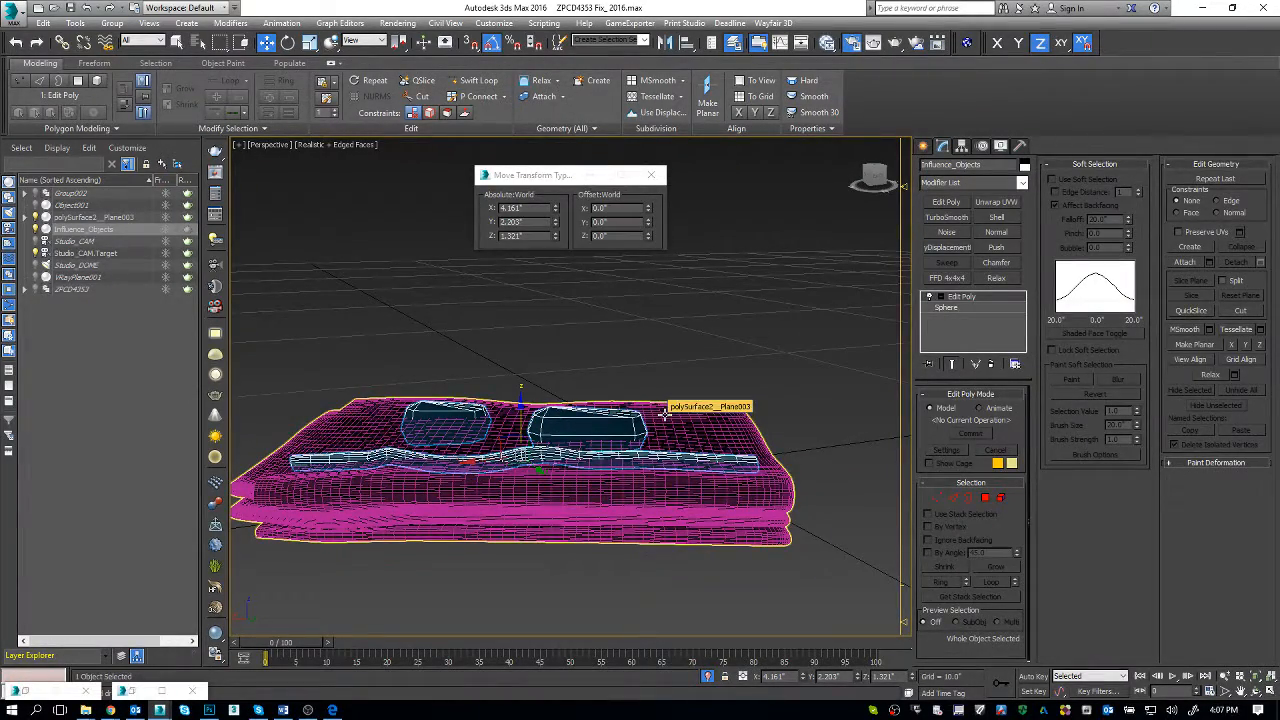
Step: Switch to the Cennos Vietnam Trello board and add the card "why does volume select not match influence object exactly?" to the to do Cennos list
key("alt+Tab")
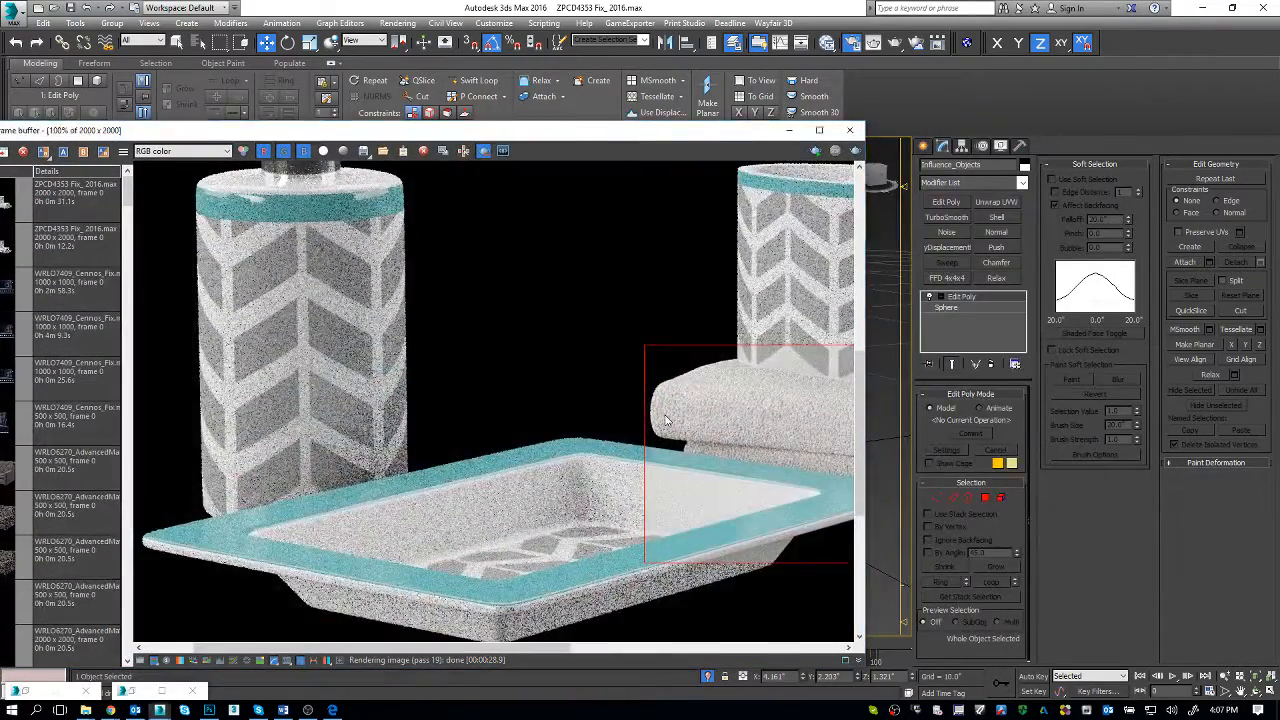
key("alt+Tab")
key("alt+Tab")
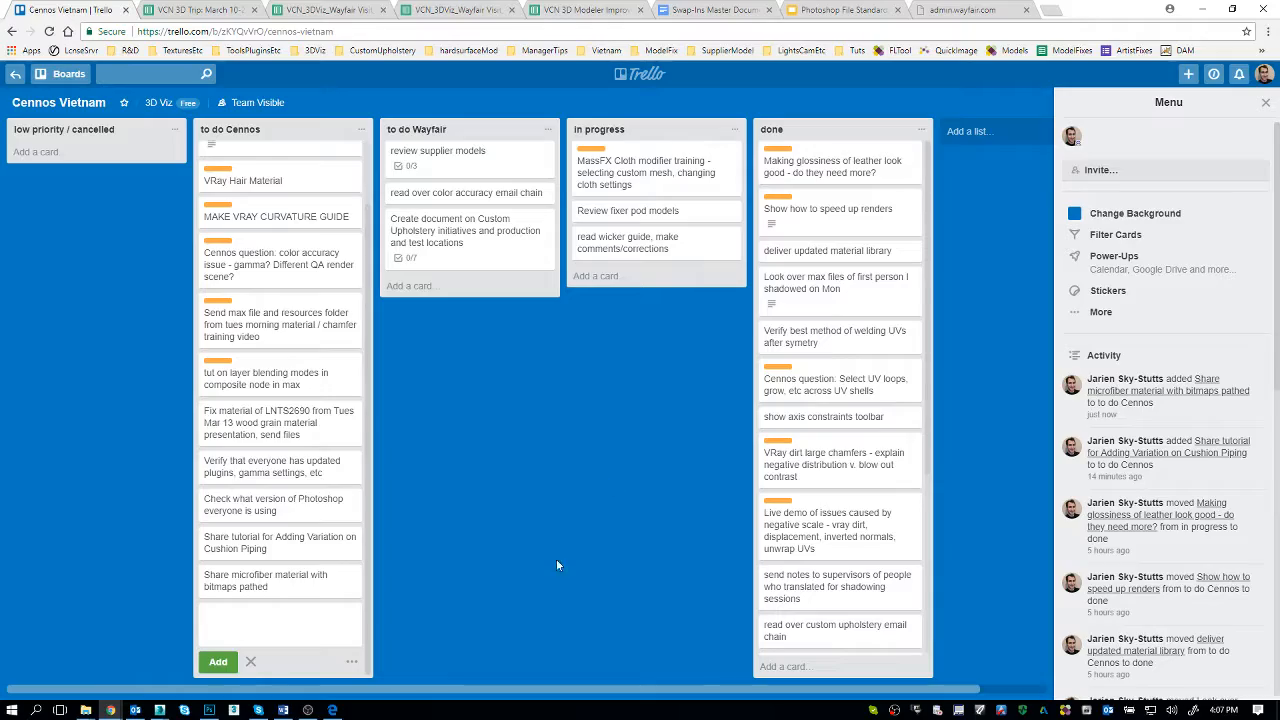
type("why does volume select not m")
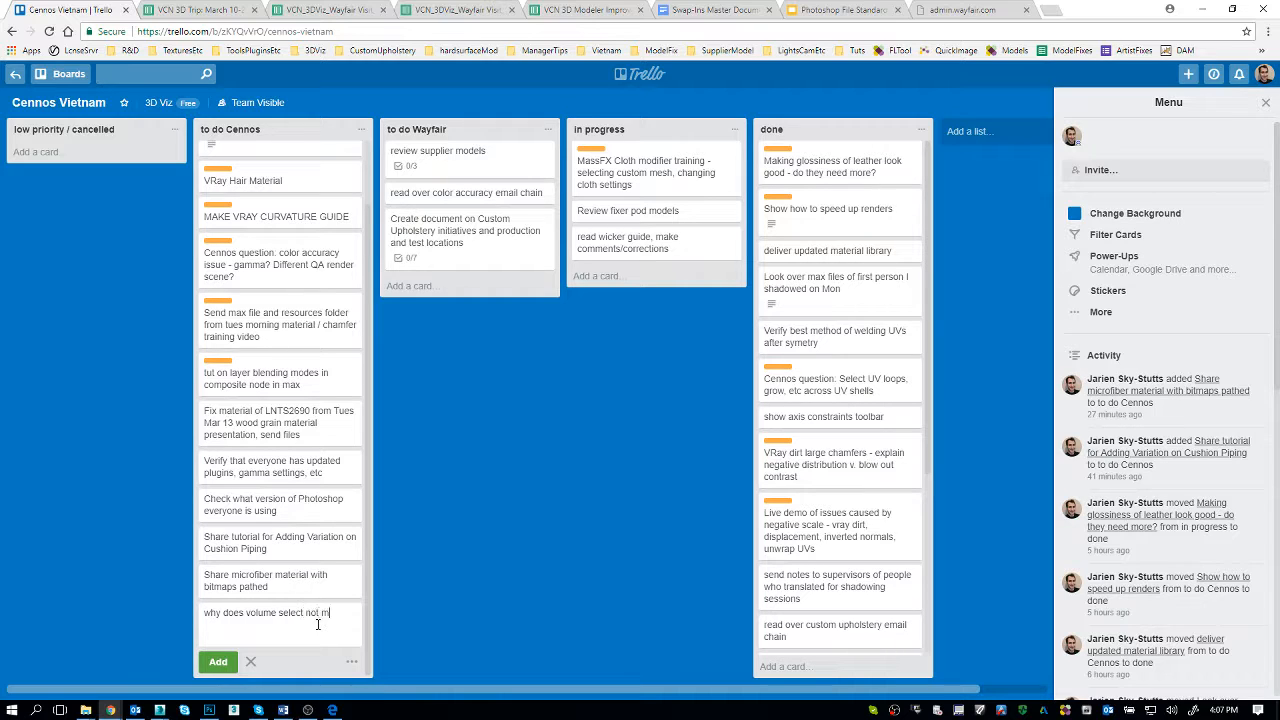
type("atch influence object exactly?")
key("Return")
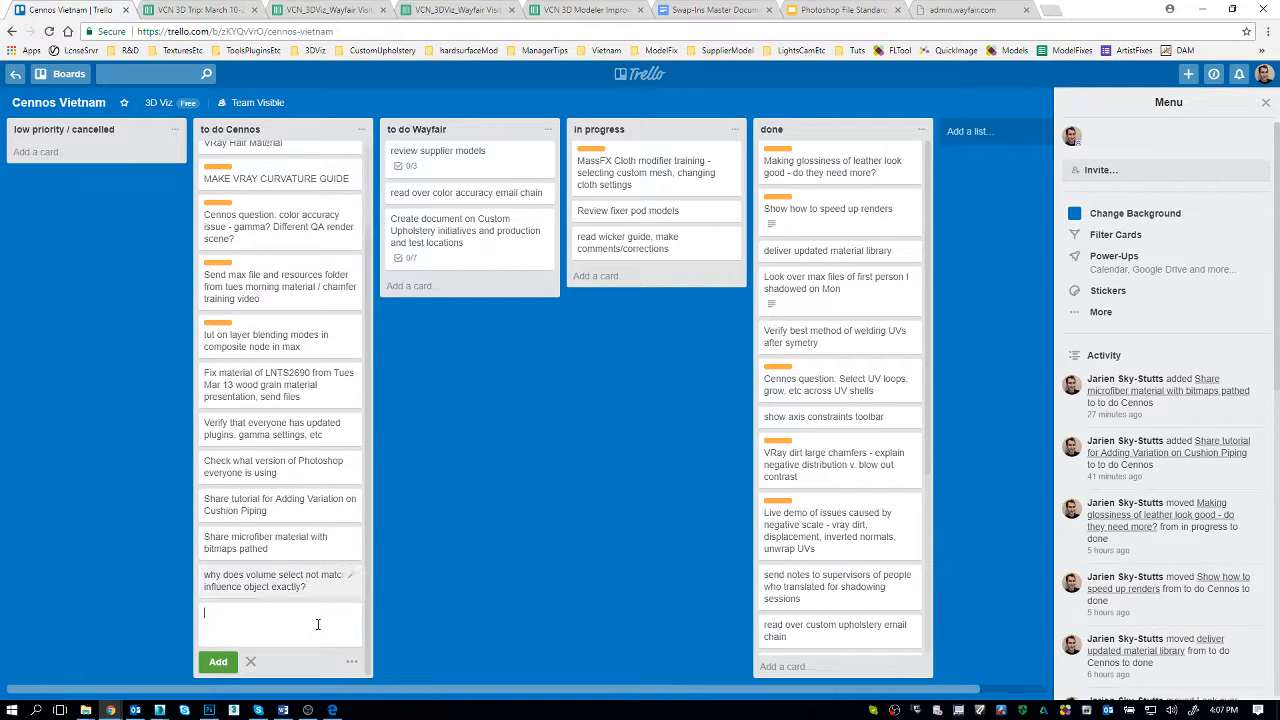
Step: Return to 3ds Max, close the V-Ray frame buffer covering the towel, and start another render of the scene
left_click(1207, 7)
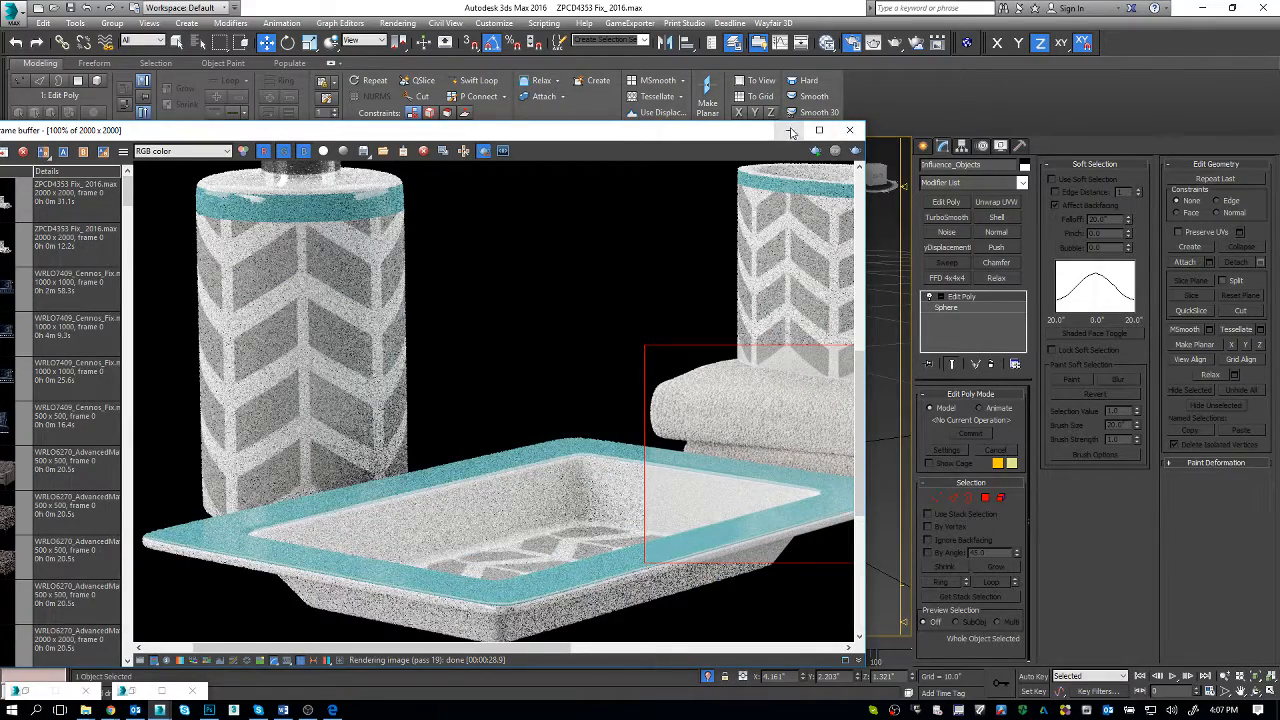
left_click(852, 130)
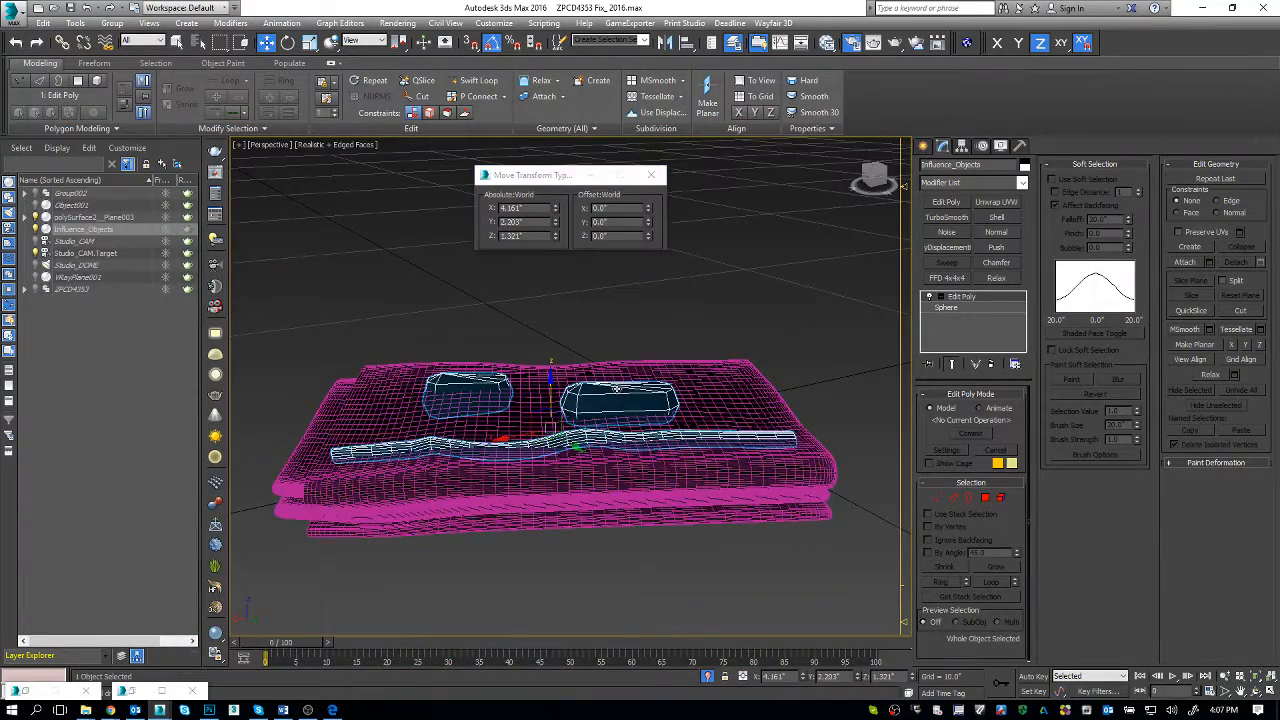
key("q")
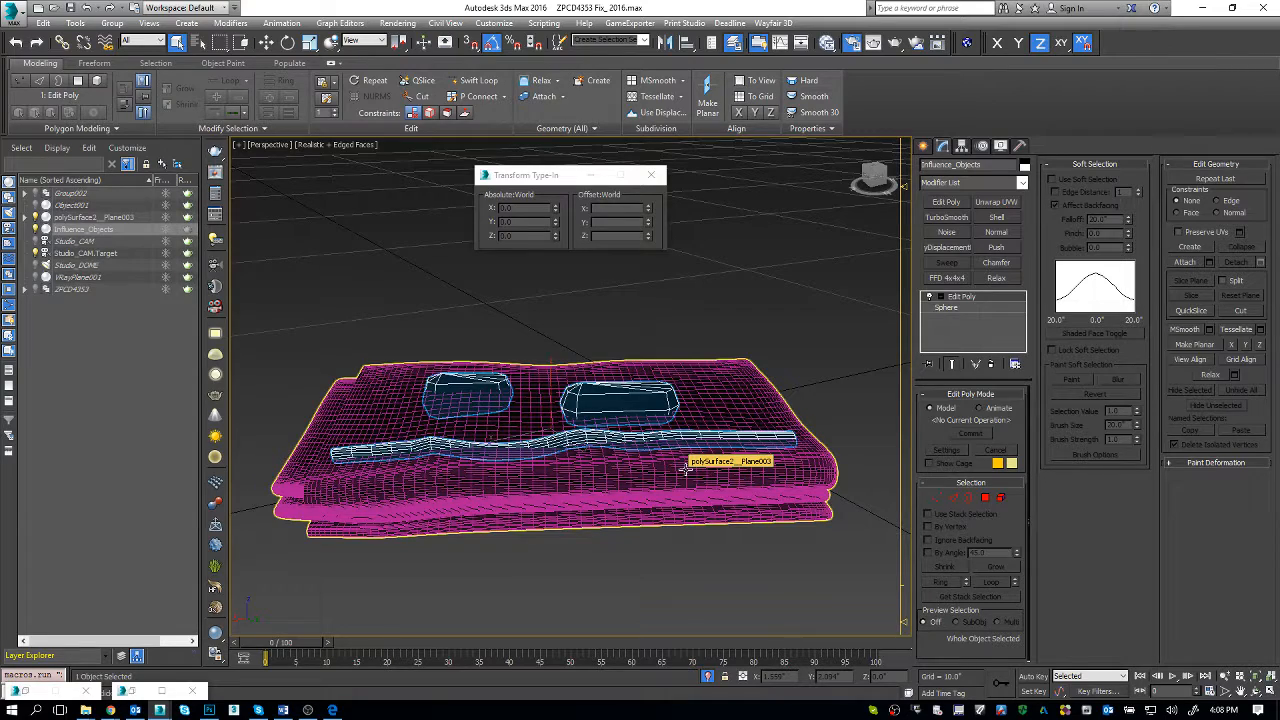
key("shift+q")
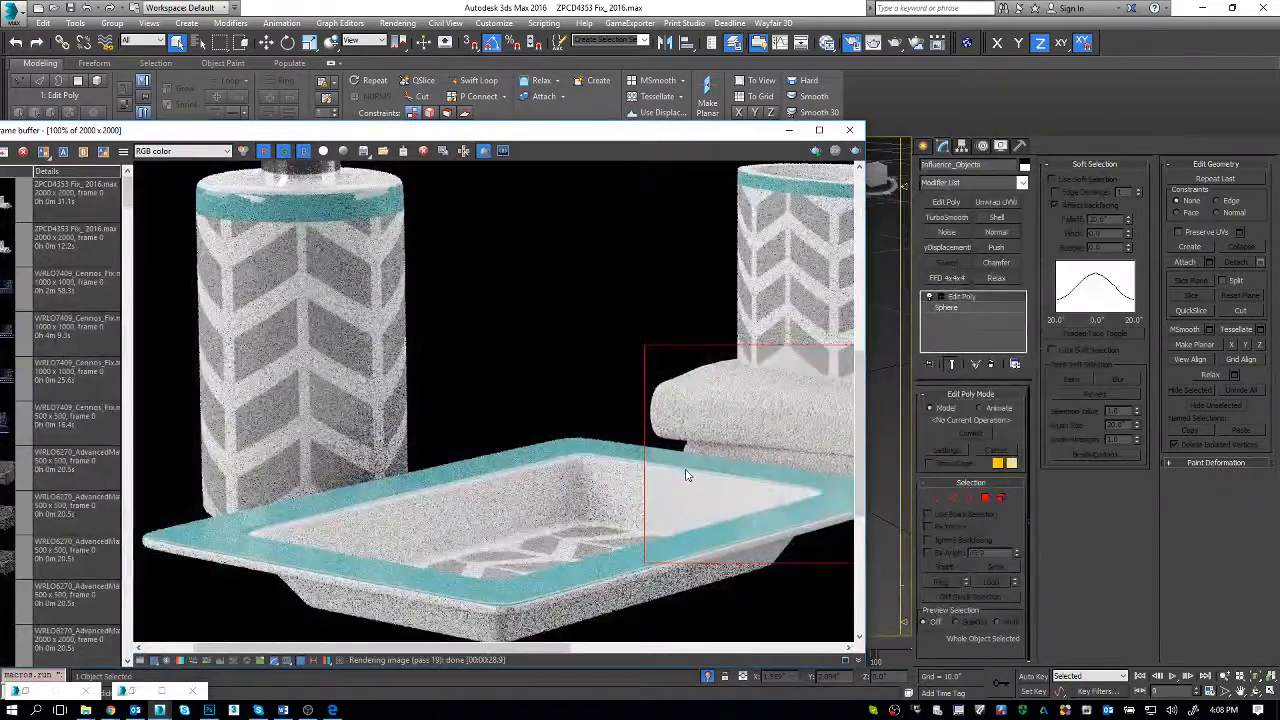
right_click(888, 709)
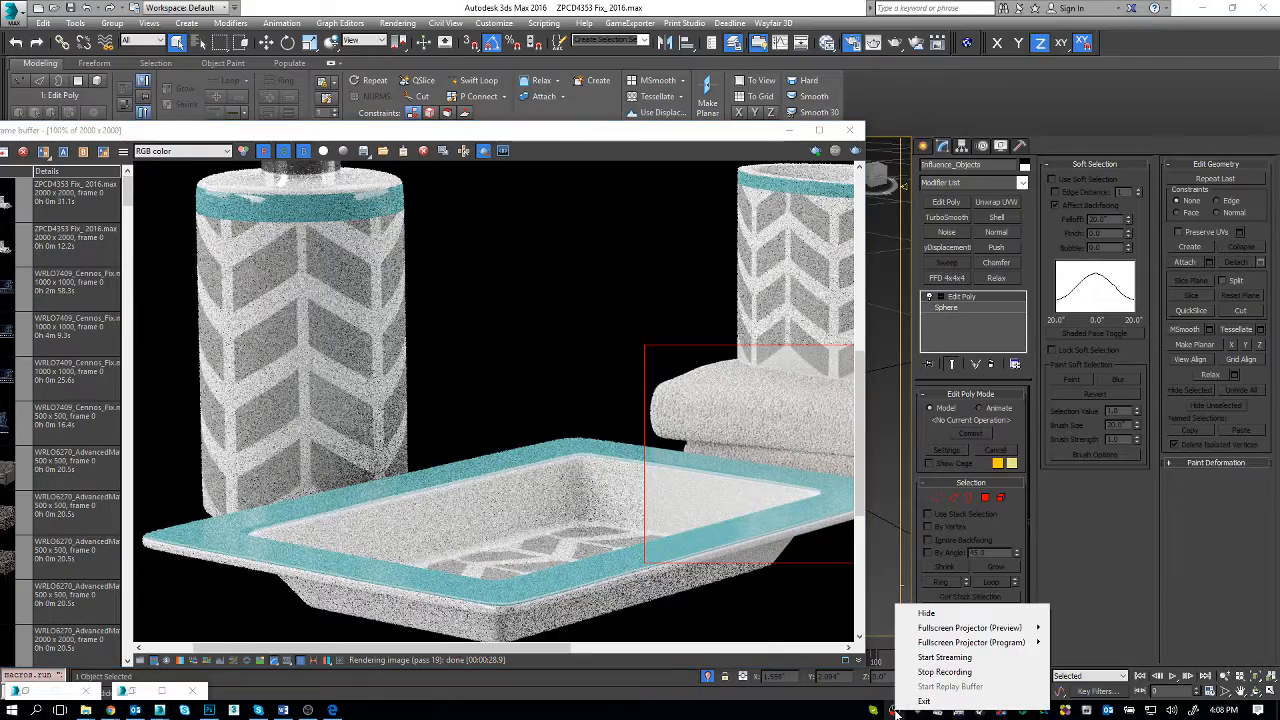